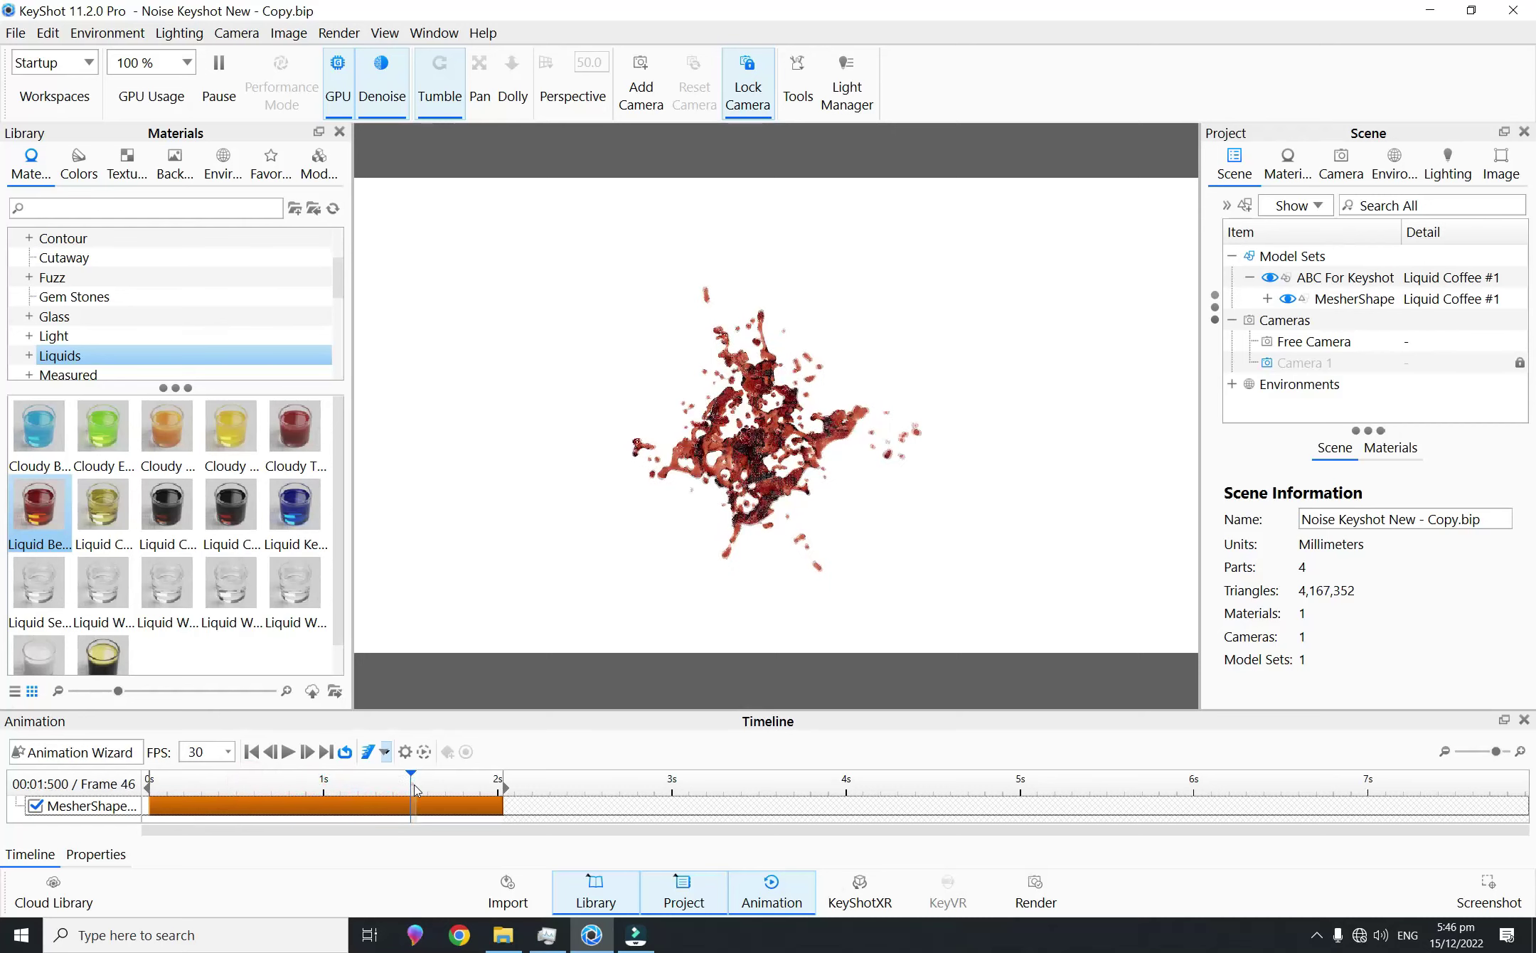
# Step: Play the splash animation and set the timeline to the 1-second mark
pyautogui.click(497, 780)
pyautogui.click(288, 752)
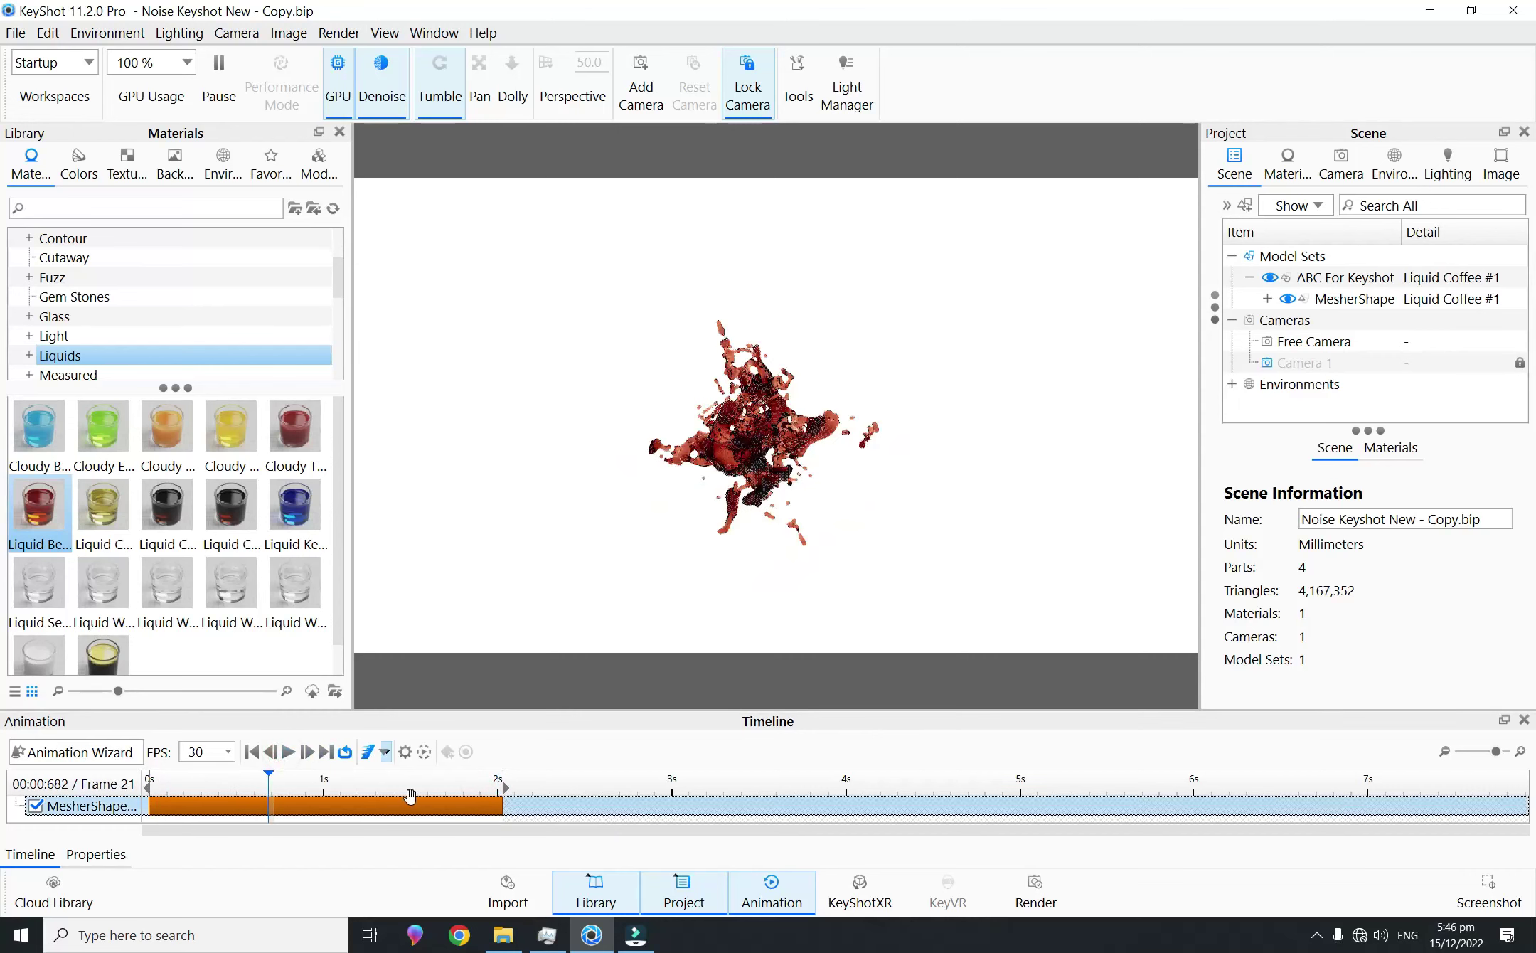
pyautogui.click(321, 779)
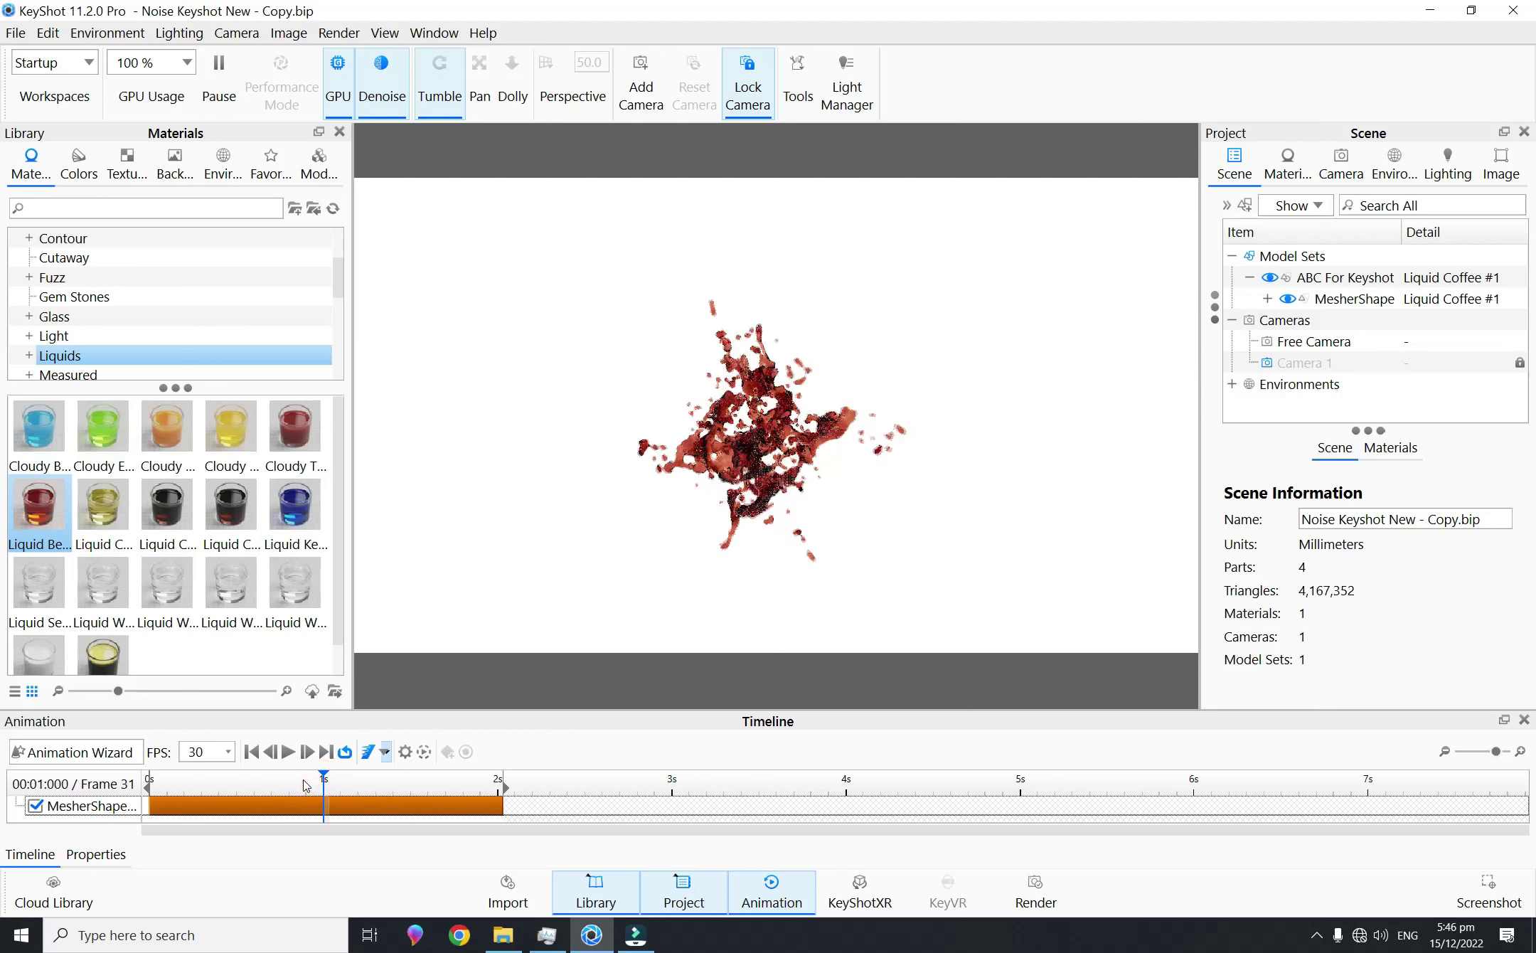
# Step: Unlock Camera 1 and pick a depth-of-field focal point on the liquid splash
pyautogui.click(1341, 160)
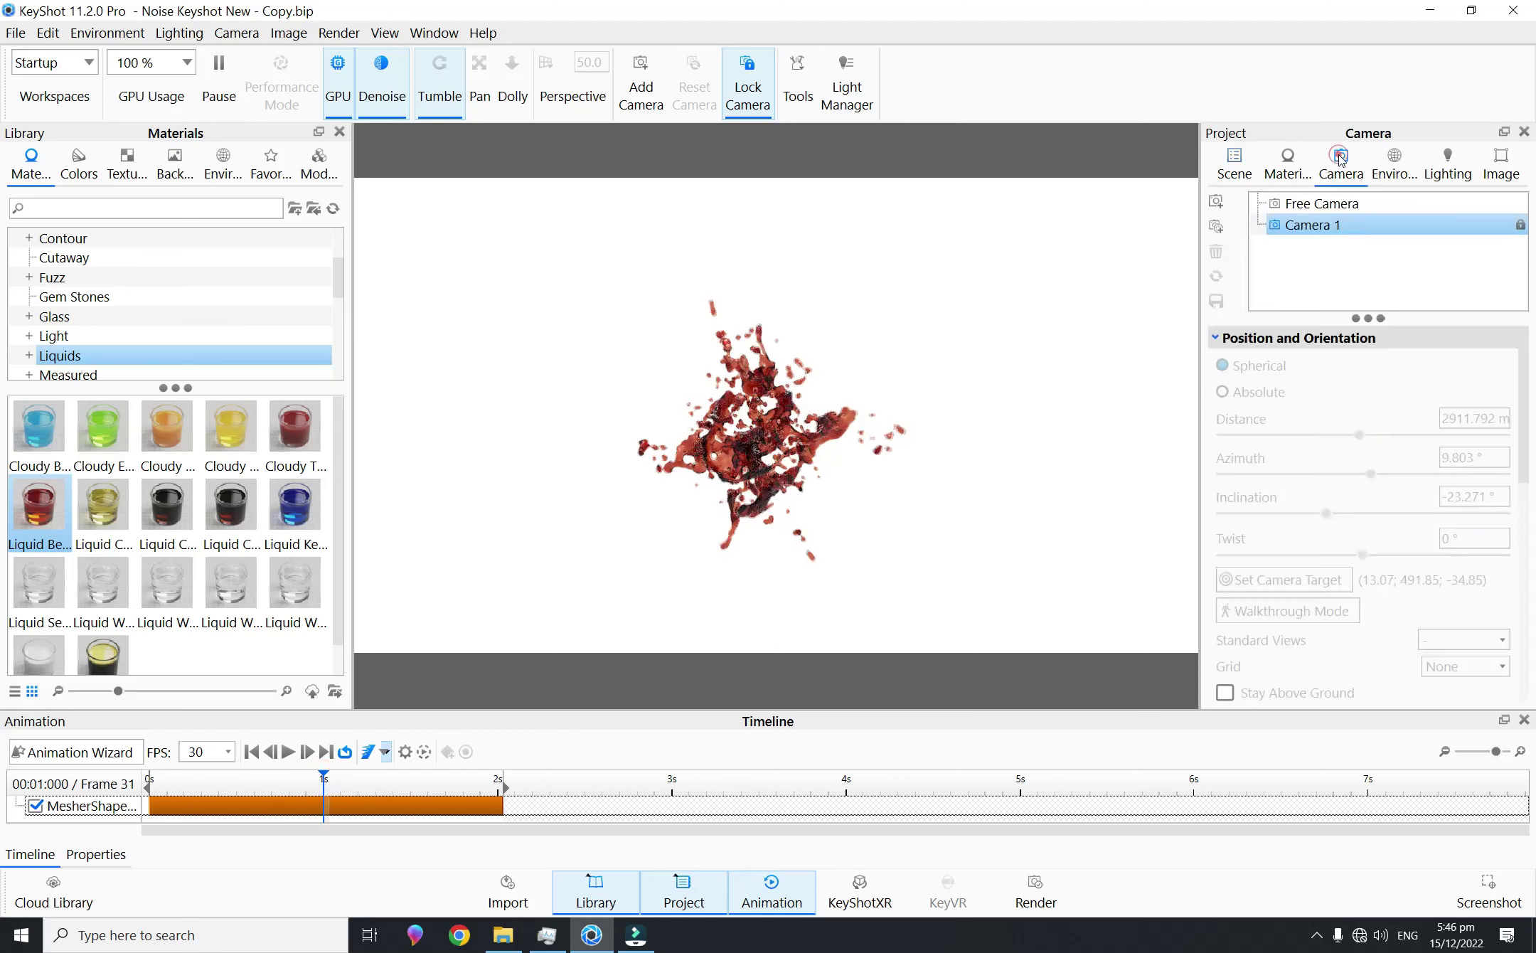
pyautogui.click(1520, 227)
pyautogui.scroll(-5, 1385, 622)
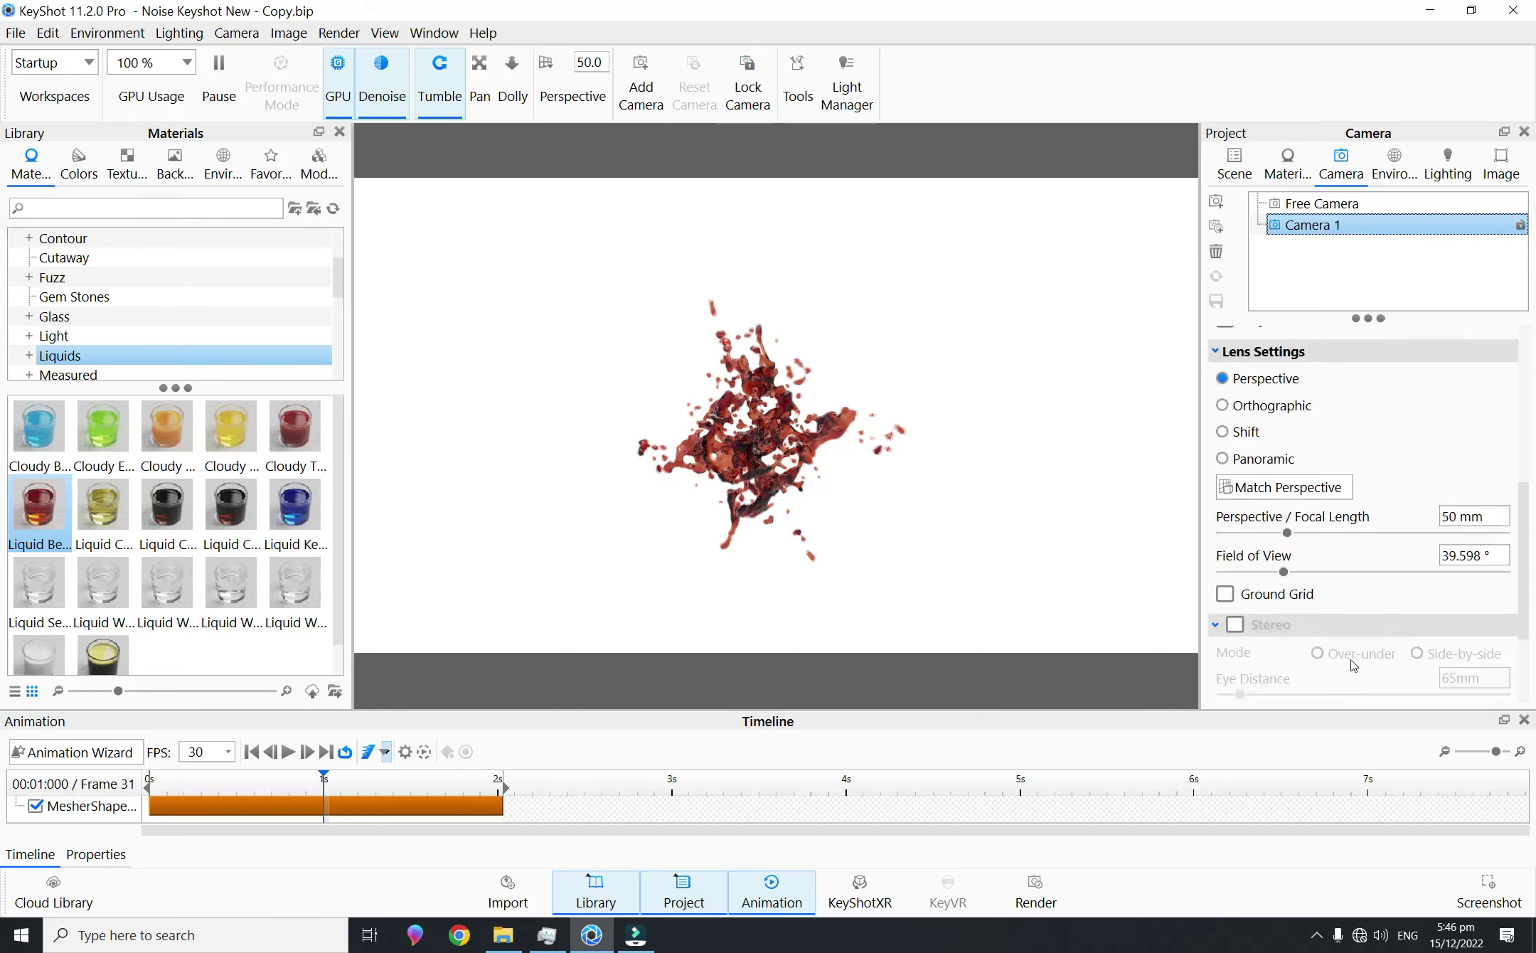
pyautogui.scroll(-1, 1402, 677)
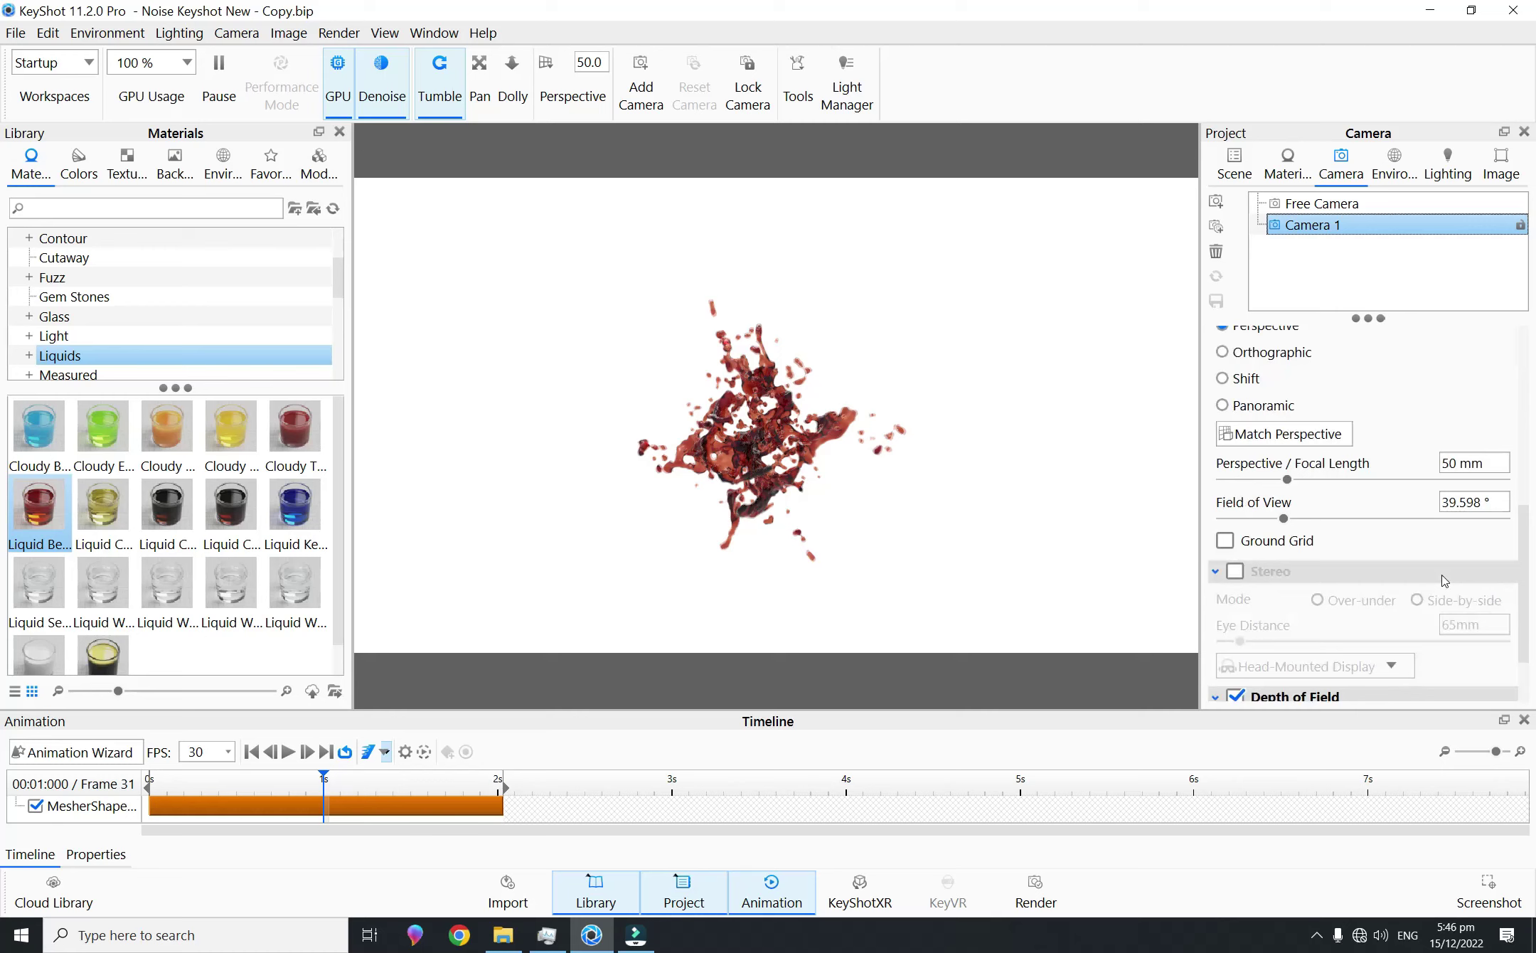
pyautogui.scroll(-2, 1520, 589)
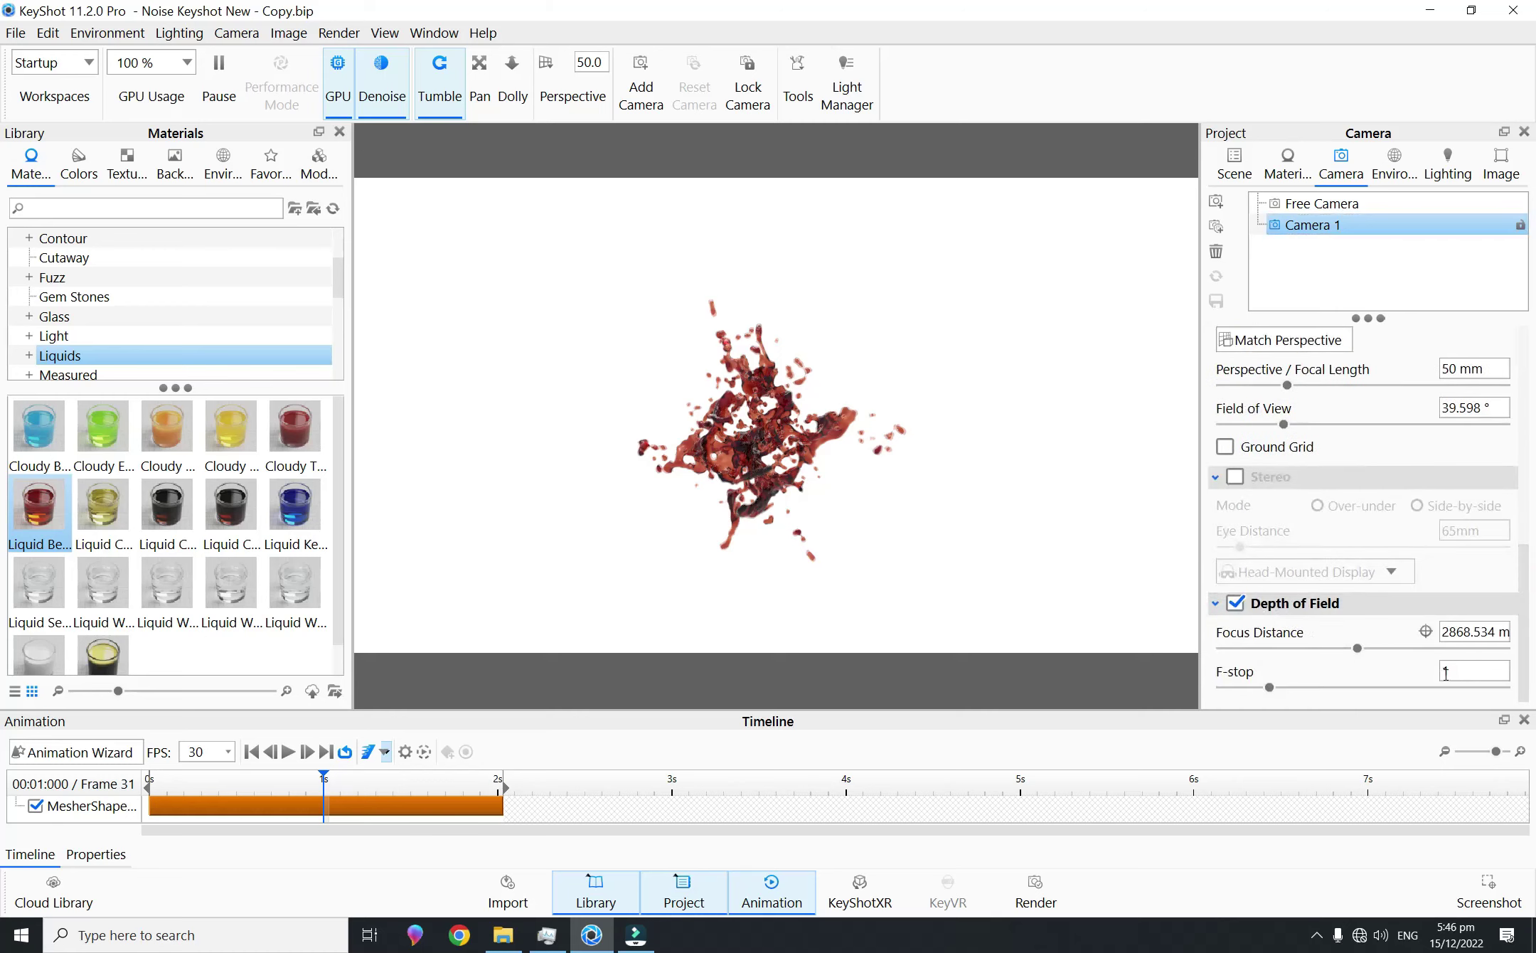
pyautogui.click(1425, 632)
pyautogui.click(793, 454)
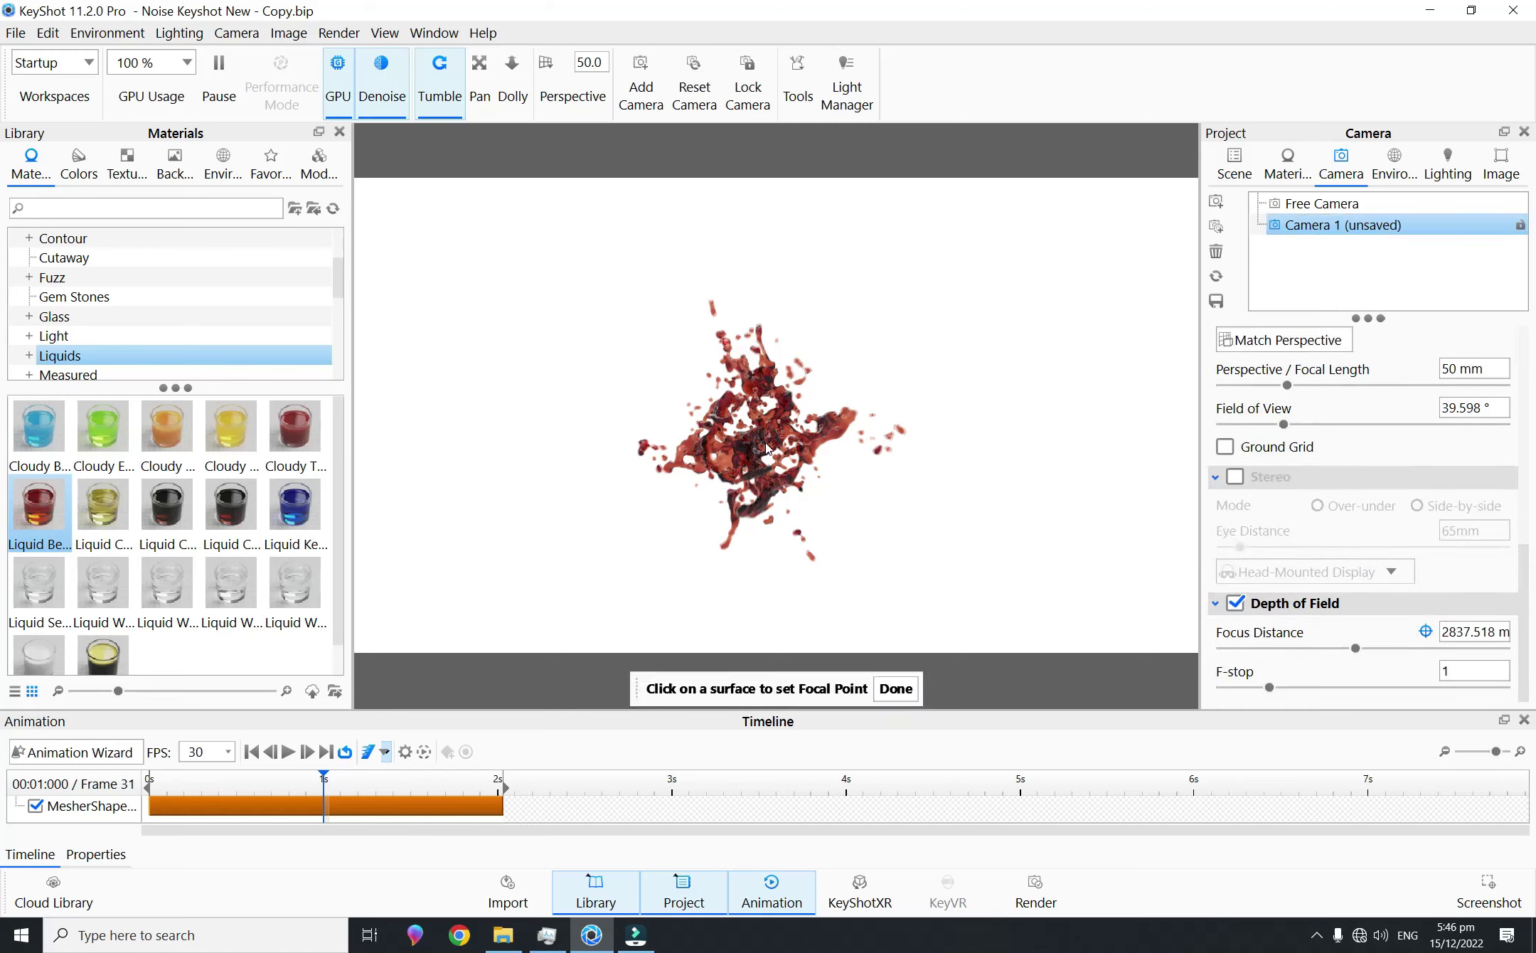
# Step: Move Camera 1 closer to the splash and re-pick the focal point at the splash's centre
pyautogui.scroll(3, 754, 444)
pyautogui.click(753, 444)
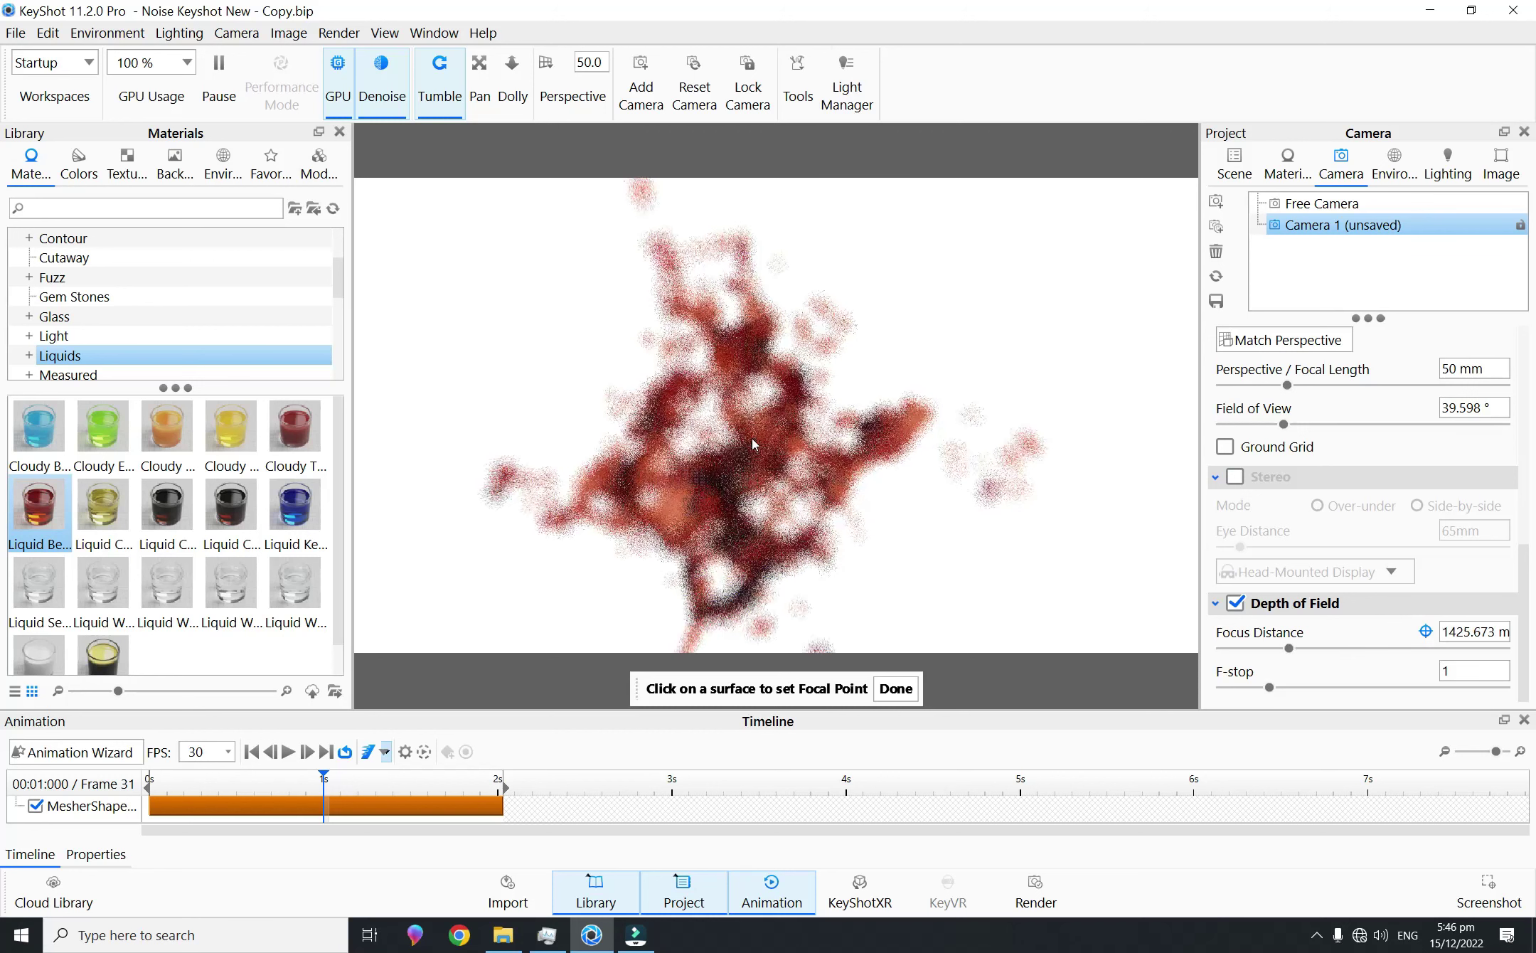
pyautogui.scroll(-1, 752, 444)
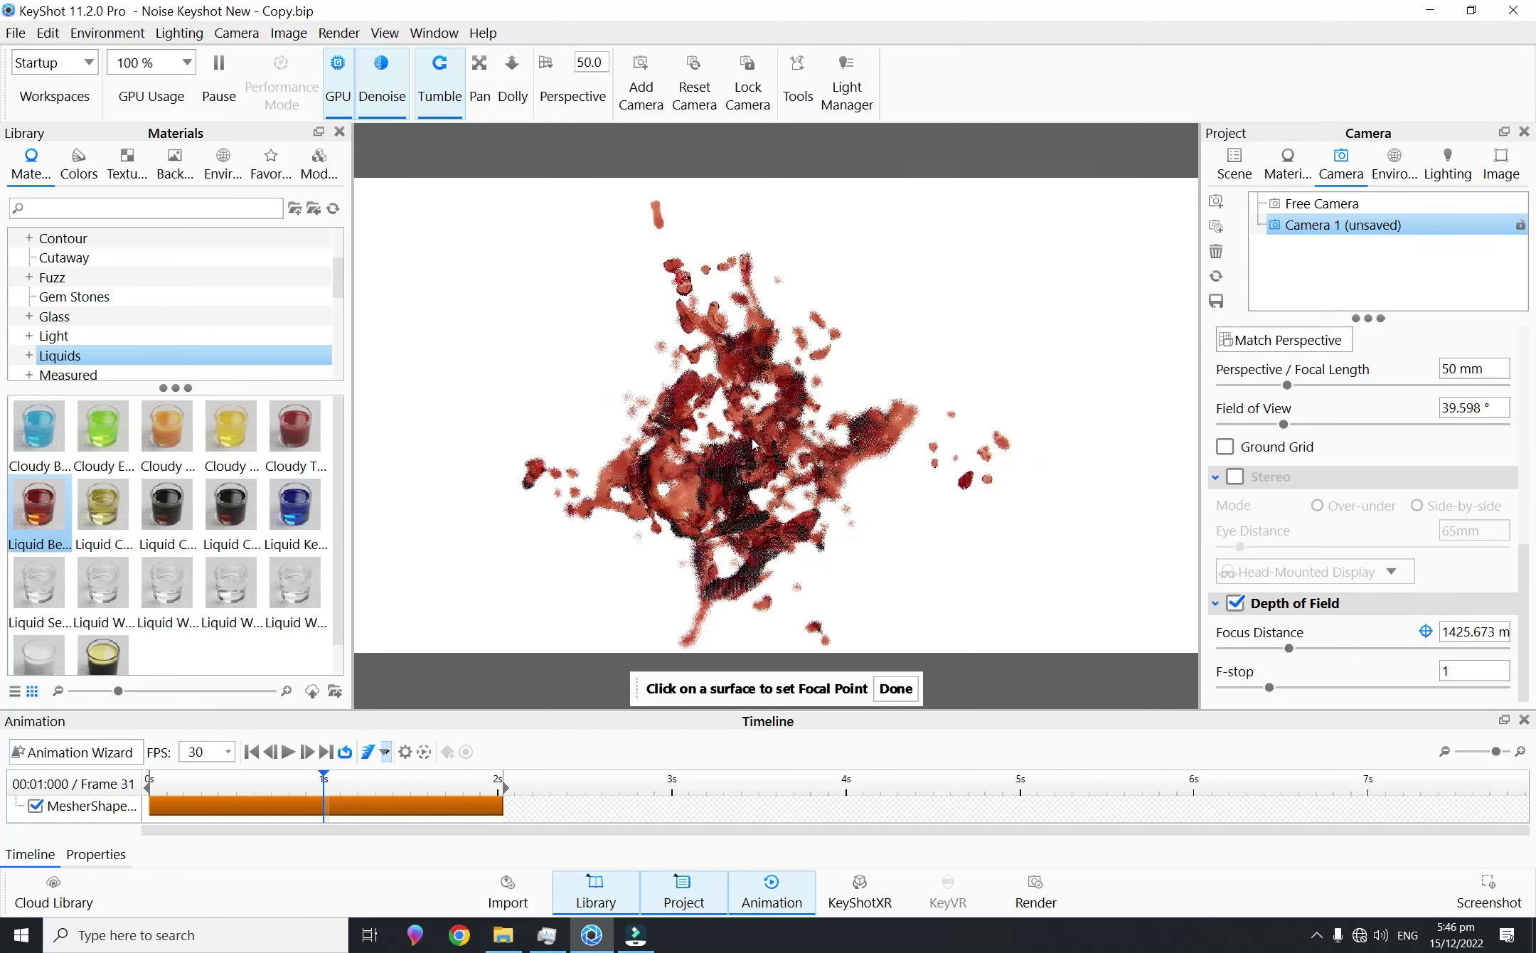
pyautogui.scroll(-1, 752, 445)
pyautogui.click(752, 467)
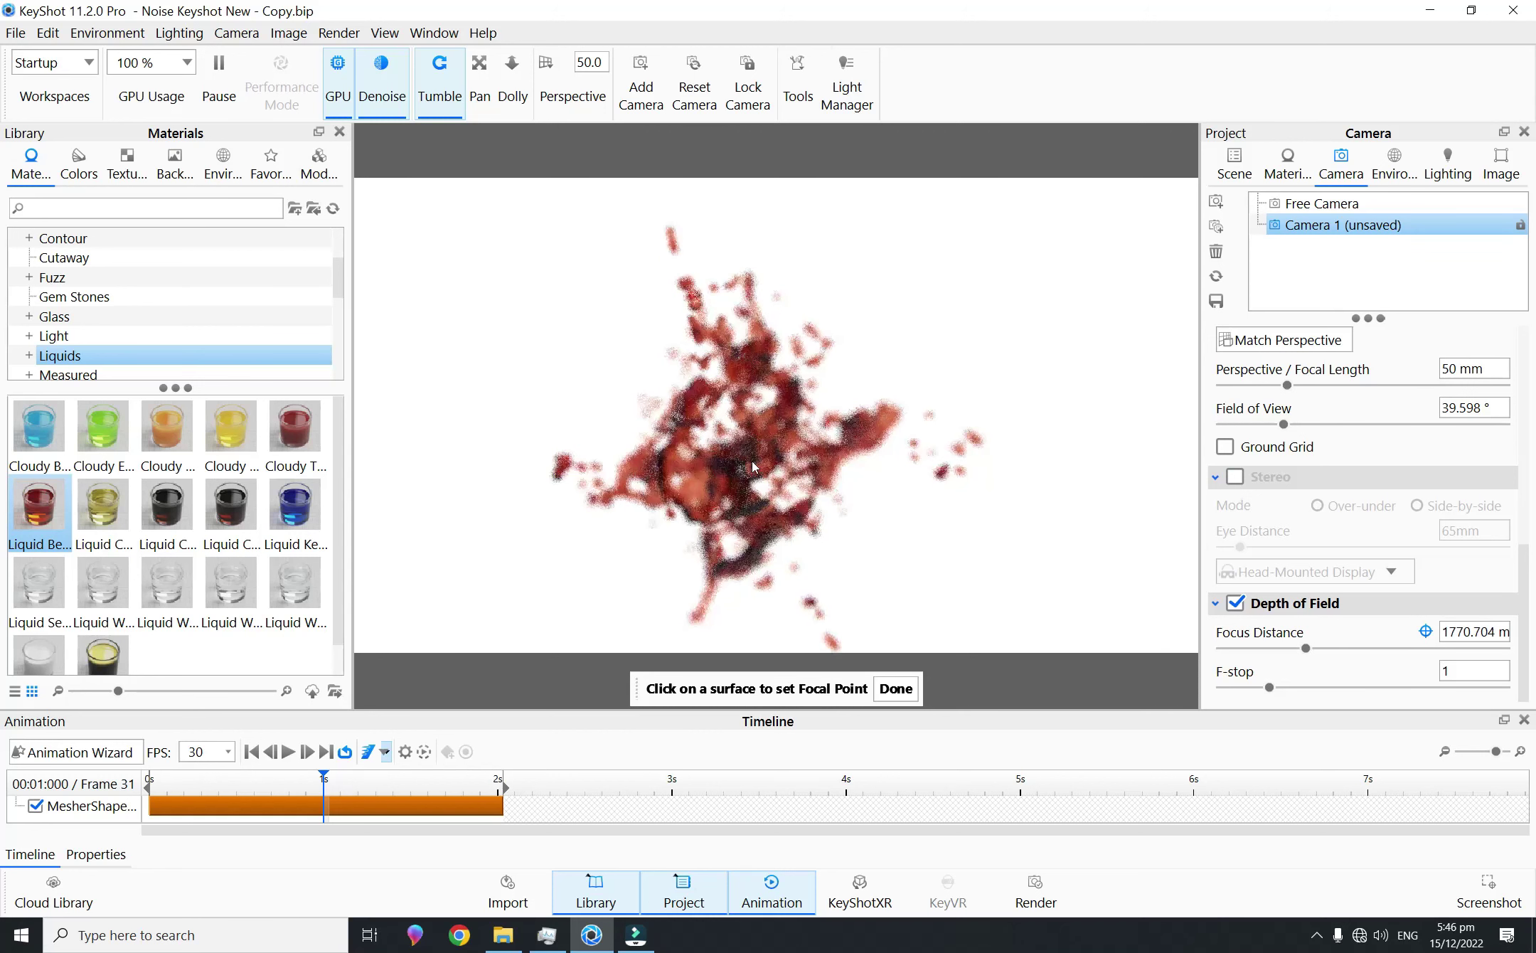
# Step: Set Camera 1's depth-of-field F-stop to 1.5 and pick the focal point at the splash's centre again
pyautogui.click(1461, 670)
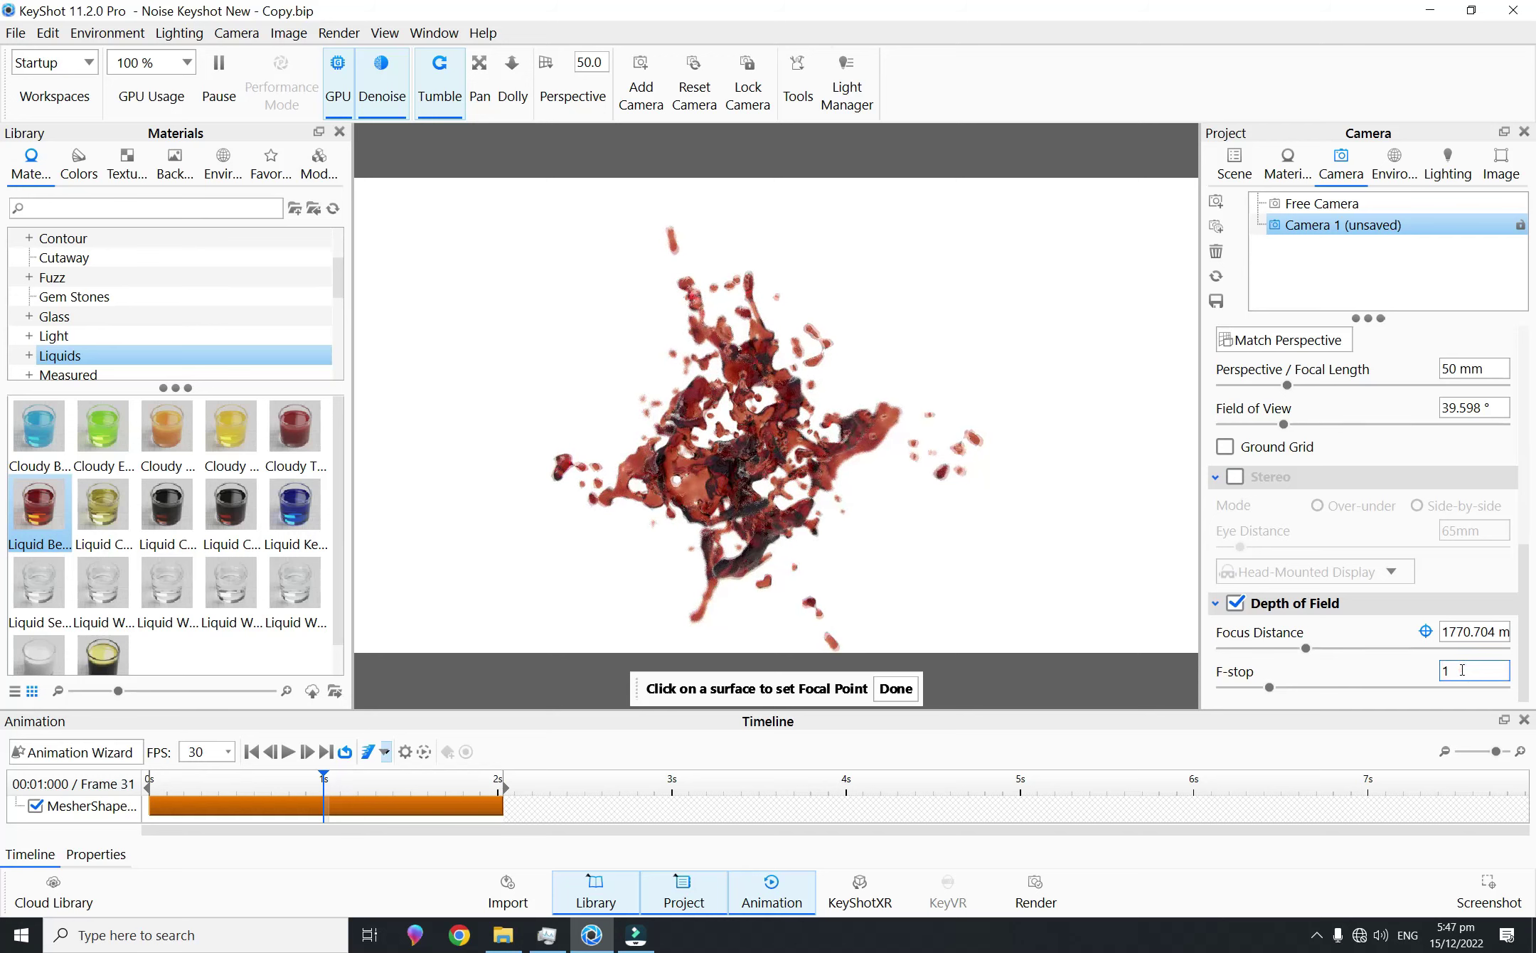
pyautogui.write('.2')
pyautogui.press('Return')
pyautogui.write('1.5')
pyautogui.press('Return')
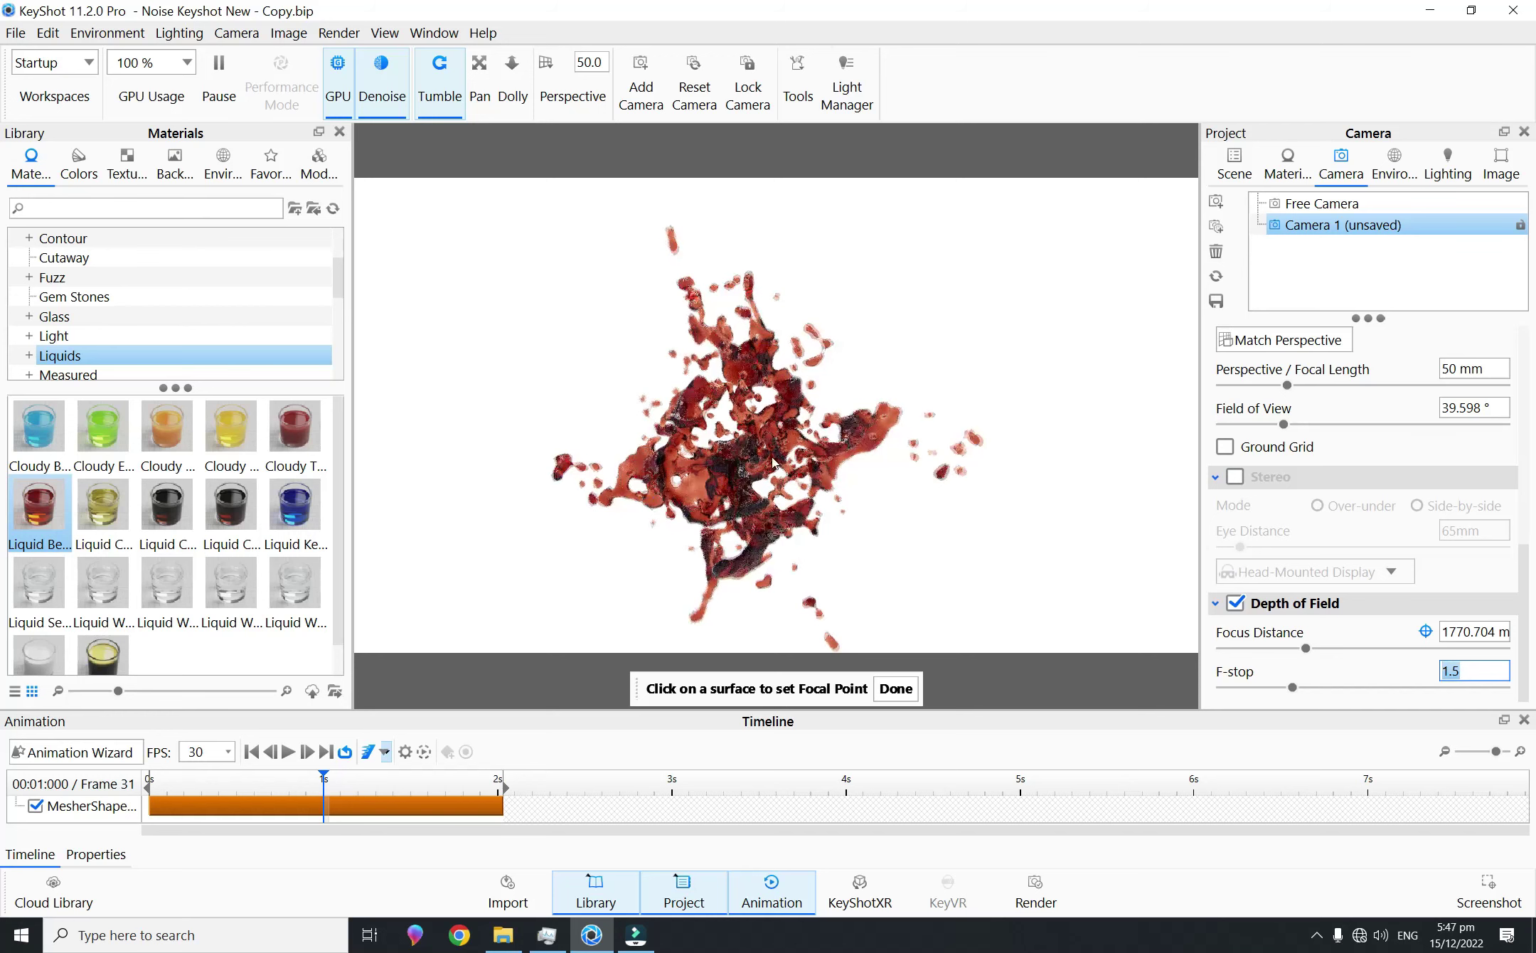
pyautogui.click(759, 467)
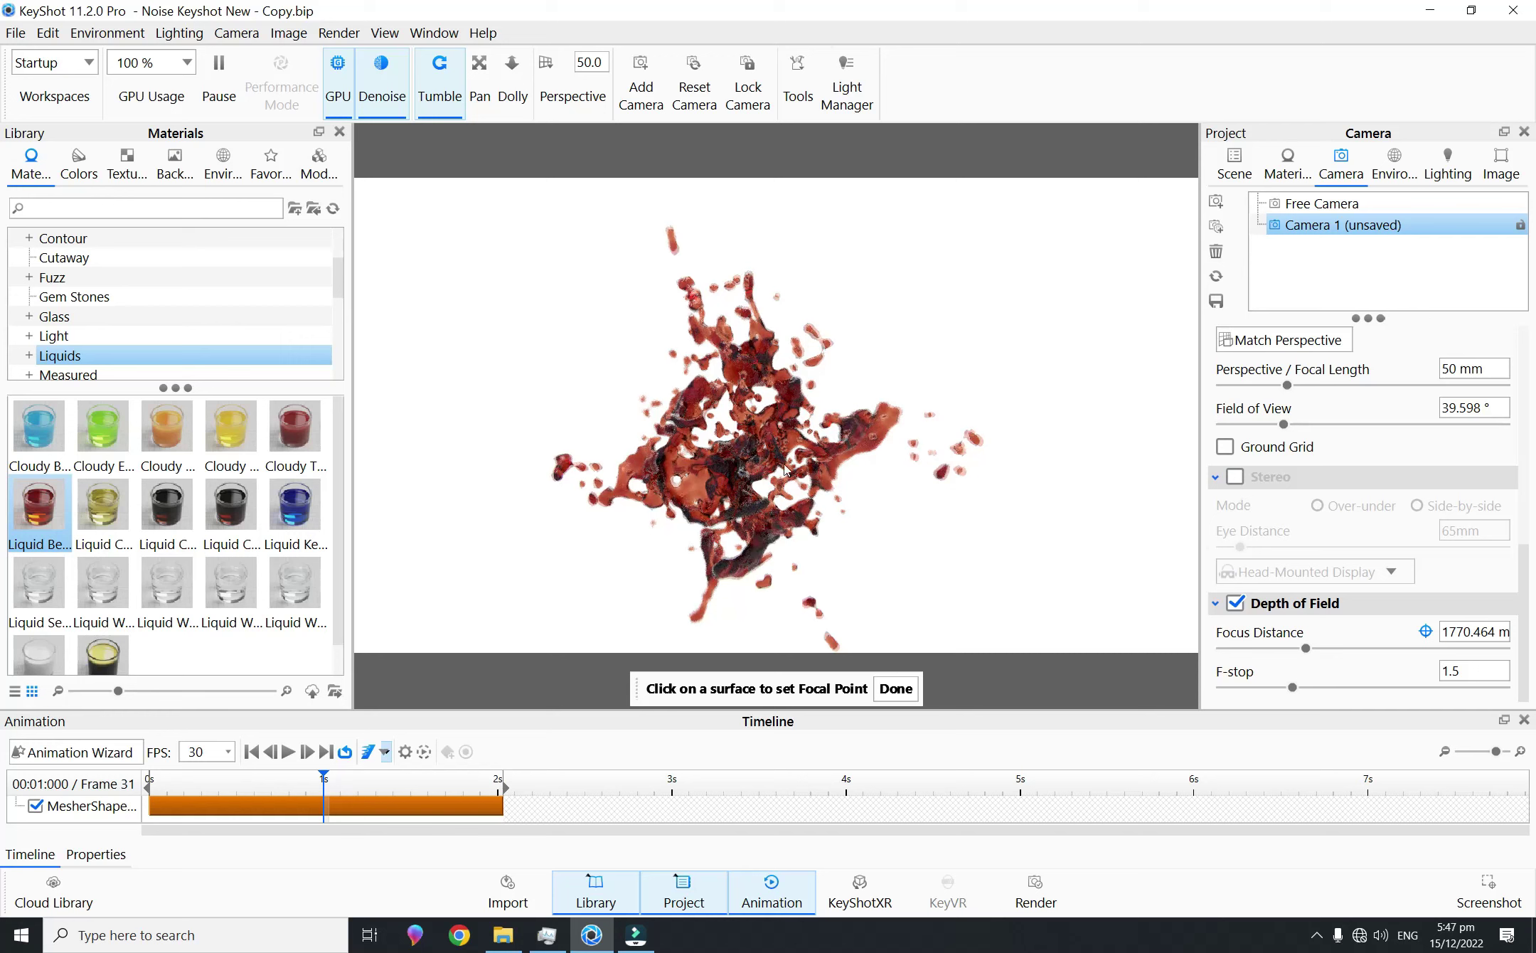
# Step: Set the F-stop to 2, refocus on the splash's centre and finish picking the focal point
pyautogui.doubleClick(1471, 671)
pyautogui.write('2')
pyautogui.press('Return')
pyautogui.click(758, 463)
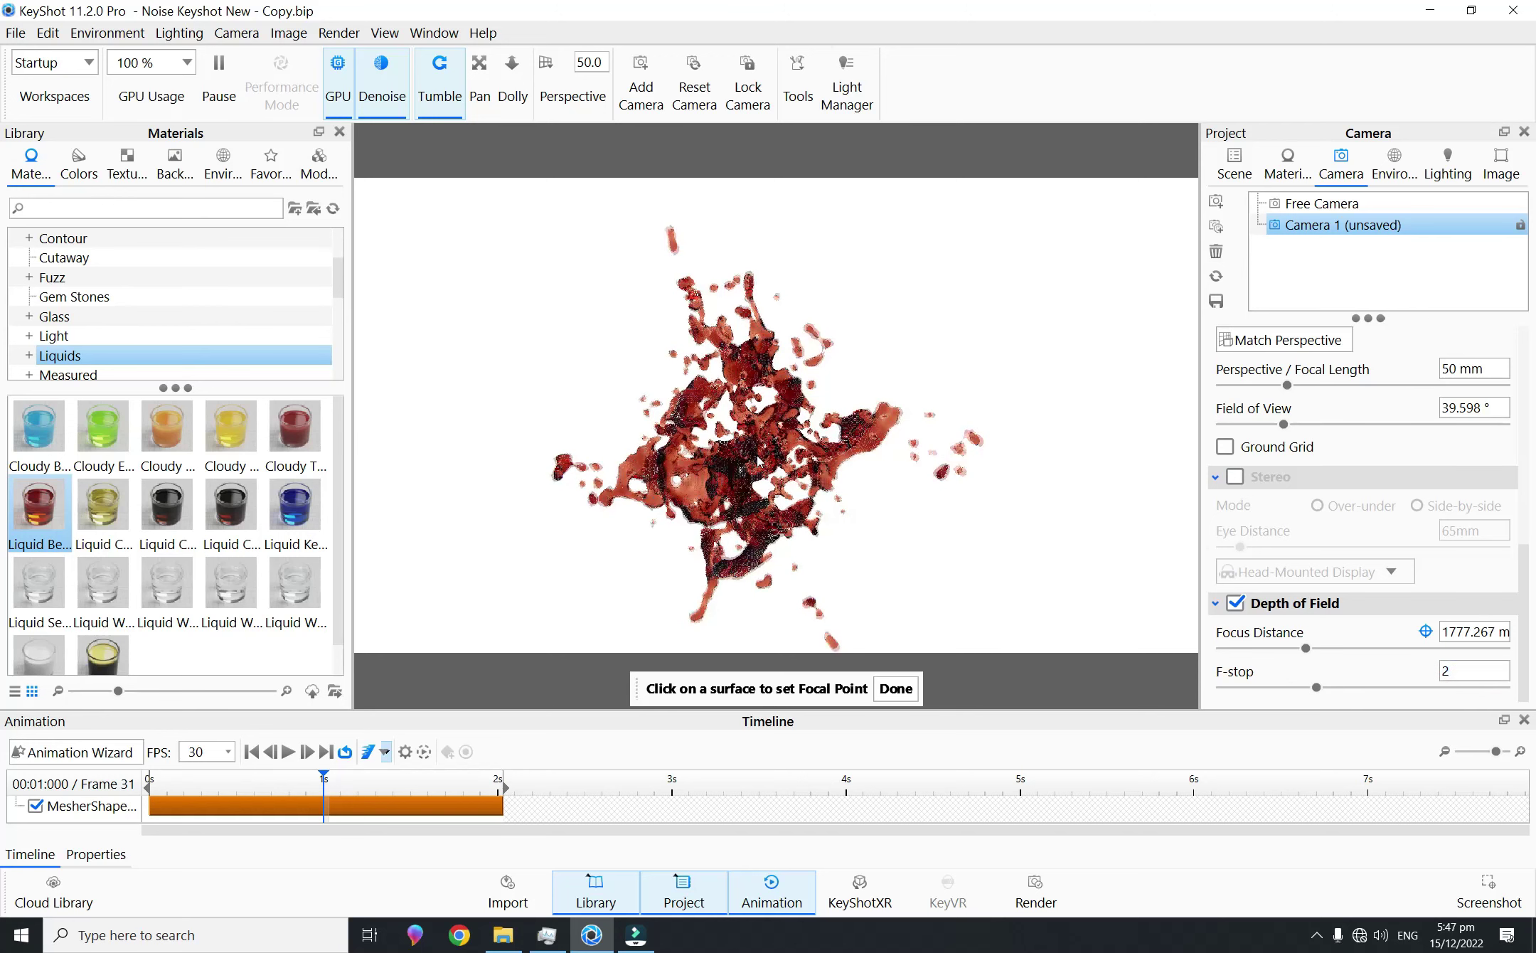
pyautogui.click(1424, 630)
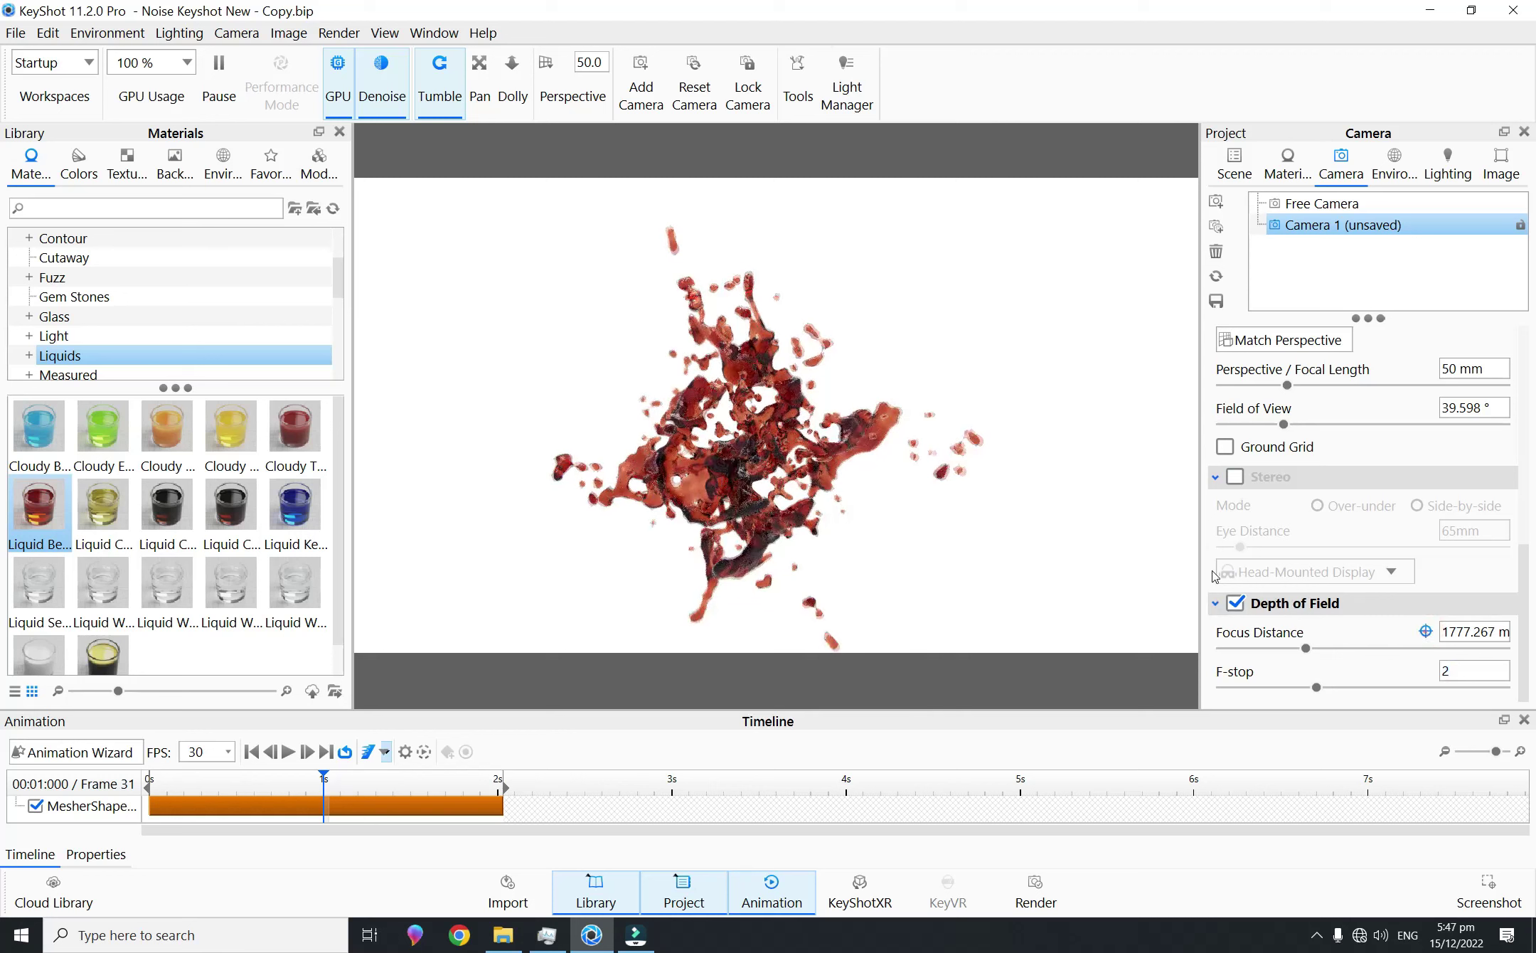
pyautogui.click(755, 456)
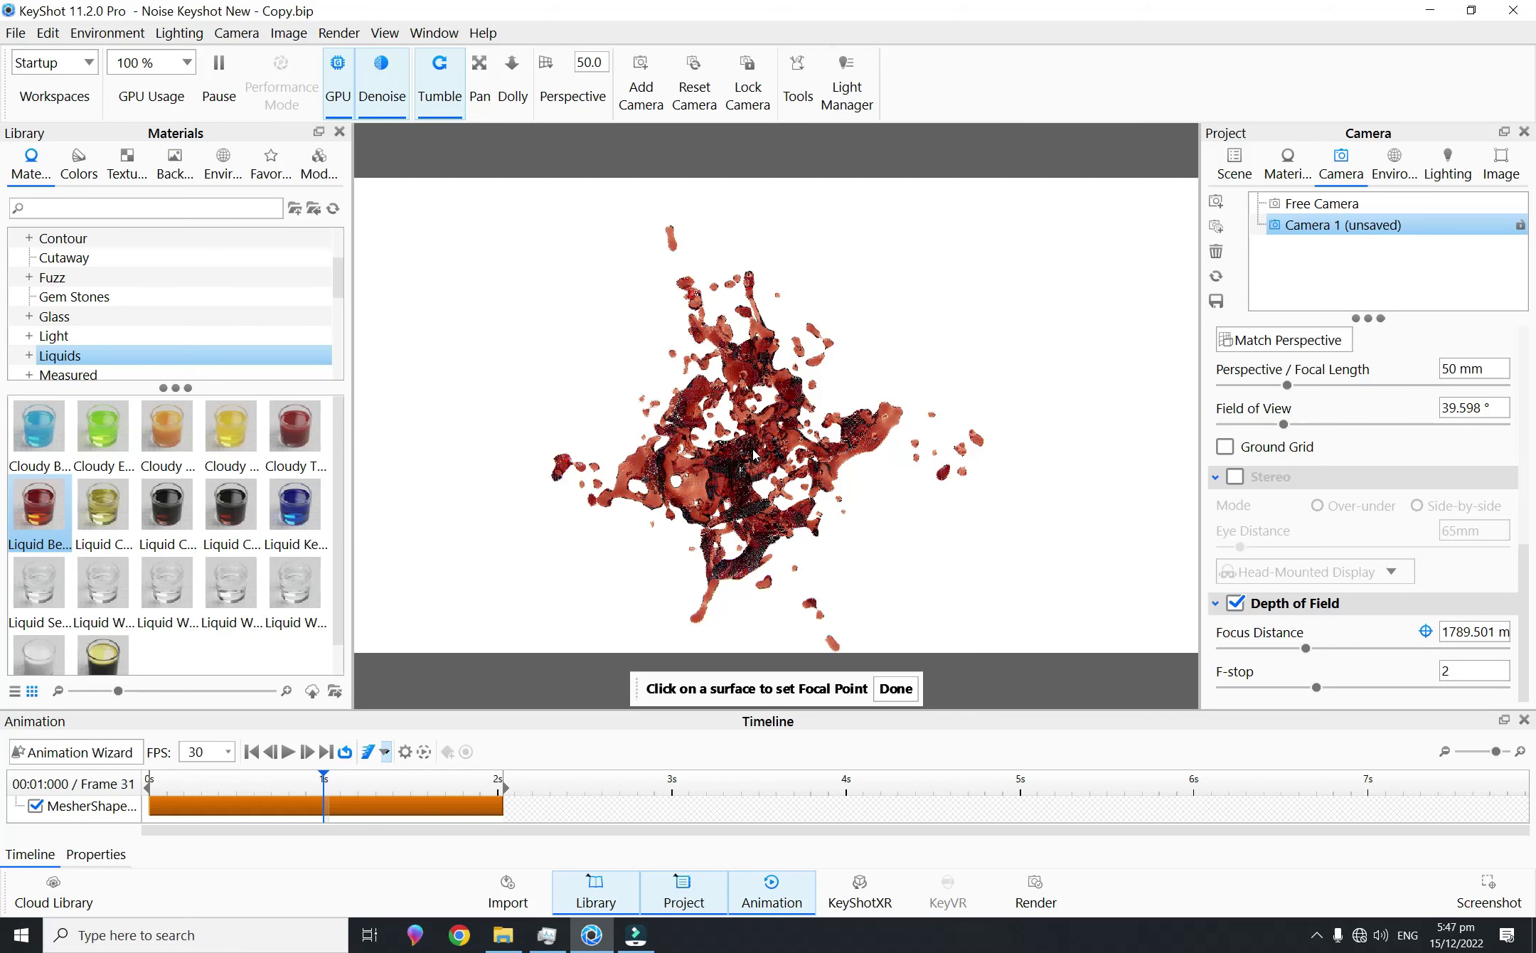
pyautogui.click(908, 688)
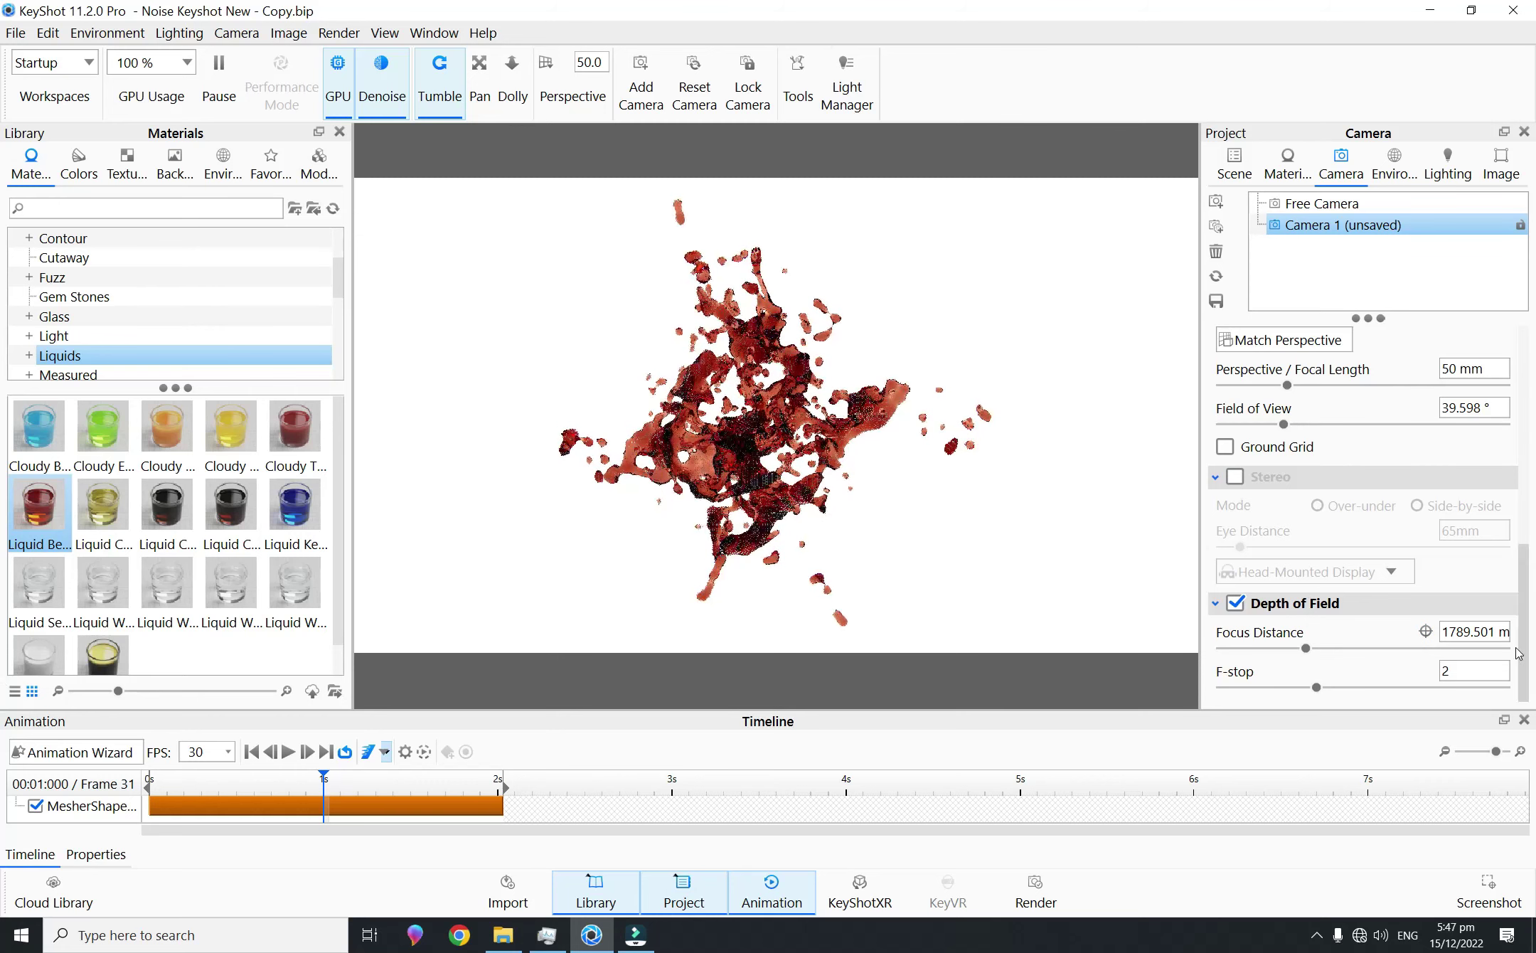
# Step: Centre the splash in the frame using a Thirds camera grid and save Camera 1
pyautogui.scroll(5, 1520, 640)
pyautogui.click(1464, 475)
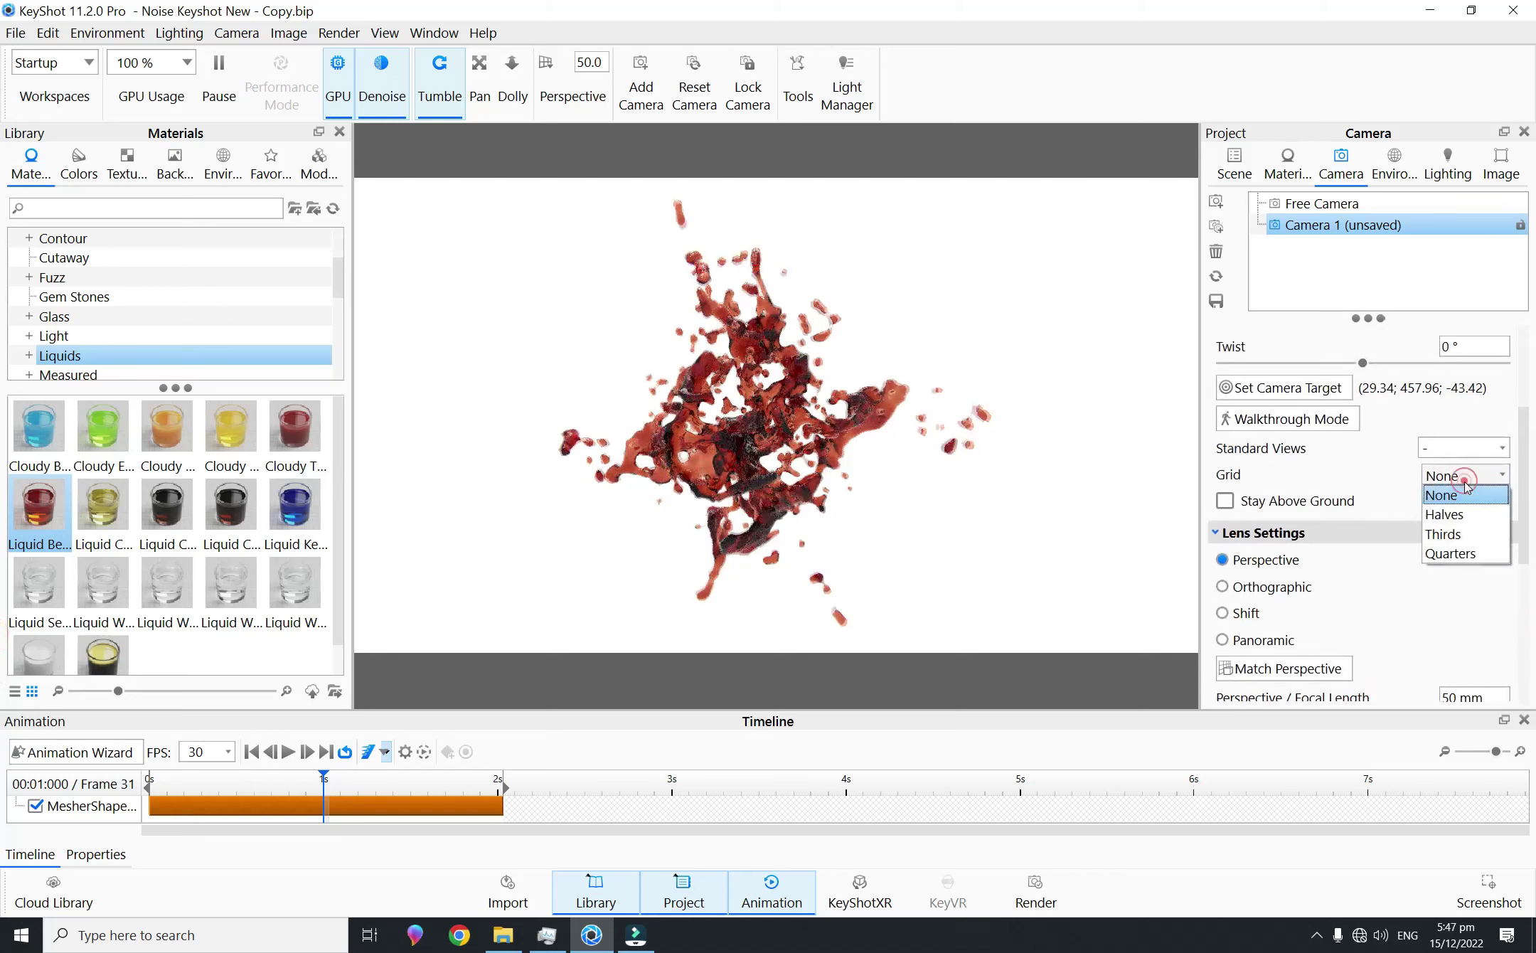
pyautogui.click(1462, 534)
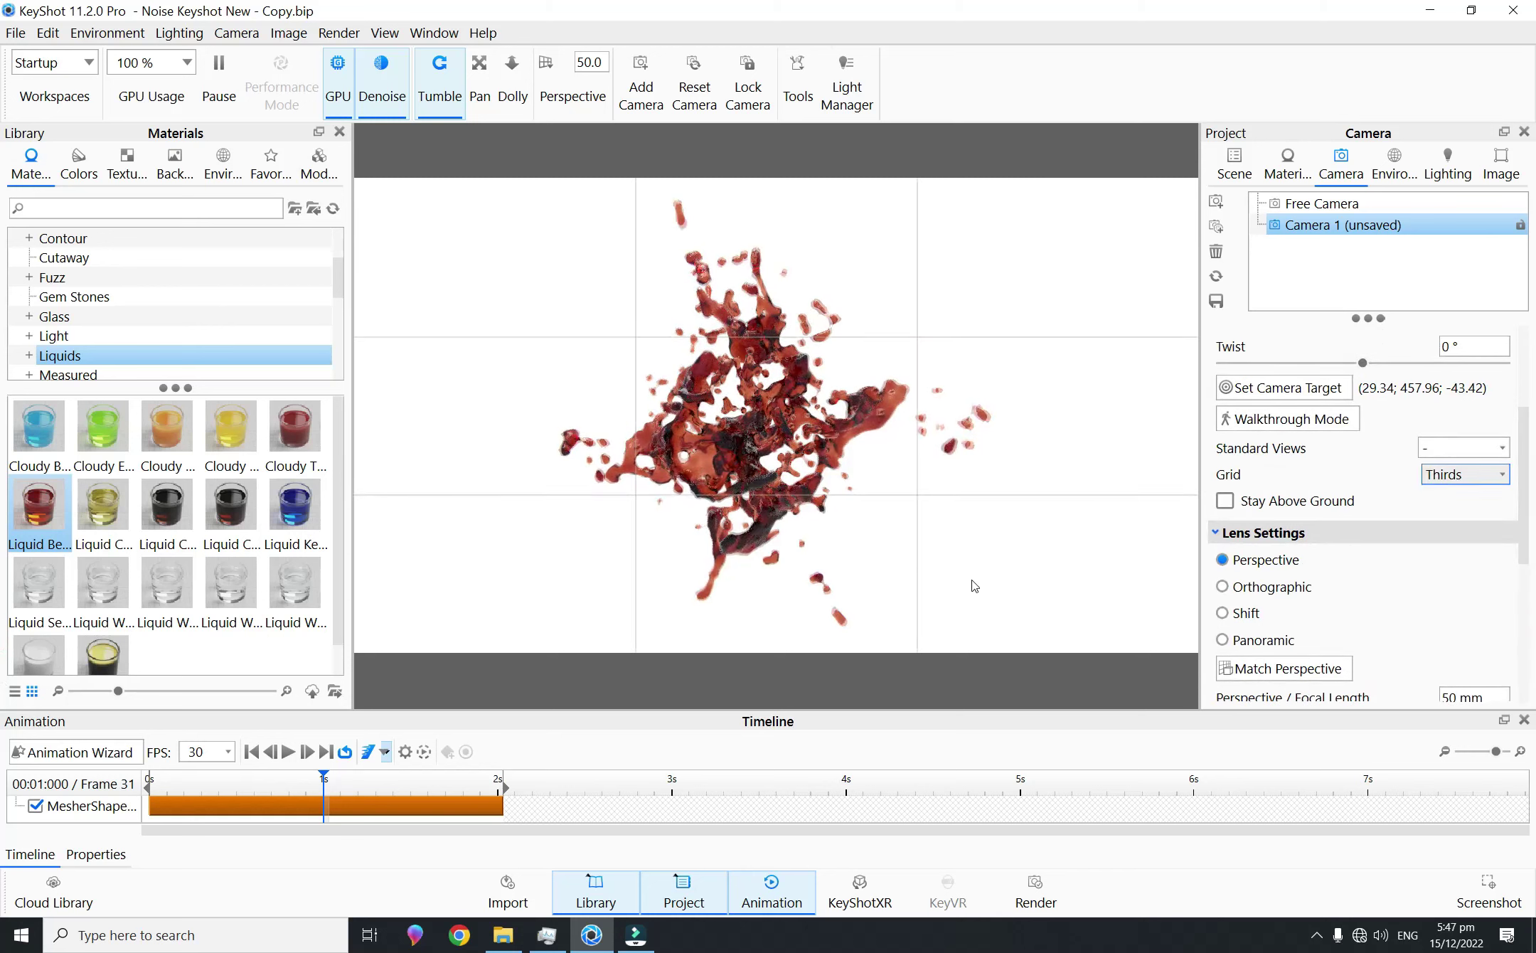
pyautogui.moveTo(975, 585); pyautogui.dragTo(1003, 586, button='middle')
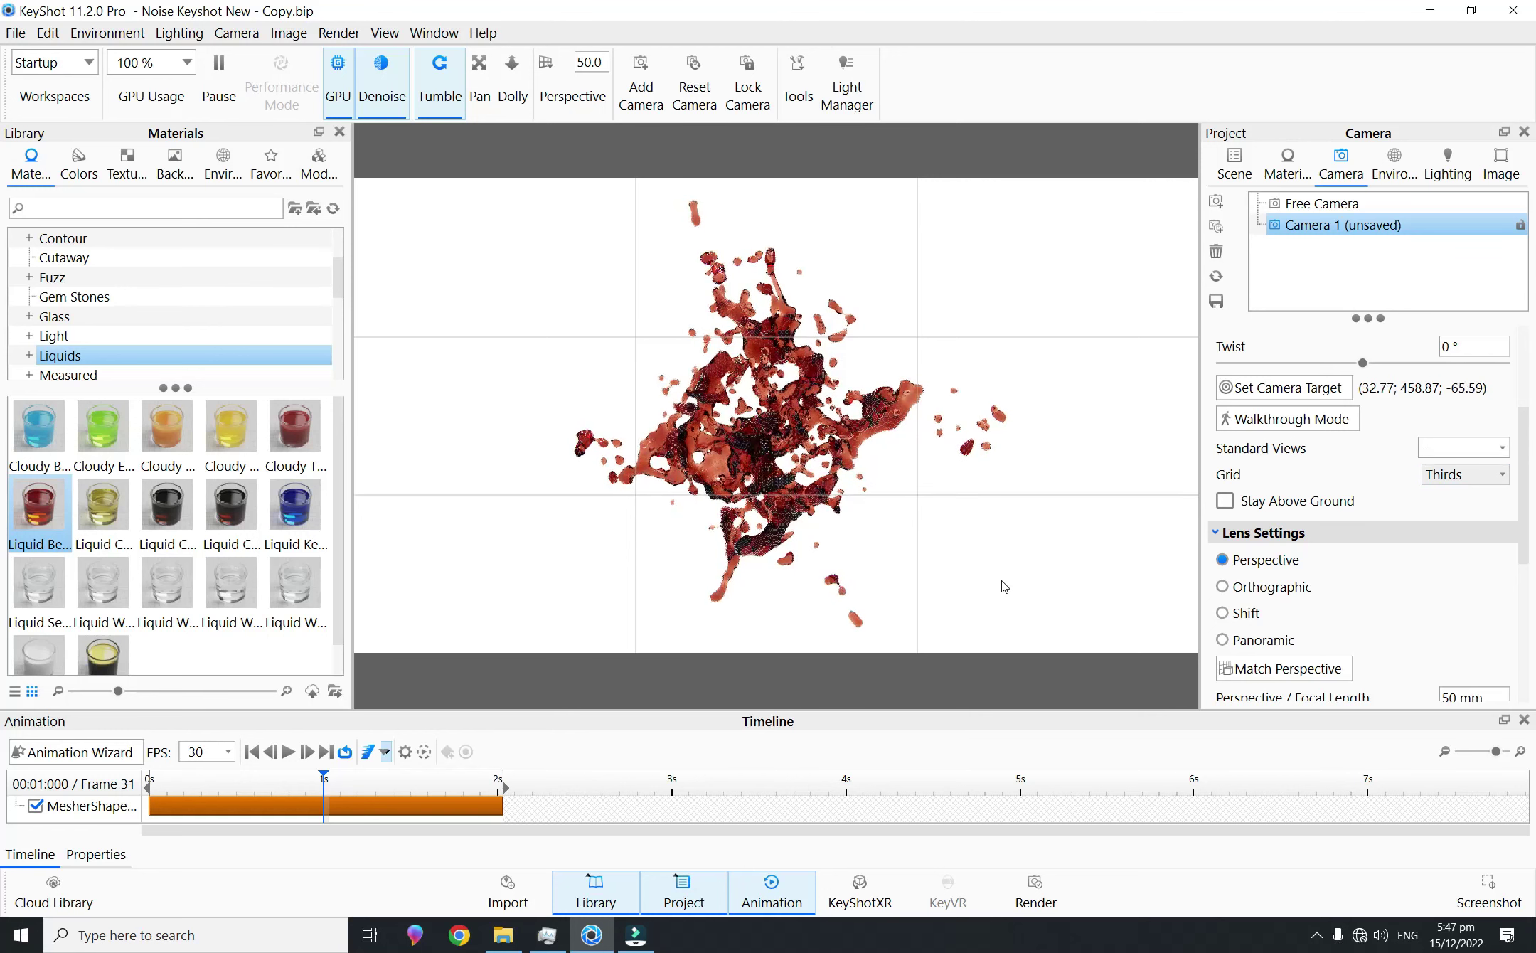
pyautogui.click(1215, 300)
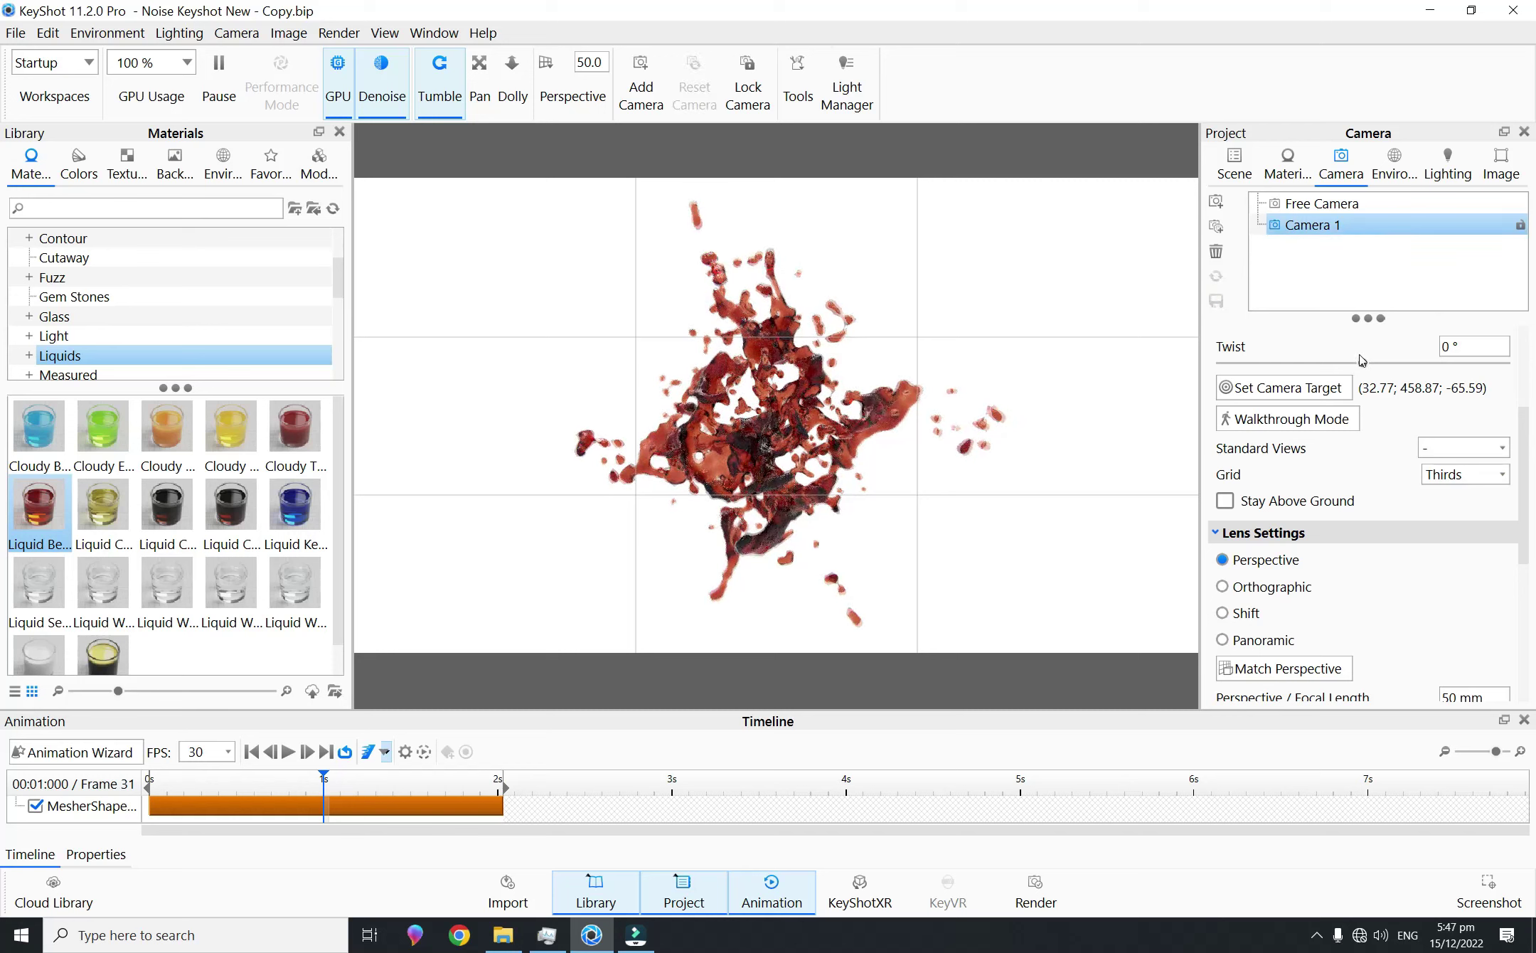
# Step: Duplicate the saved camera repeatedly until the camera list runs from Camera 1 to Camera 10
pyautogui.rightClick(1300, 228)
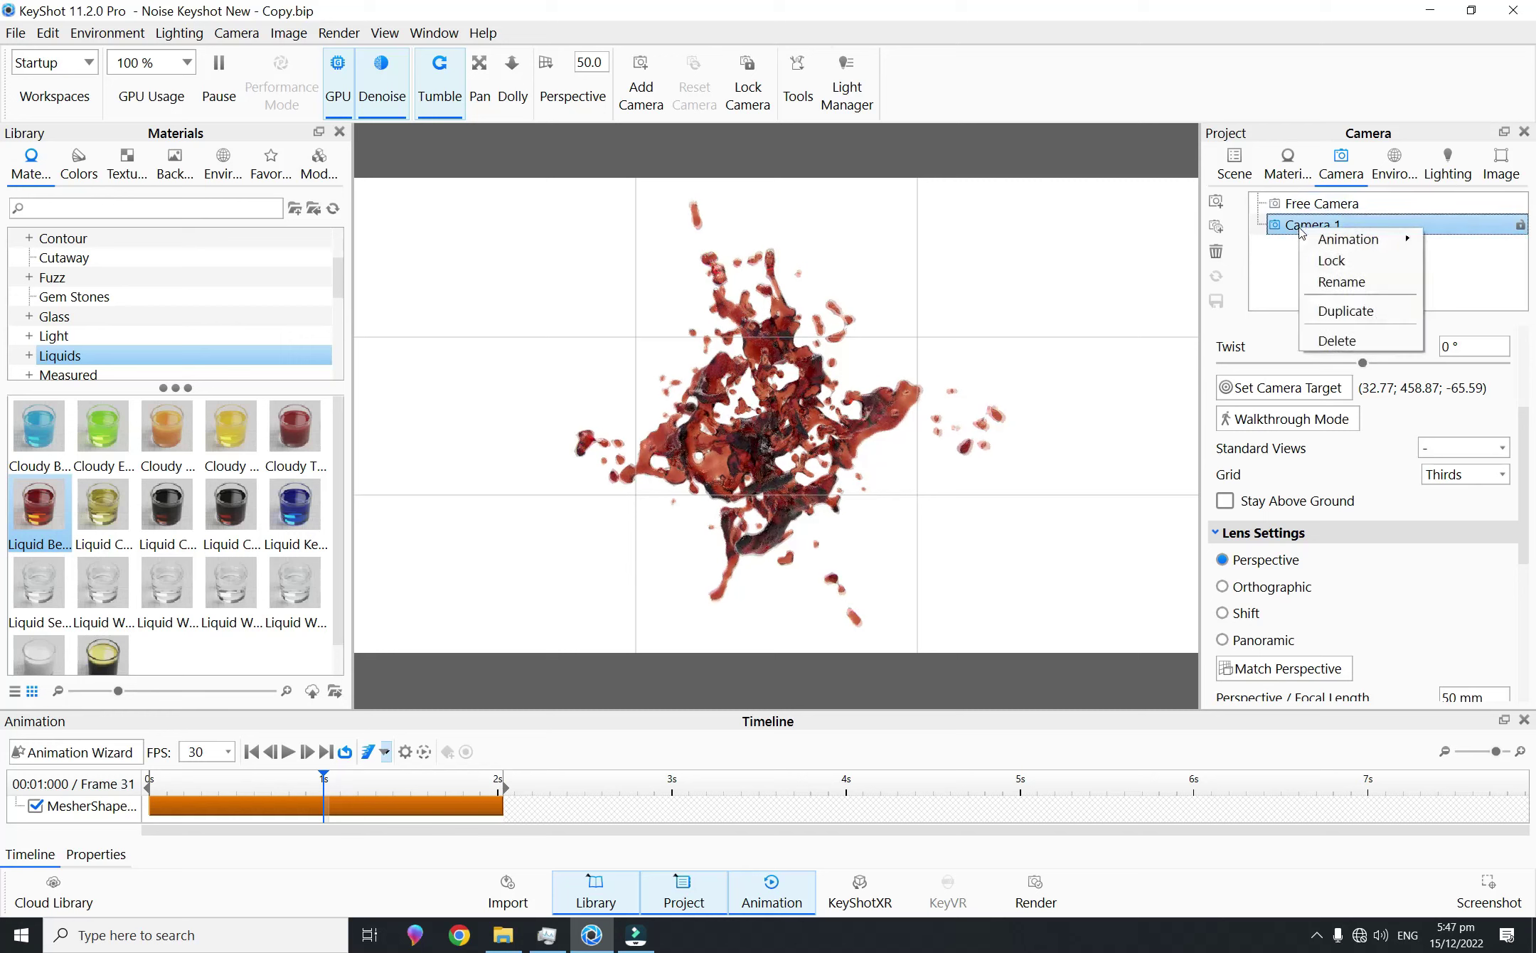
pyautogui.click(1344, 311)
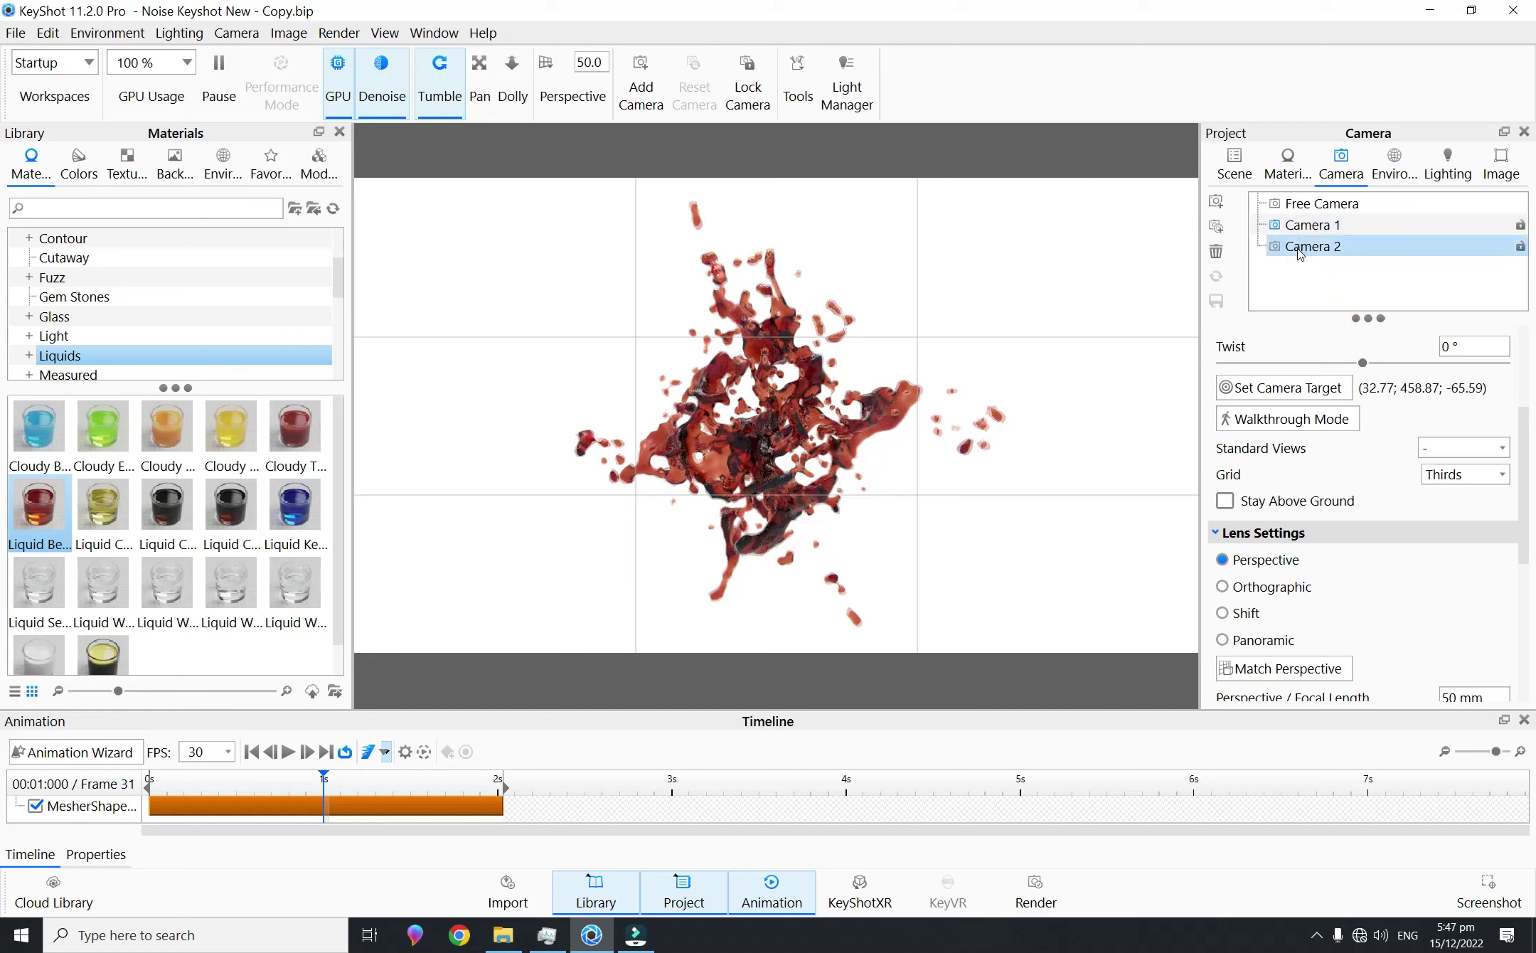
pyautogui.rightClick(1301, 252)
pyautogui.click(1357, 327)
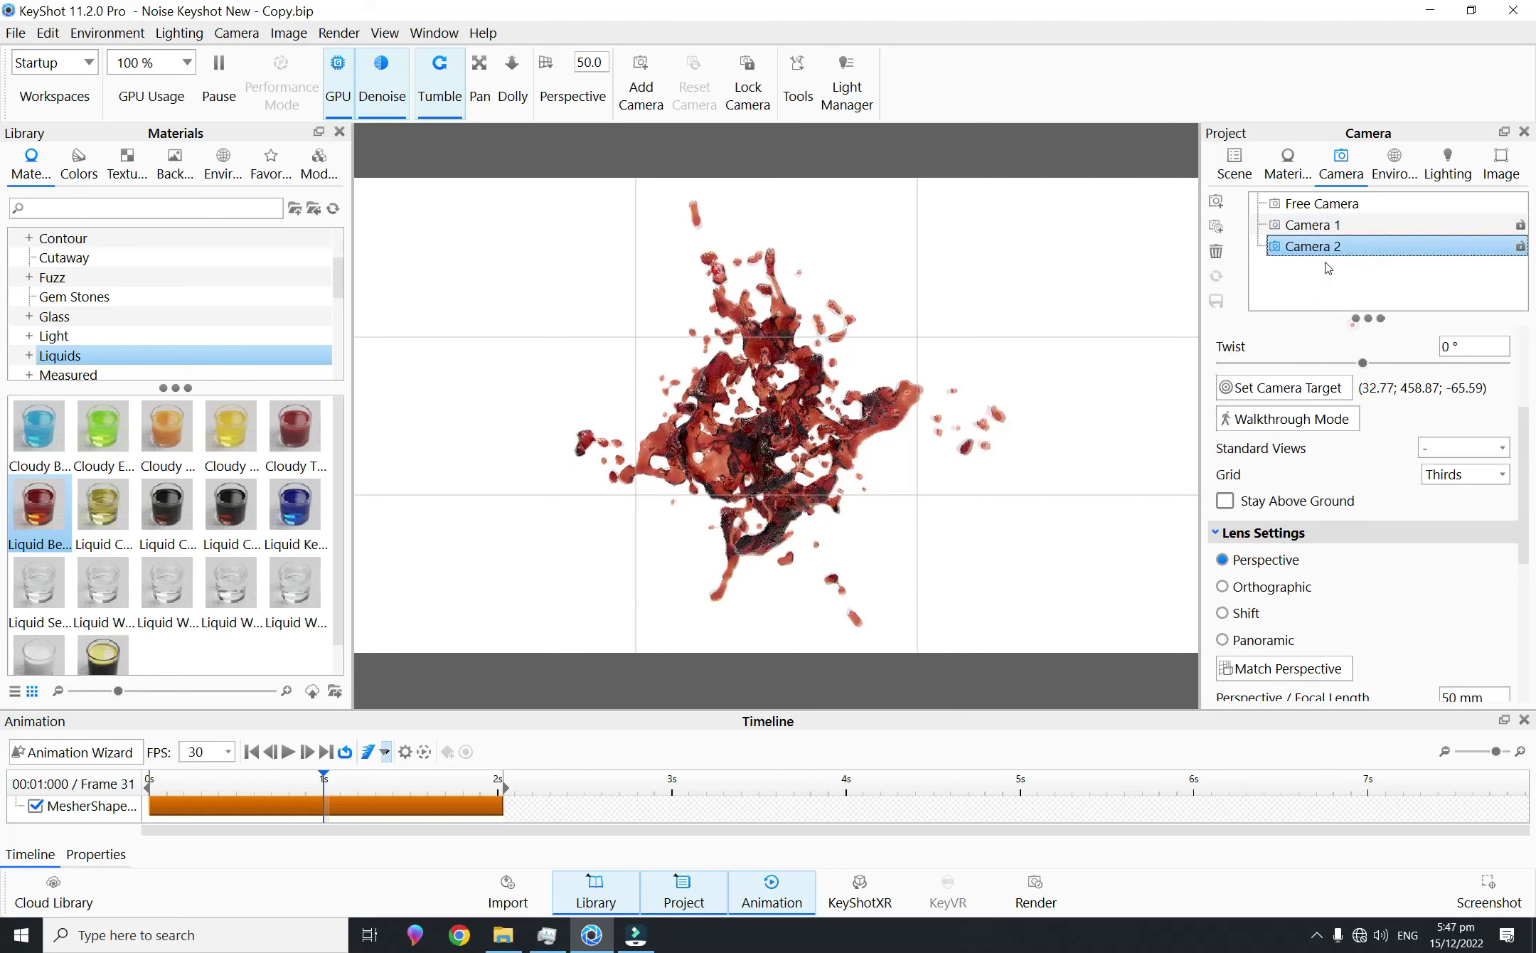
pyautogui.rightClick(1317, 250)
pyautogui.click(1312, 268)
pyautogui.rightClick(1316, 269)
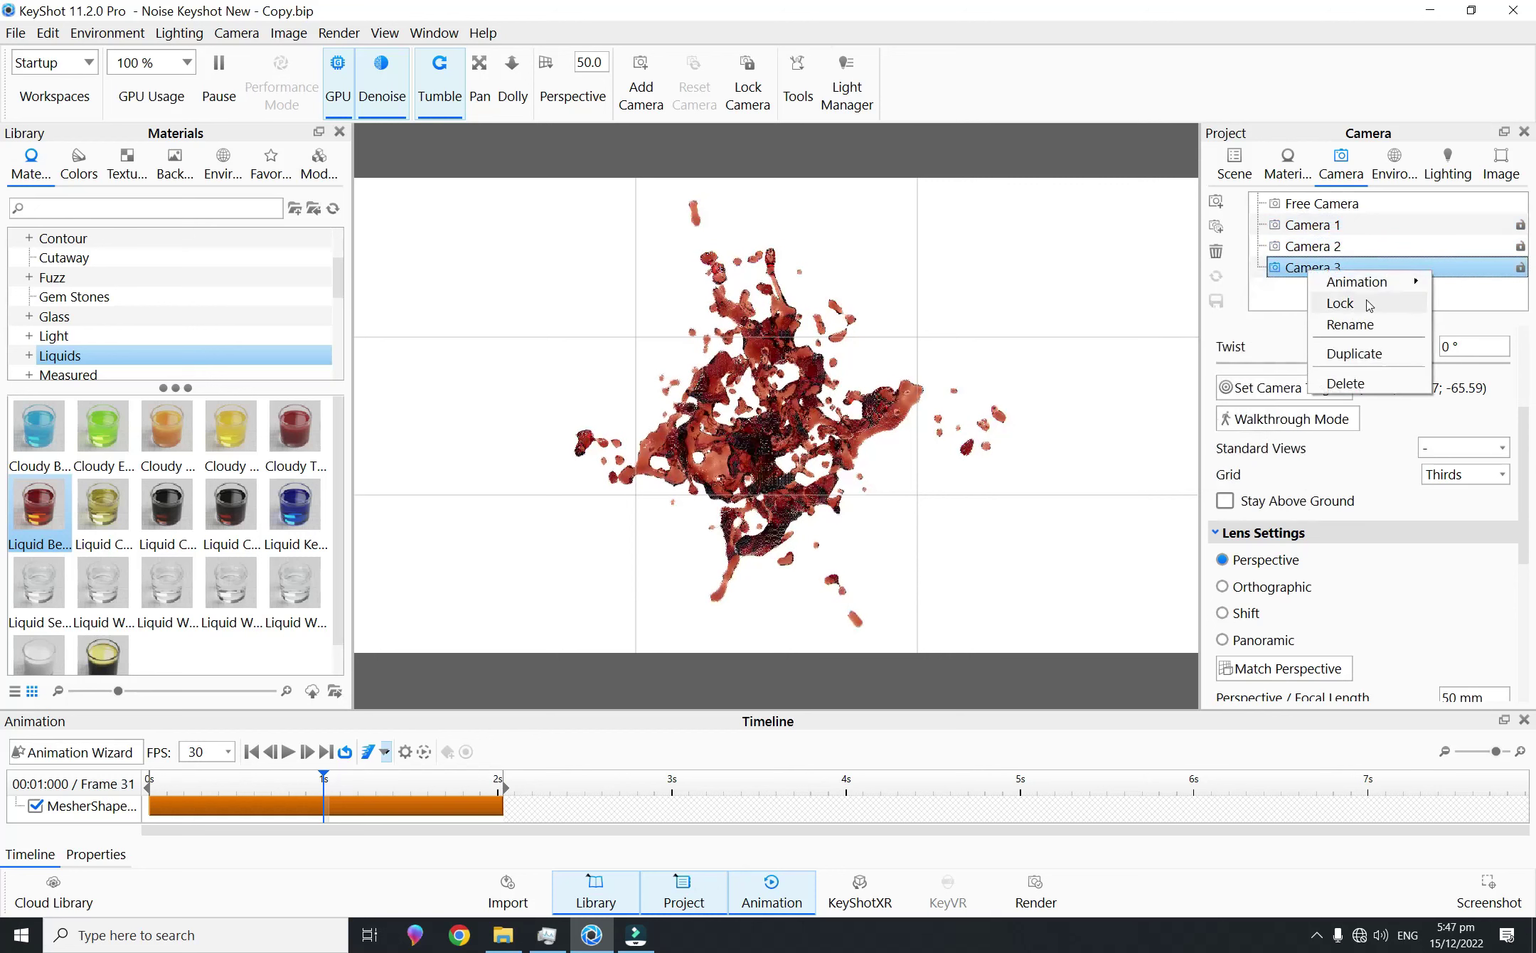
pyautogui.click(1360, 349)
pyautogui.rightClick(1323, 296)
pyautogui.click(1357, 370)
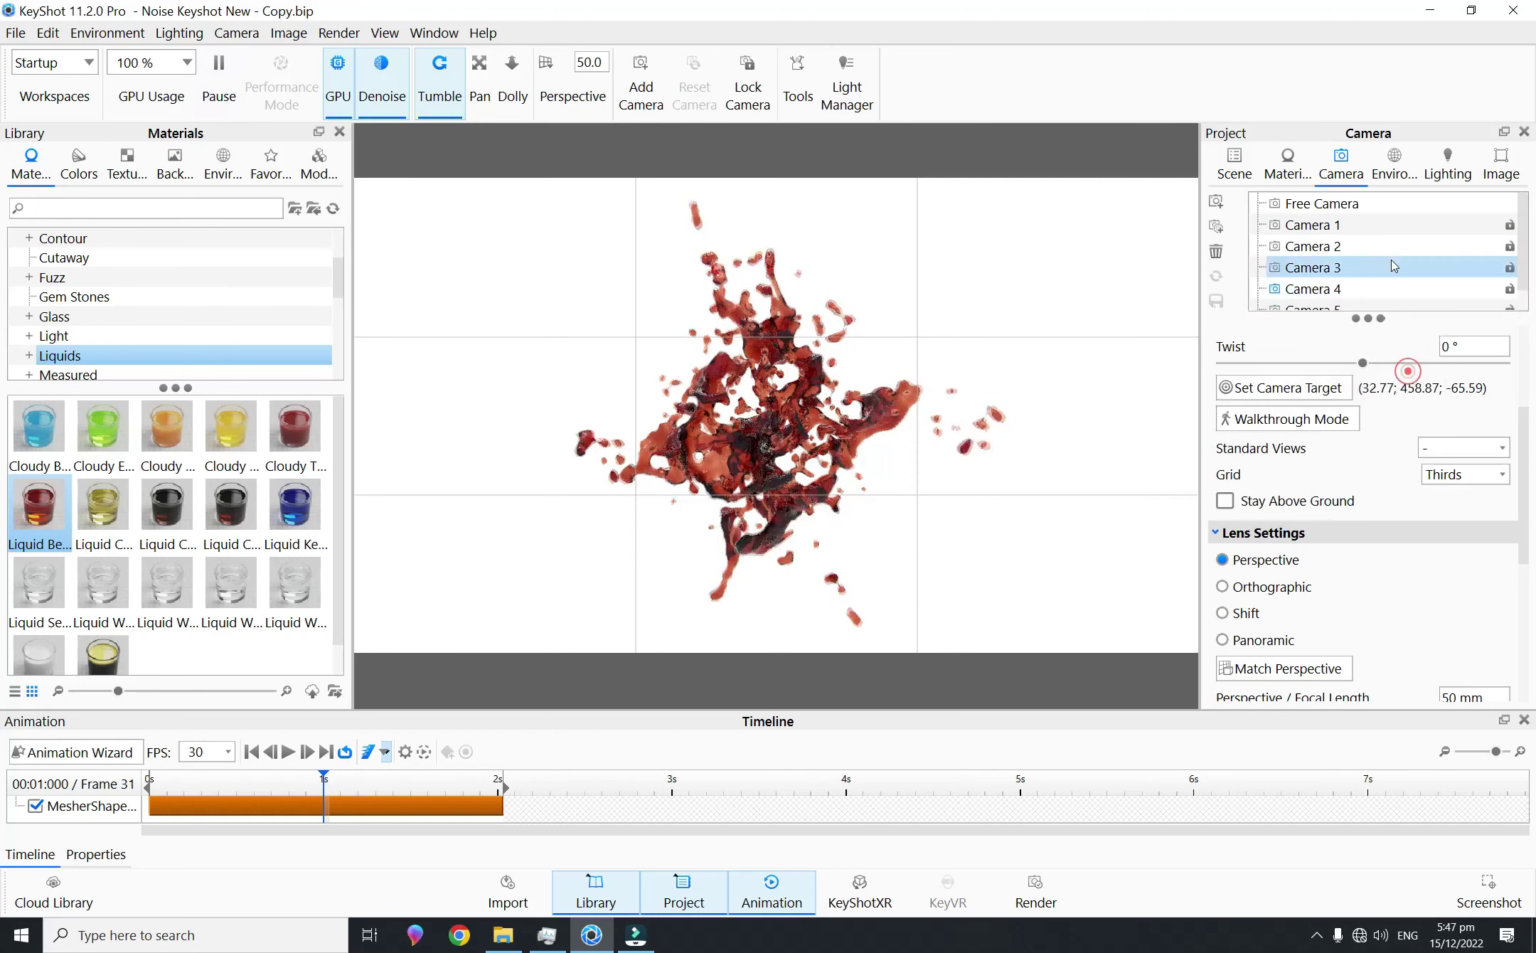
pyautogui.rightClick(1353, 291)
pyautogui.click(1404, 363)
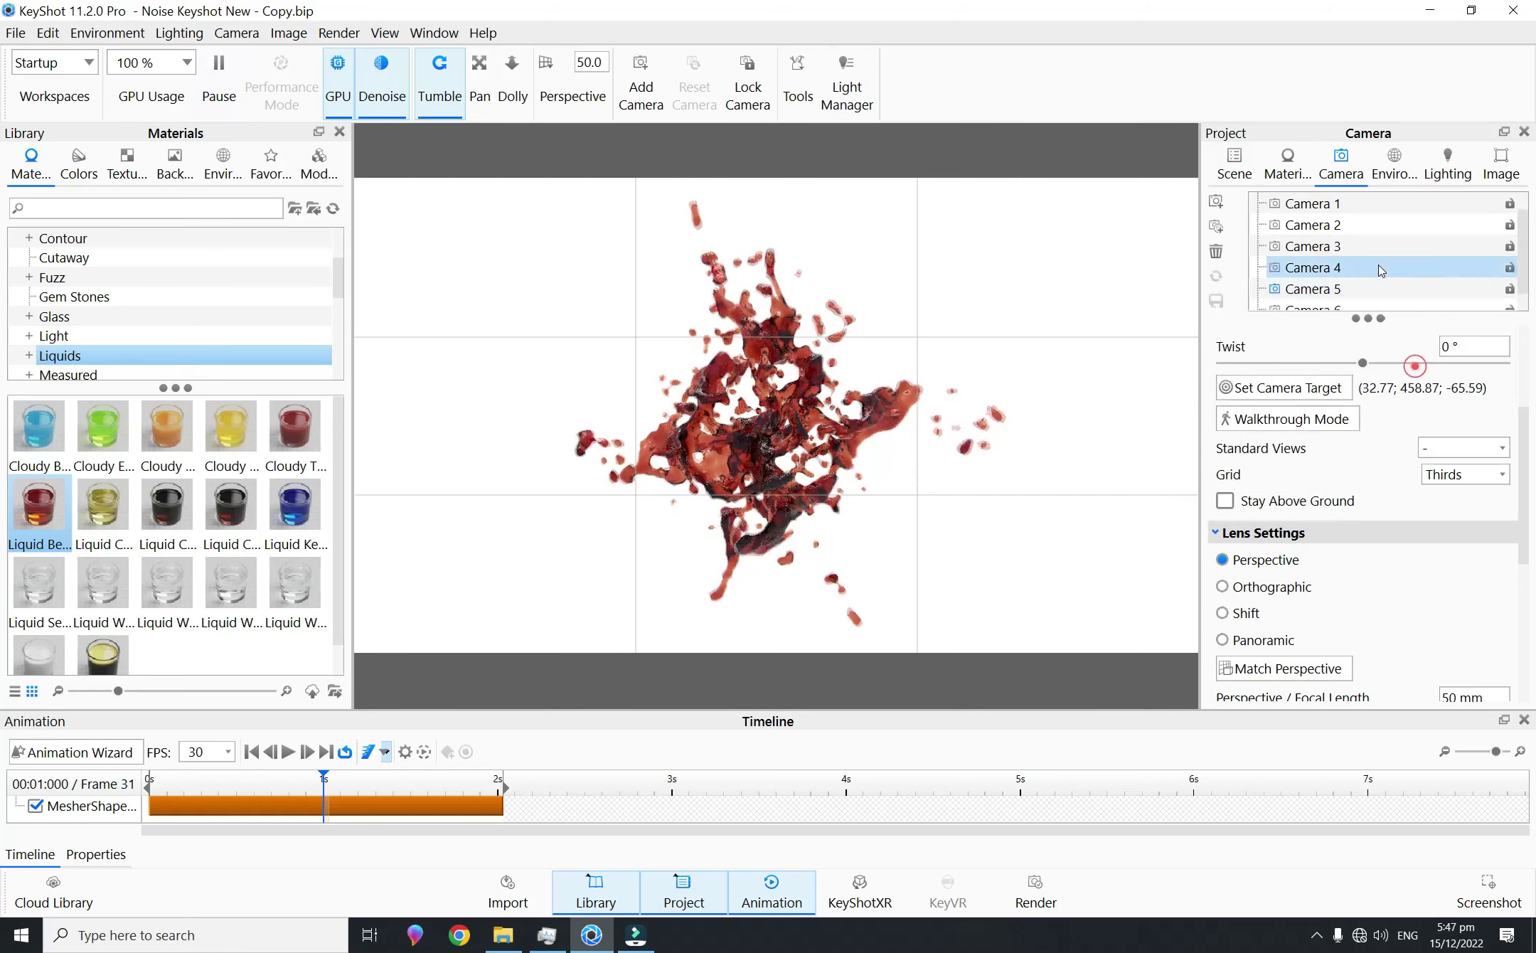
pyautogui.rightClick(1333, 287)
pyautogui.click(1372, 371)
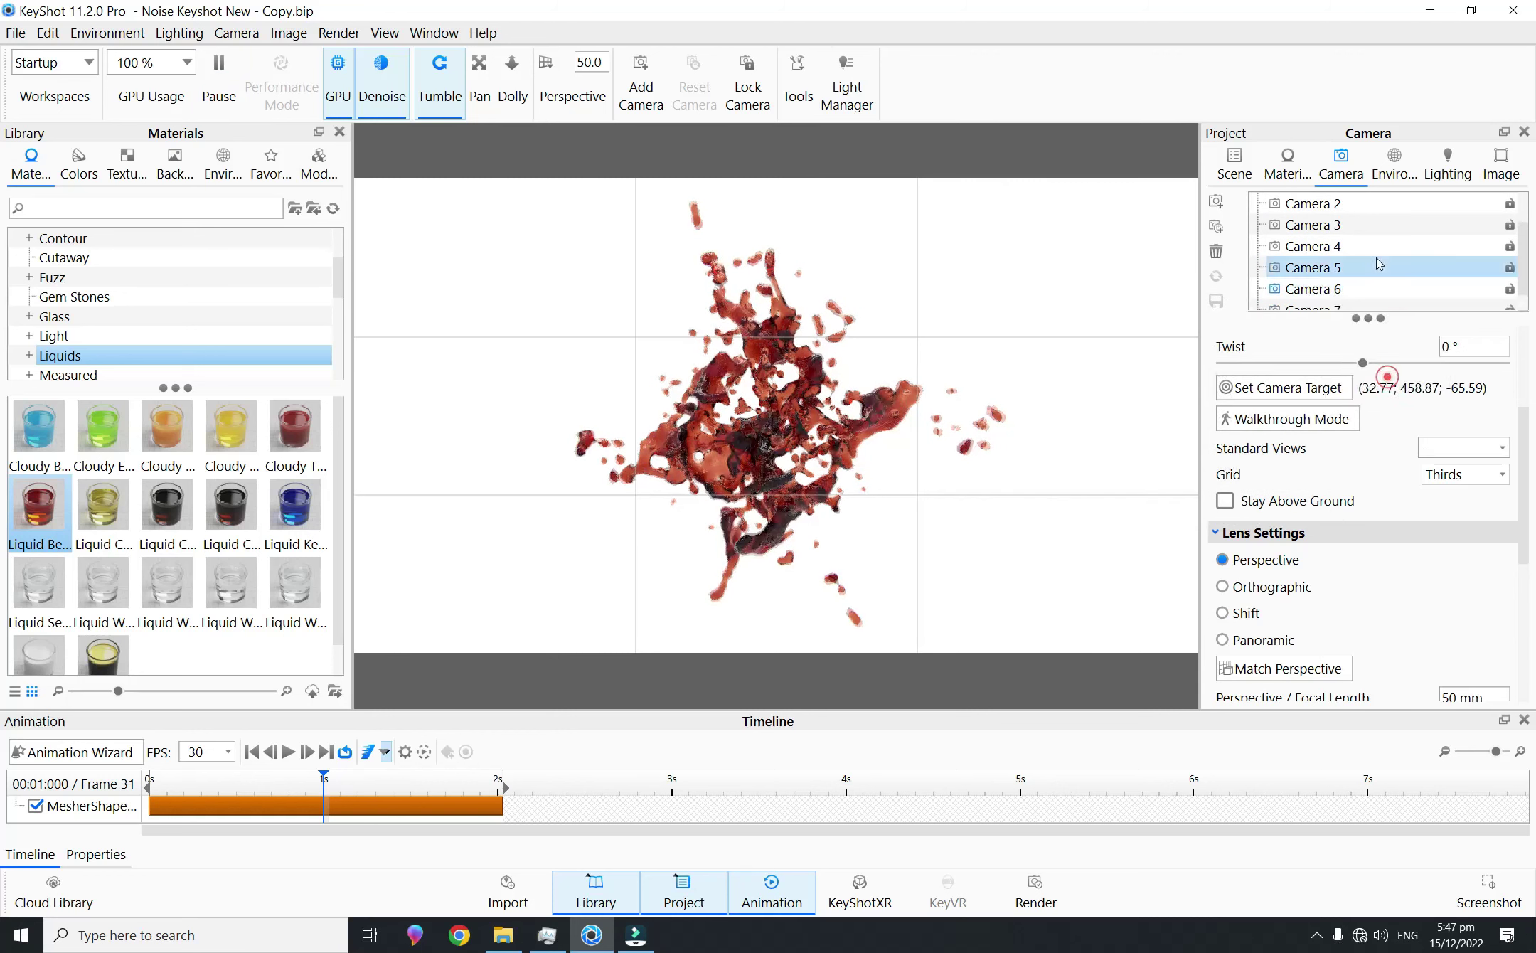
pyautogui.rightClick(1339, 292)
pyautogui.click(1386, 371)
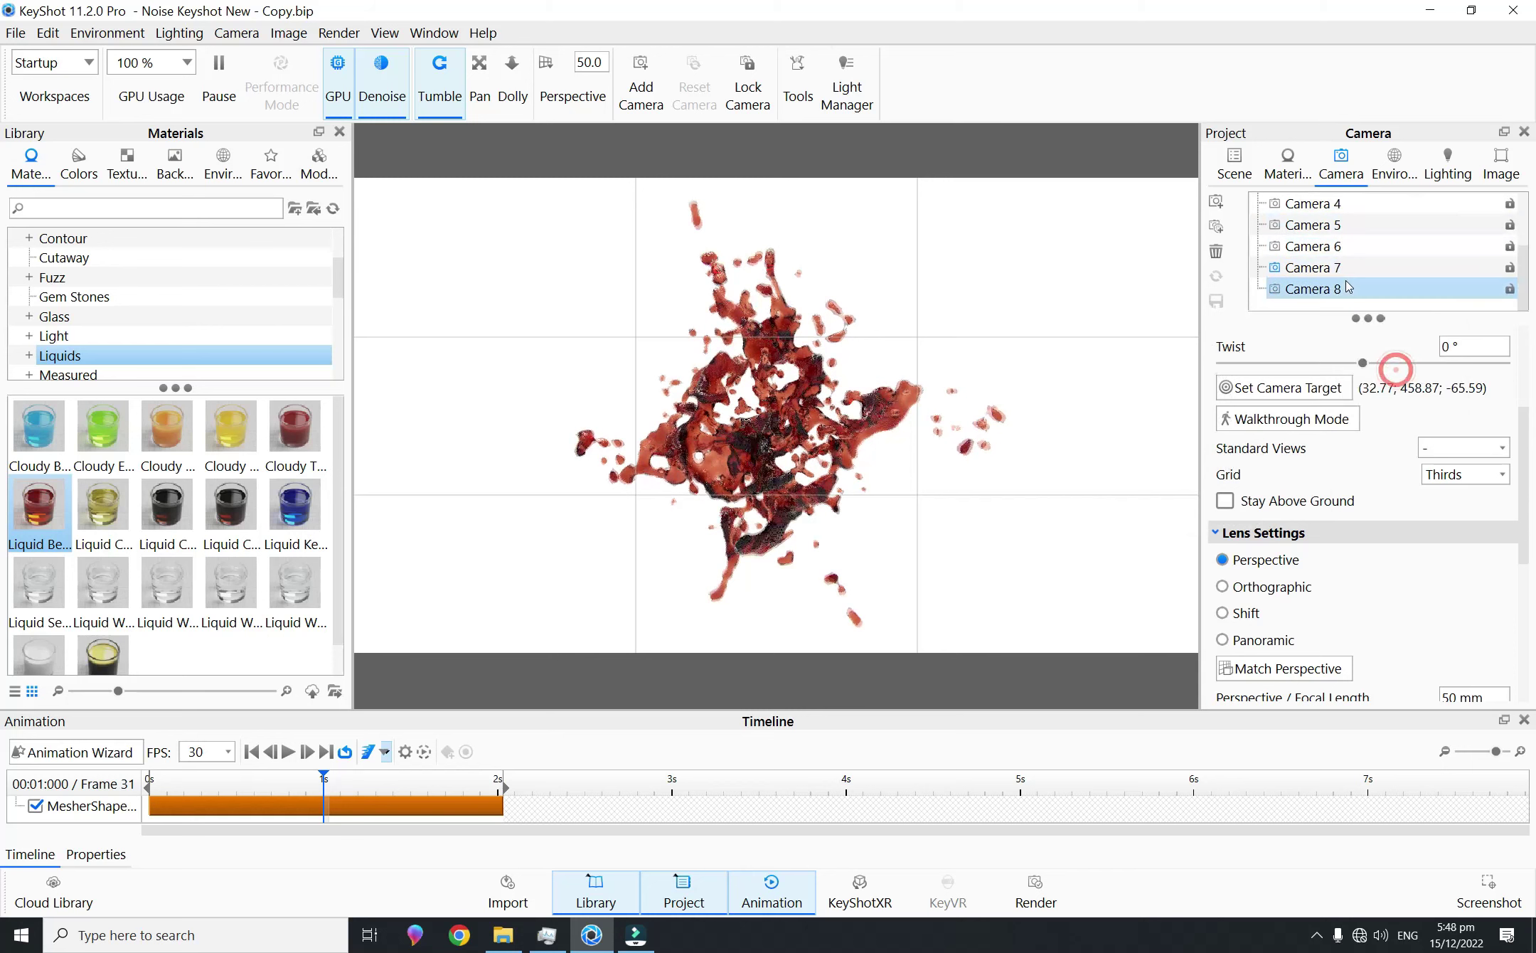
pyautogui.rightClick(1346, 291)
pyautogui.click(1386, 373)
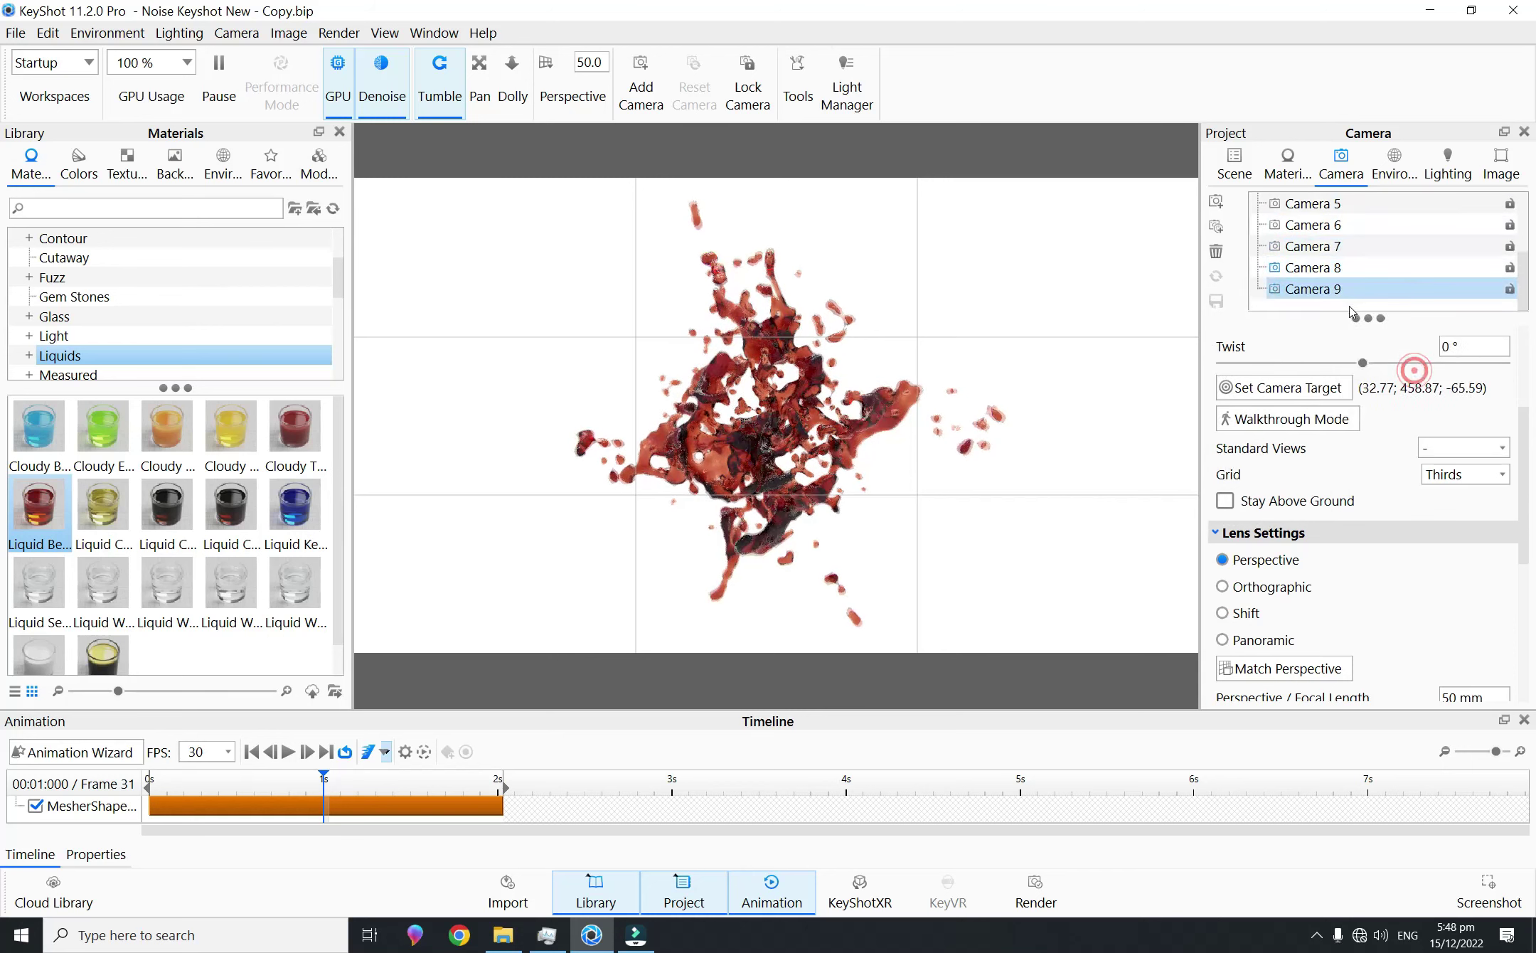
pyautogui.rightClick(1349, 295)
pyautogui.click(1386, 376)
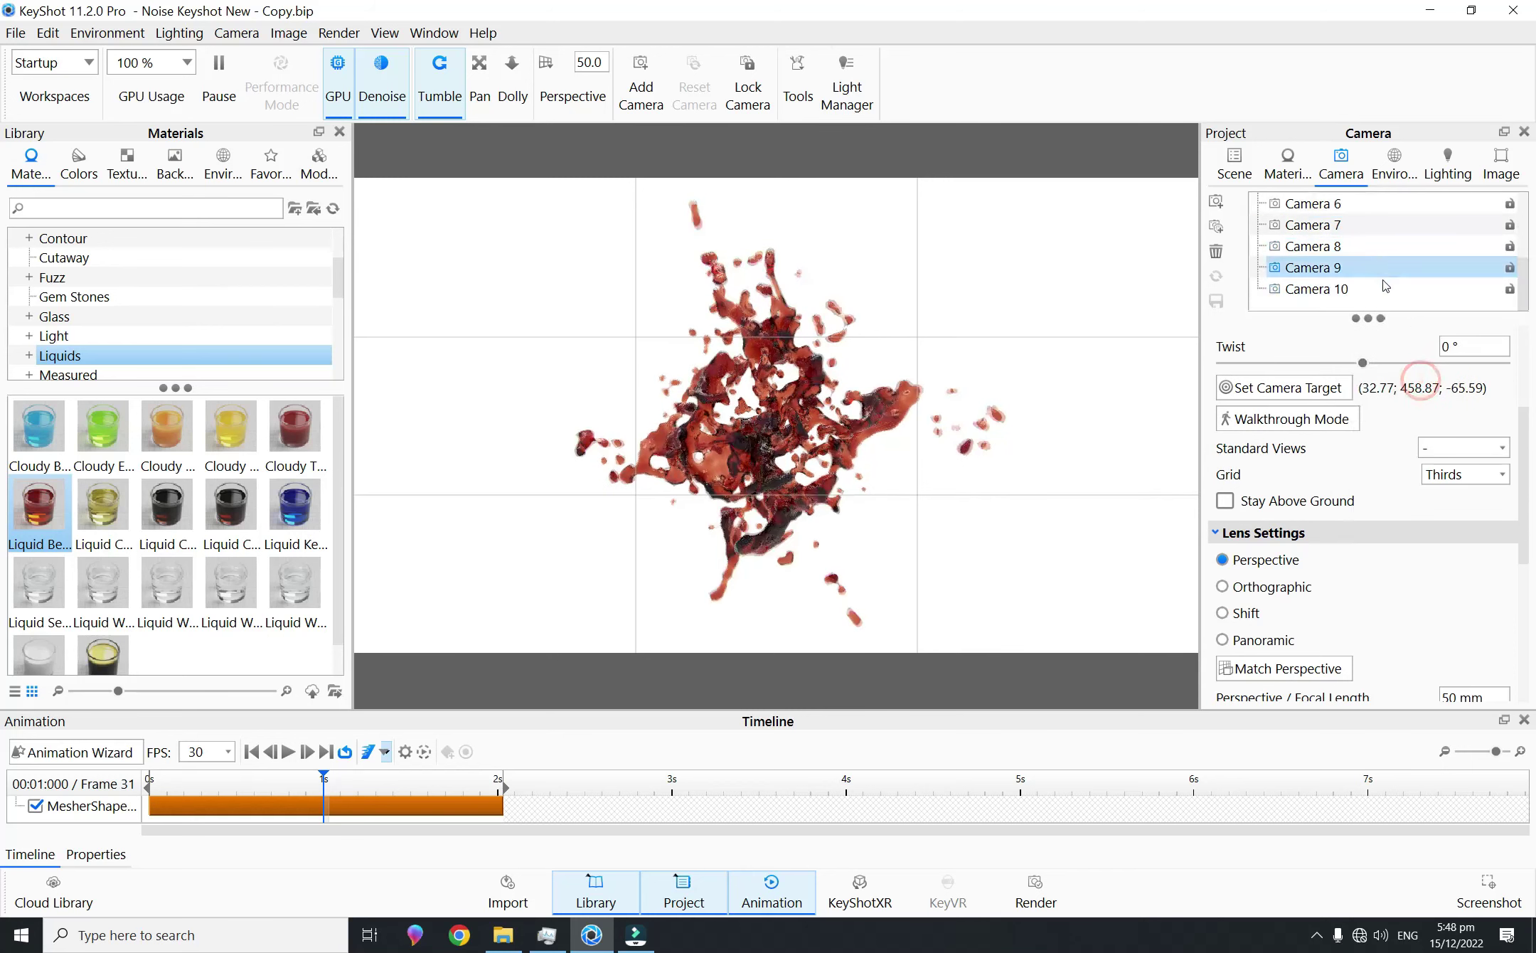
pyautogui.click(1364, 267)
pyautogui.scroll(2, 1354, 264)
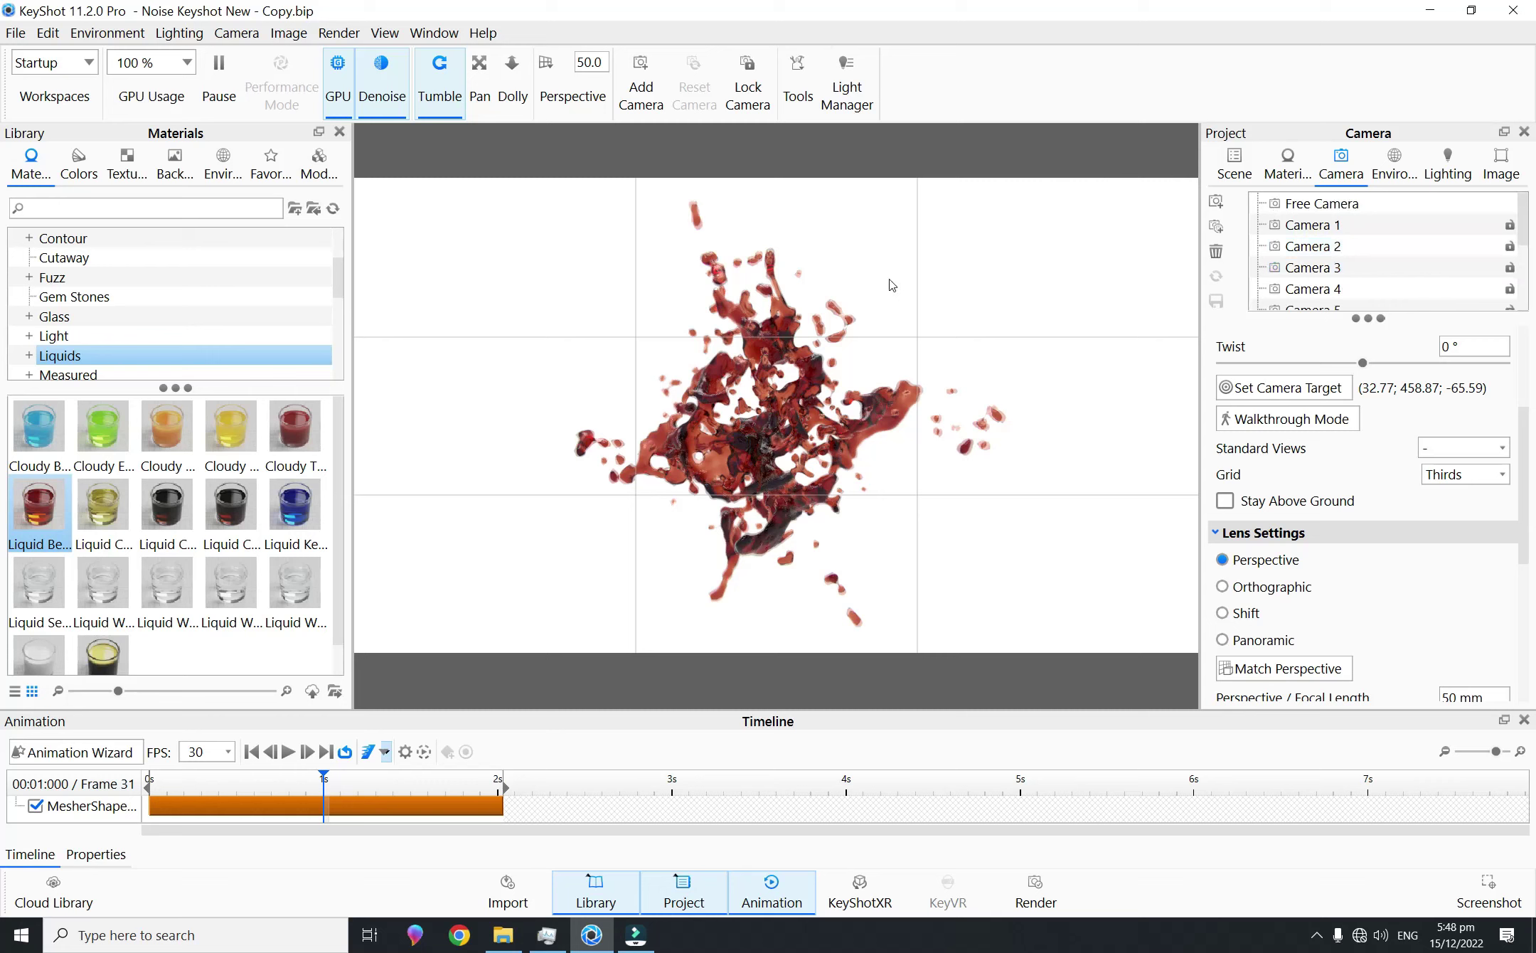
# Step: Add a model set named Look 1, cloning the ABC For Keyshot model with part animations included and animations linked
pyautogui.click(1234, 163)
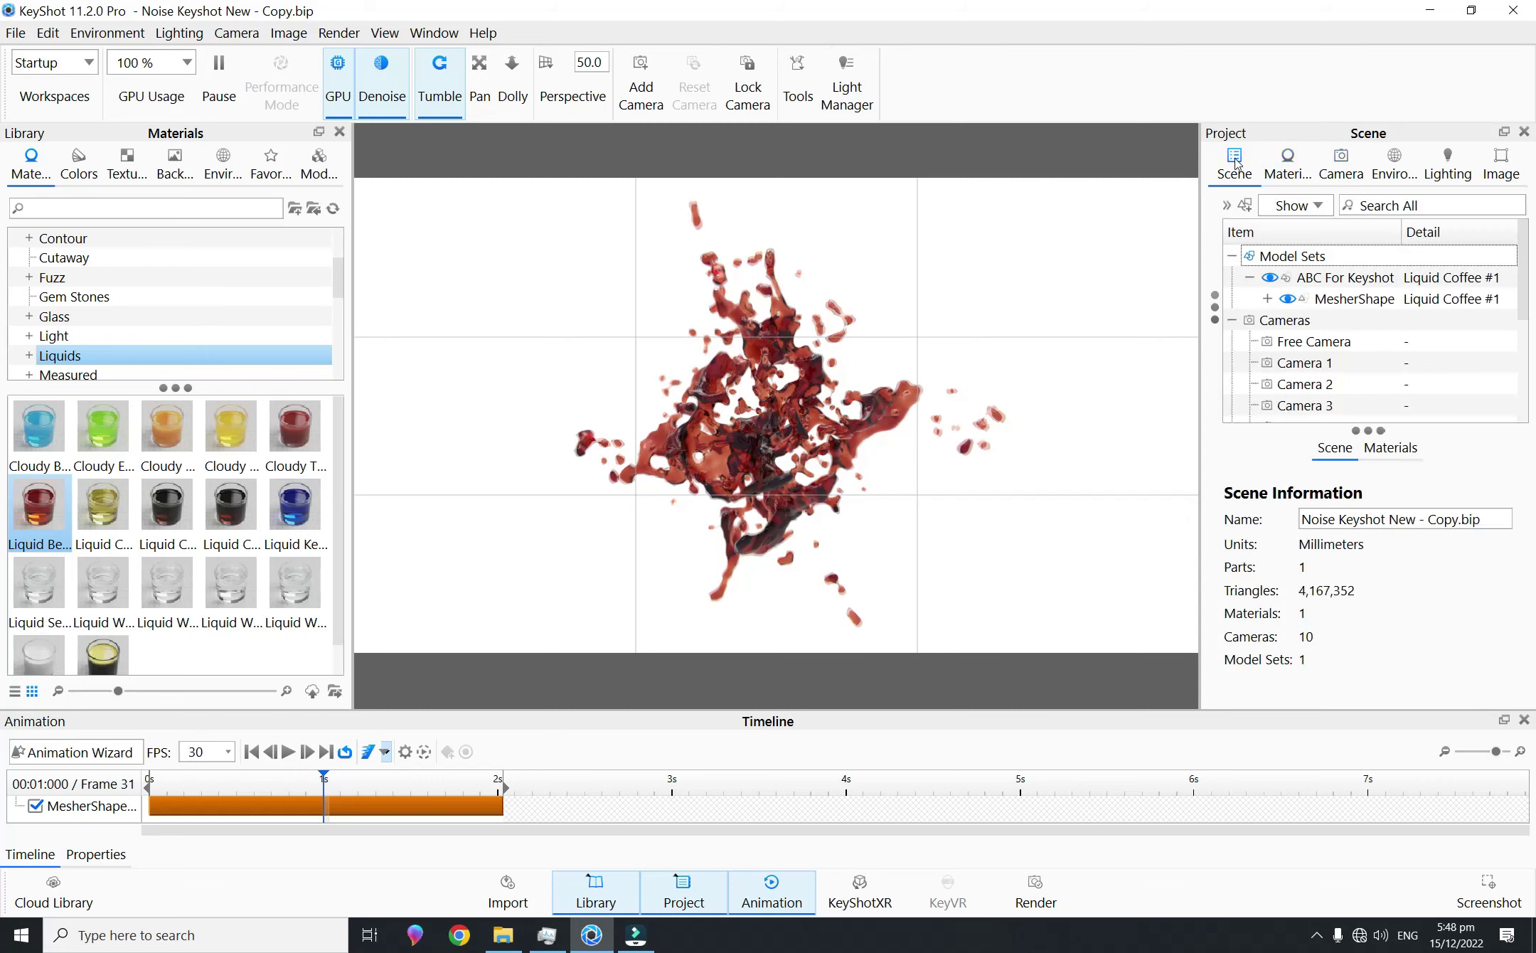
pyautogui.click(1334, 281)
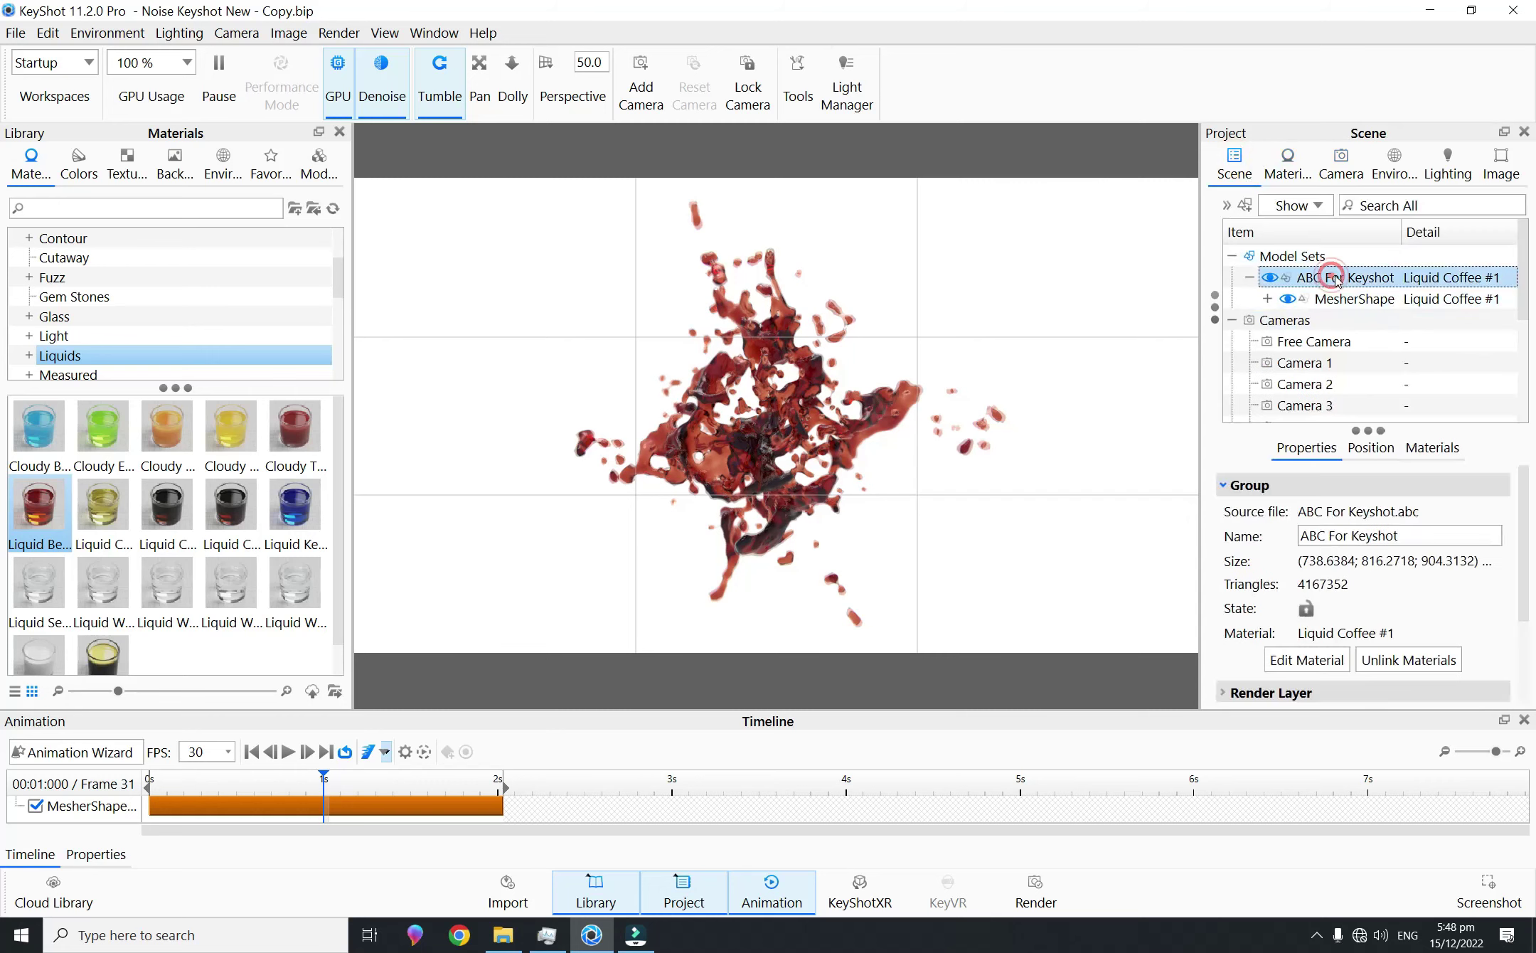
pyautogui.click(1231, 205)
pyautogui.click(1228, 205)
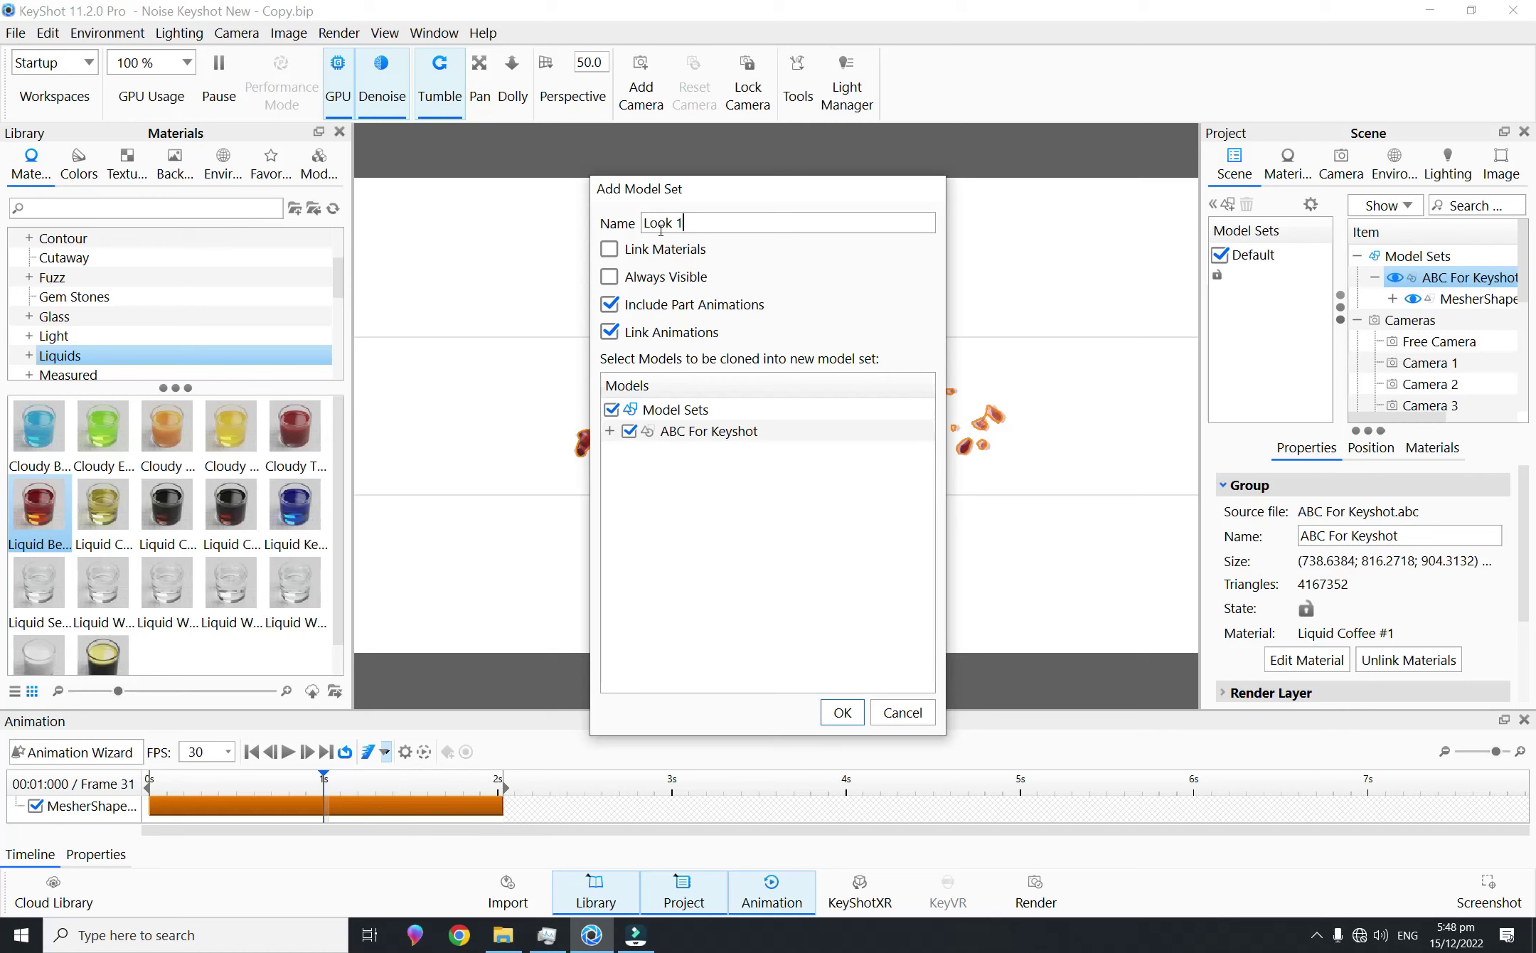
pyautogui.click(838, 710)
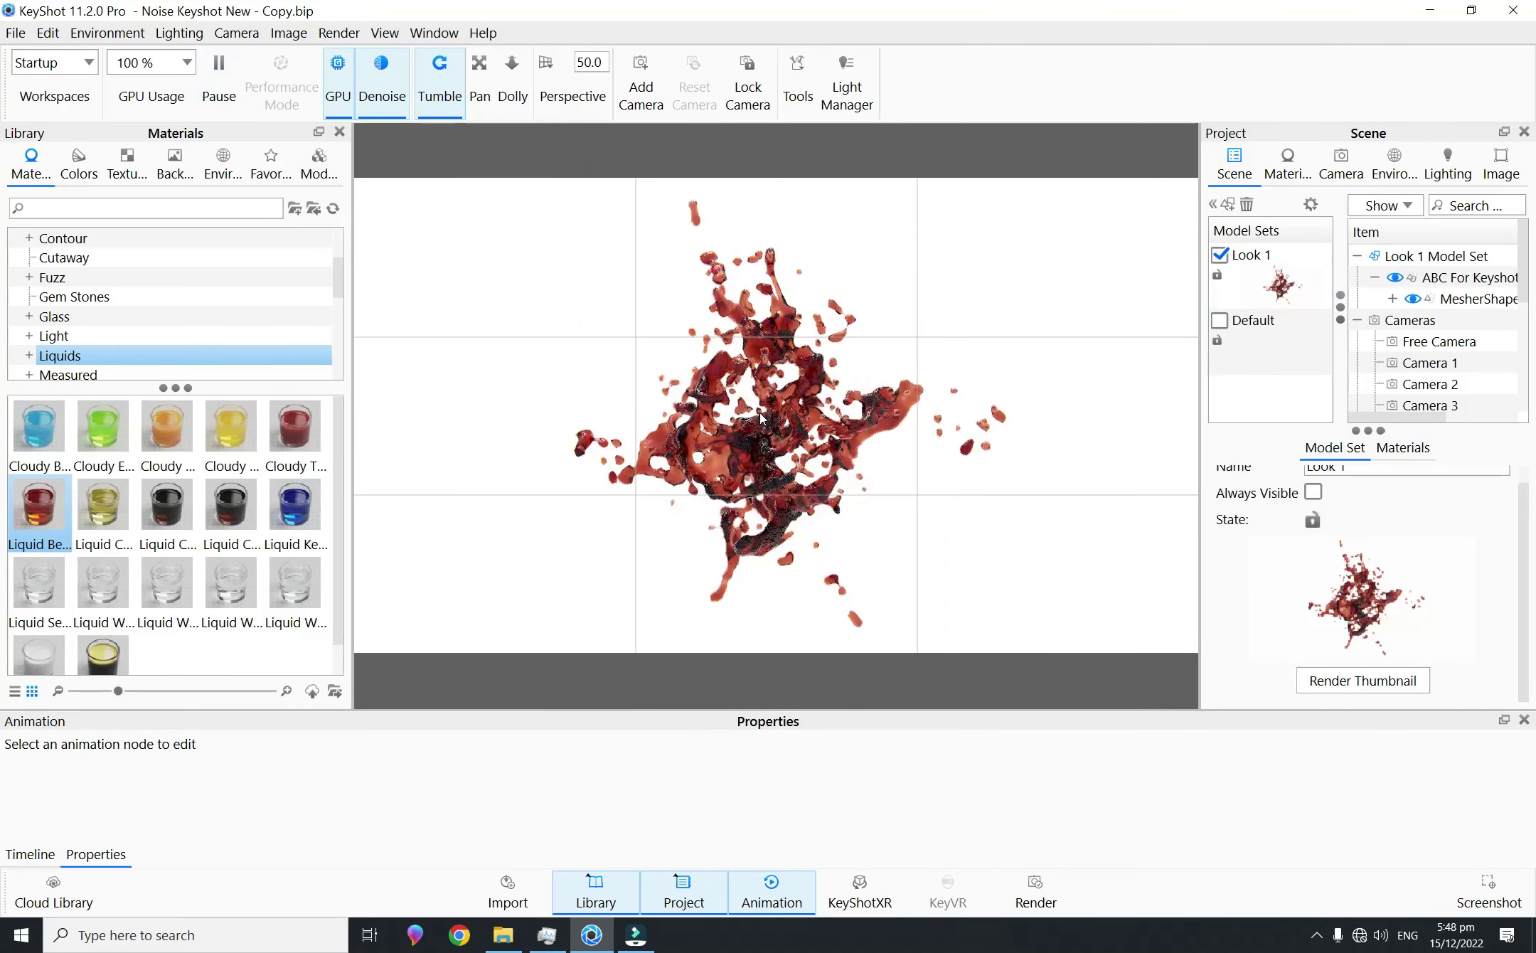
# Step: Select Camera 1 and save the scene with the animation timeline hidden
pyautogui.click(1426, 363)
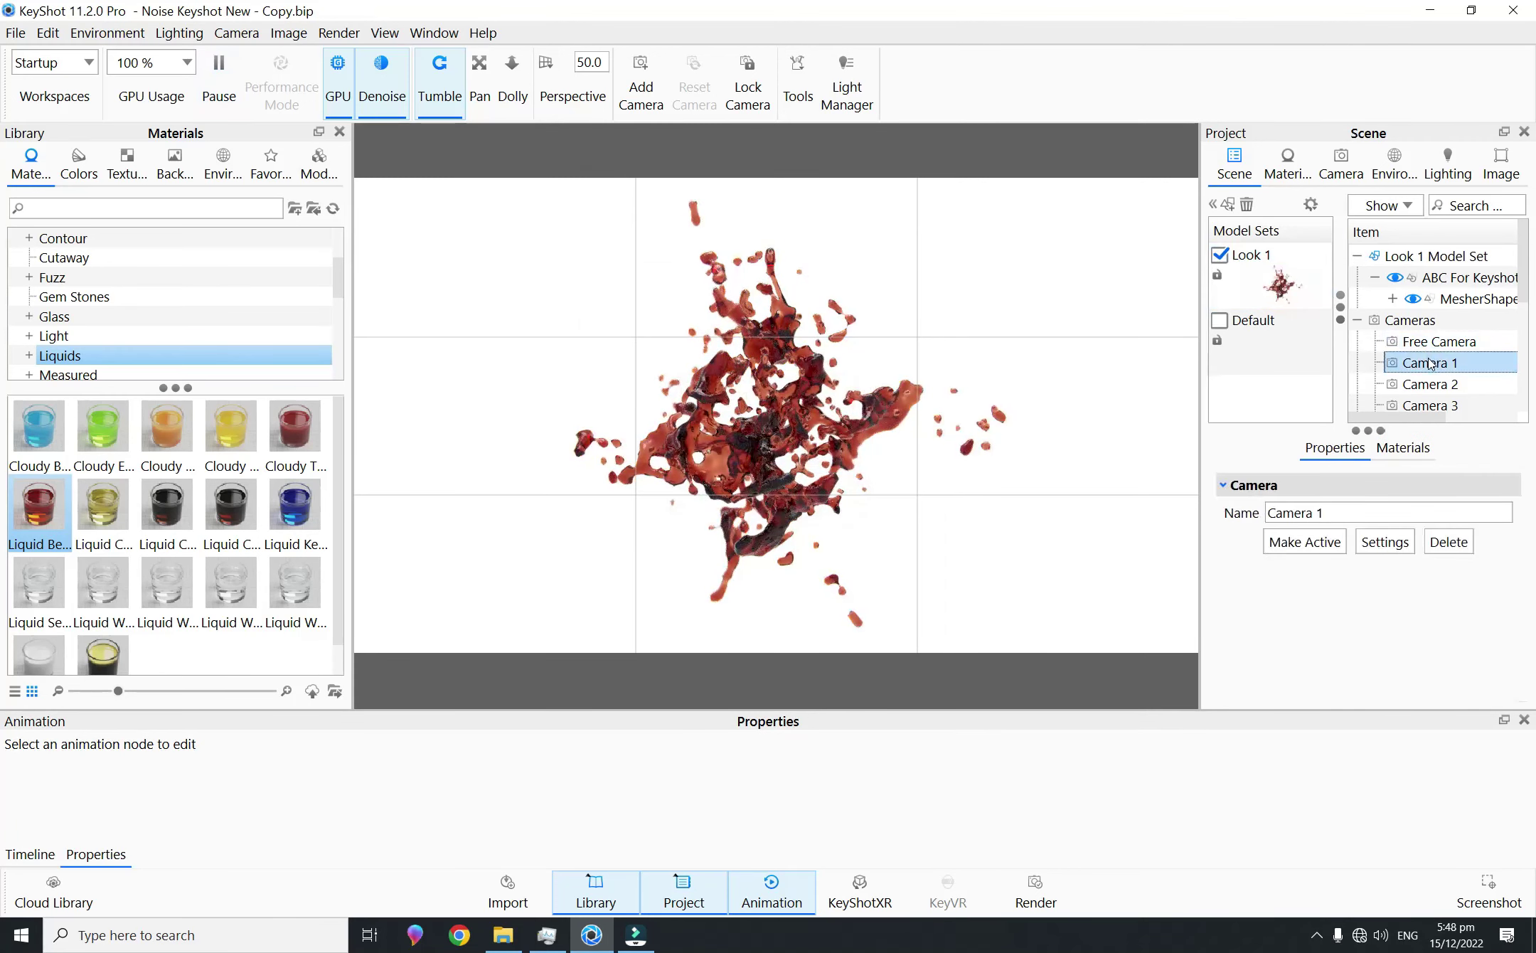
pyautogui.click(771, 885)
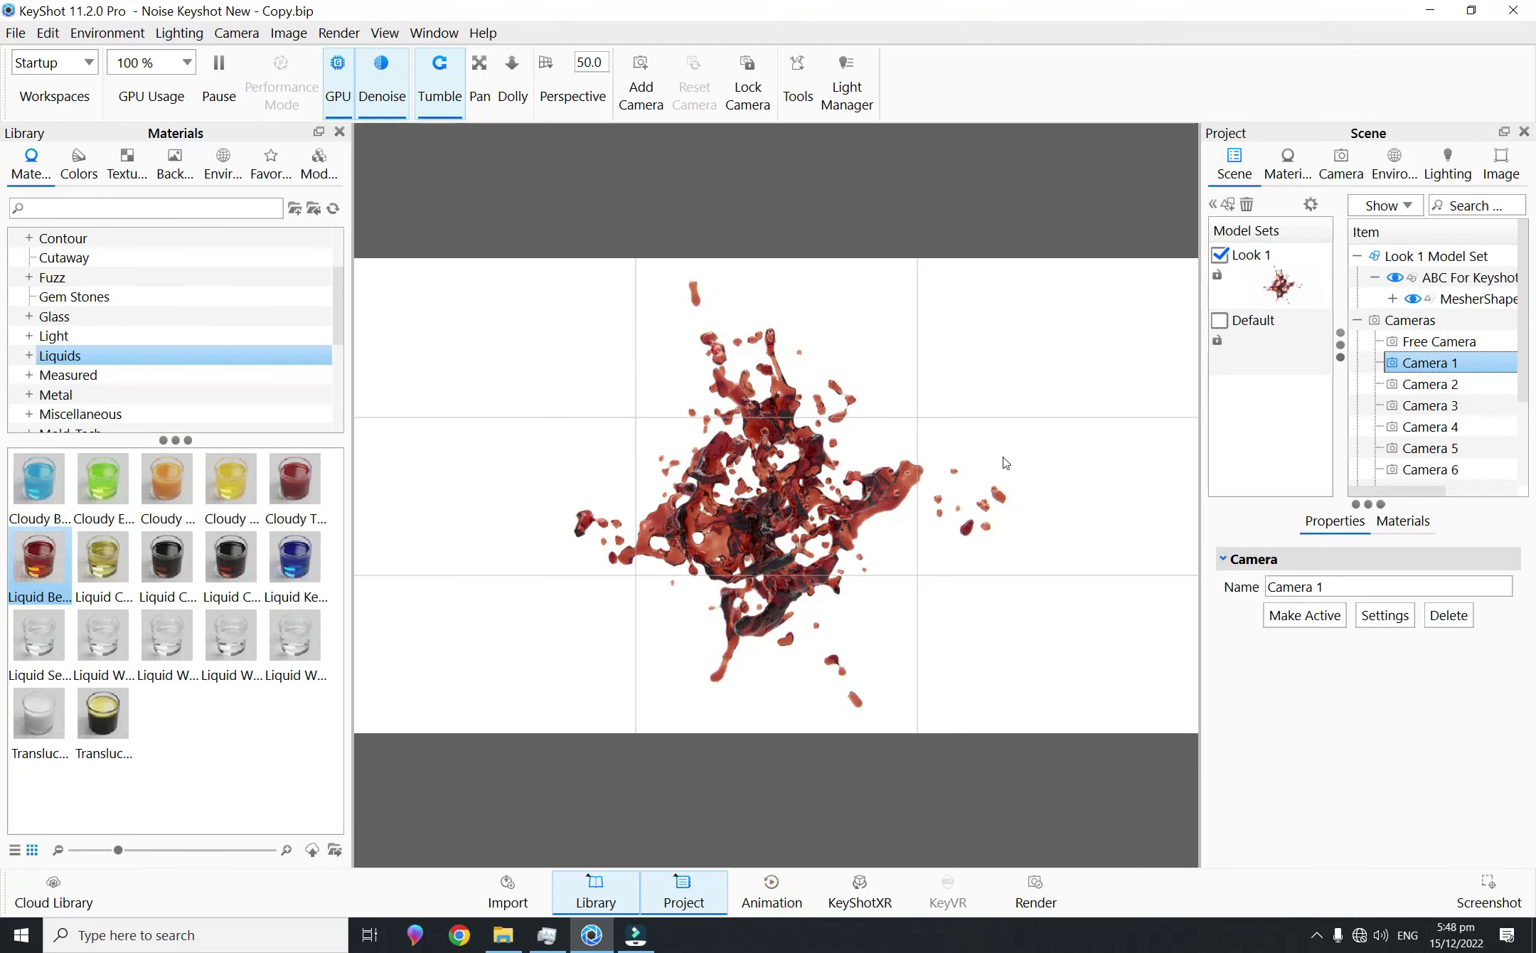
pyautogui.click(16, 33)
pyautogui.click(33, 179)
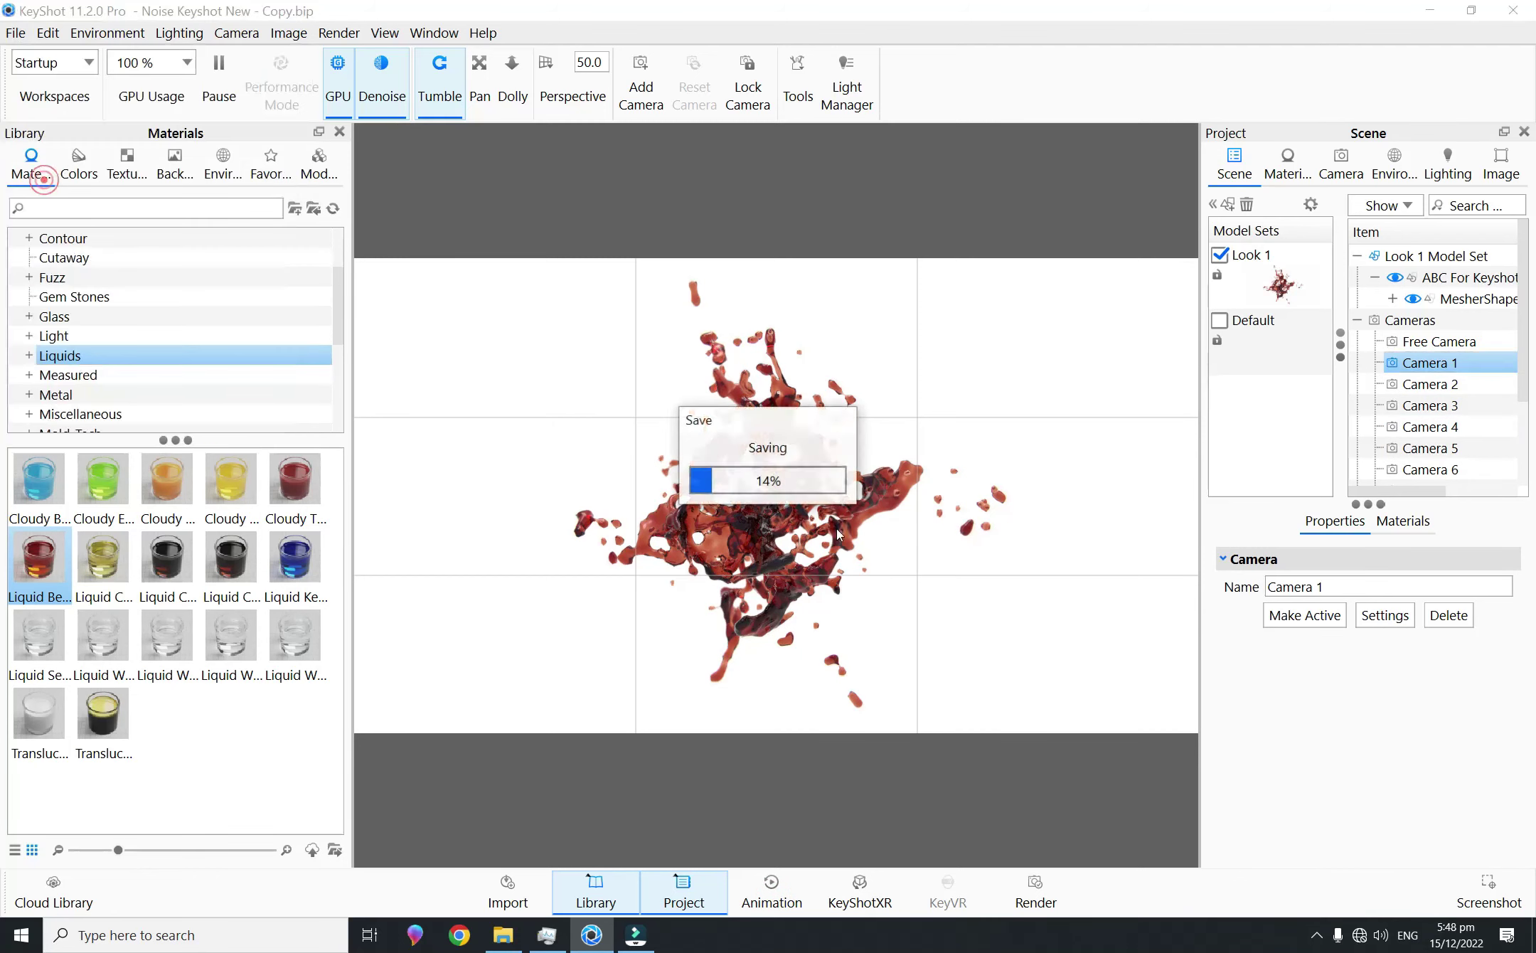
# Step: Render the thumbnail for Look 1 and add a model set named Look 2 cloned from it, with unlinked materials and linked animations
pyautogui.click(1291, 267)
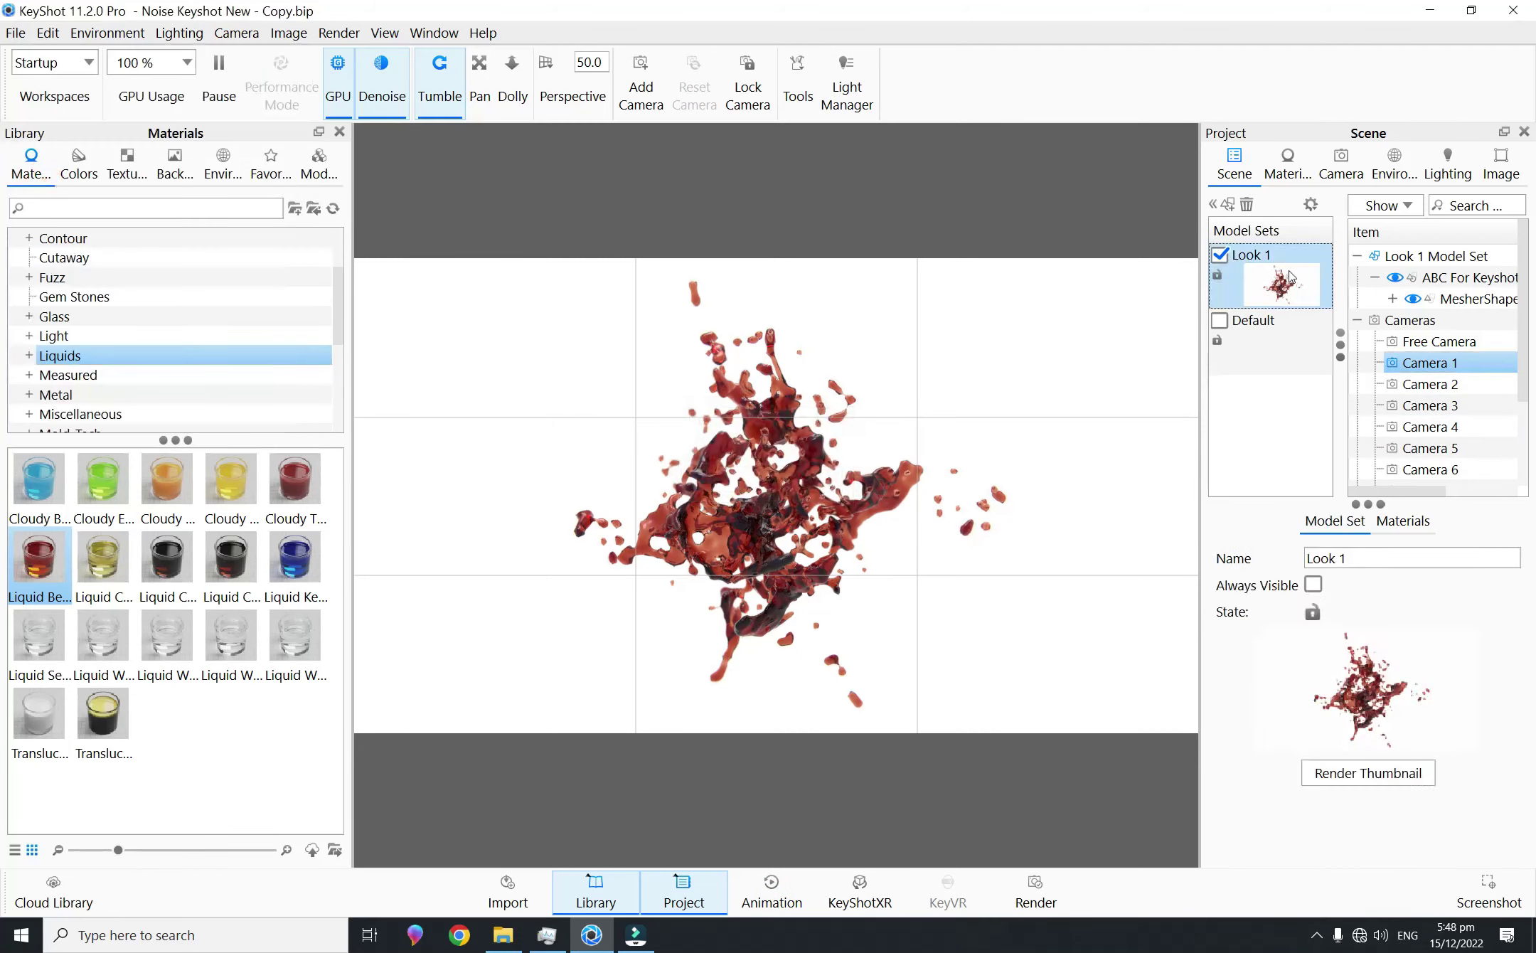
pyautogui.click(1370, 778)
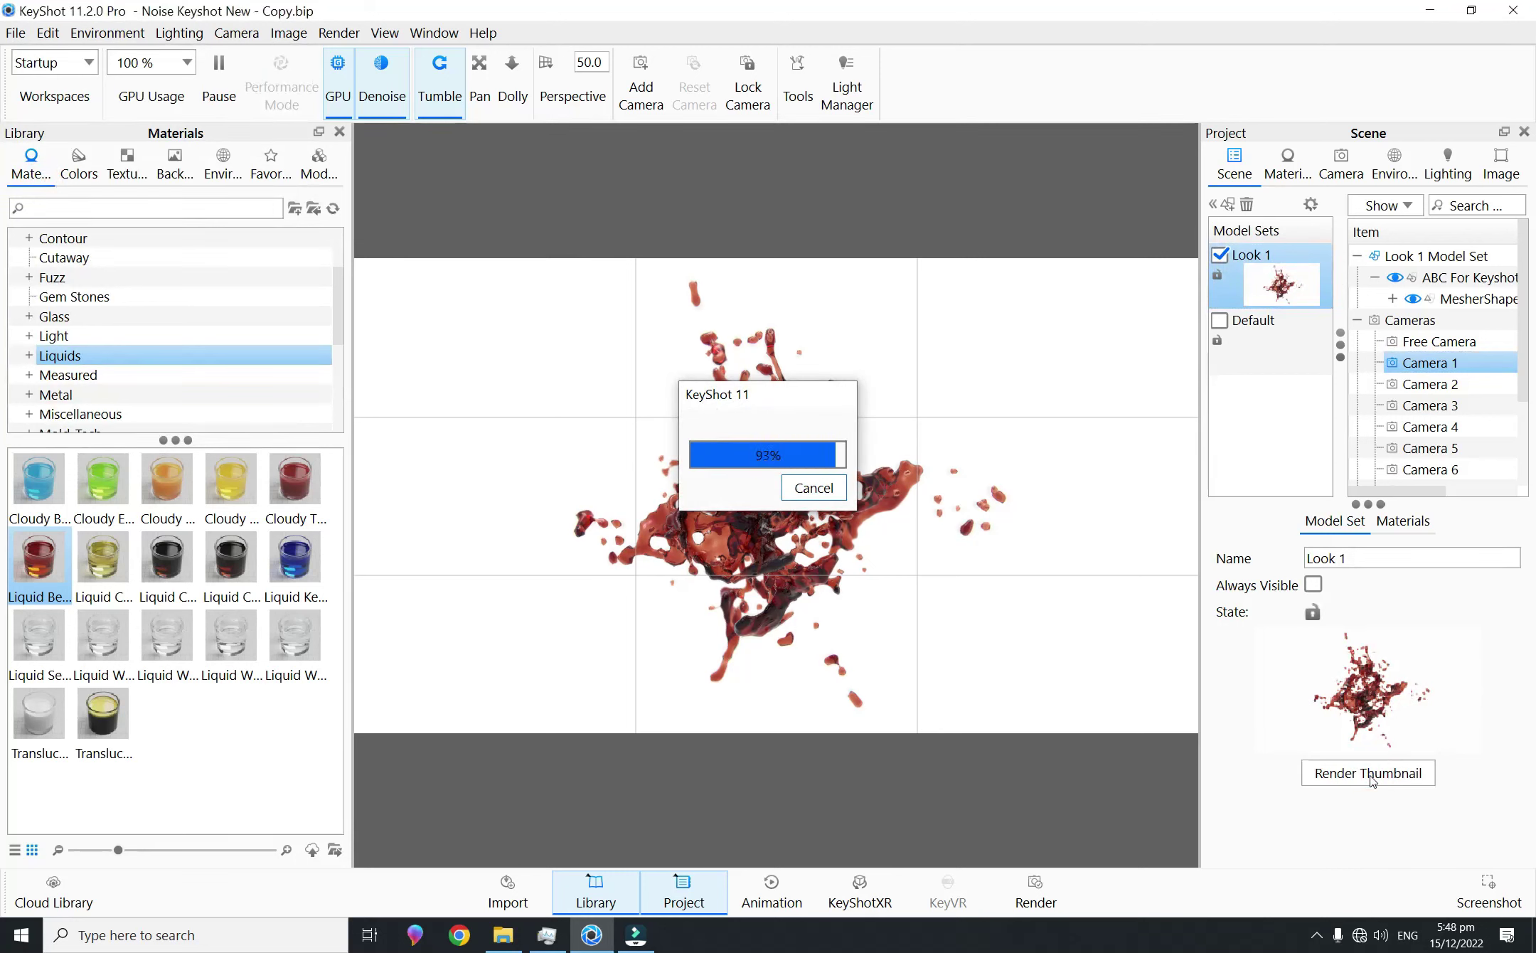
pyautogui.click(1229, 205)
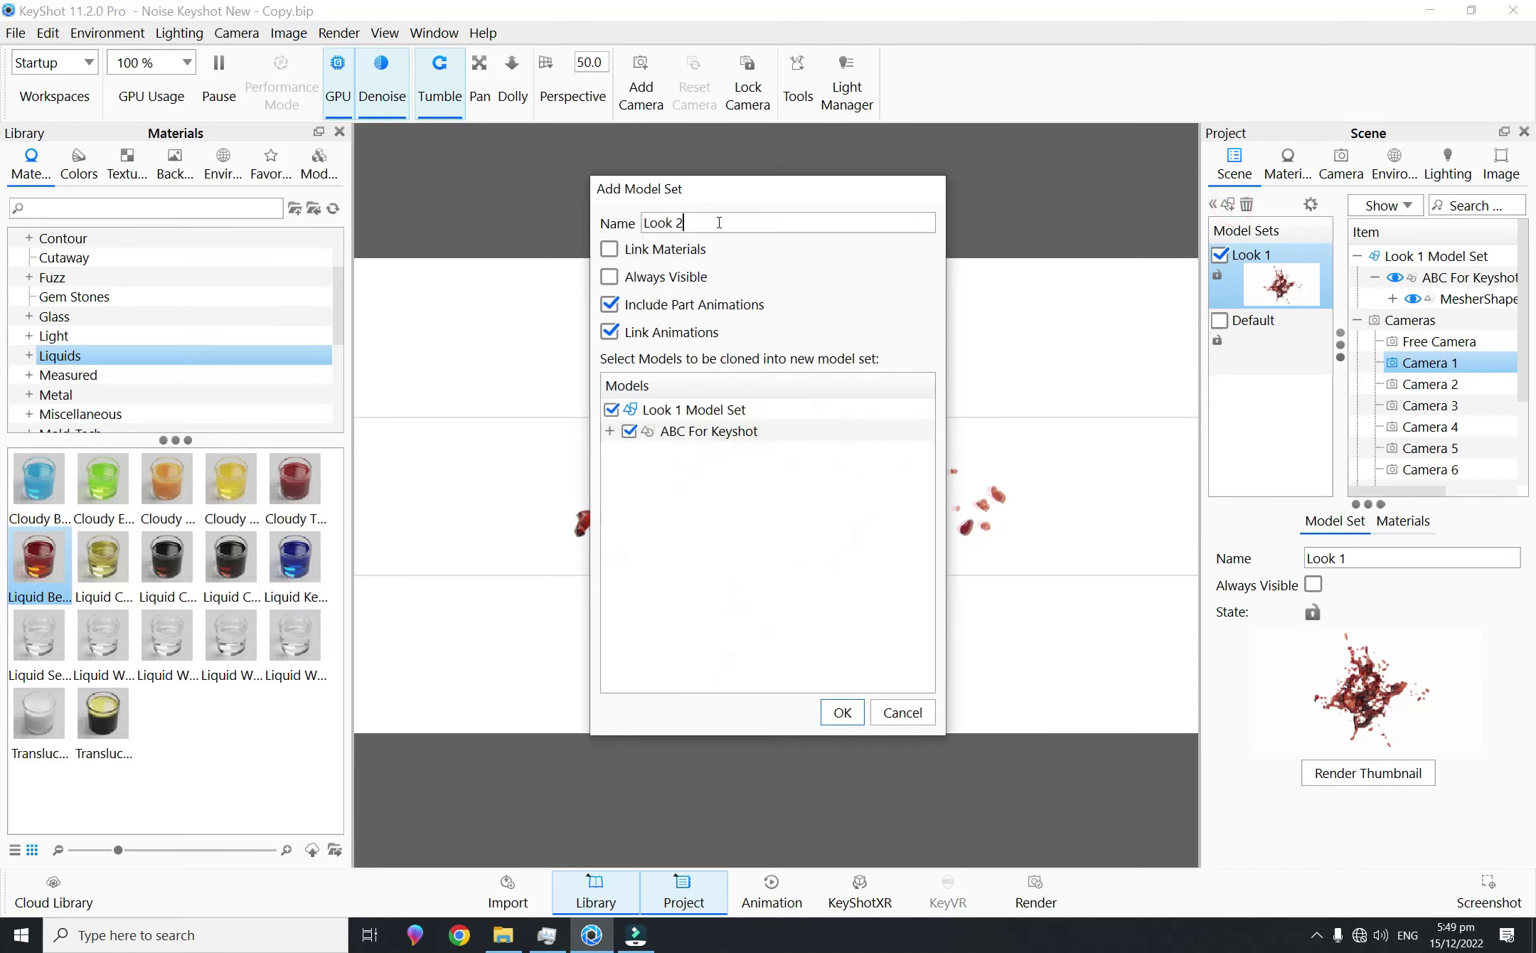
pyautogui.click(842, 711)
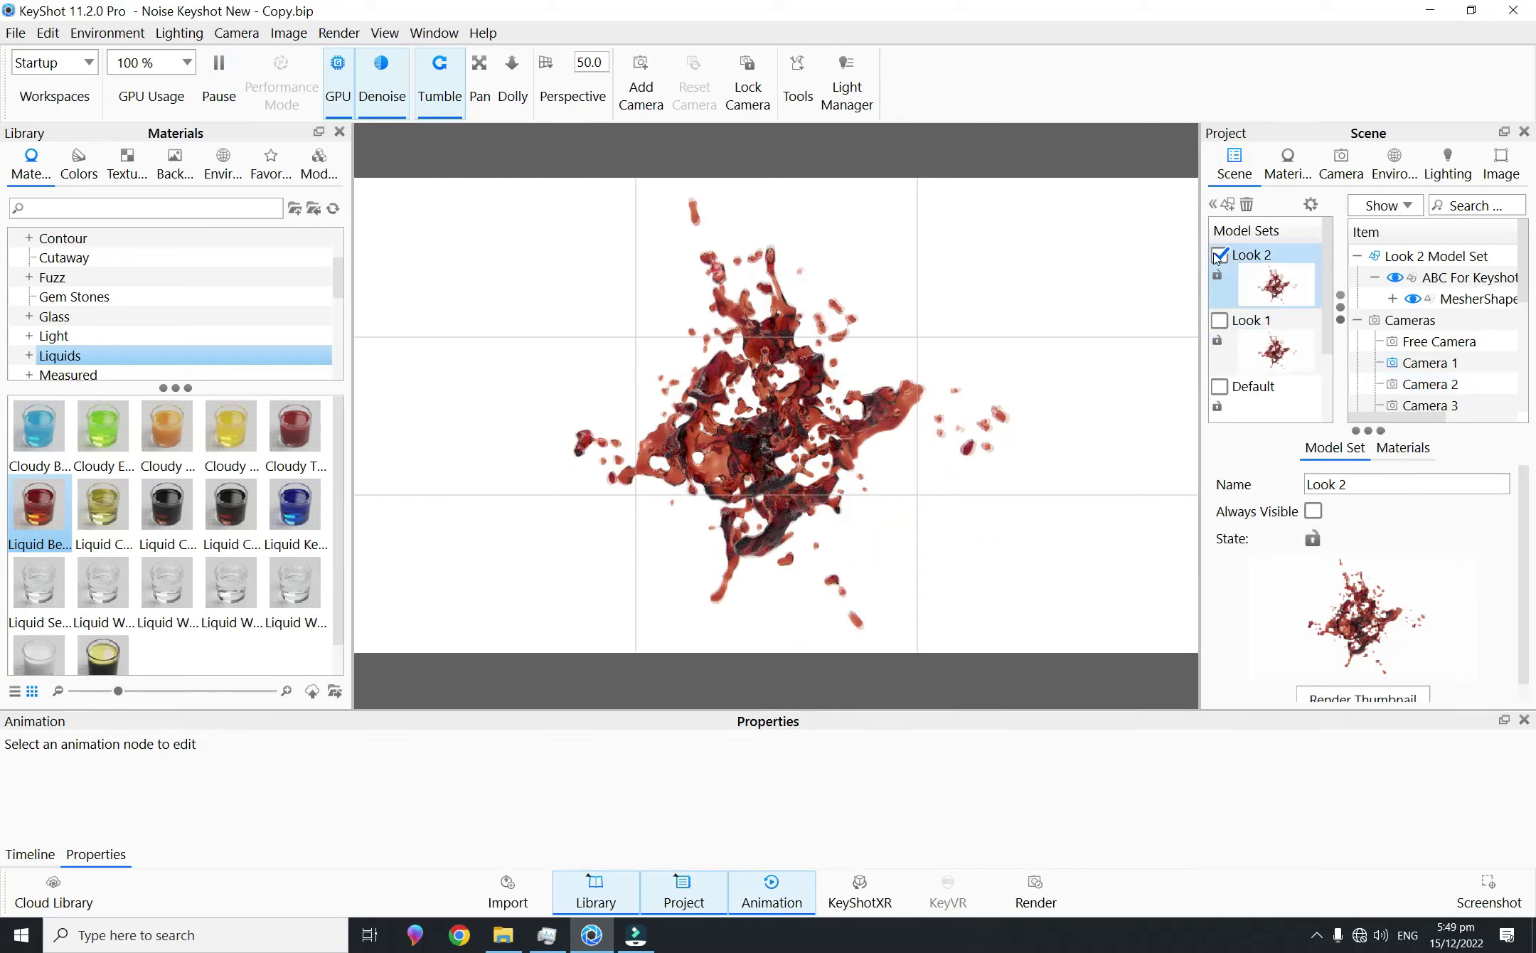
# Step: Orbit Camera 2 to a different angle on the splash and render the thumbnail for Look 2
pyautogui.click(1421, 390)
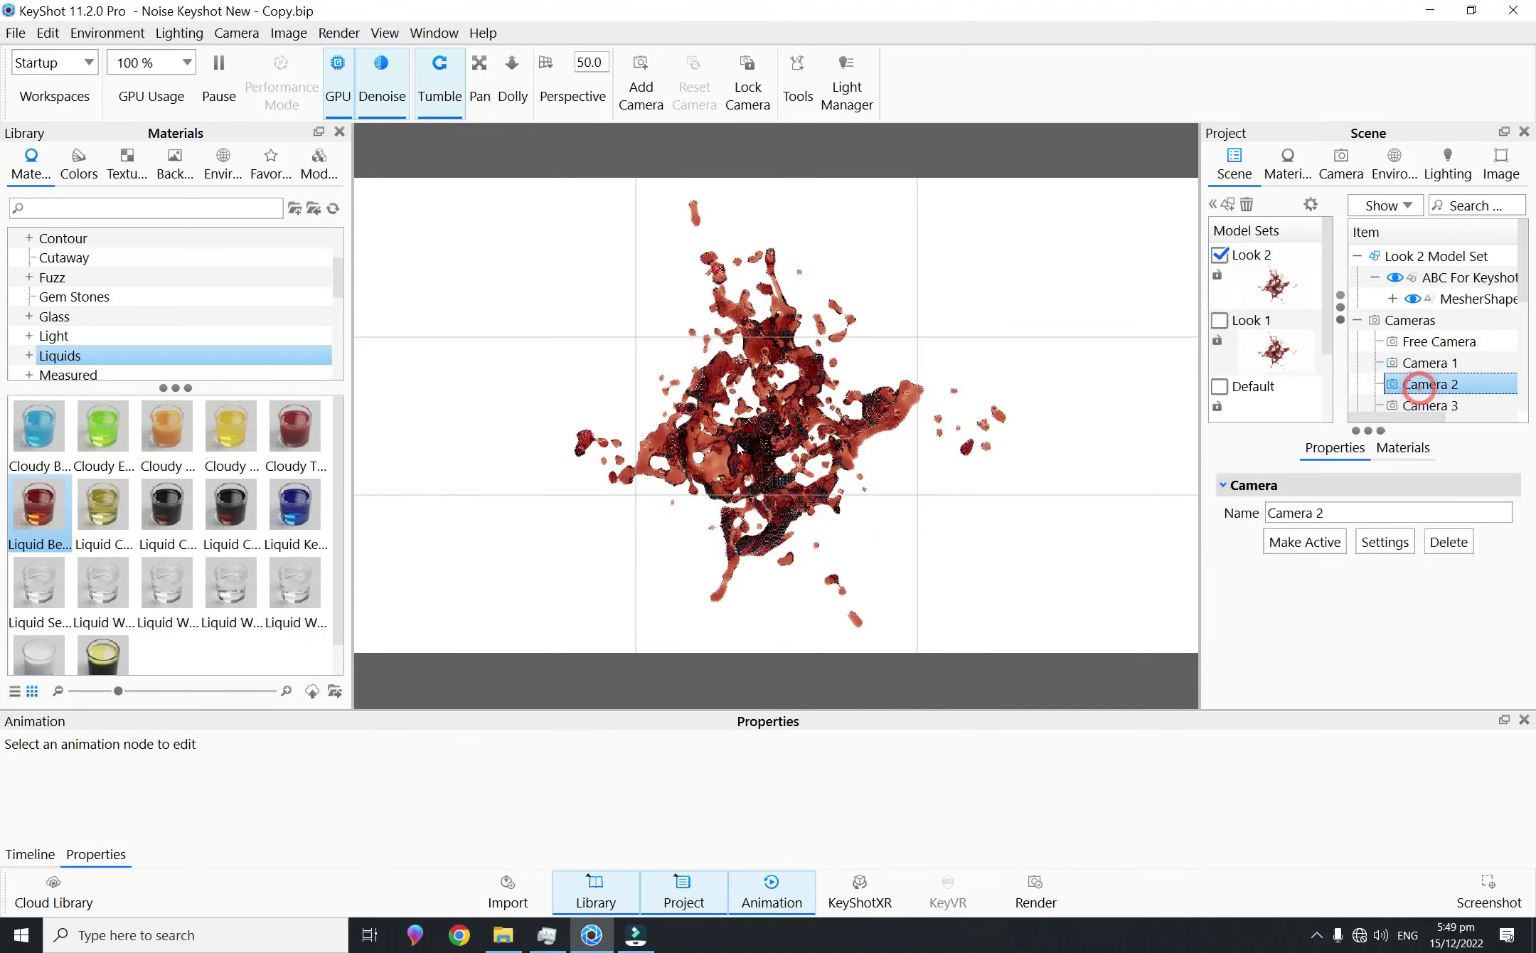
pyautogui.moveTo(812, 462); pyautogui.dragTo(905, 460)
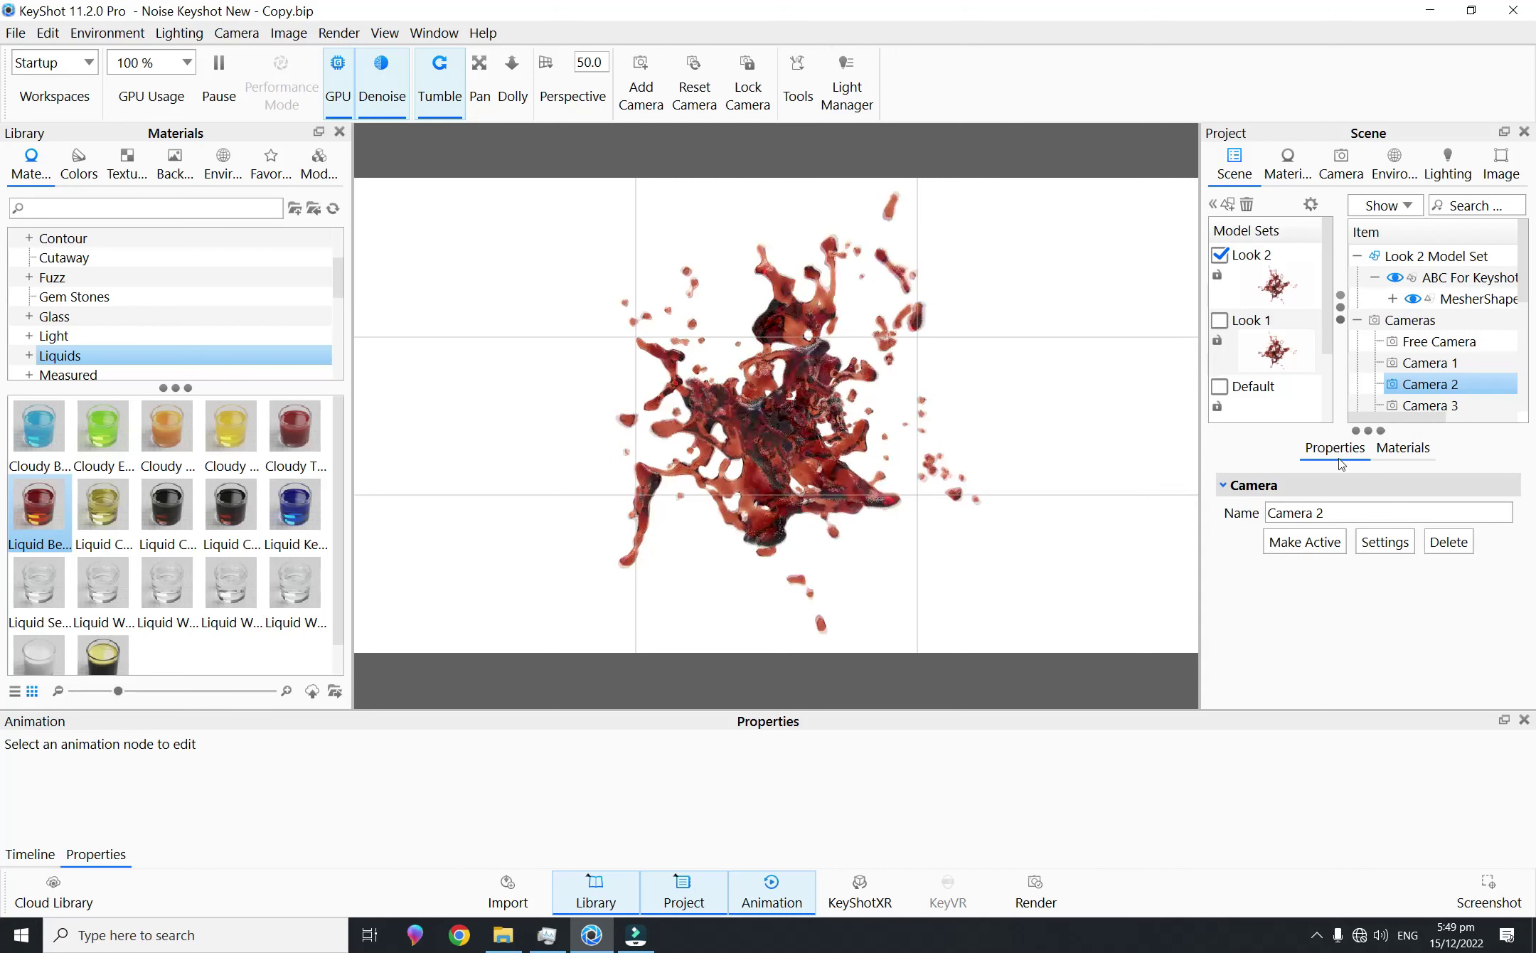
pyautogui.click(1273, 285)
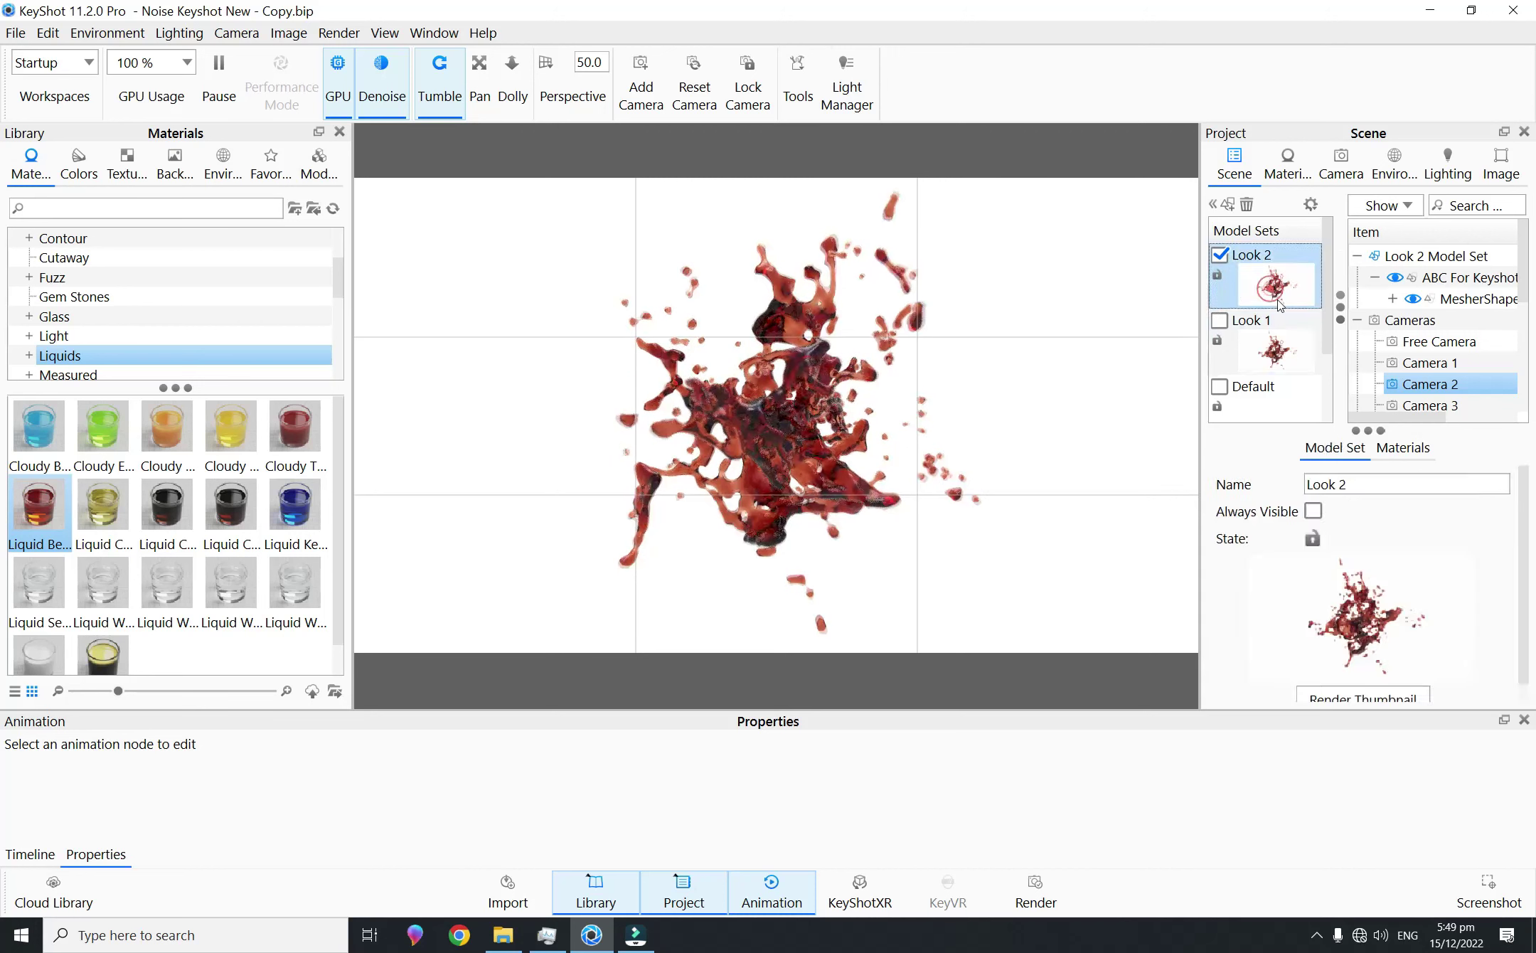
pyautogui.click(1365, 693)
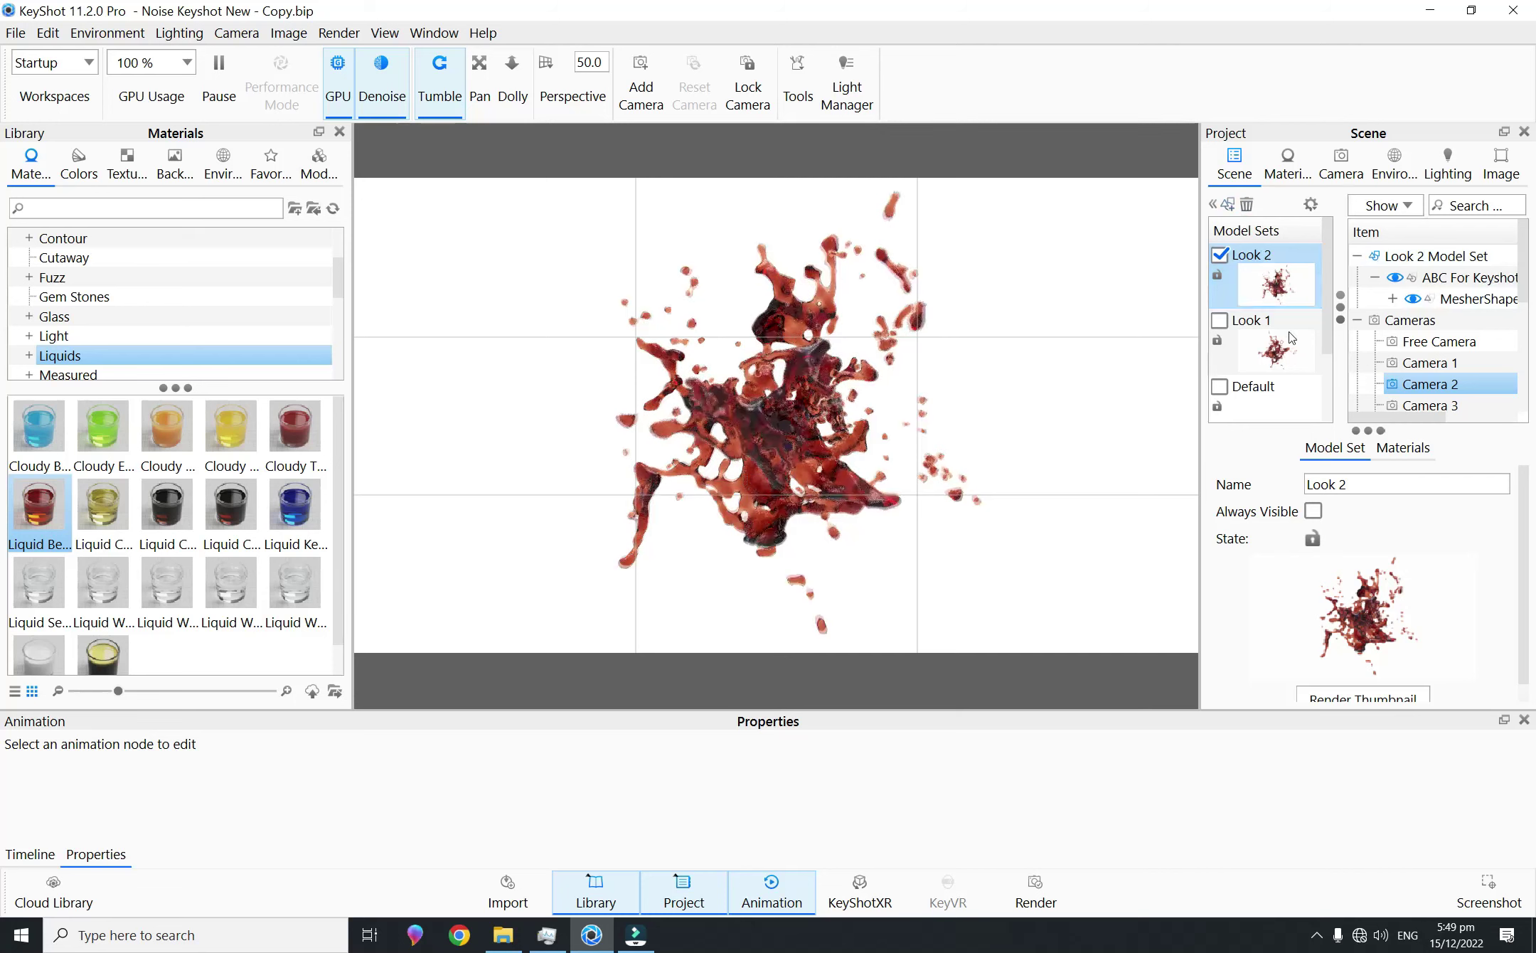
# Step: Change the colour of Look 2's Liquid Coffee #2 splash material to a bright green
pyautogui.click(1328, 312)
pyautogui.doubleClick(816, 374)
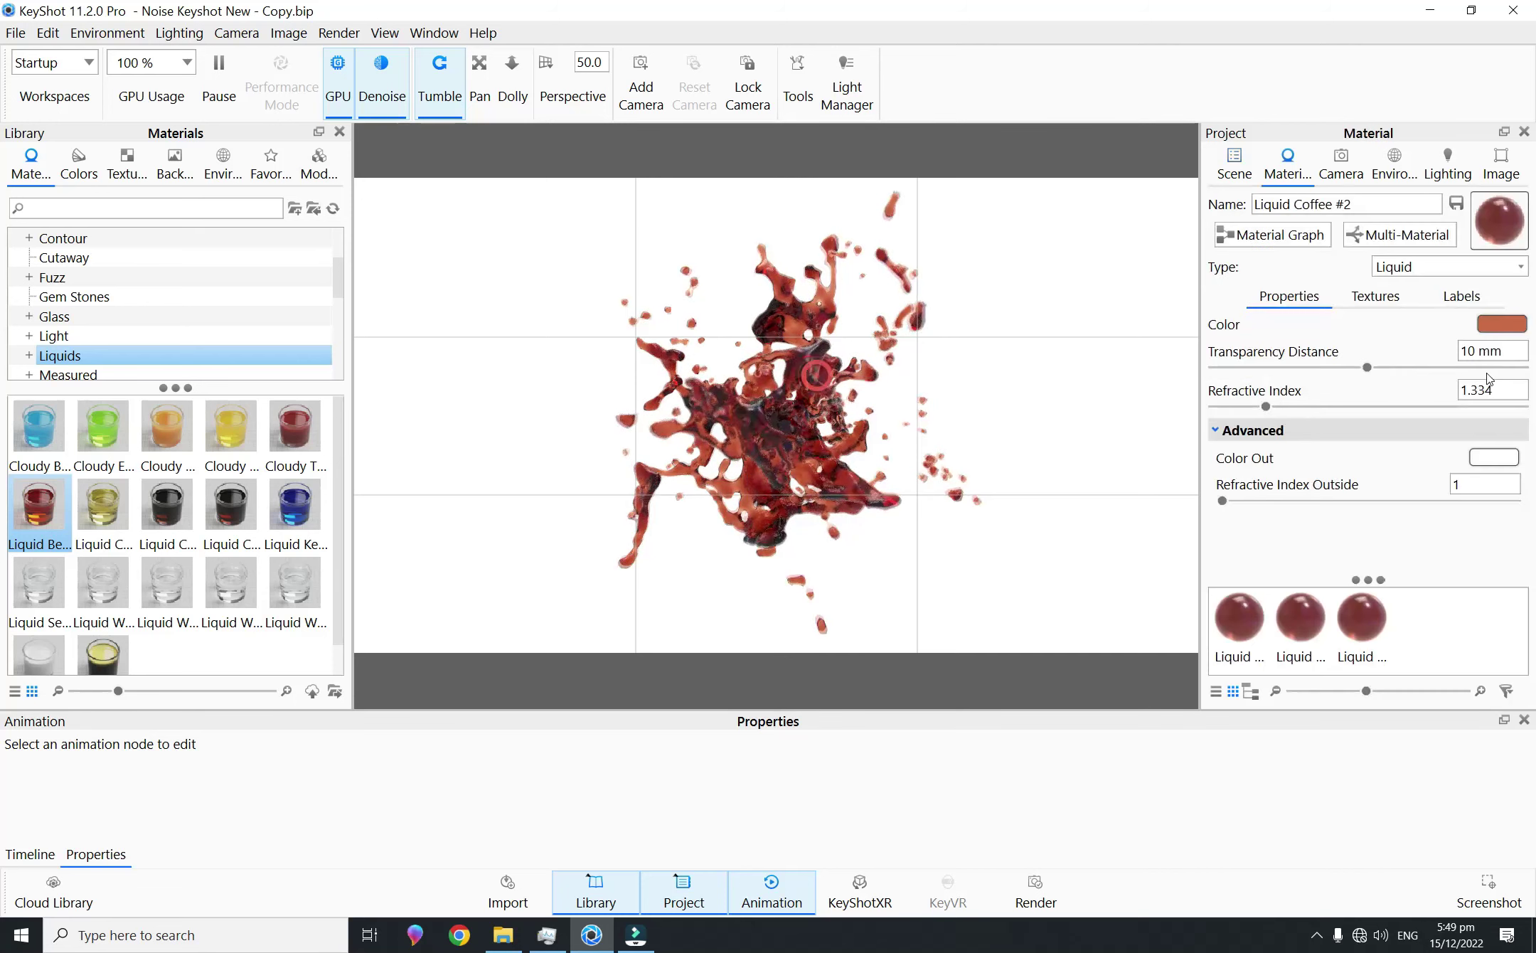
pyautogui.click(1500, 326)
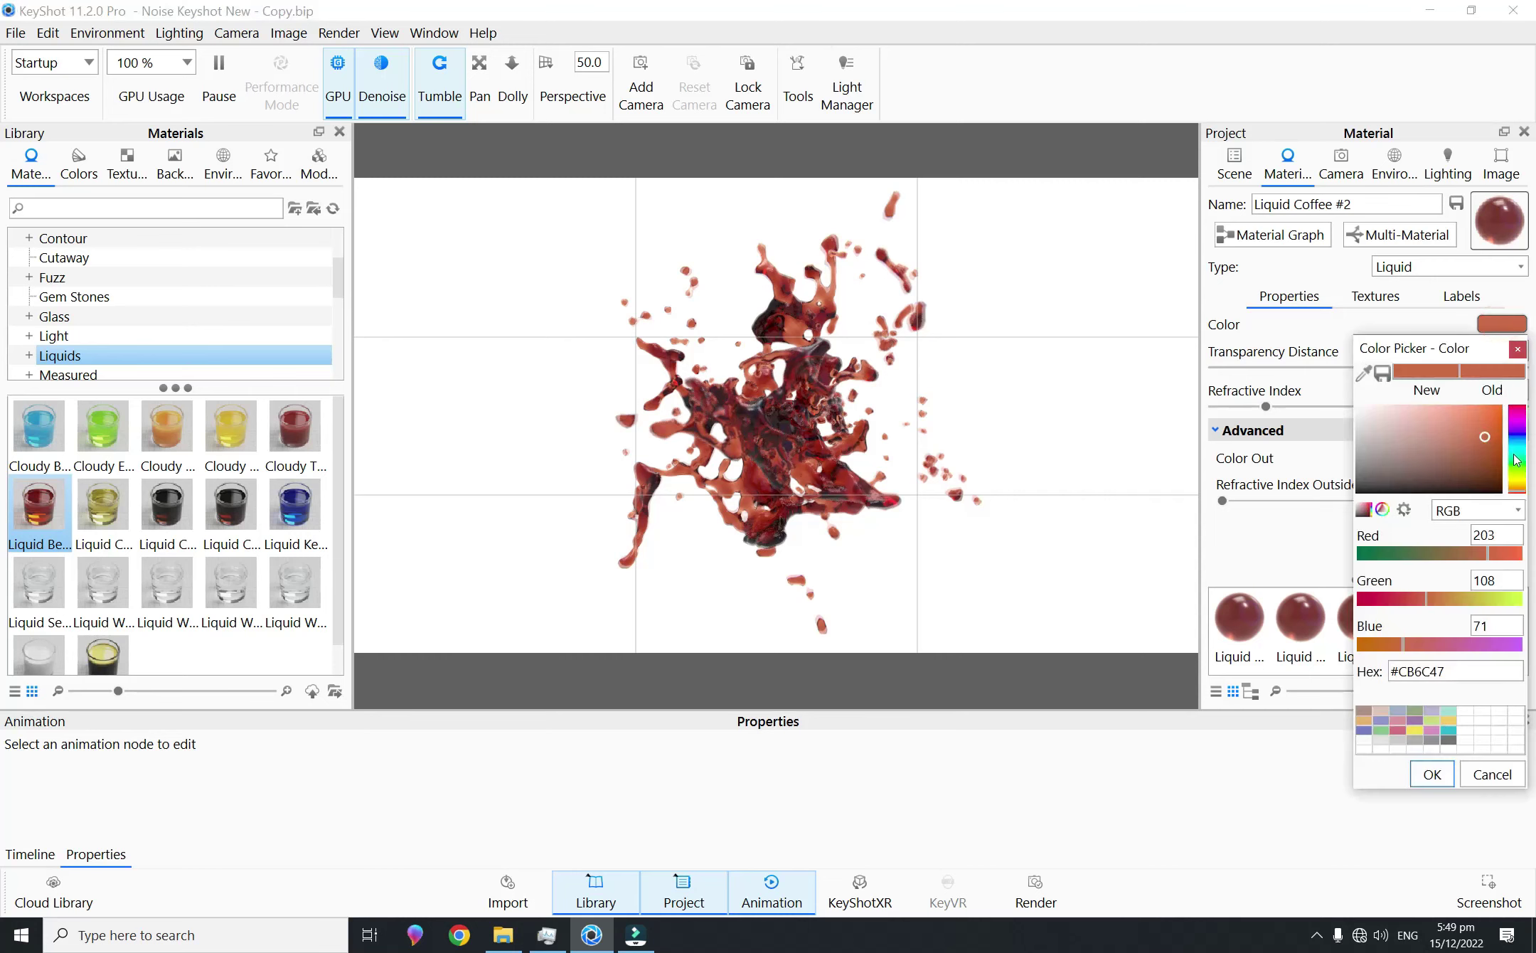
pyautogui.click(1517, 460)
pyautogui.moveTo(1490, 440)
pyautogui.mouseDown()
pyautogui.moveTo(1473, 445)
pyautogui.moveTo(1477, 464)
pyautogui.mouseUp()
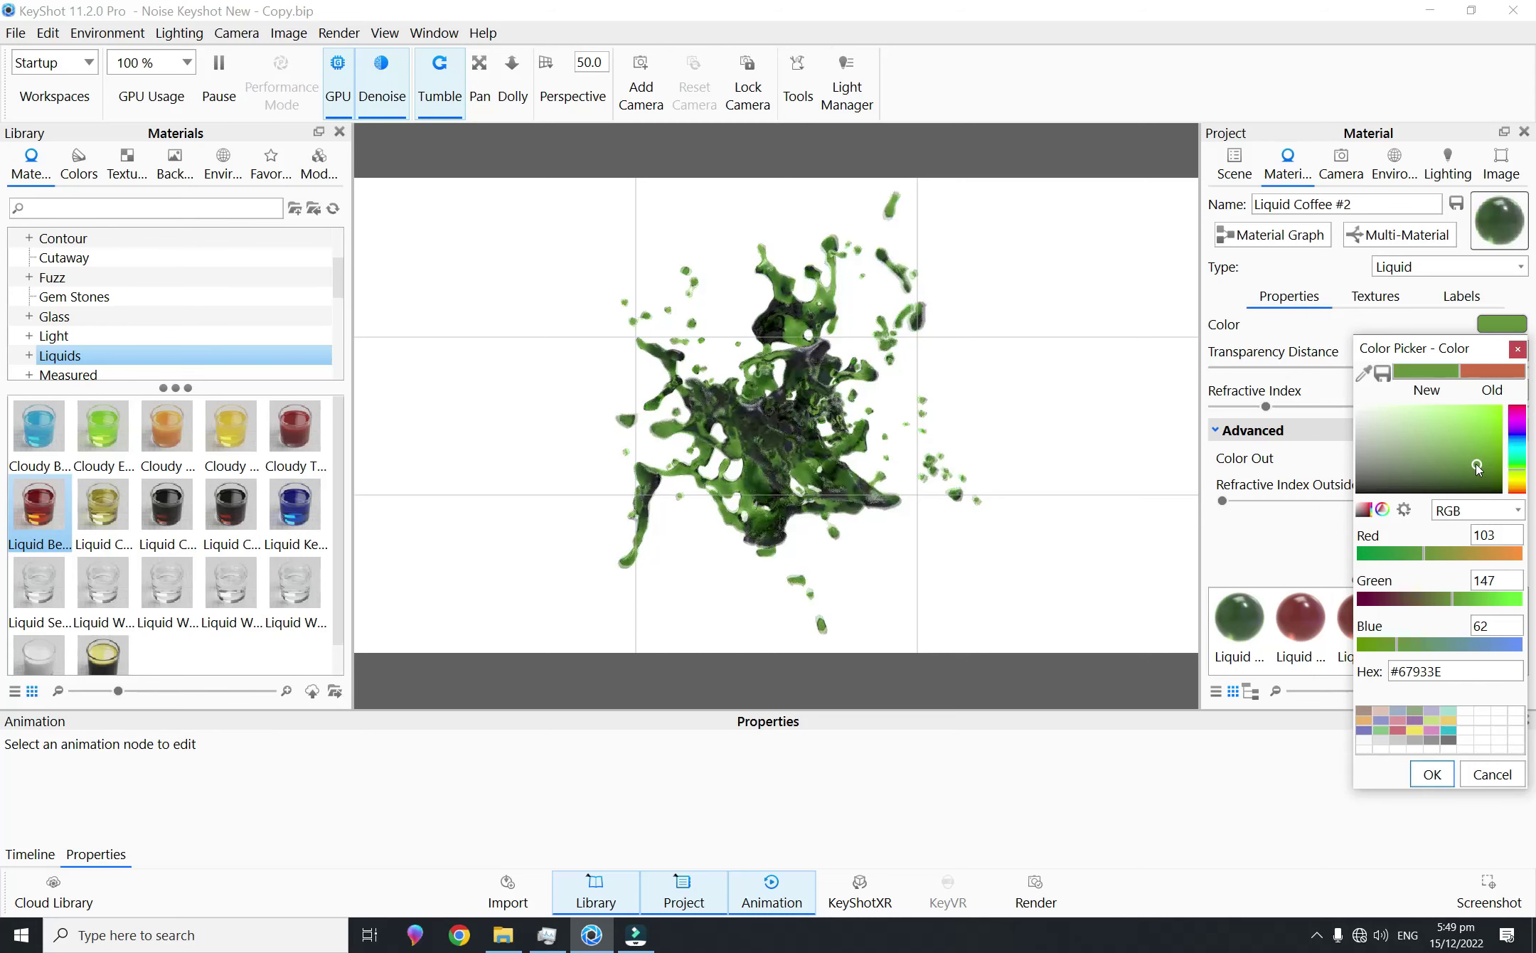
pyautogui.moveTo(1478, 464)
pyautogui.mouseDown()
pyautogui.moveTo(1496, 446)
pyautogui.moveTo(1486, 455)
pyautogui.mouseUp()
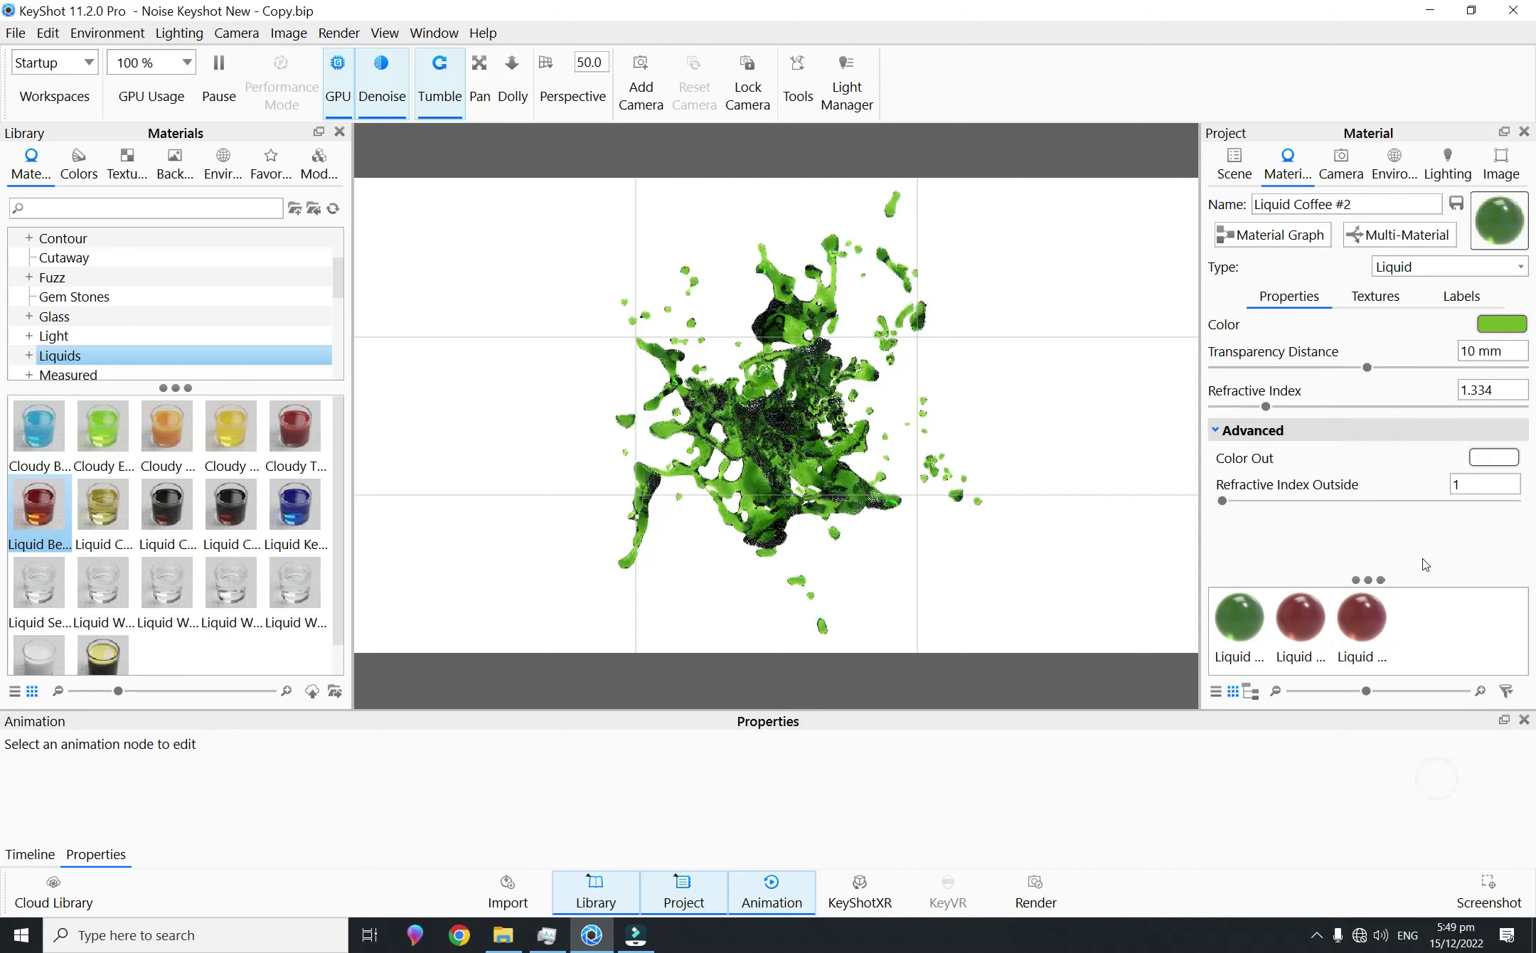
# Step: Render Look 2's thumbnail again with the green liquid
pyautogui.click(1233, 162)
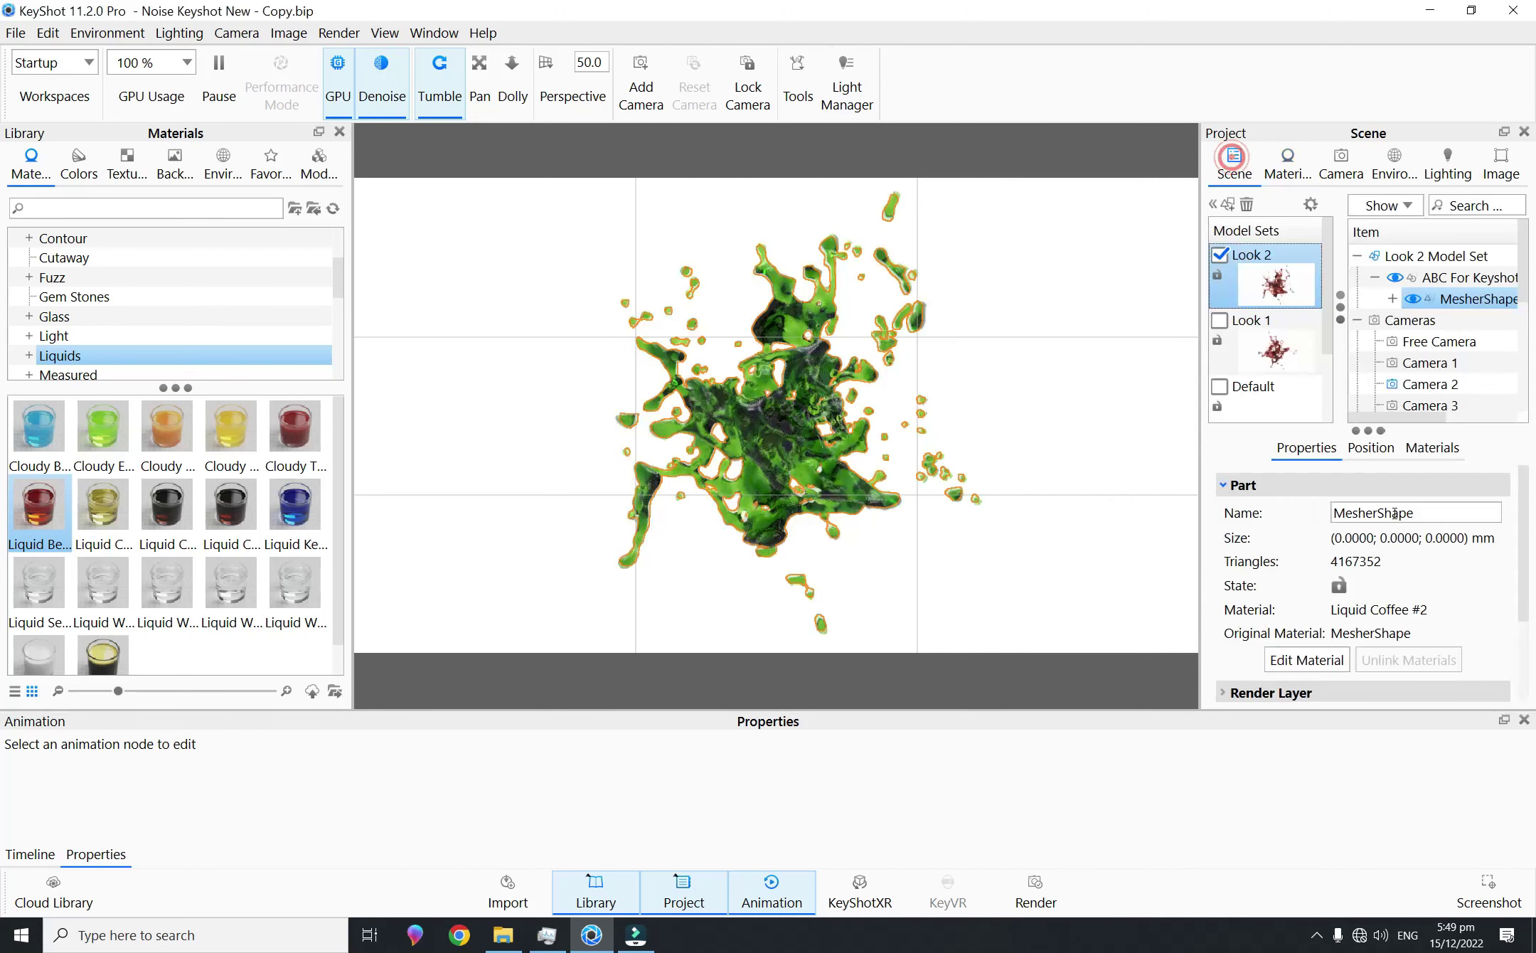
pyautogui.press('Down')
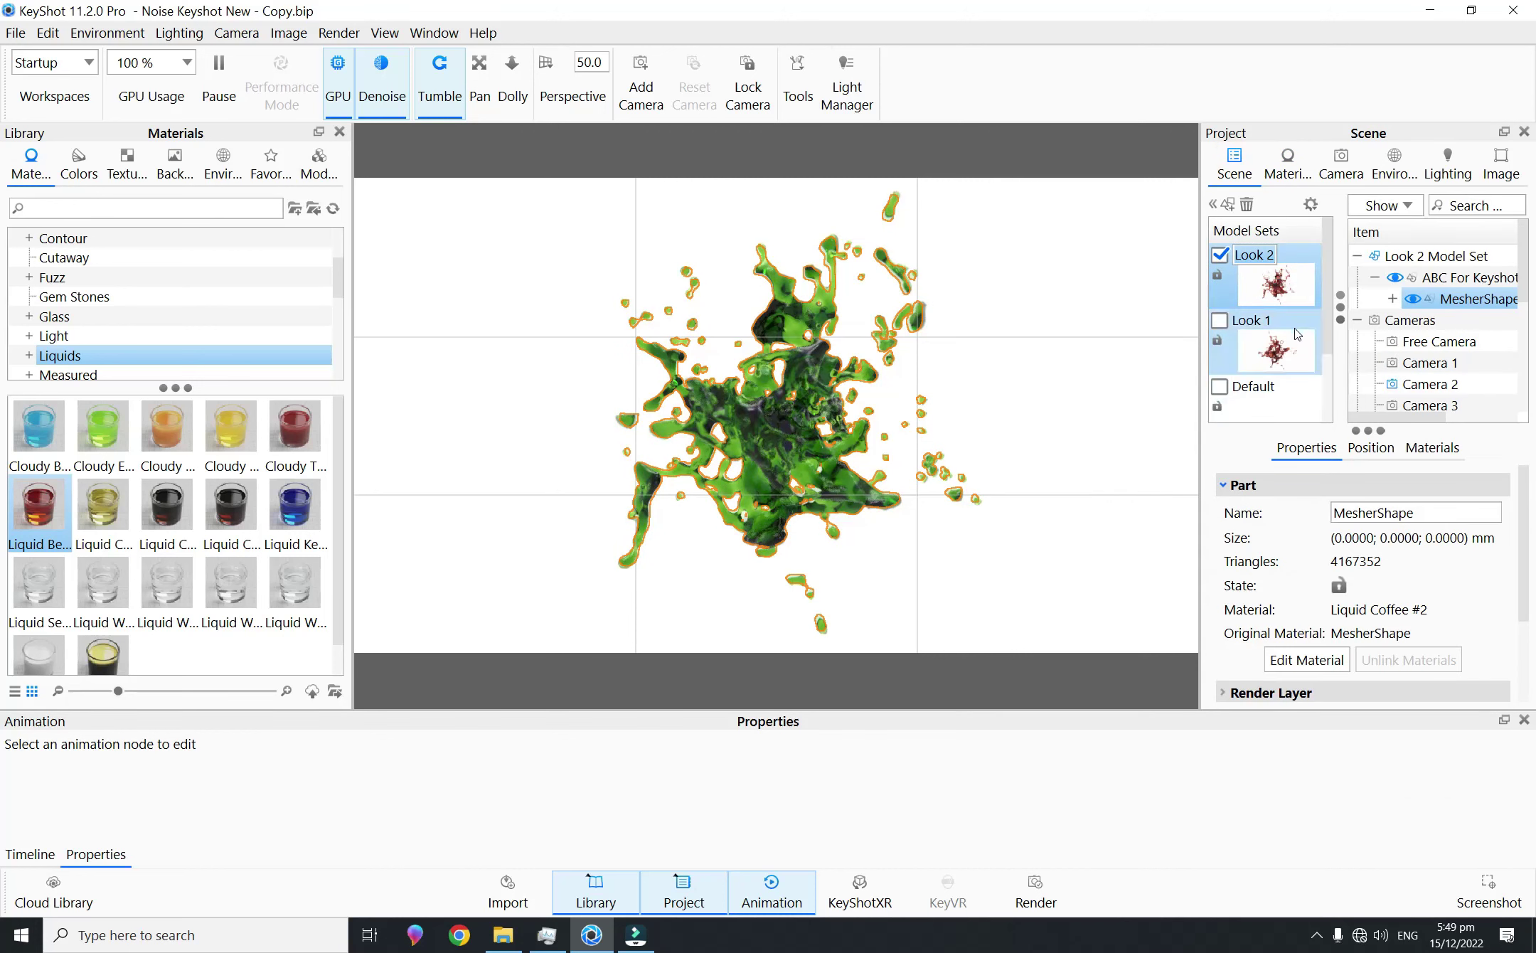
pyautogui.press('Up')
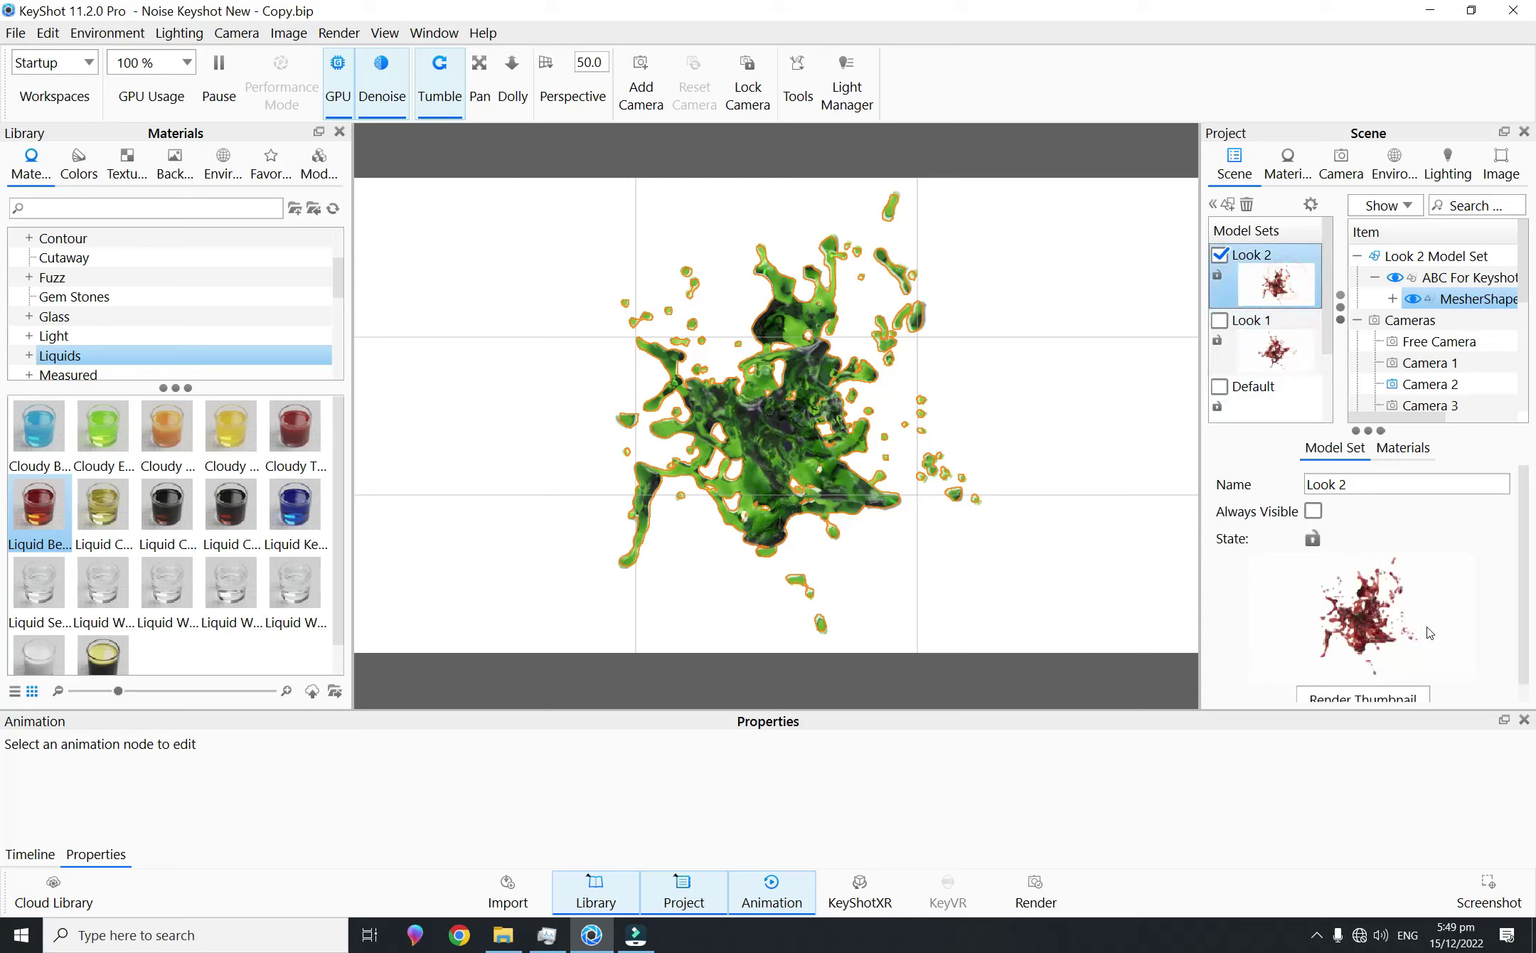
pyautogui.click(1377, 699)
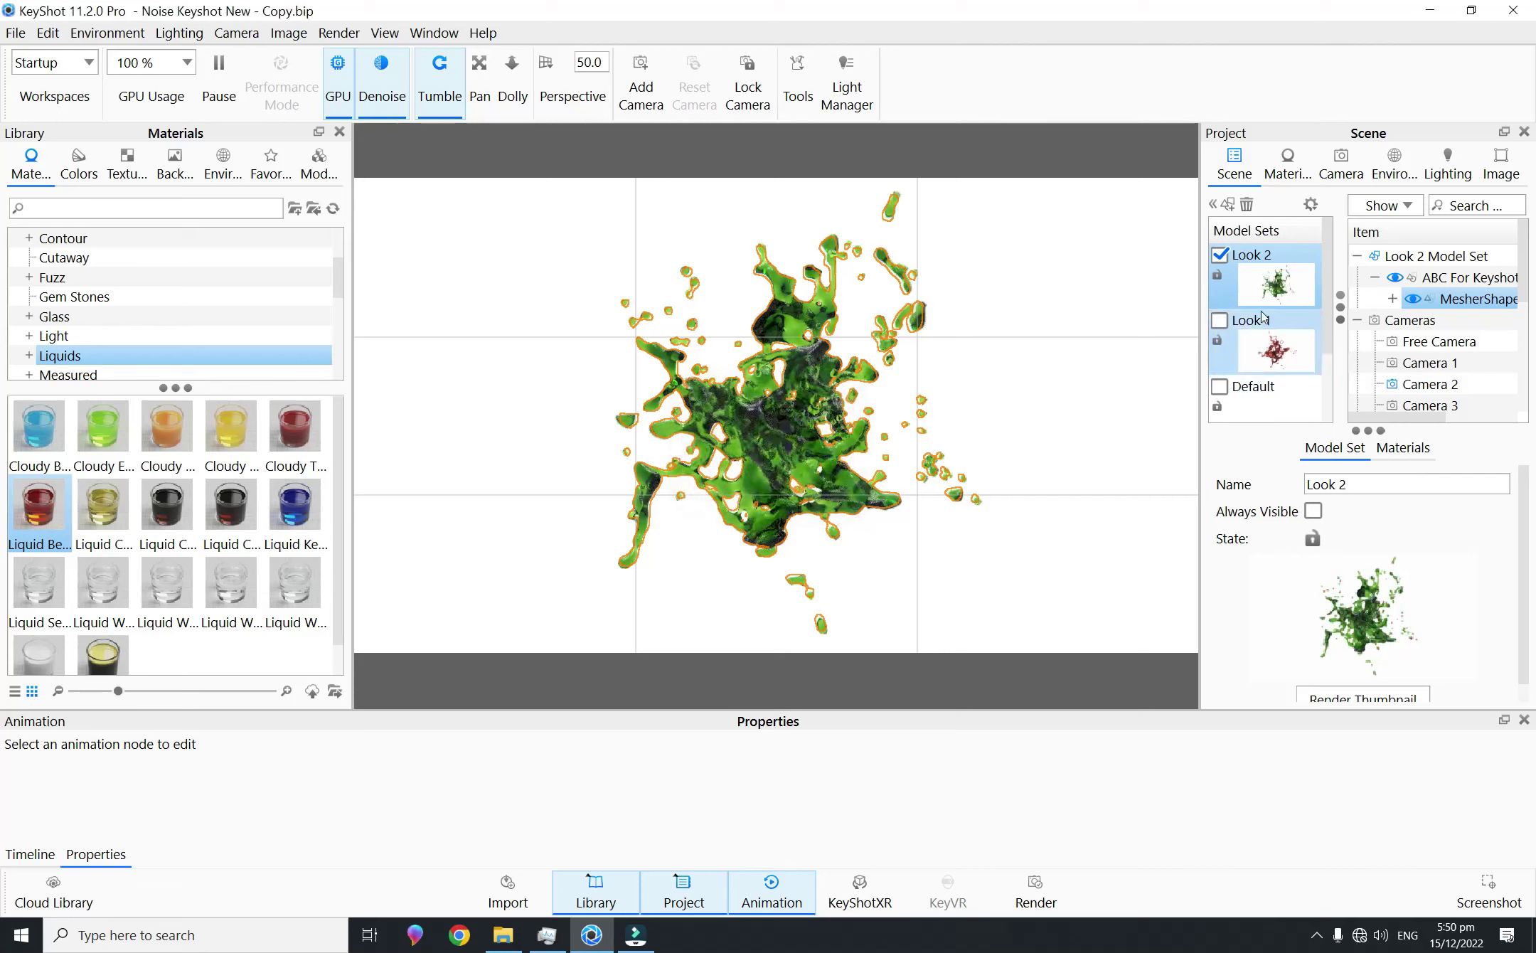
# Step: Add a model set named Look 3 cloned from Look 2 and orbit Camera 3 to a new angle on the splash
pyautogui.click(1228, 205)
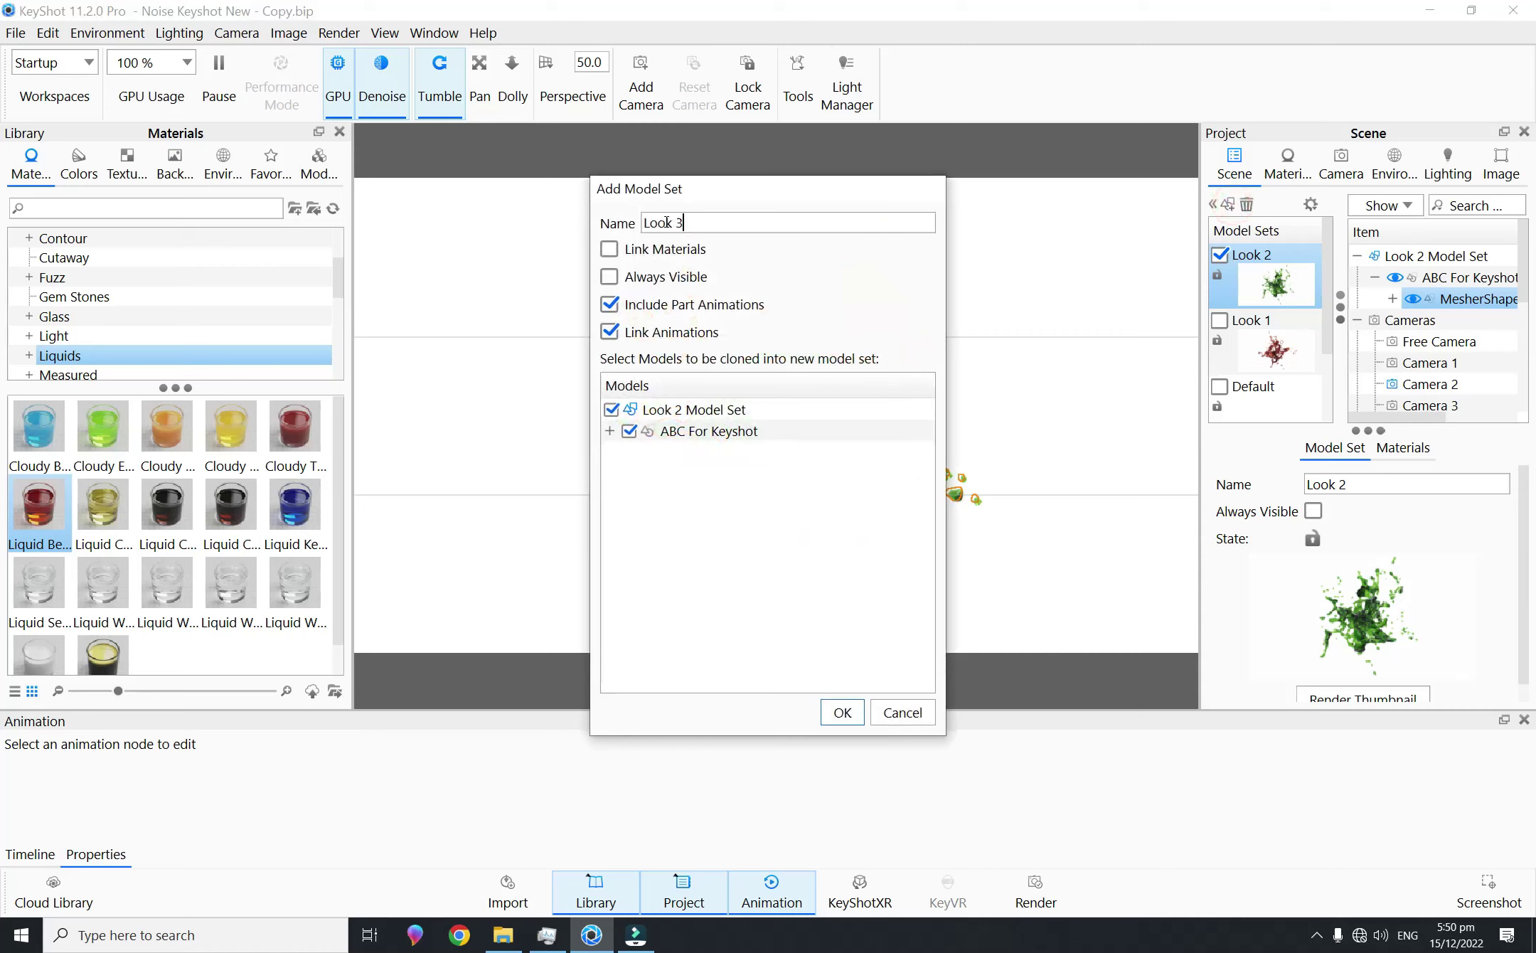
pyautogui.click(842, 711)
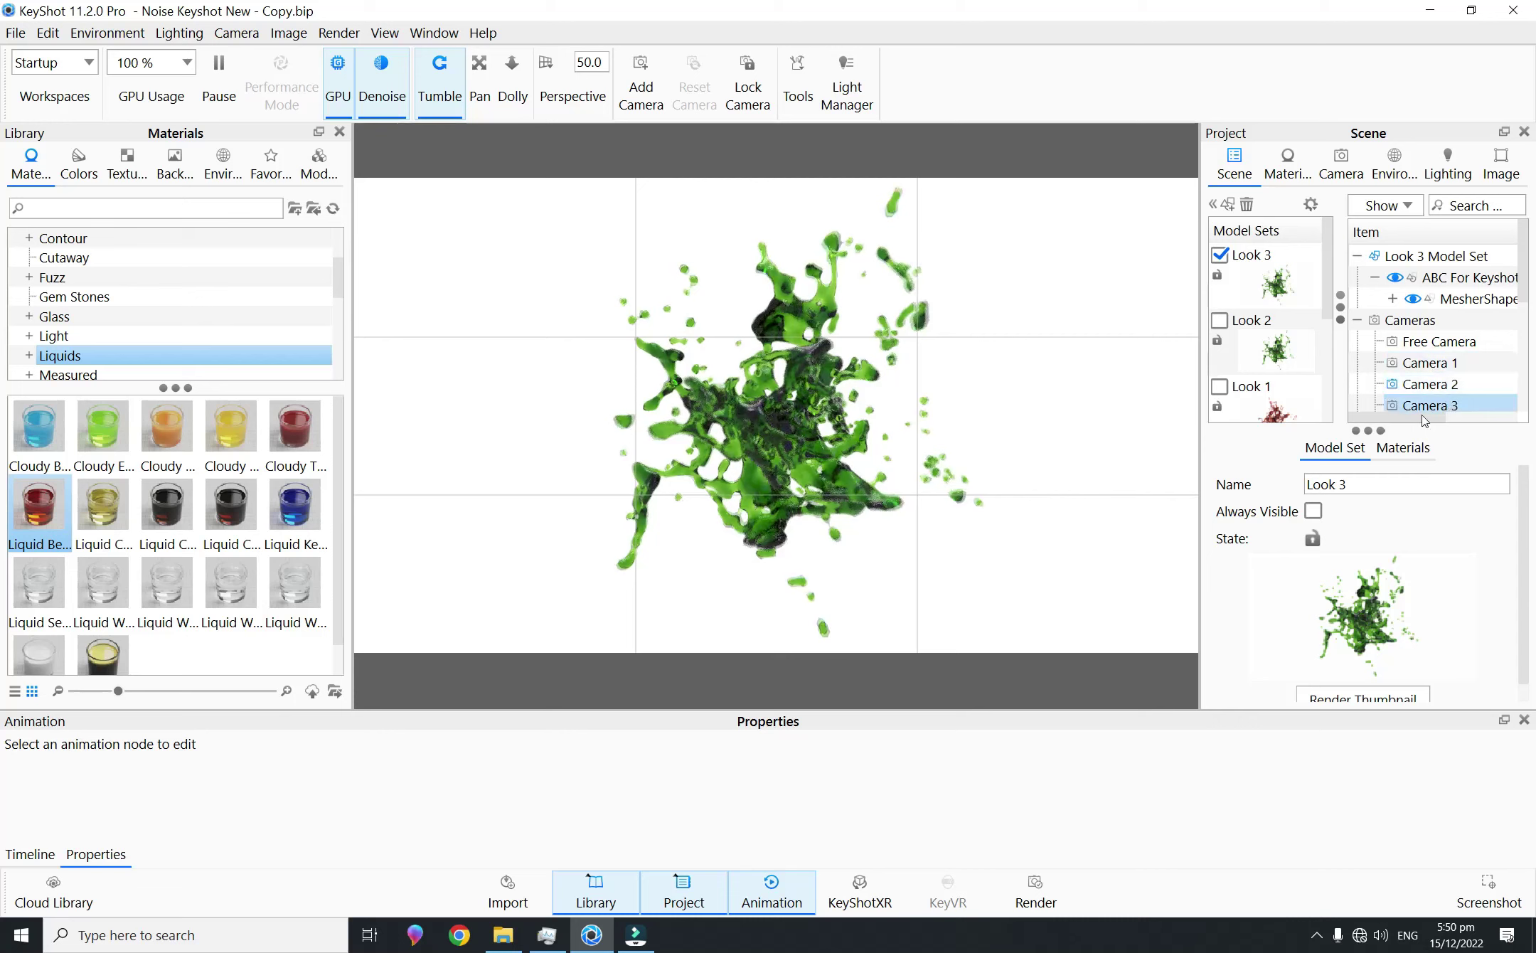
pyautogui.click(1419, 406)
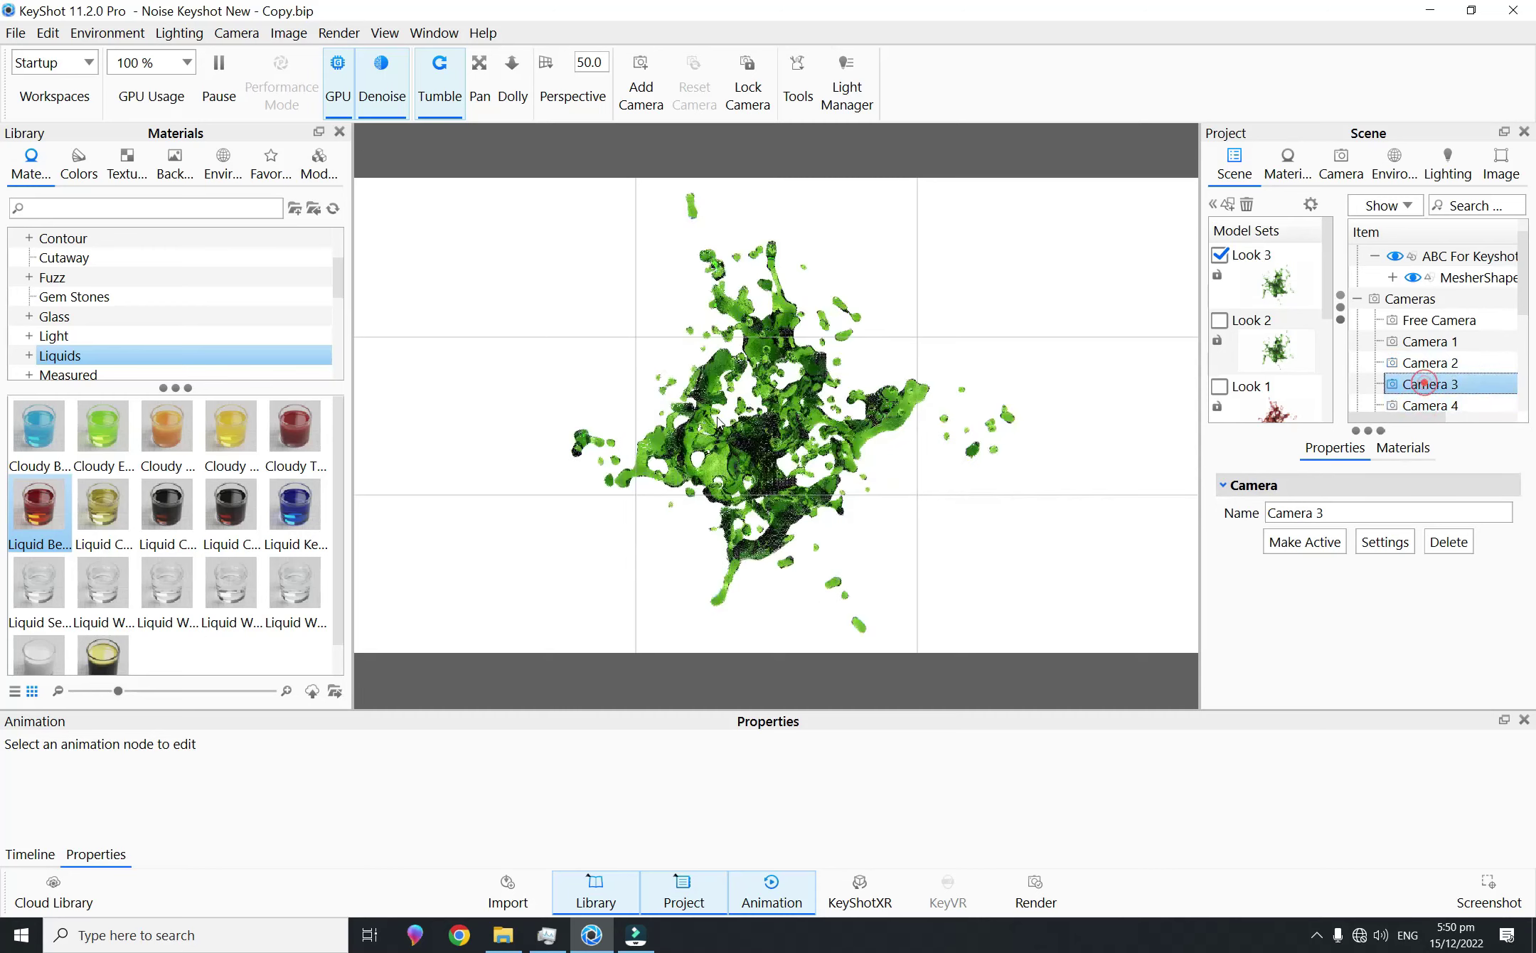
pyautogui.moveTo(888, 462)
pyautogui.mouseDown()
pyautogui.moveTo(997, 485)
pyautogui.moveTo(1032, 473)
pyautogui.moveTo(1049, 342)
pyautogui.moveTo(973, 508)
pyautogui.moveTo(1070, 523)
pyautogui.moveTo(948, 528)
pyautogui.moveTo(889, 494)
pyautogui.moveTo(891, 521)
pyautogui.moveTo(891, 460)
pyautogui.moveTo(956, 430)
pyautogui.moveTo(984, 446)
pyautogui.mouseUp()
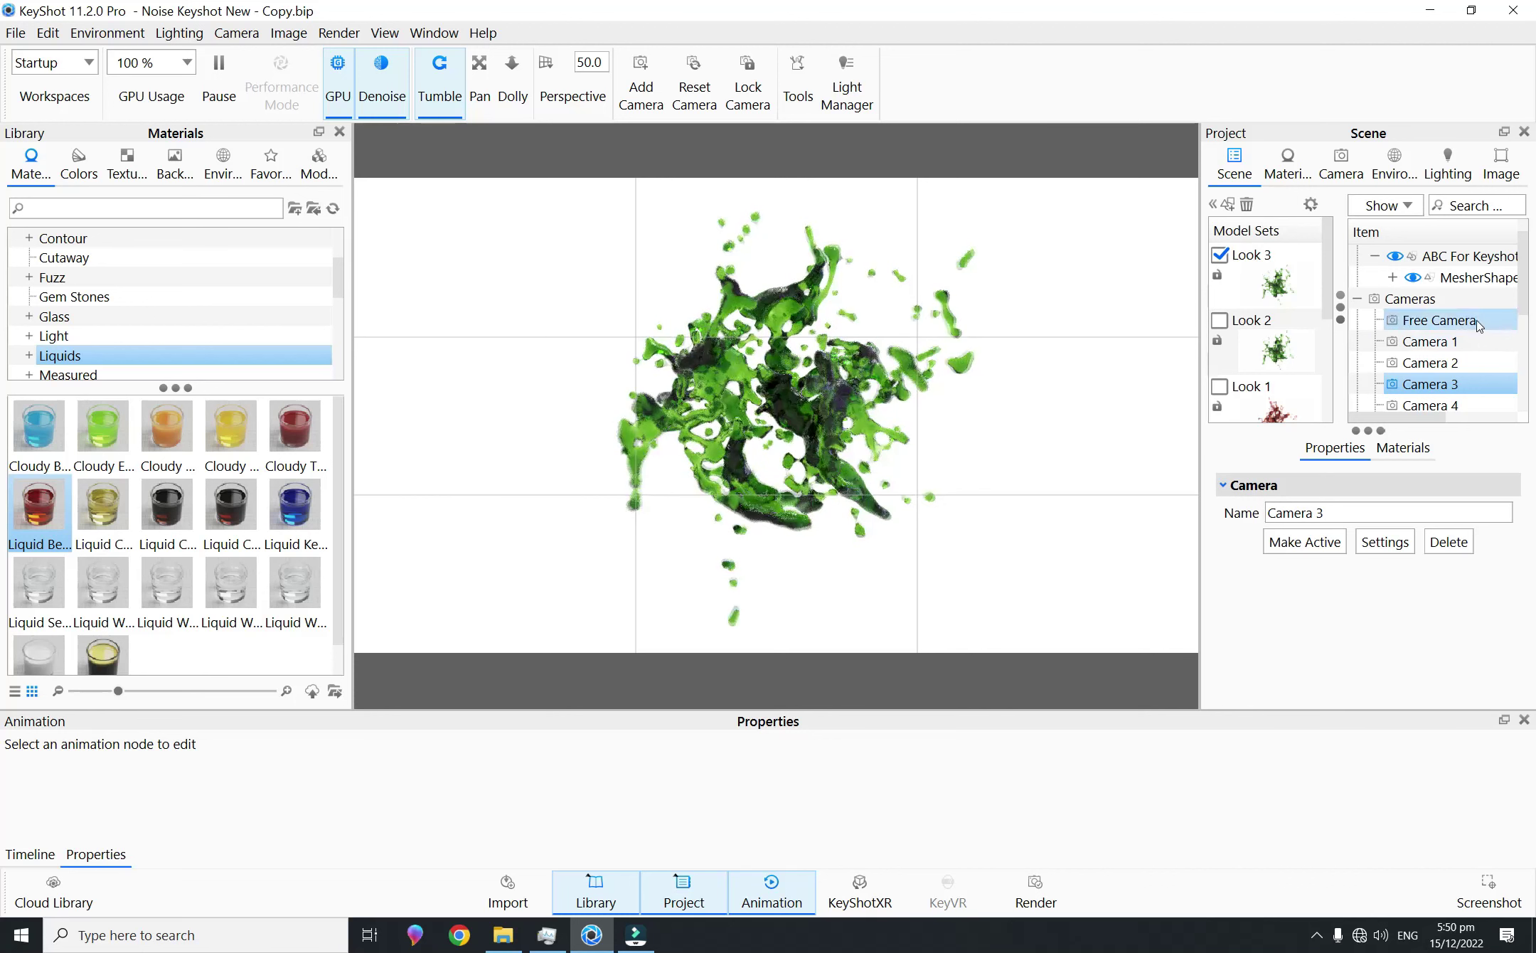
# Step: Pick the depth-of-field focal point for Camera 3 near the splash's centre
pyautogui.click(1411, 384)
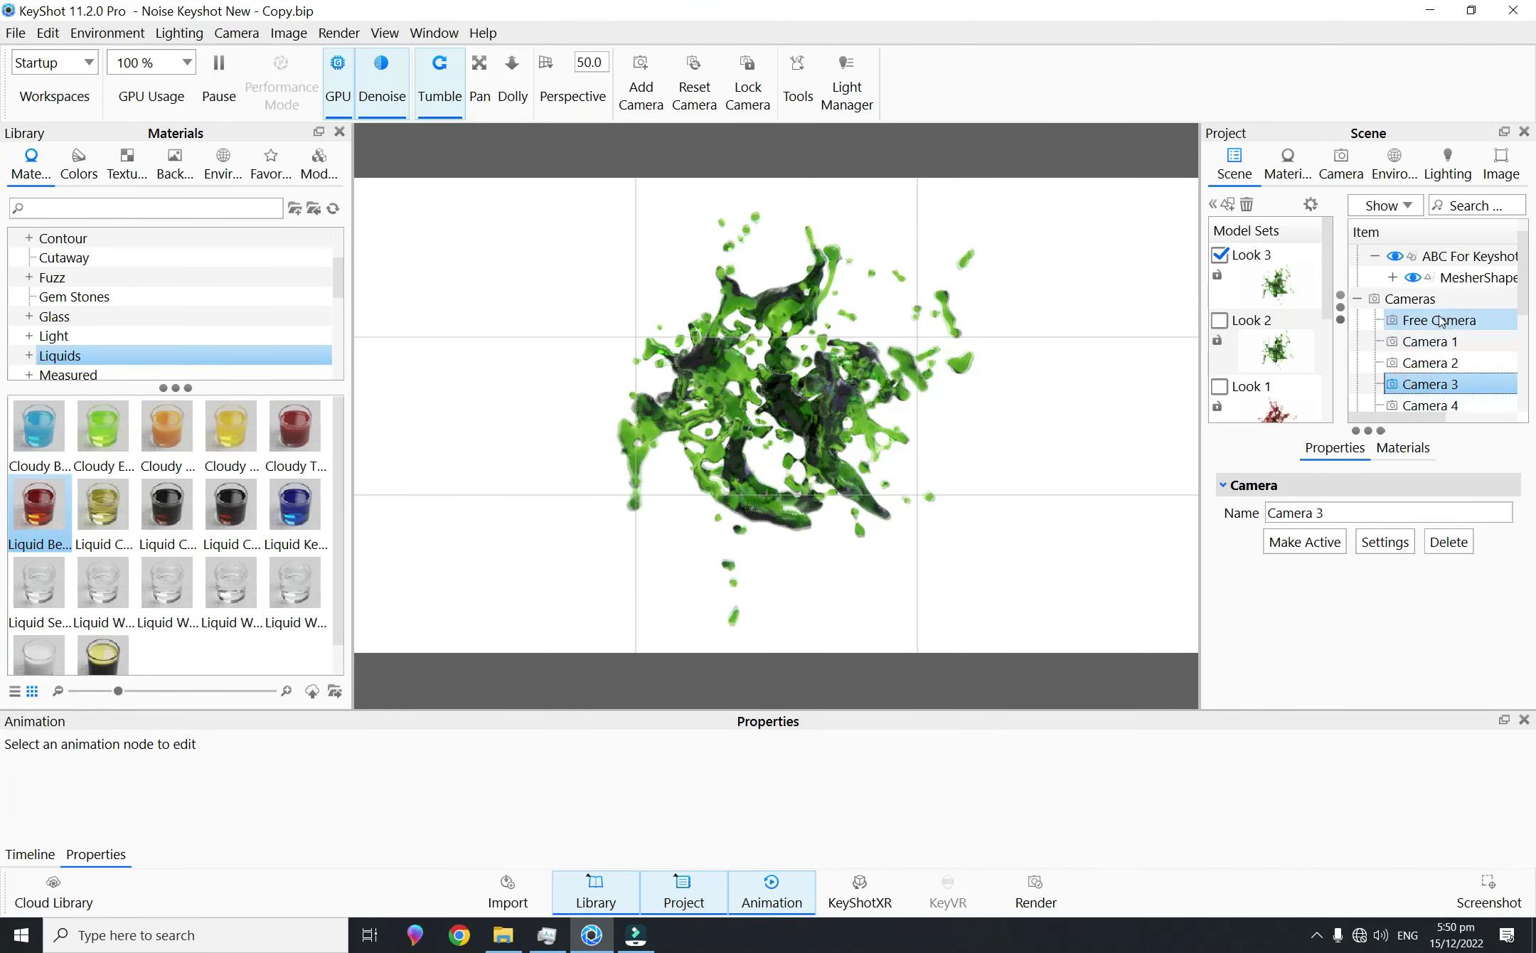
pyautogui.click(1340, 160)
pyautogui.scroll(-1, 1439, 595)
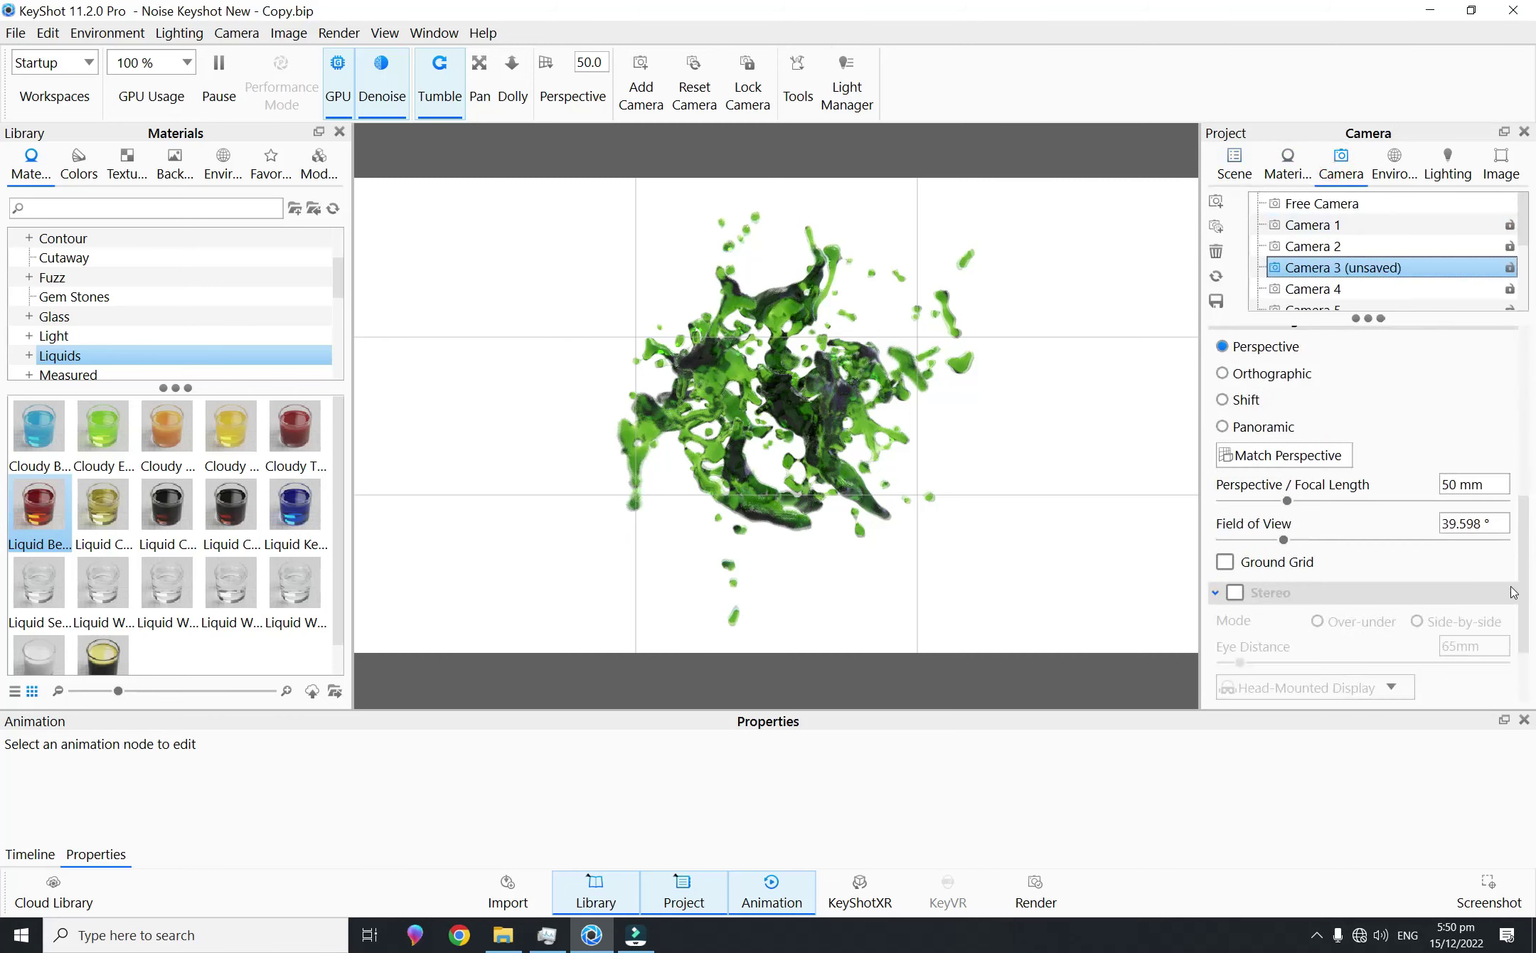
pyautogui.click(1525, 573)
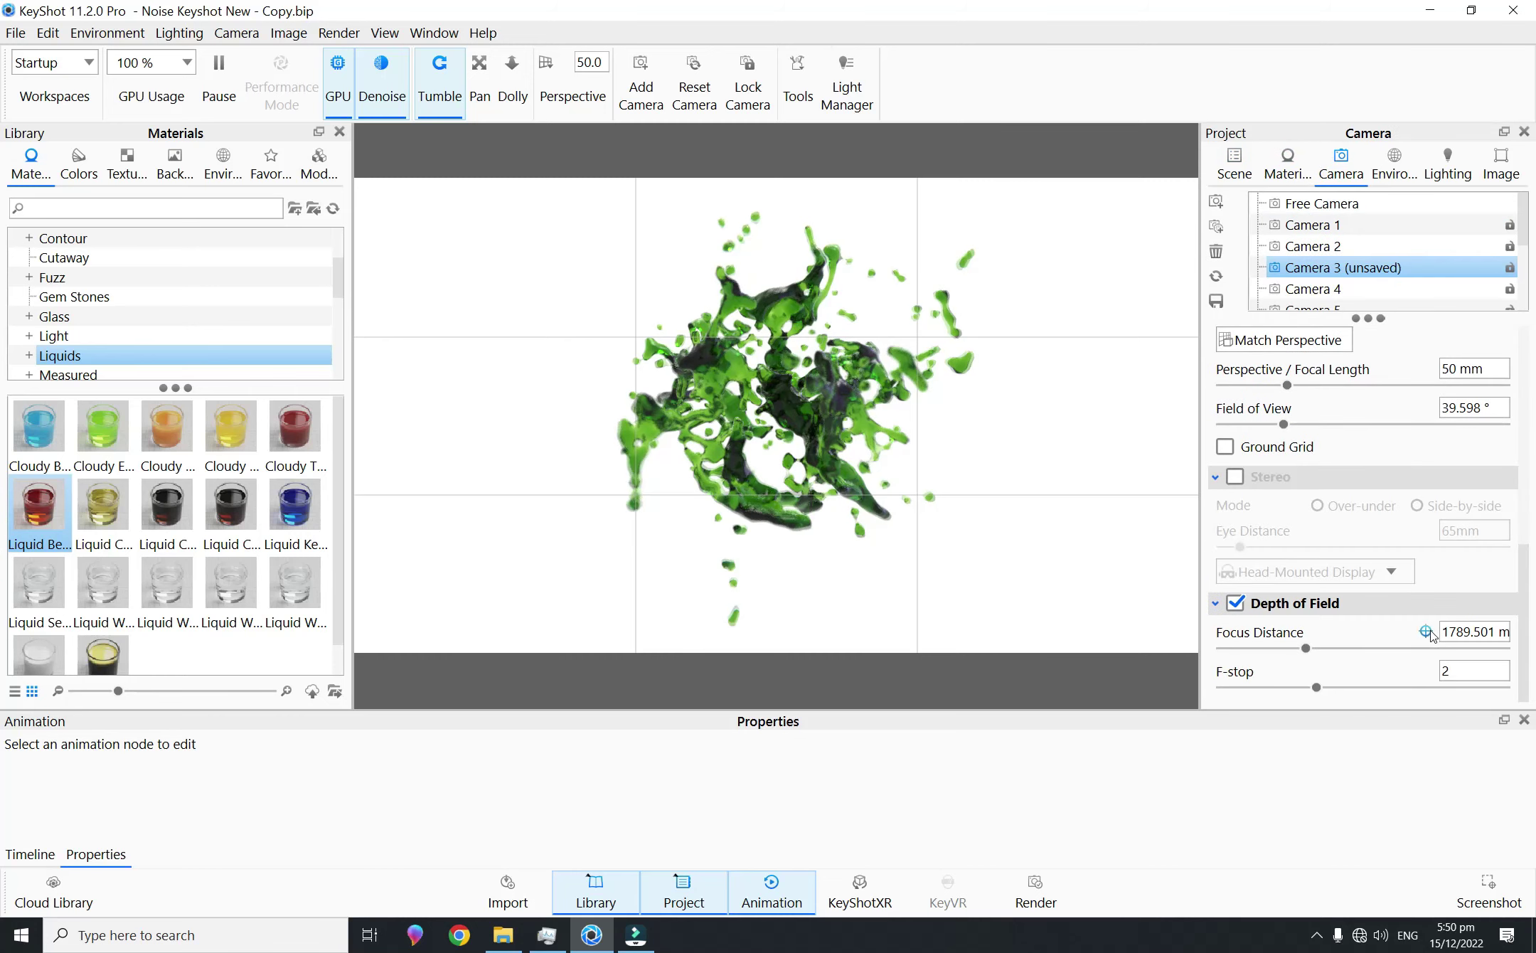
pyautogui.click(1425, 631)
pyautogui.click(829, 382)
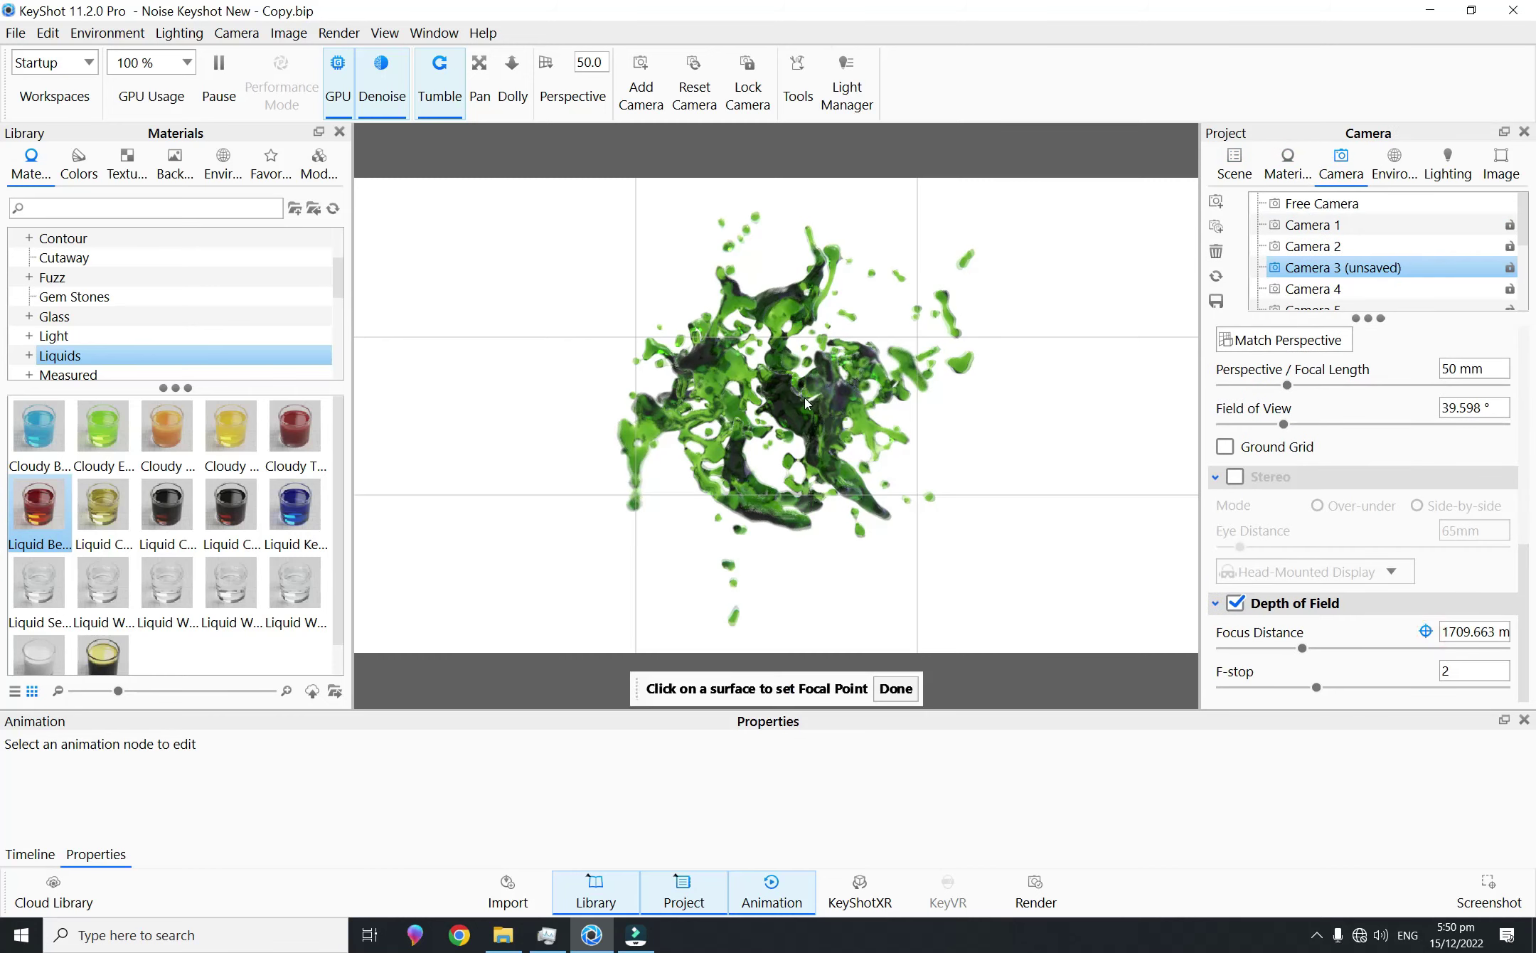
pyautogui.click(900, 691)
# Step: Set Camera 3's F-stop to 3 and pick its focal point on the splash again
pyautogui.doubleClick(1457, 670)
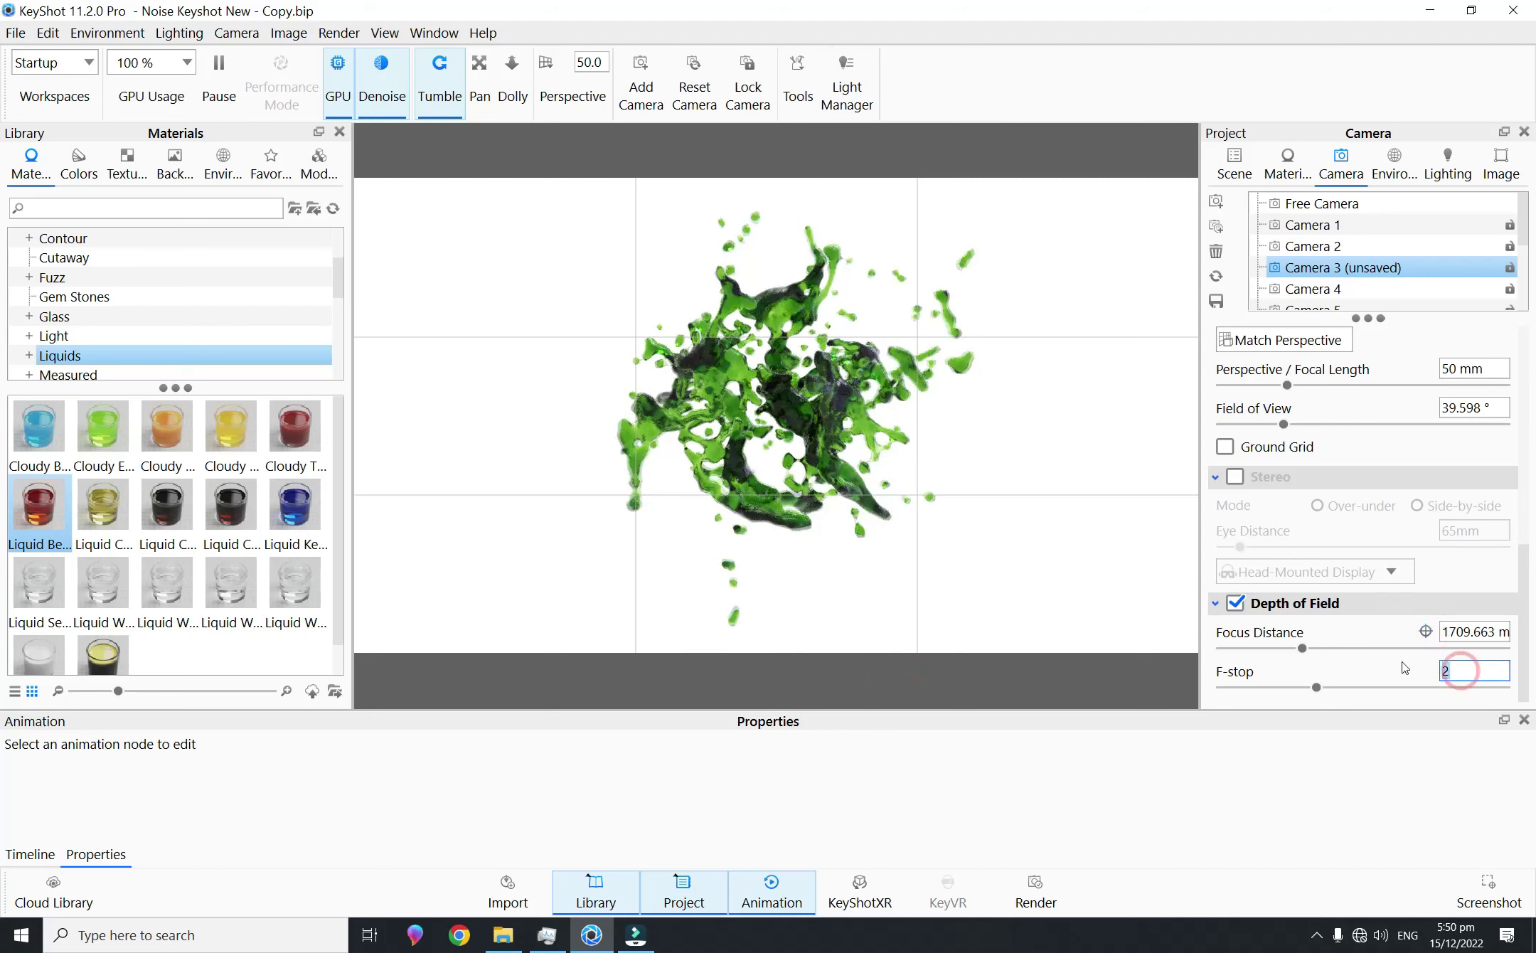
pyautogui.press('Return')
pyautogui.click(1425, 631)
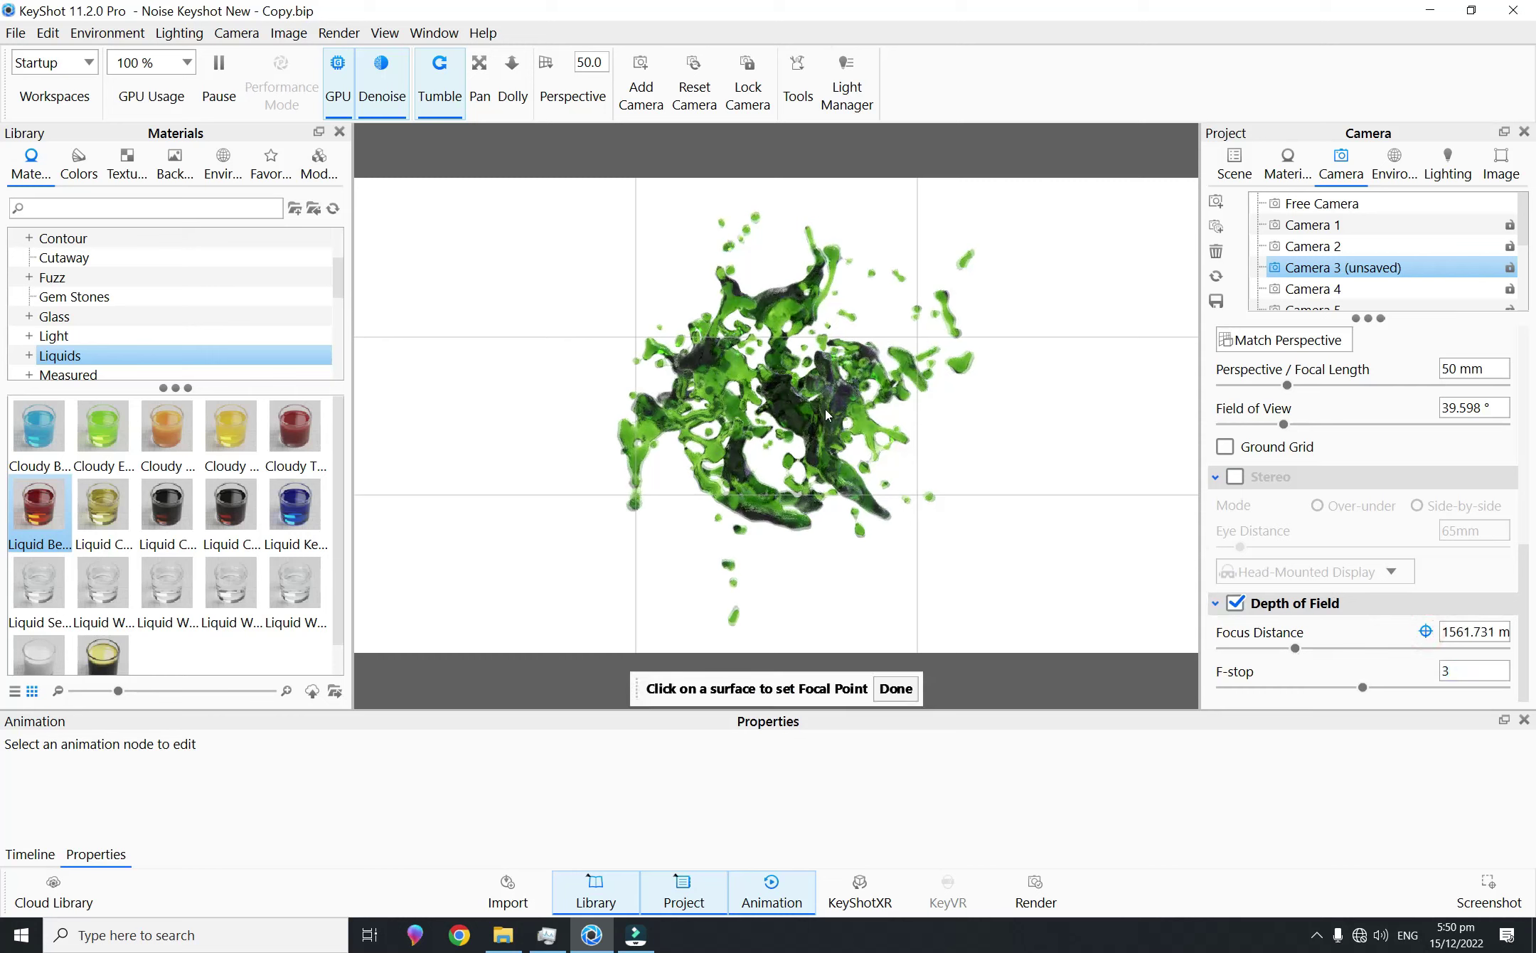
pyautogui.click(896, 688)
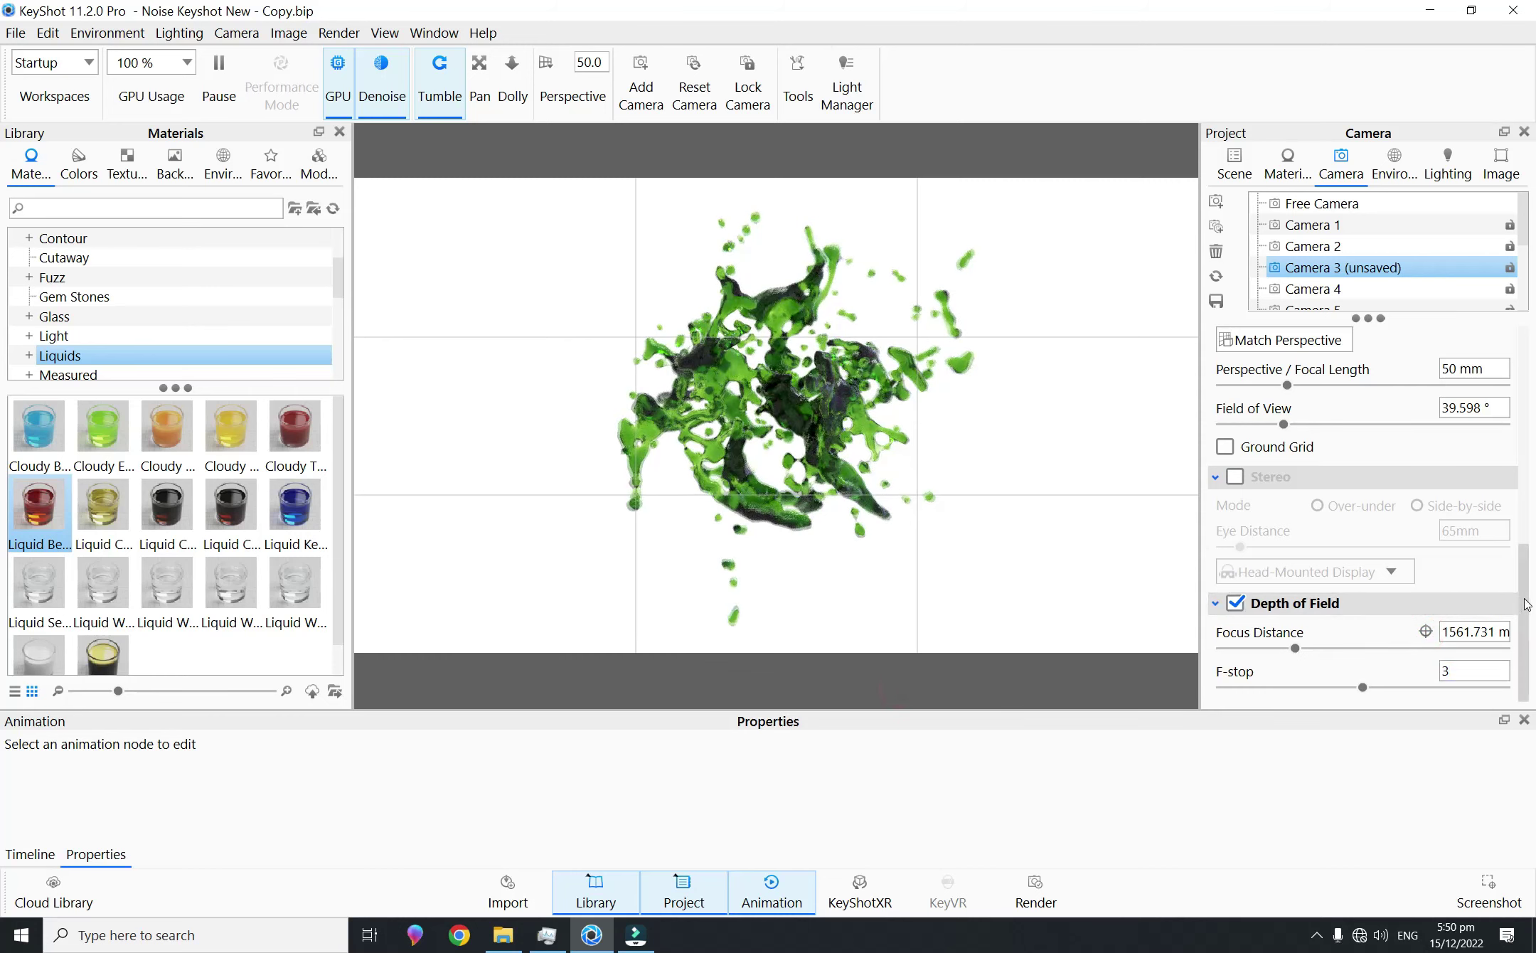
pyautogui.moveTo(1524, 596); pyautogui.dragTo(1521, 320)
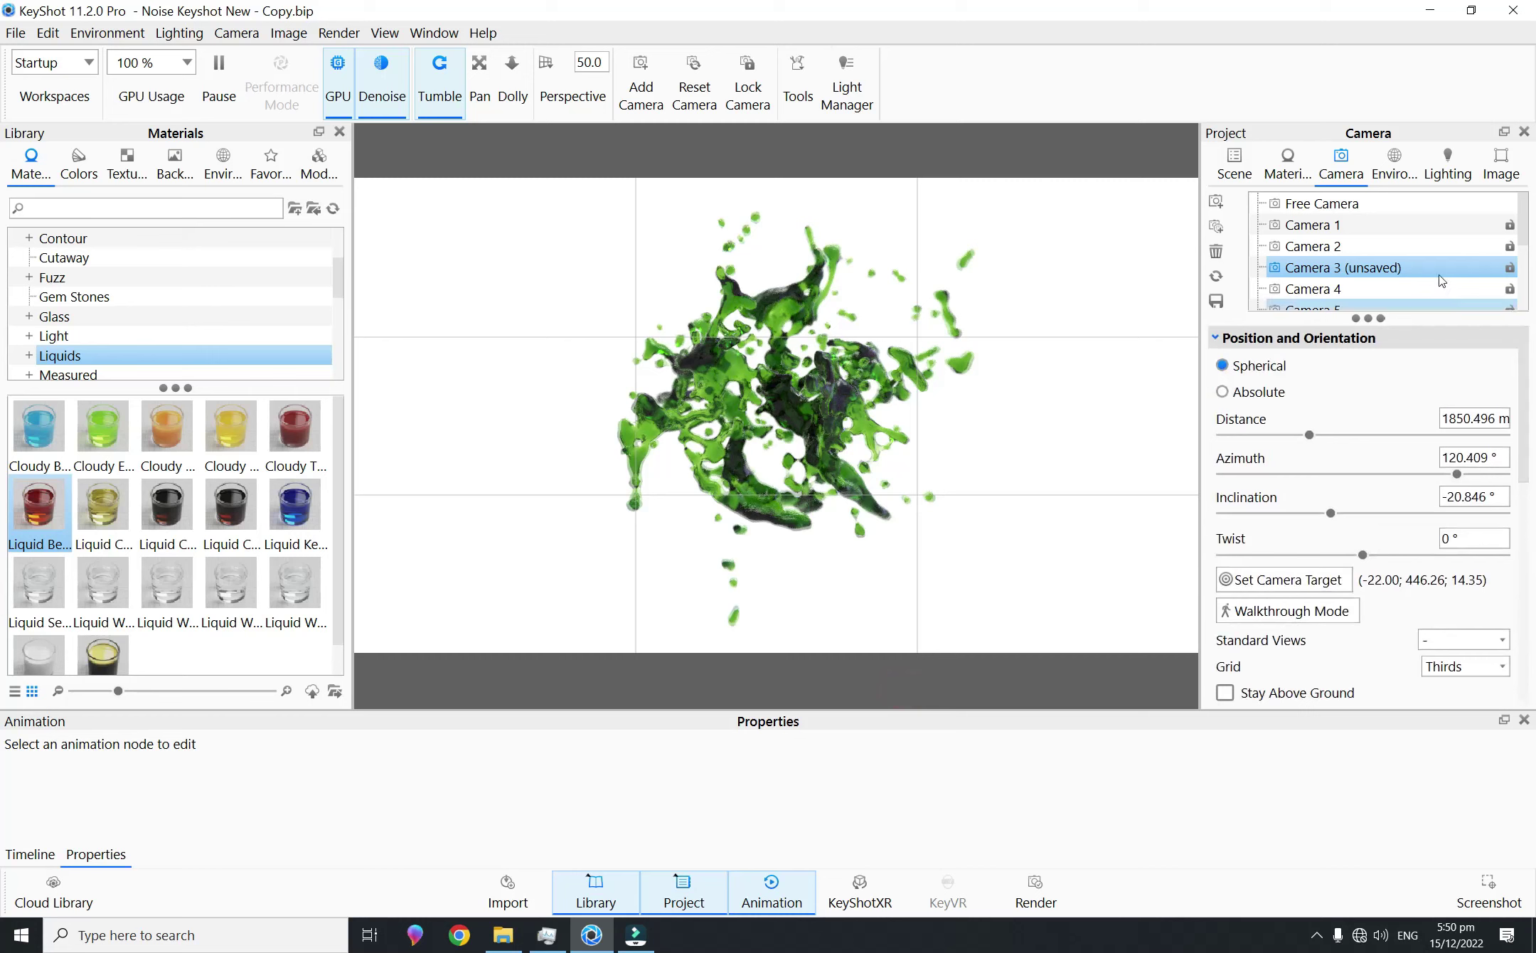
# Step: Save Camera 3 and recolour Look 3's liquid dark red by setting its colour's Green value to 36 (#74242A)
pyautogui.click(1216, 301)
pyautogui.click(1235, 162)
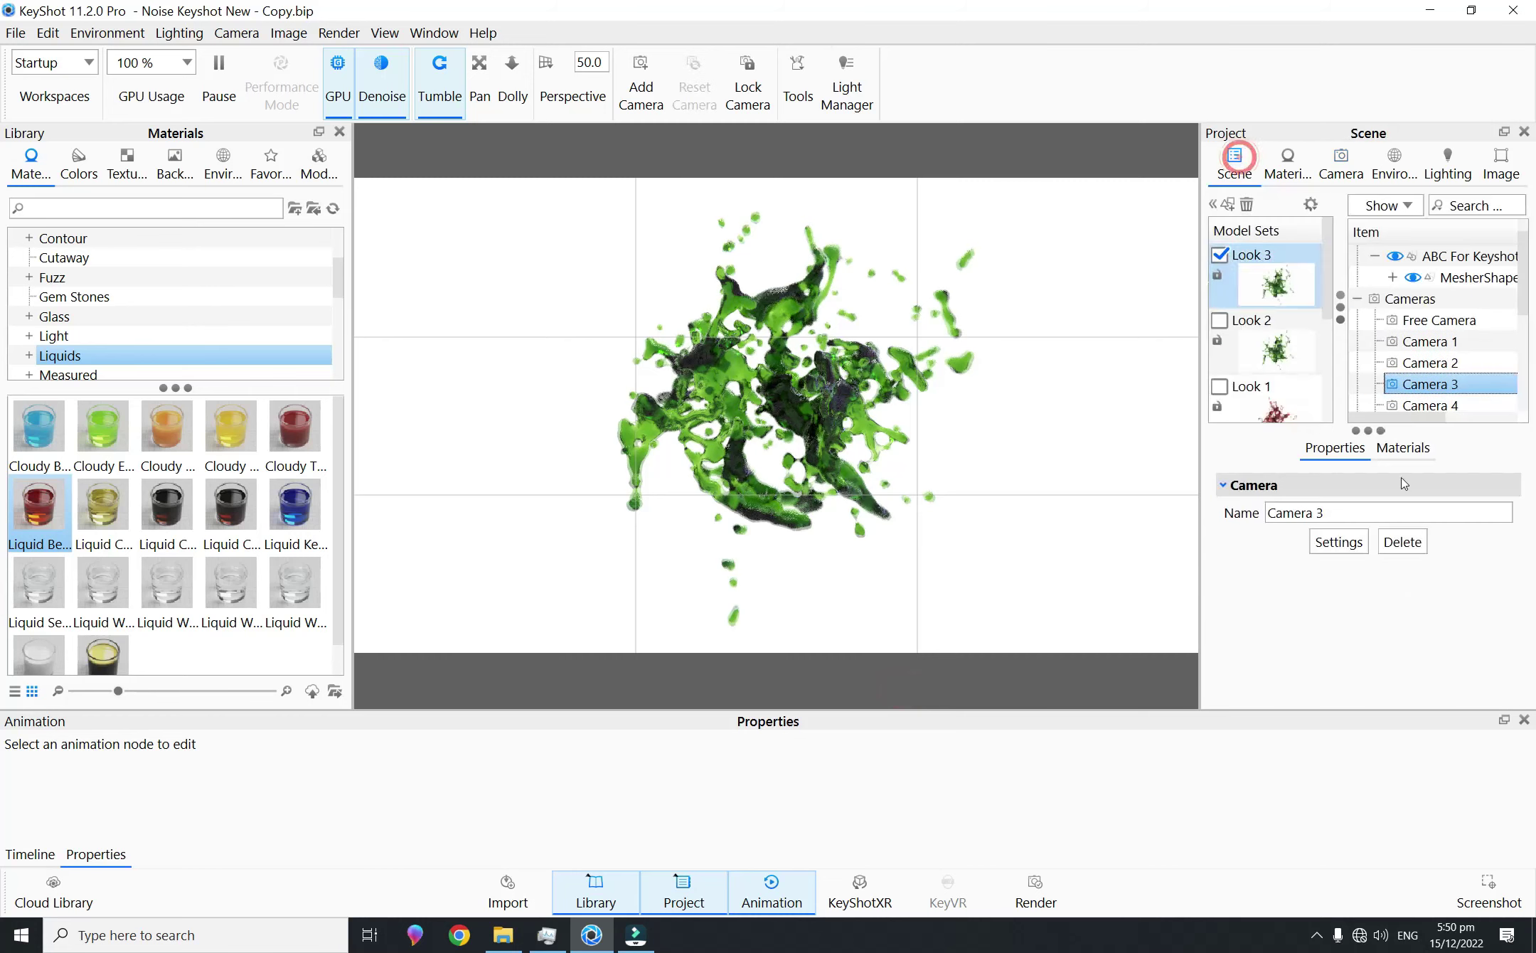
pyautogui.doubleClick(795, 396)
pyautogui.click(1501, 325)
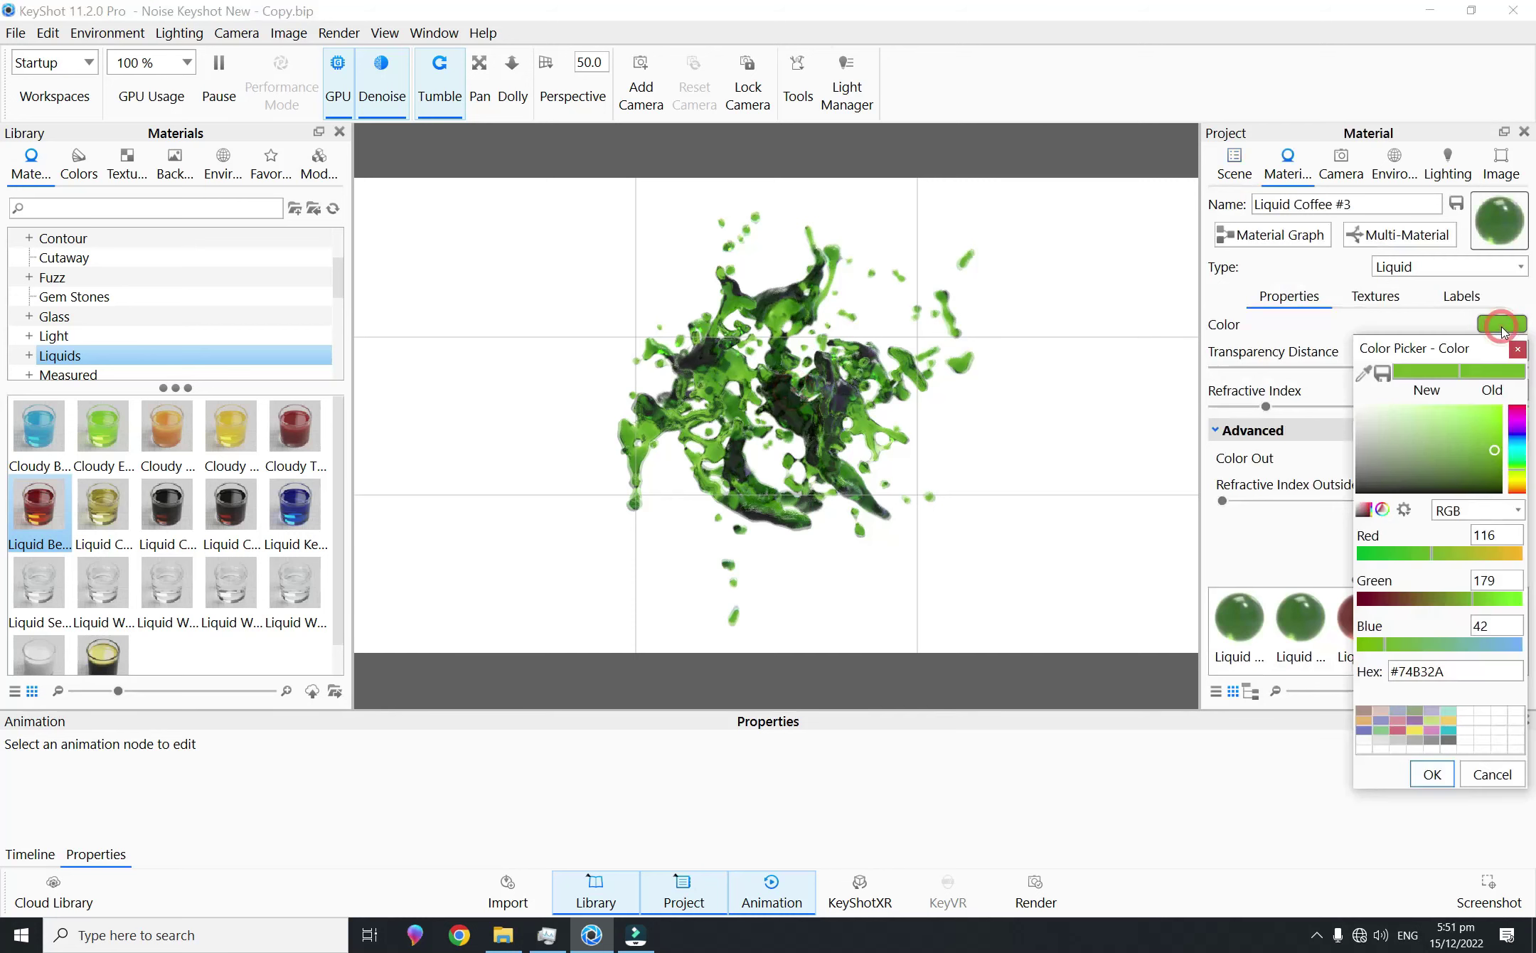
pyautogui.click(1381, 599)
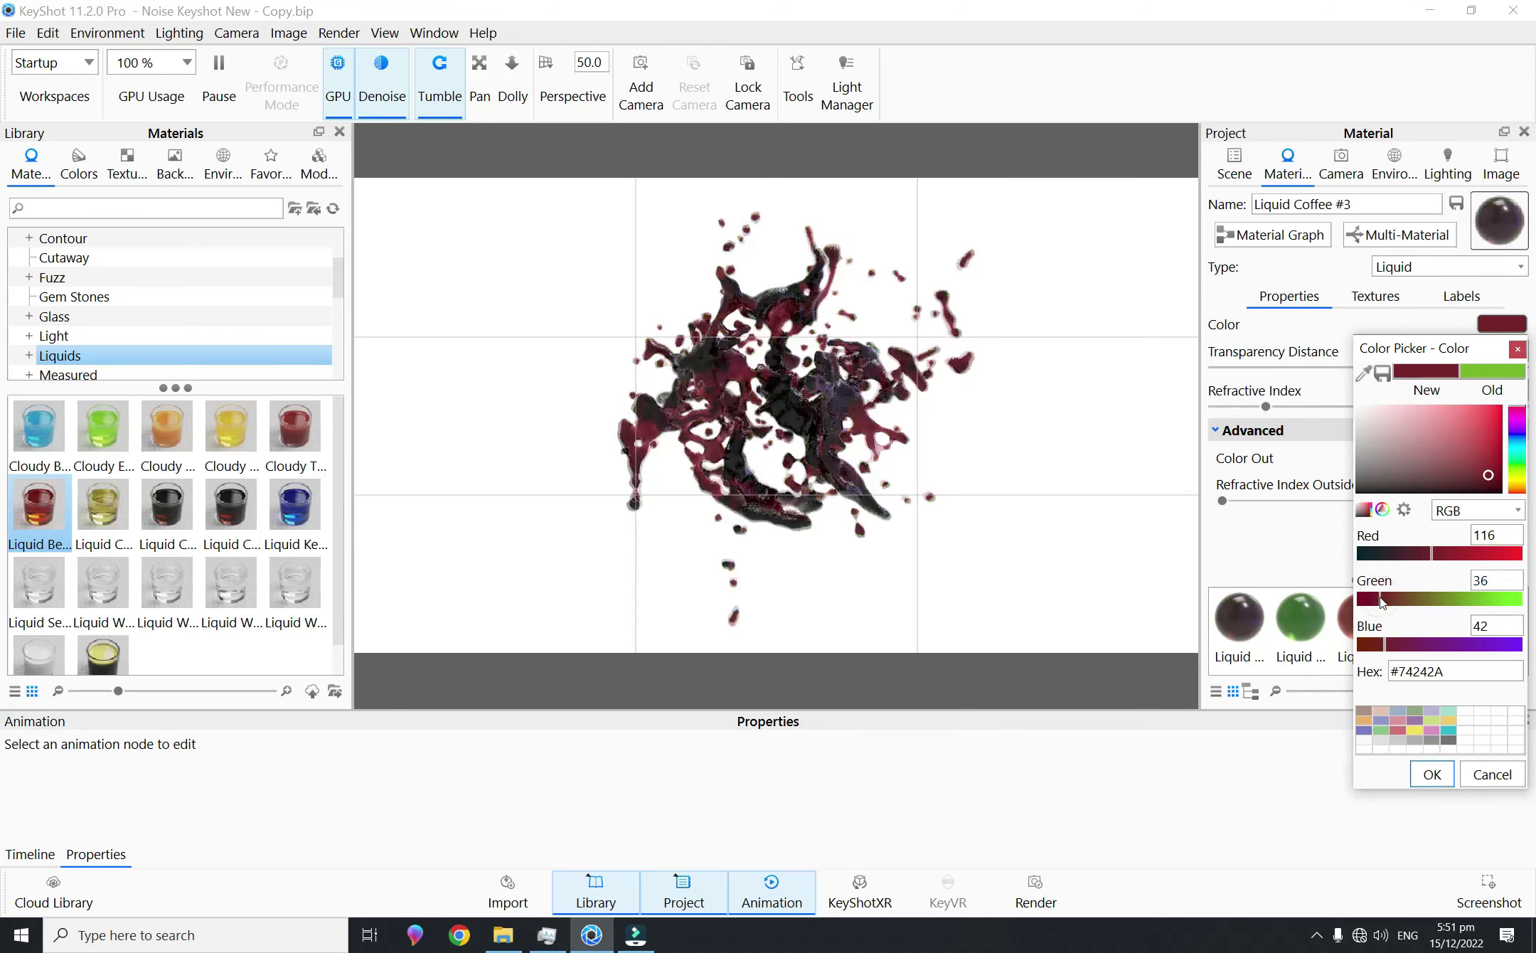
pyautogui.click(1429, 775)
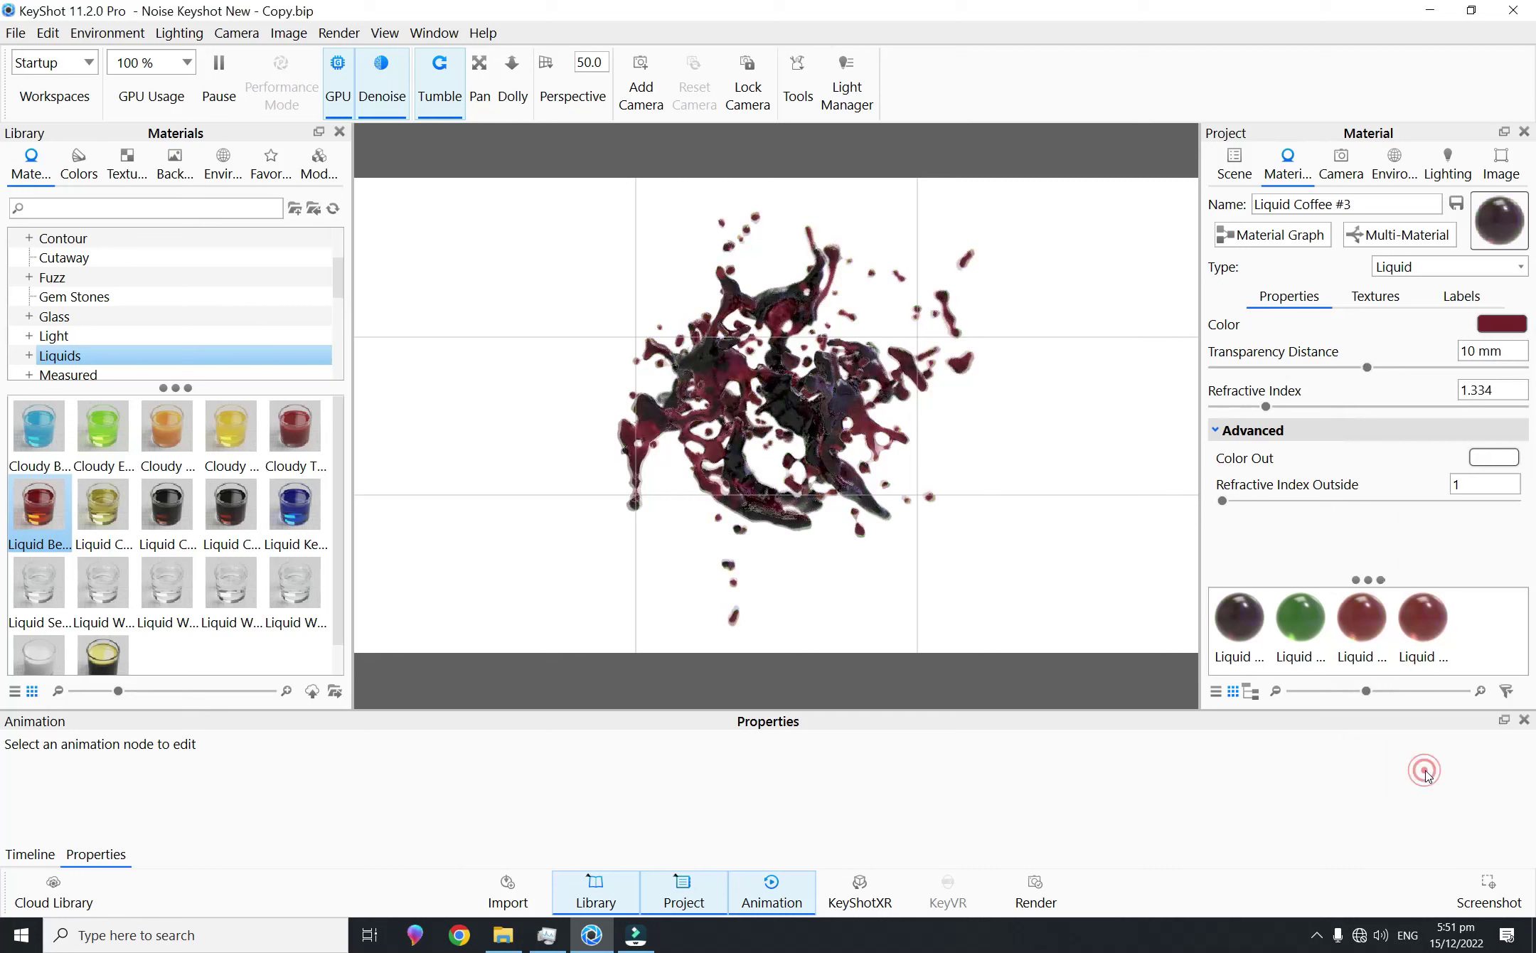
# Step: Render Look 3's thumbnail again with the dark red liquid
pyautogui.click(1233, 163)
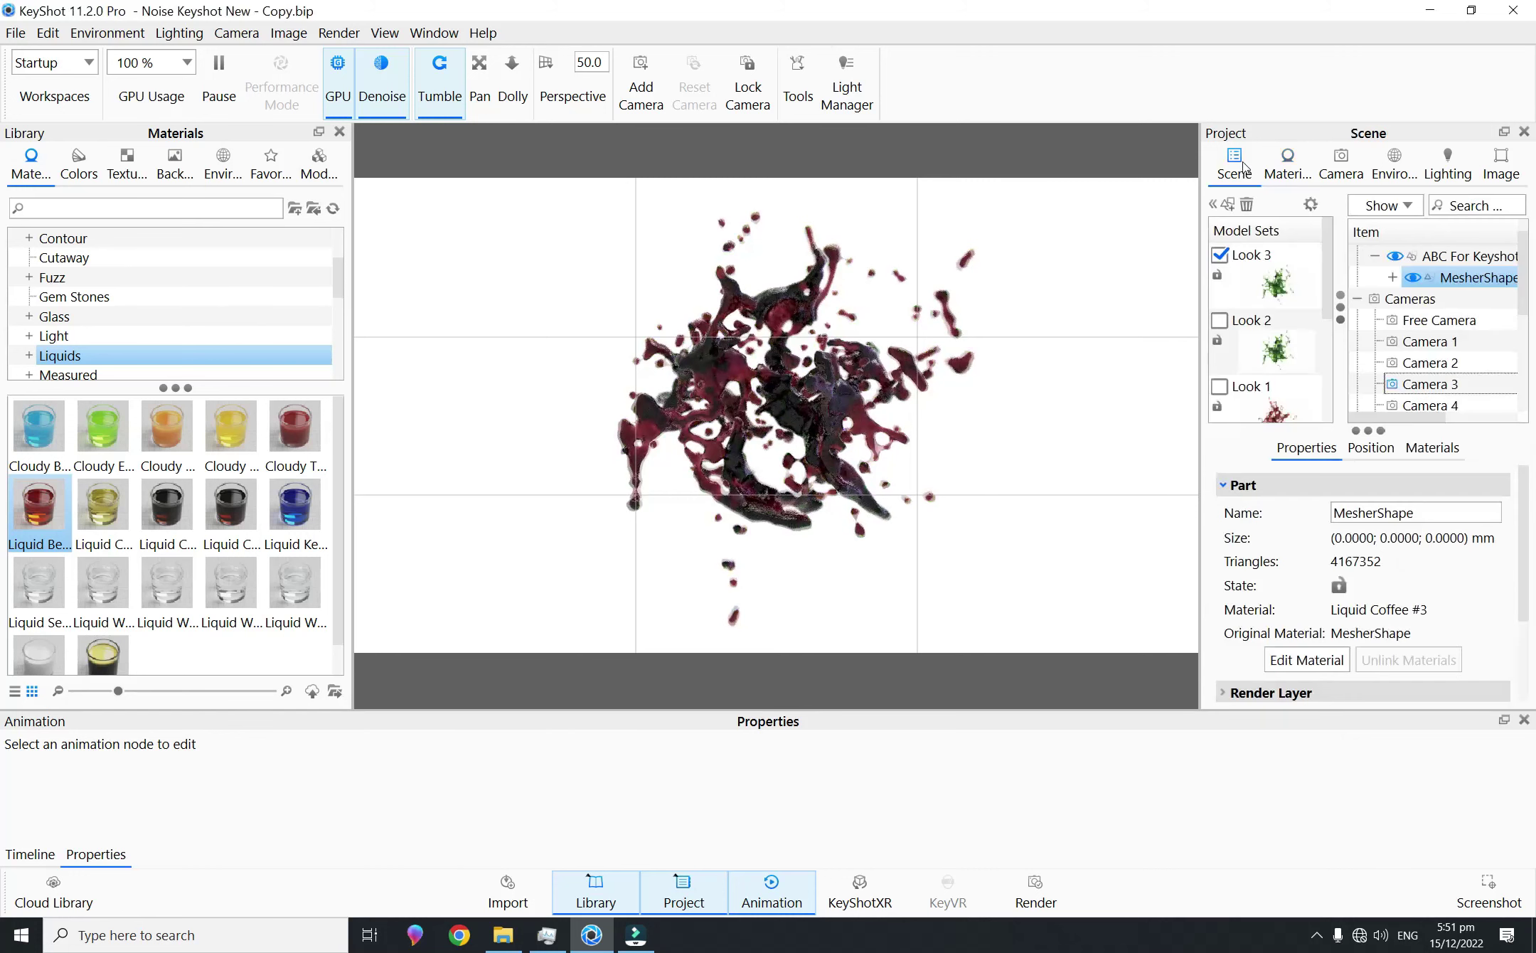
pyautogui.click(1278, 279)
pyautogui.click(1361, 692)
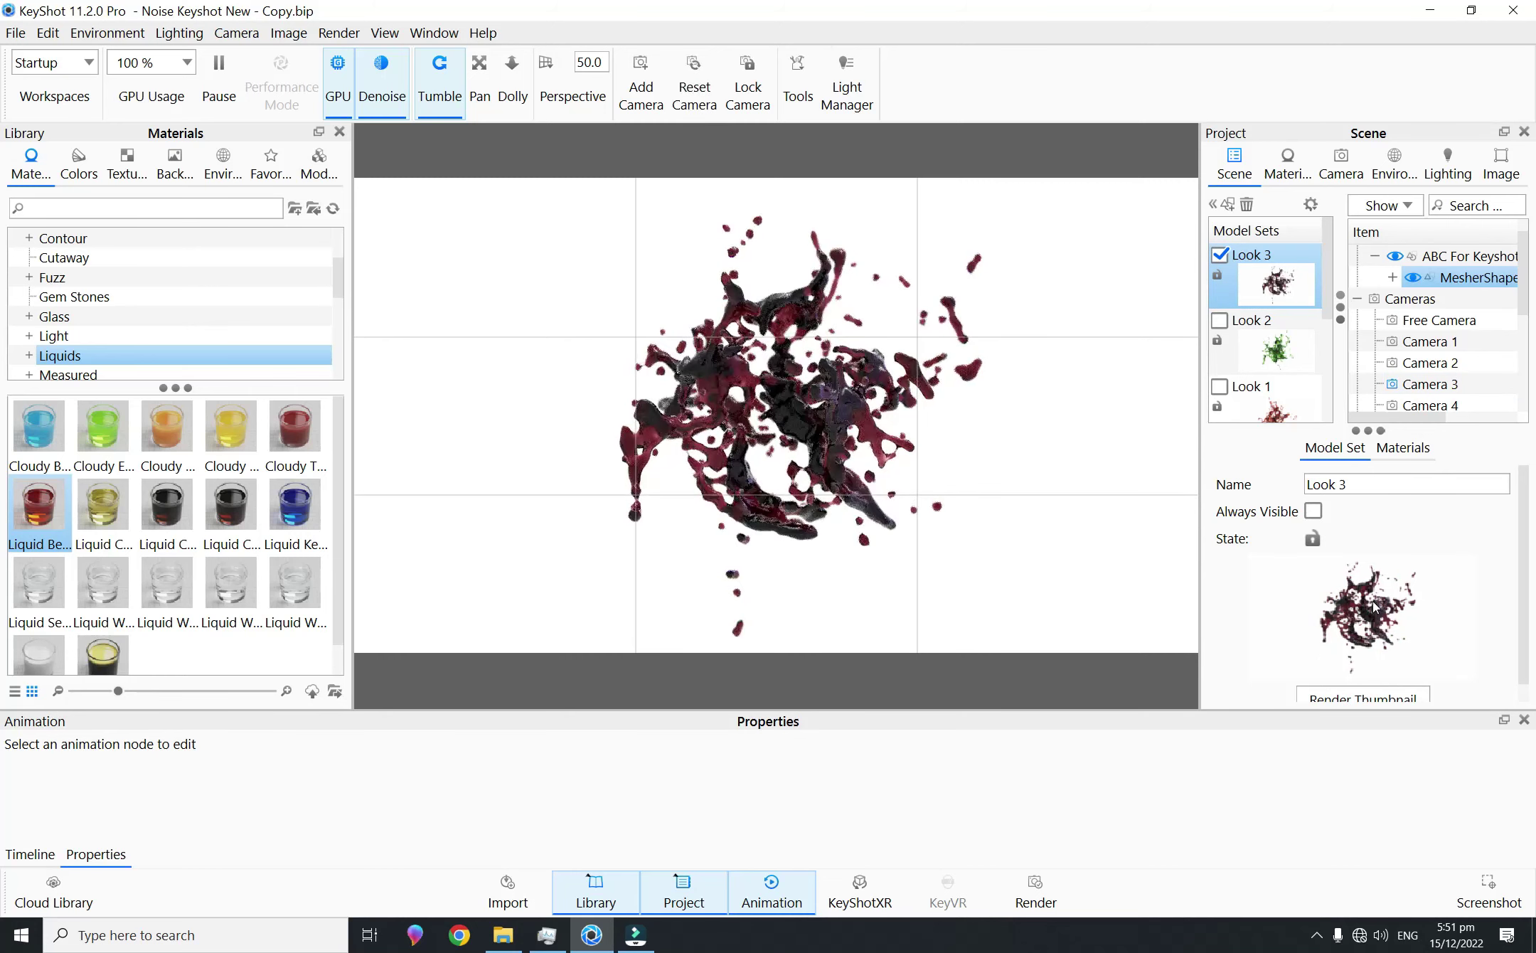
pyautogui.click(1361, 693)
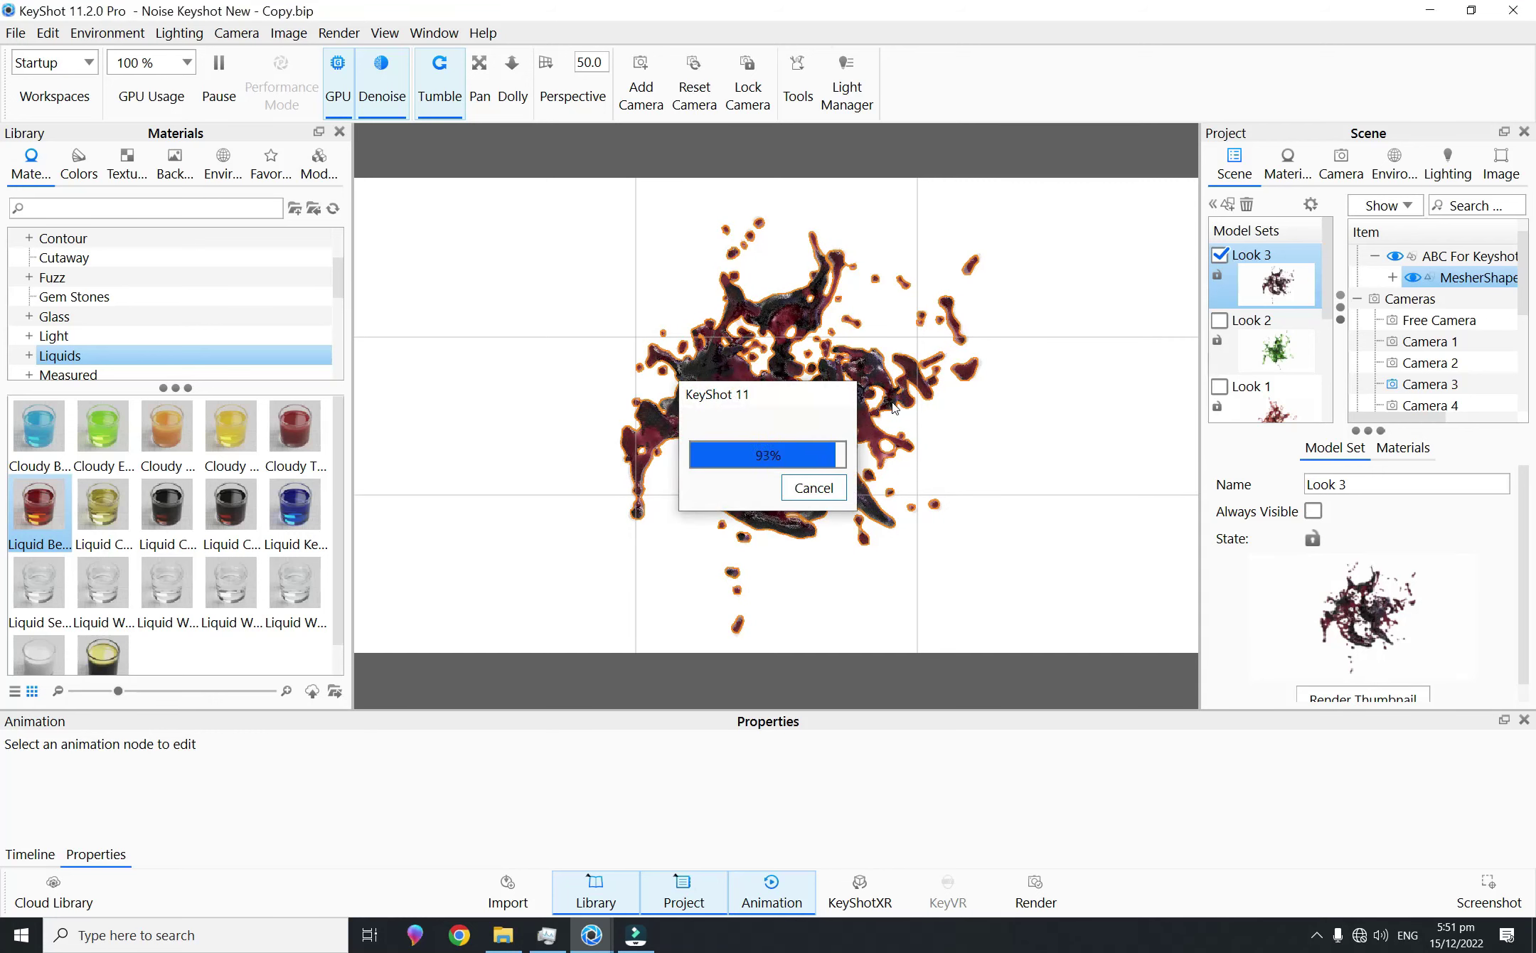
# Step: Add a model set named Look 4 cloned from Look 3 and switch to Camera 4
pyautogui.click(1227, 205)
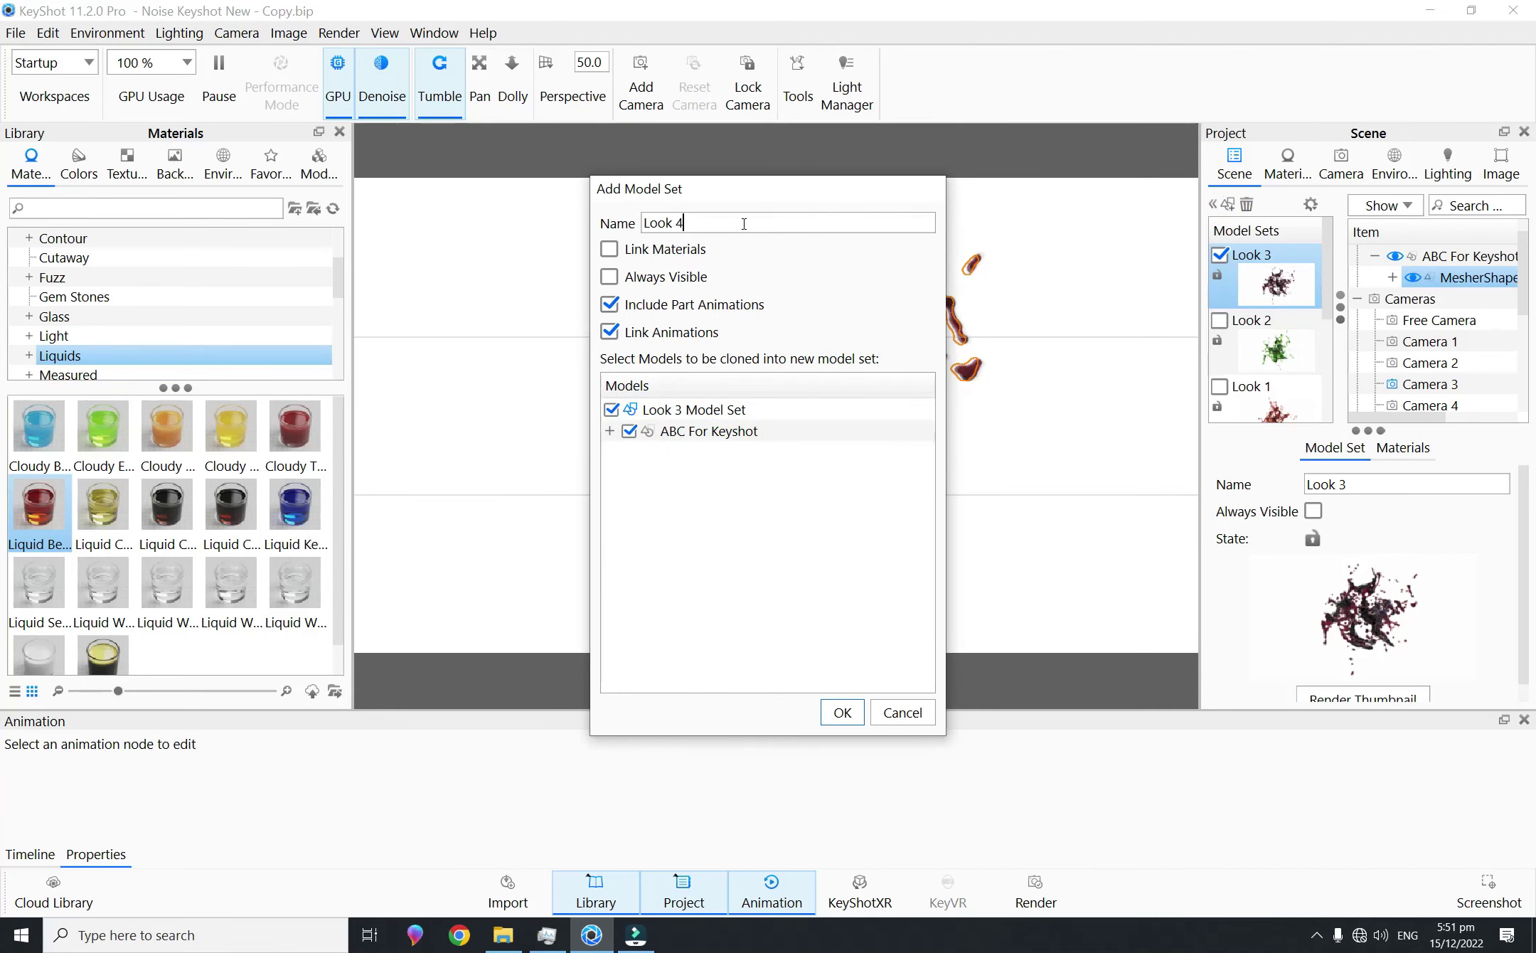
pyautogui.press('Return')
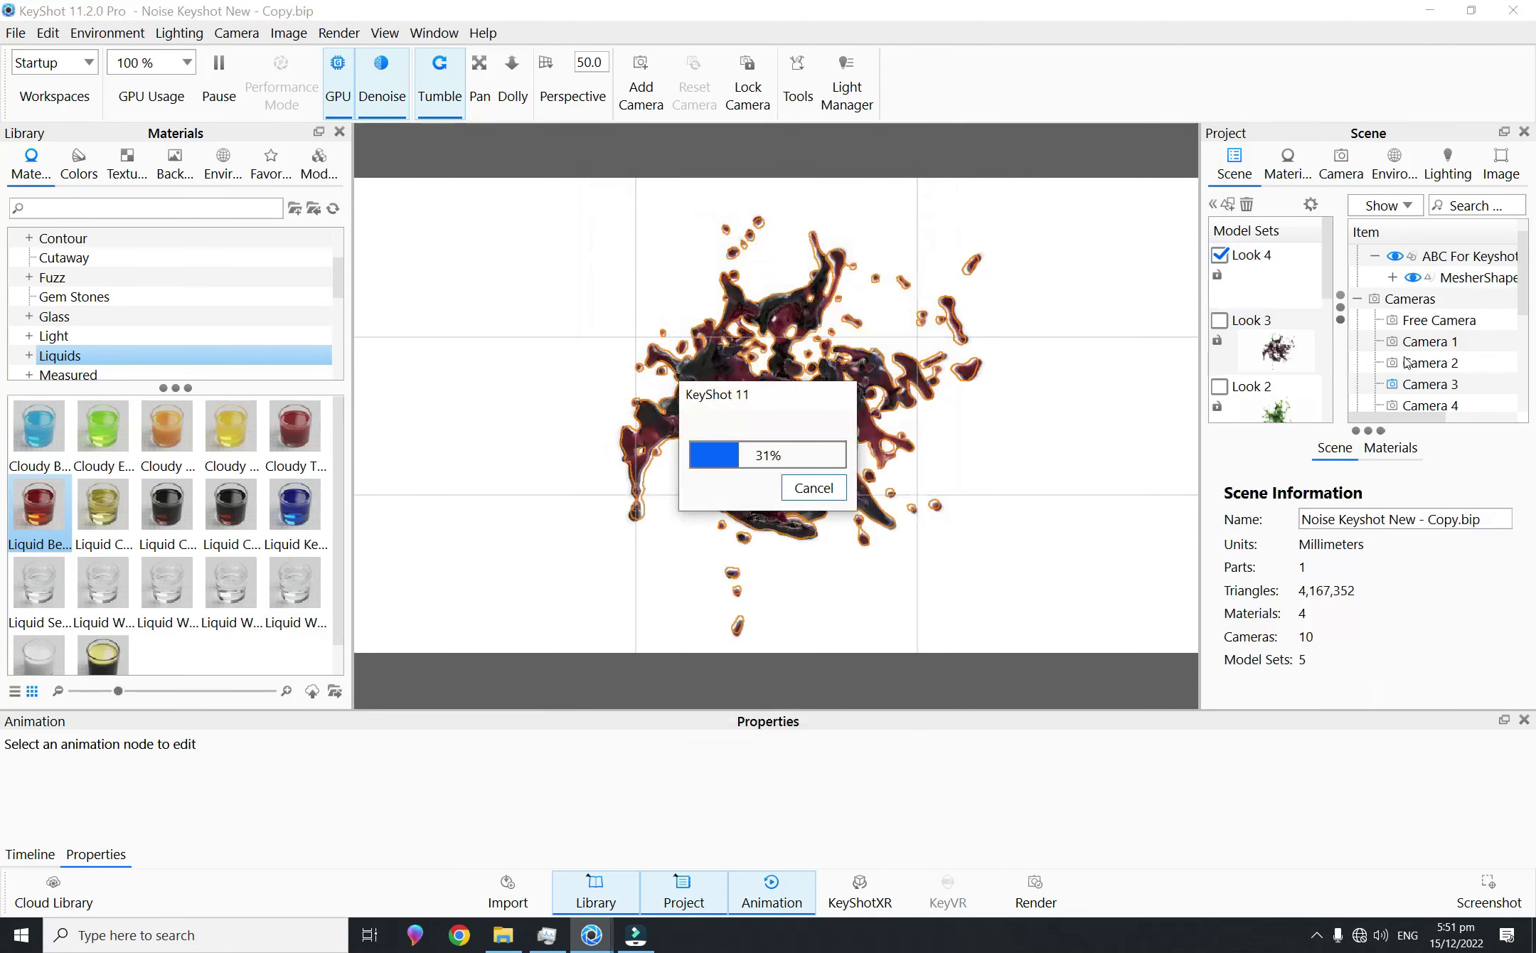
pyautogui.click(1427, 406)
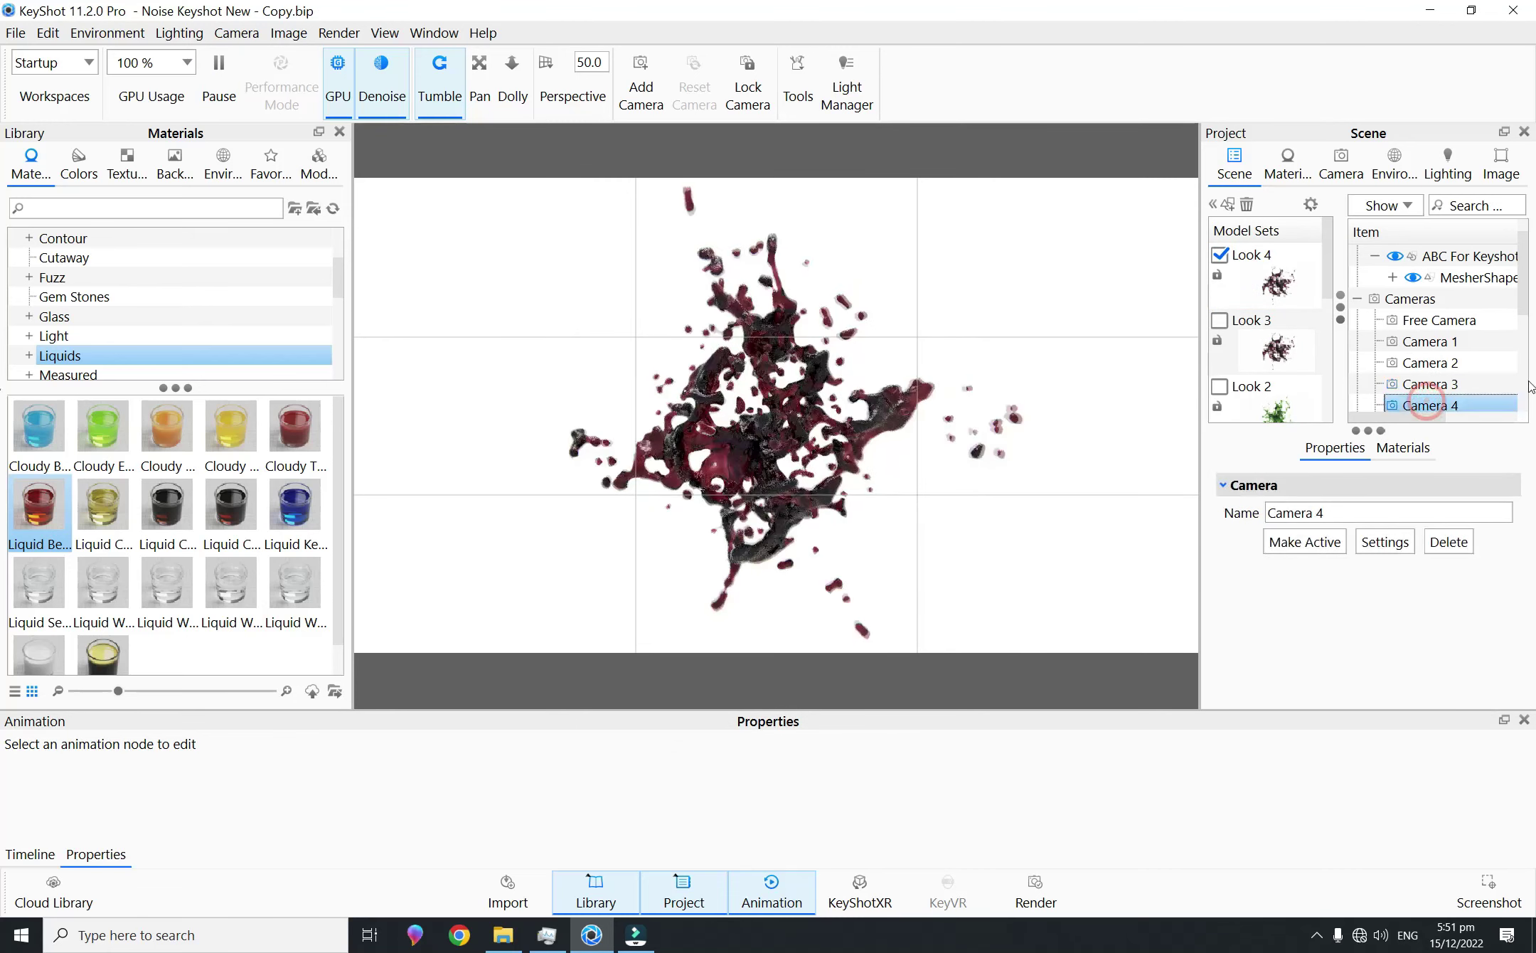
# Step: Orbit and reframe Camera 4 to a new angle on the splash, with an azimuth of about 95°, and save the camera
pyautogui.scroll(-3, 862, 455)
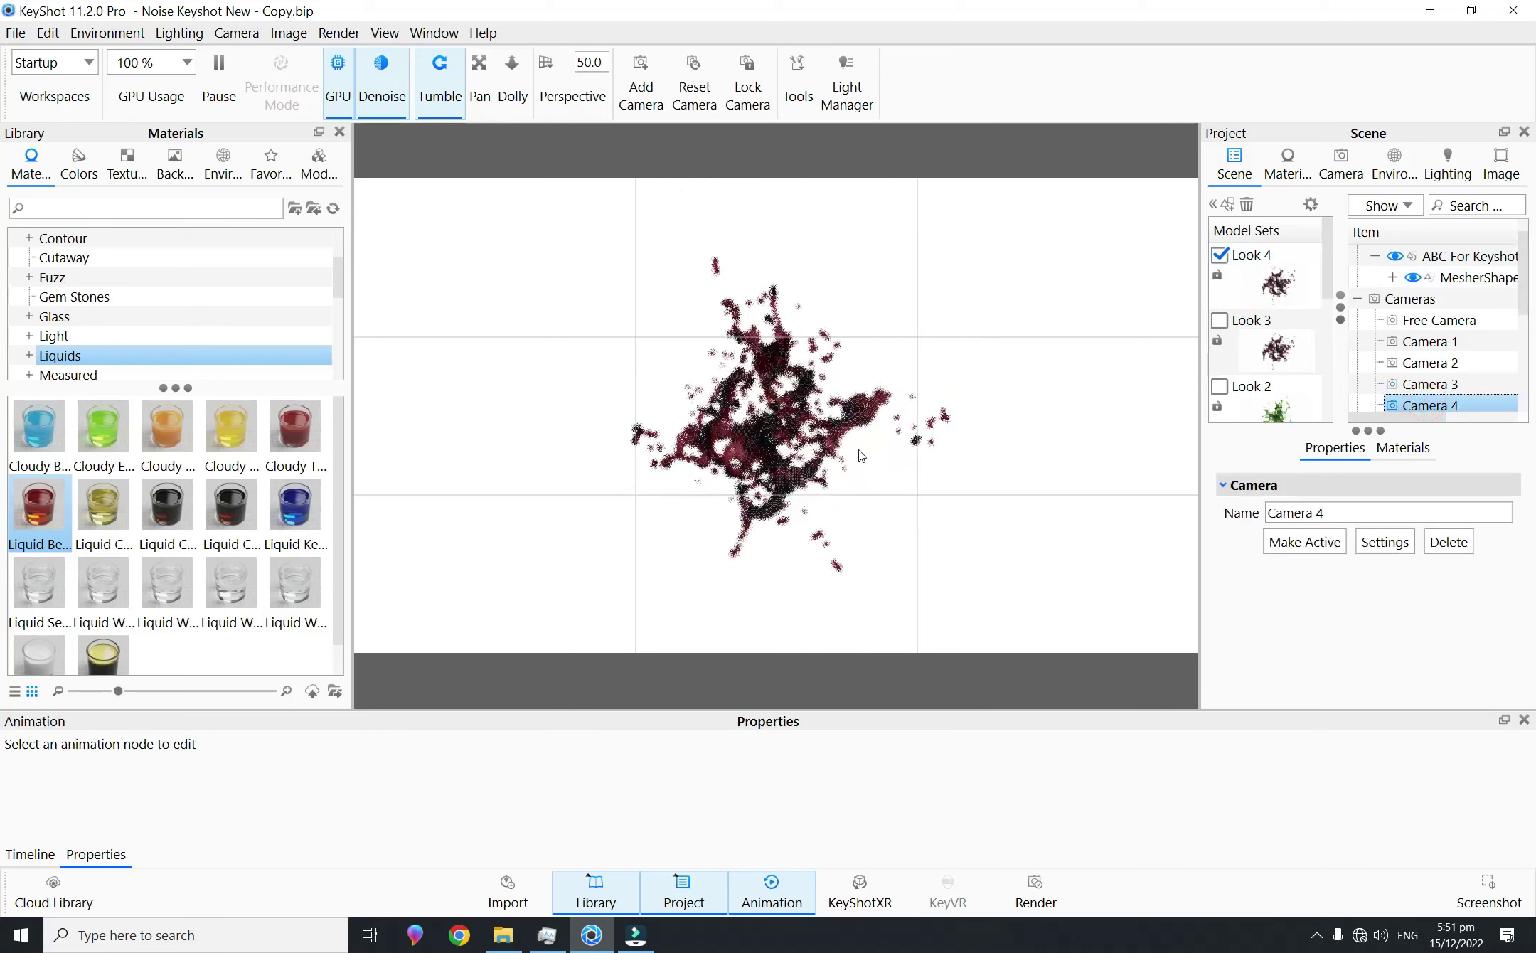
pyautogui.moveTo(967, 455)
pyautogui.mouseDown()
pyautogui.moveTo(932, 490)
pyautogui.moveTo(973, 489)
pyautogui.mouseUp()
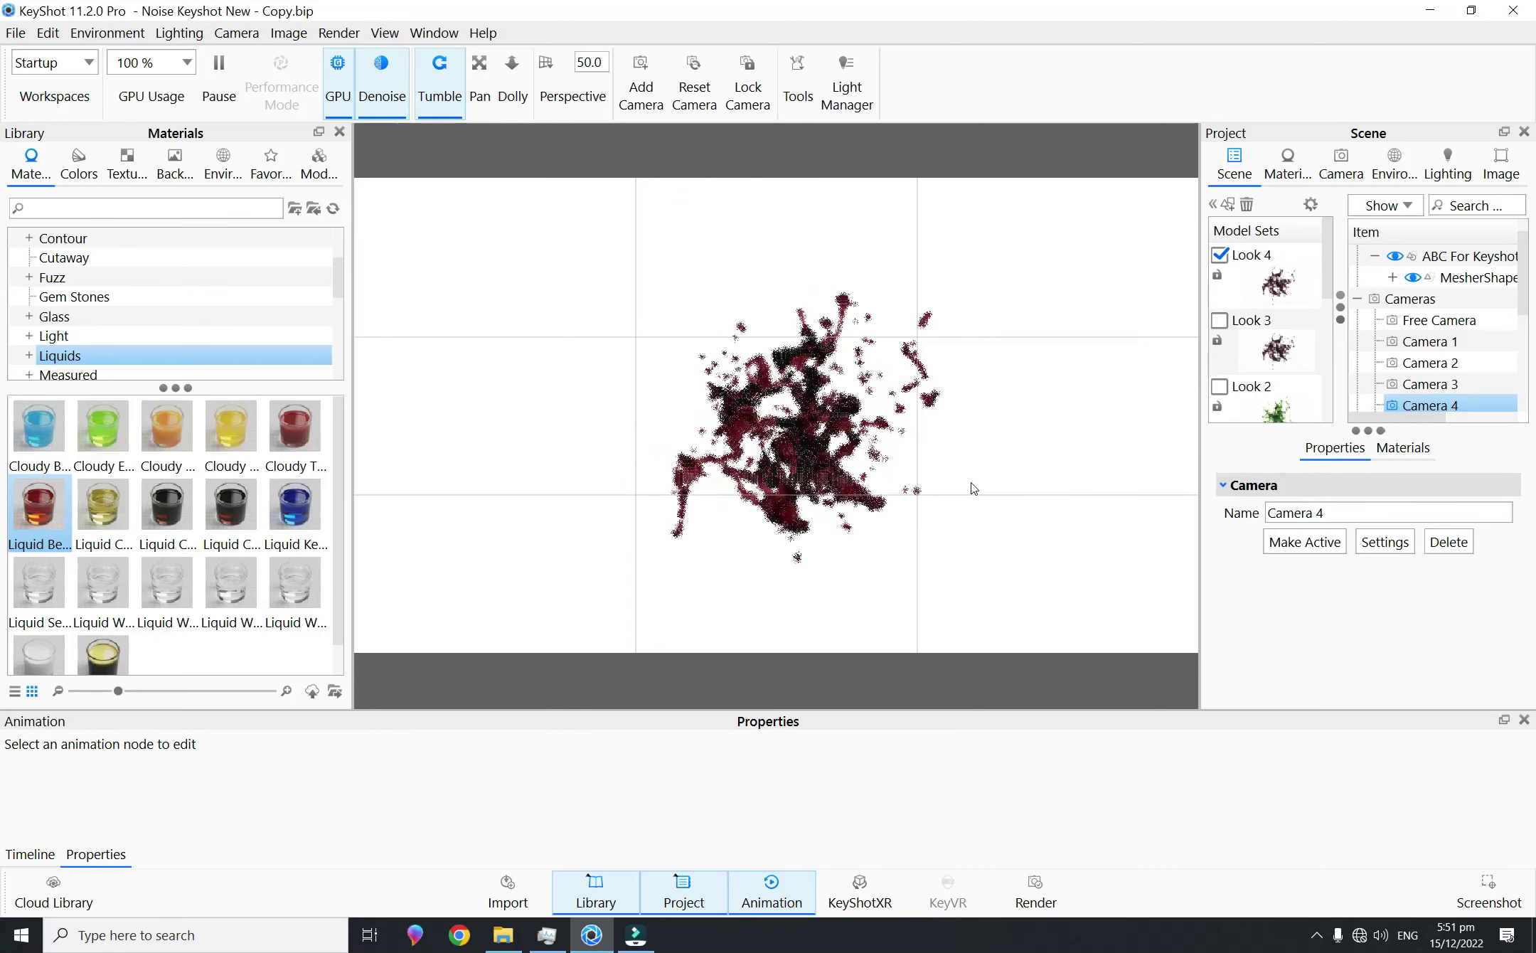
pyautogui.scroll(3, 807, 439)
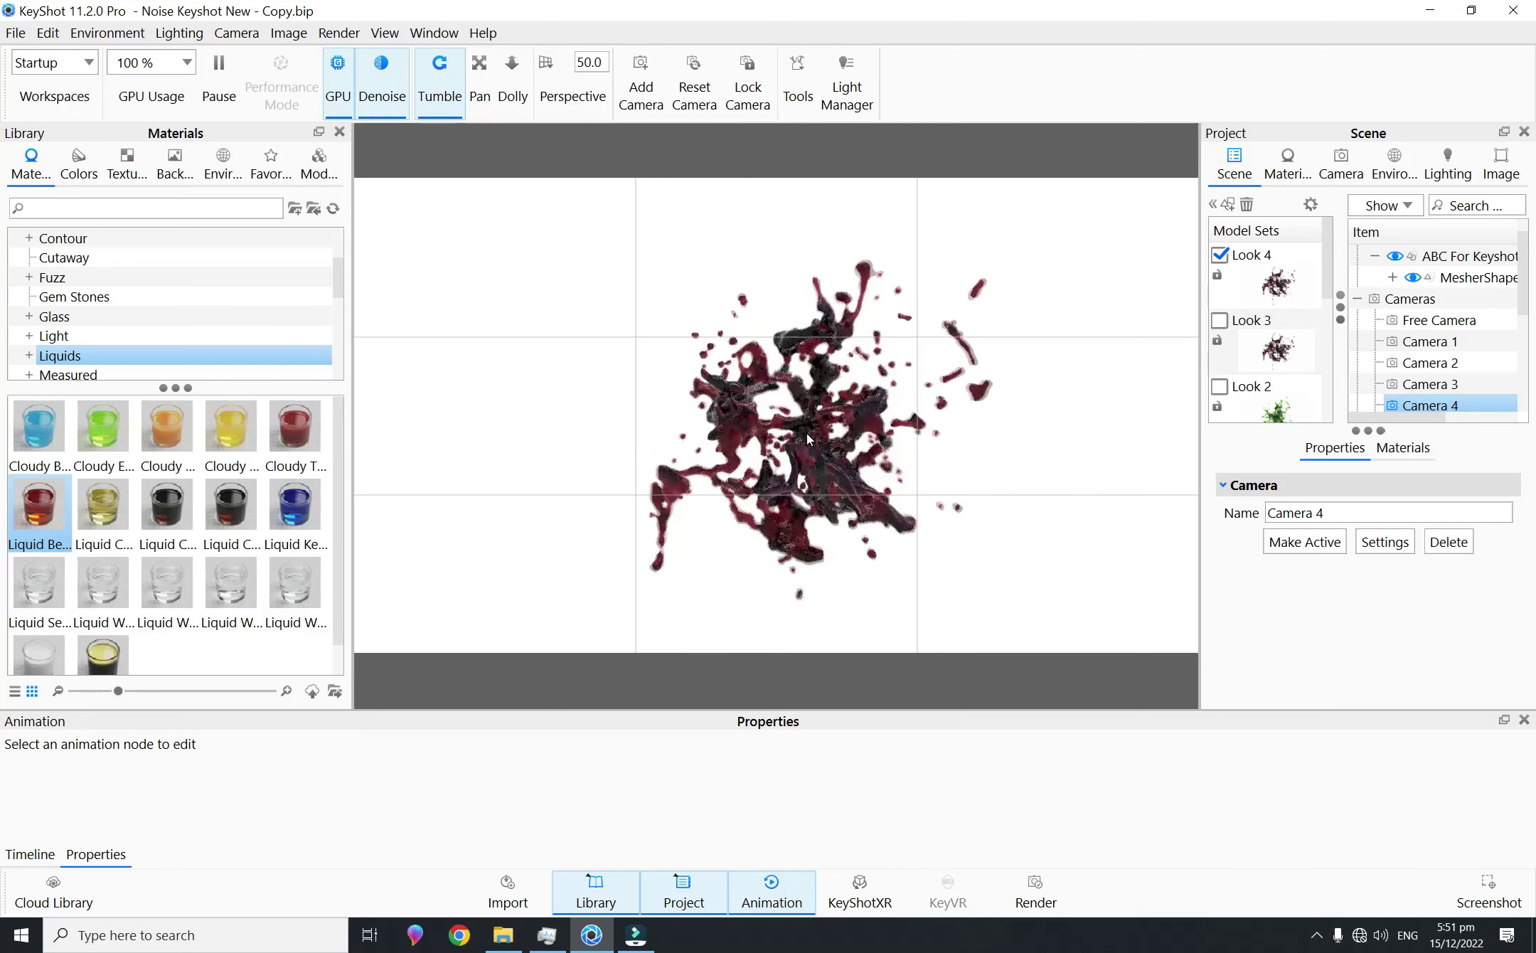
pyautogui.moveTo(986, 445); pyautogui.dragTo(951, 449)
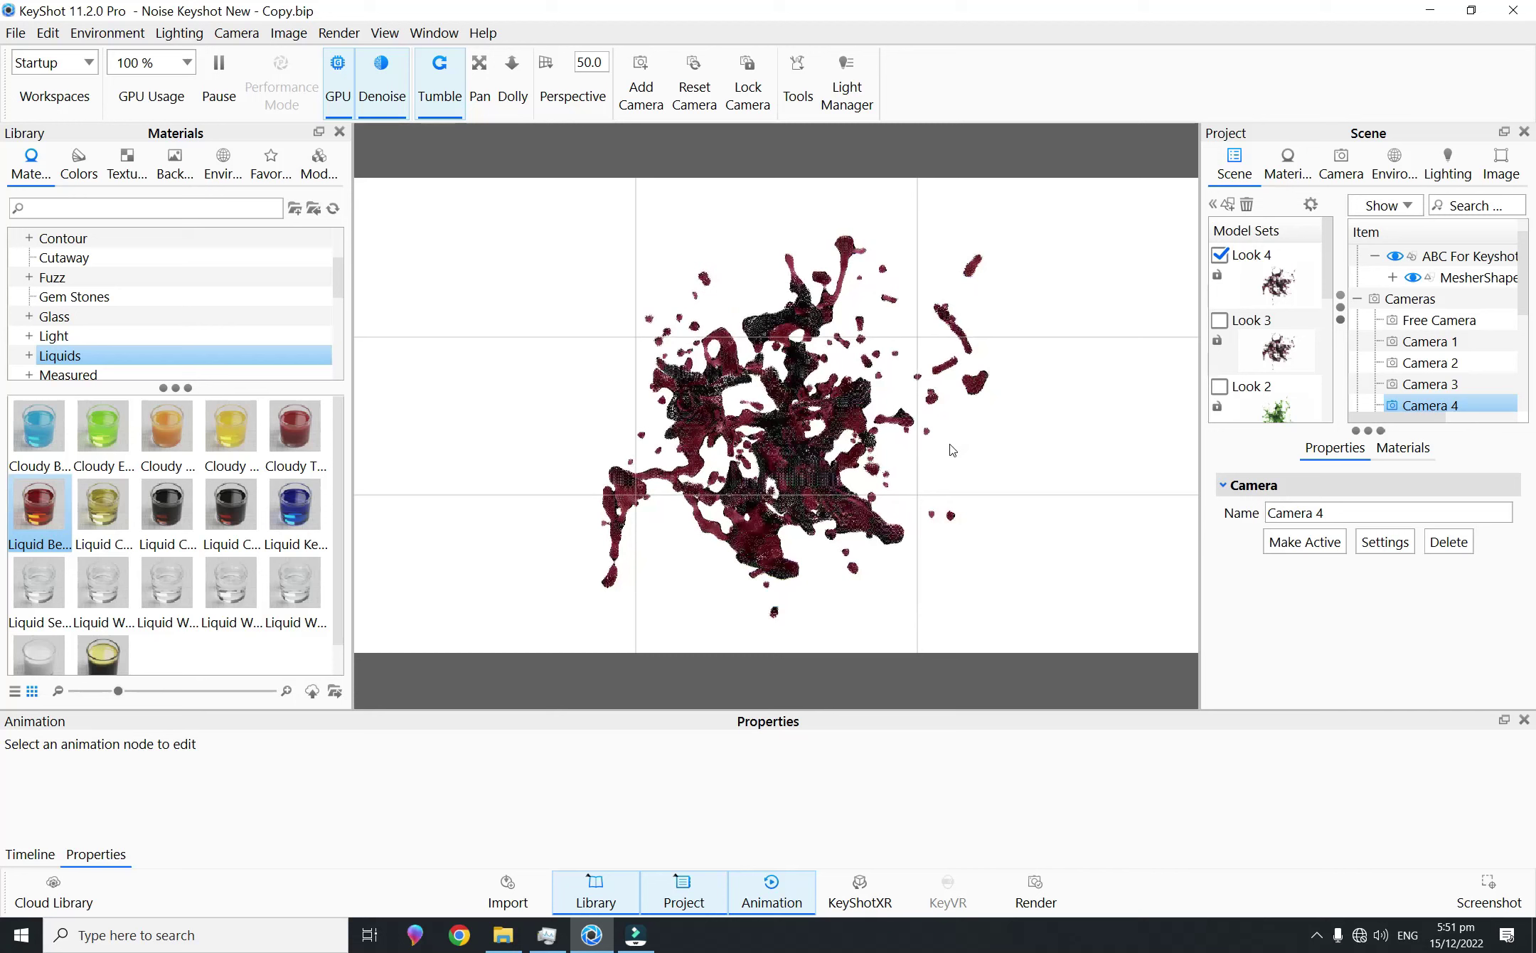
pyautogui.click(1340, 161)
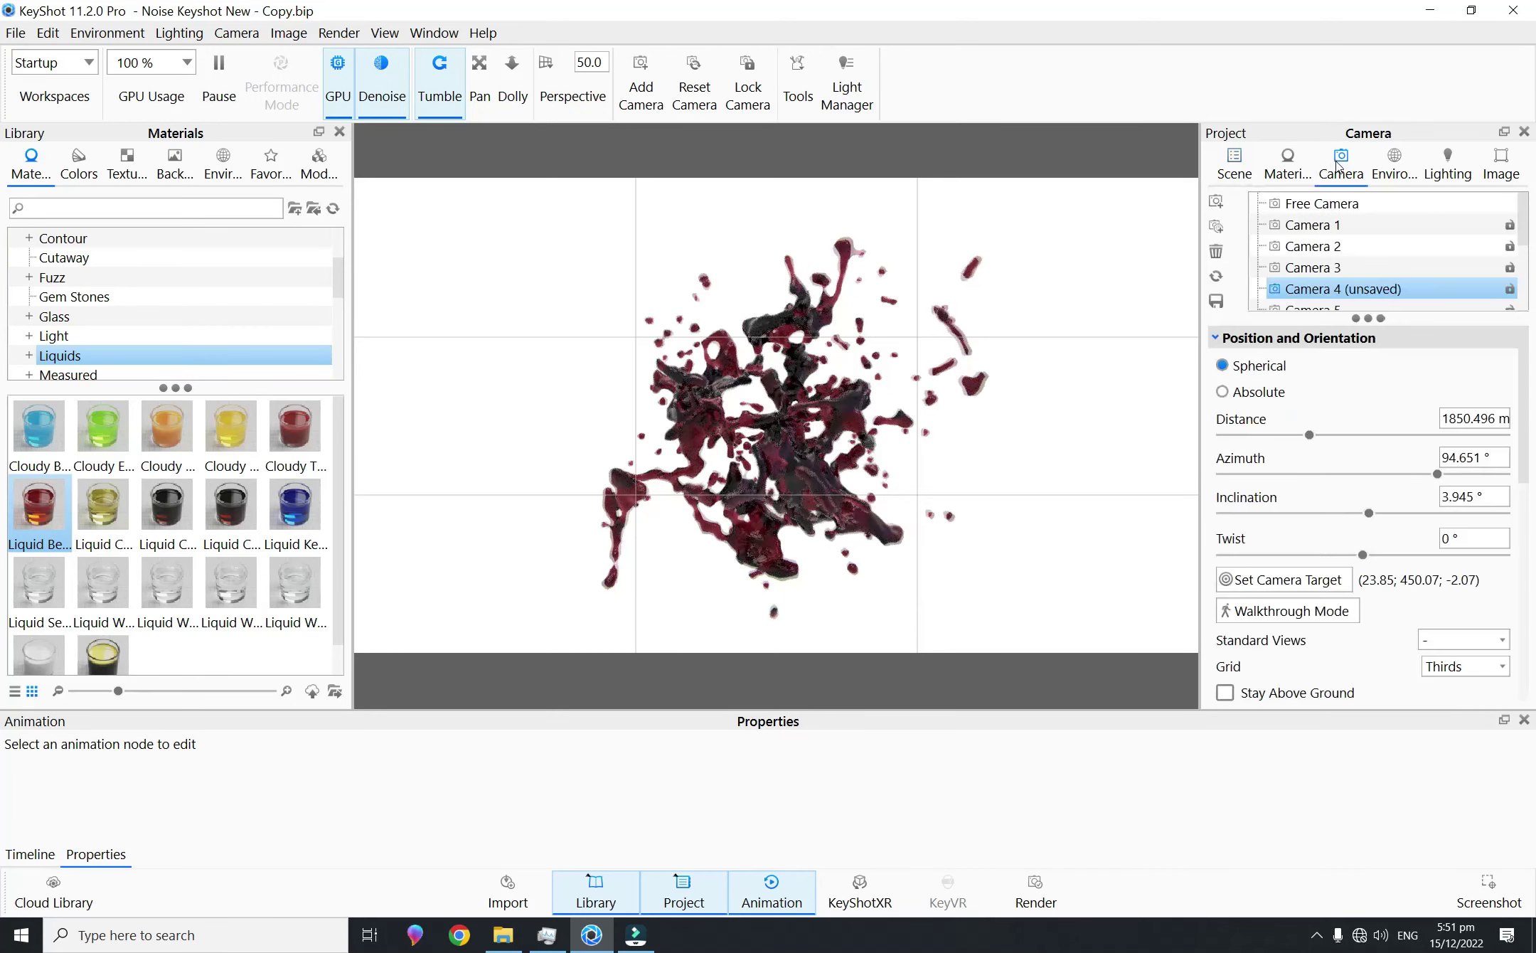
pyautogui.click(1216, 300)
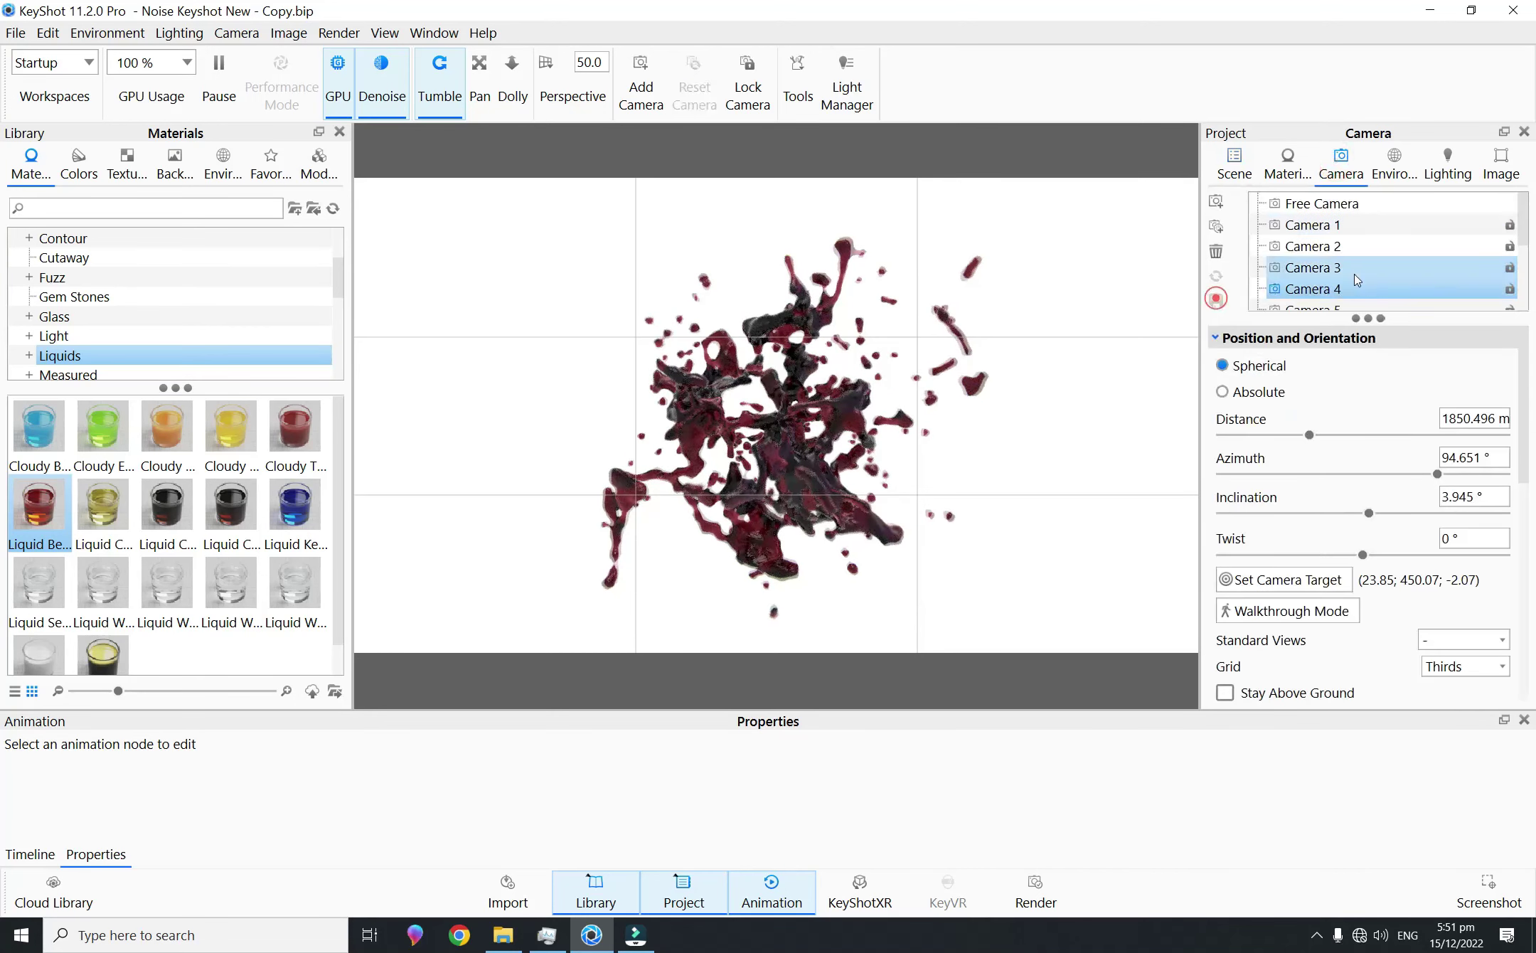
# Step: Set Camera 4's depth-of-field F-stop to 4 and pick its focal point near the splash's centre
pyautogui.scroll(-2, 1523, 483)
pyautogui.scroll(-5, 1523, 483)
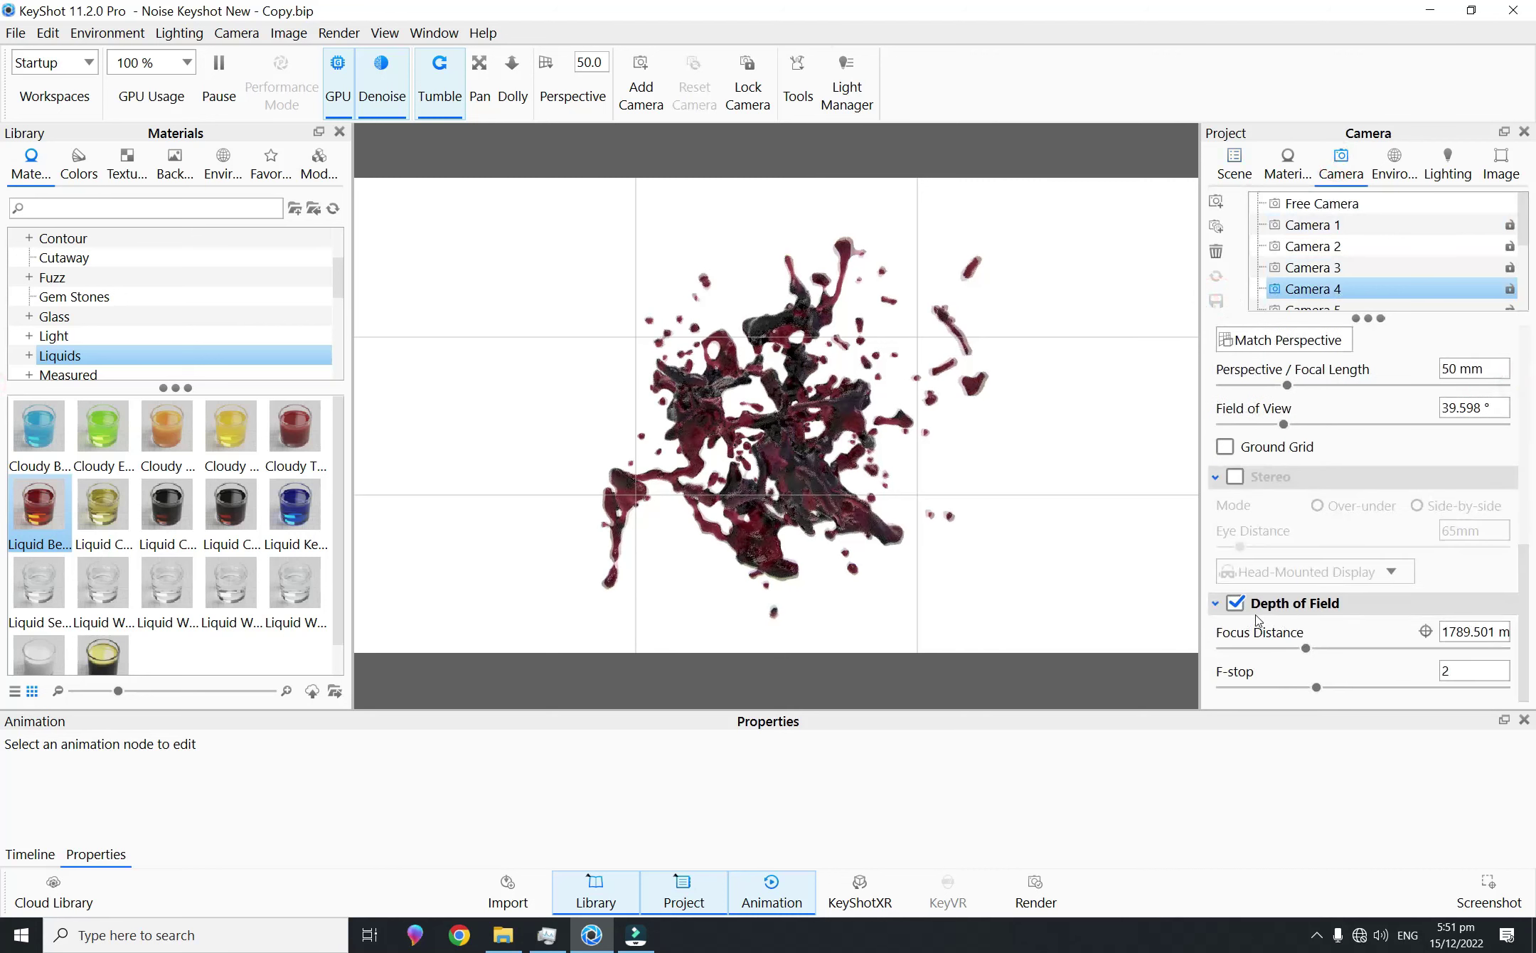
pyautogui.doubleClick(1479, 672)
pyautogui.write('4')
pyautogui.press('Return')
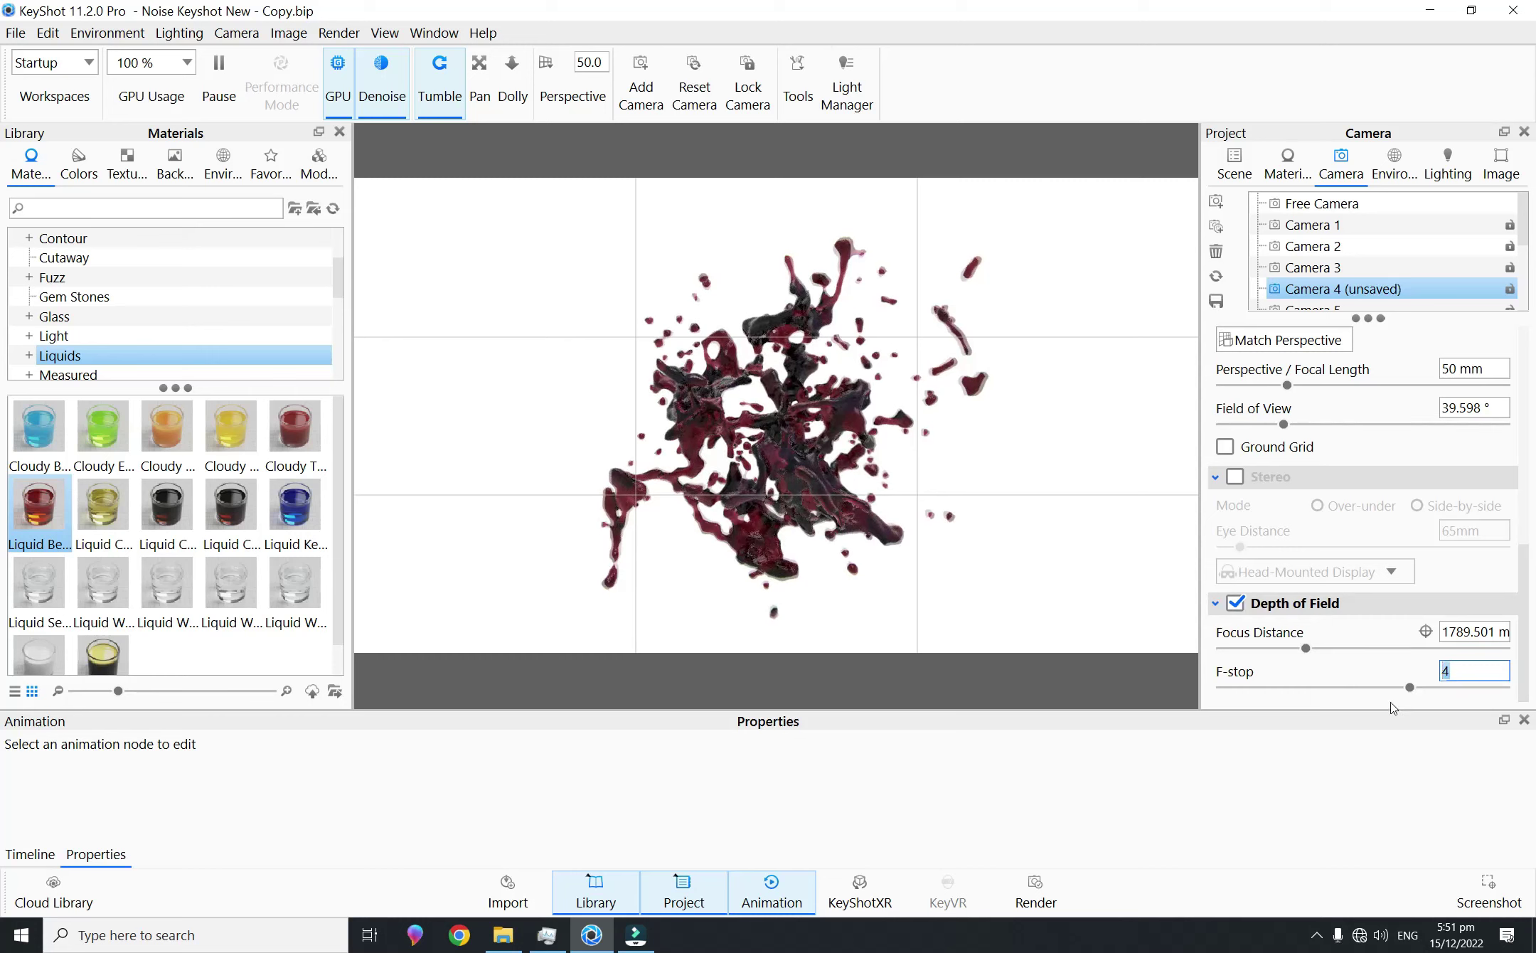
pyautogui.click(1425, 632)
pyautogui.click(791, 448)
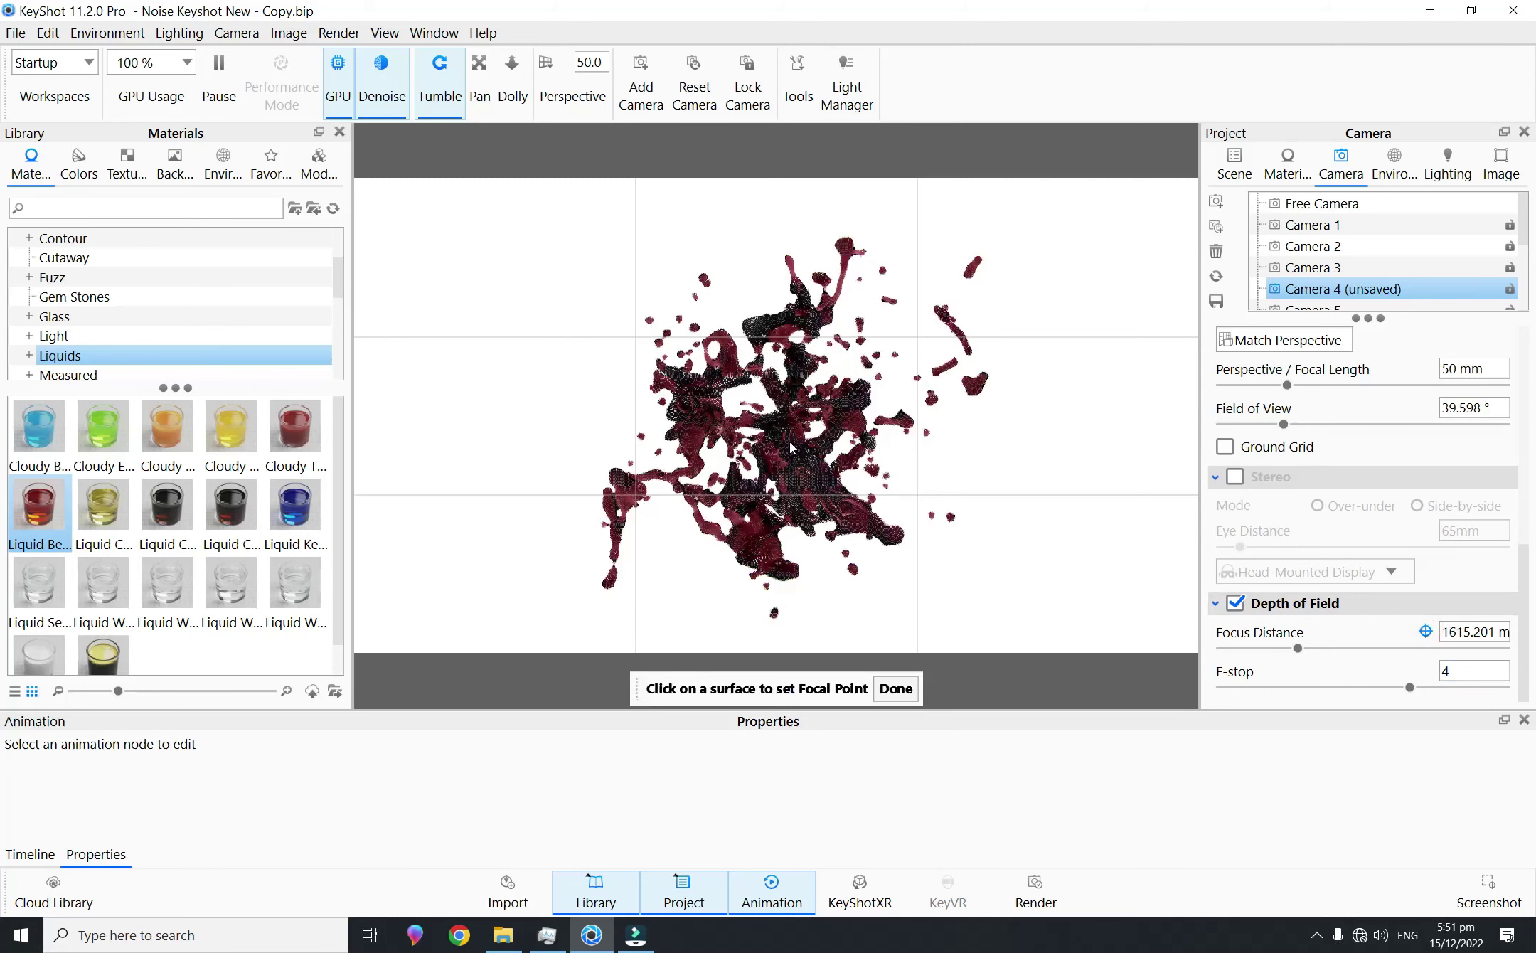
pyautogui.click(895, 690)
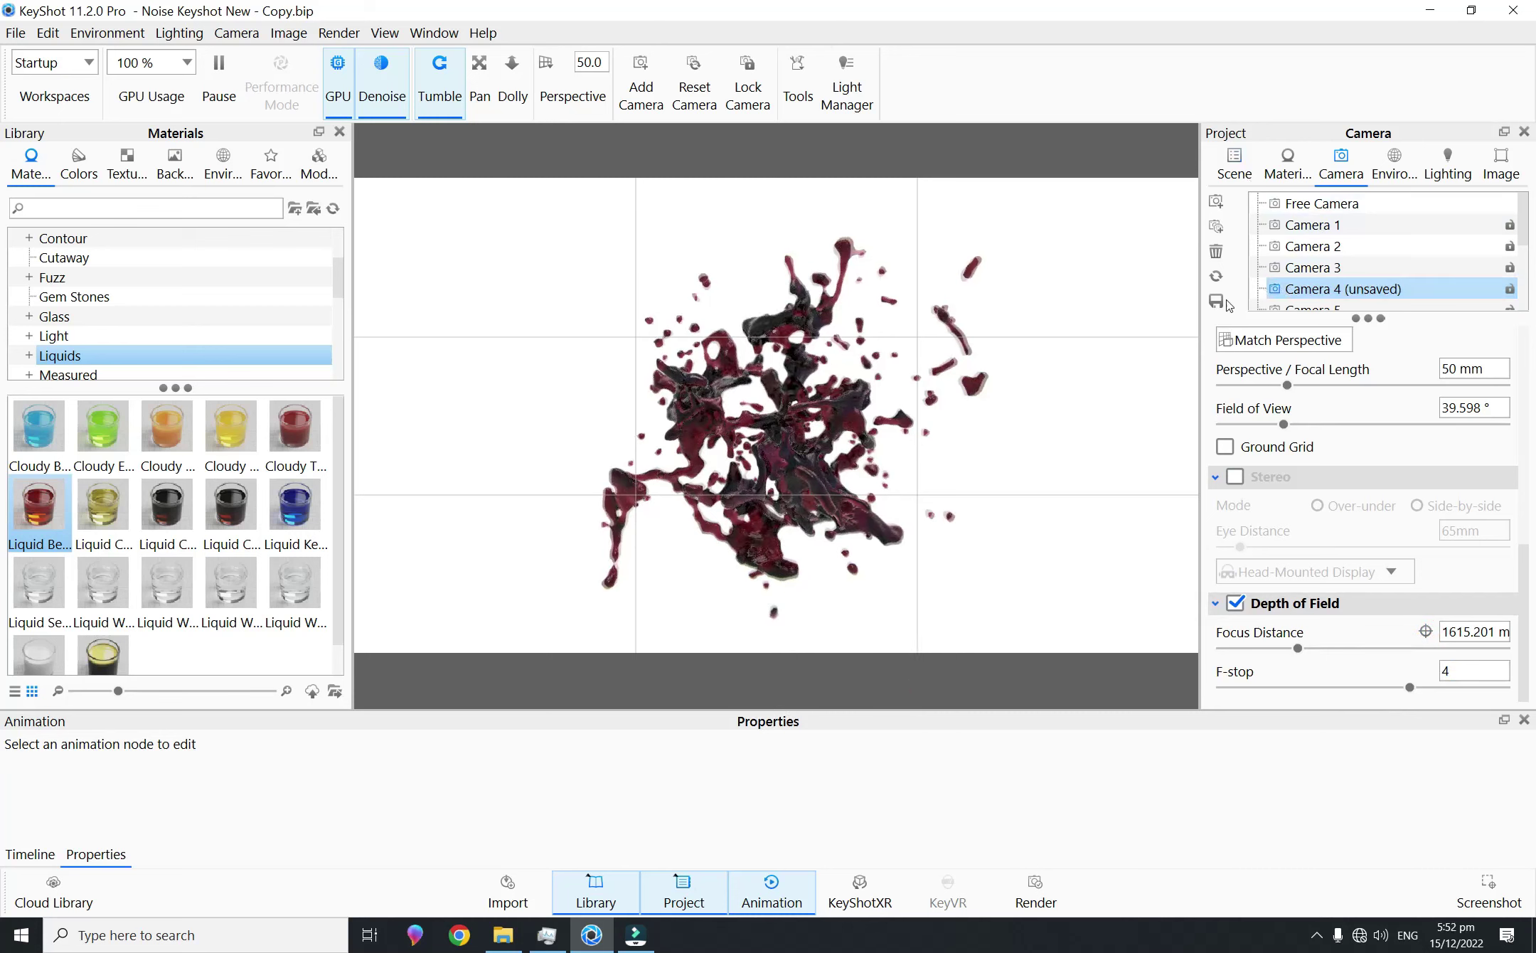
# Step: Render Look 4's thumbnail from the new Camera 4 view
pyautogui.click(1234, 158)
pyautogui.click(1277, 280)
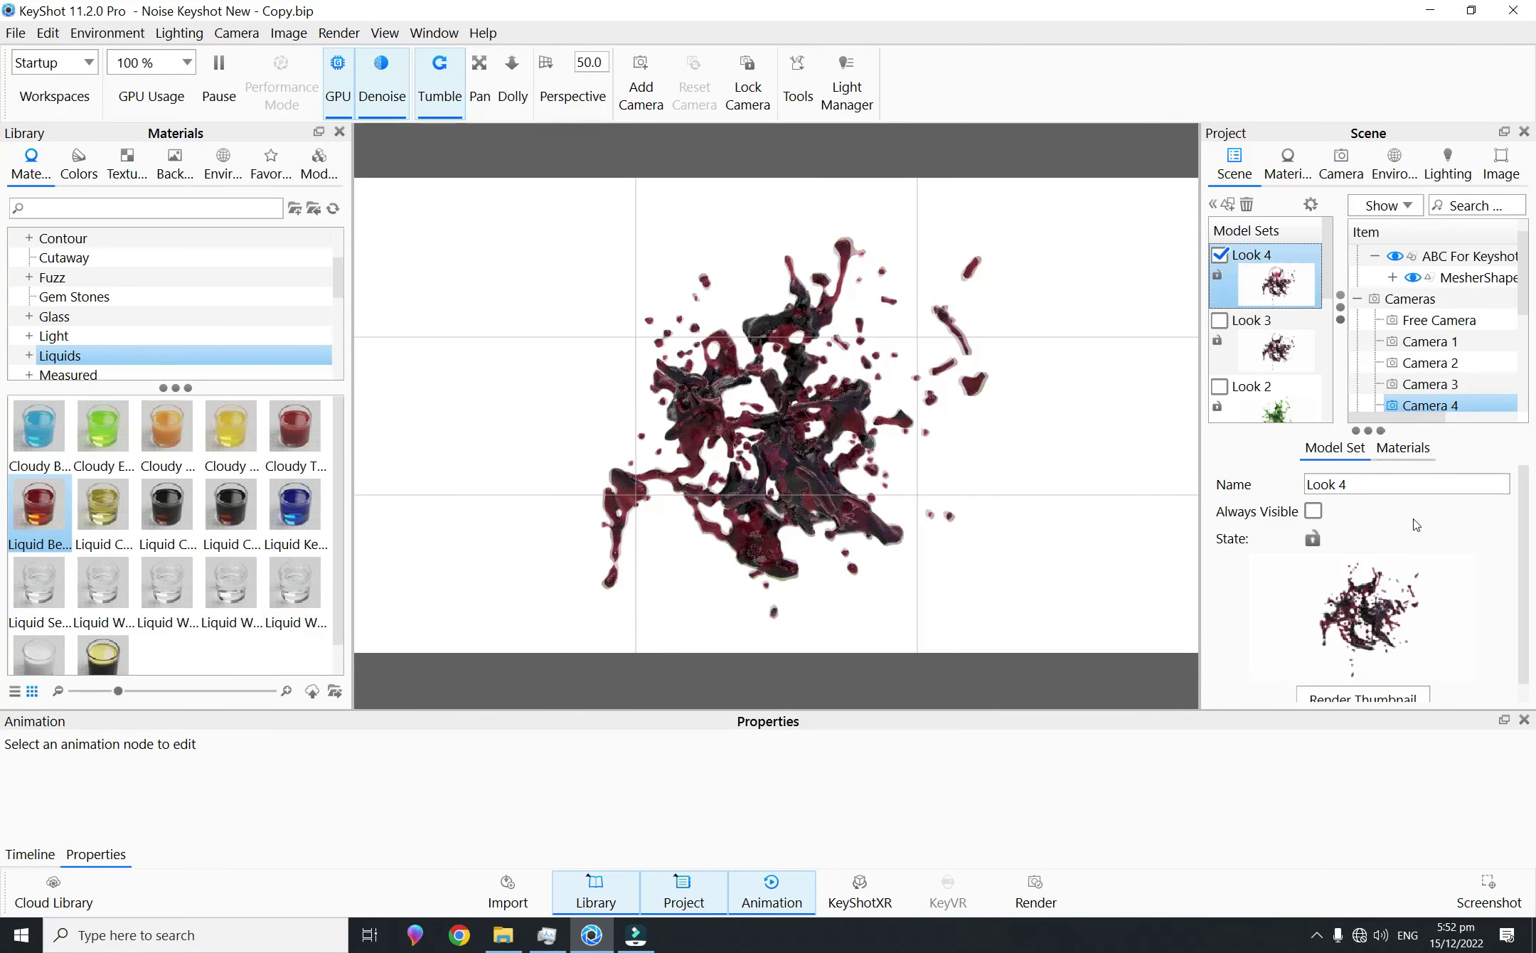
pyautogui.click(1357, 694)
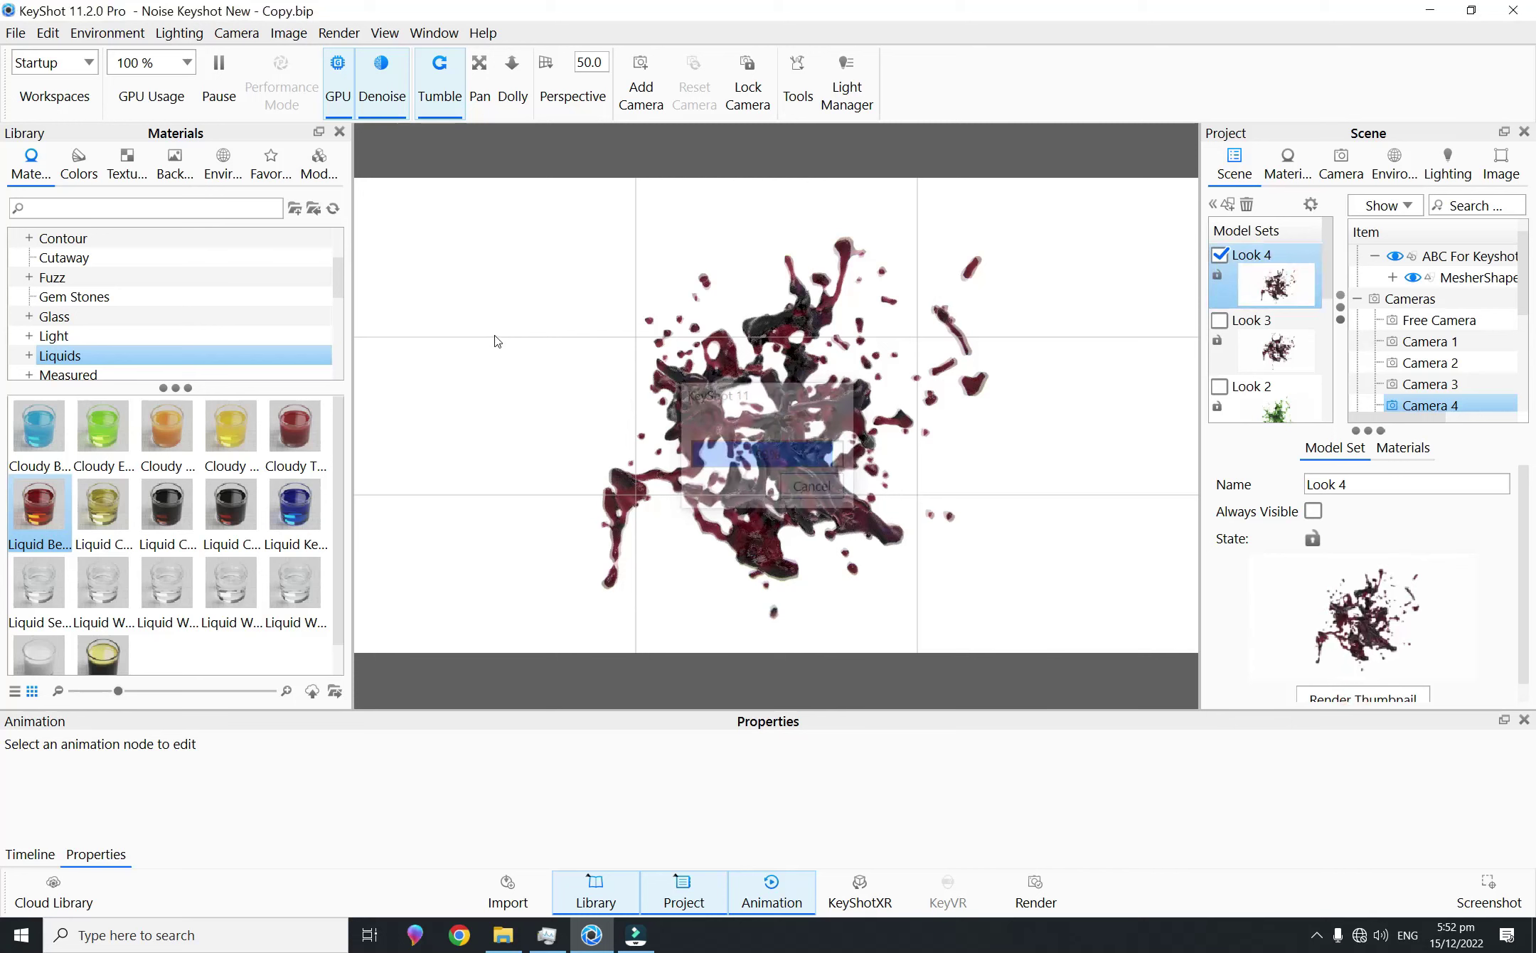
# Step: Save the scene file
pyautogui.click(16, 33)
pyautogui.press('Escape')
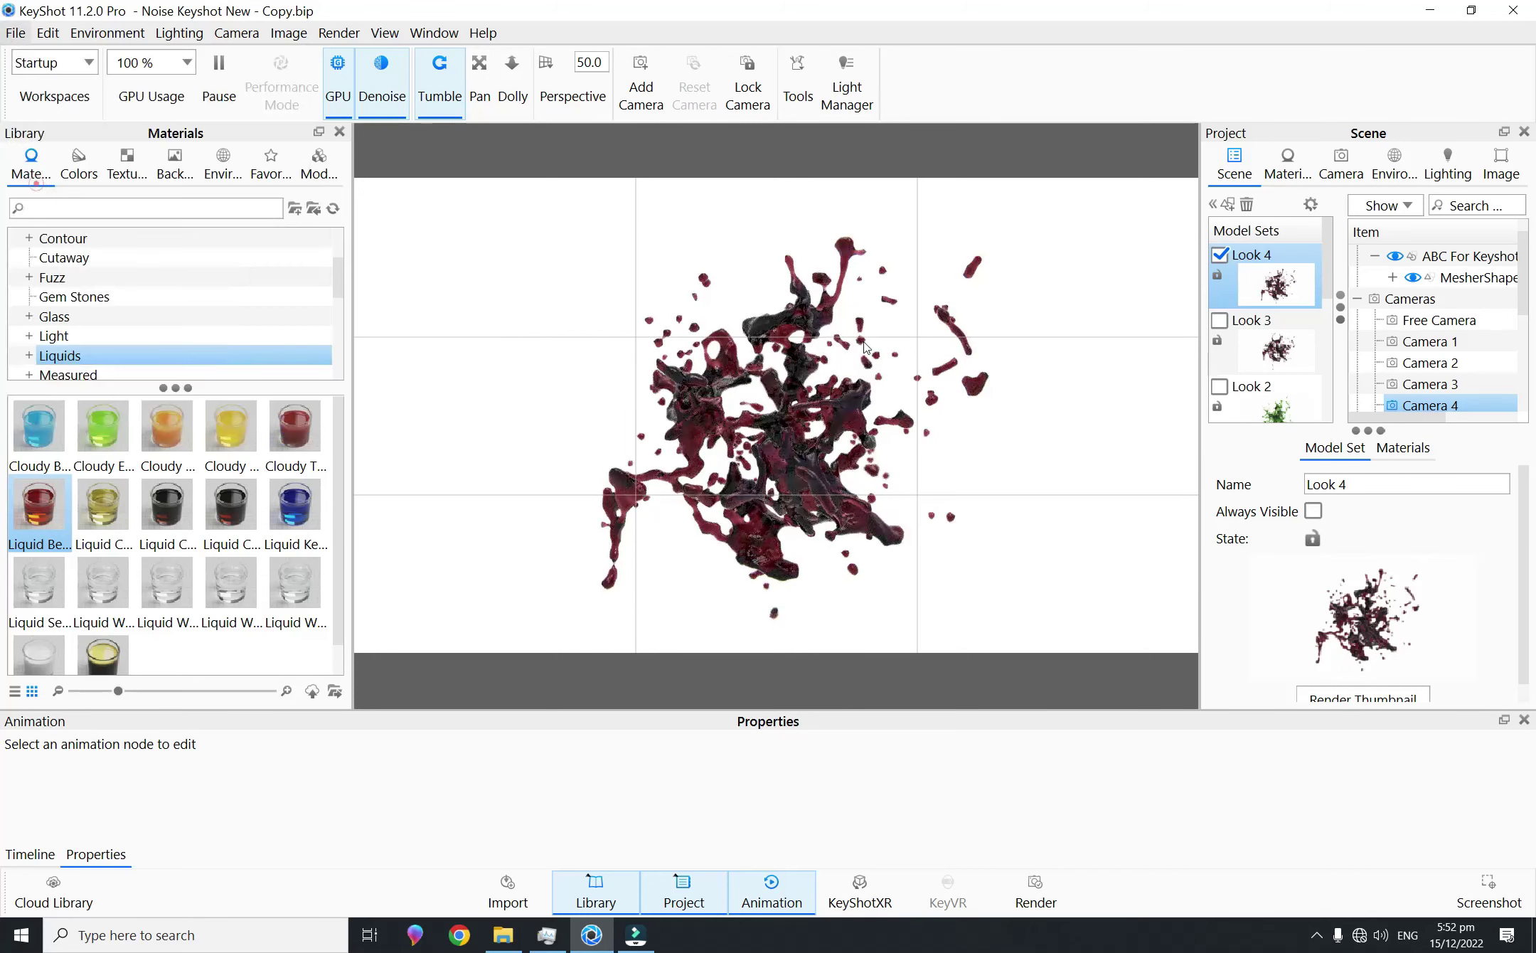
pyautogui.click(218, 71)
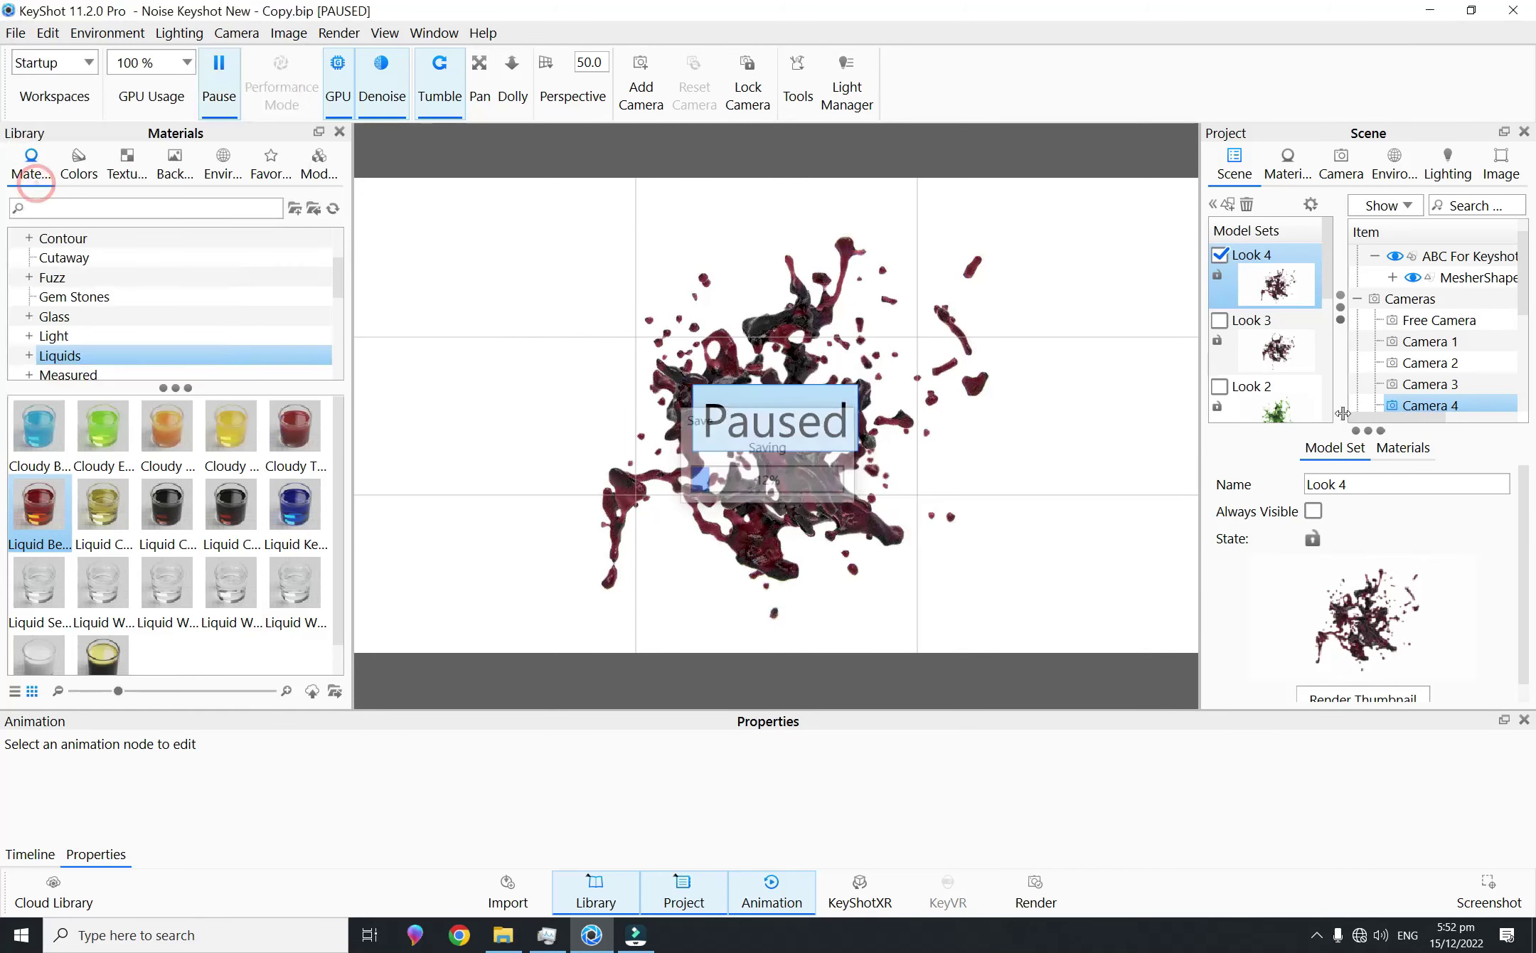
# Step: Add a model set named Look 5 cloned from Look 4 and switch to Camera 5
pyautogui.click(1228, 204)
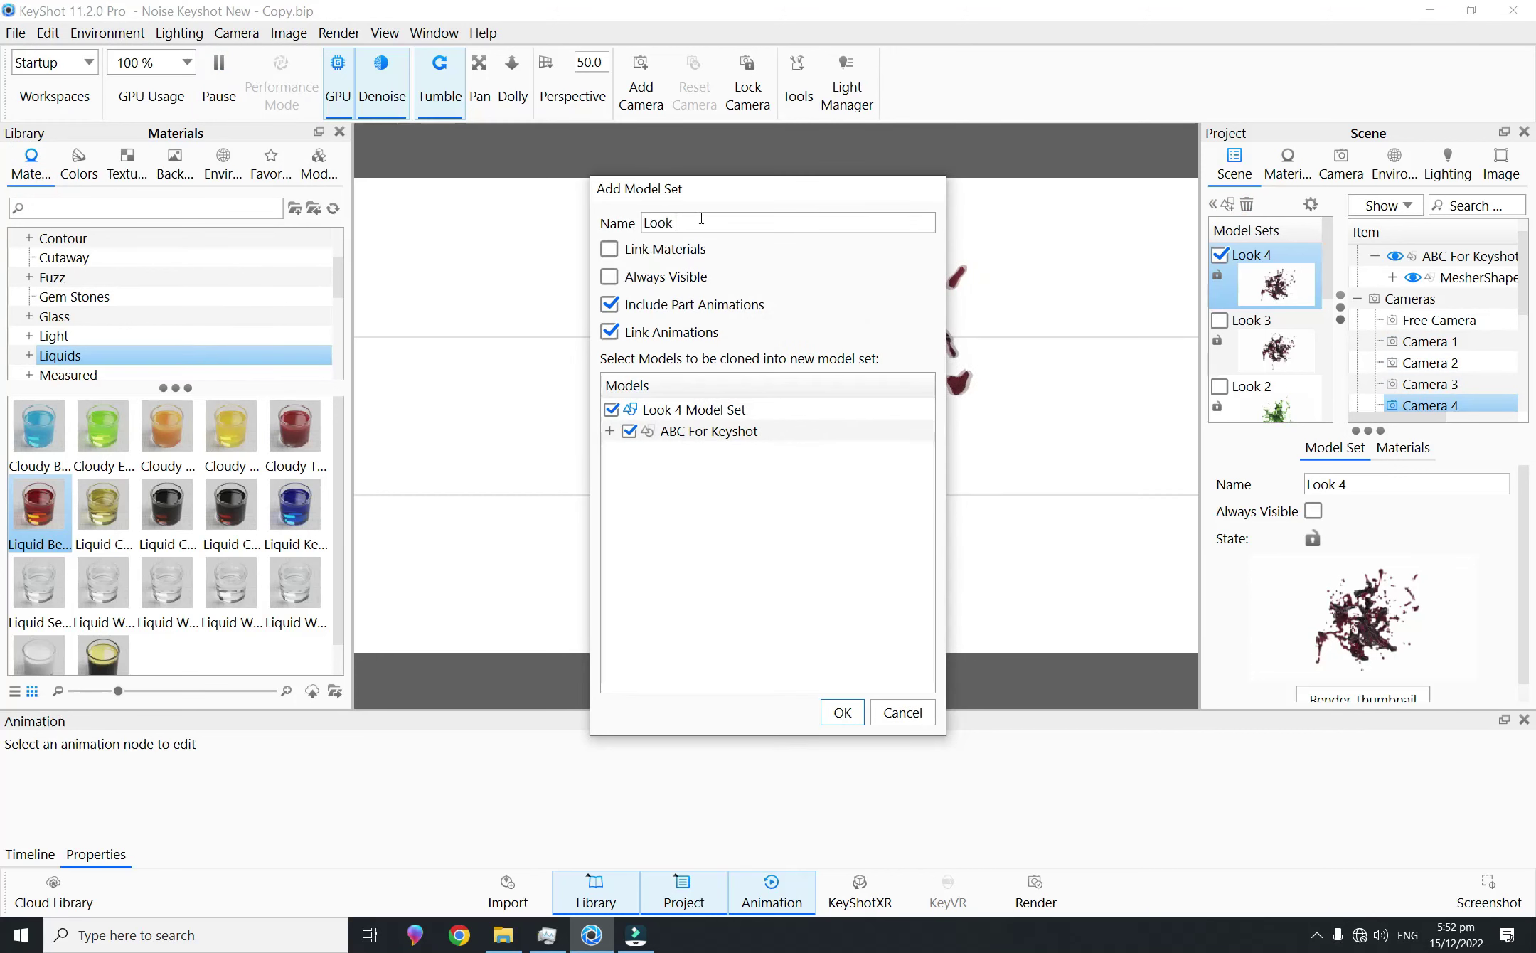
pyautogui.press('Return')
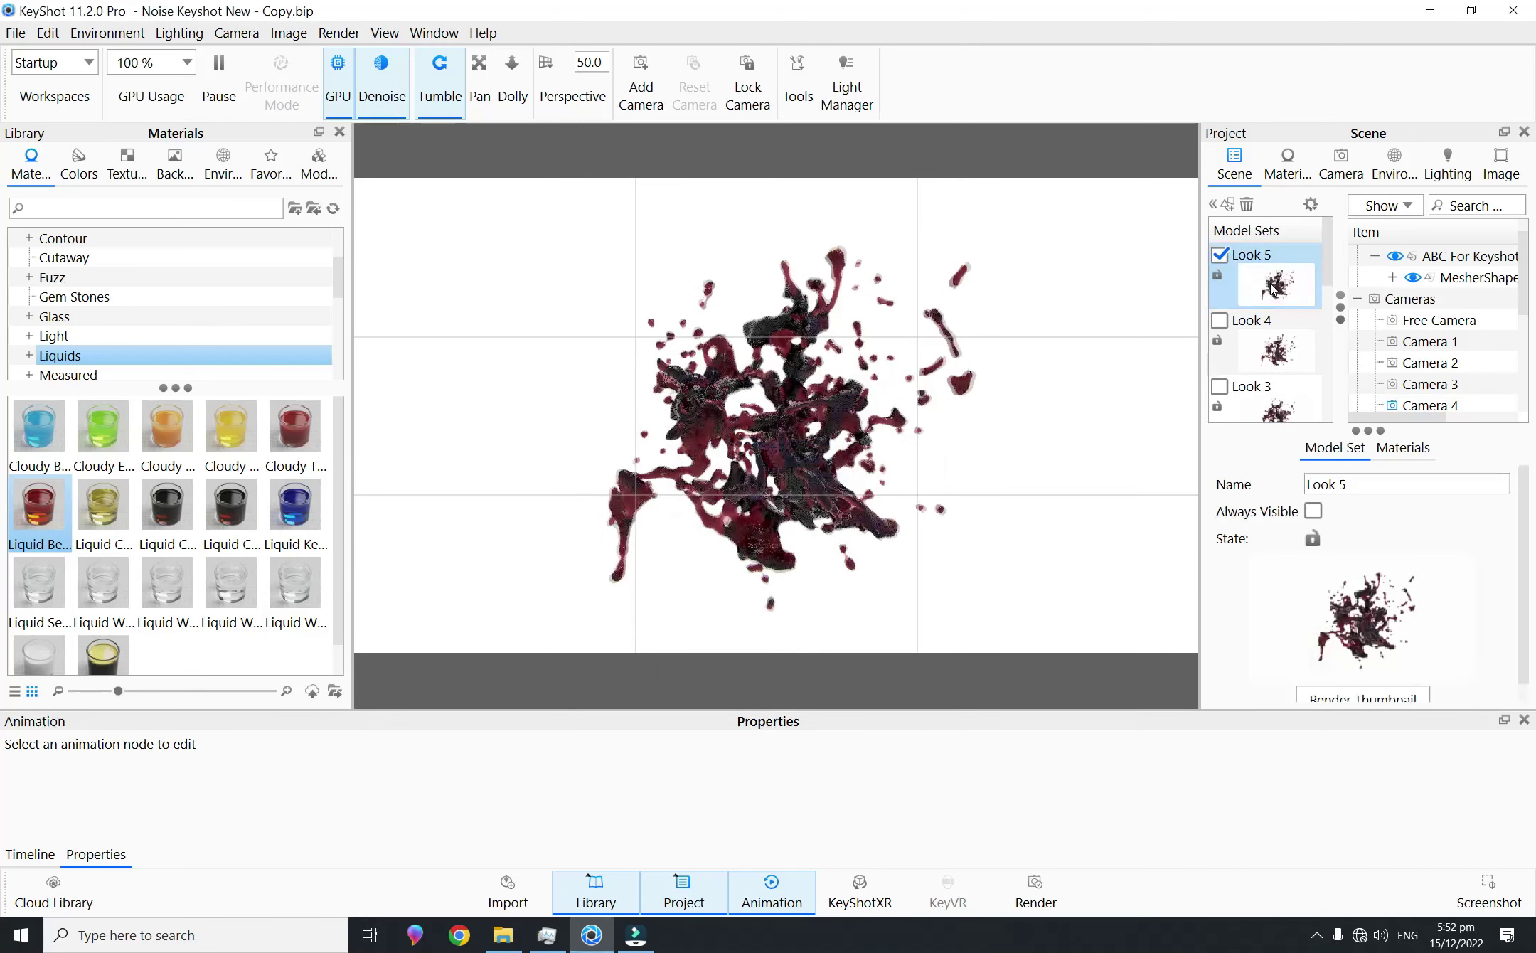
pyautogui.click(1340, 160)
pyautogui.scroll(-2, 1390, 274)
pyautogui.scroll(1, 1362, 270)
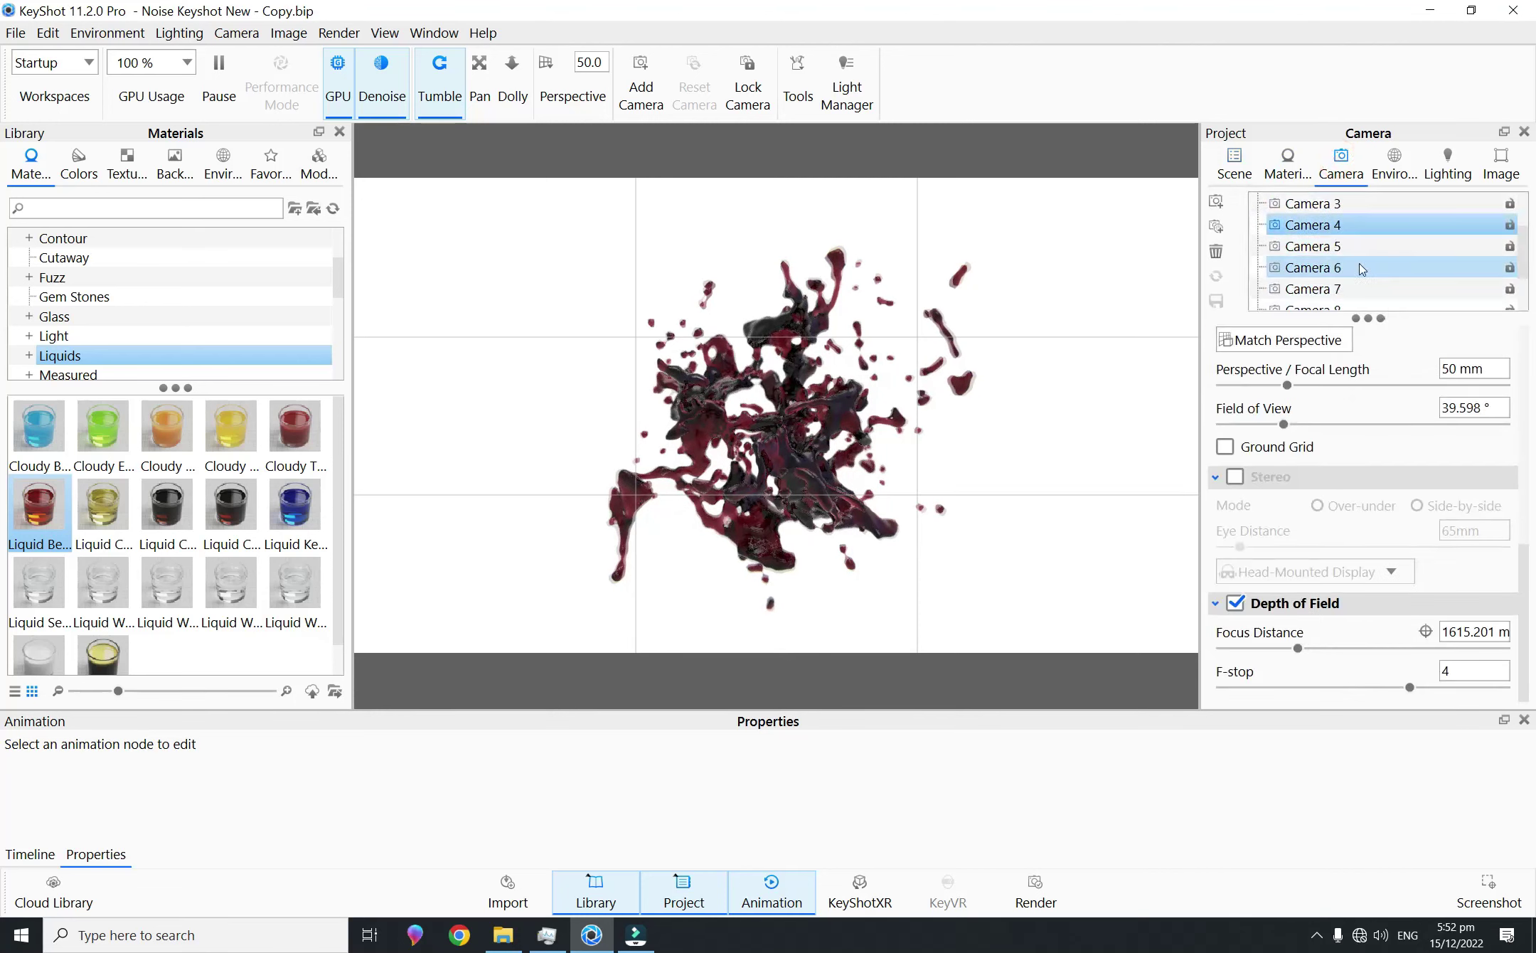
pyautogui.click(1350, 246)
# Step: Orbit Camera 5 to a new angle on the splash and set its focal length to about 59.7 mm
pyautogui.moveTo(672, 445); pyautogui.dragTo(890, 493)
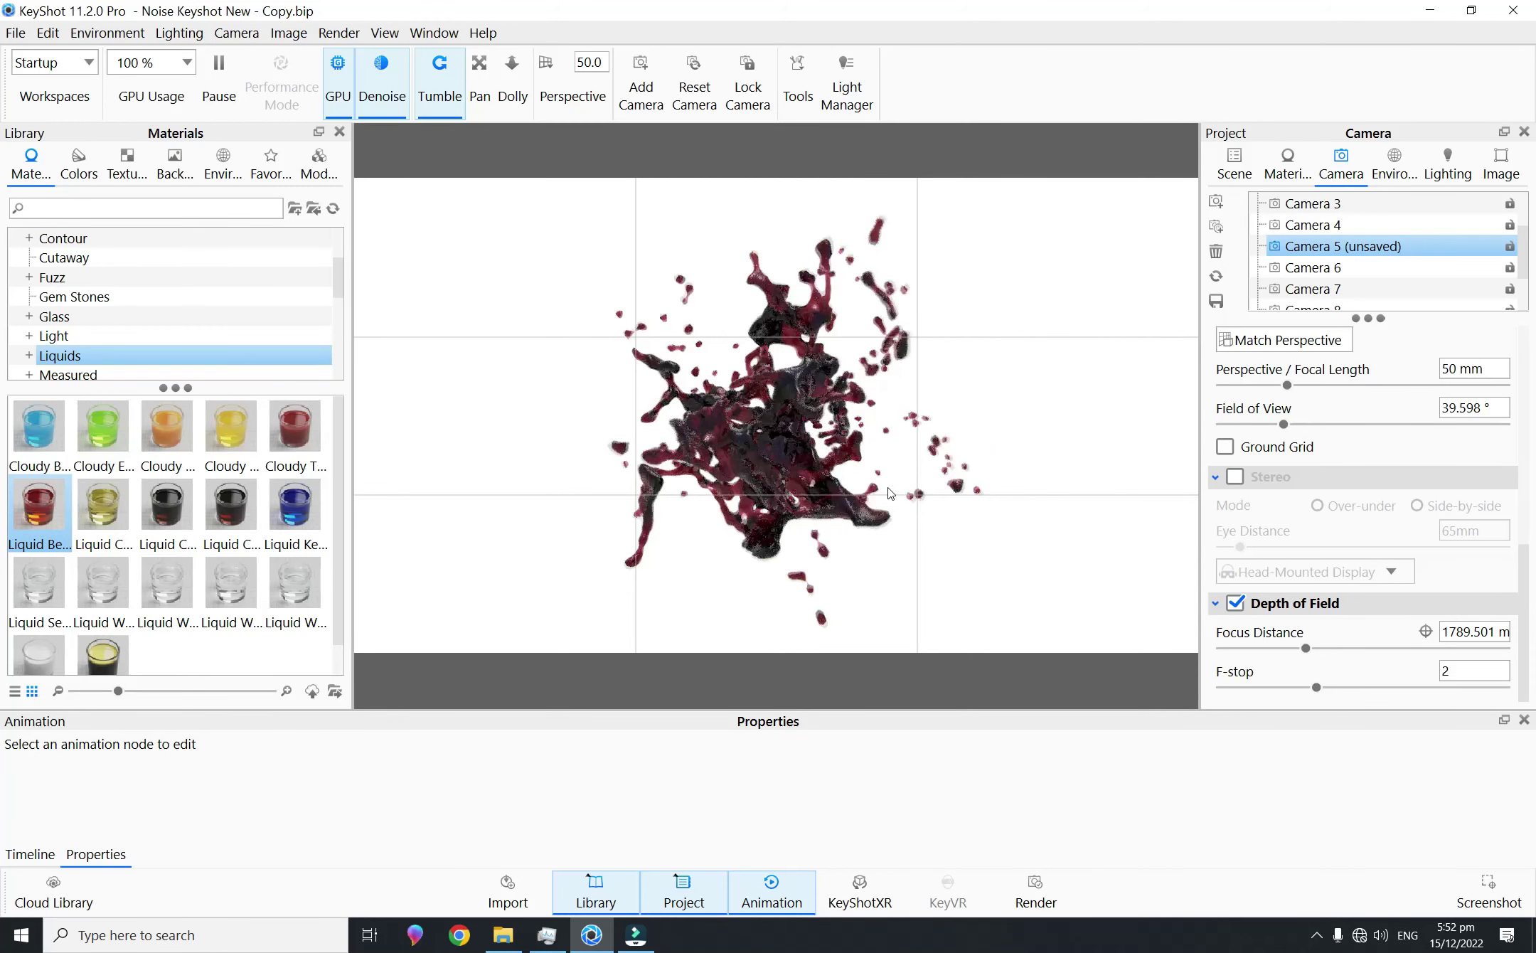
pyautogui.scroll(1, 888, 493)
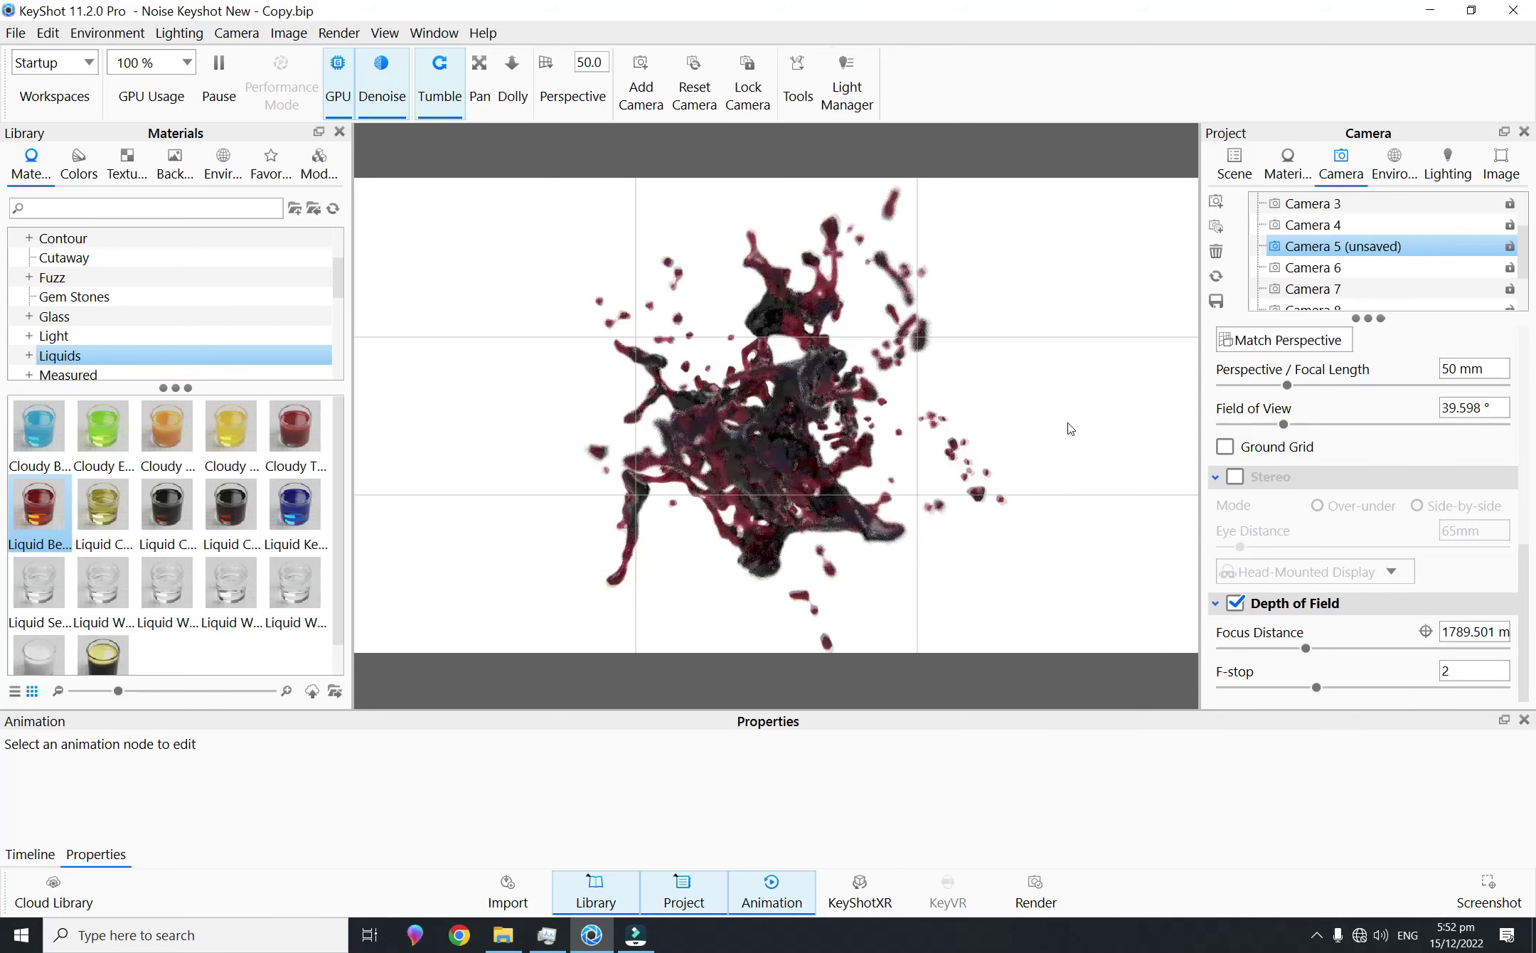
pyautogui.moveTo(1286, 385); pyautogui.dragTo(1274, 427)
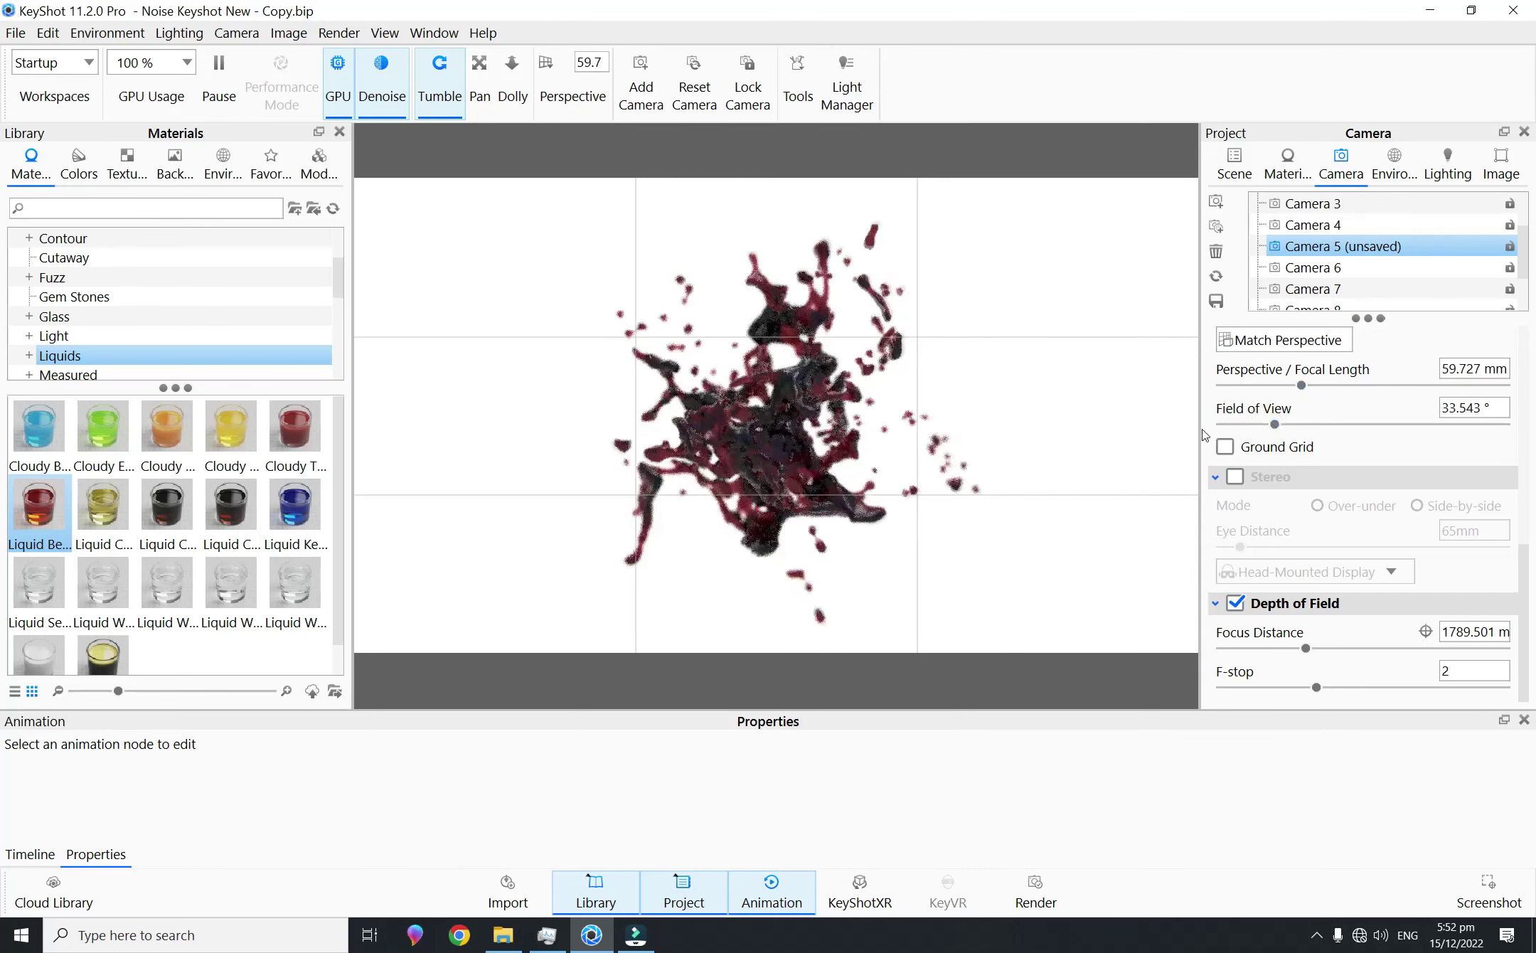
# Step: Set Camera 5's F-stop to 6 and pick its focal point near the splash's centre
pyautogui.click(1424, 631)
pyautogui.click(950, 496)
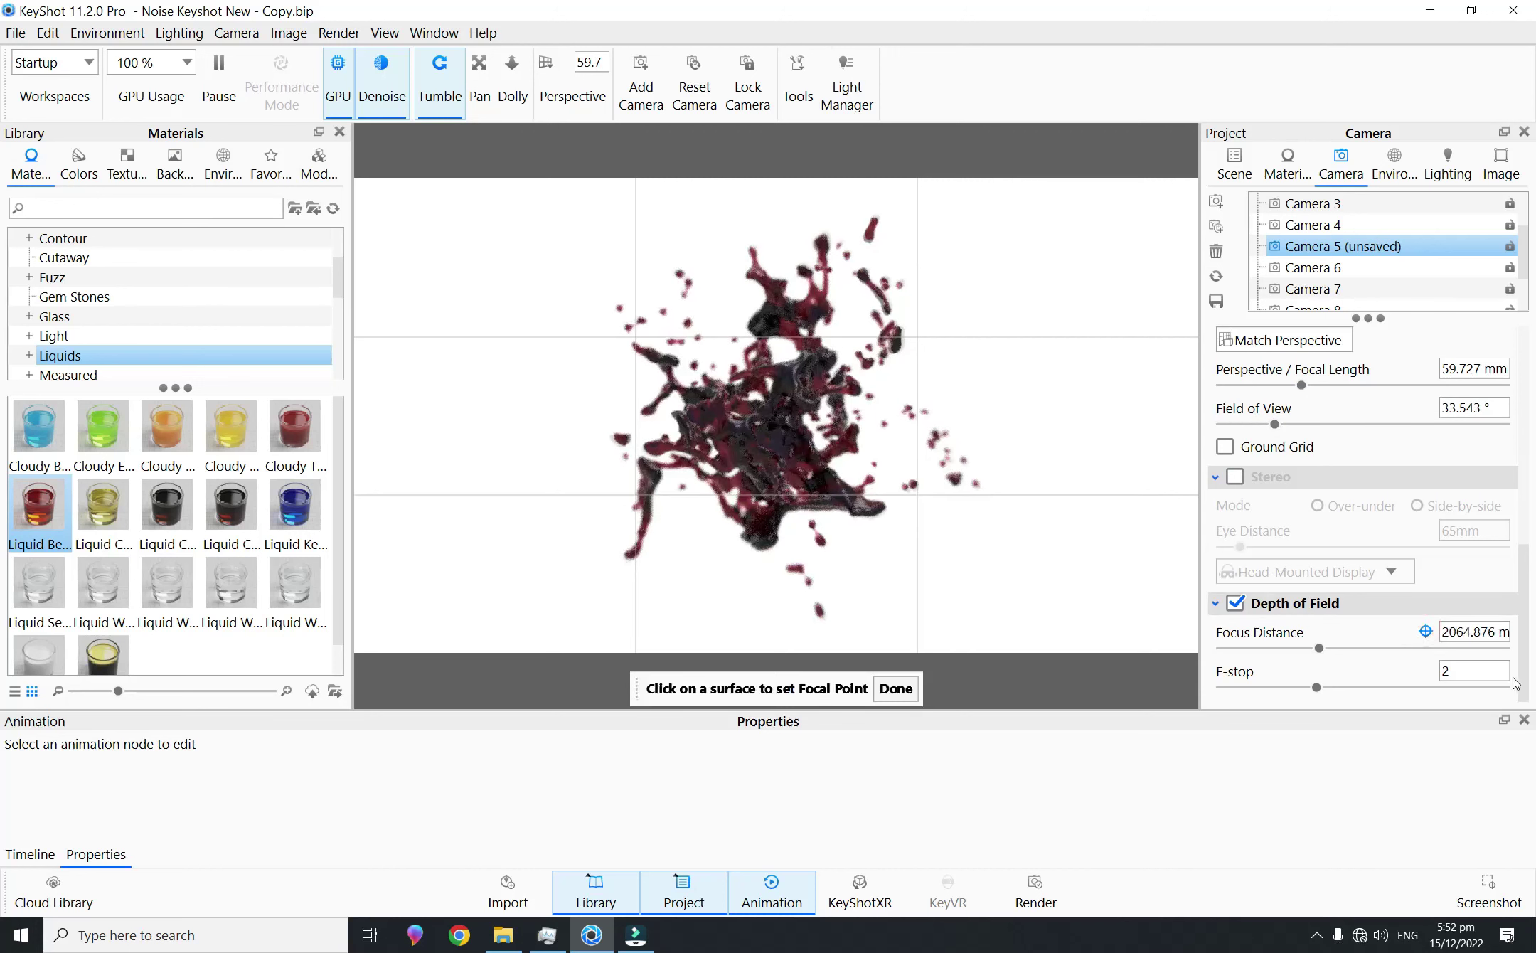
pyautogui.click(1471, 670)
pyautogui.write('6')
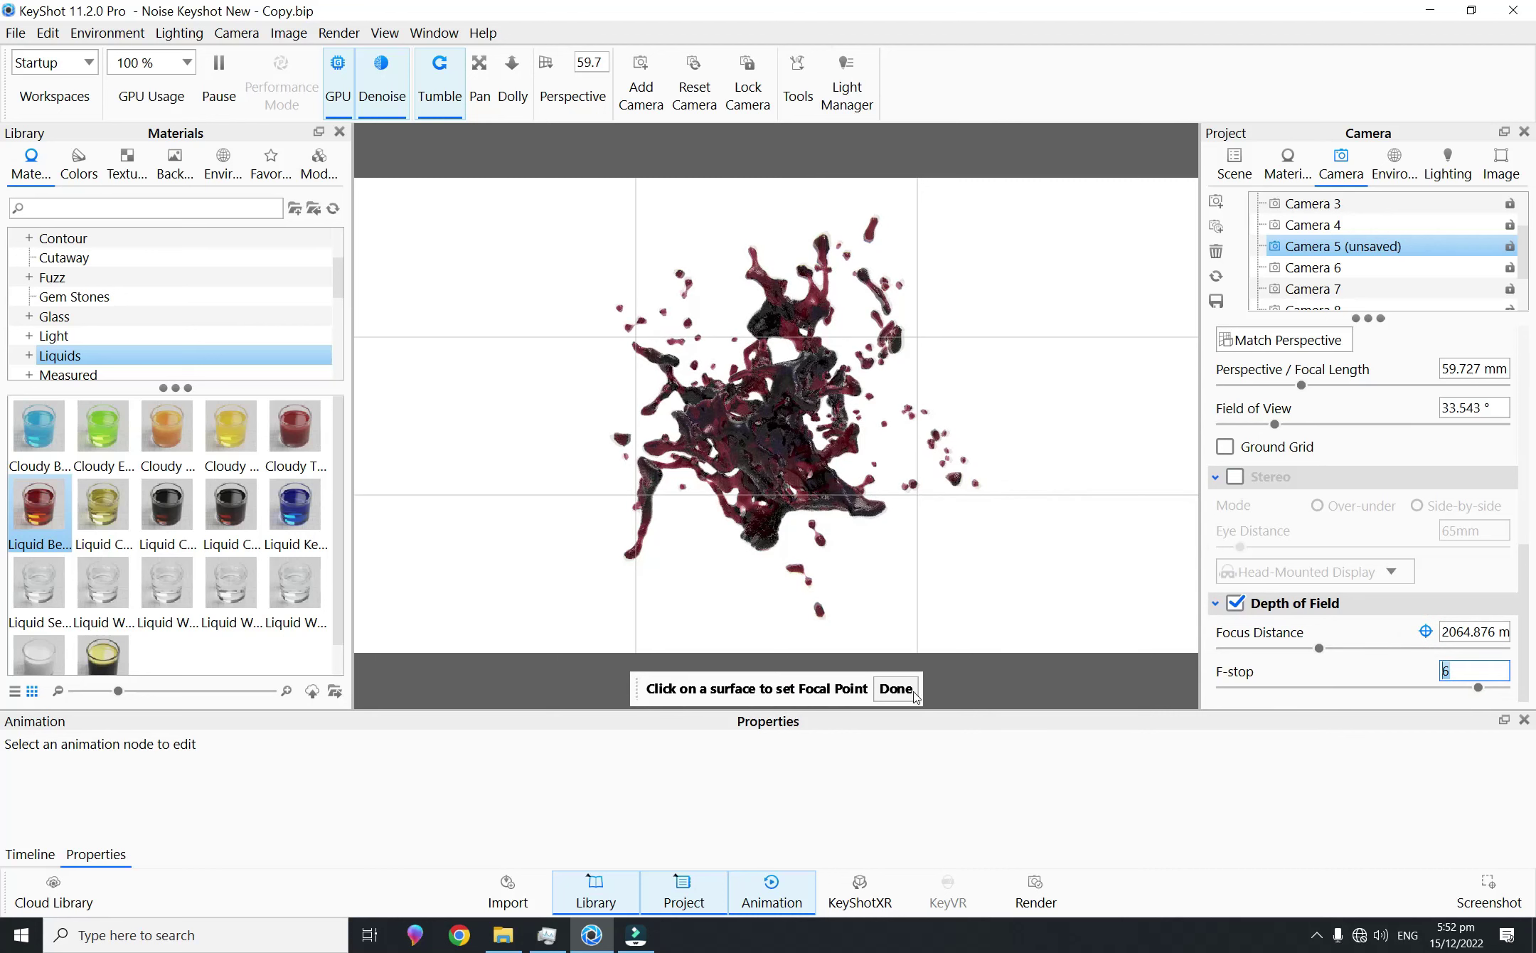
pyautogui.click(770, 420)
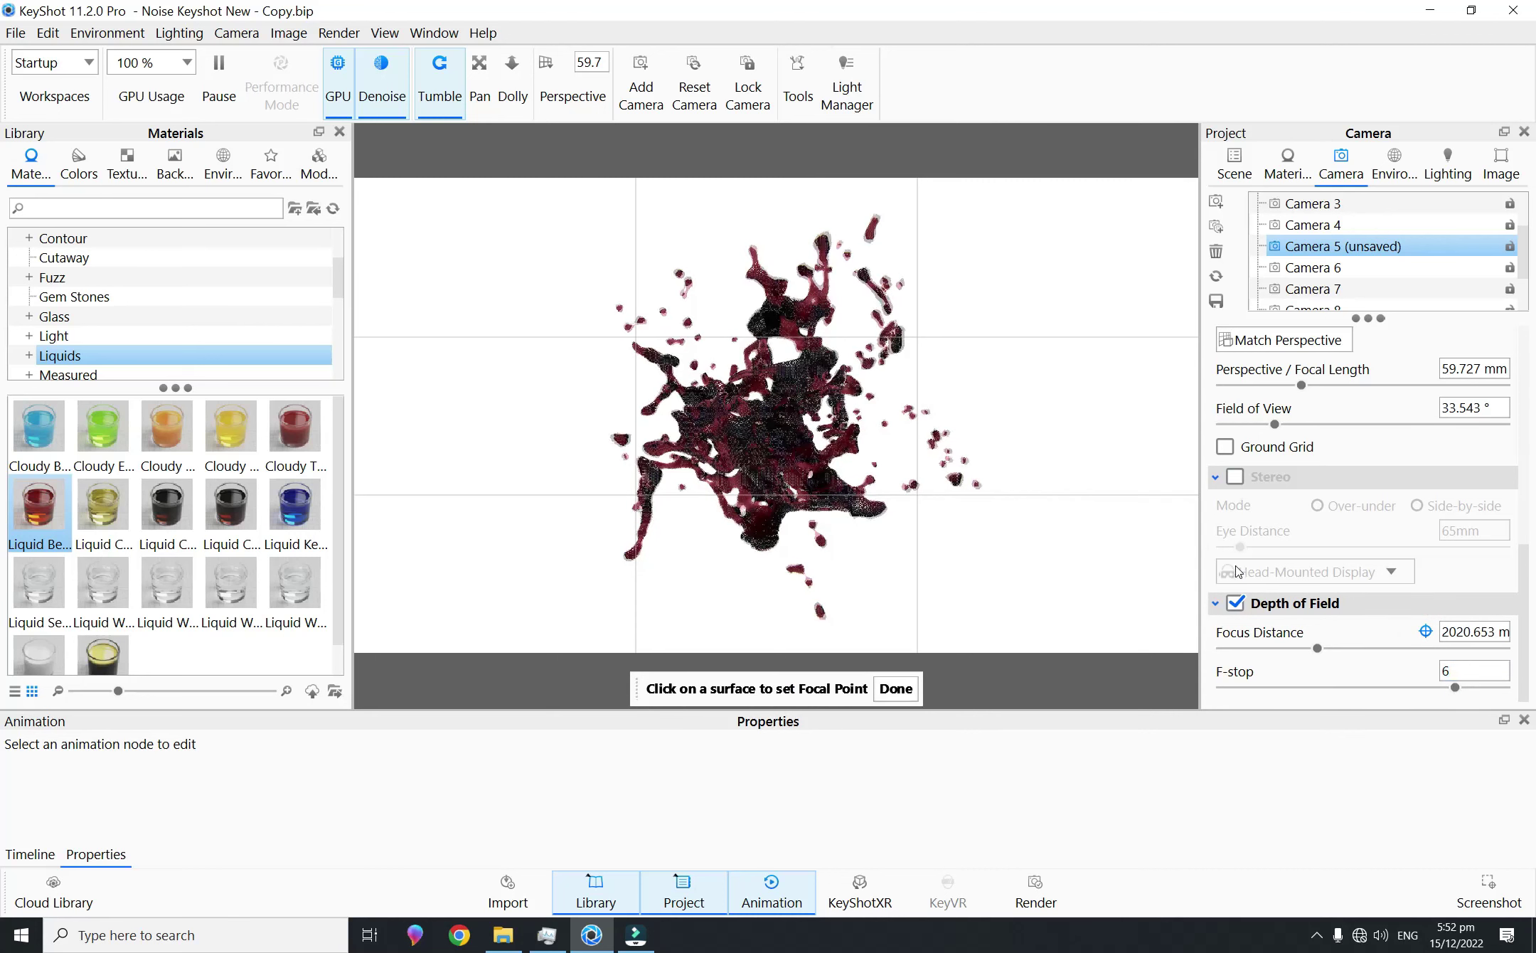
pyautogui.click(897, 688)
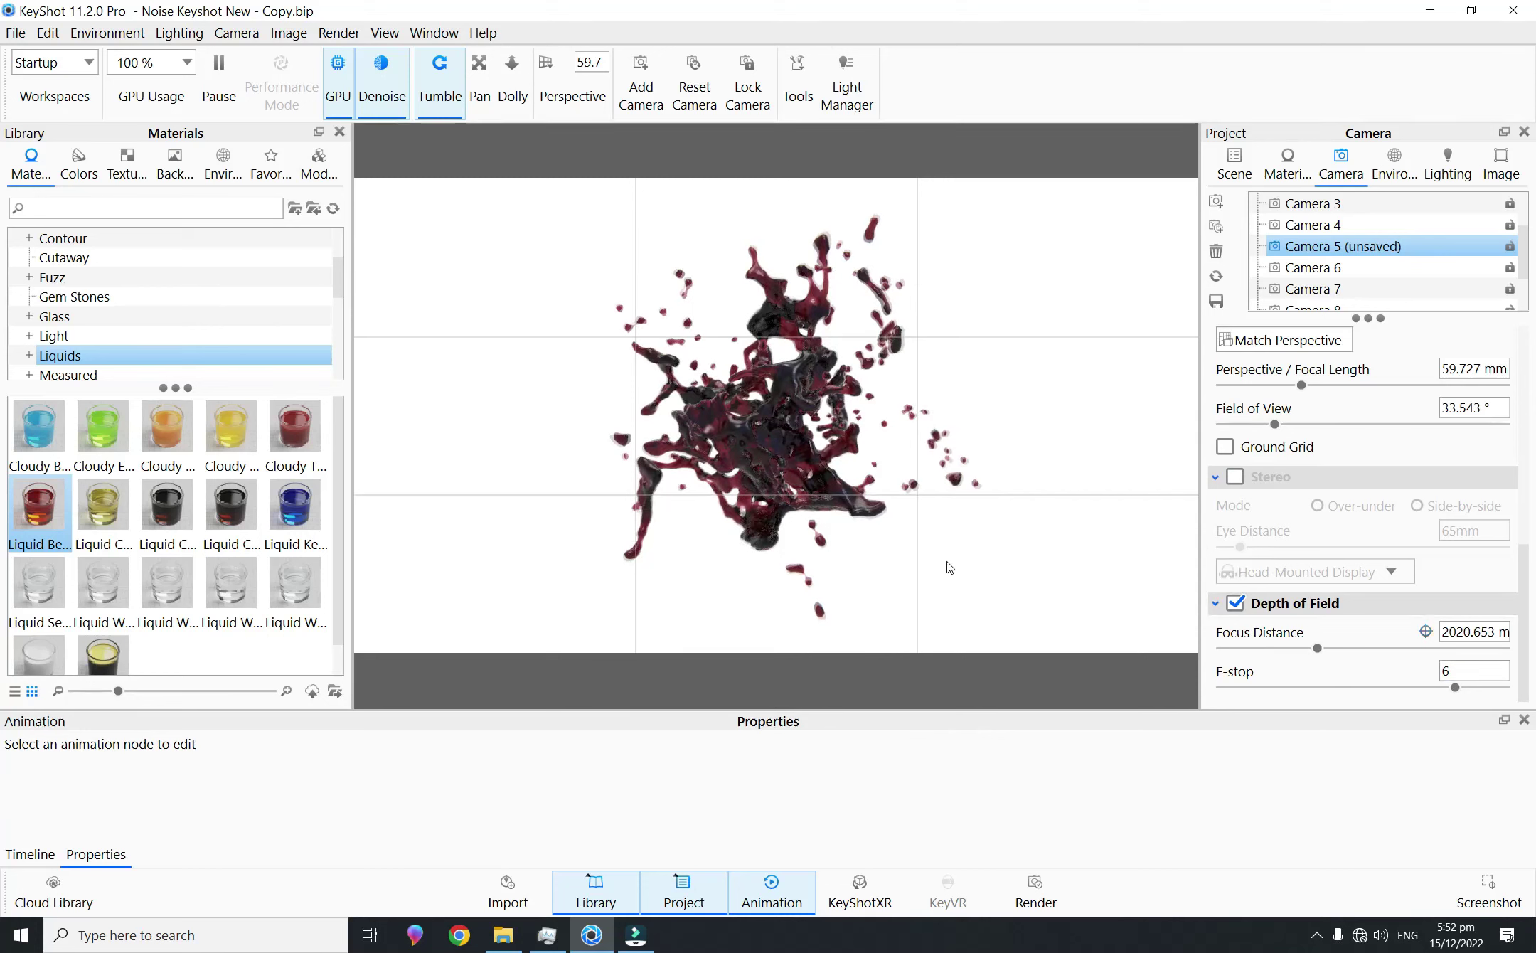
# Step: Save Camera 5 and render Look 5's thumbnail from its new view
pyautogui.click(1216, 301)
pyautogui.click(1234, 164)
pyautogui.click(1364, 693)
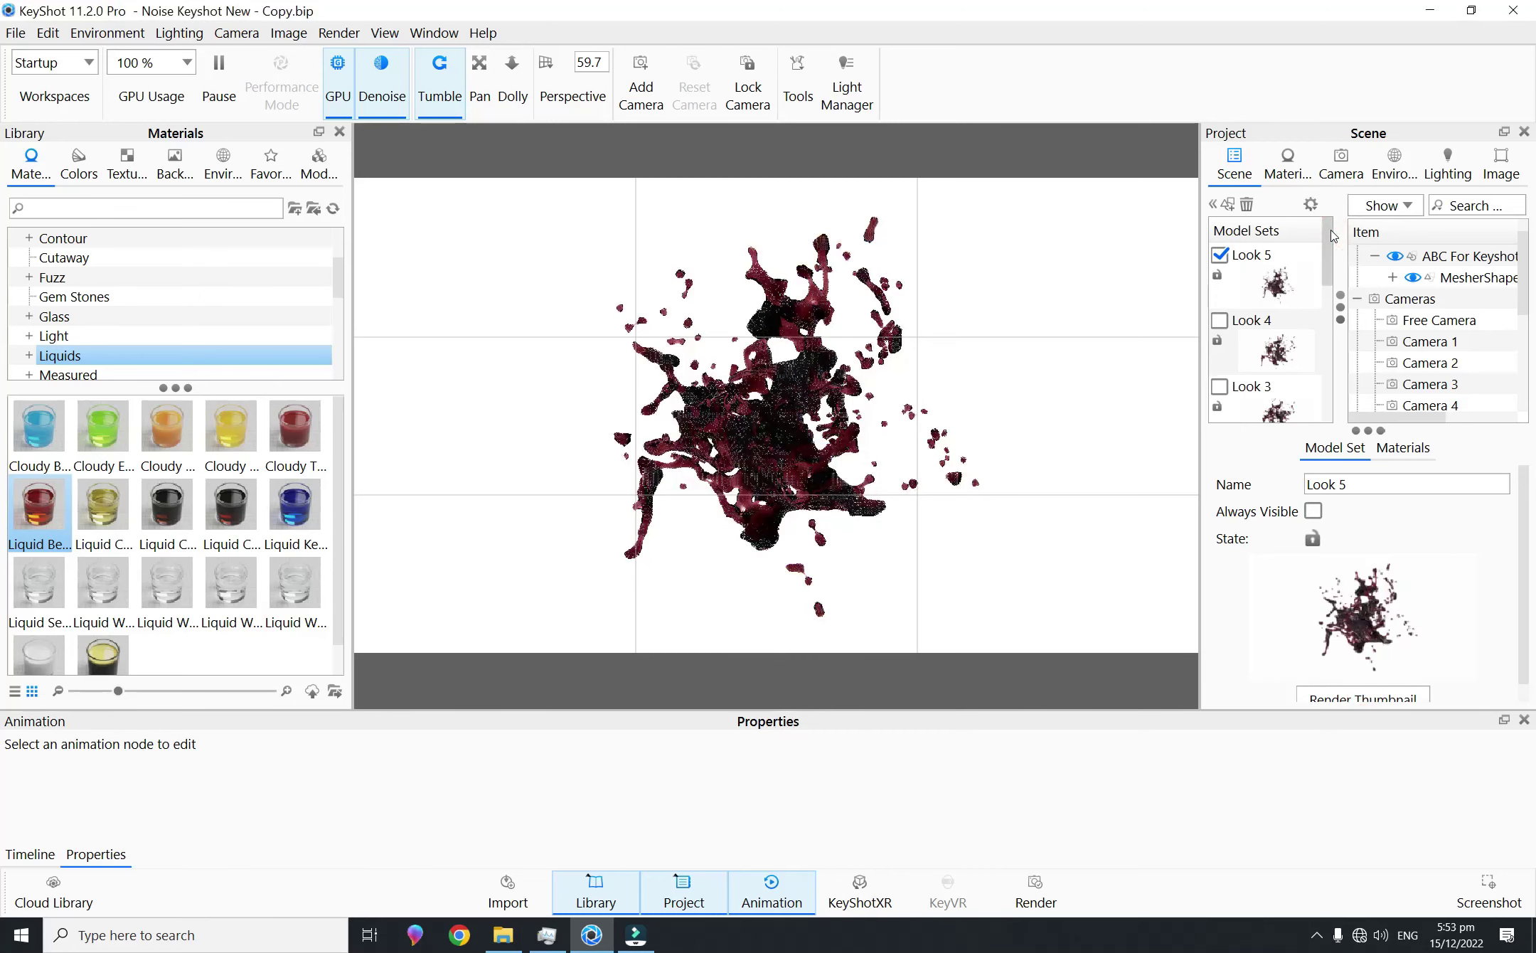
# Step: Add a model set named Look 6 cloned from Look 5, including part animations and linked animations
pyautogui.scroll(-2, 1440, 320)
pyautogui.click(1288, 160)
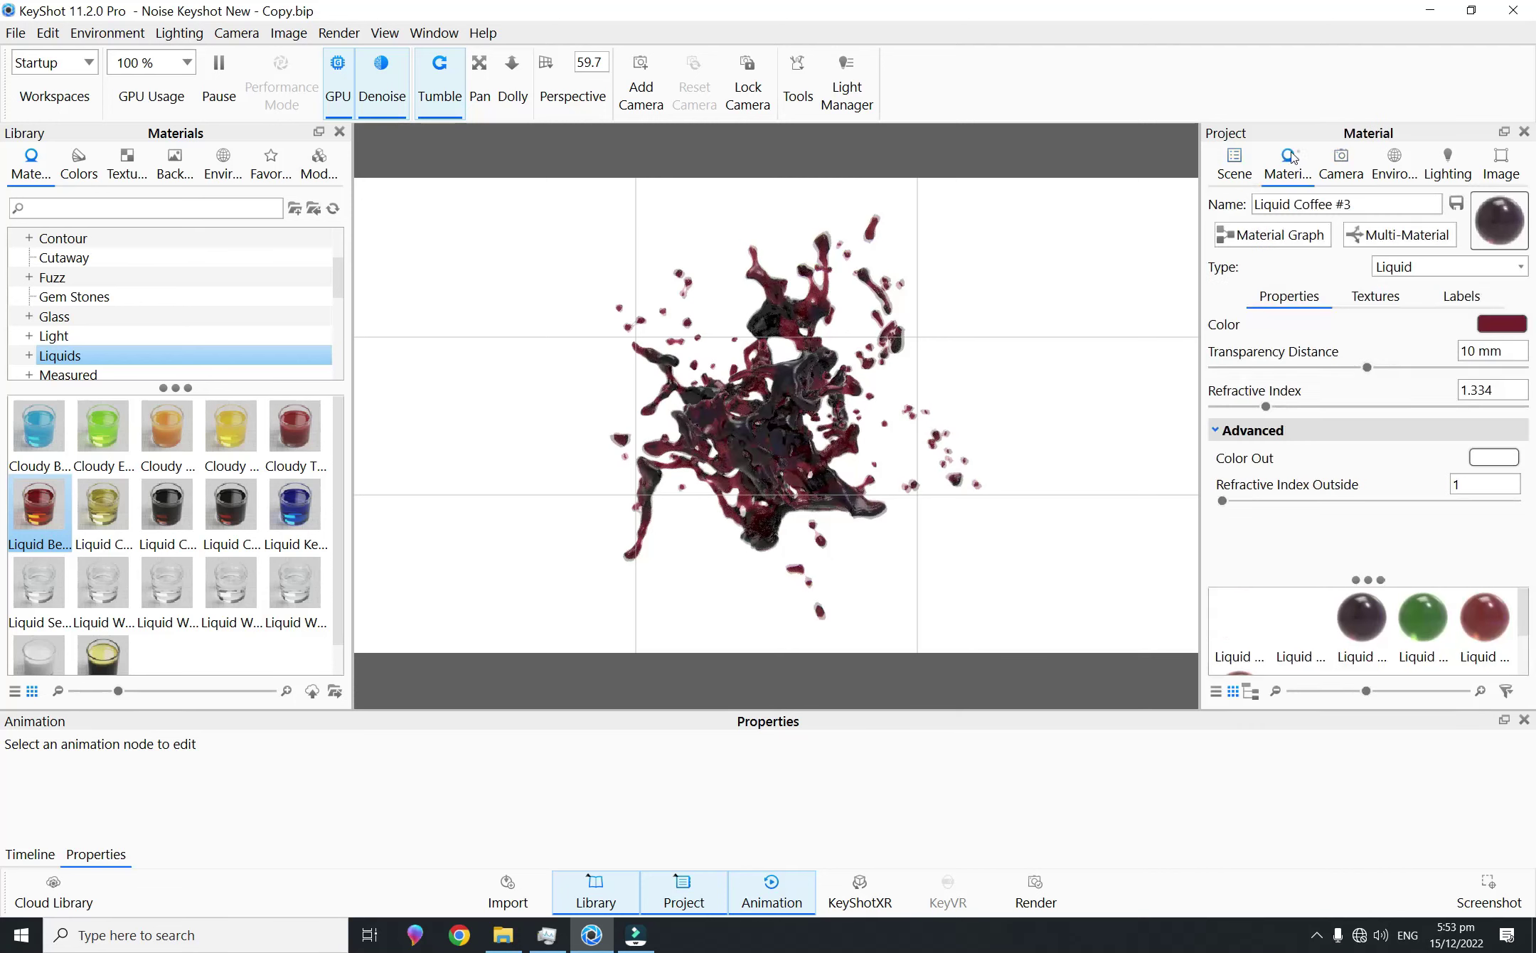
pyautogui.click(1341, 160)
pyautogui.click(1234, 158)
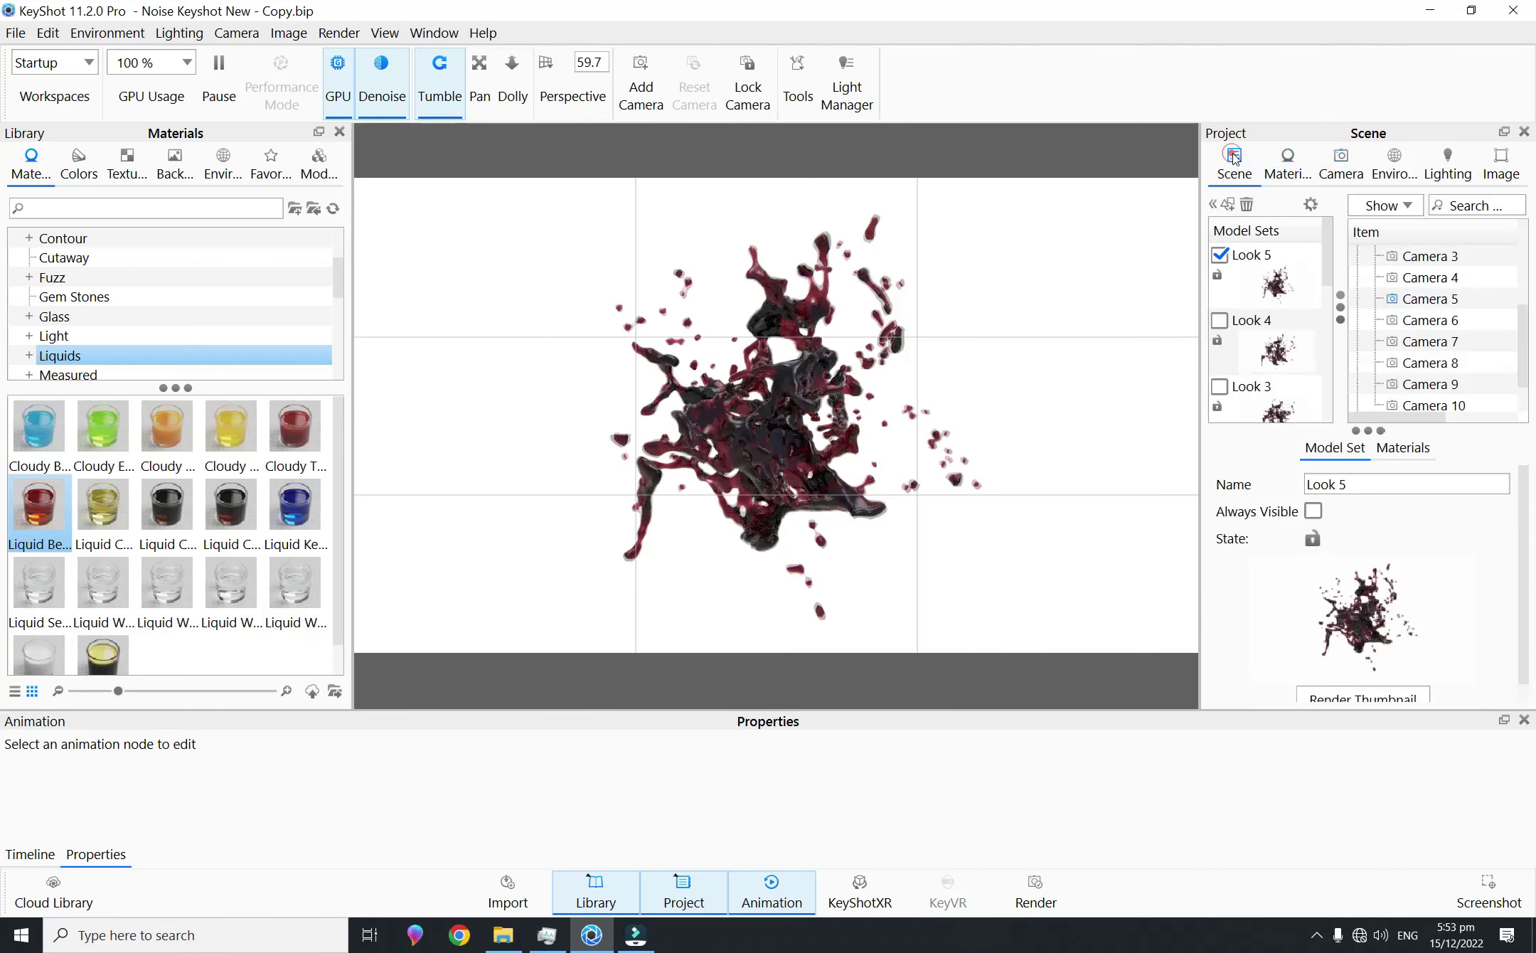
pyautogui.click(1222, 205)
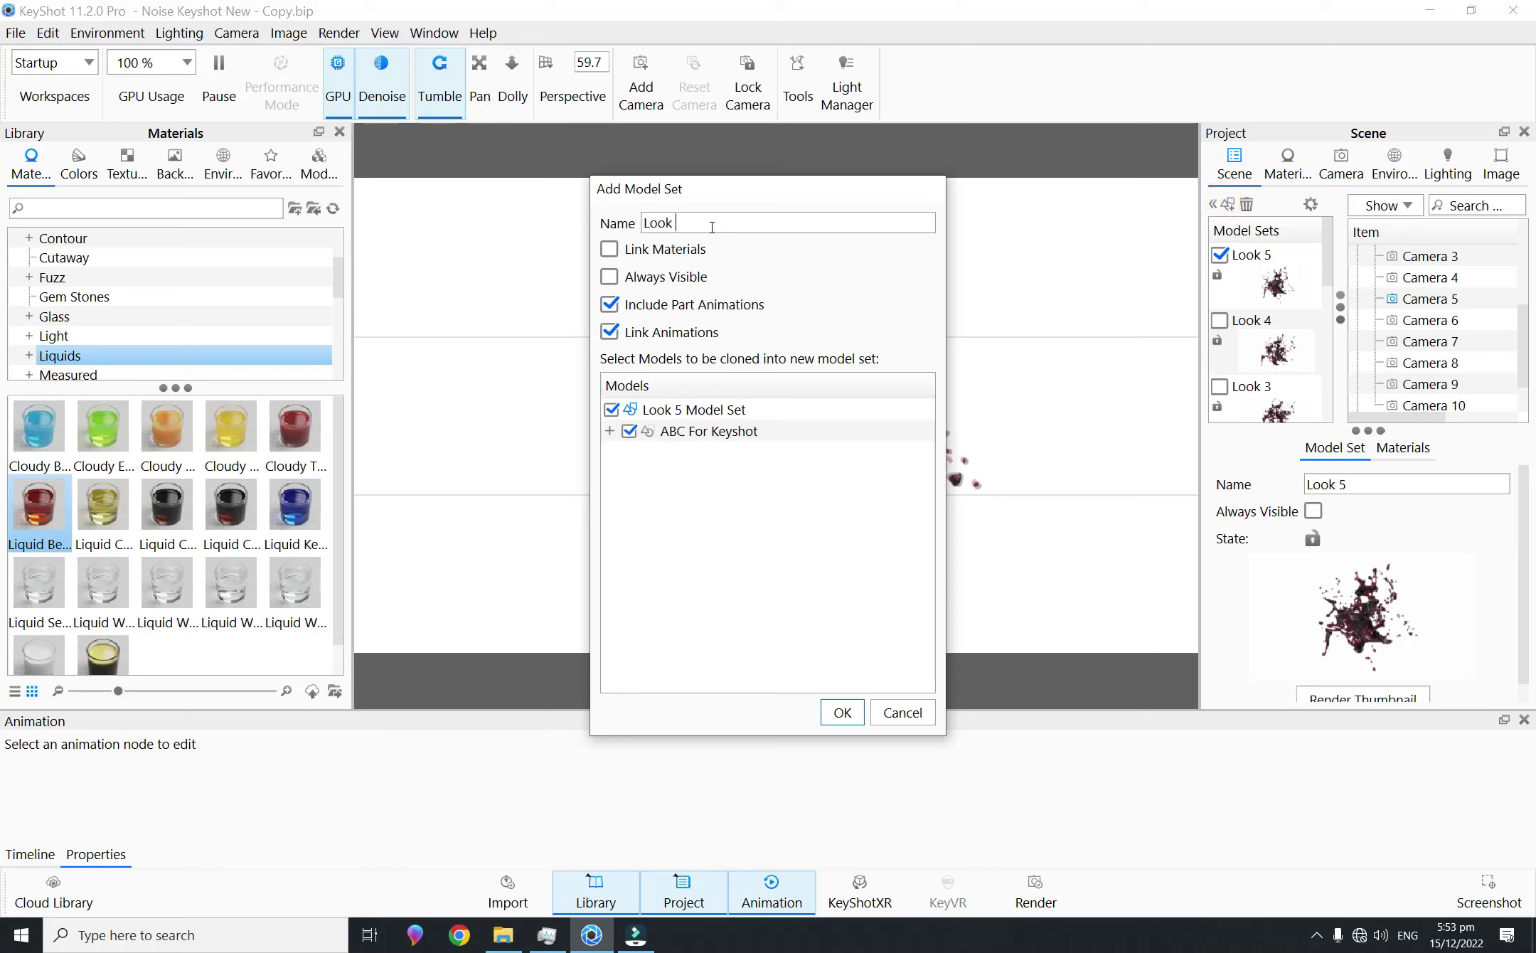
pyautogui.click(842, 713)
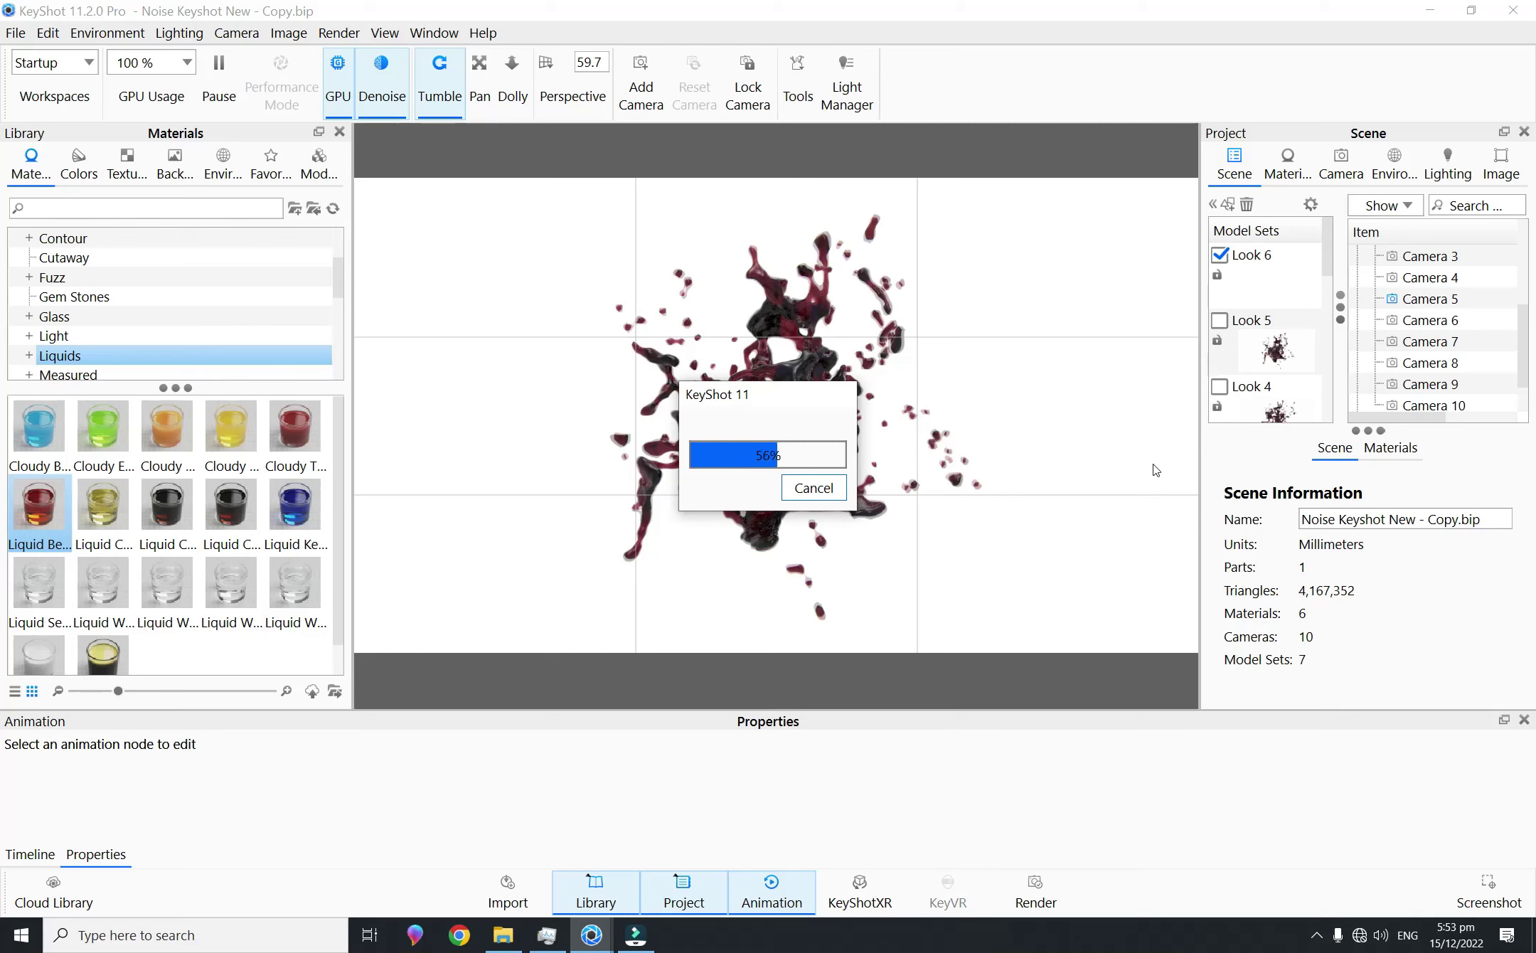
# Step: Switch to Camera 6 and orbit it to a new angle on the splash, zooming in slightly
pyautogui.click(1342, 163)
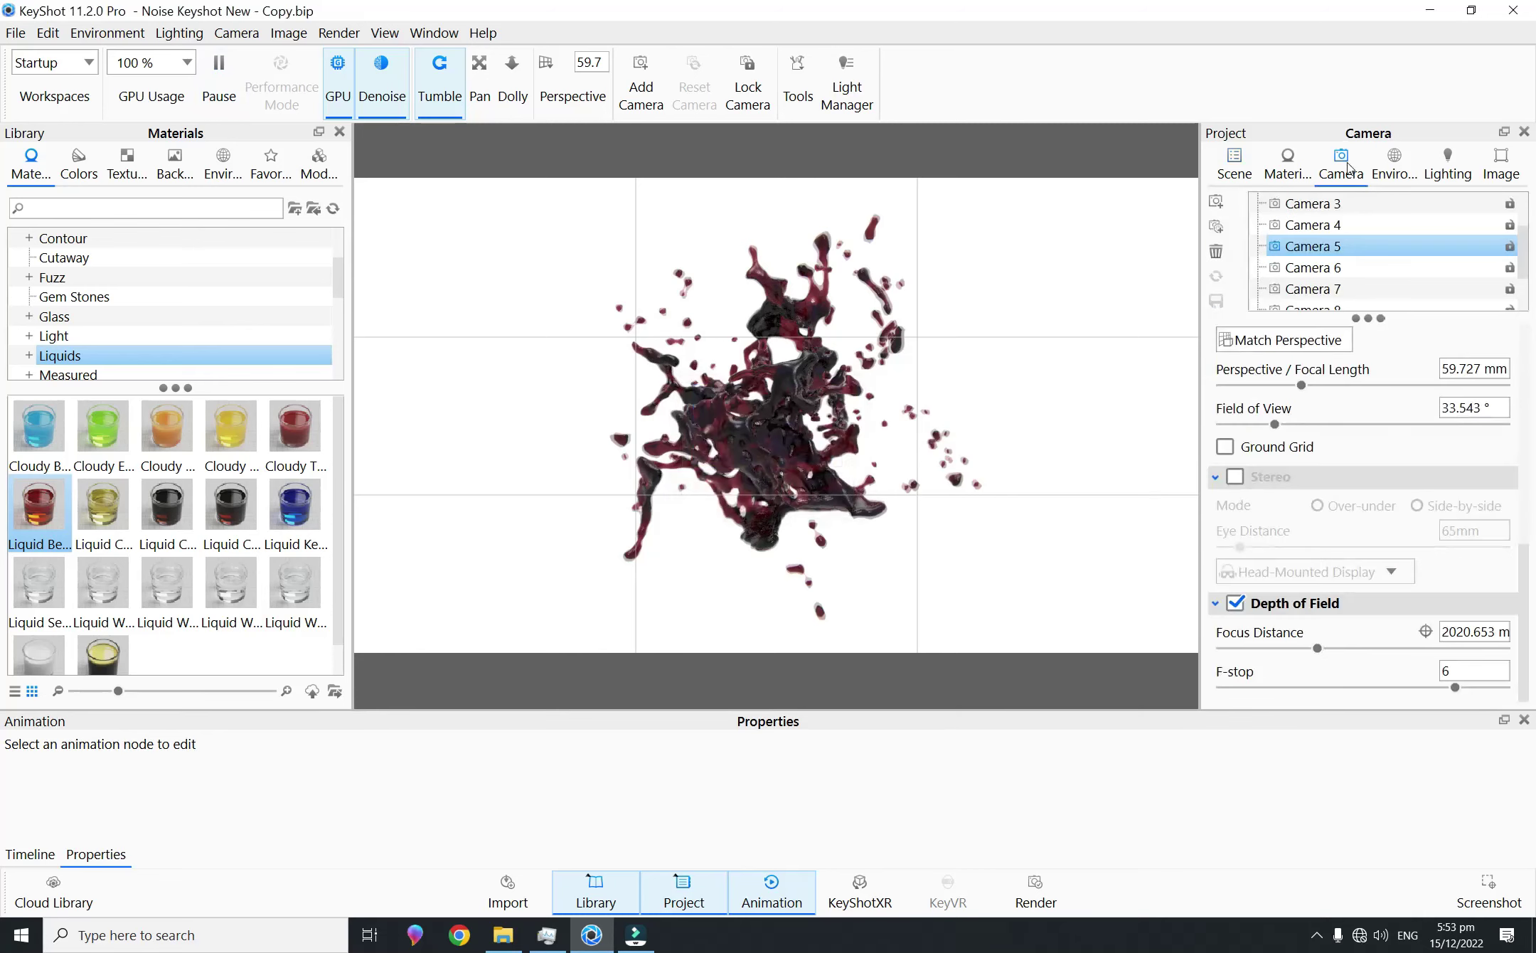
pyautogui.click(1337, 269)
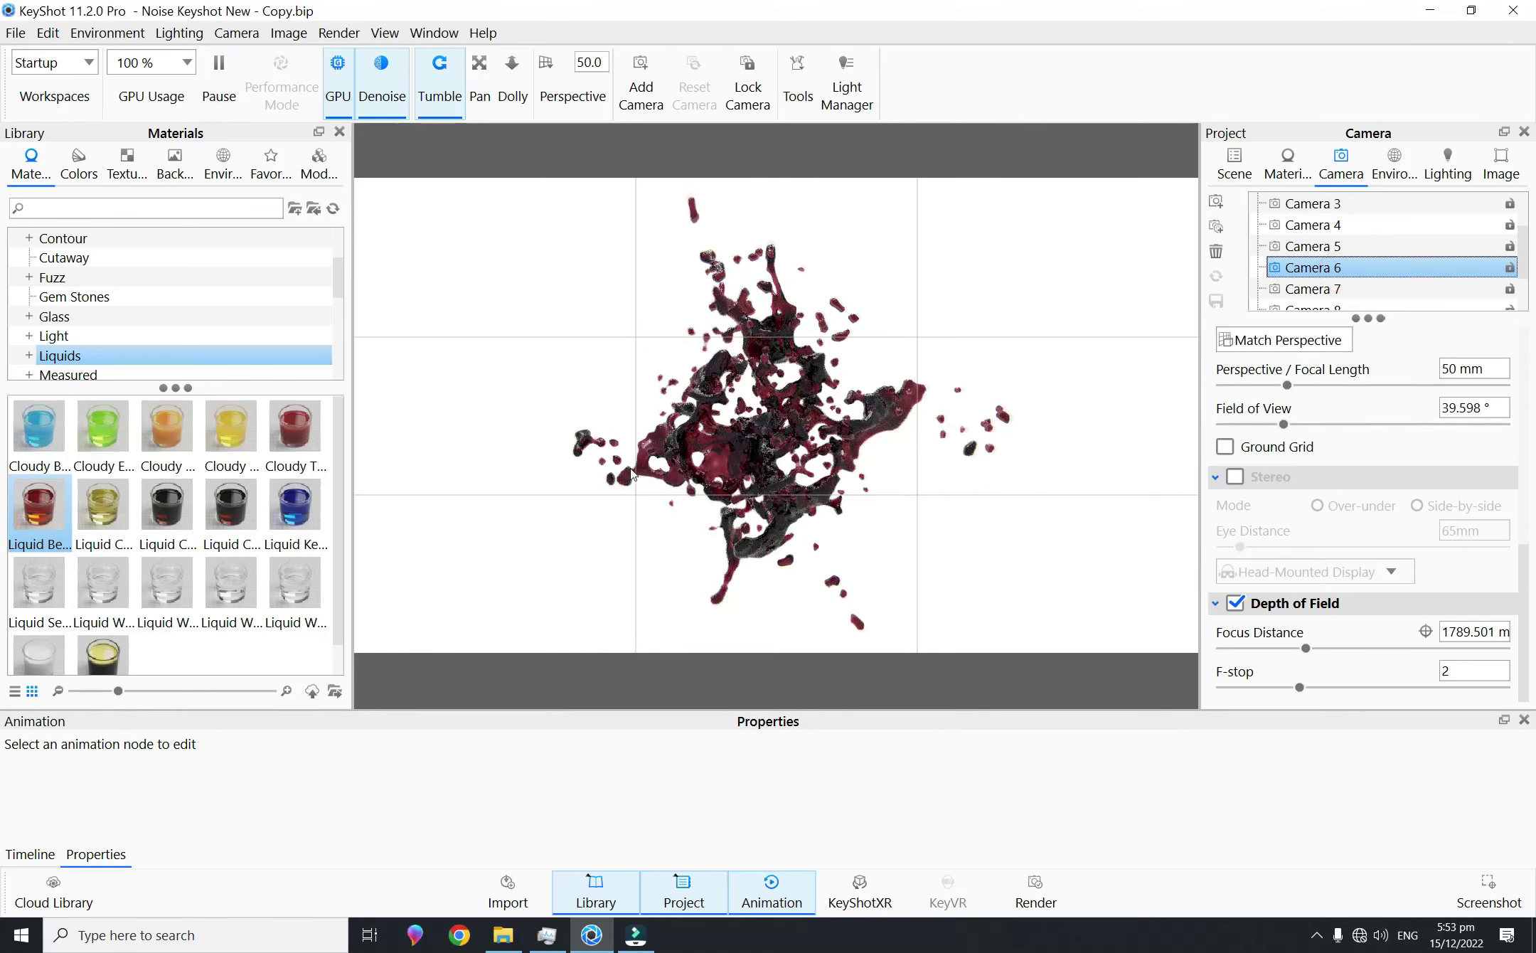
pyautogui.click(612, 467)
pyautogui.moveTo(706, 472); pyautogui.dragTo(953, 458)
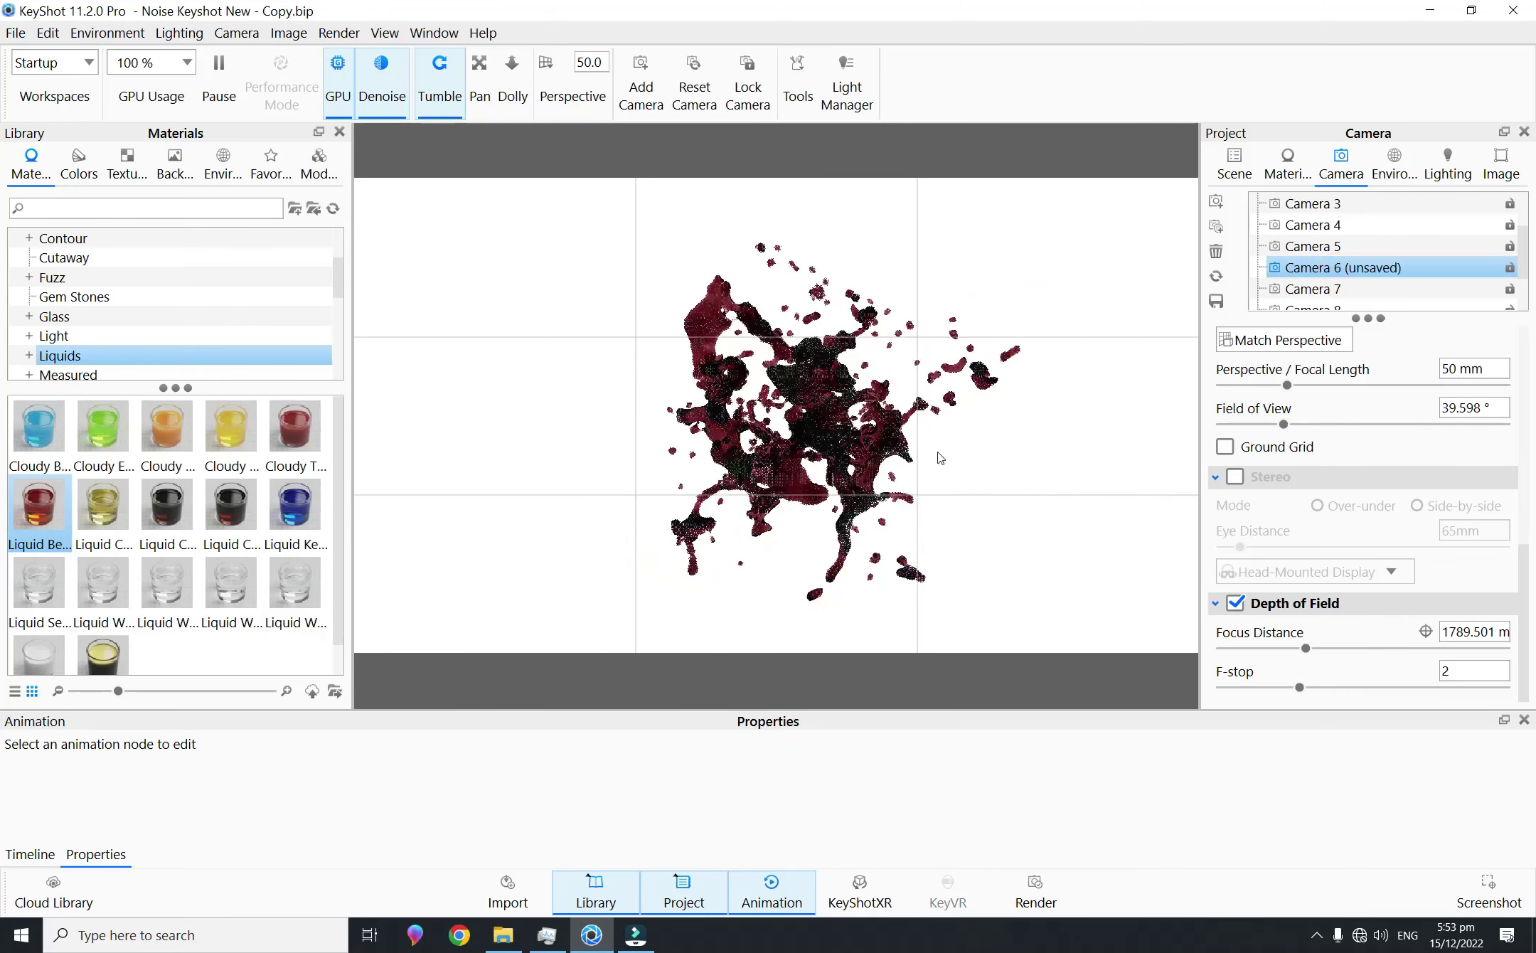
pyautogui.scroll(2, 844, 441)
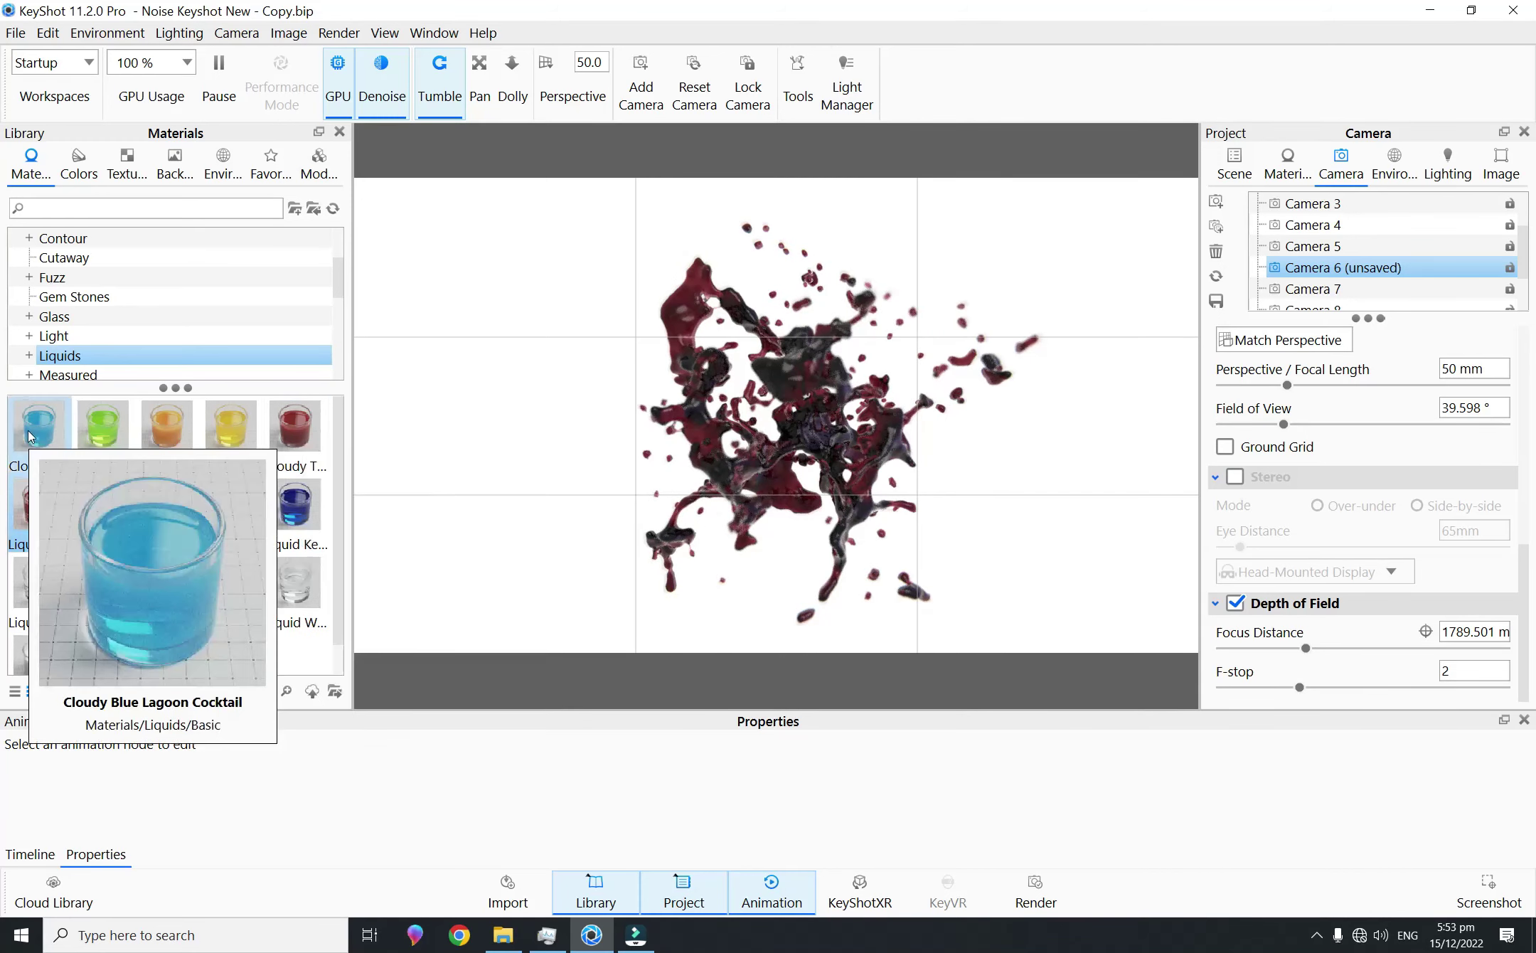
# Step: Apply the Cloudy Blue Lagoon Cocktail material to the splash and render Look 6's thumbnail from the saved Camera 6
pyautogui.moveTo(39, 430); pyautogui.dragTo(849, 399)
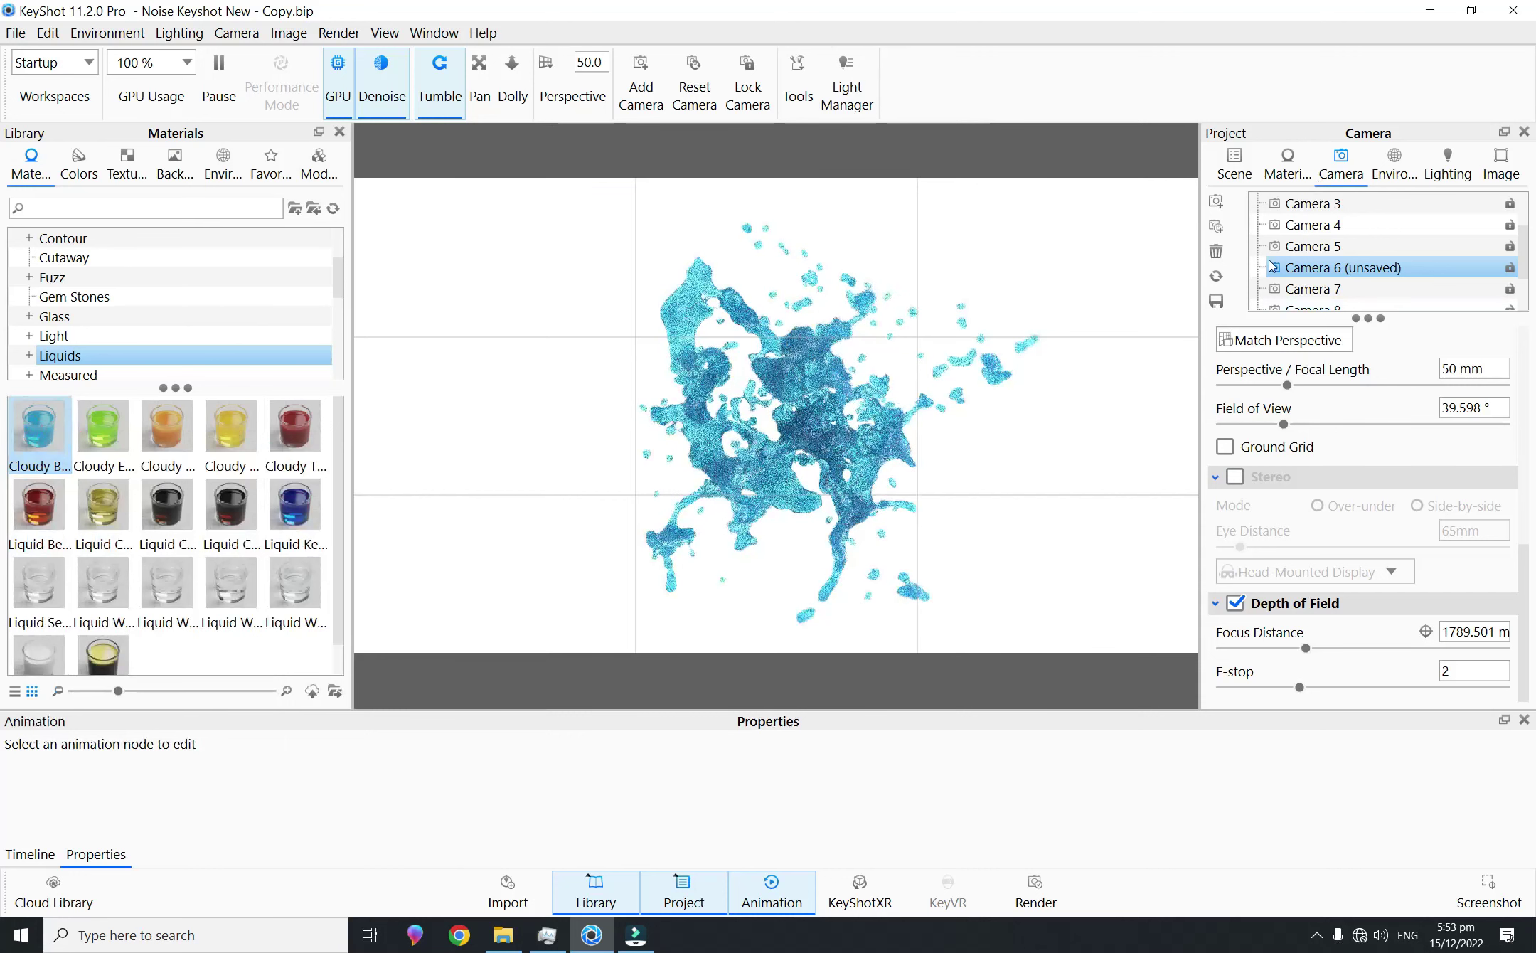
pyautogui.click(1216, 301)
pyautogui.click(1233, 165)
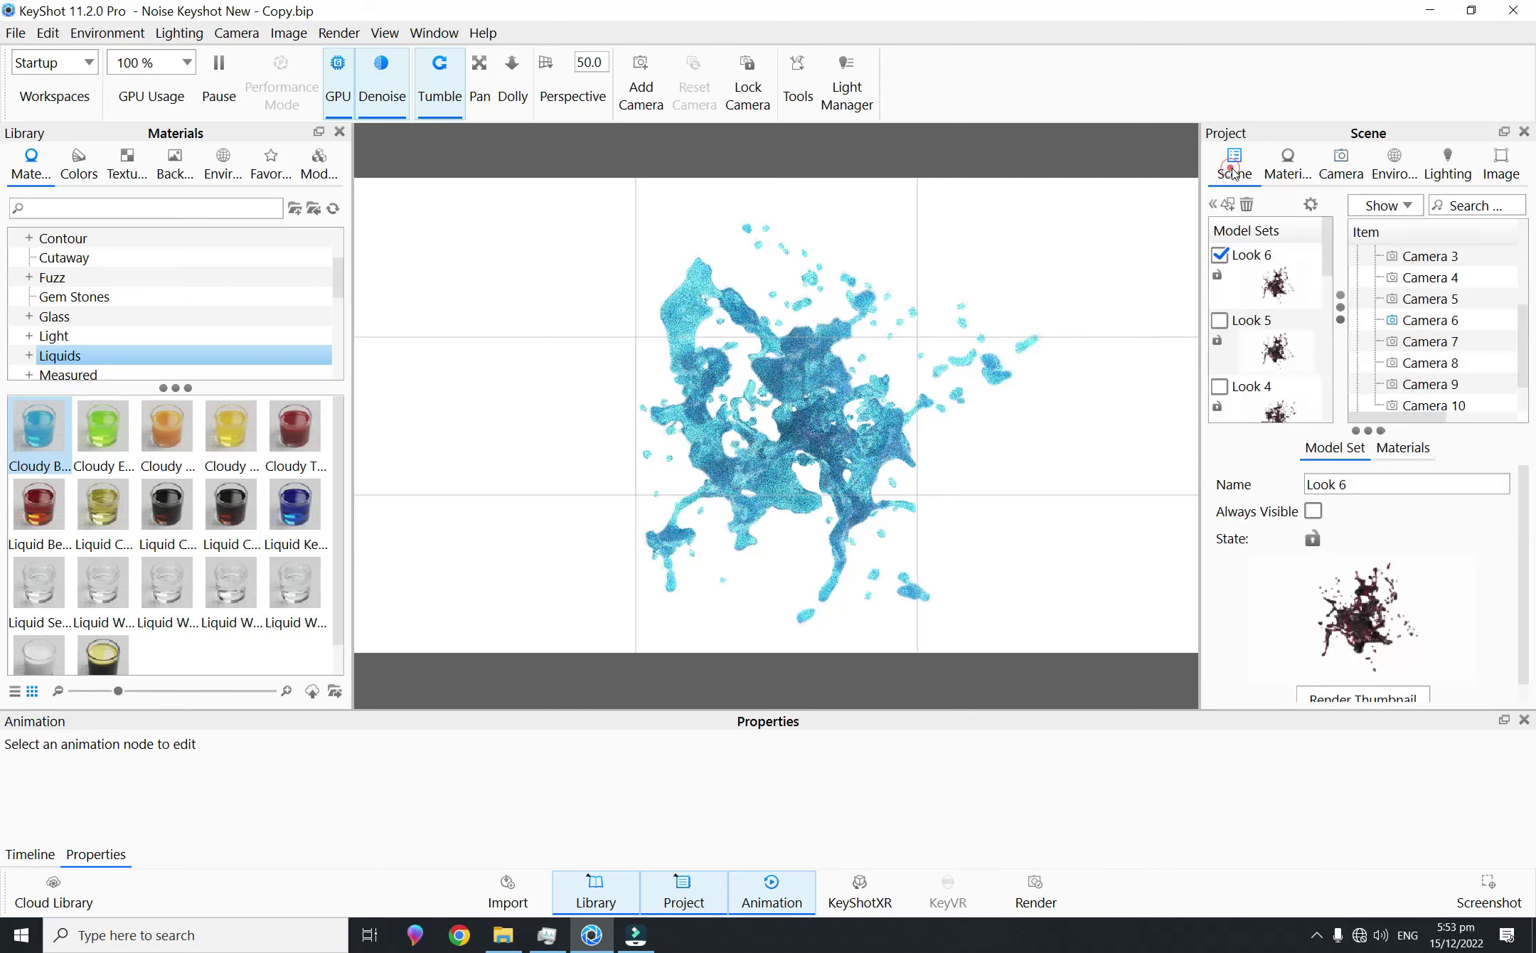
pyautogui.click(1374, 693)
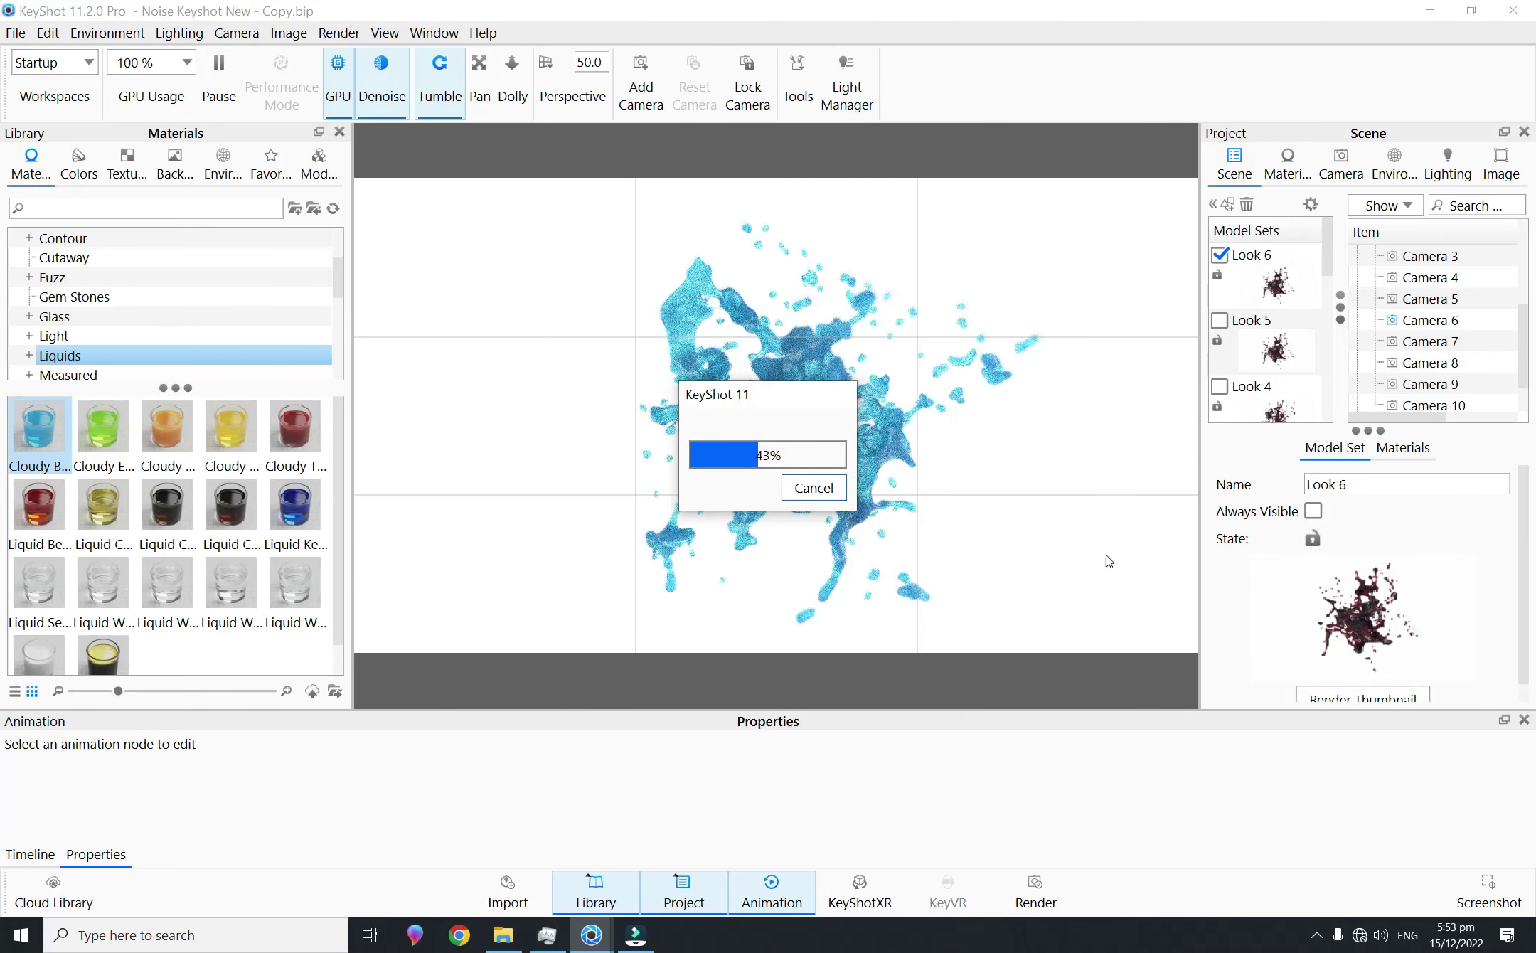
# Step: Set Camera 6's F-stop to 6 and pick its focal point near the splash's centre
pyautogui.click(1359, 171)
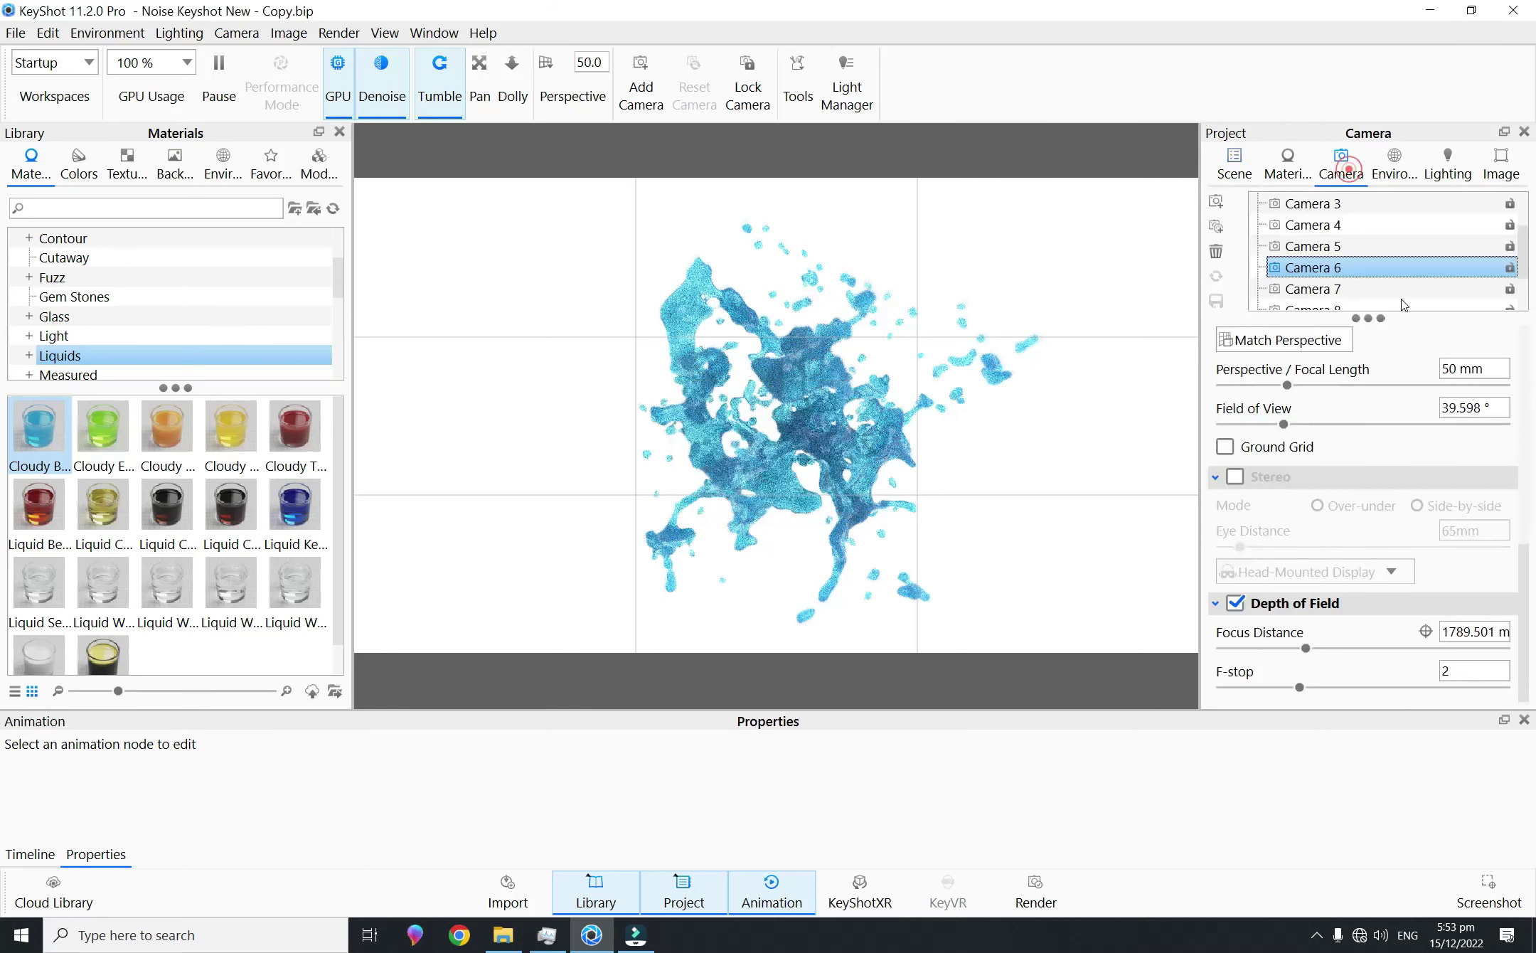
pyautogui.click(1425, 631)
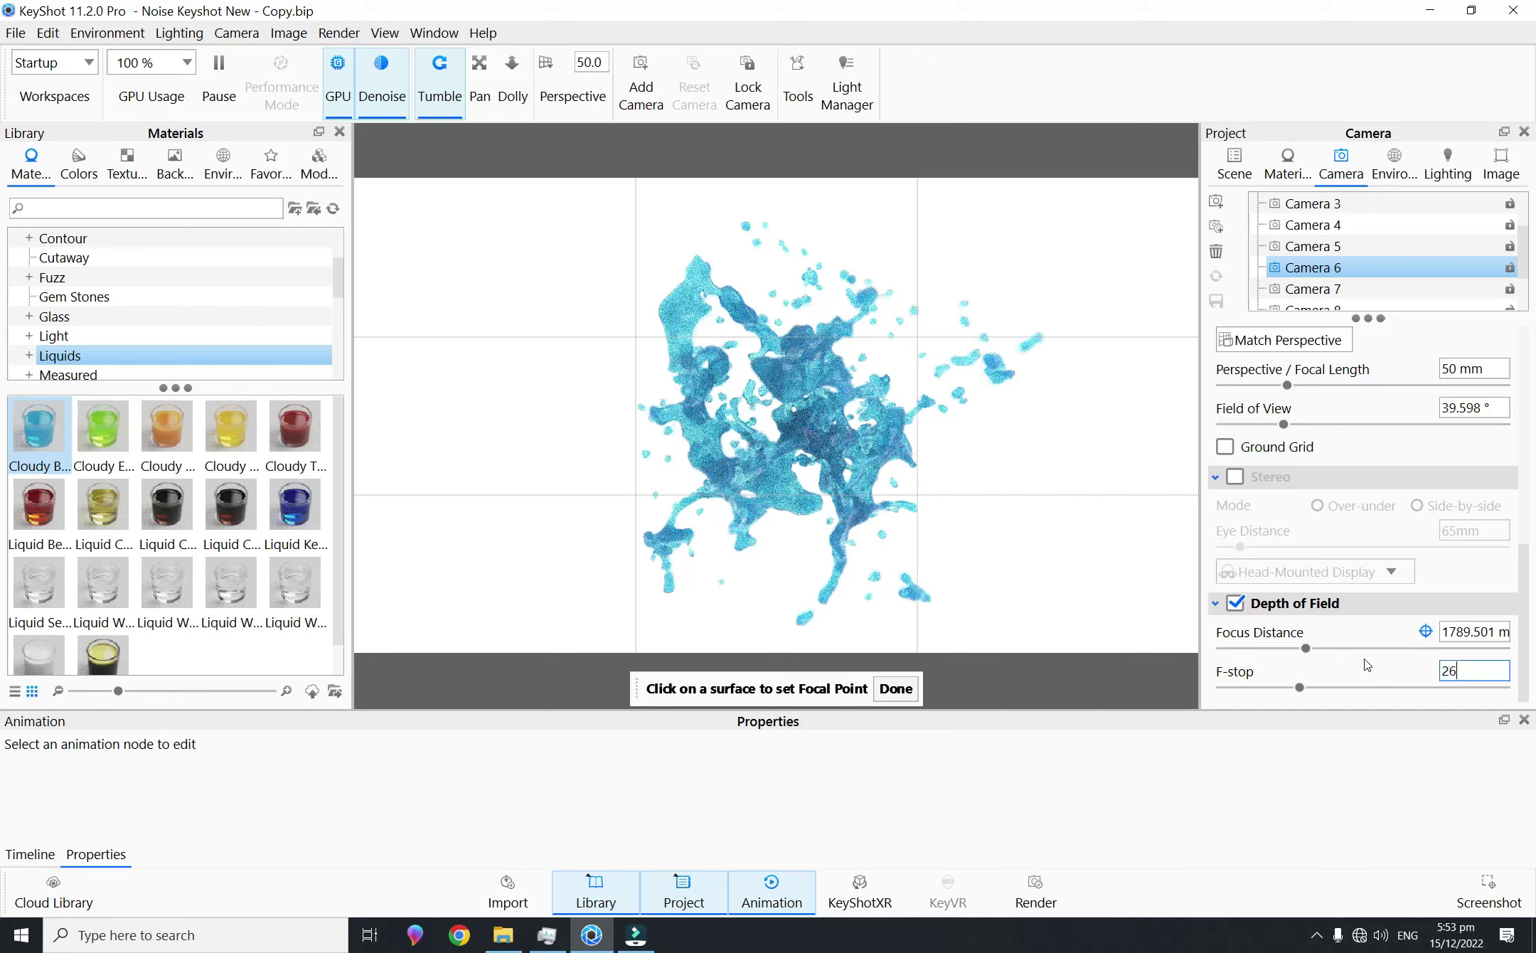
pyautogui.write('26')
pyautogui.press('Return')
pyautogui.write('6')
pyautogui.press('Return')
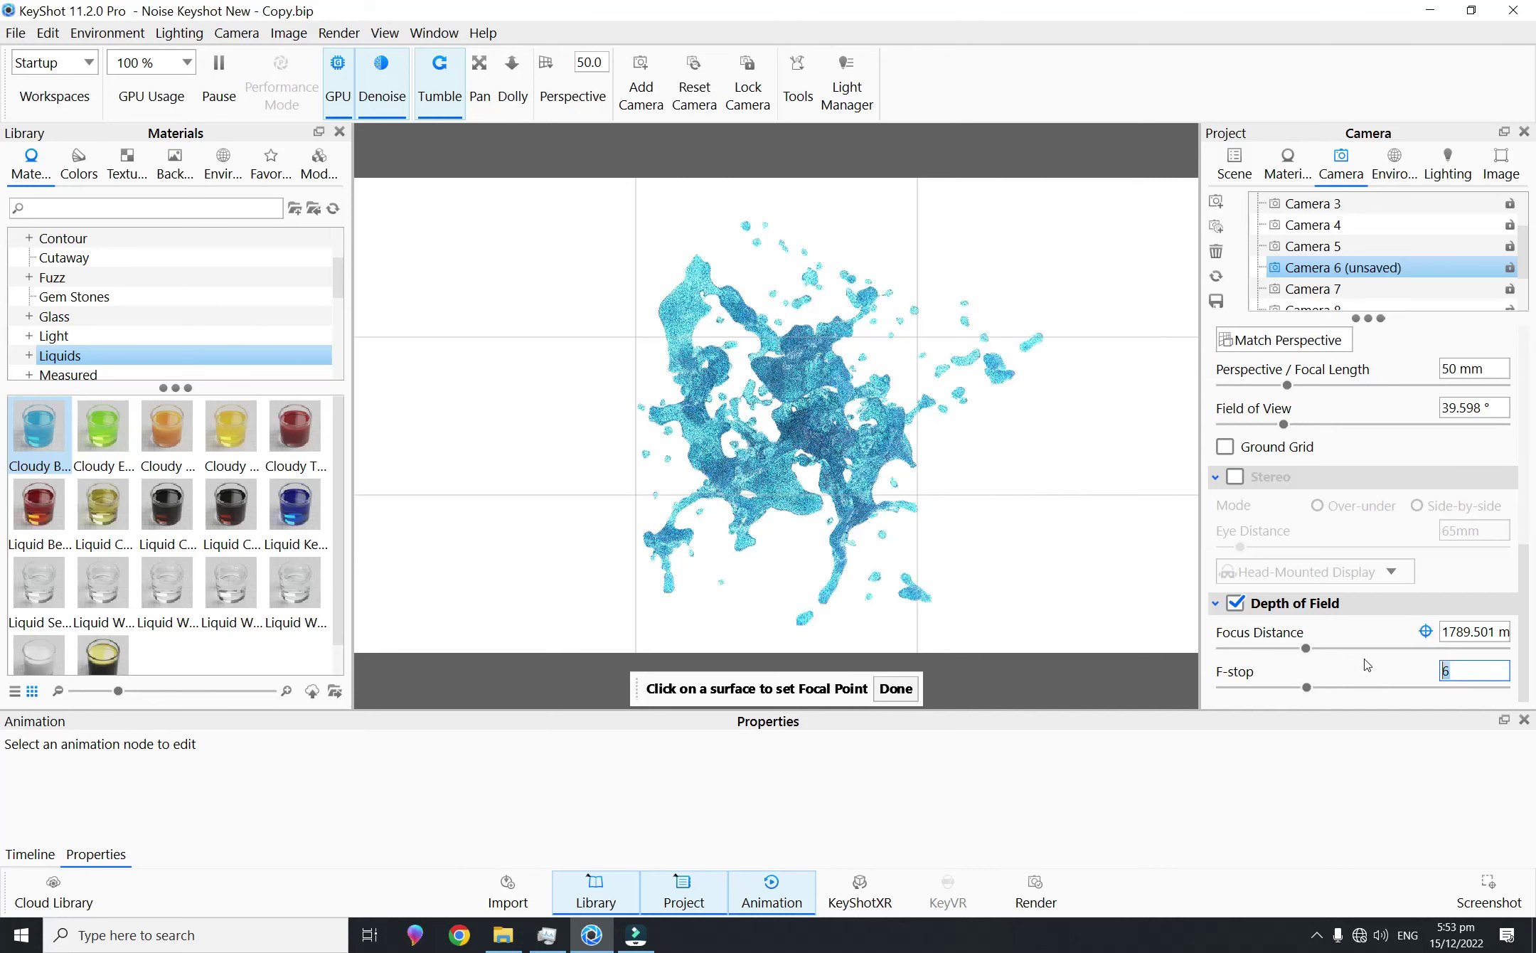
pyautogui.click(807, 416)
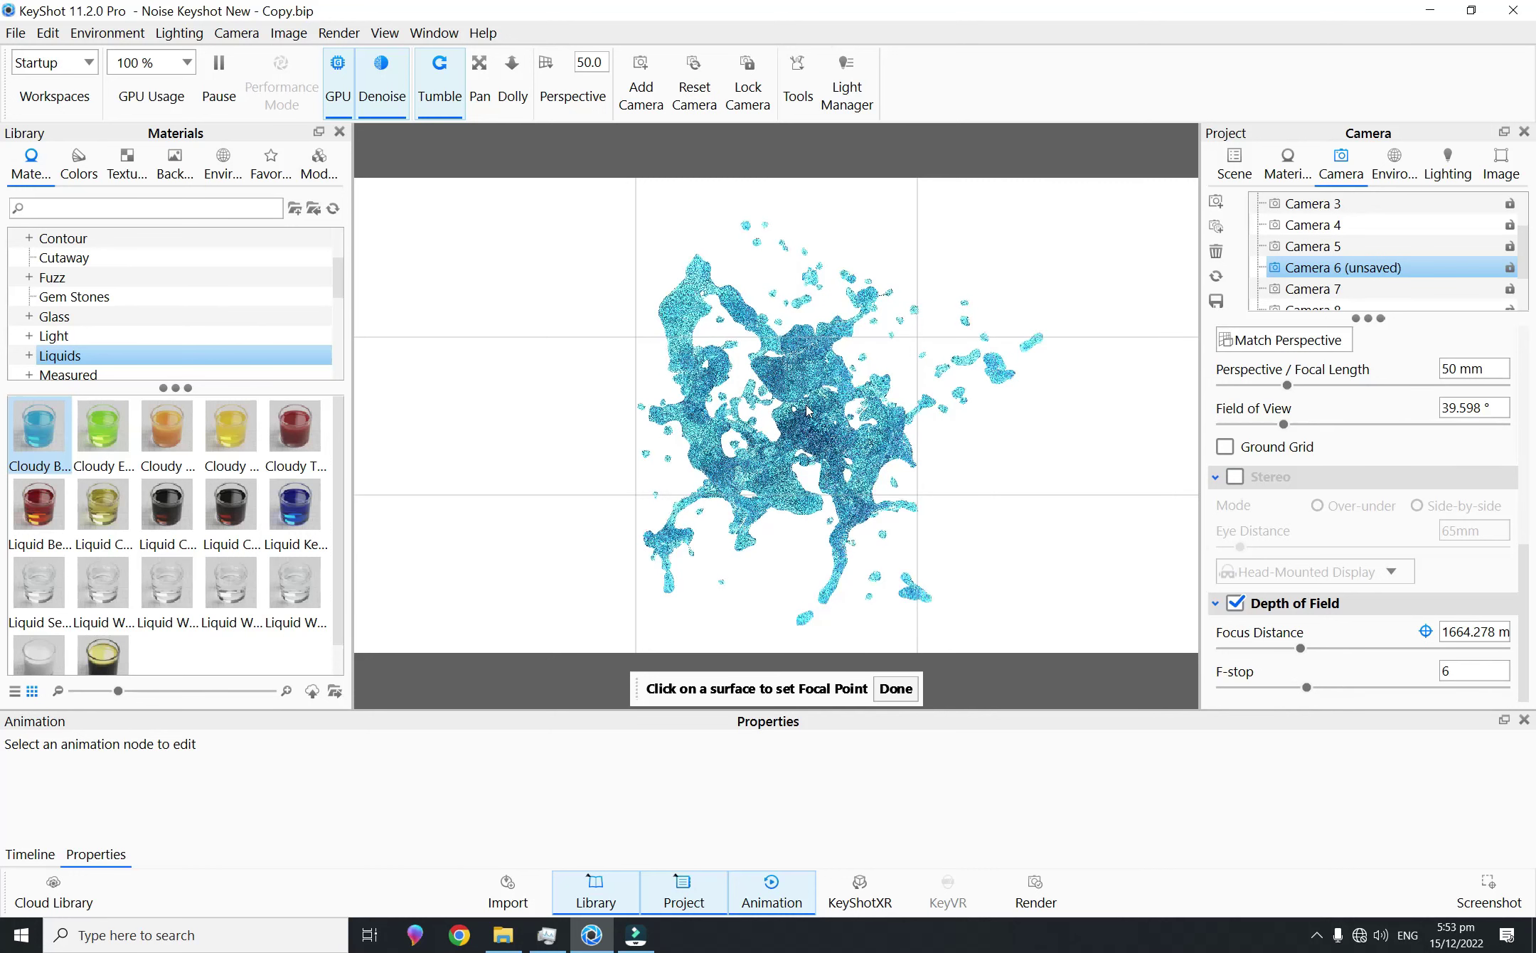
pyautogui.click(861, 297)
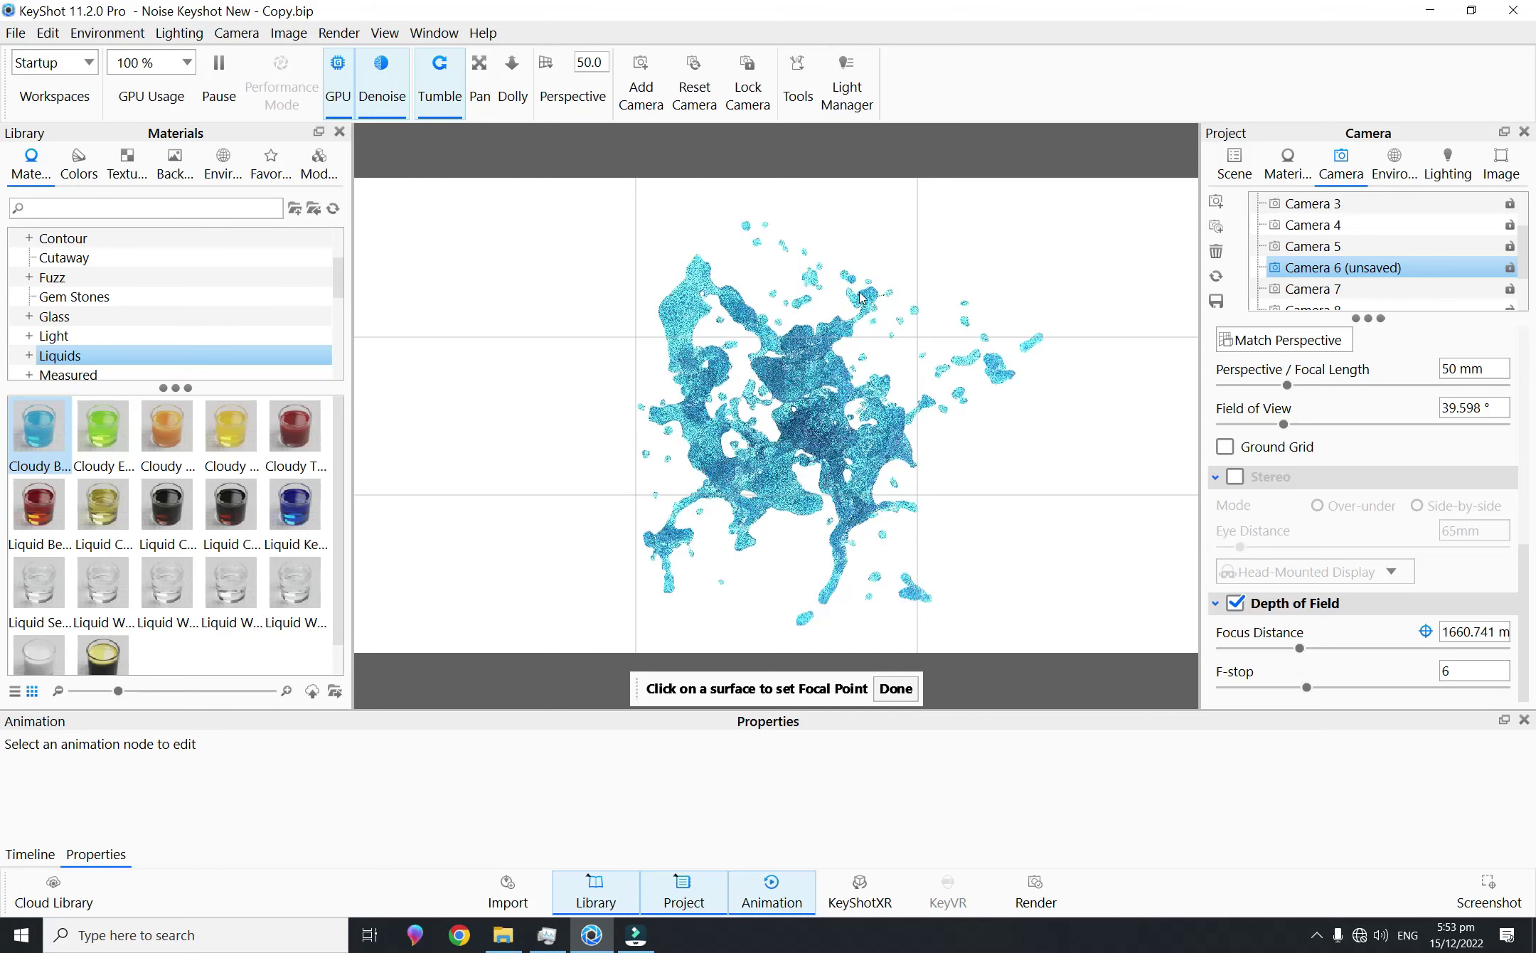
pyautogui.click(806, 378)
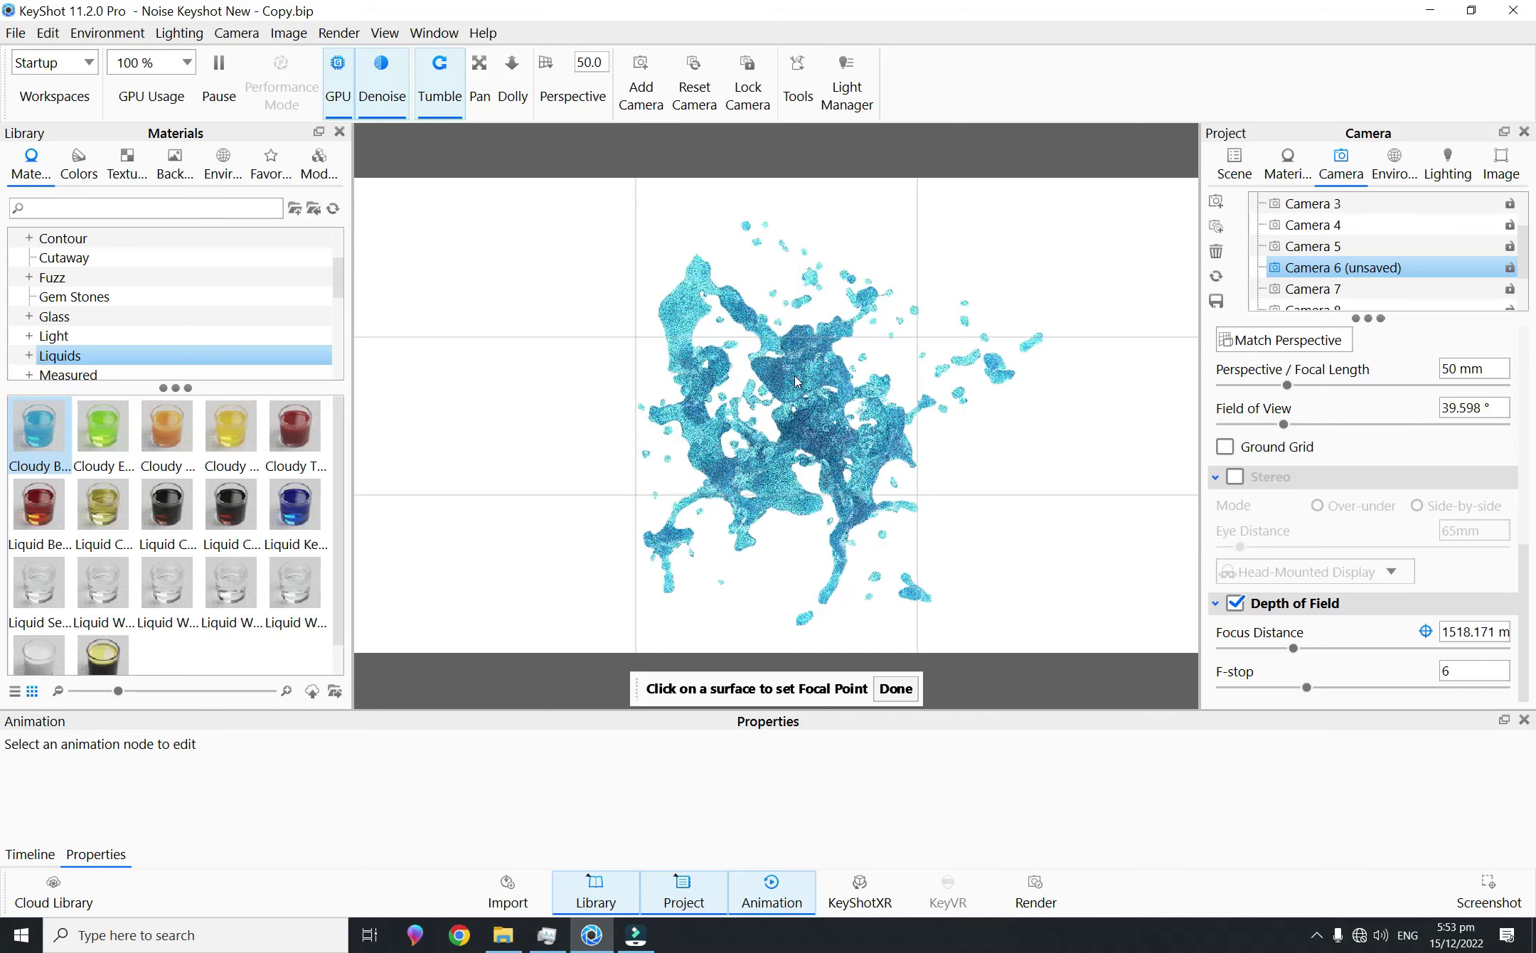
pyautogui.click(793, 391)
pyautogui.click(907, 694)
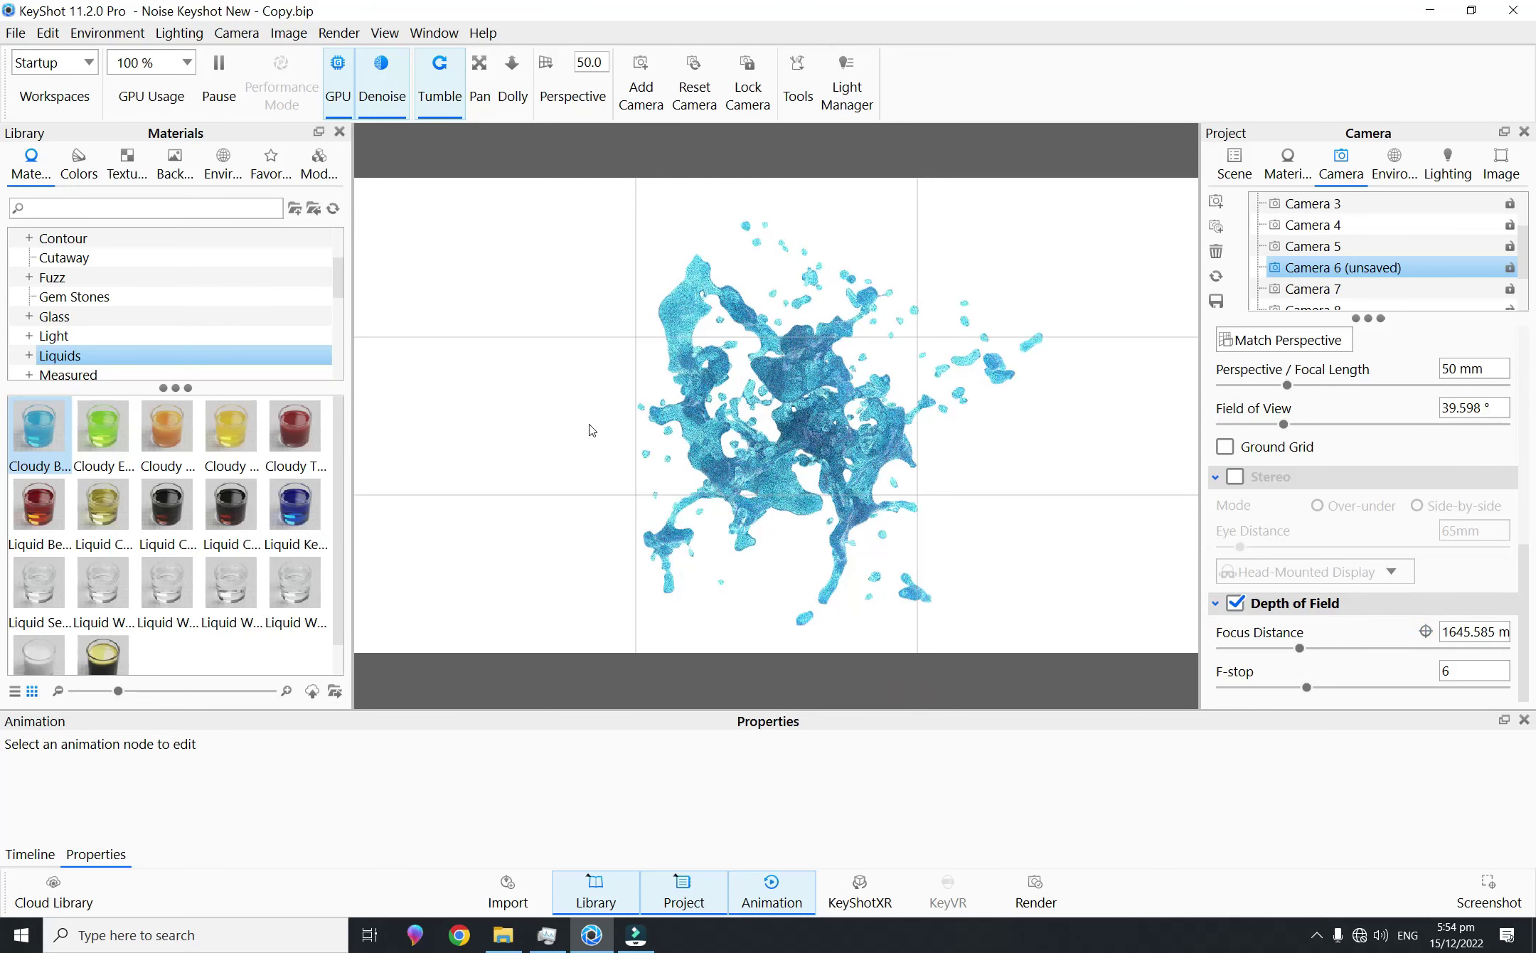
# Step: Re-render Look 6's thumbnail with Camera 6's new focus saved
pyautogui.click(1234, 165)
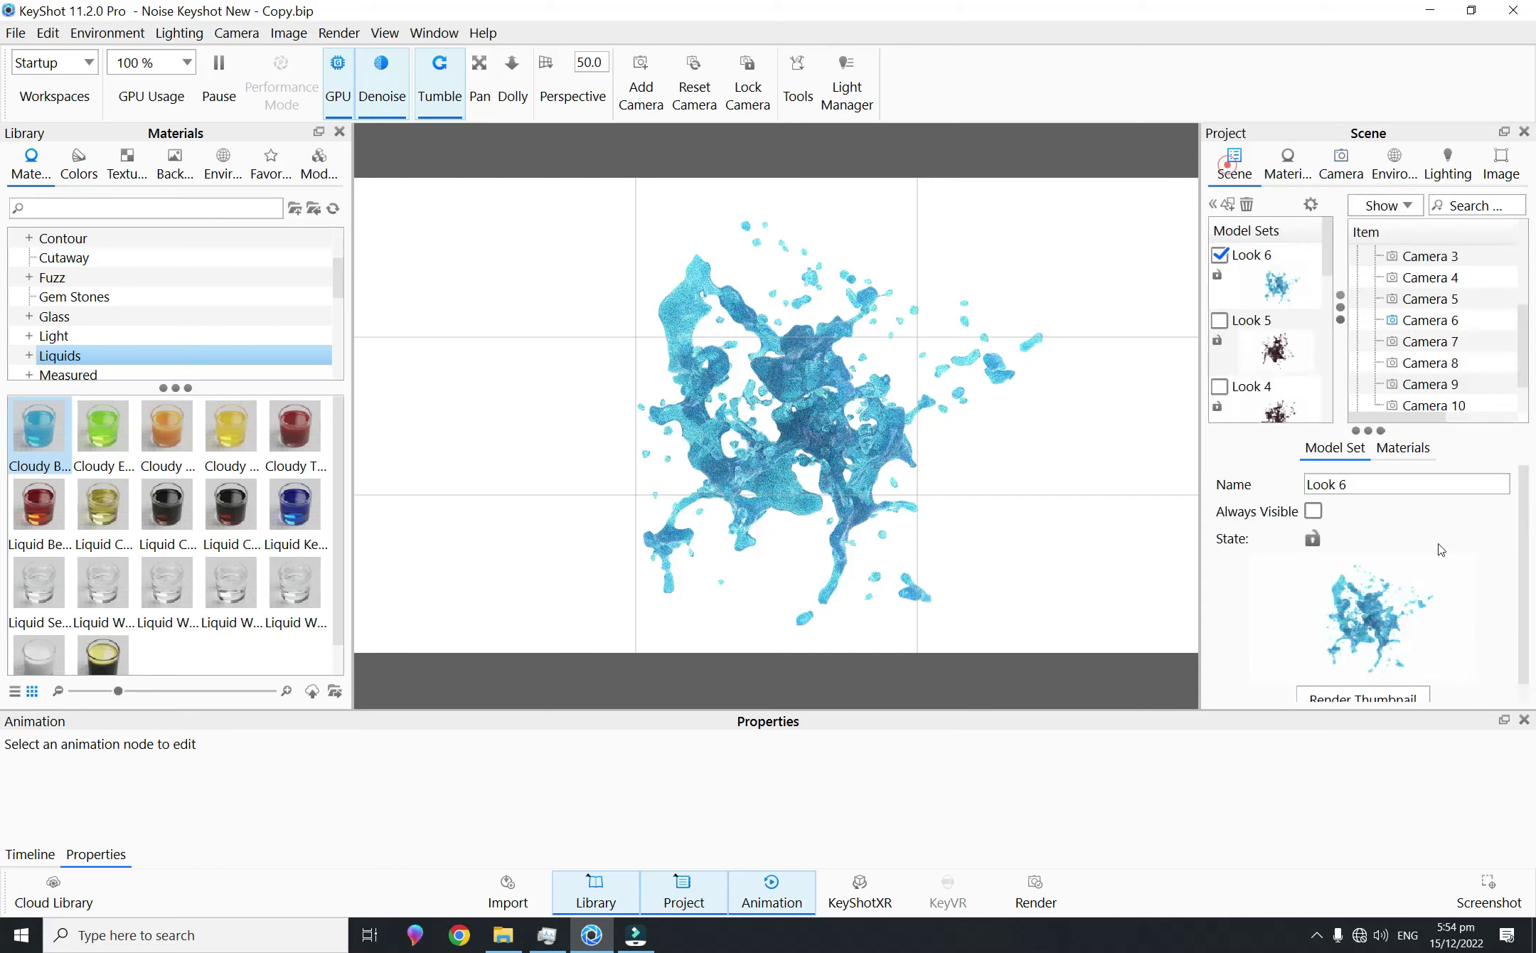
pyautogui.click(1395, 698)
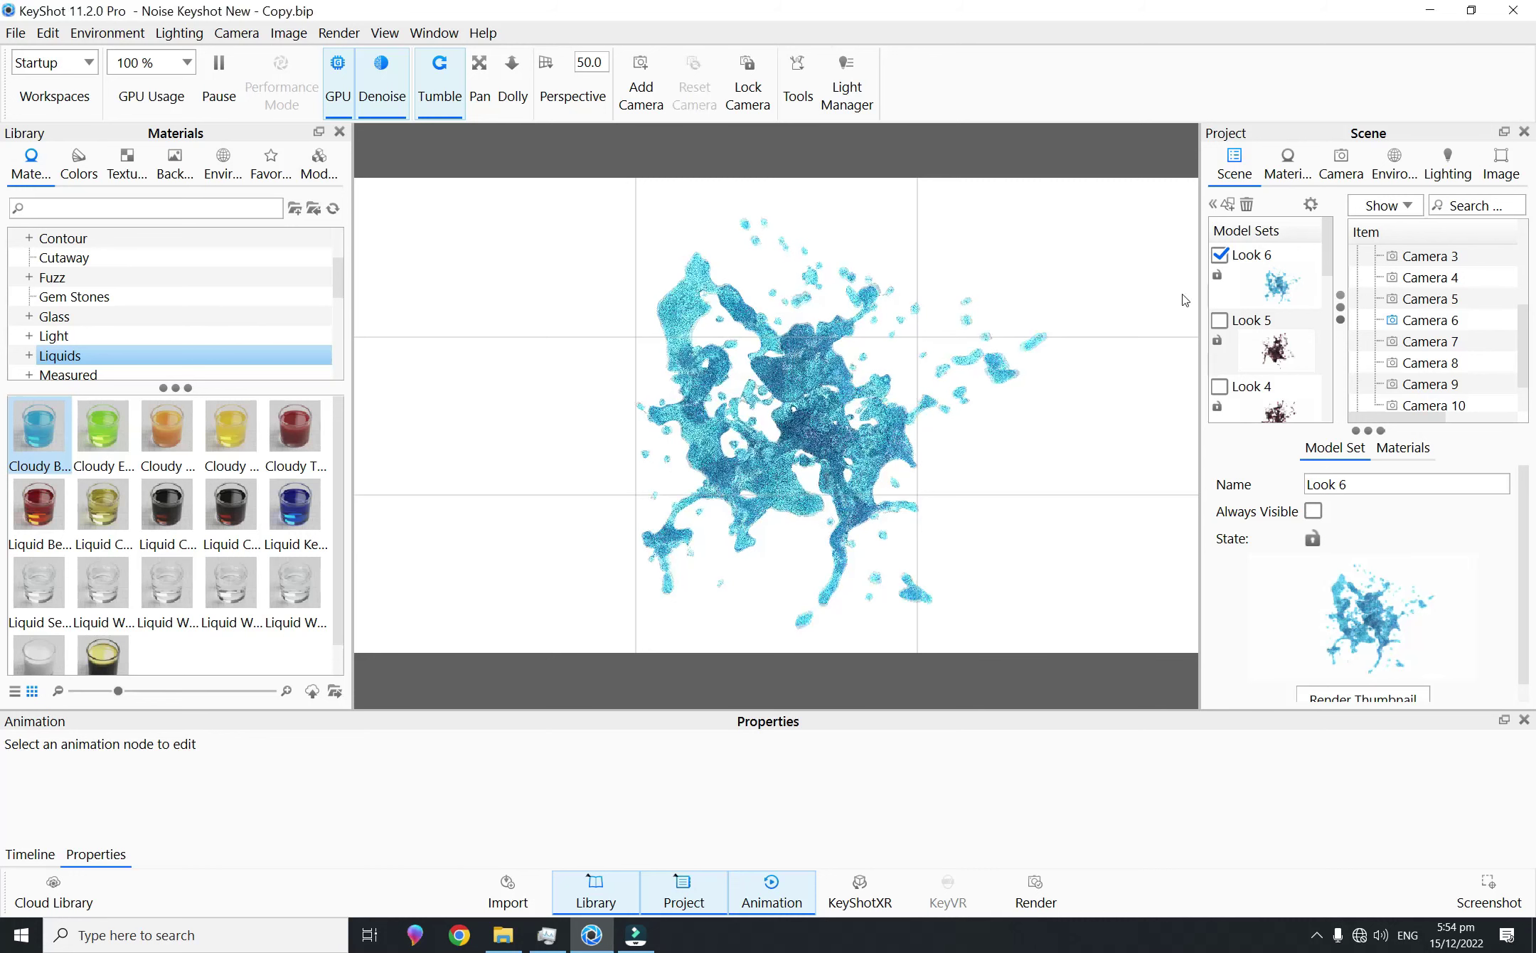
# Step: Add a model set named Look 7 cloned from Look 6, including part animations and linked animations
pyautogui.click(1228, 205)
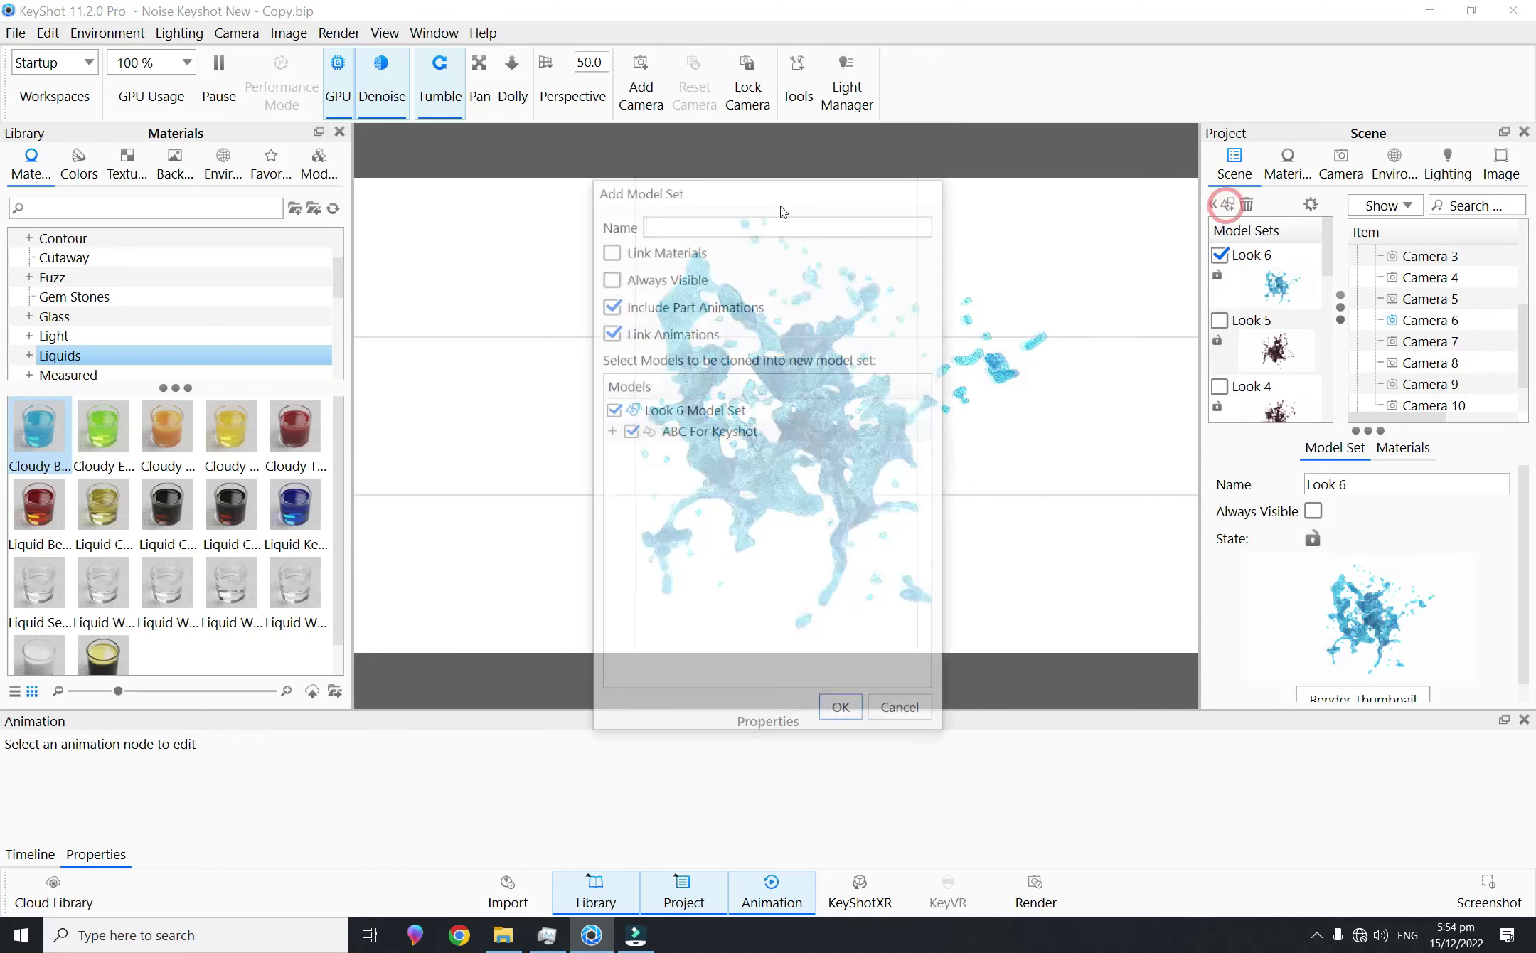
pyautogui.click(700, 217)
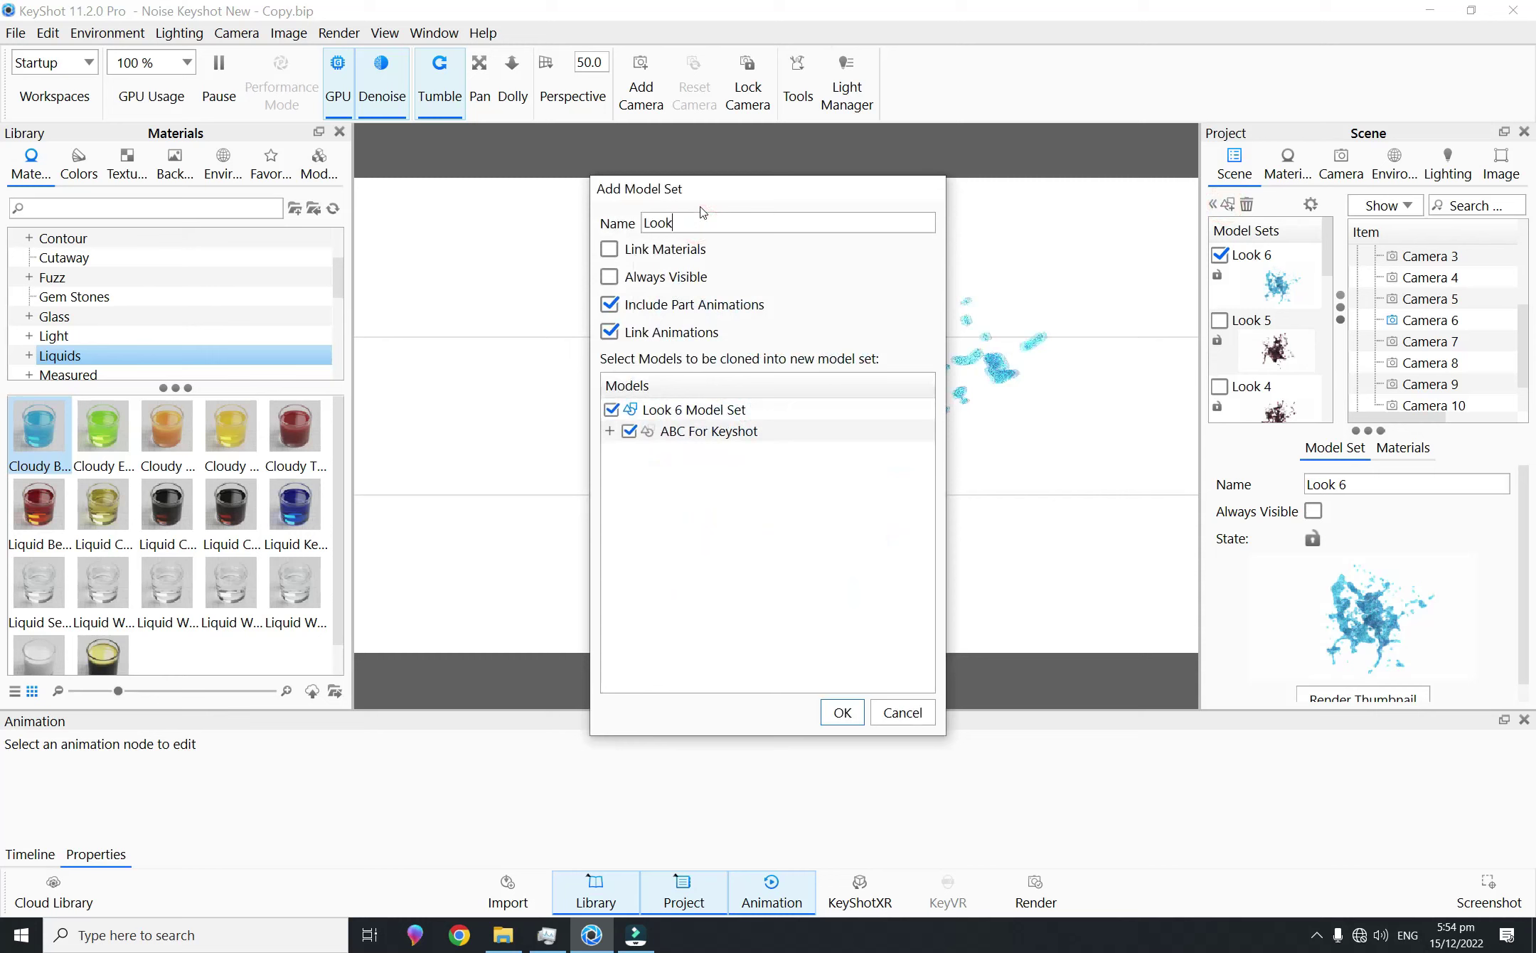
pyautogui.click(843, 713)
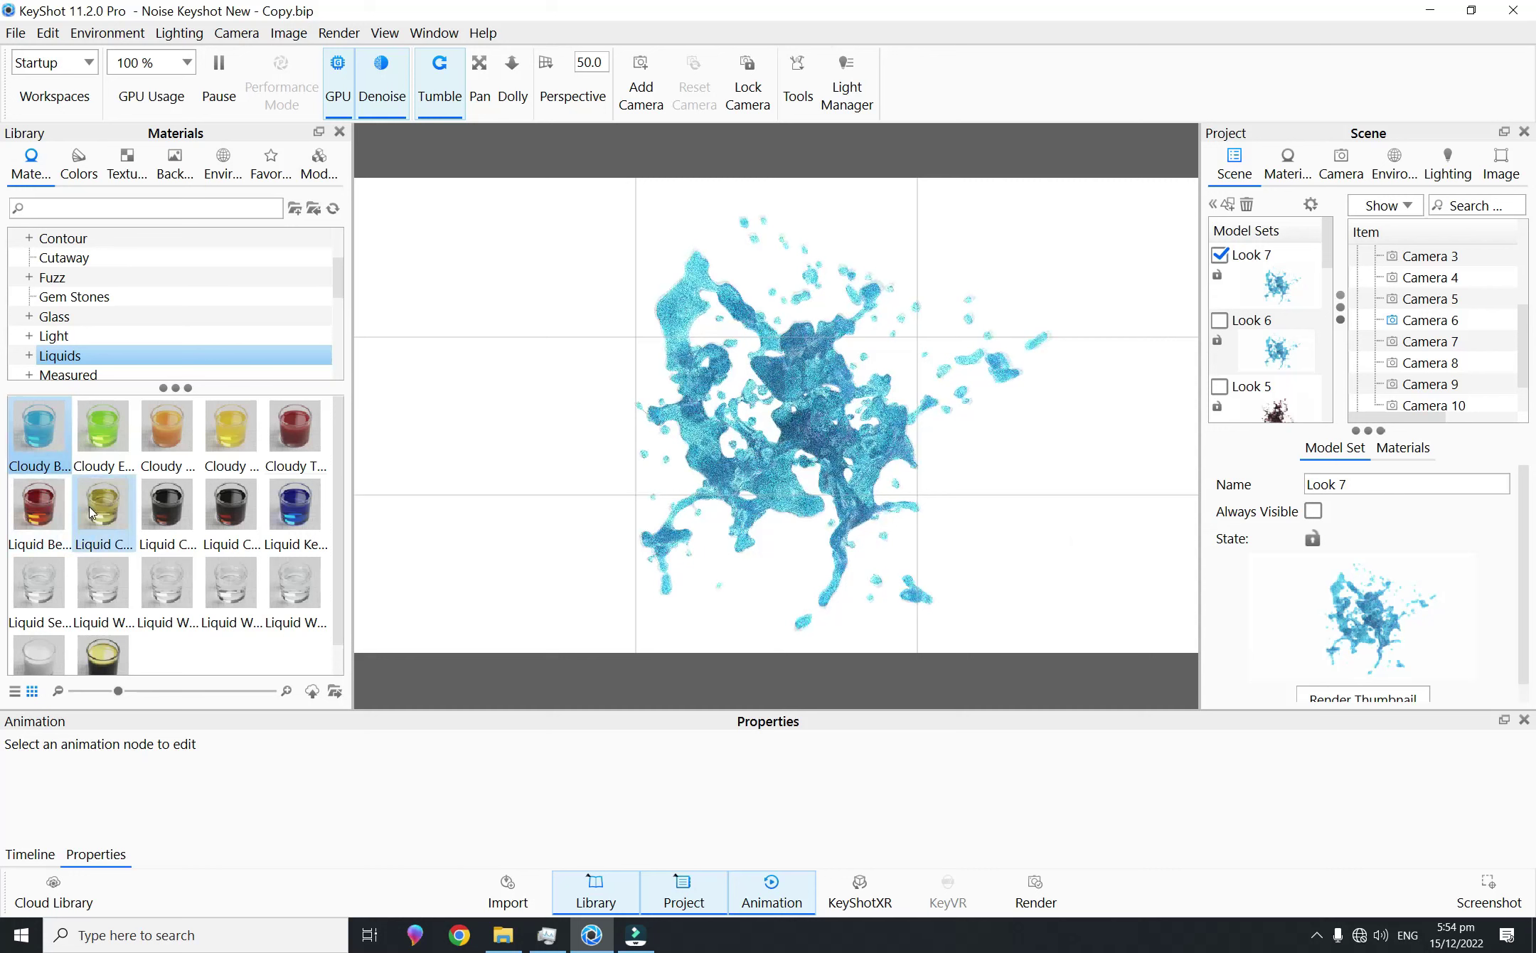
# Step: Apply the Liquid KeyShot Render Juice material to Look 7's splash and open its properties
pyautogui.moveTo(295, 506); pyautogui.dragTo(777, 421)
pyautogui.doubleClick(790, 390)
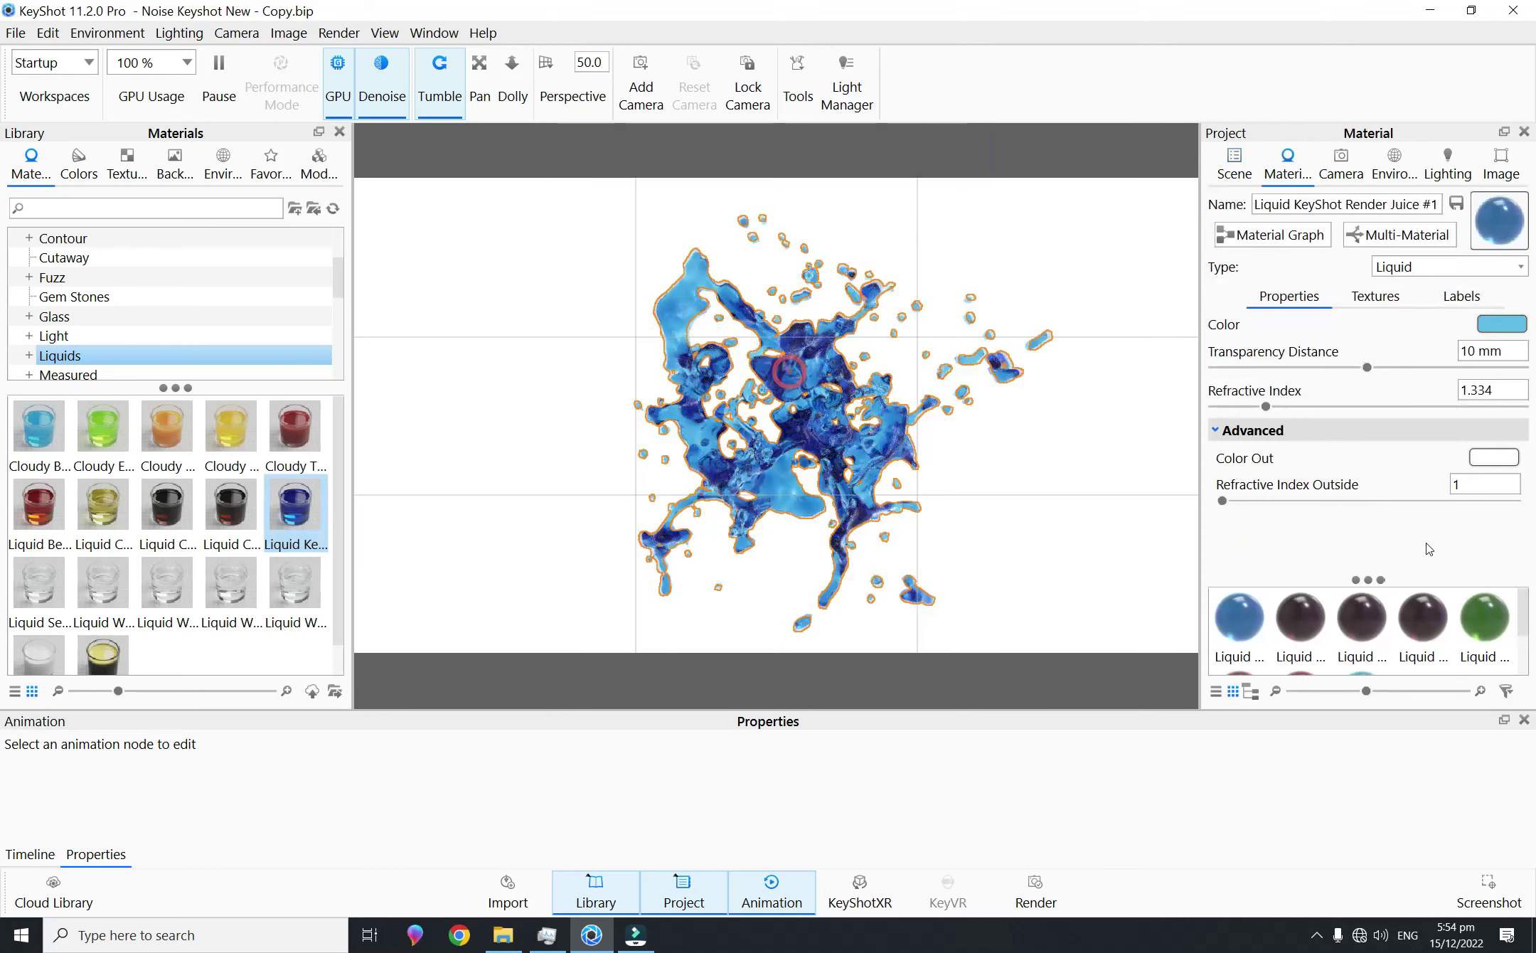
# Step: Try various preset swatch colours on Look 7's liquid, including brown, slate blue, lavender, teal, orange, red, yellow, pink, grey and lime
pyautogui.click(1495, 325)
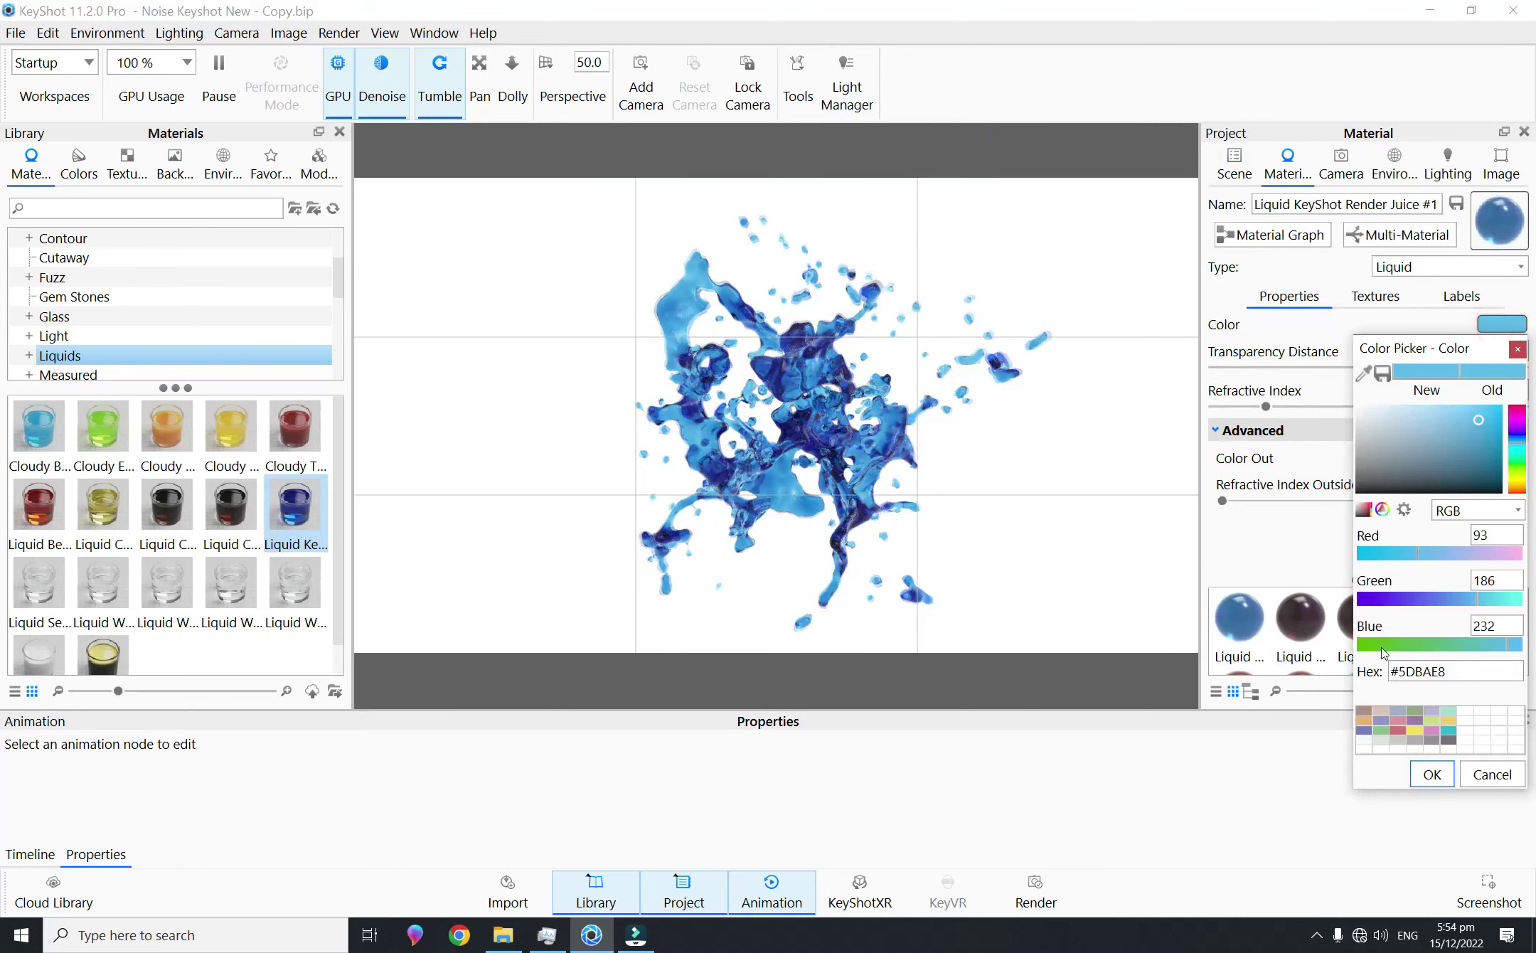
pyautogui.moveTo(1393, 647); pyautogui.dragTo(1365, 645)
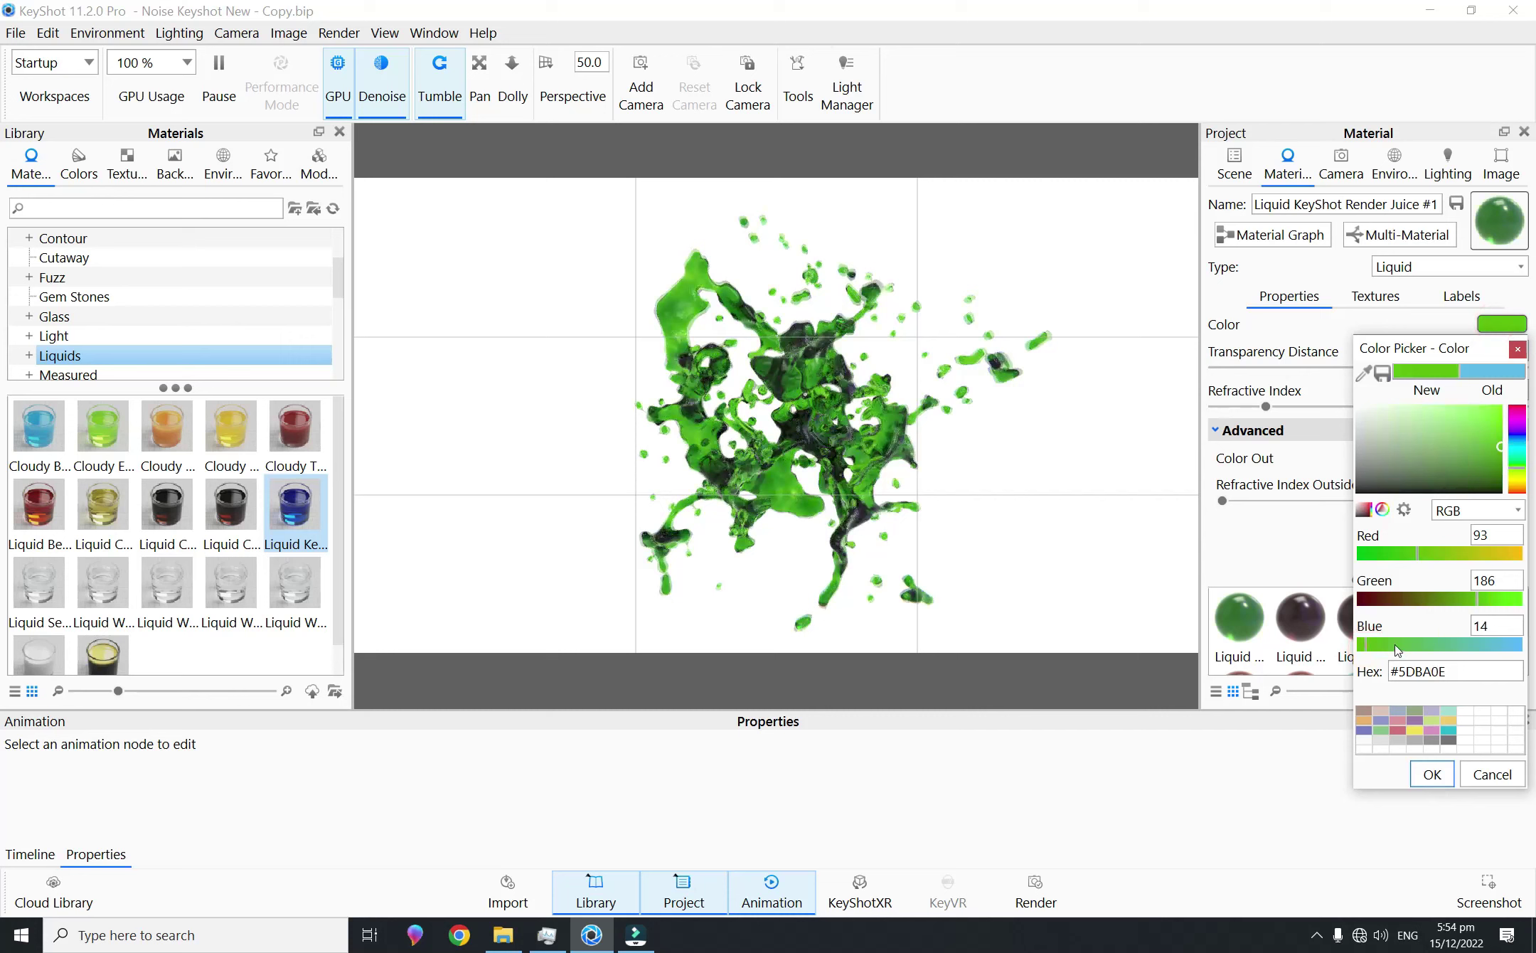
pyautogui.click(1362, 713)
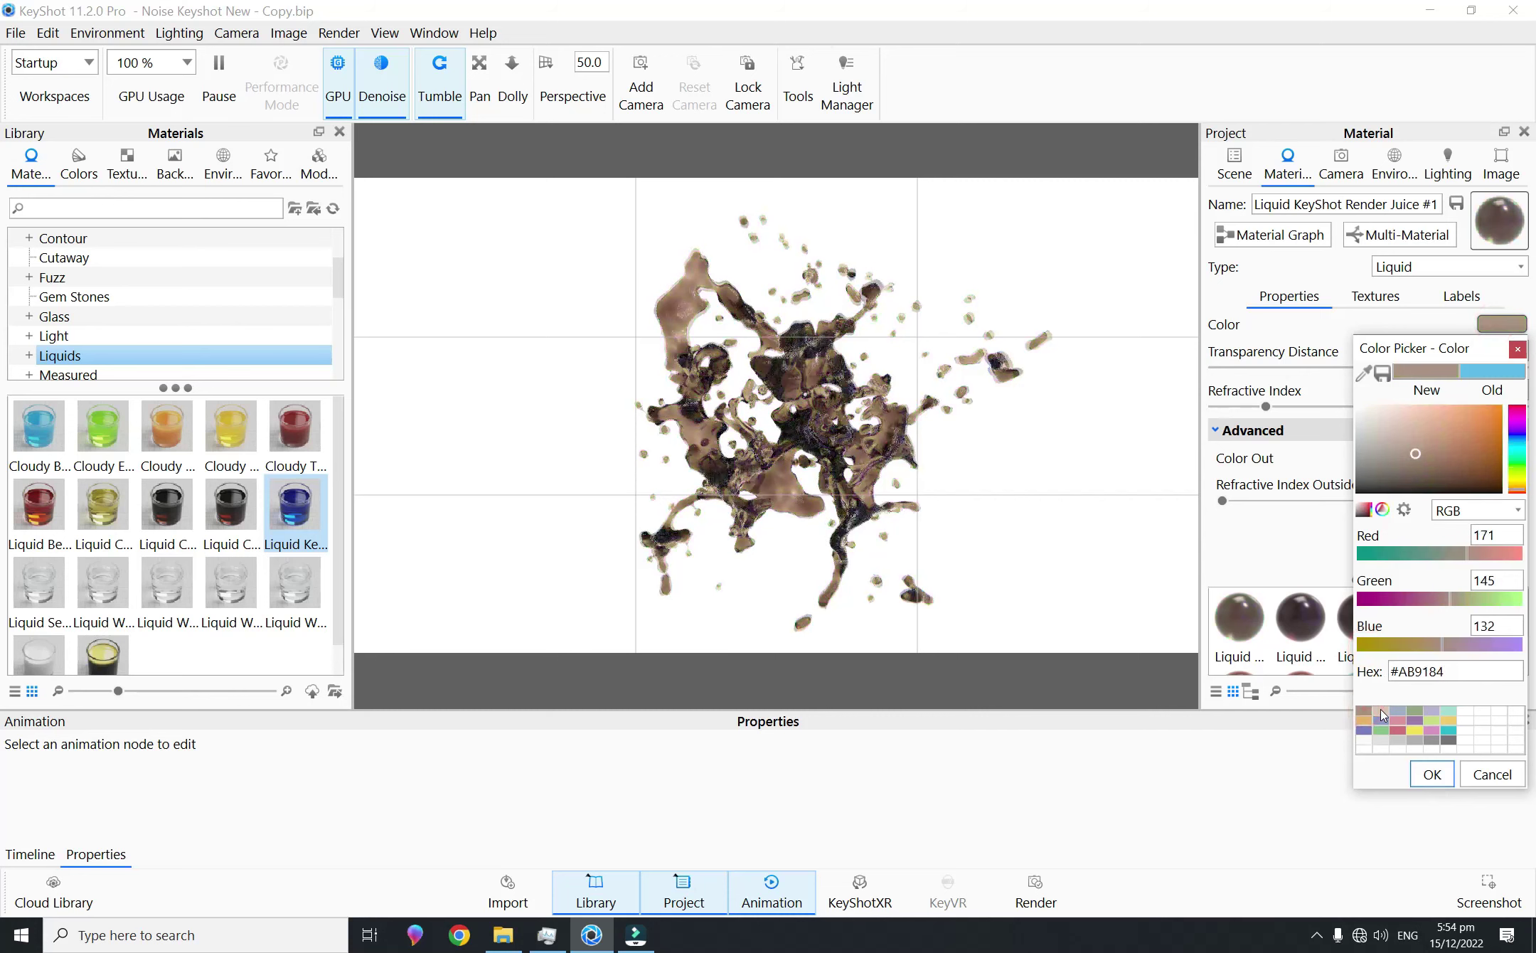
pyautogui.click(1381, 713)
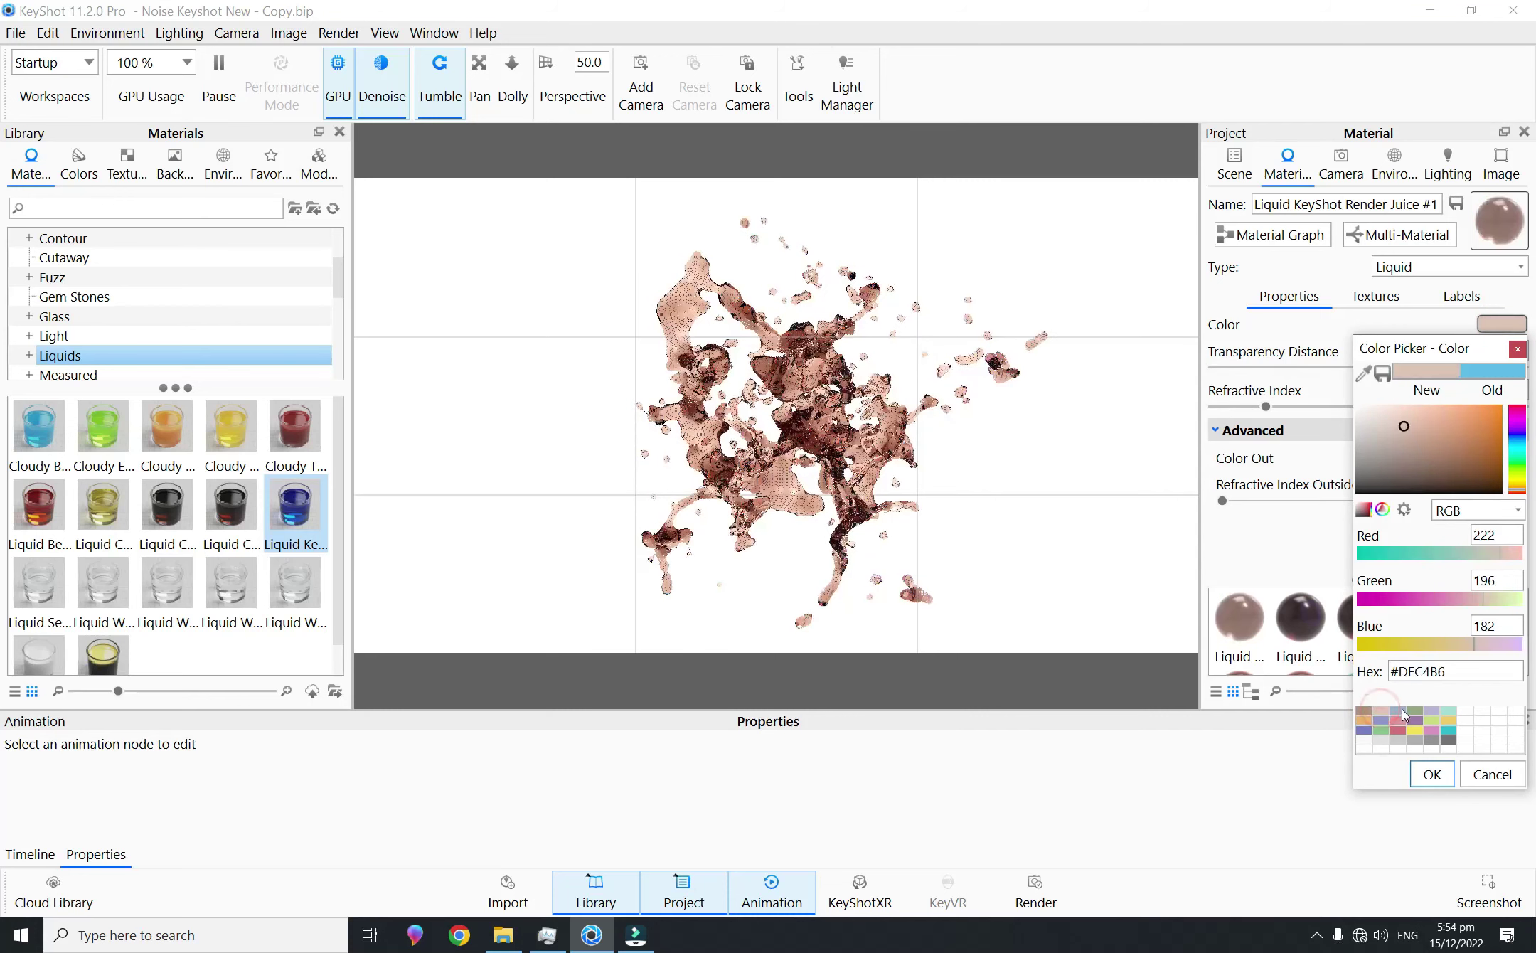
pyautogui.click(1400, 711)
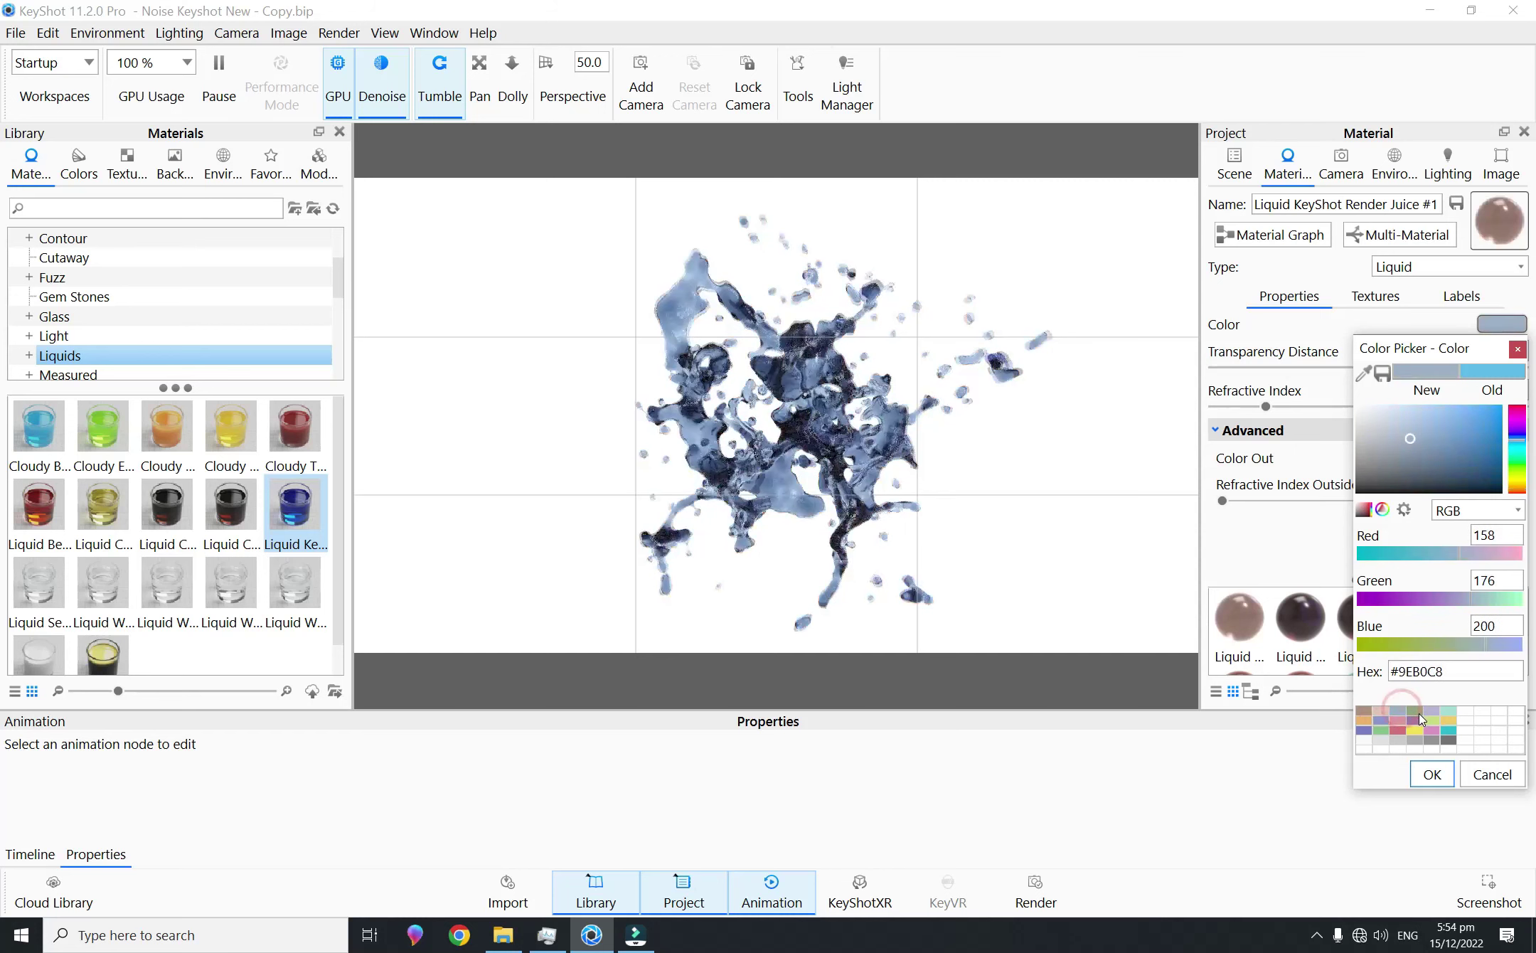
pyautogui.click(1415, 709)
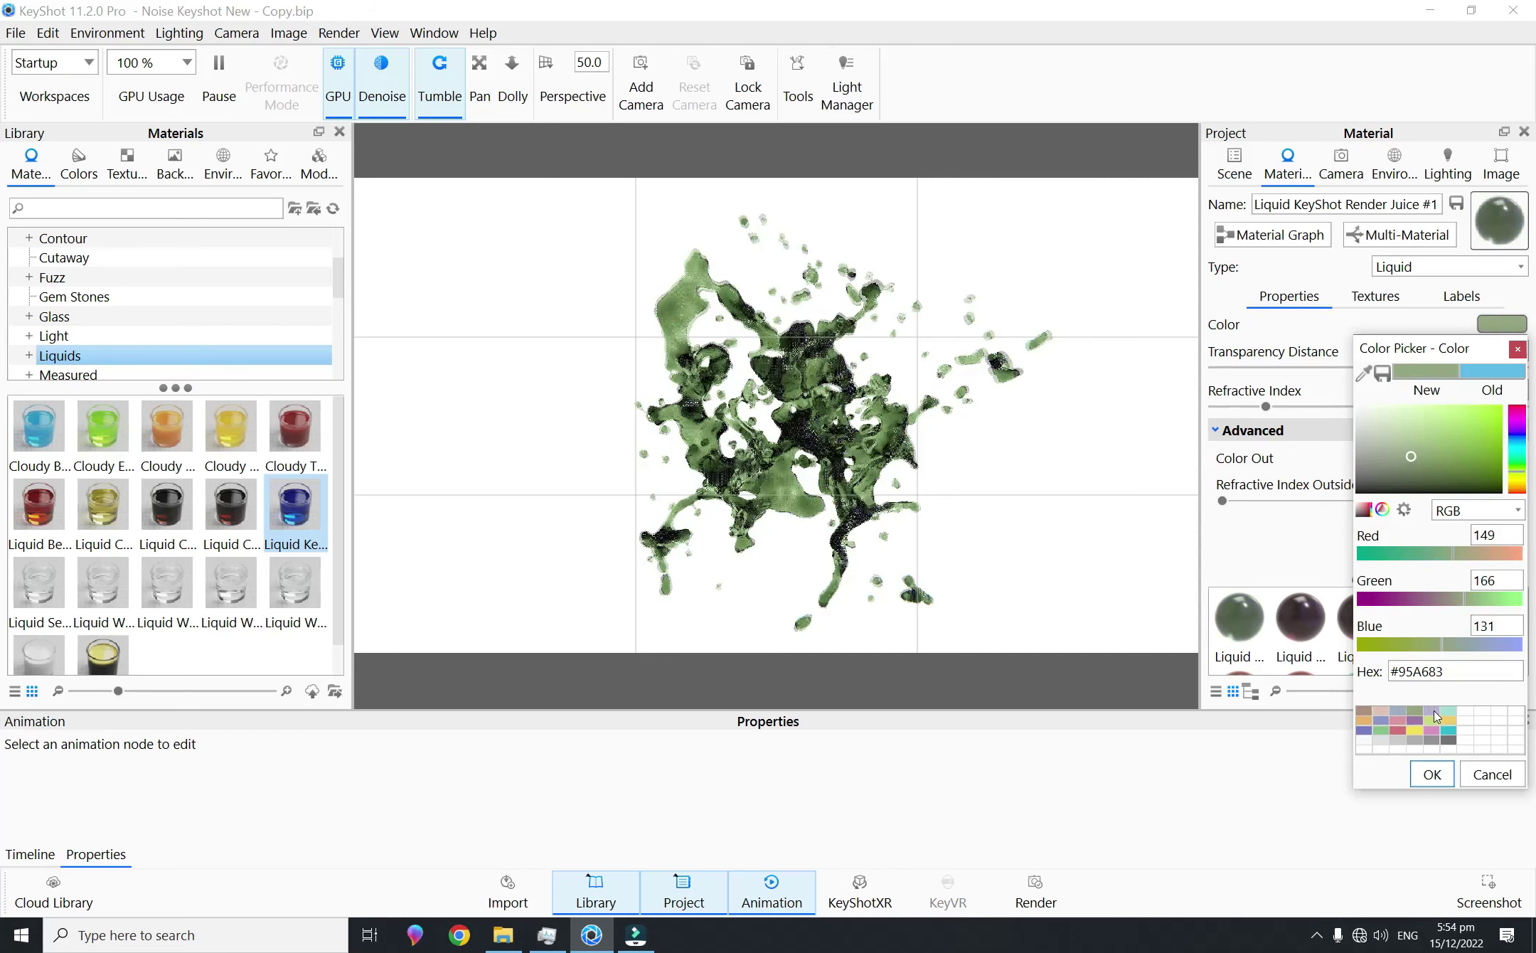
pyautogui.click(1434, 711)
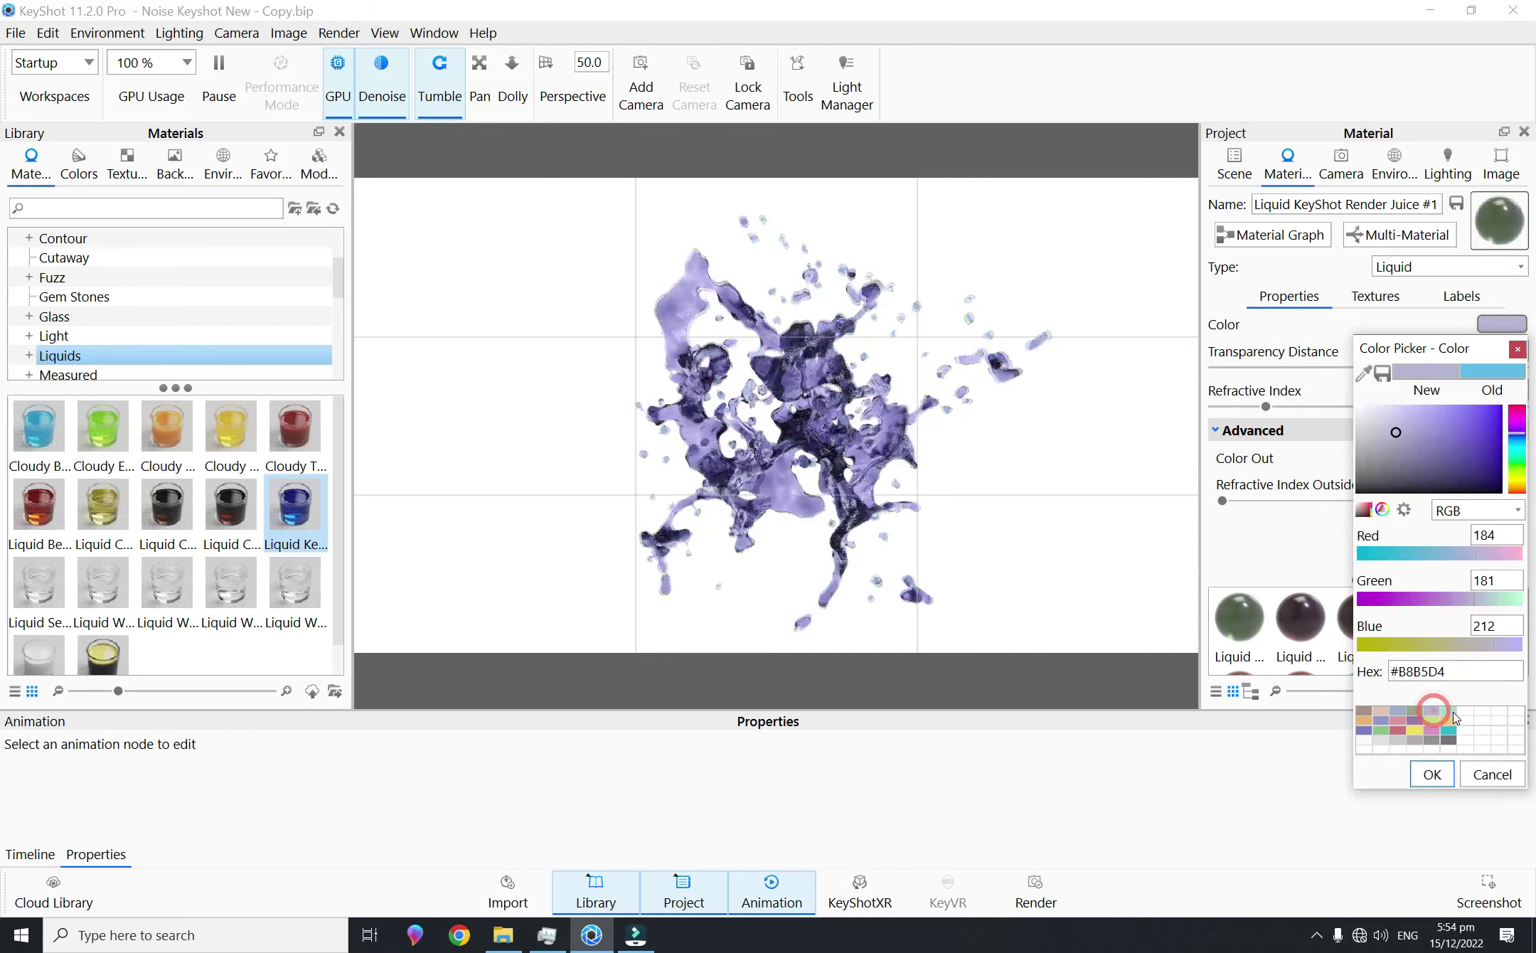
pyautogui.click(1451, 711)
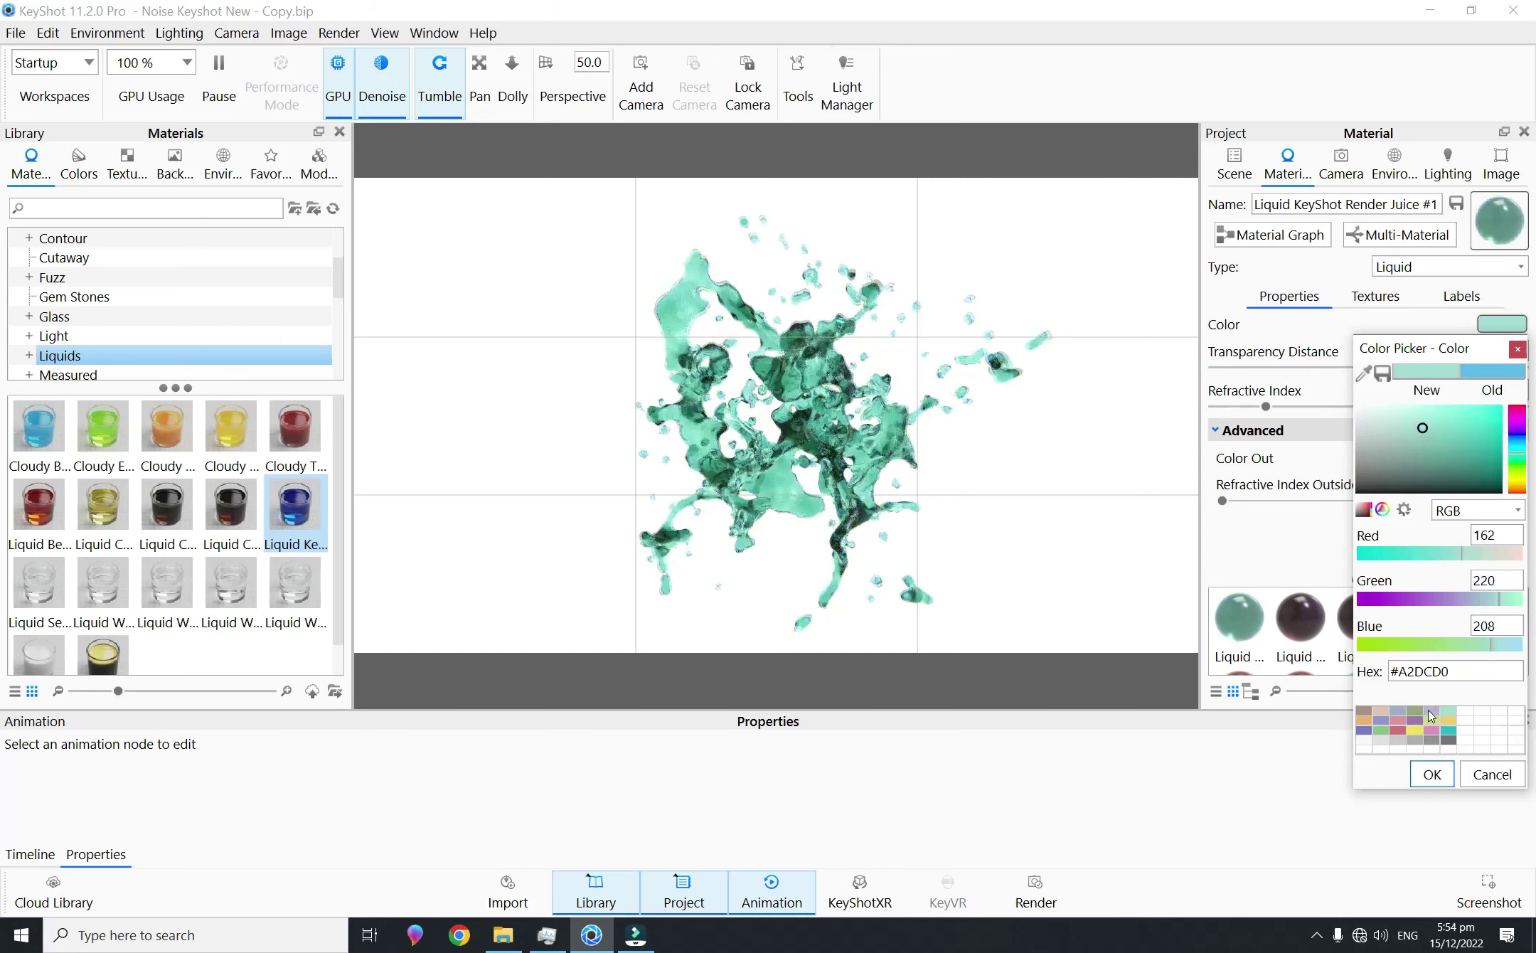
pyautogui.click(1430, 712)
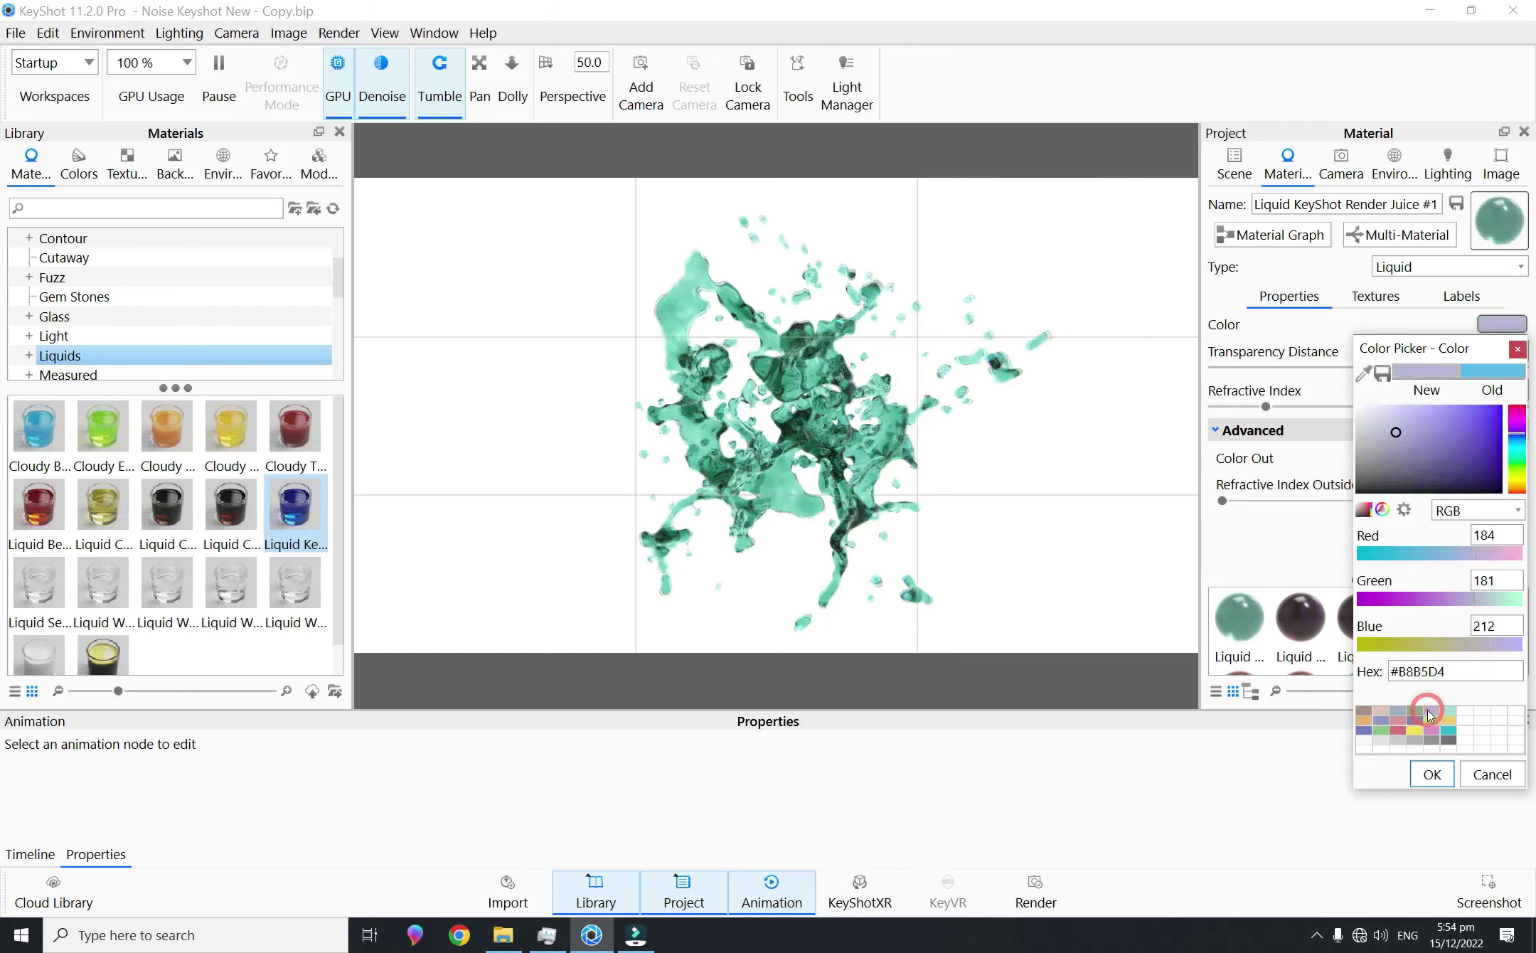
pyautogui.click(1414, 709)
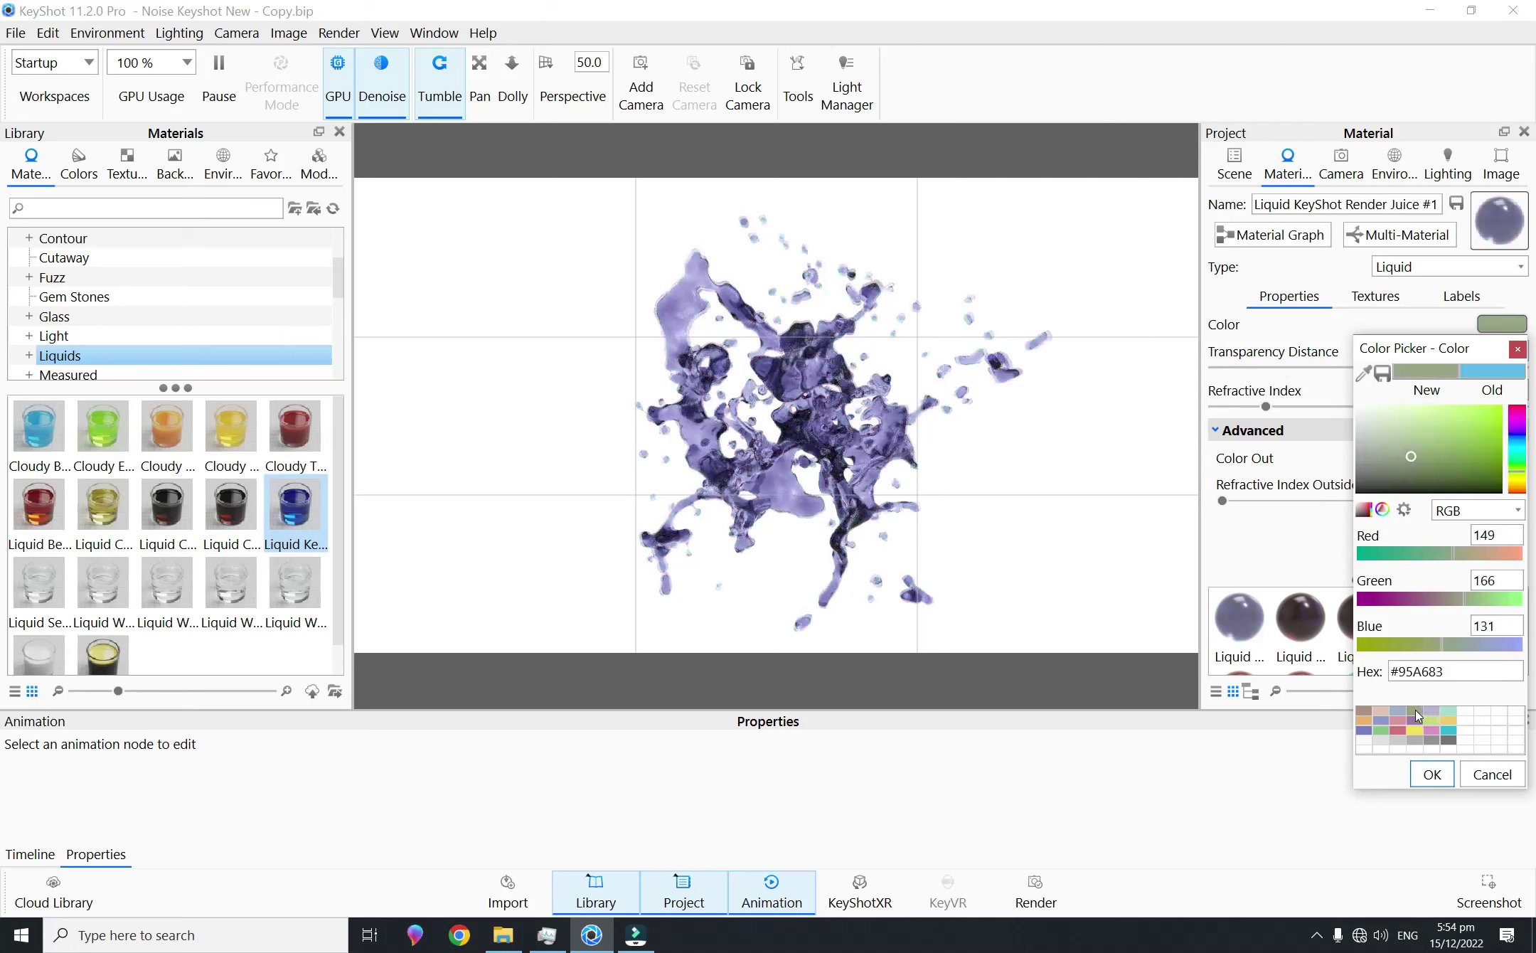
pyautogui.click(1365, 720)
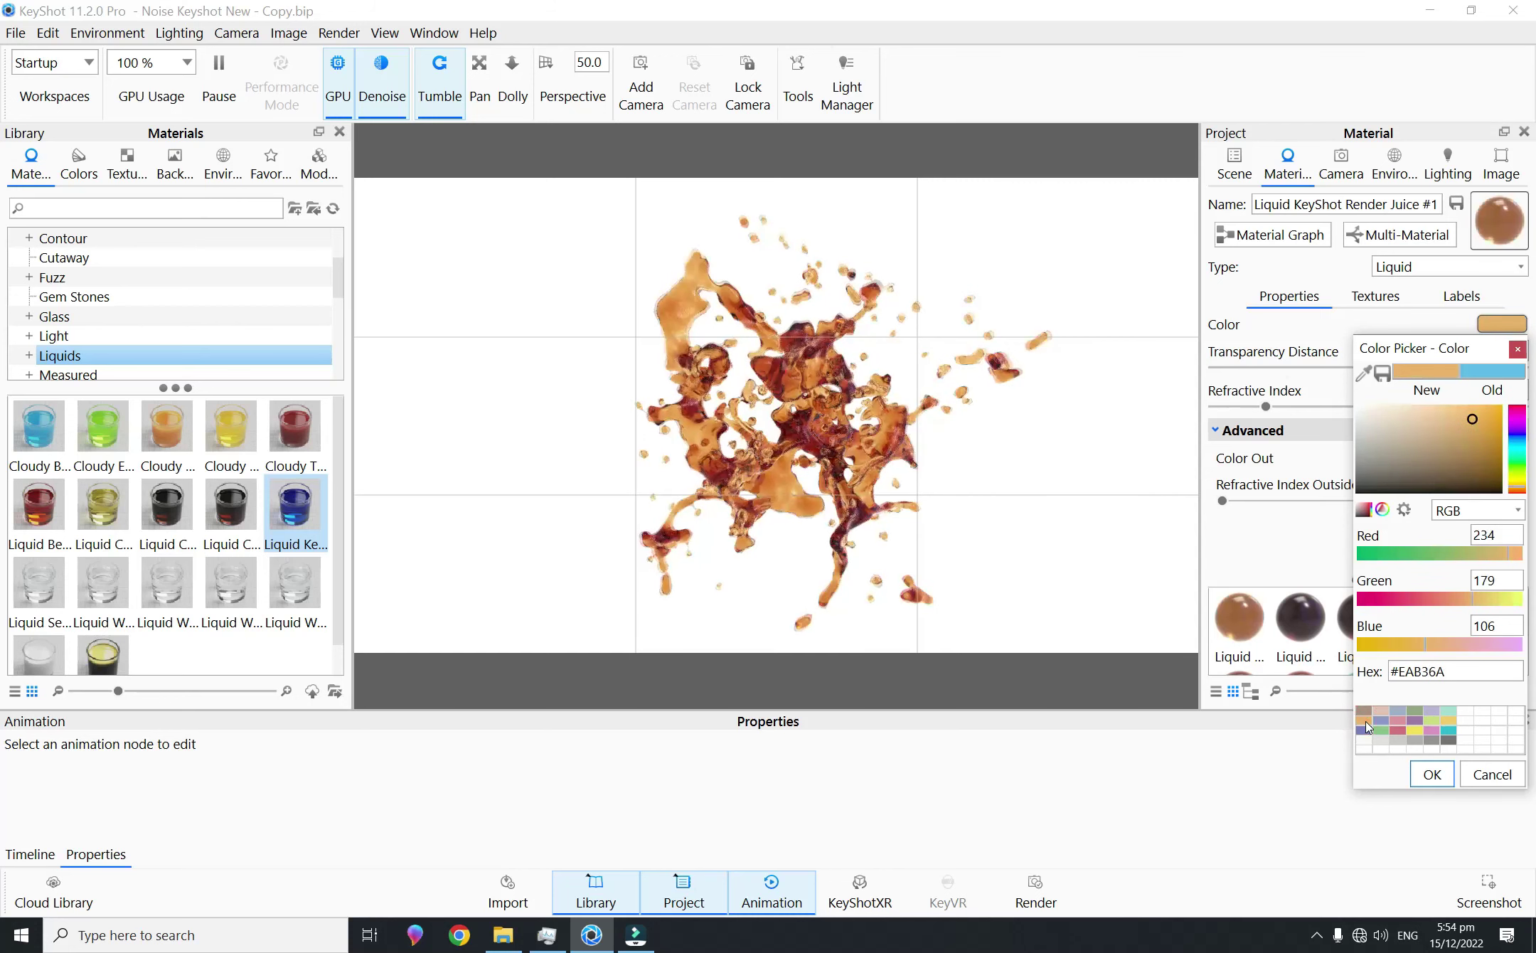
pyautogui.click(1364, 730)
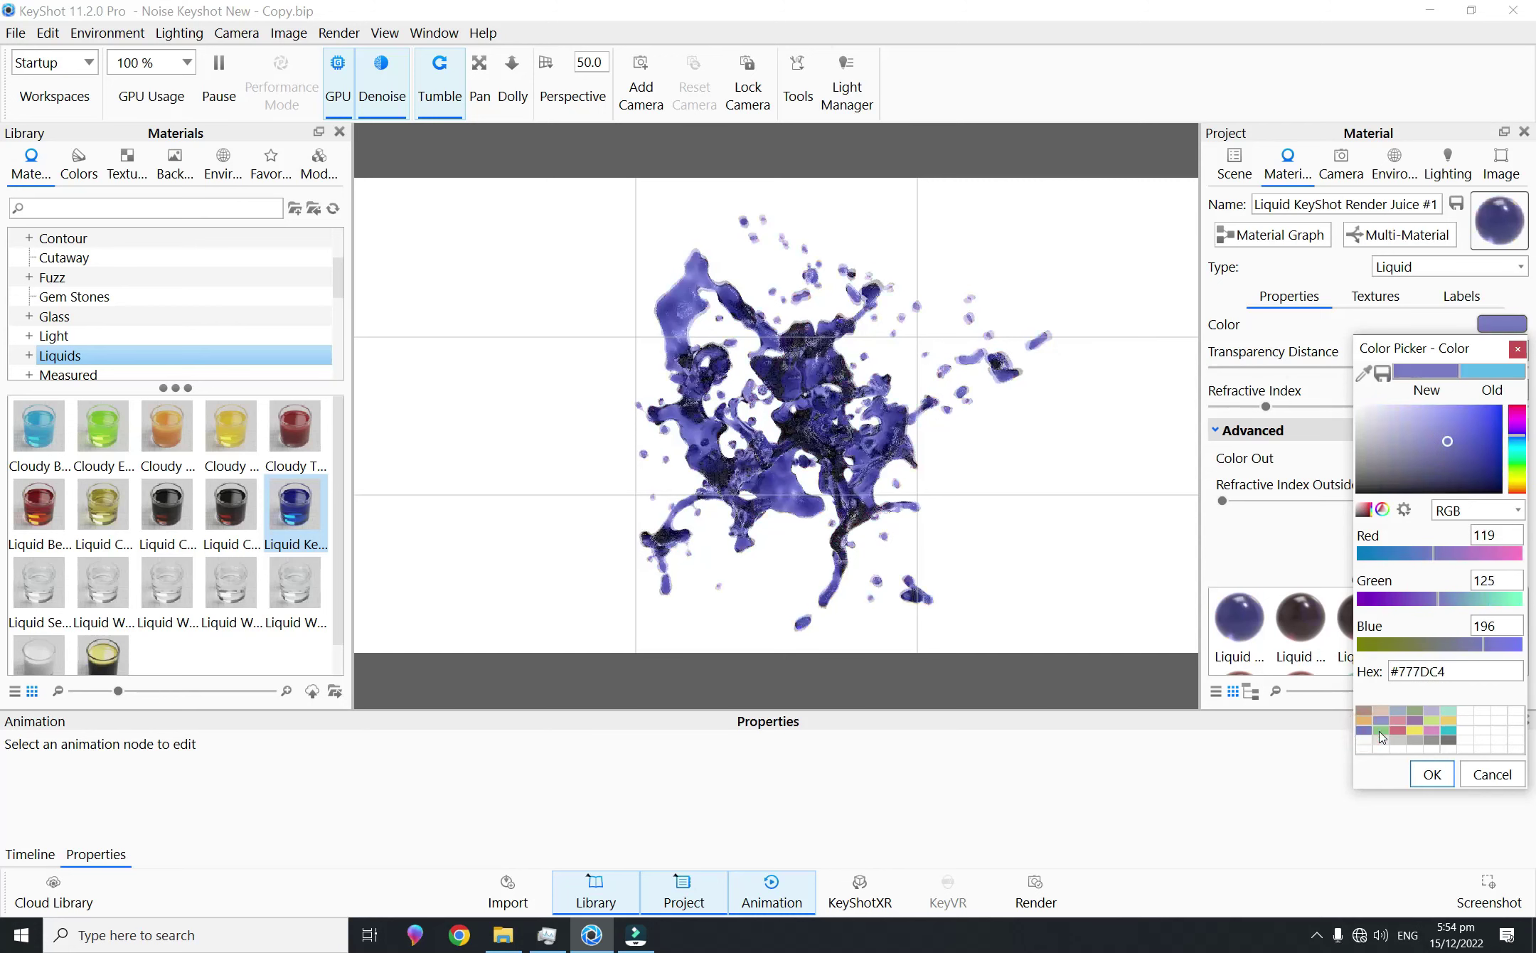
pyautogui.click(1380, 731)
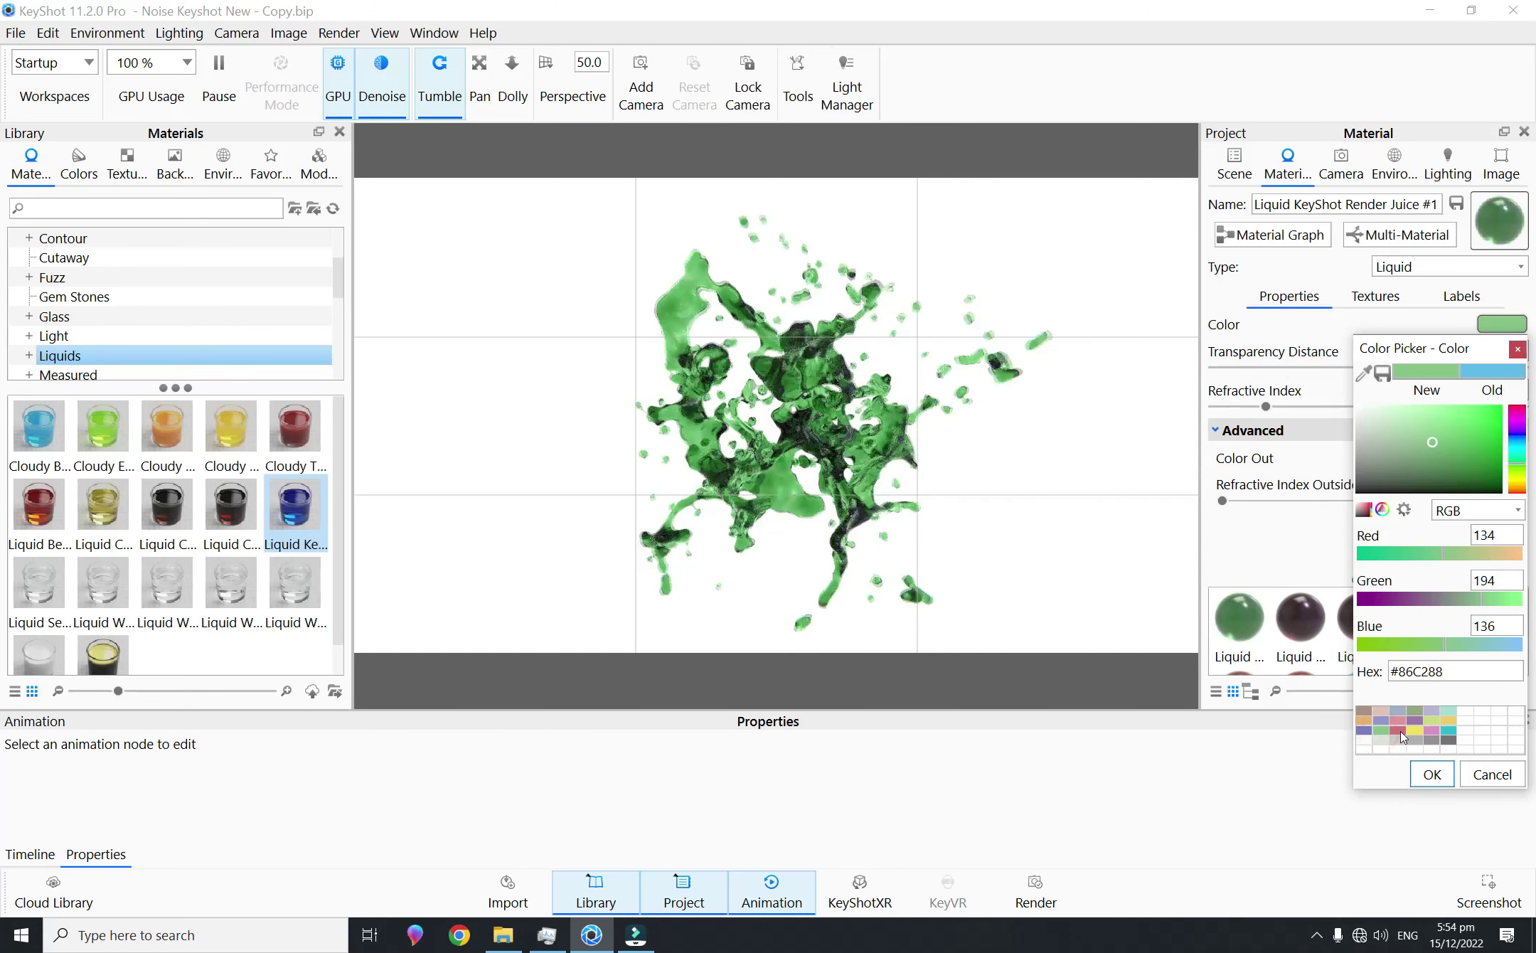
pyautogui.click(1397, 730)
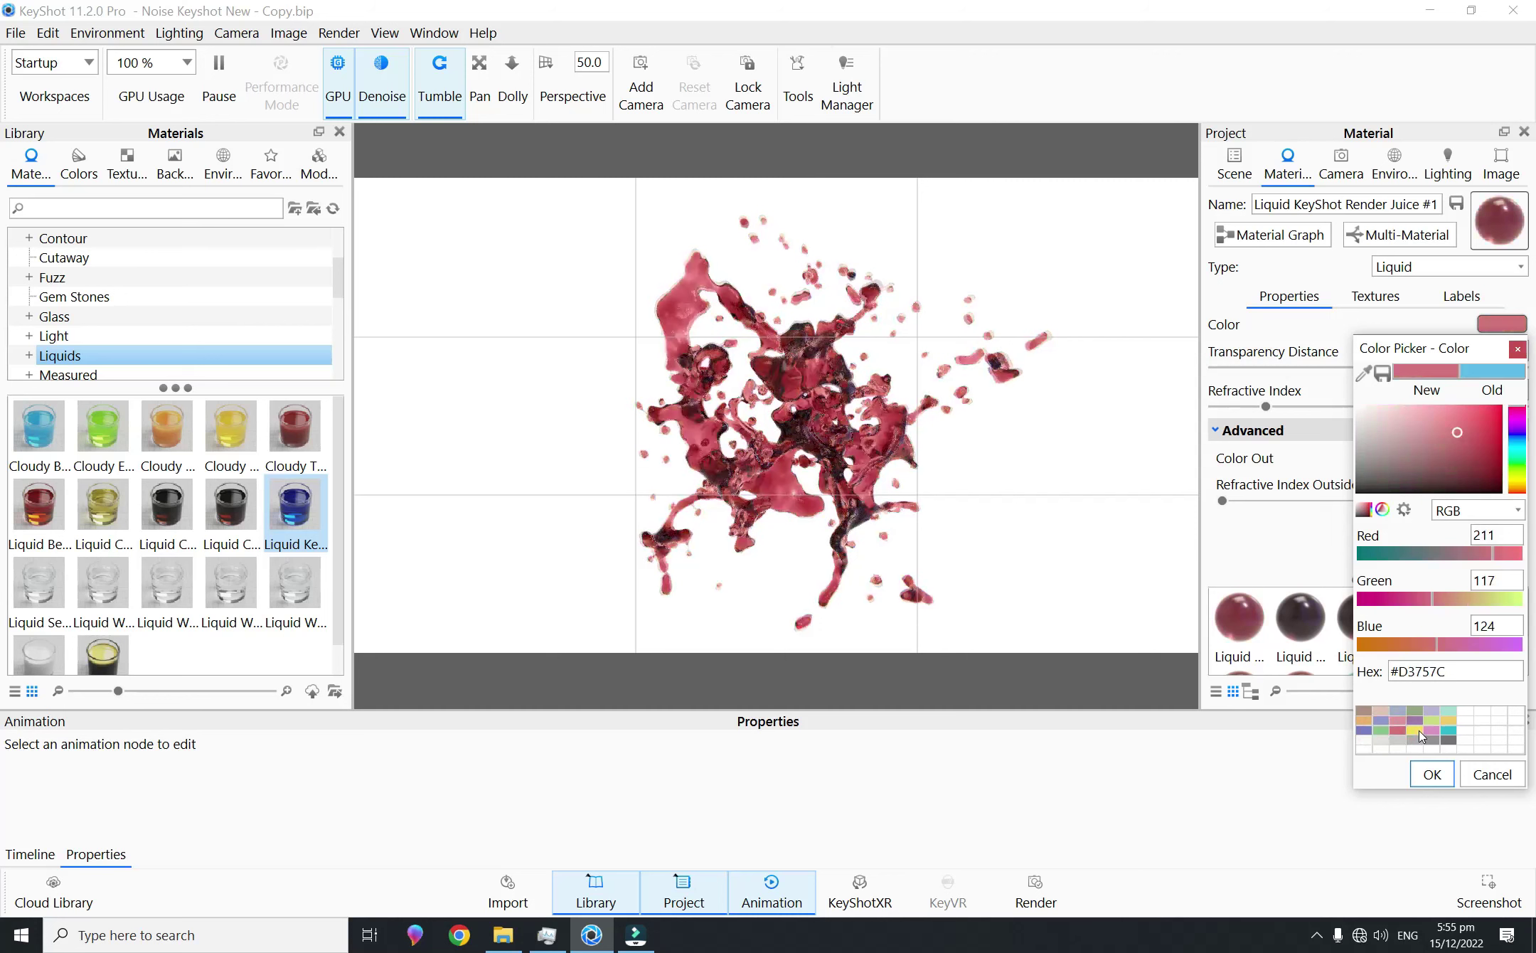
pyautogui.click(1419, 731)
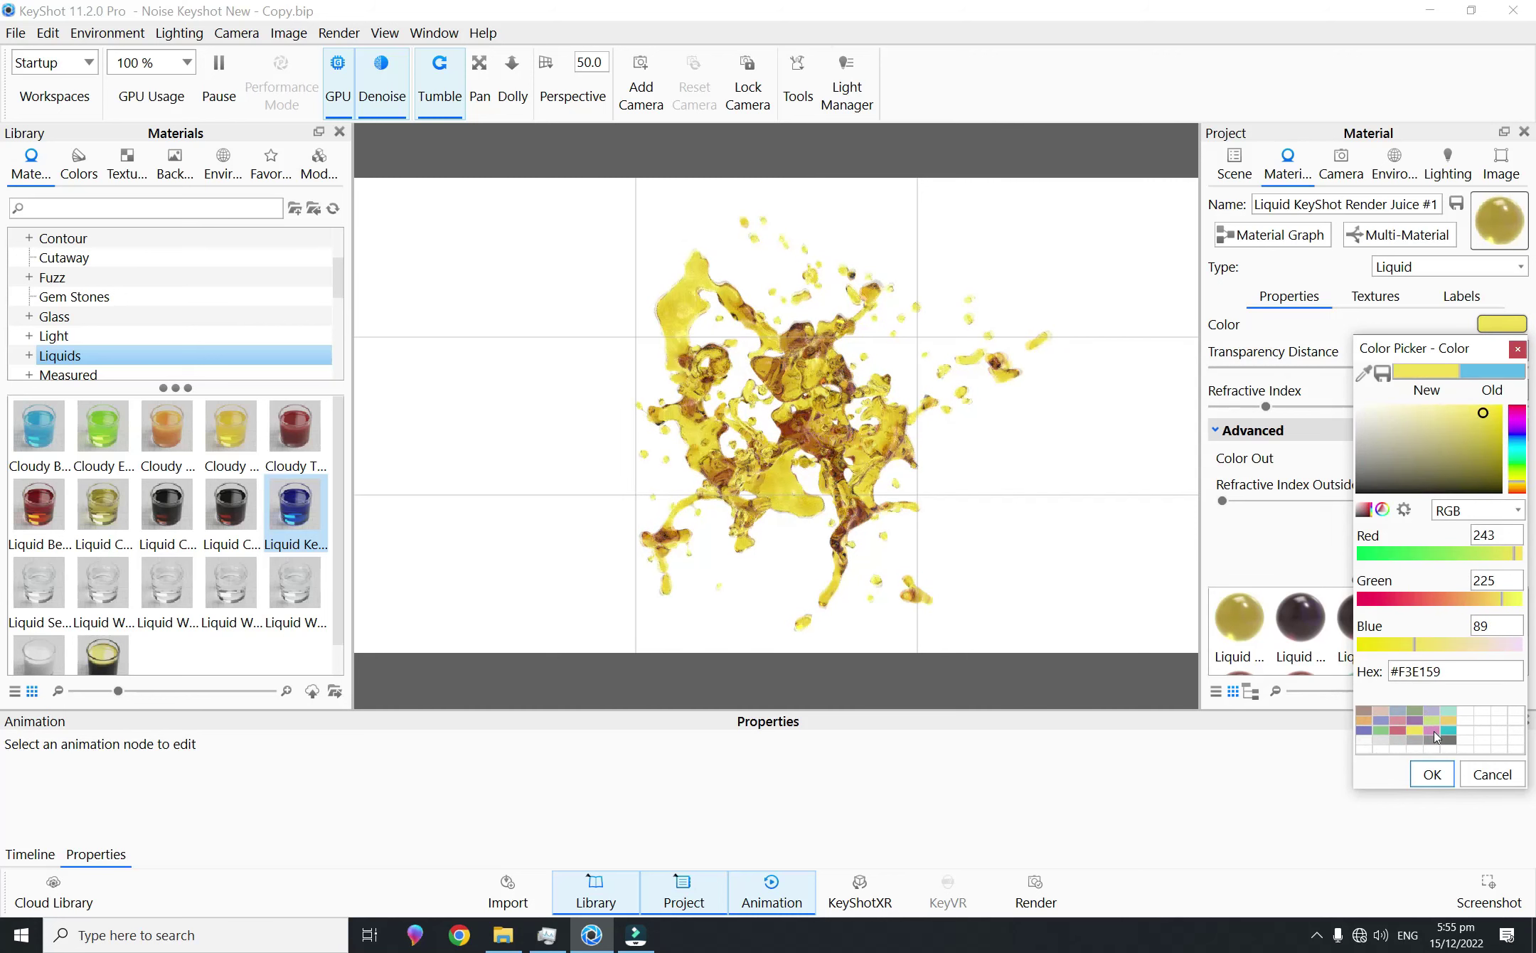
pyautogui.click(1433, 731)
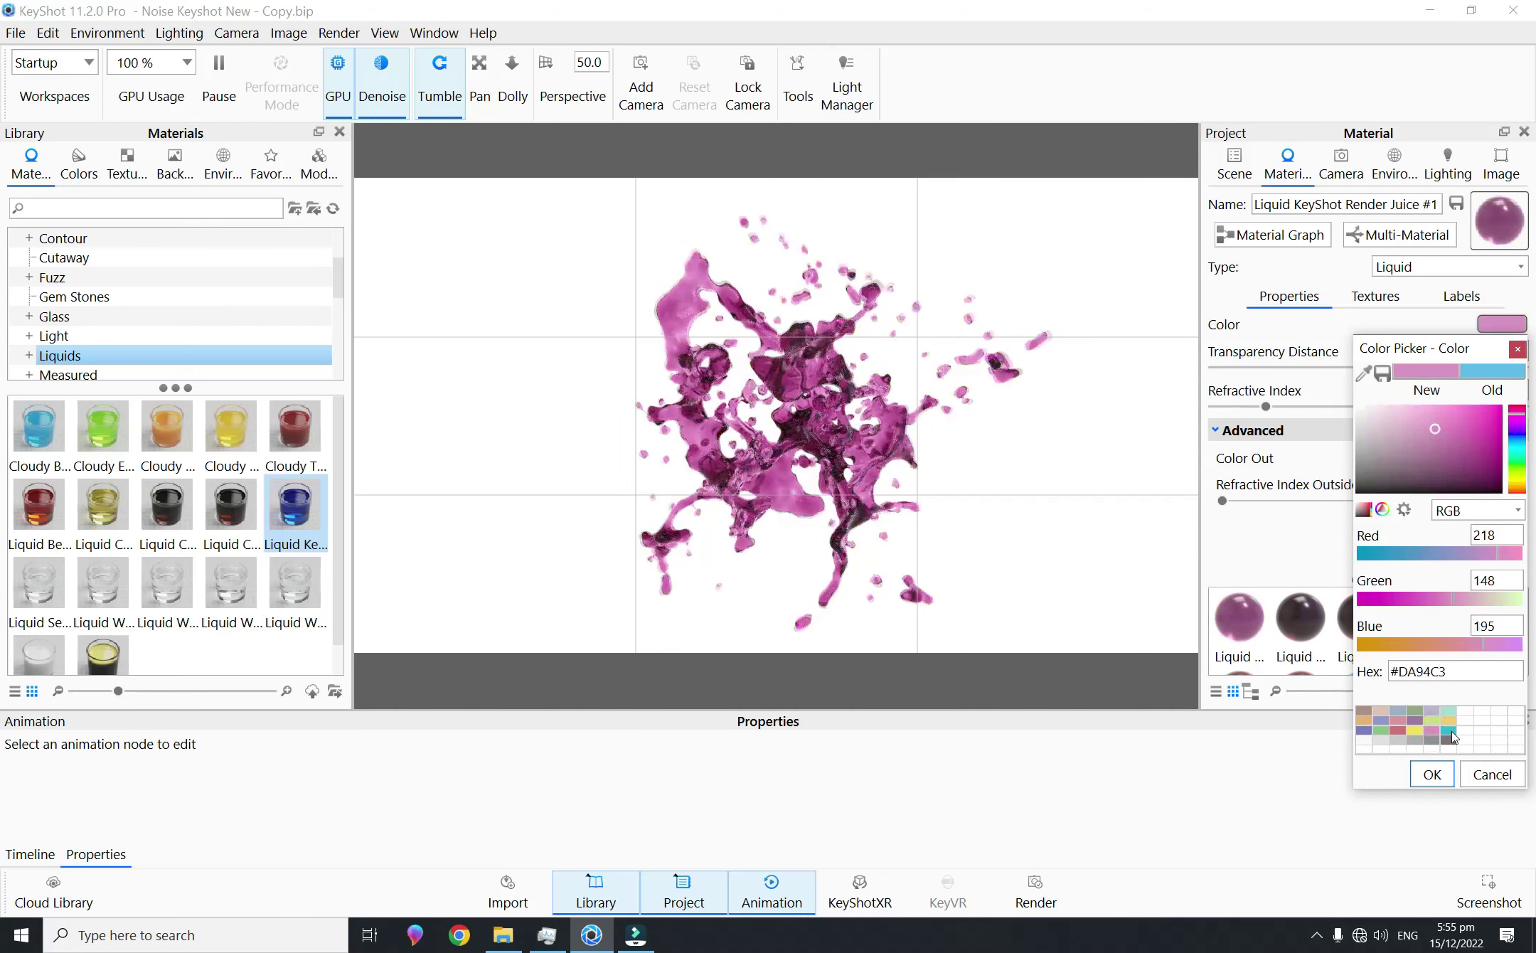
pyautogui.click(1450, 733)
pyautogui.click(1427, 741)
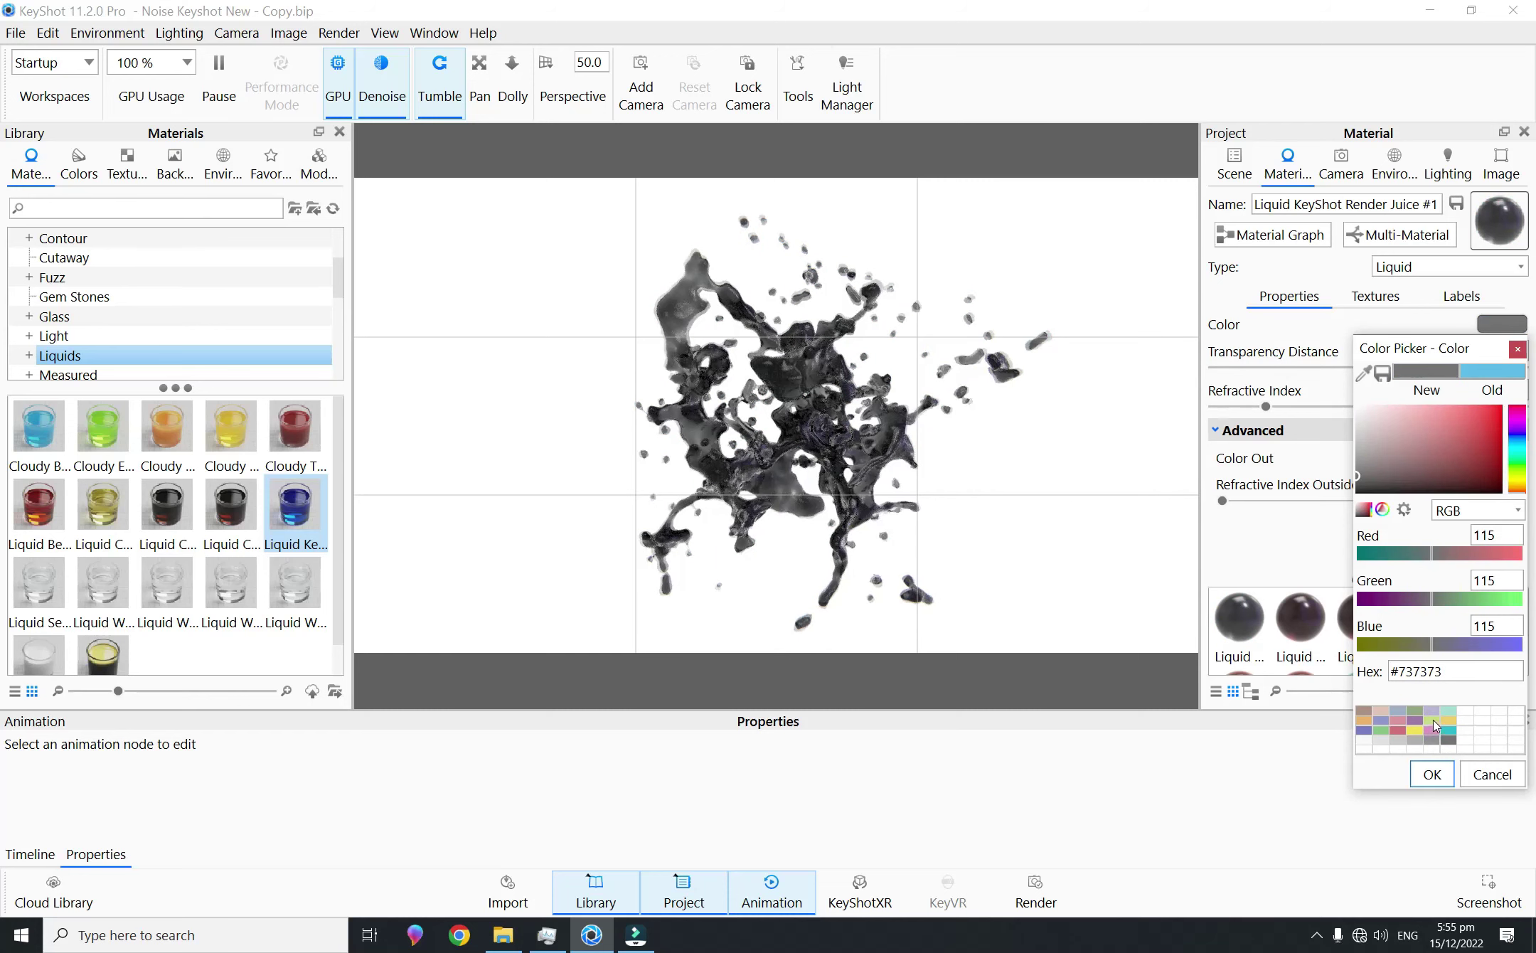
pyautogui.click(1432, 721)
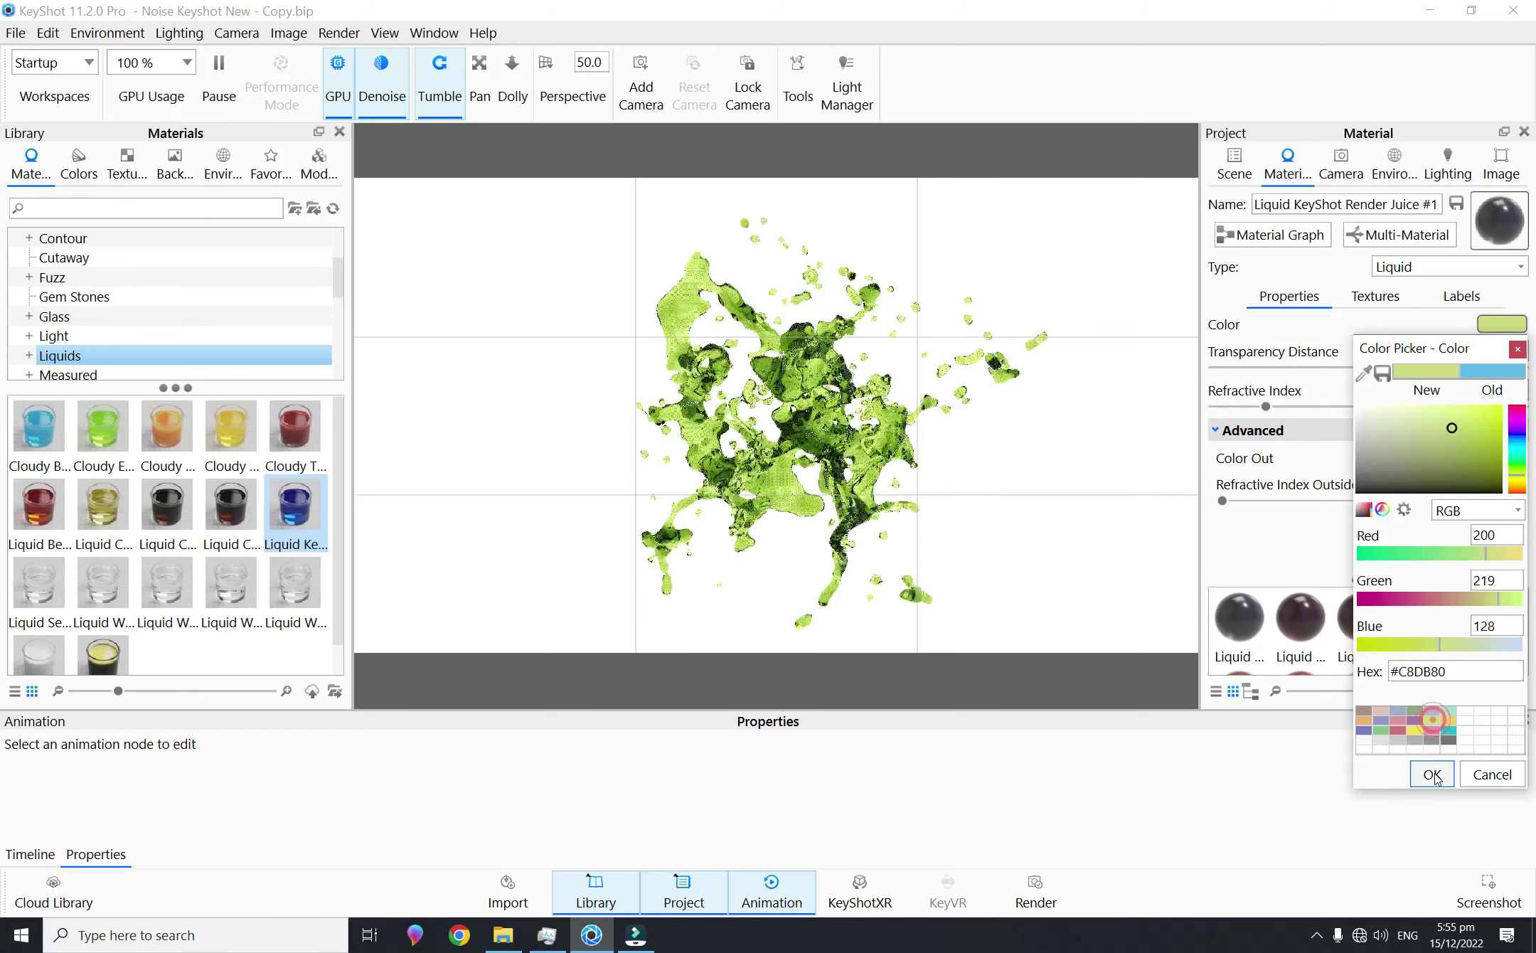
# Step: Give Look 7's liquid the muted green preset colour, lighten it to about #A1B988 and accept it
pyautogui.click(1417, 711)
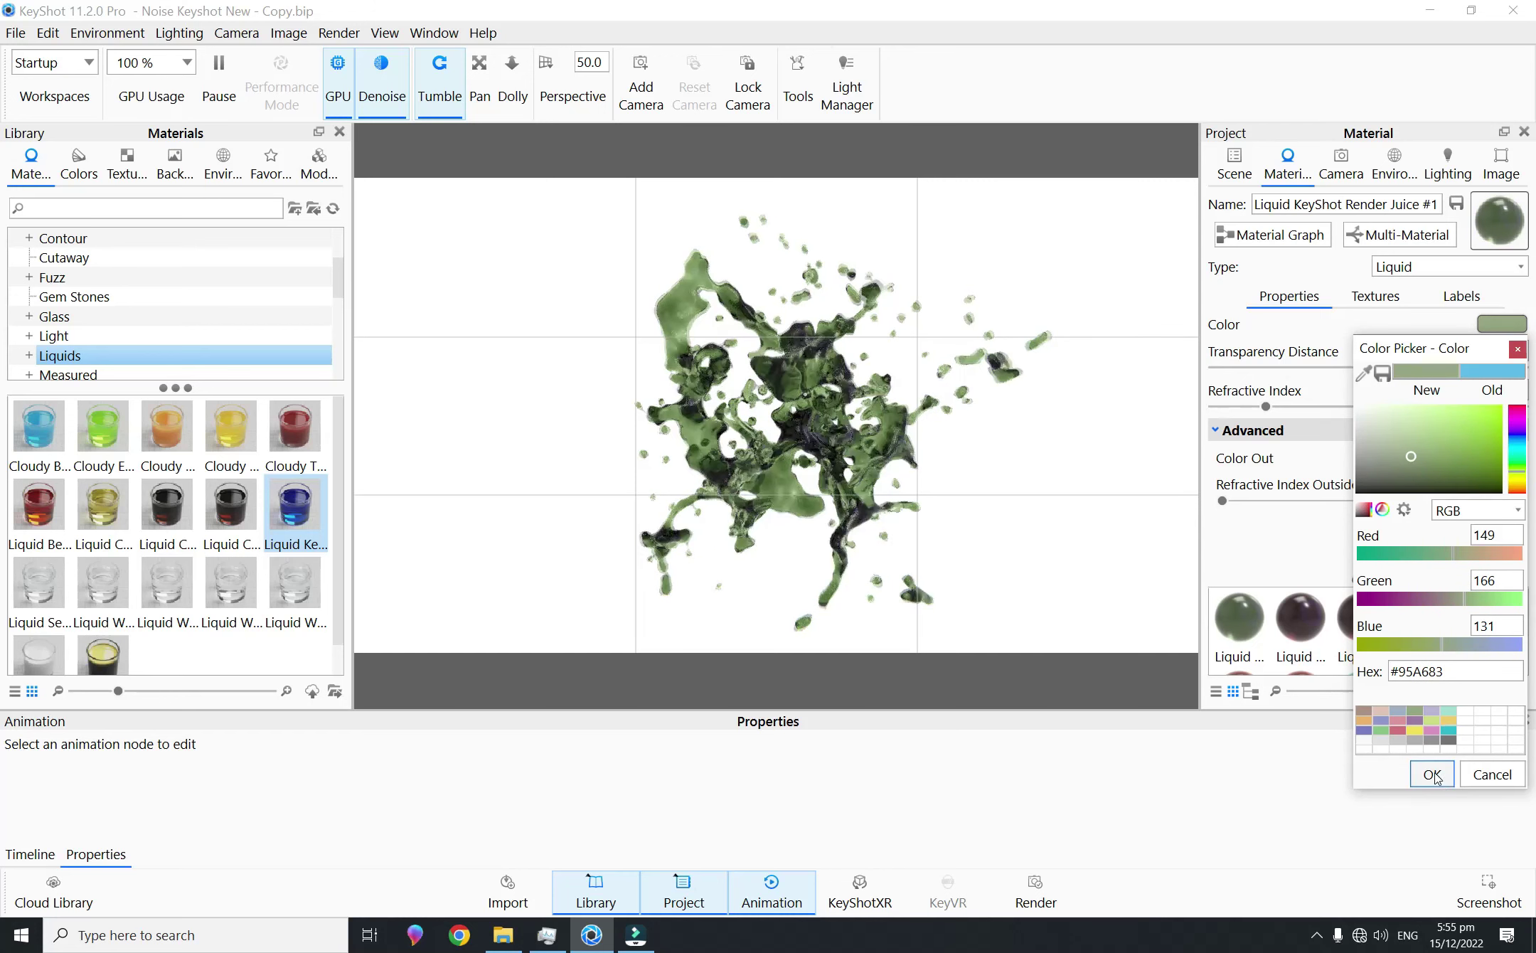
pyautogui.click(1423, 447)
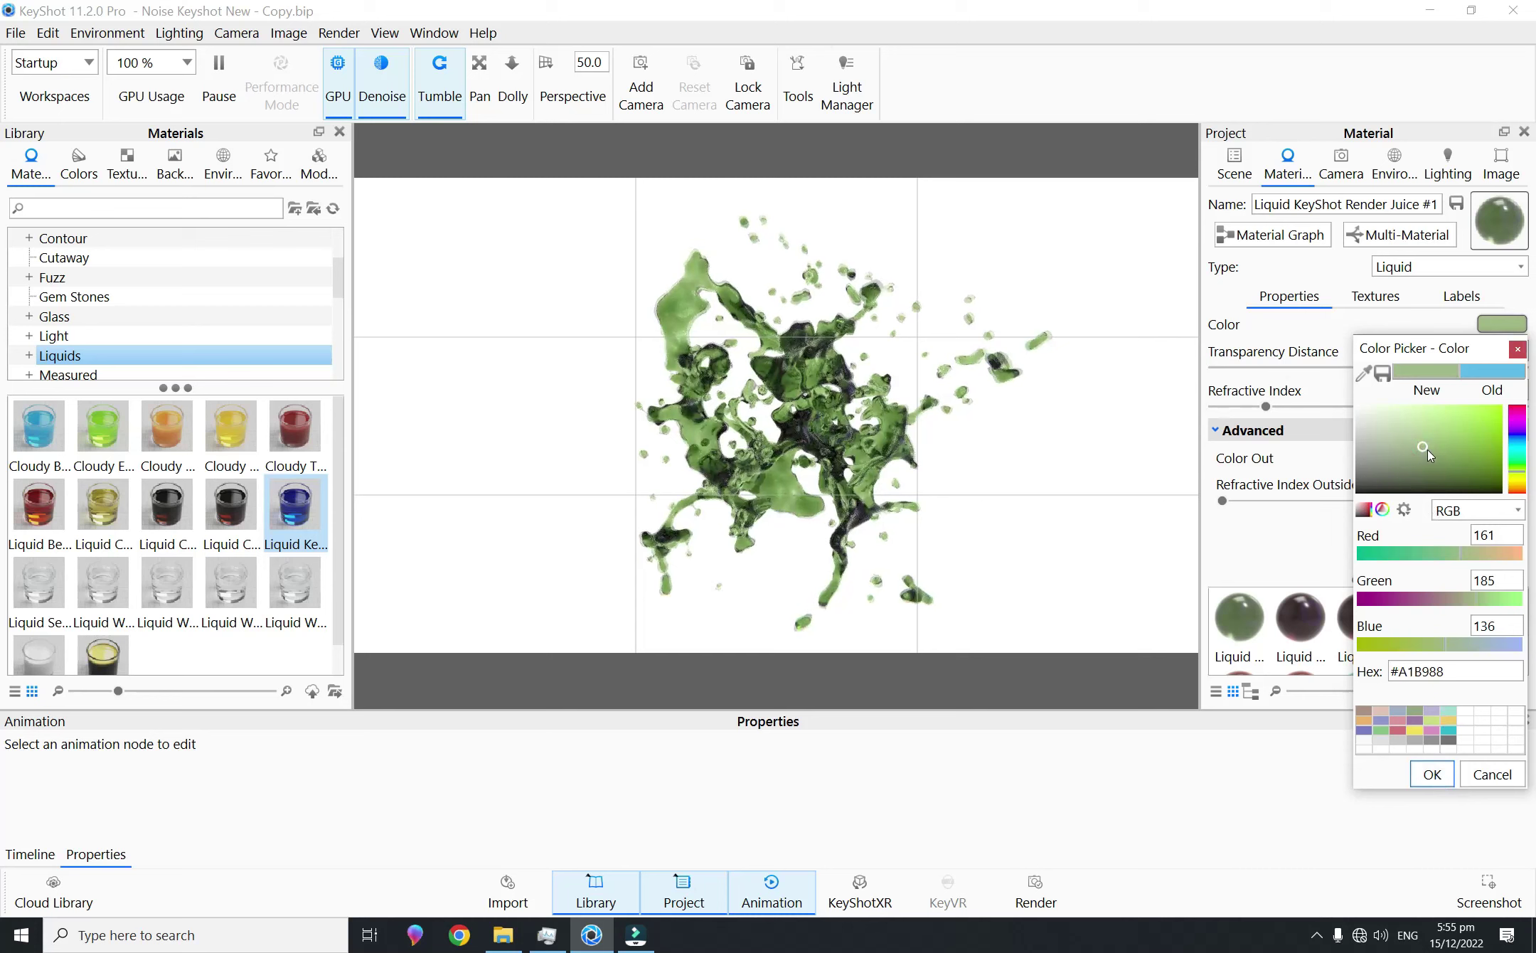
pyautogui.click(1426, 450)
pyautogui.click(1433, 775)
# Step: Activate Camera 7 for Look 7, orbit it to a new angle around the splash and set its F-stop to 6
pyautogui.click(1233, 162)
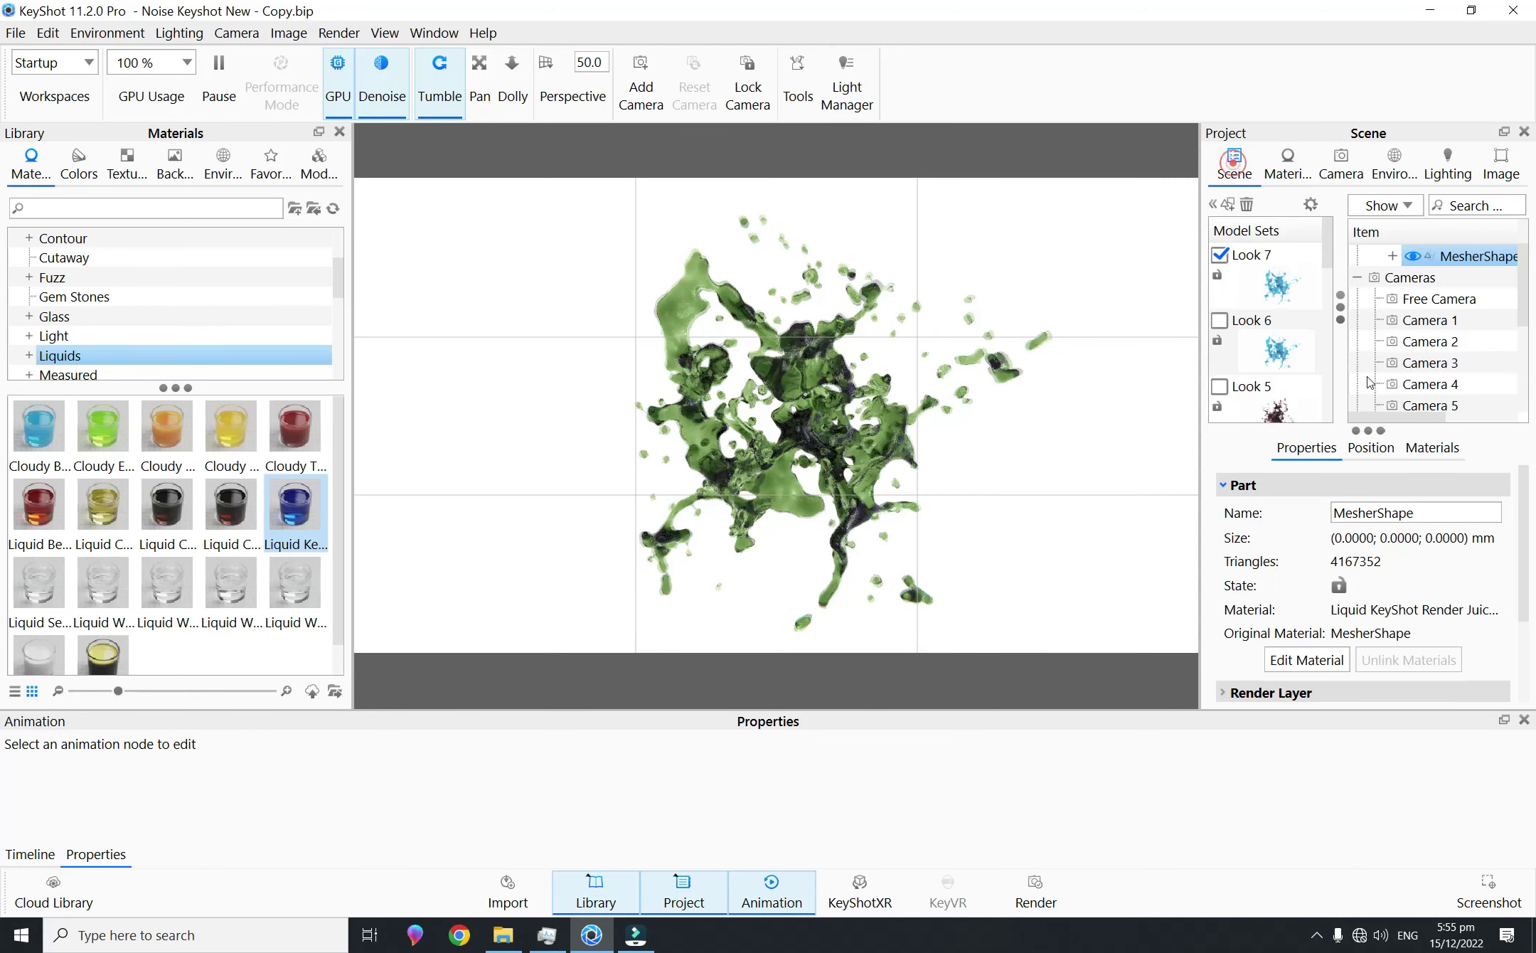
pyautogui.click(1277, 283)
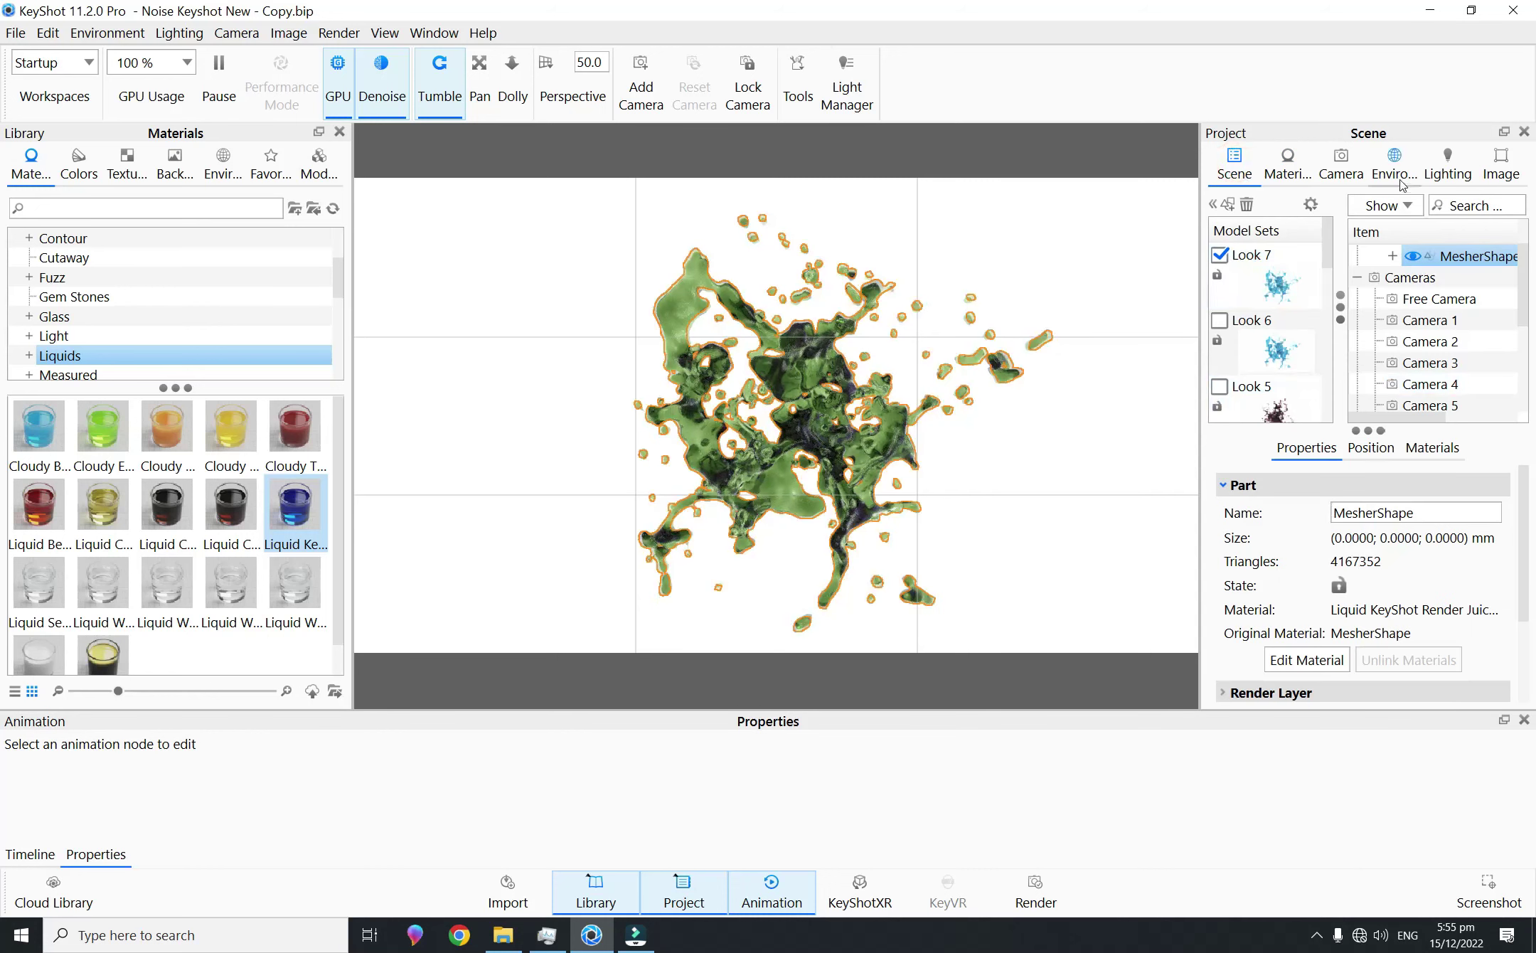
pyautogui.click(1340, 162)
pyautogui.click(1321, 288)
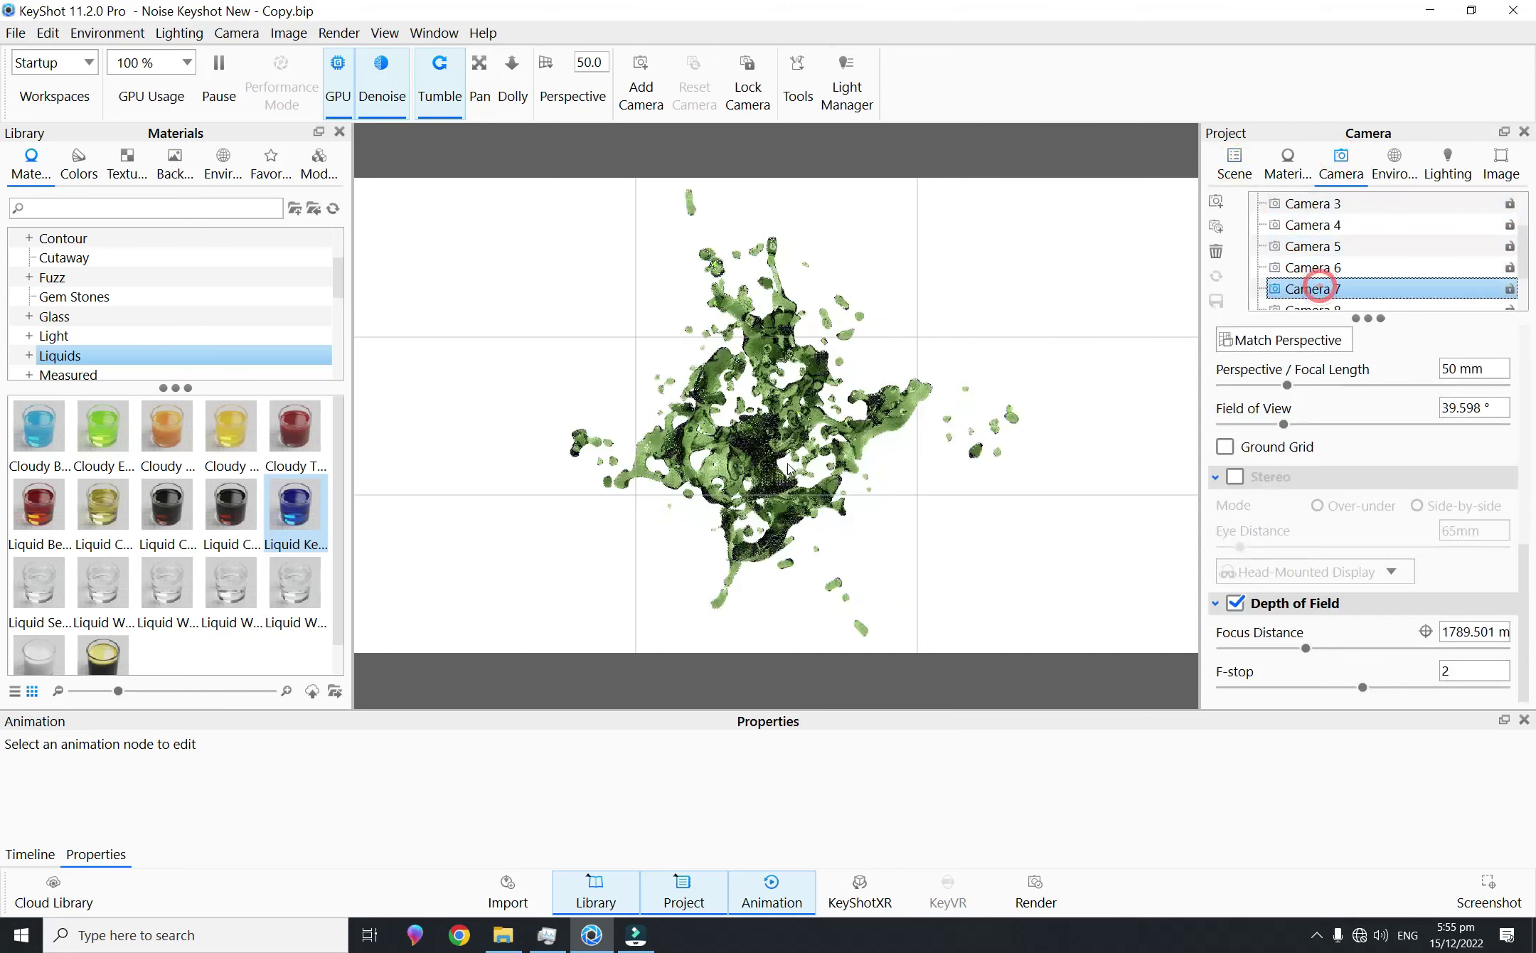
pyautogui.moveTo(666, 435); pyautogui.dragTo(1130, 507)
pyautogui.click(1467, 670)
pyautogui.write('6')
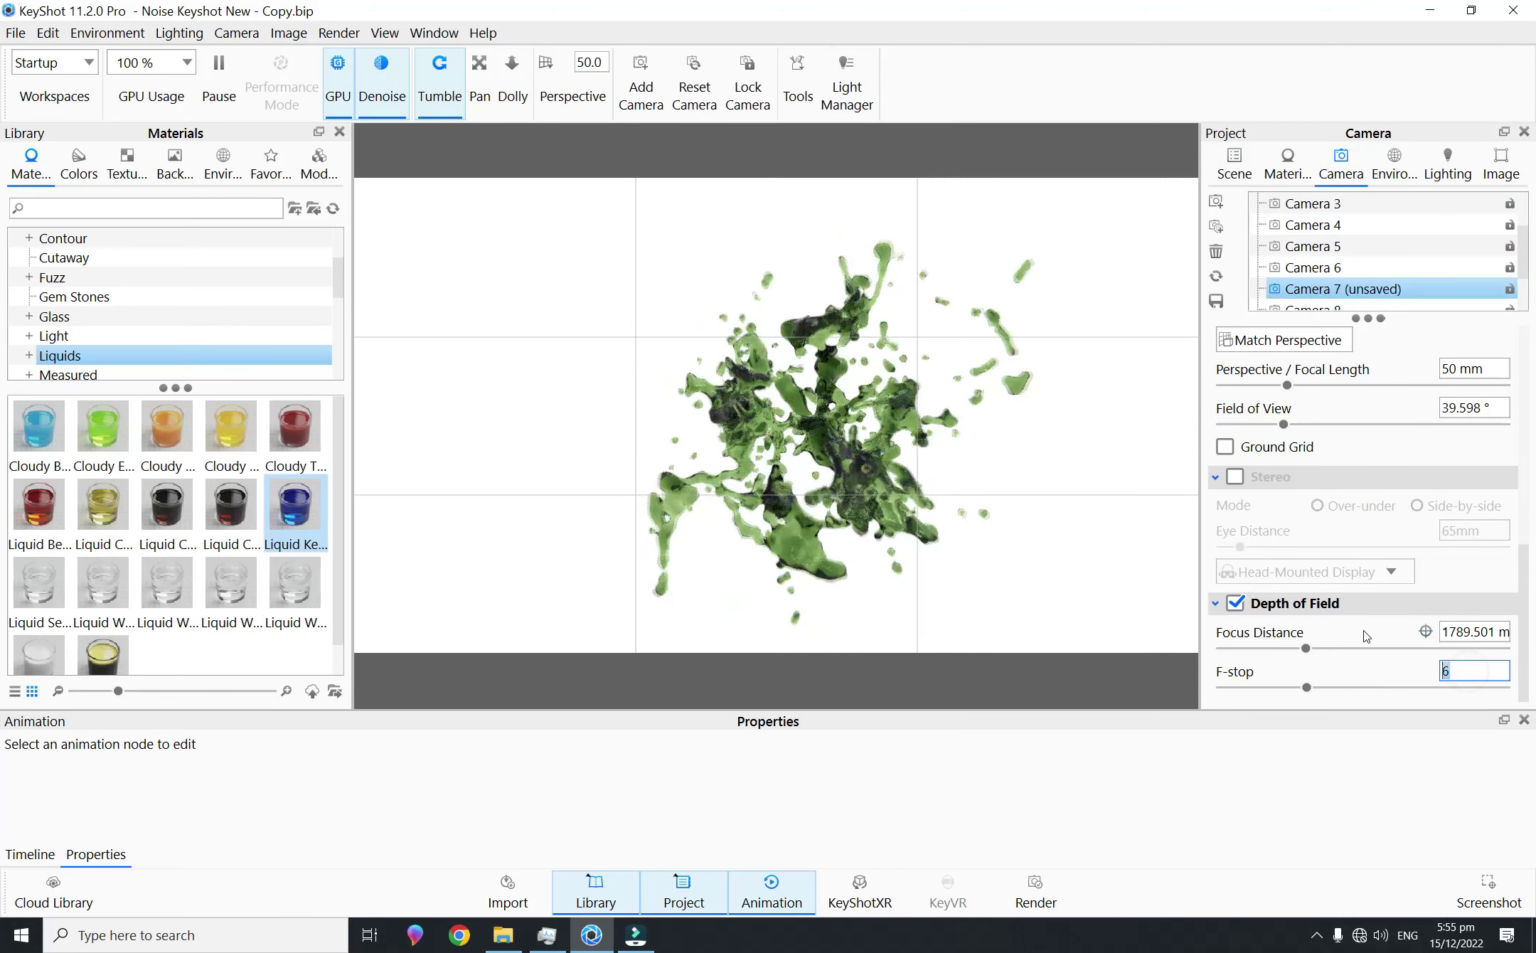
# Step: Readjust Camera 7's angle, pick its focal point on the splash's dark central area and save the camera
pyautogui.click(1425, 632)
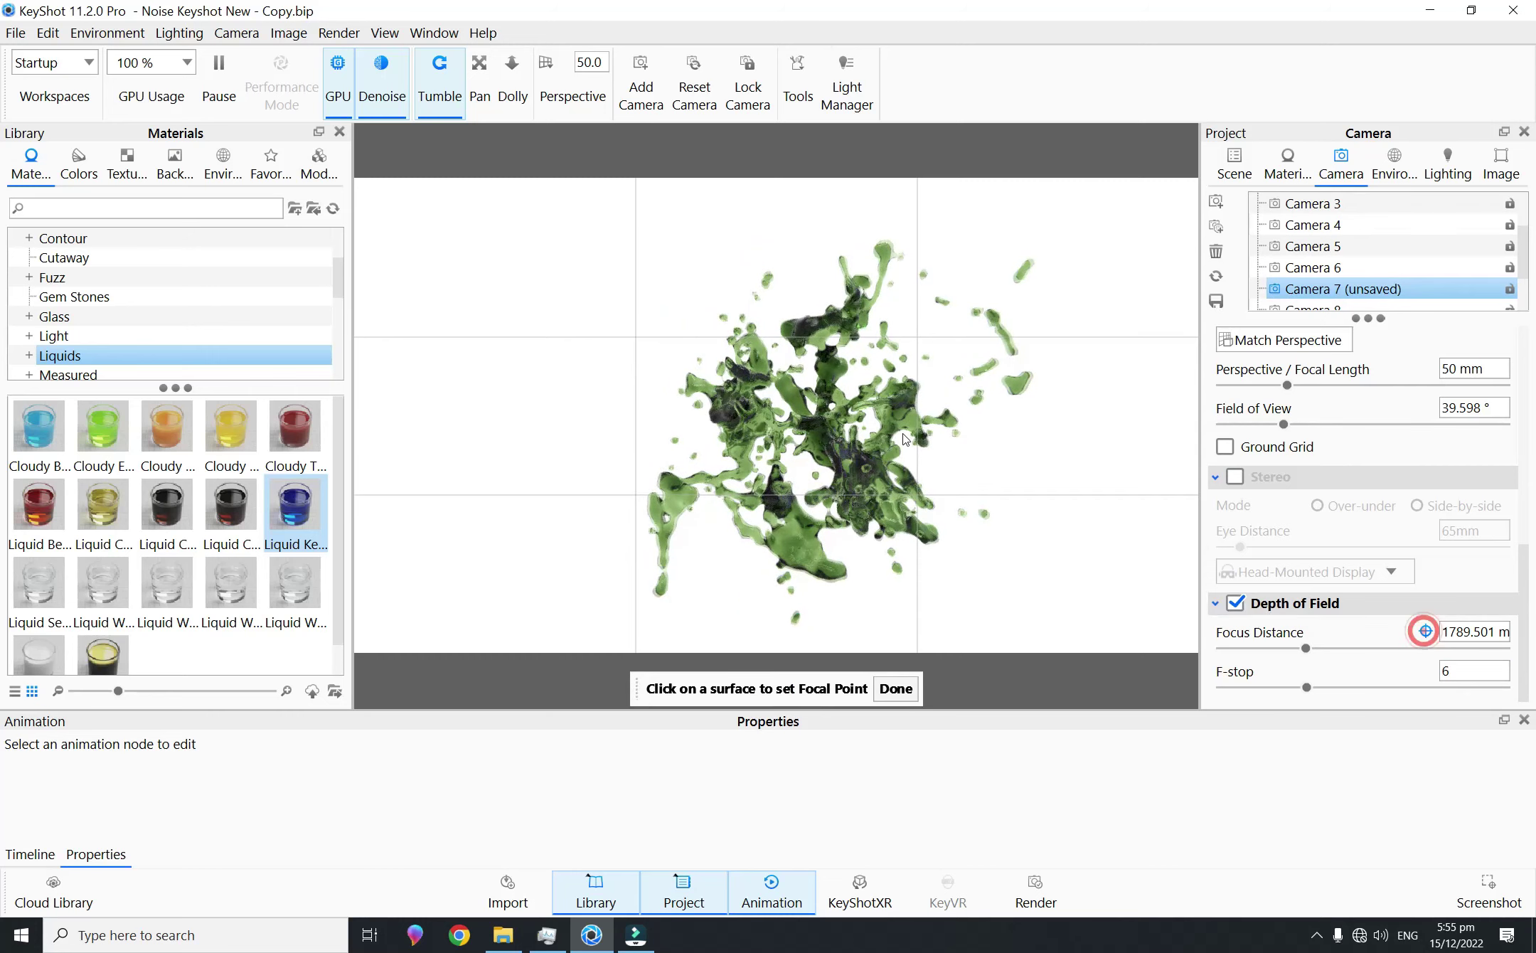
pyautogui.moveTo(852, 480); pyautogui.dragTo(862, 387)
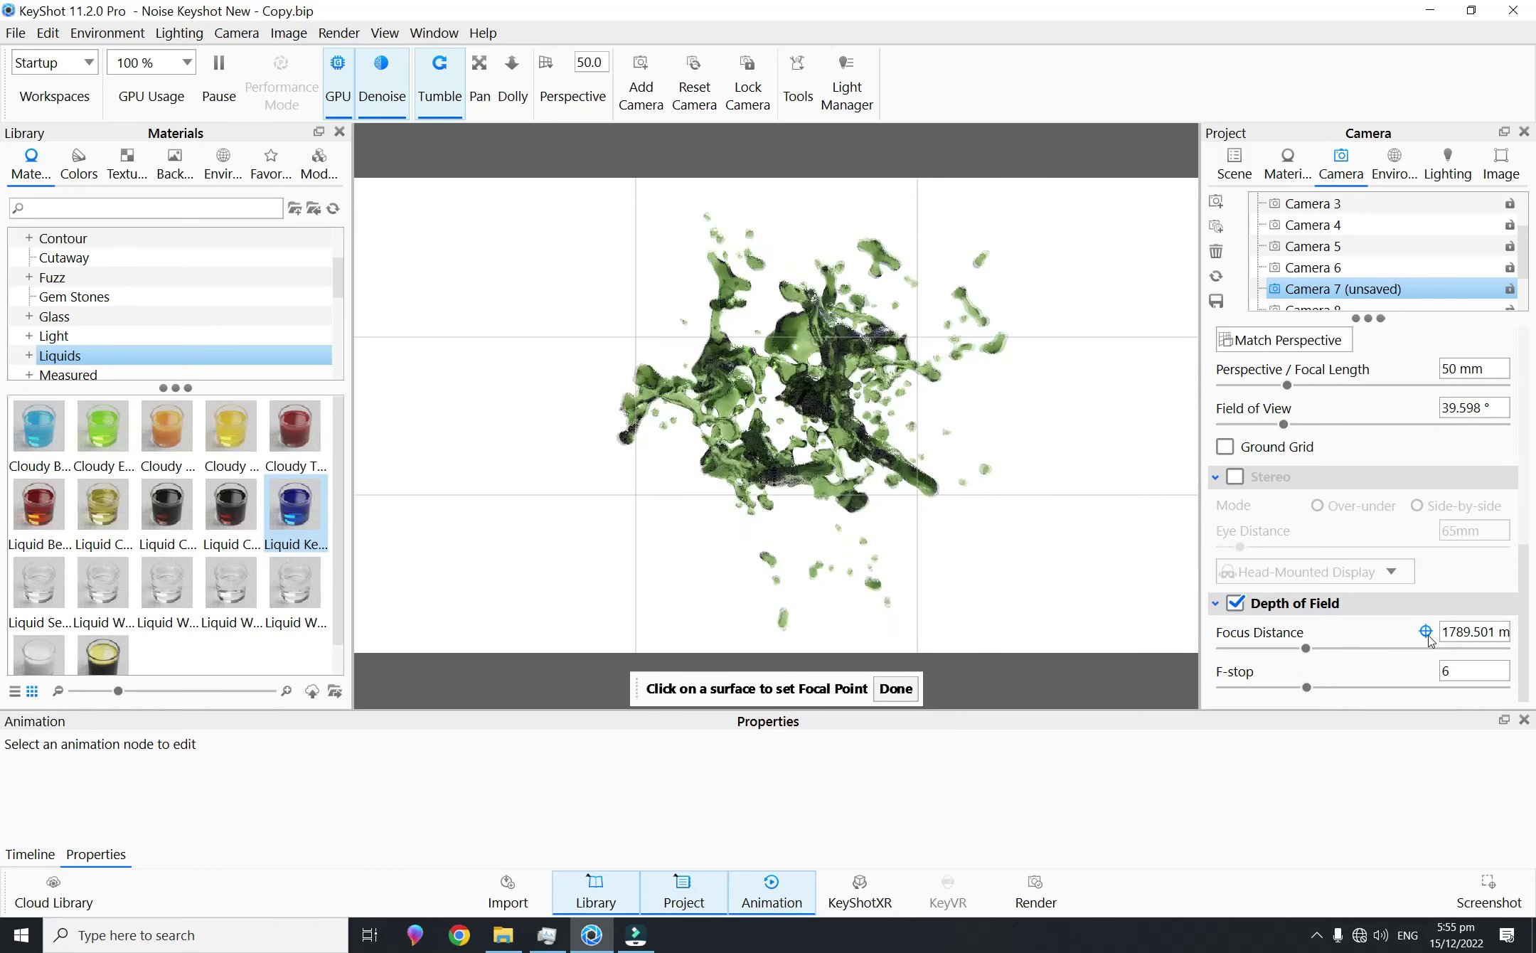
pyautogui.click(819, 398)
pyautogui.click(895, 689)
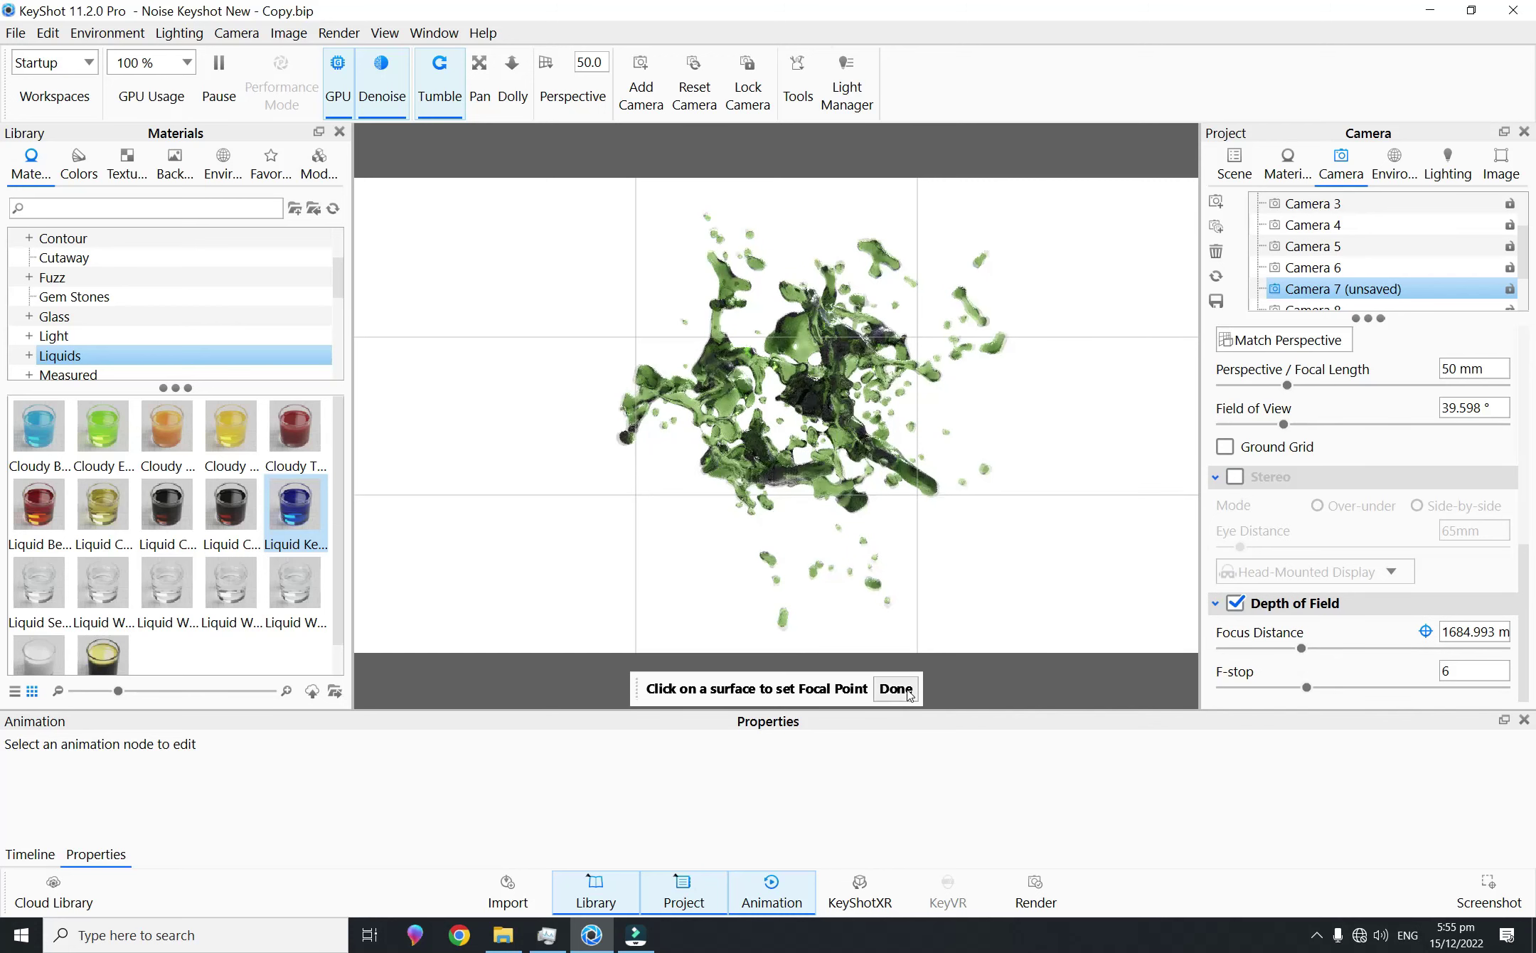
pyautogui.click(1215, 300)
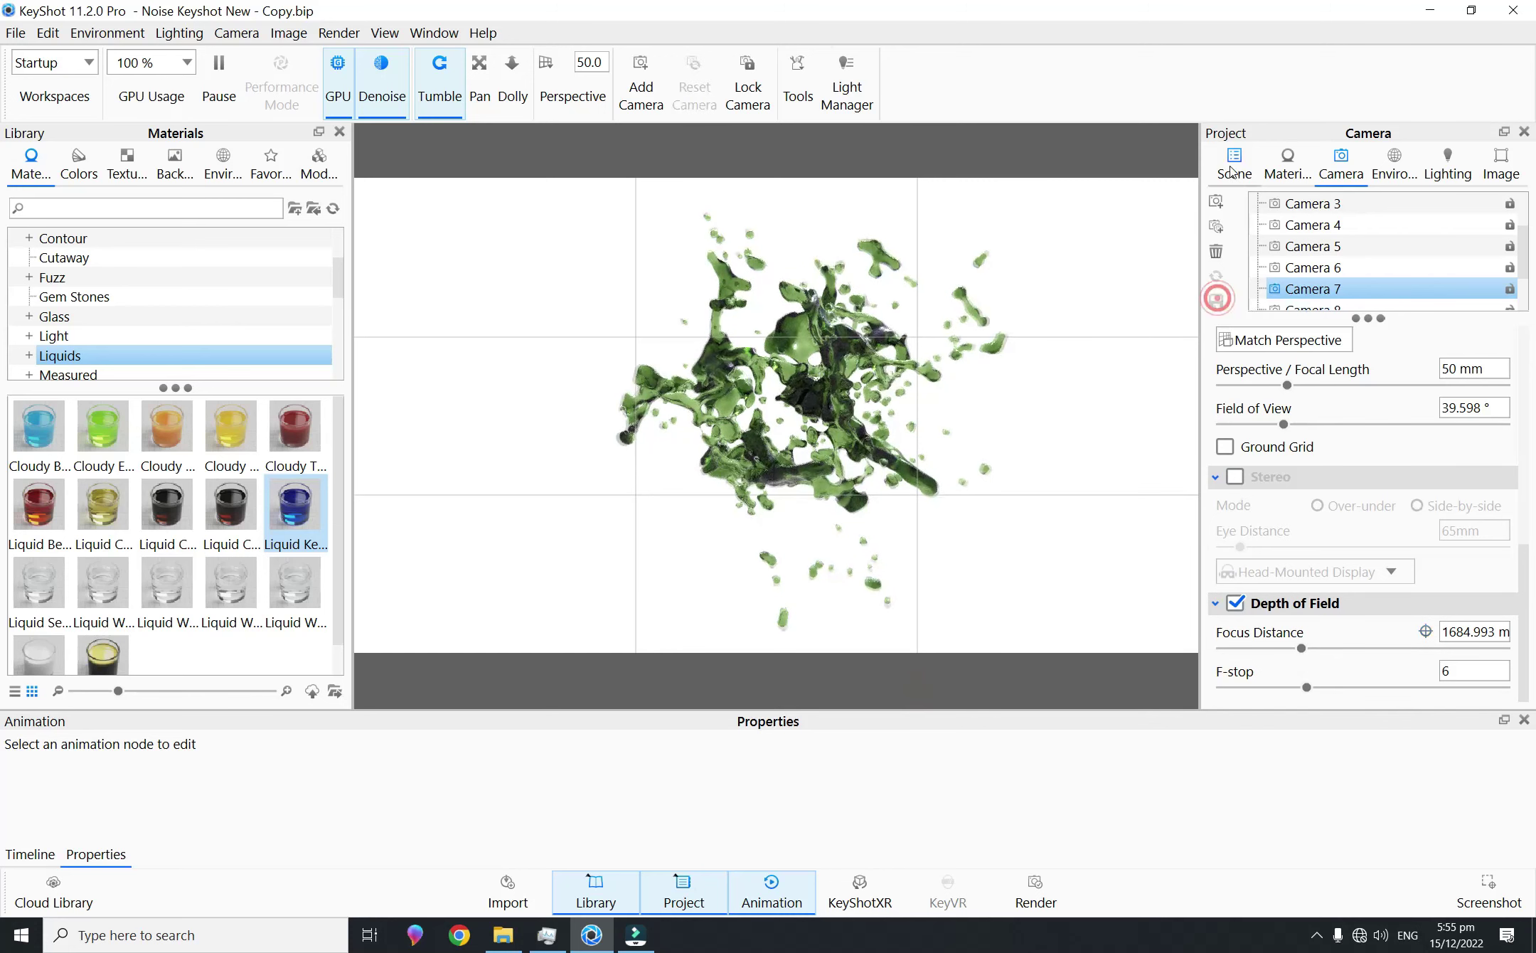
# Step: Re-render the thumbnail of the Look 7 model set
pyautogui.click(1234, 165)
pyautogui.click(1234, 255)
pyautogui.click(1388, 689)
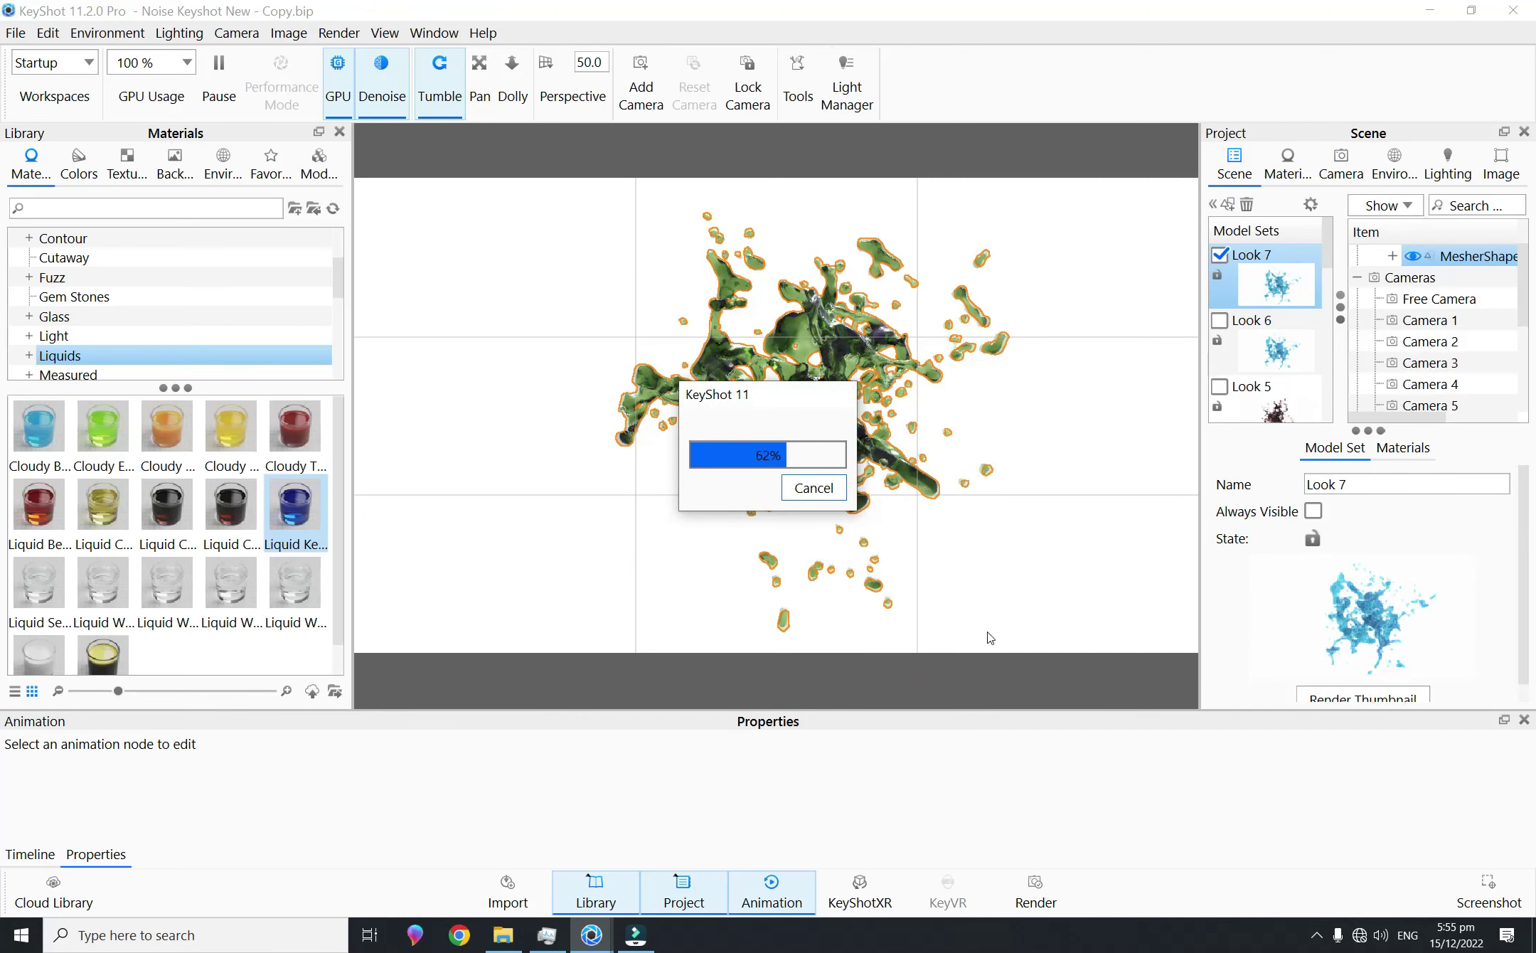
# Step: Add a model set named Look 8 cloned from Look 7, including part animations and linked animations
pyautogui.click(1229, 203)
pyautogui.write('Look 8')
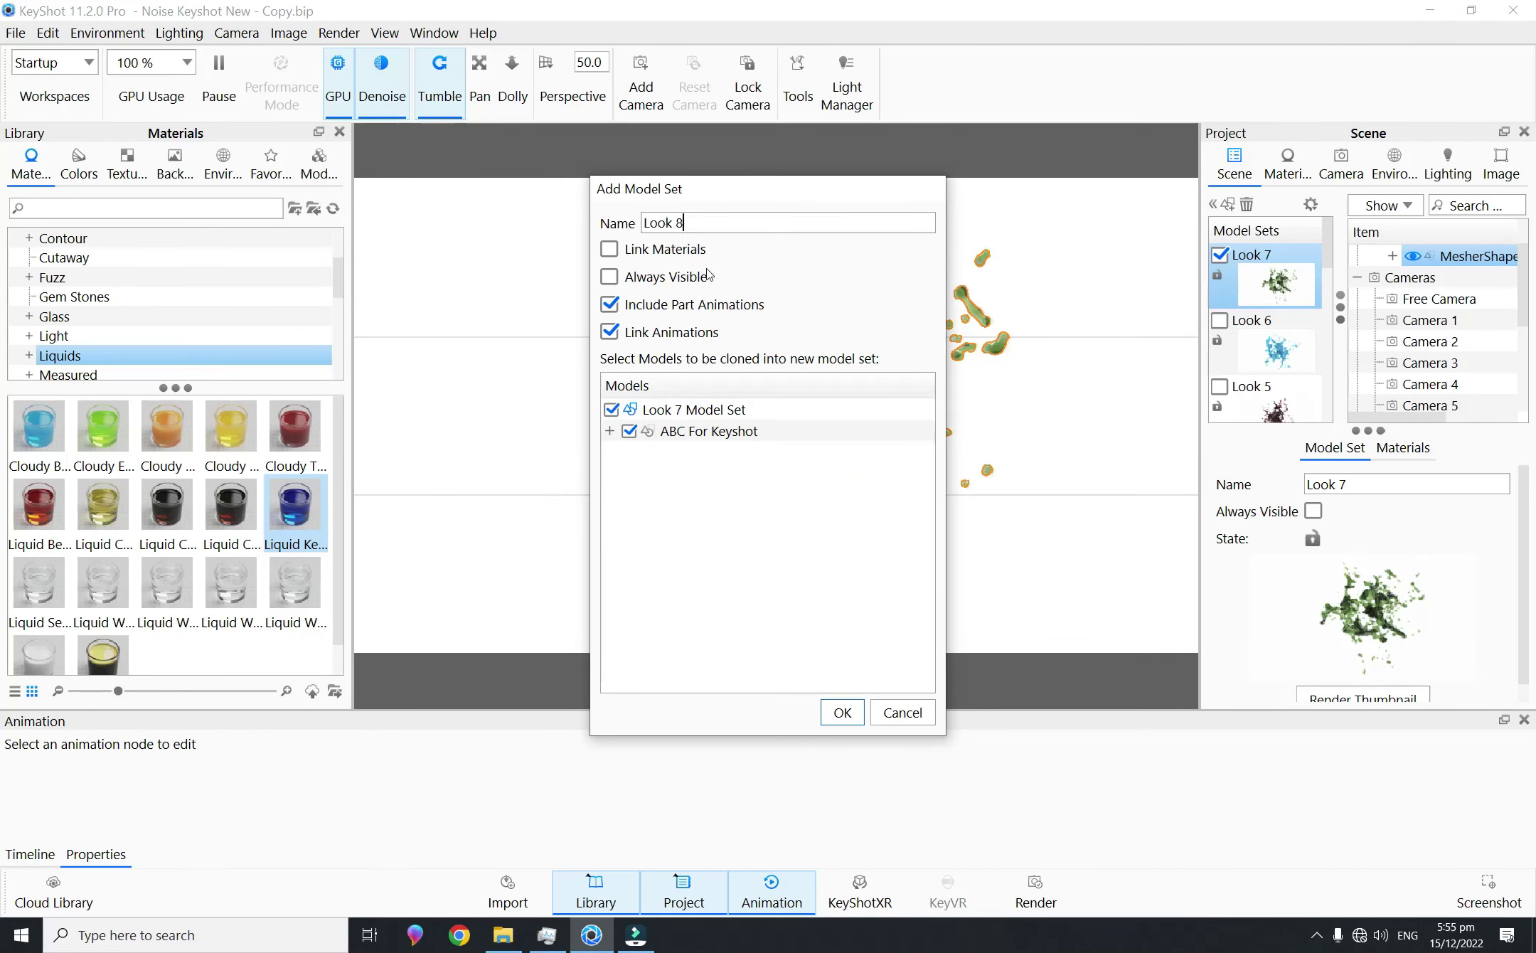
pyautogui.click(842, 712)
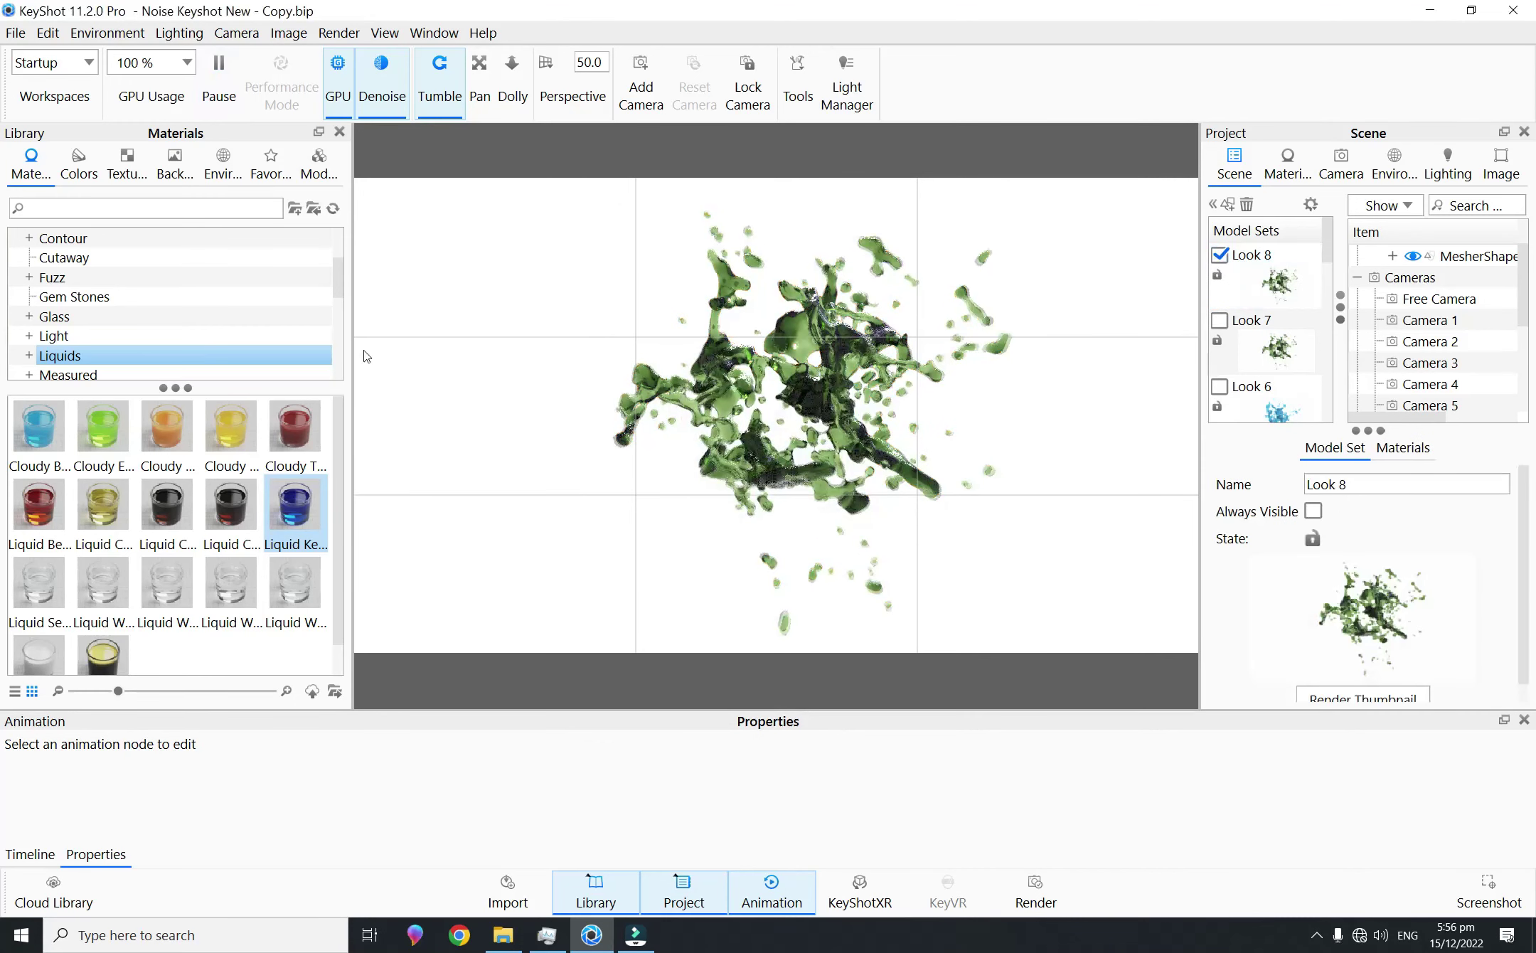
# Step: Apply the reddish-brown liquid material from the Liquids library to Look 8's splash and re-render its thumbnail
pyautogui.moveTo(97, 521)
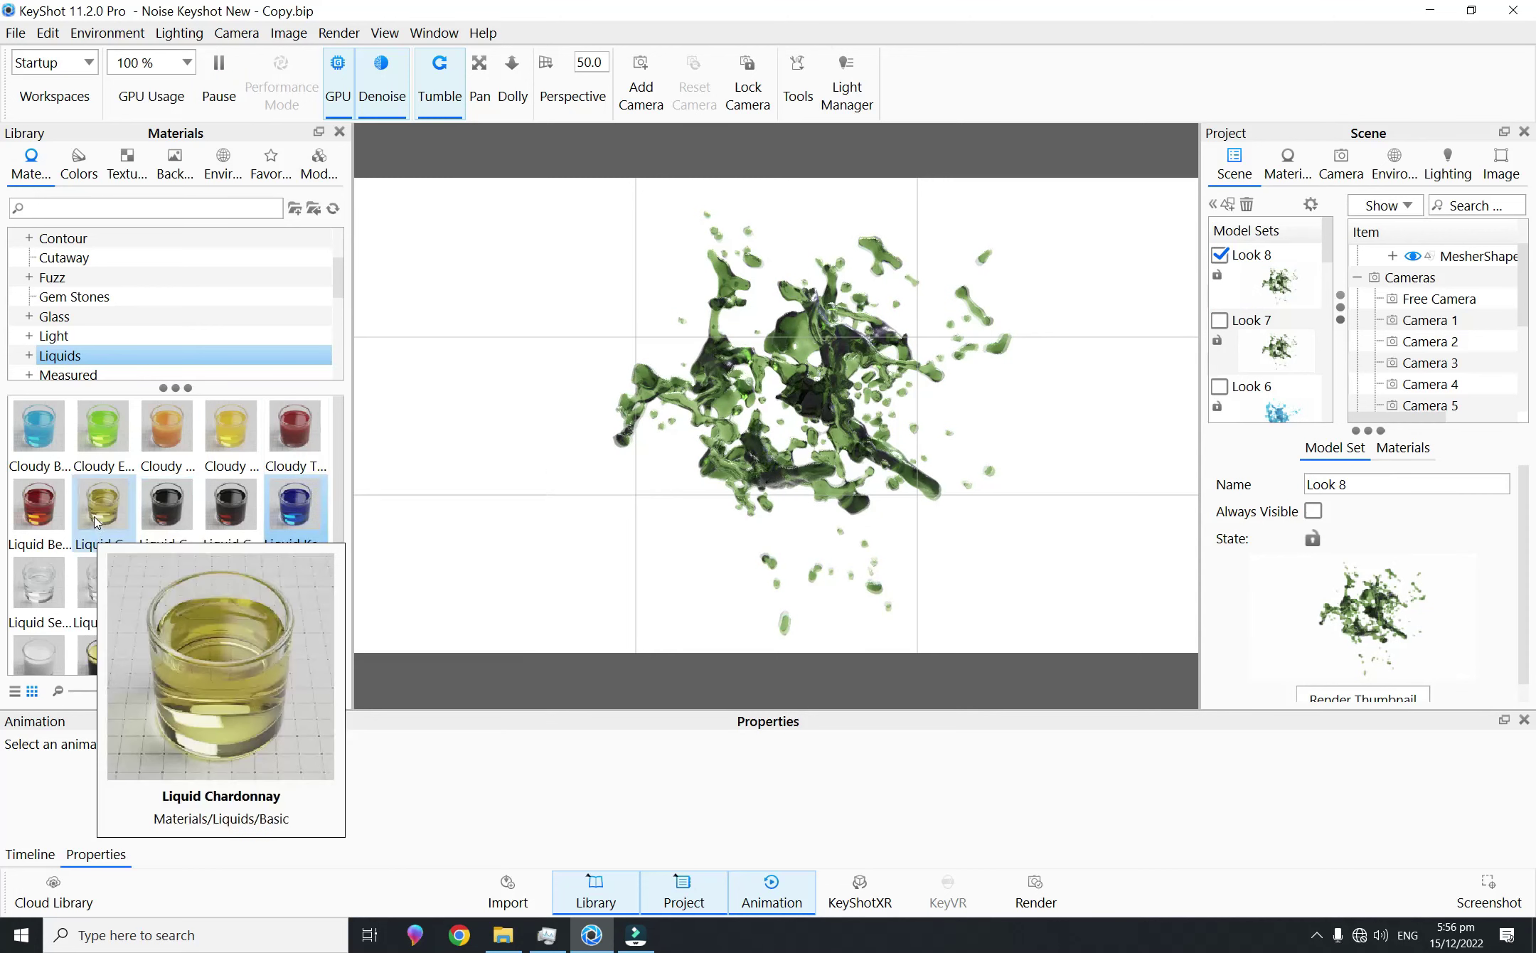
pyautogui.moveTo(39, 505); pyautogui.dragTo(817, 391)
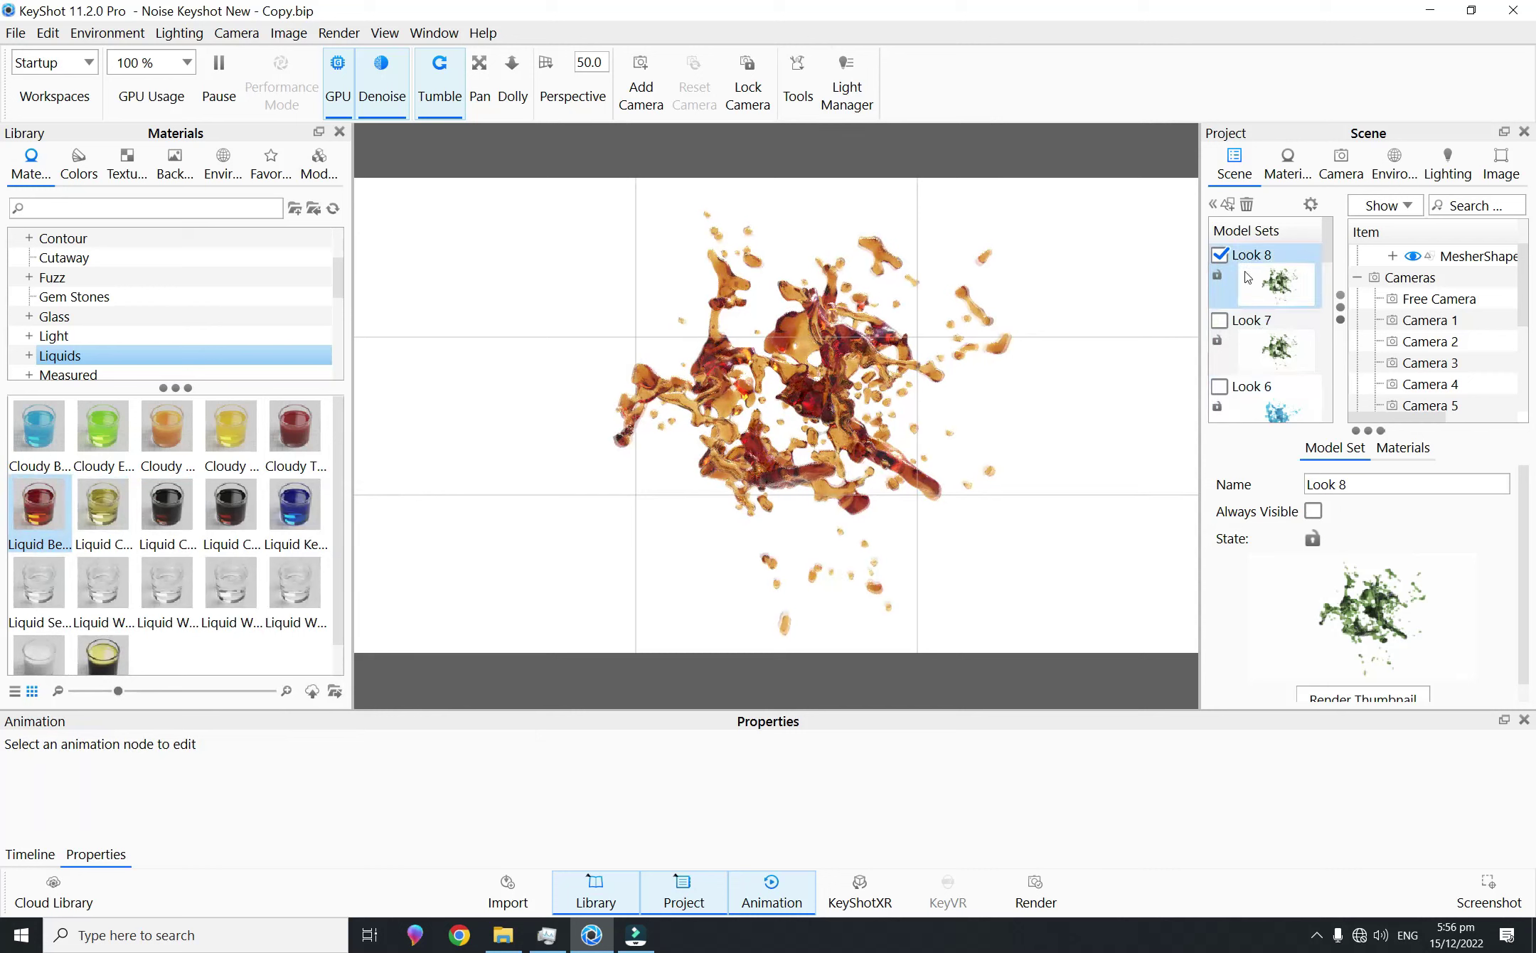
pyautogui.click(1383, 695)
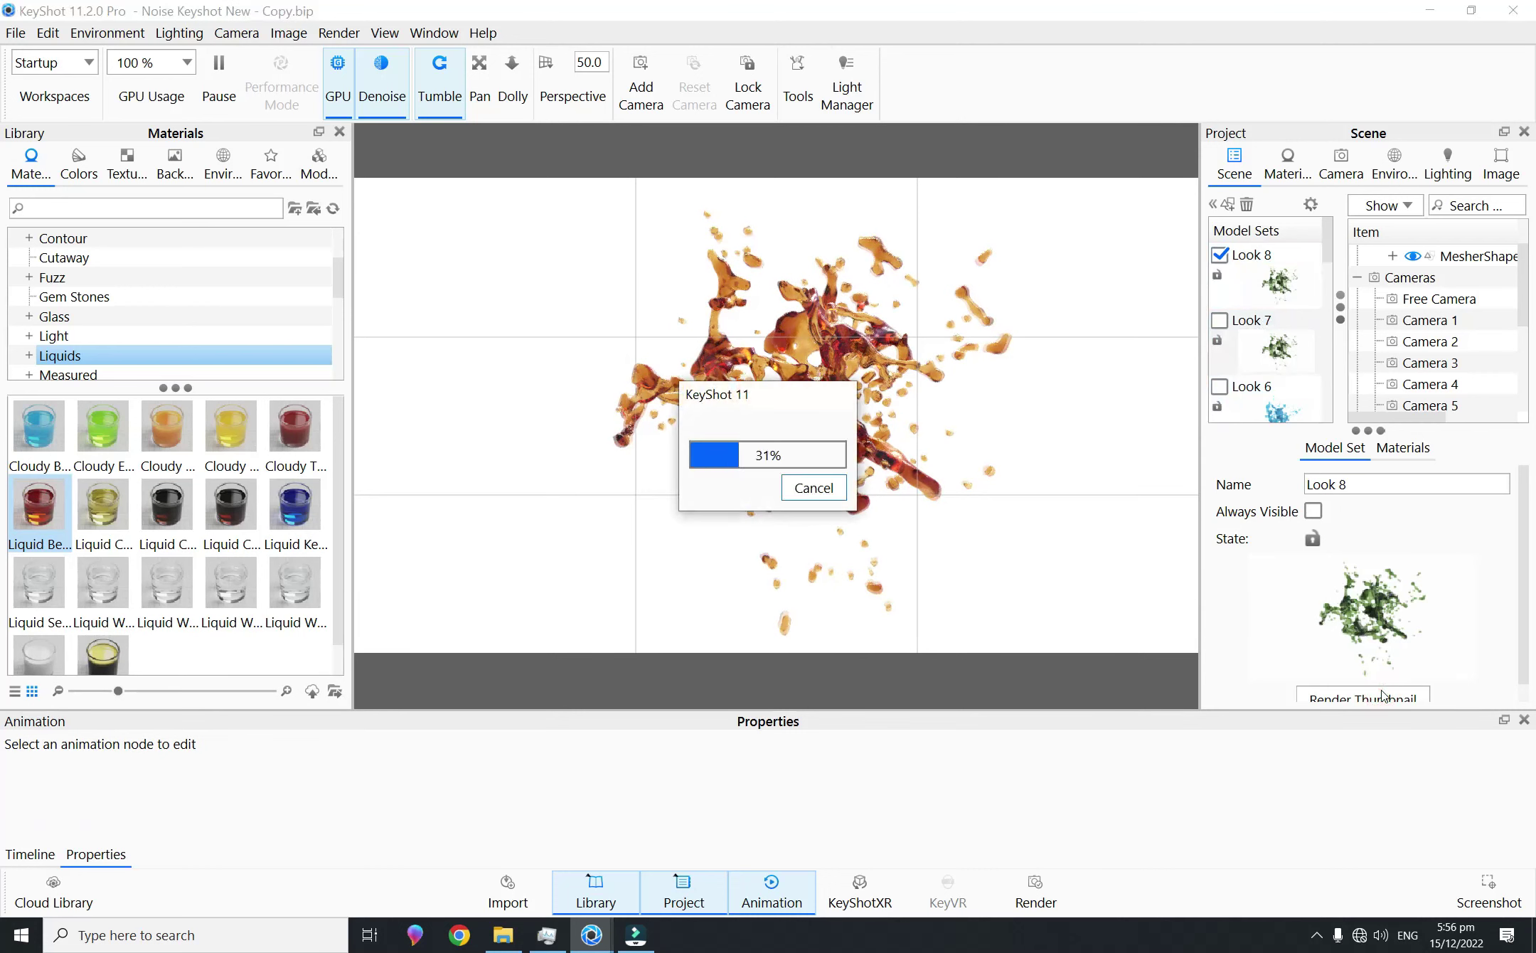
# Step: Switch to Camera 8 and set its depth-of-field f-stop to 6
pyautogui.click(1353, 165)
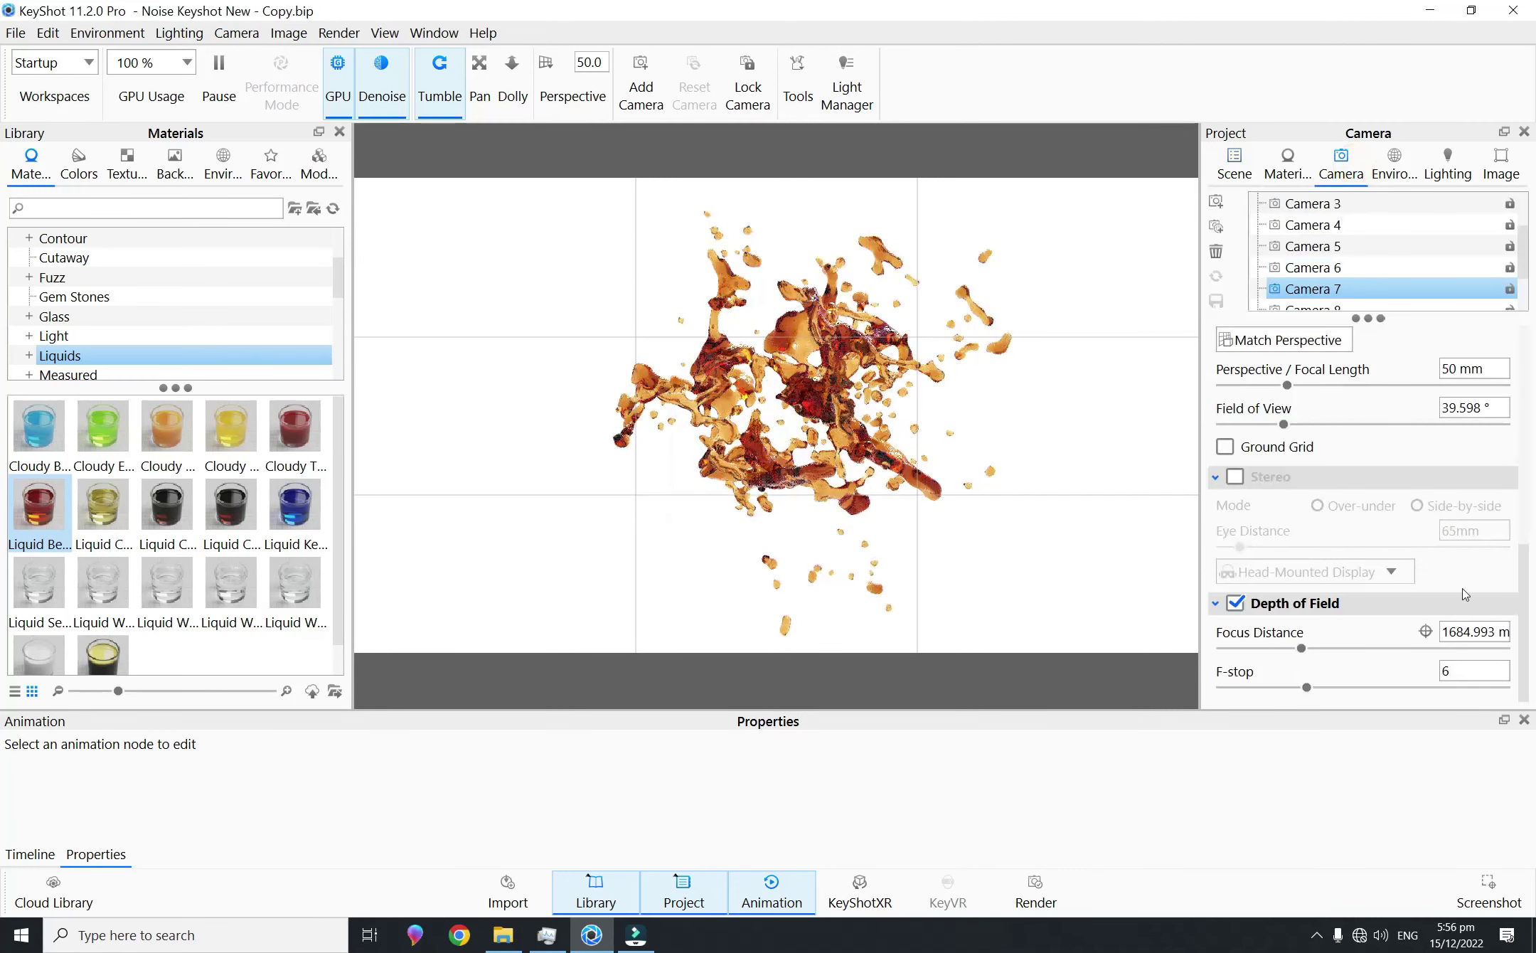
pyautogui.scroll(-1, 1351, 263)
pyautogui.click(1347, 247)
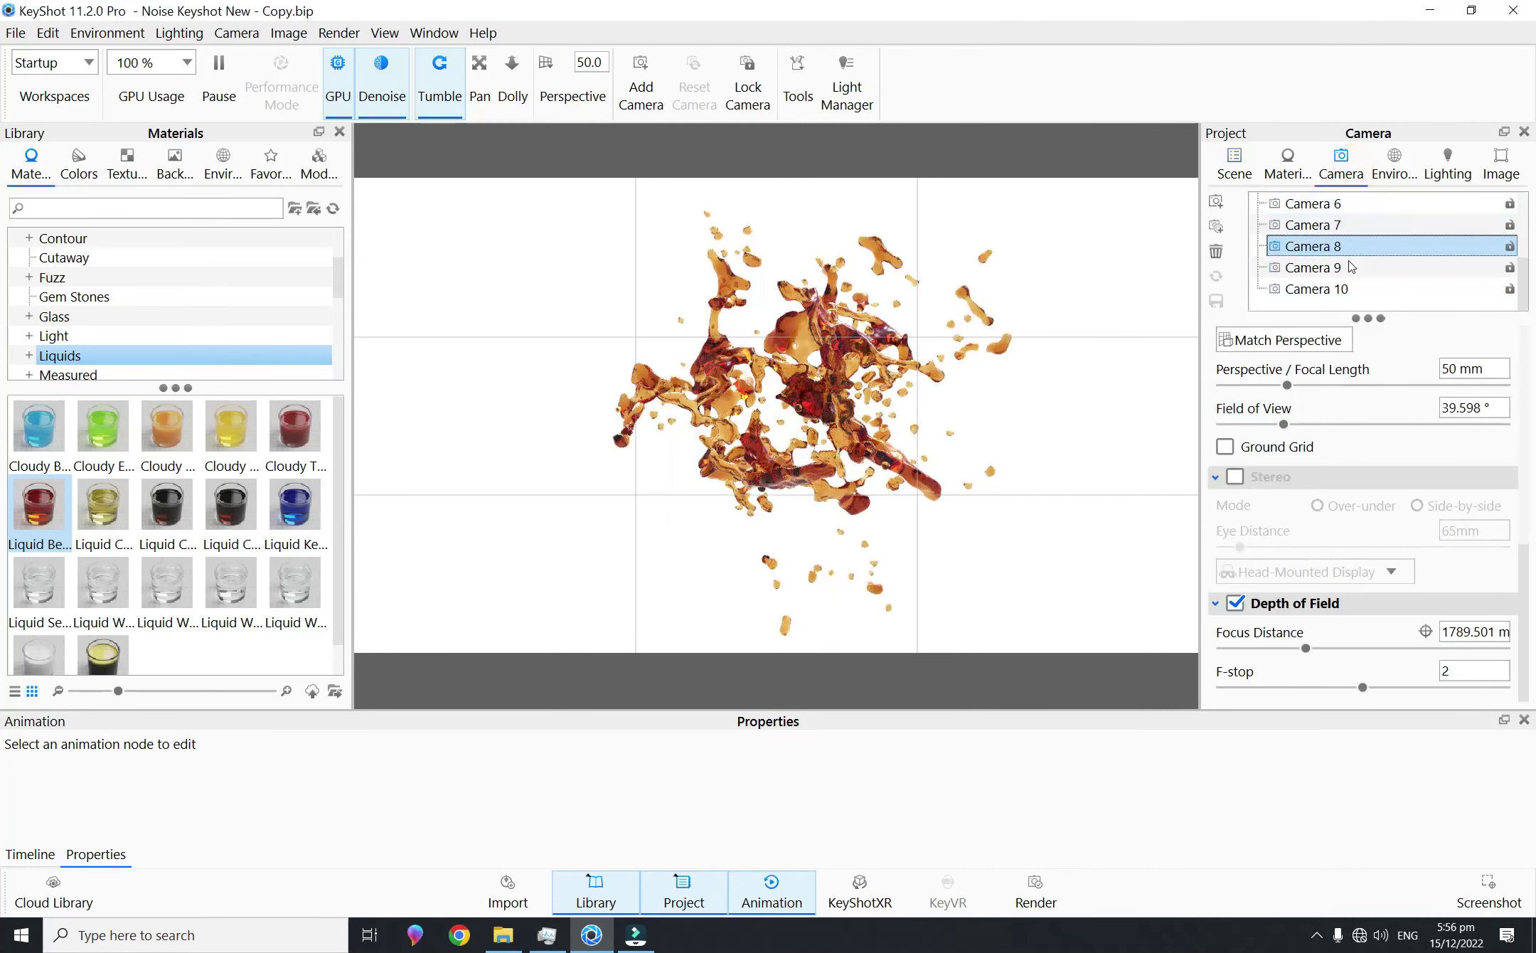
pyautogui.doubleClick(1452, 671)
pyautogui.write('6')
pyautogui.press('Return')
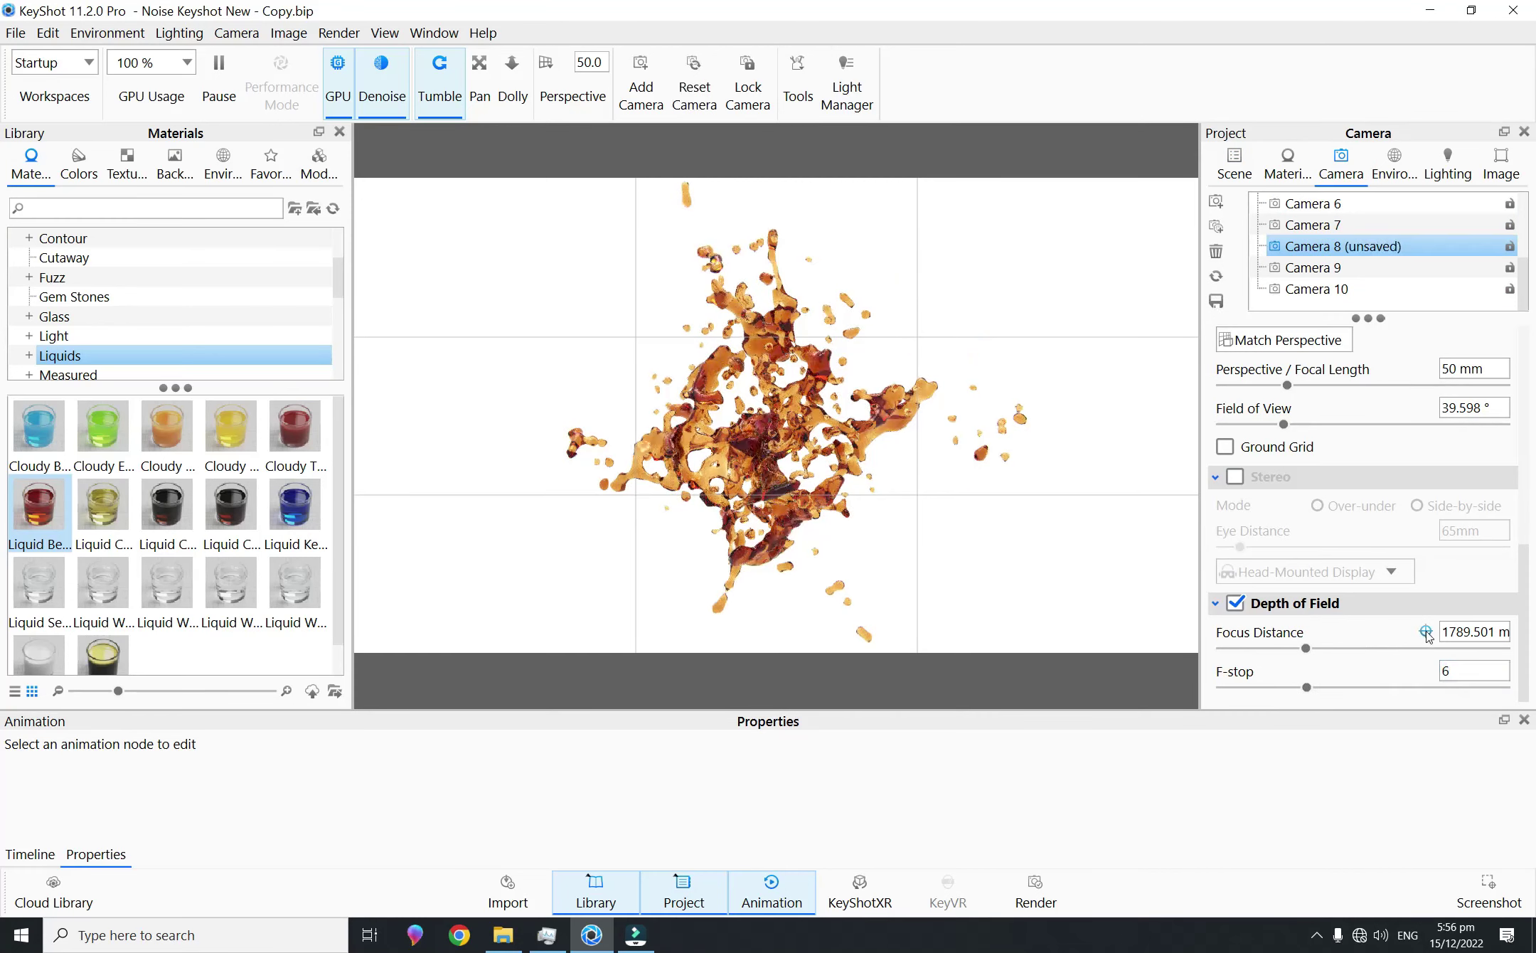
# Step: Give Camera 8 a new angle on the splash, pick its focal point near the splash's centre and save the camera
pyautogui.click(1425, 631)
pyautogui.moveTo(843, 477); pyautogui.dragTo(819, 446)
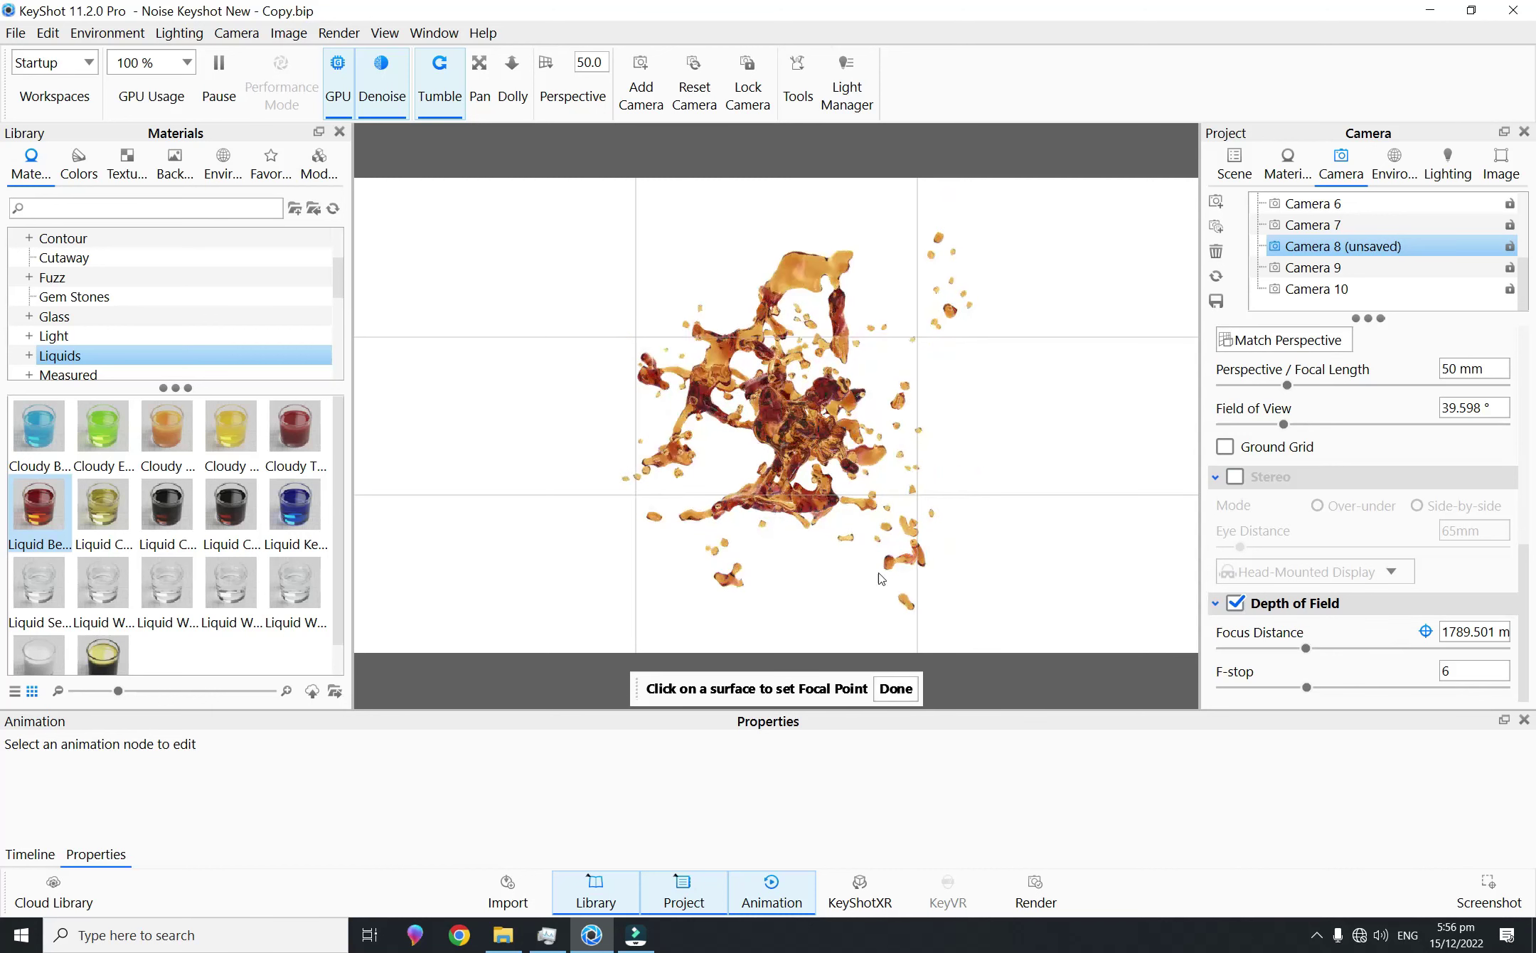
pyautogui.moveTo(767, 393); pyautogui.dragTo(778, 405)
pyautogui.click(778, 406)
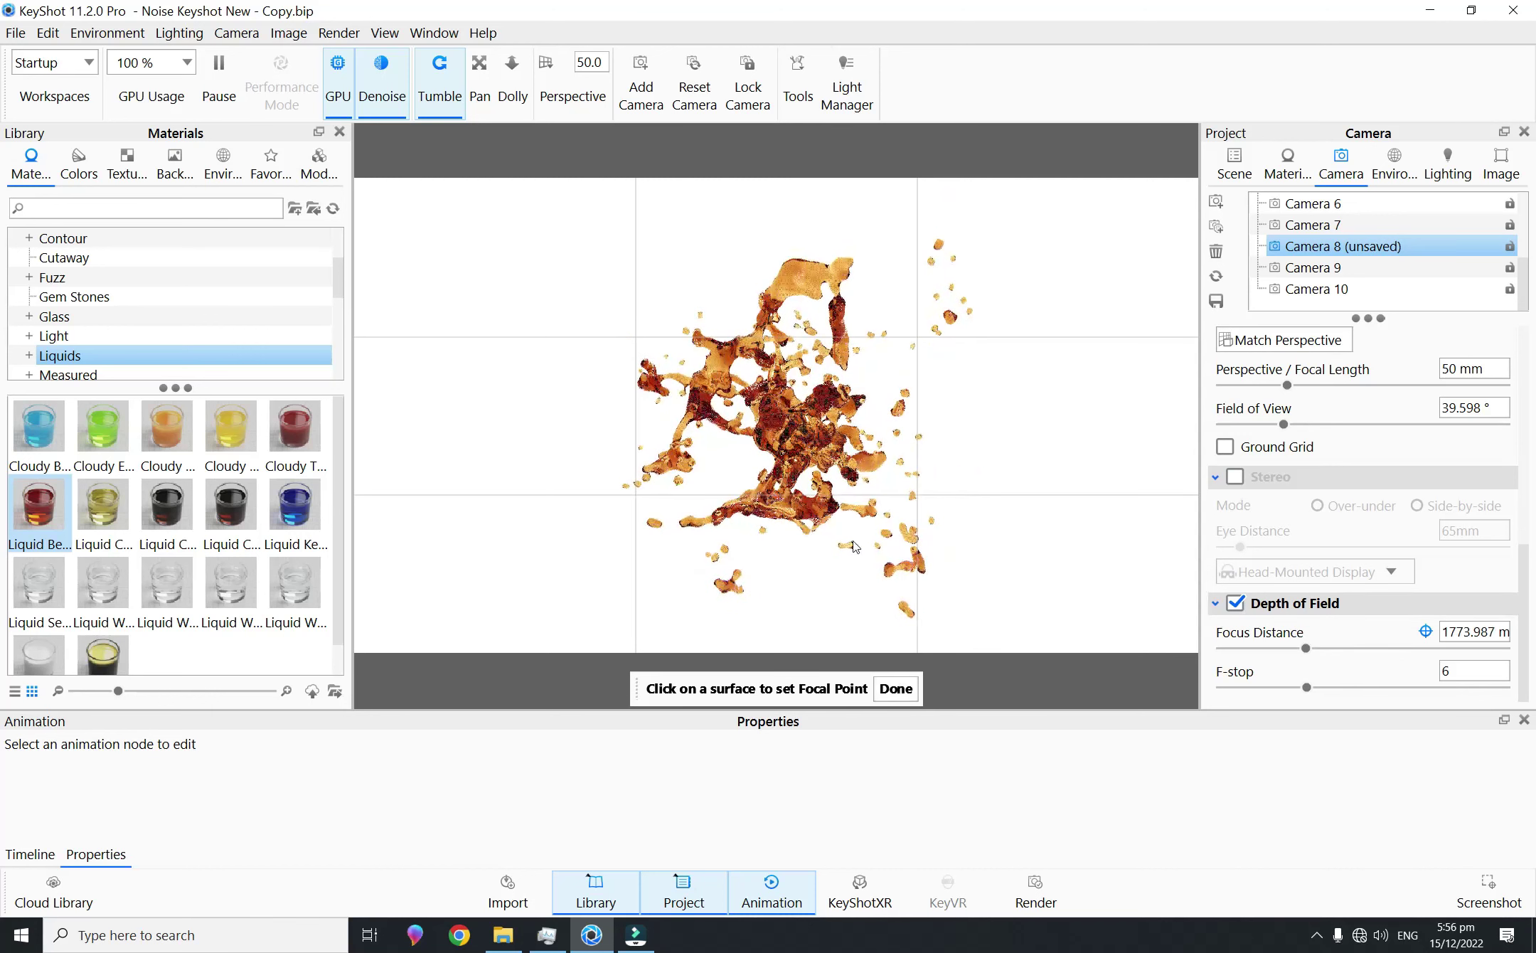
pyautogui.click(801, 430)
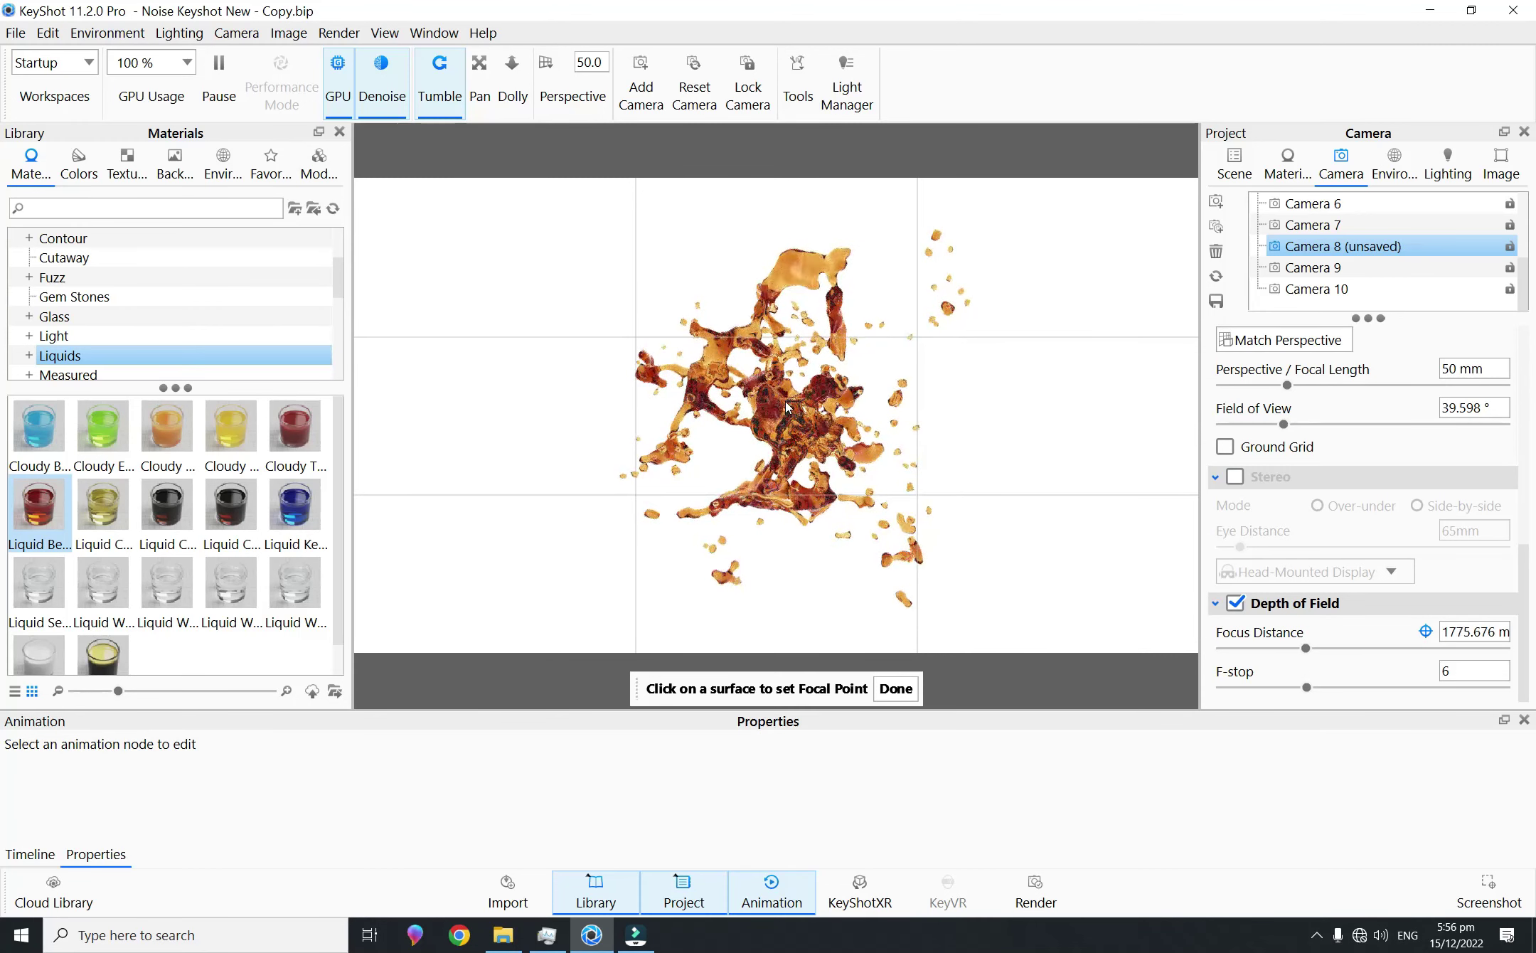
pyautogui.click(897, 688)
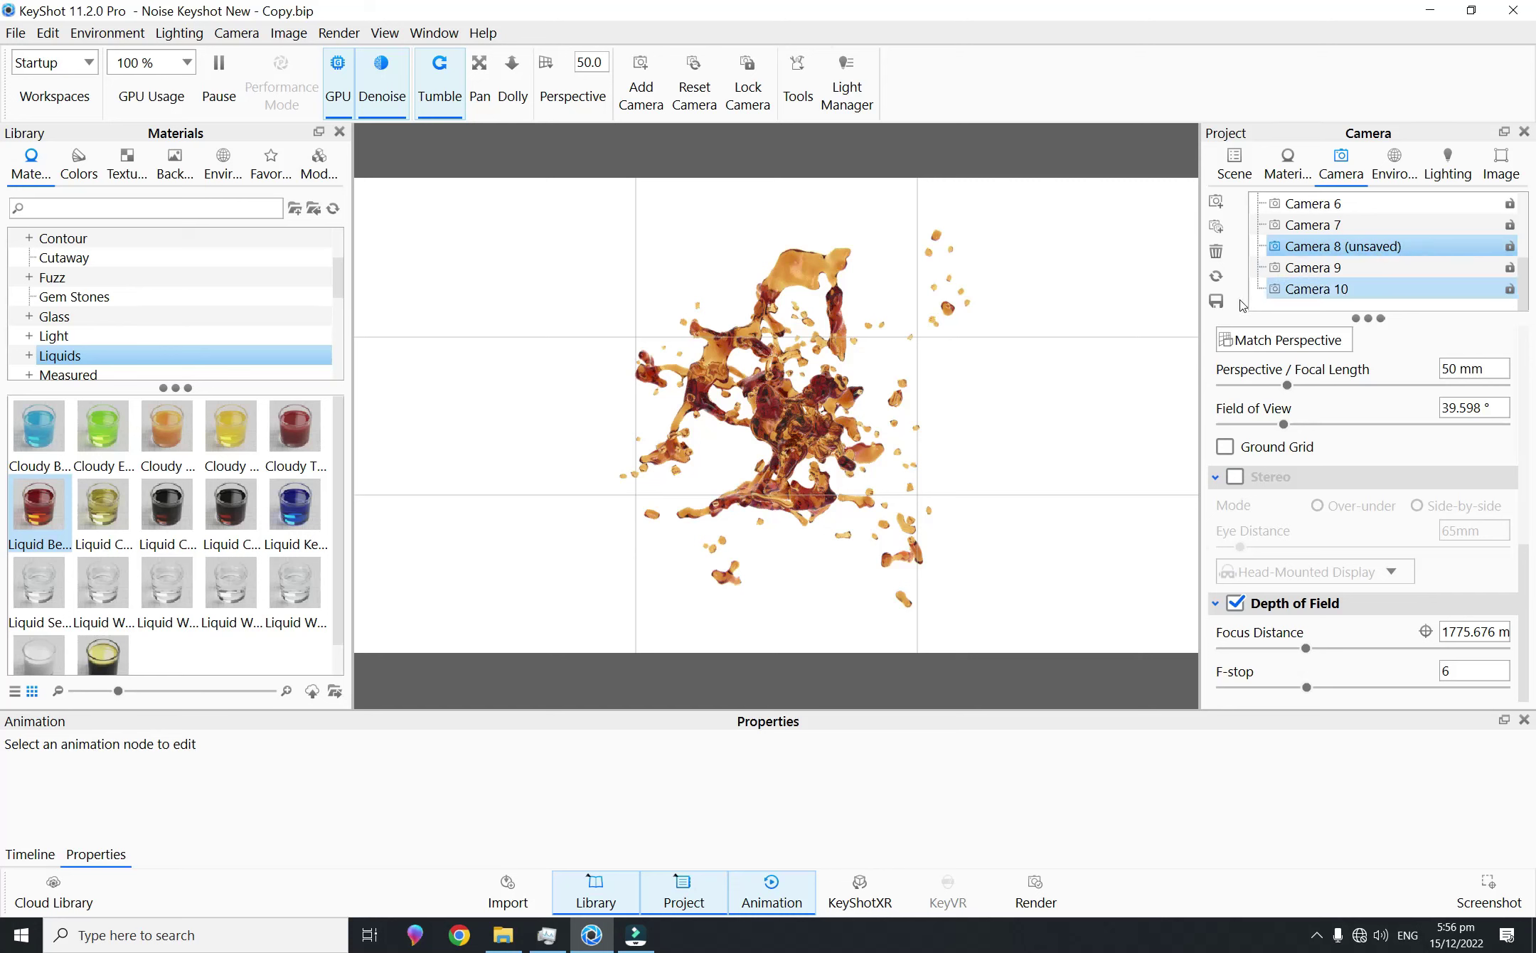
pyautogui.click(1215, 300)
# Step: Re-render the thumbnail of the Look 8 model set and save the scene file
pyautogui.click(1235, 156)
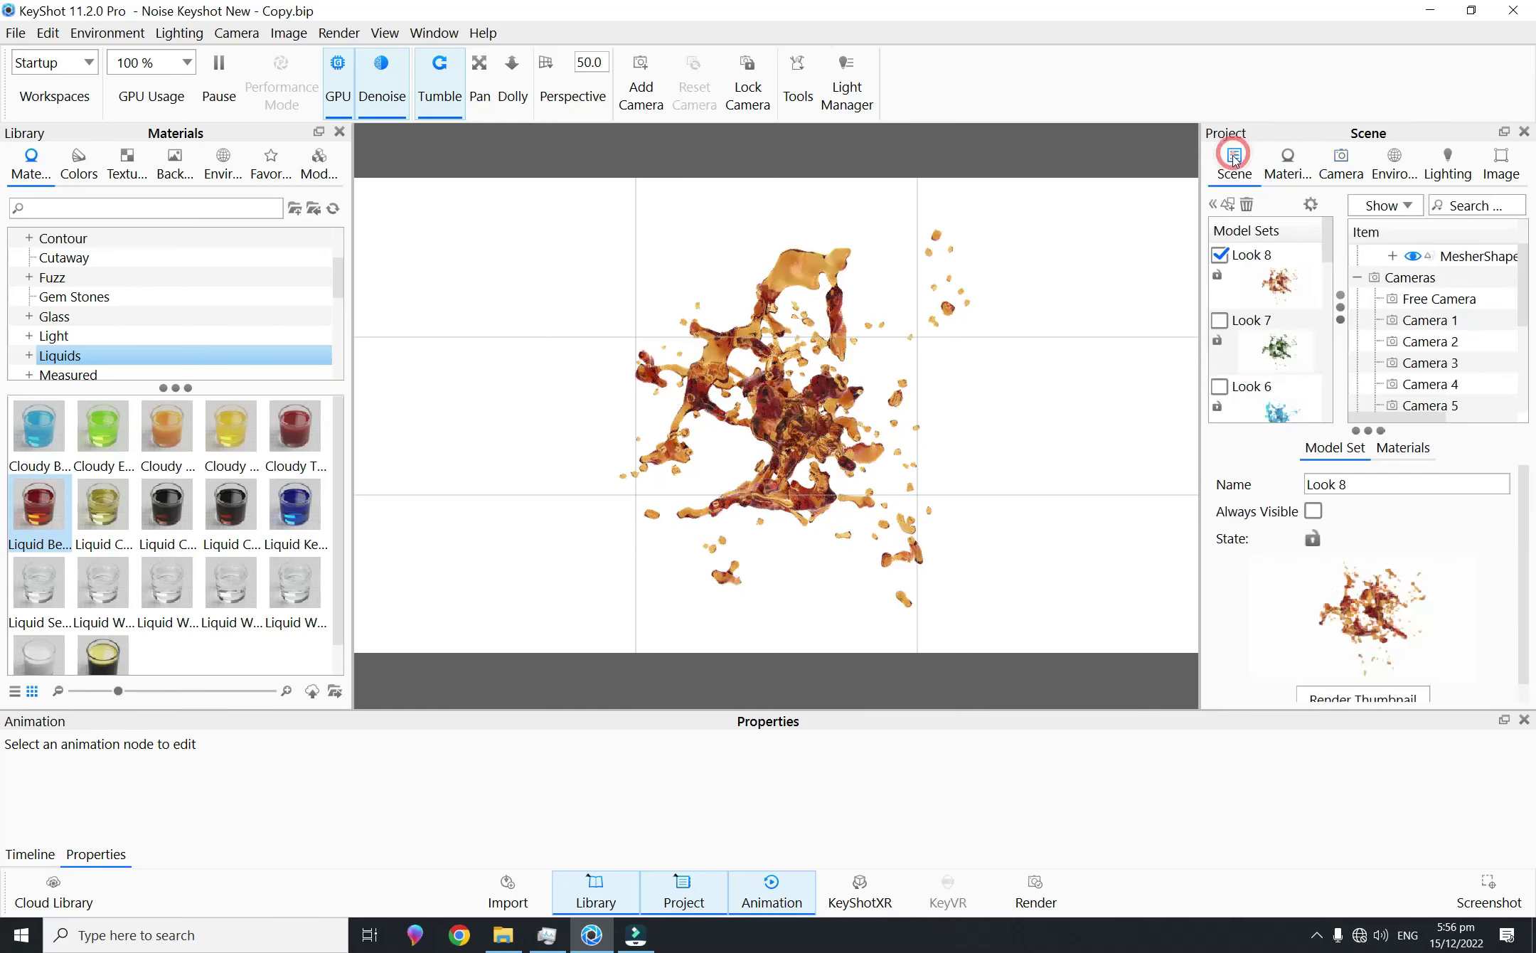
pyautogui.click(1390, 695)
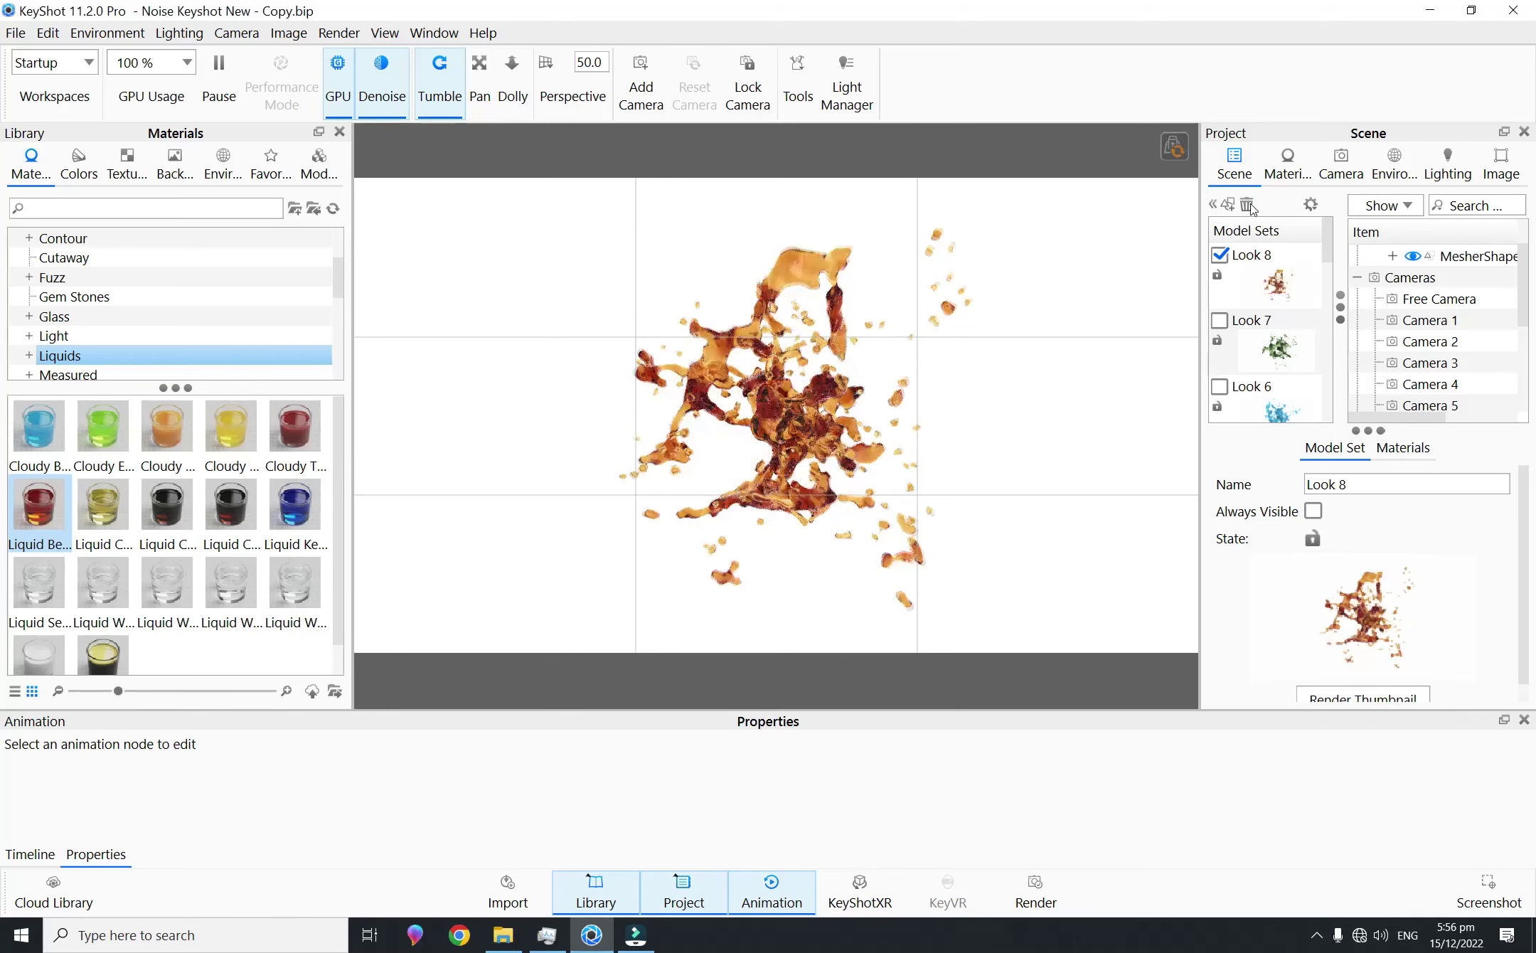
pyautogui.click(16, 33)
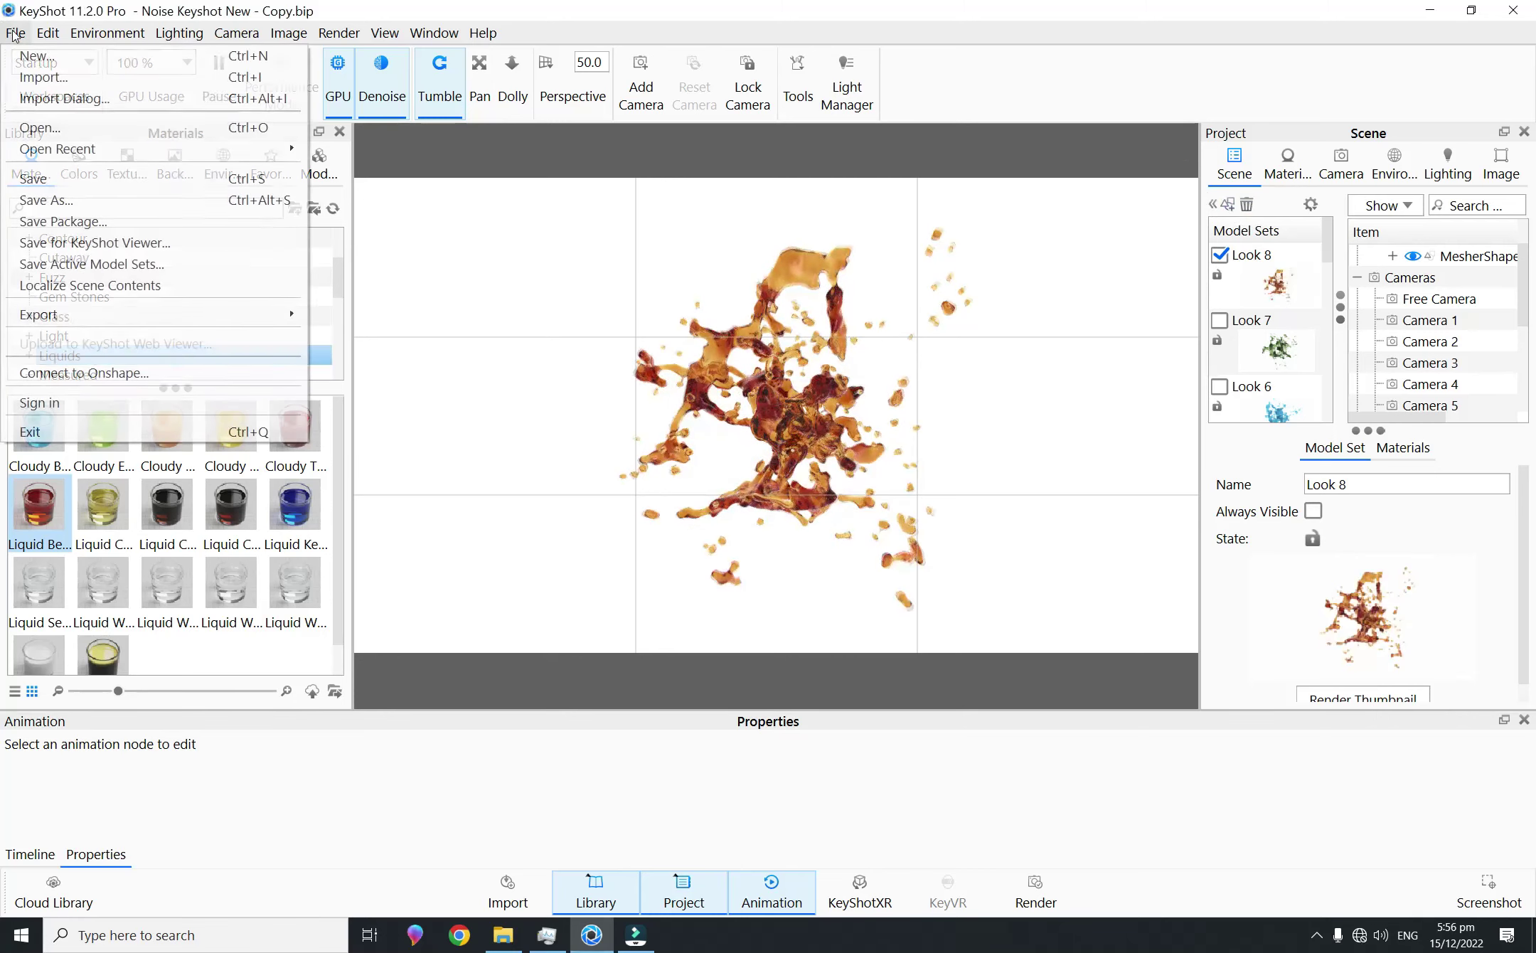
pyautogui.click(22, 179)
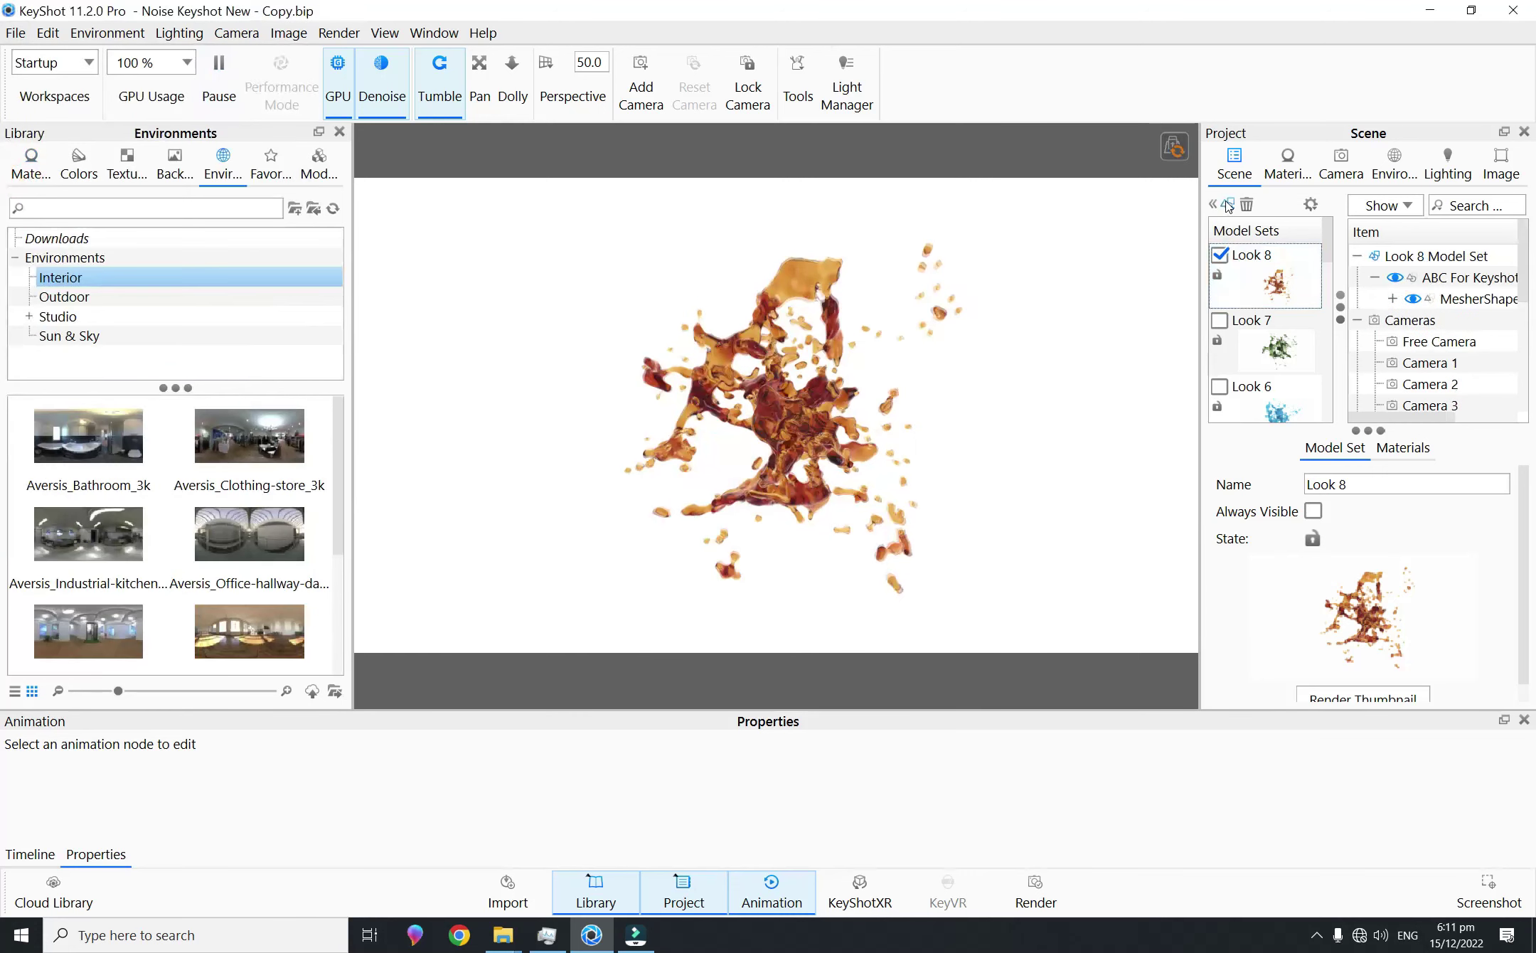
# Step: Add a model set named Look 9 cloned from Look 8, including part animations and linked animations
pyautogui.click(1228, 204)
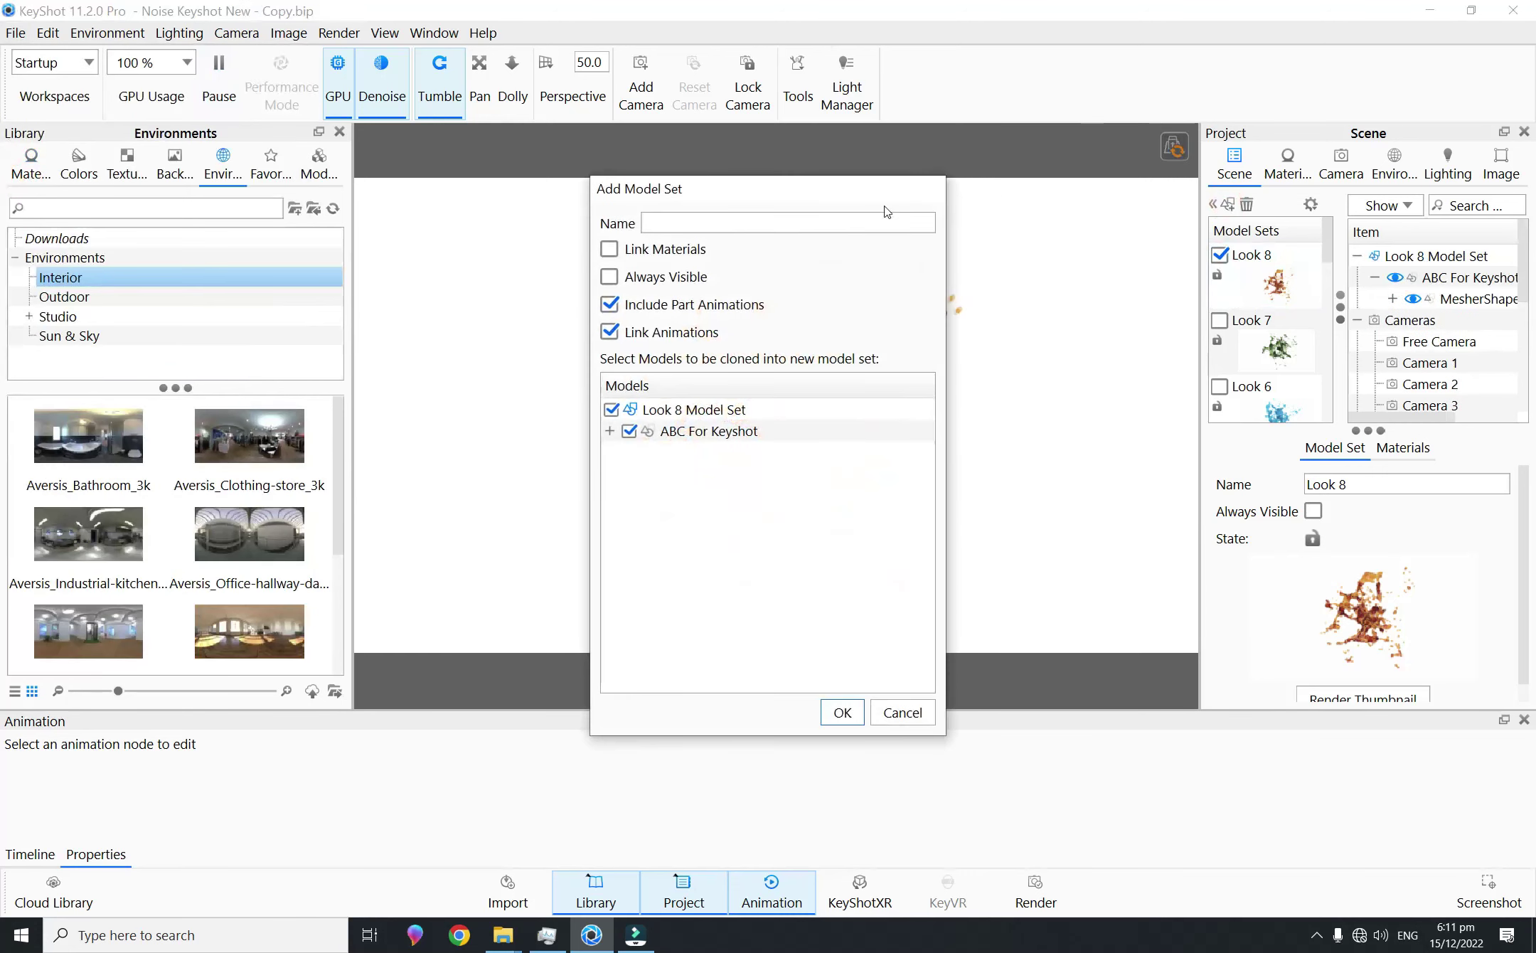
pyautogui.write('Look 9')
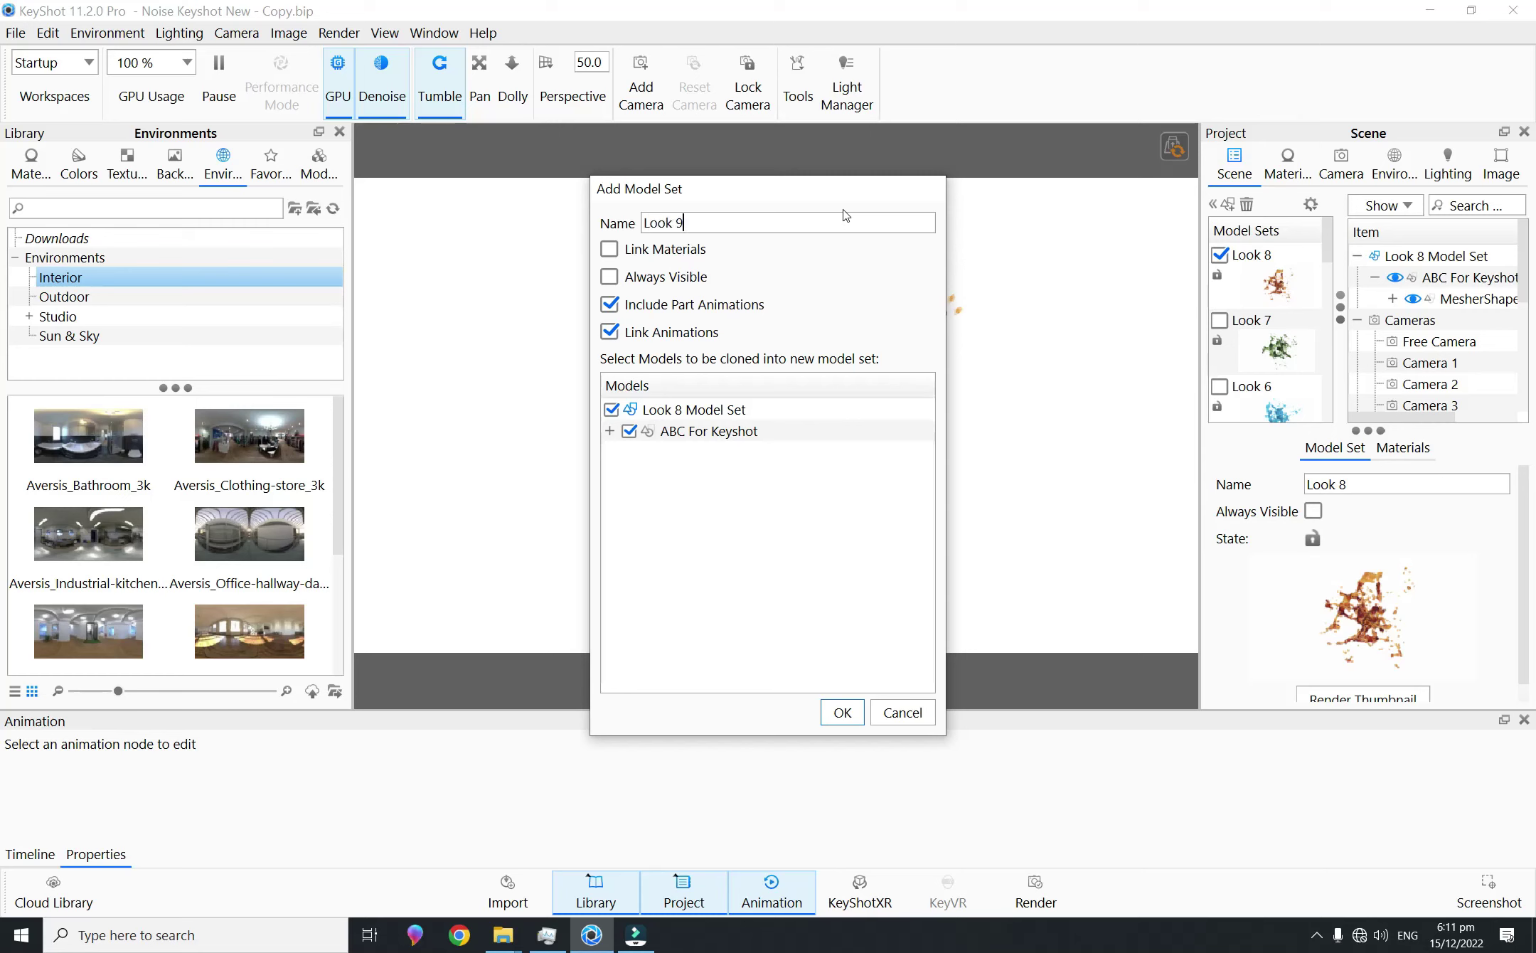
pyautogui.press('Return')
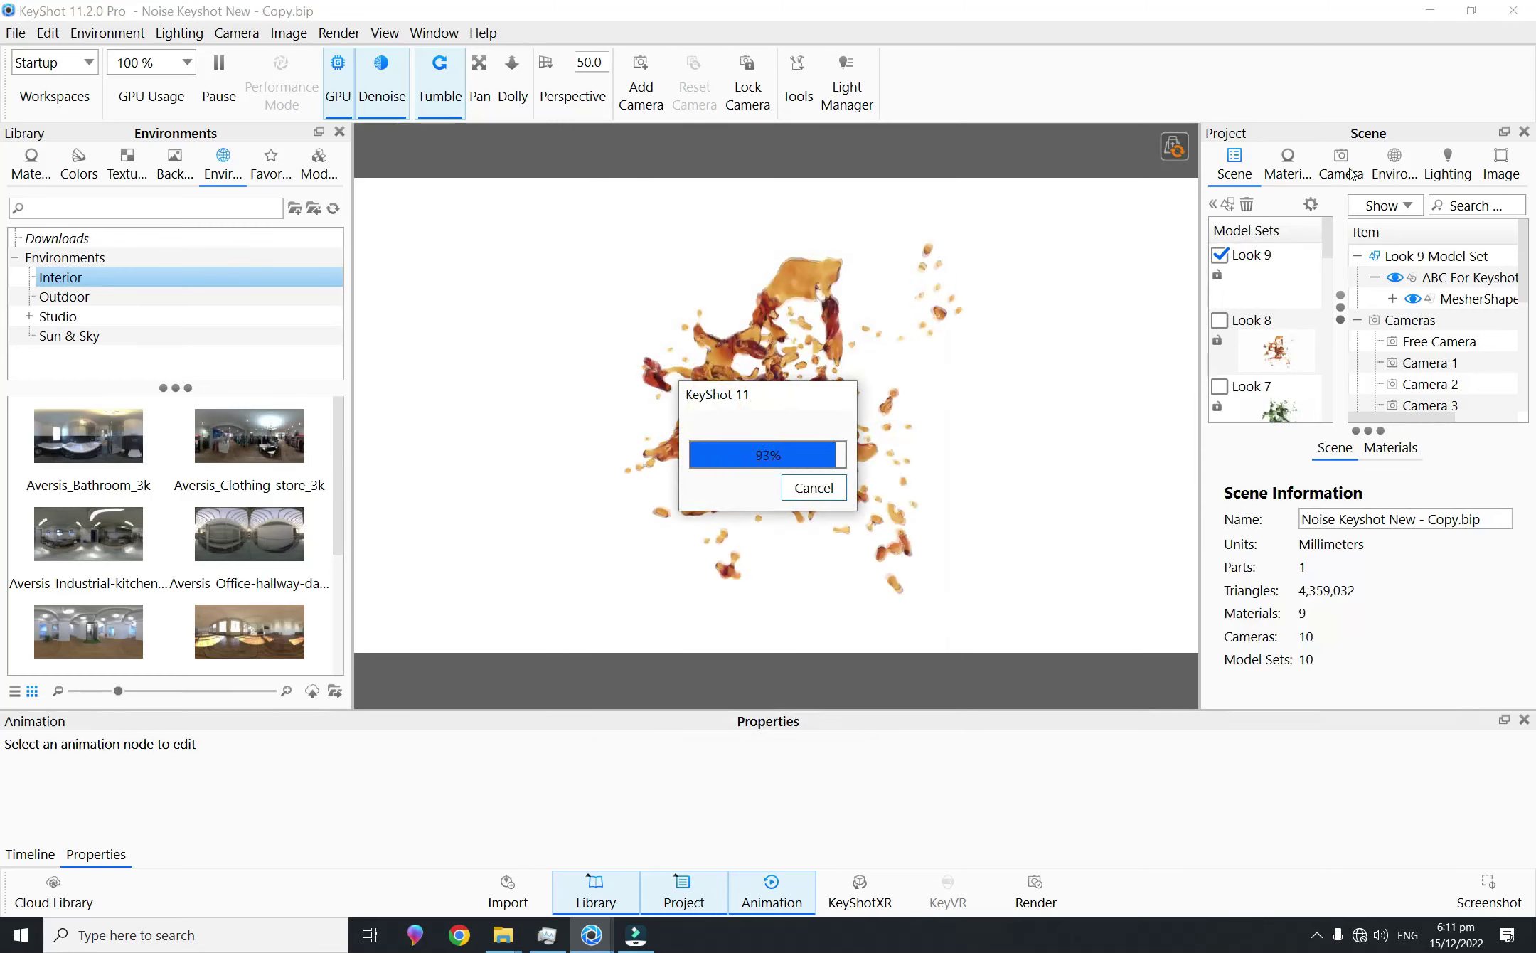
# Step: Try the yellow cloudy liquid on Look 9's splash and replace it with the dark red cloudy liquid from the Liquids library
pyautogui.click(30, 165)
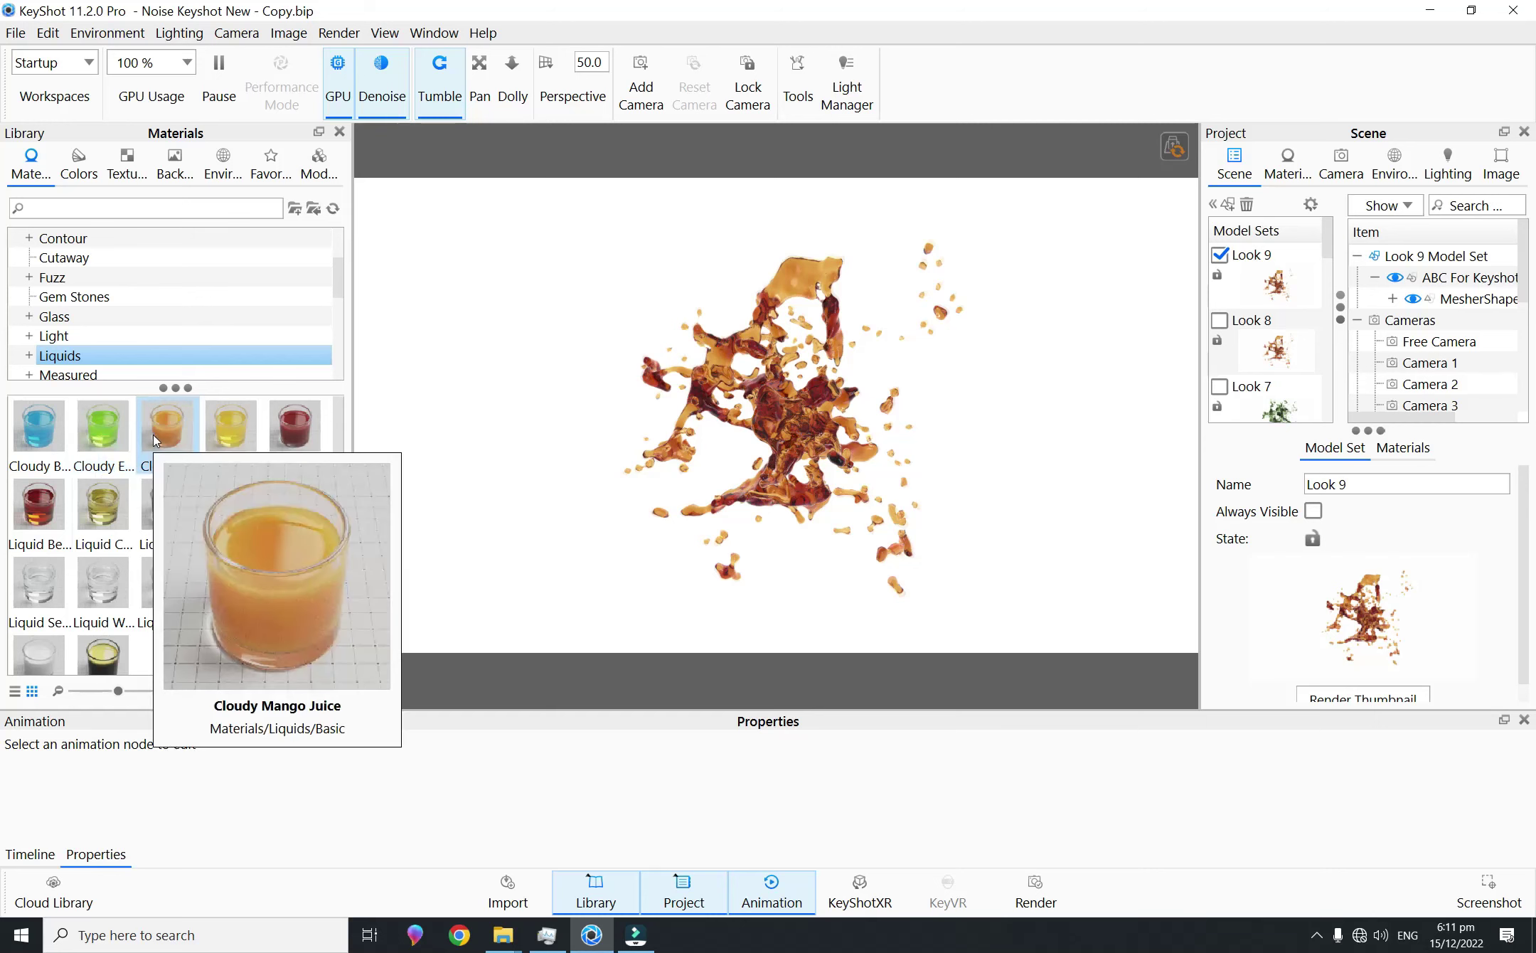
pyautogui.moveTo(232, 439); pyautogui.dragTo(807, 448)
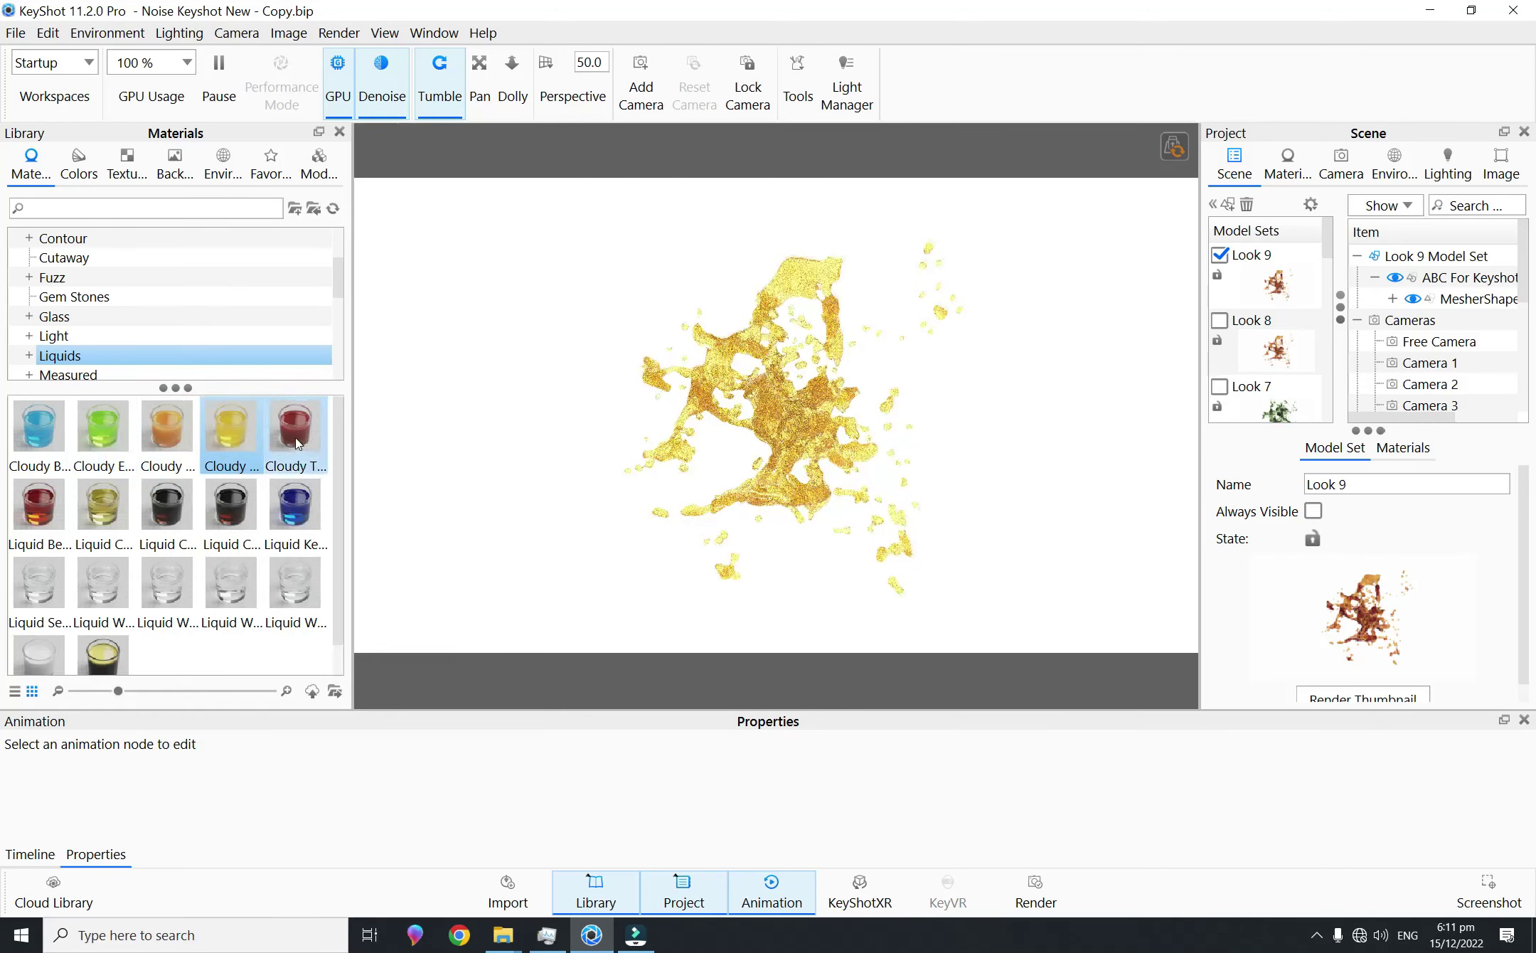
pyautogui.moveTo(297, 442); pyautogui.dragTo(843, 453)
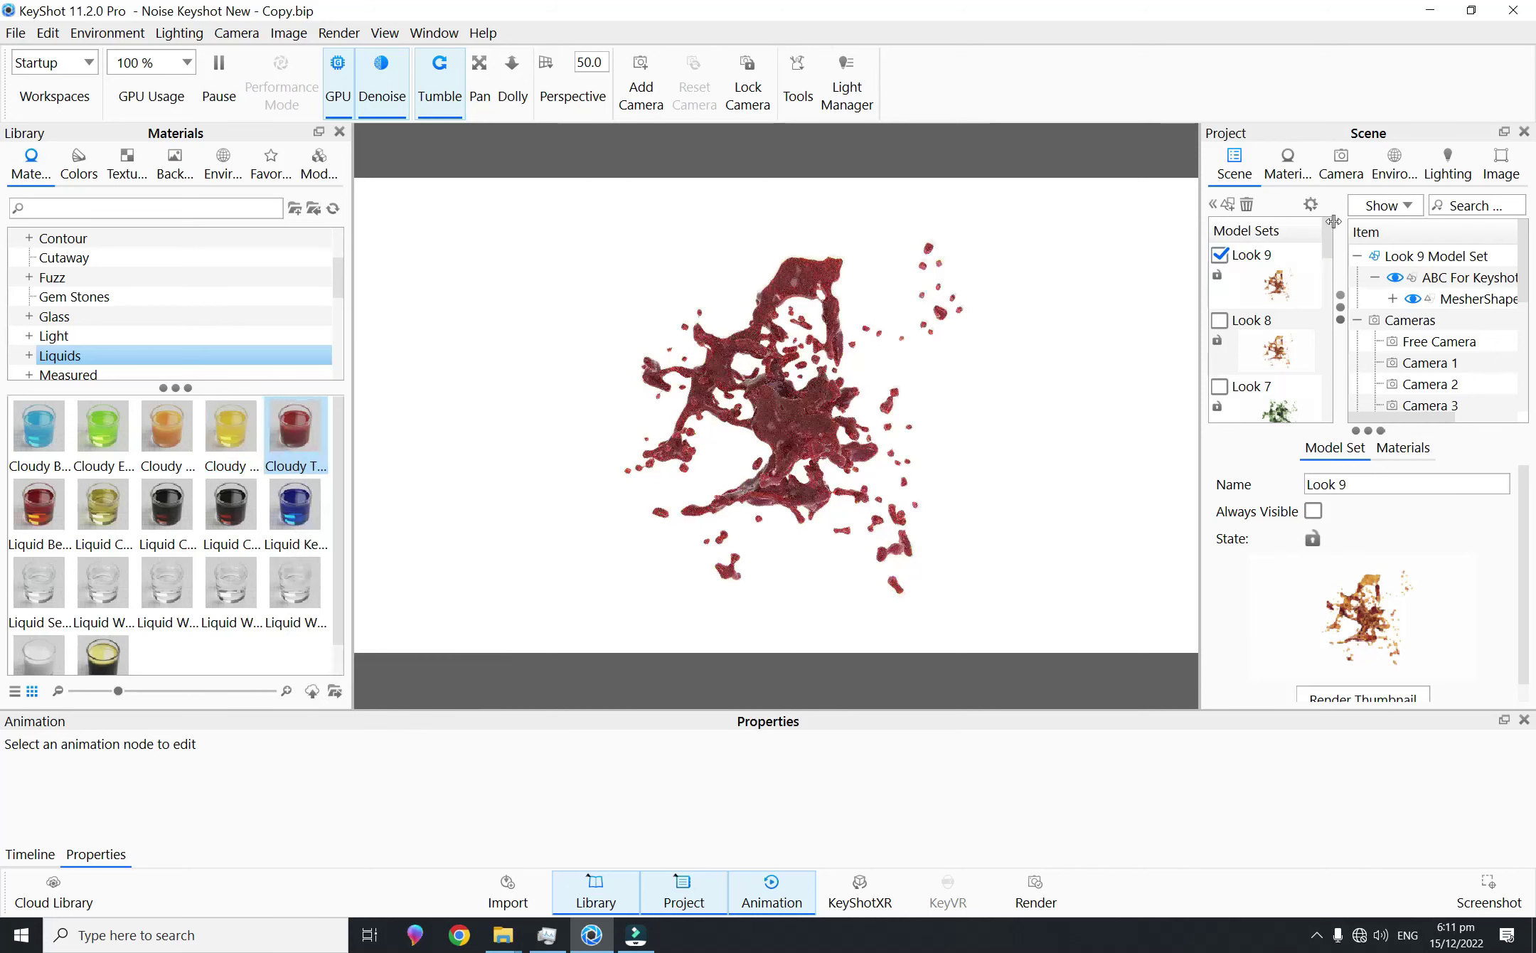
pyautogui.moveTo(1328, 241)
pyautogui.mouseDown()
pyautogui.moveTo(1331, 409)
pyautogui.moveTo(1328, 241)
pyautogui.mouseUp()
# Step: Switch to Camera 9 and set its depth-of-field f-stop to 3
pyautogui.click(1340, 163)
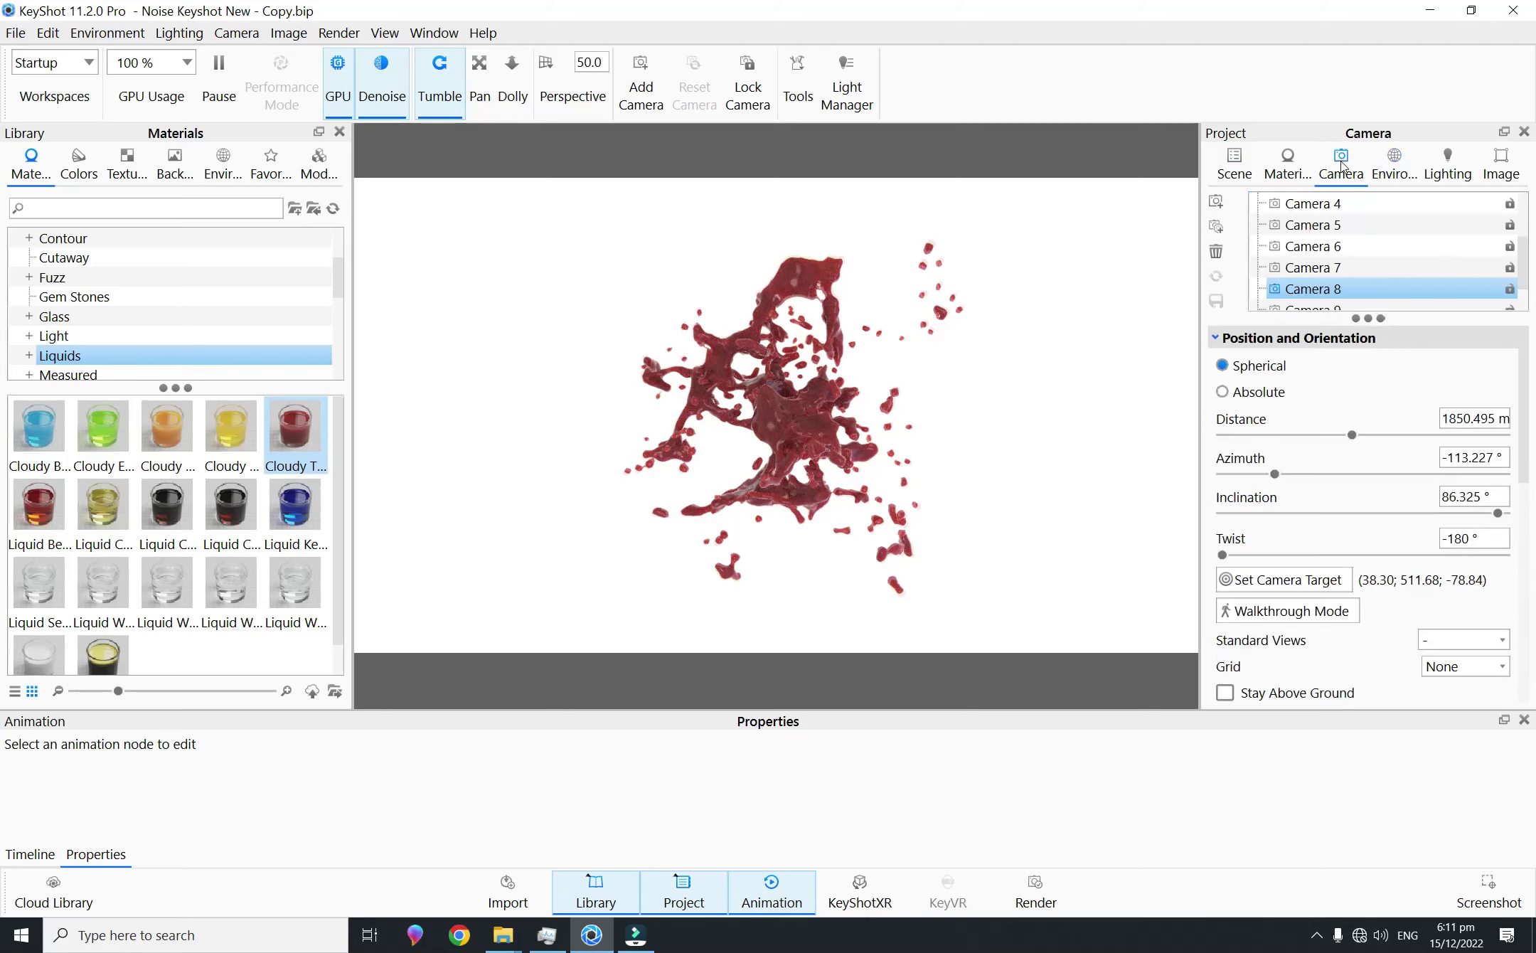
pyautogui.click(1324, 307)
pyautogui.scroll(-5, 1400, 583)
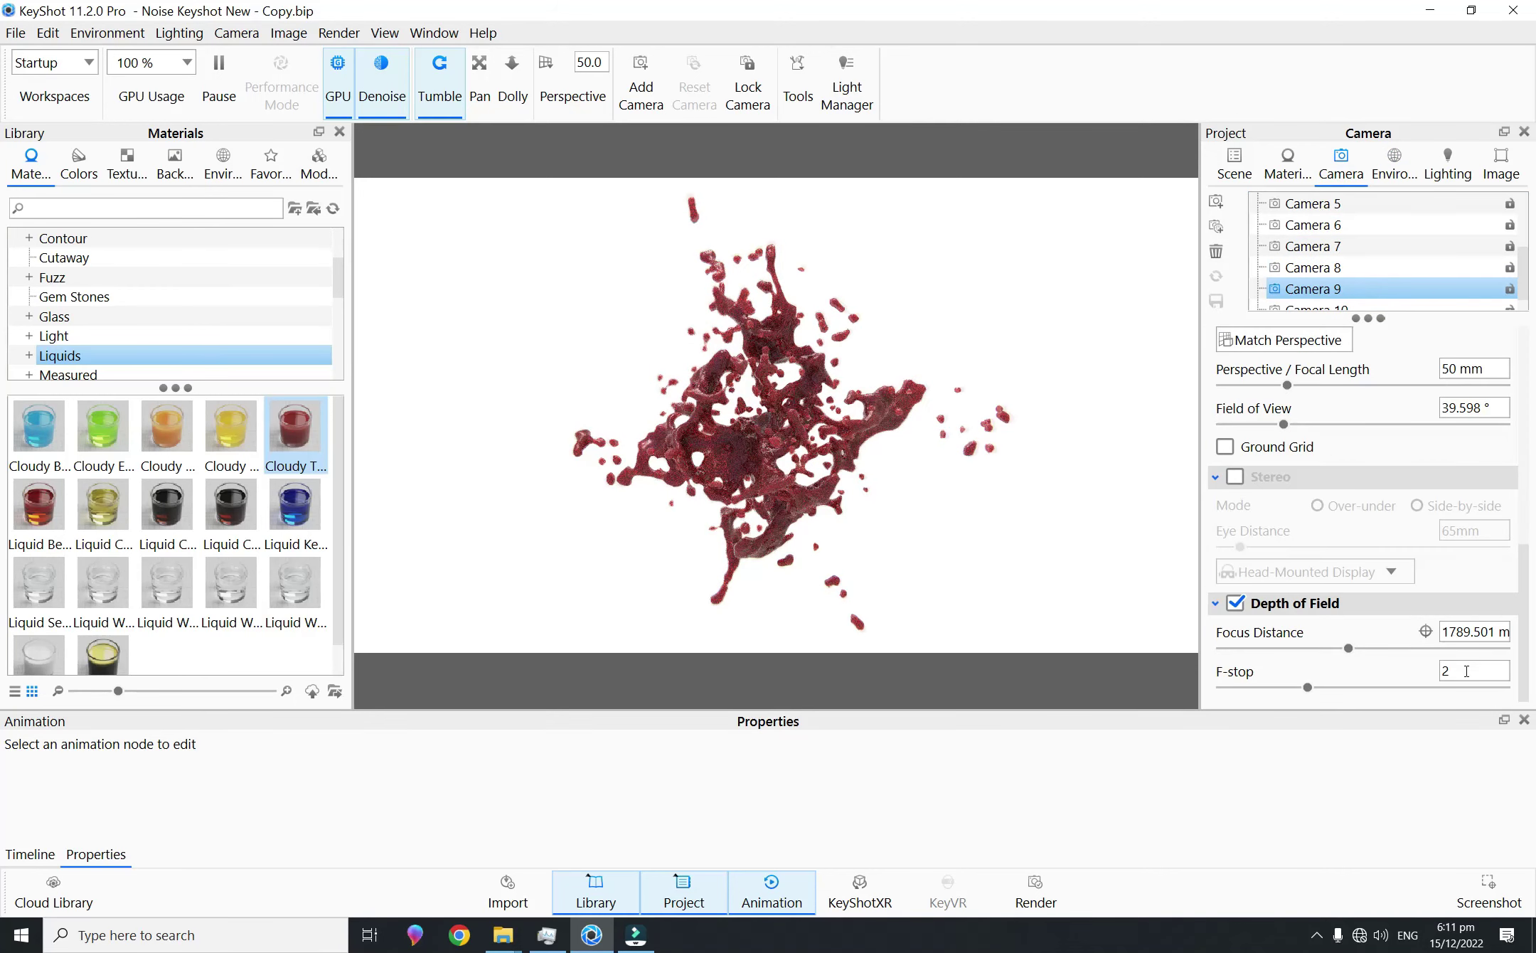
pyautogui.click(1459, 669)
pyautogui.write('6')
pyautogui.press('Return')
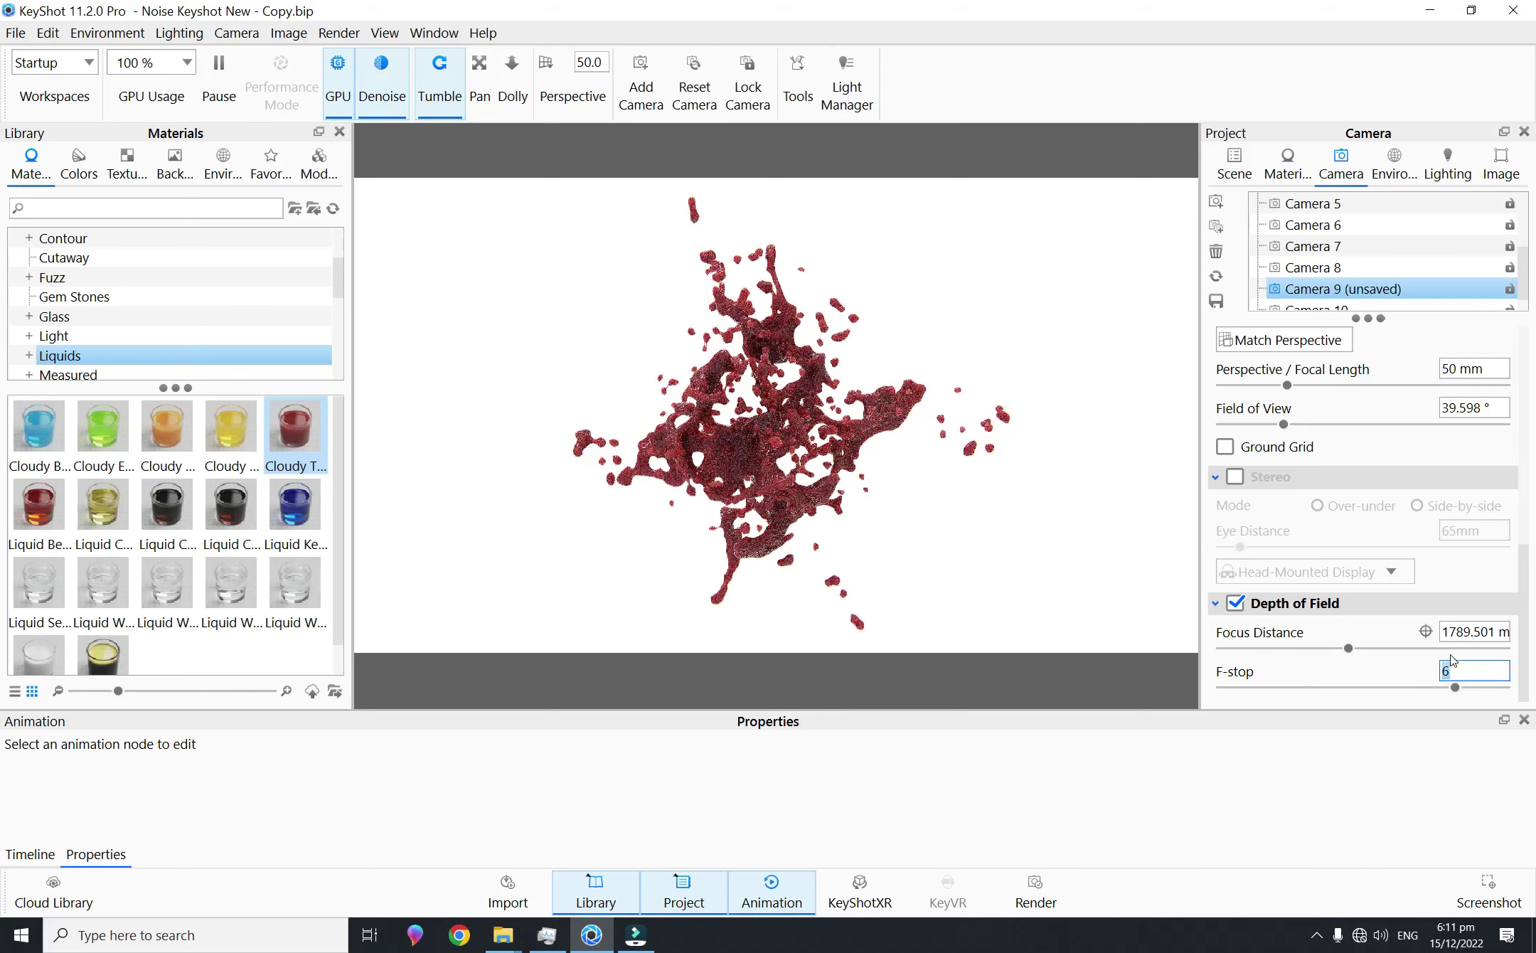
pyautogui.press('Return')
# Step: Give Camera 9 a new angle on the splash, pick its focal point on the splash's central mass and save the camera
pyautogui.click(1425, 631)
pyautogui.click(726, 448)
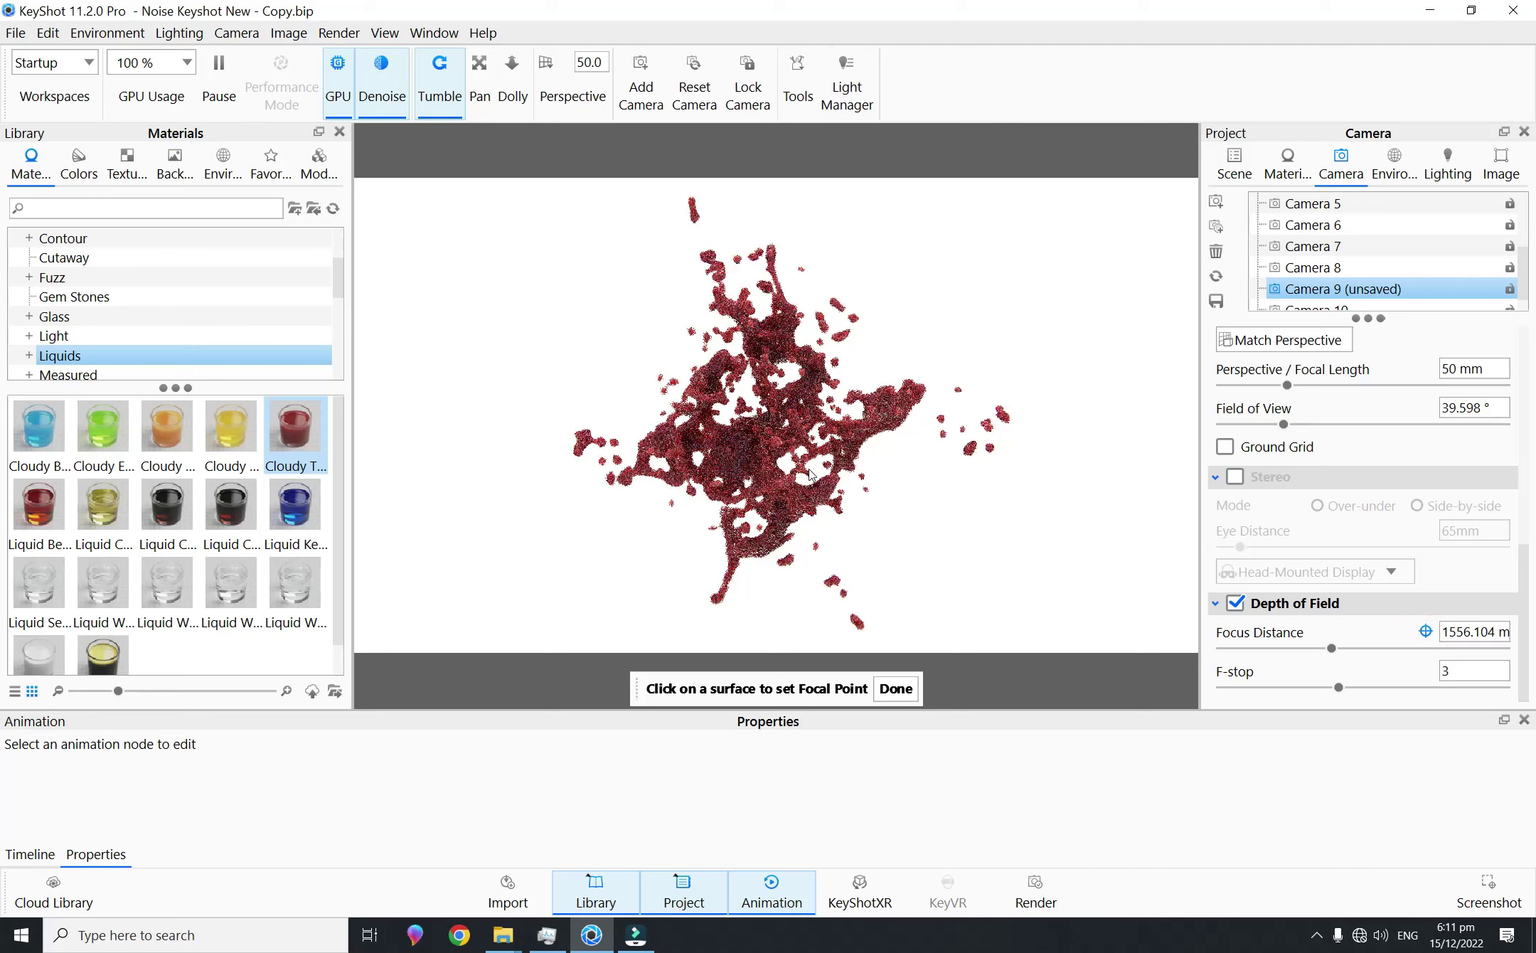
pyautogui.moveTo(1000, 475)
pyautogui.mouseDown()
pyautogui.moveTo(1128, 480)
pyautogui.moveTo(1030, 484)
pyautogui.mouseUp()
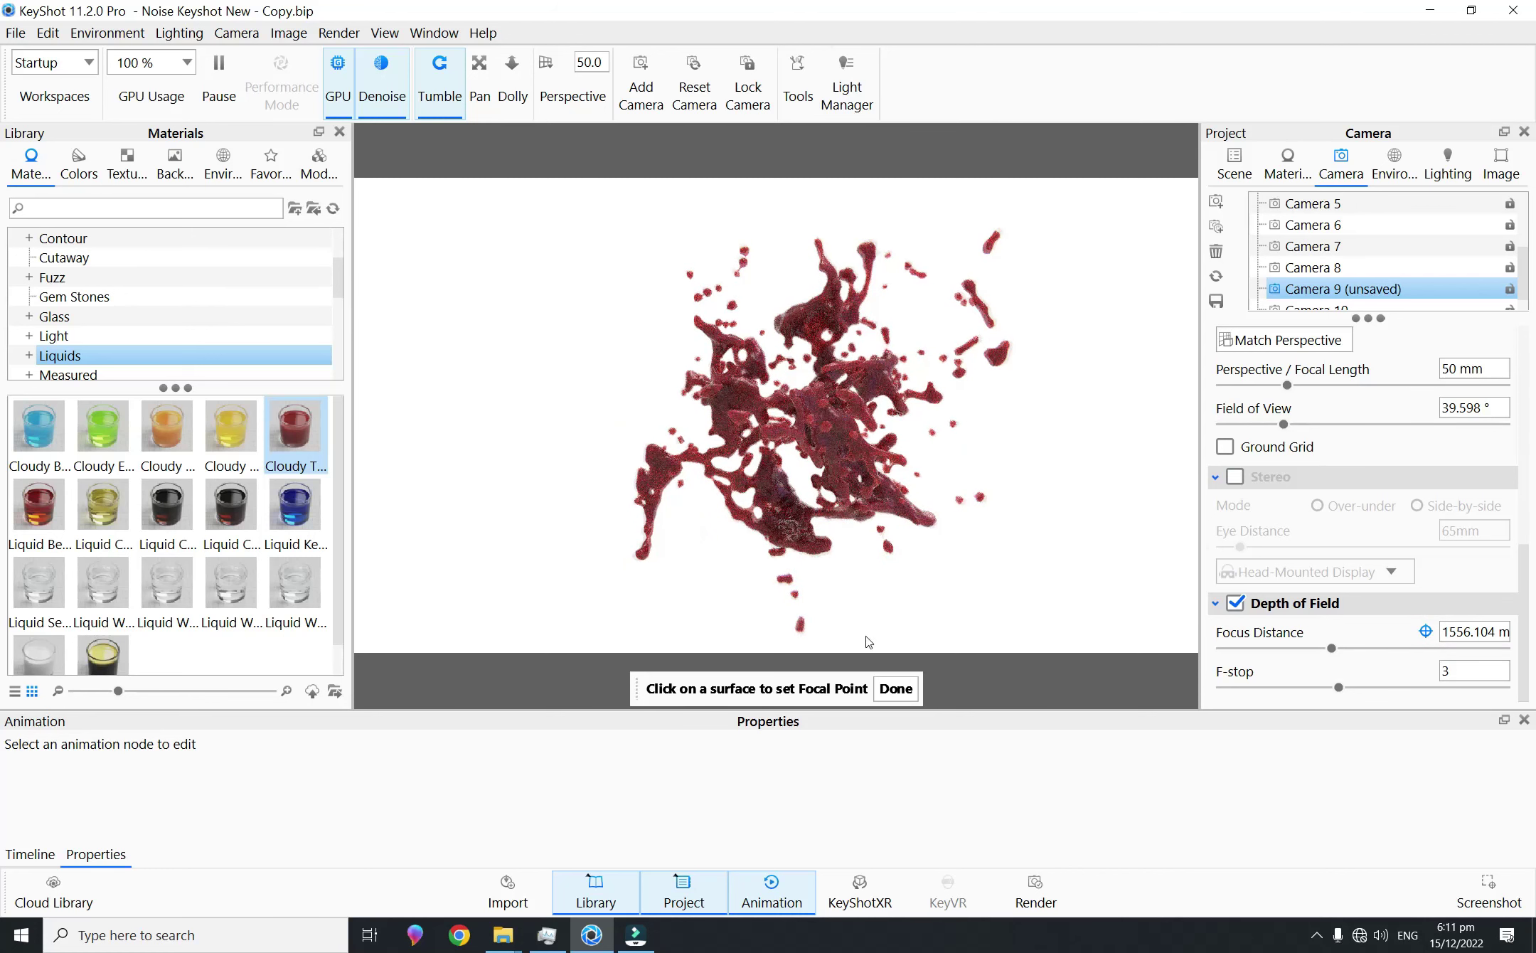
pyautogui.click(831, 422)
pyautogui.click(895, 688)
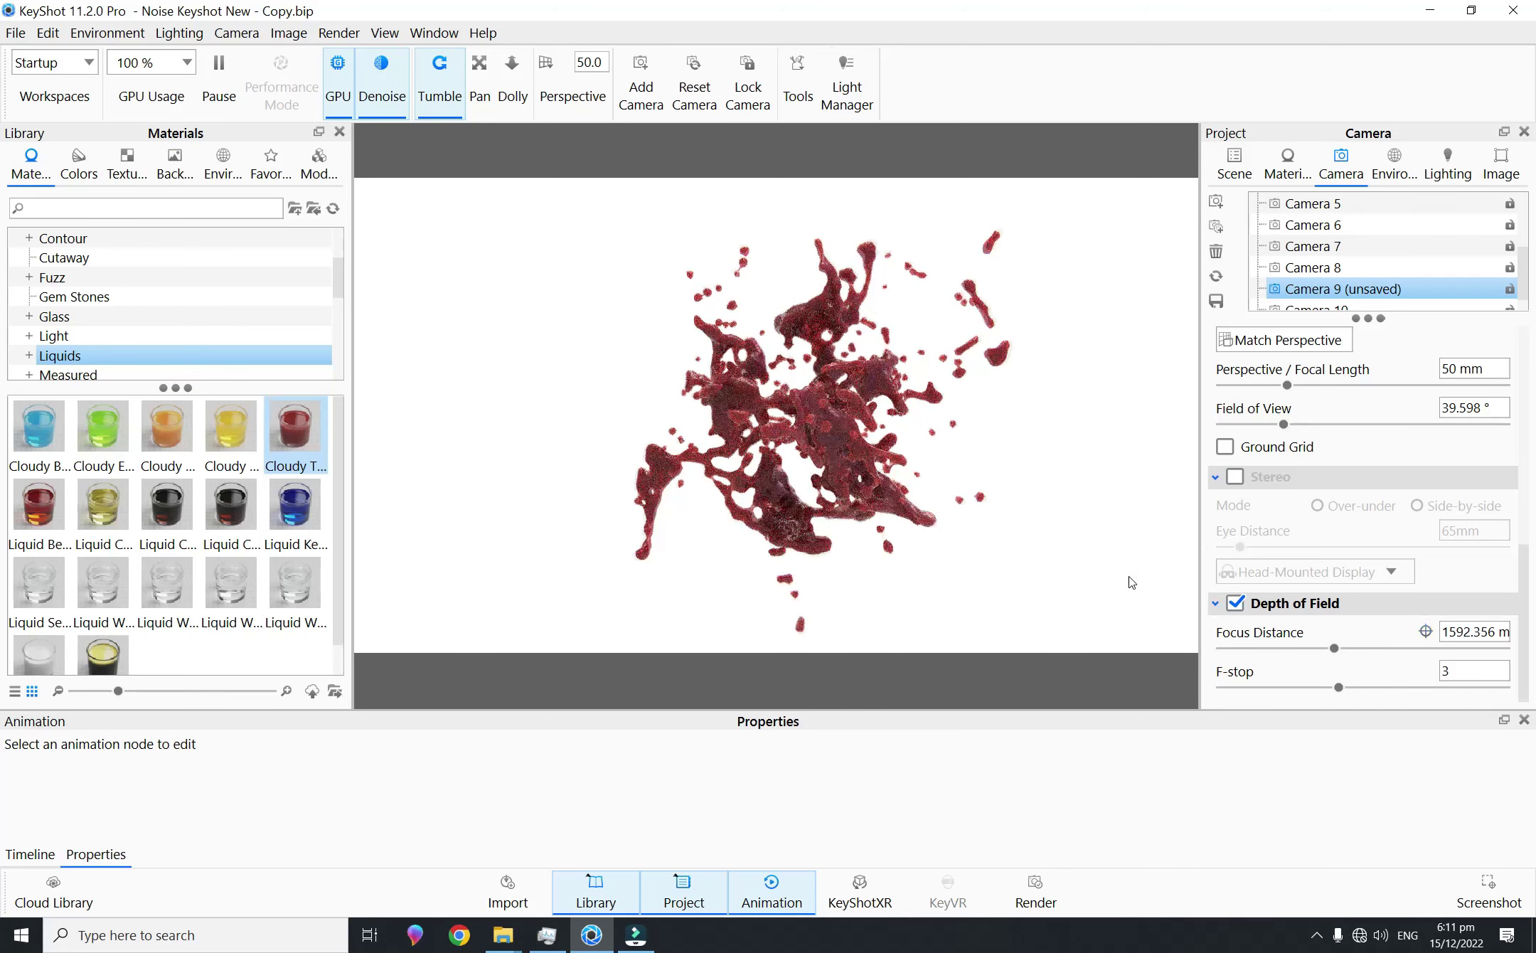
pyautogui.click(1216, 301)
# Step: Re-render Look 9's thumbnail and add a model set named Look 10 cloned from it, including part animations and linked animations
pyautogui.click(1235, 170)
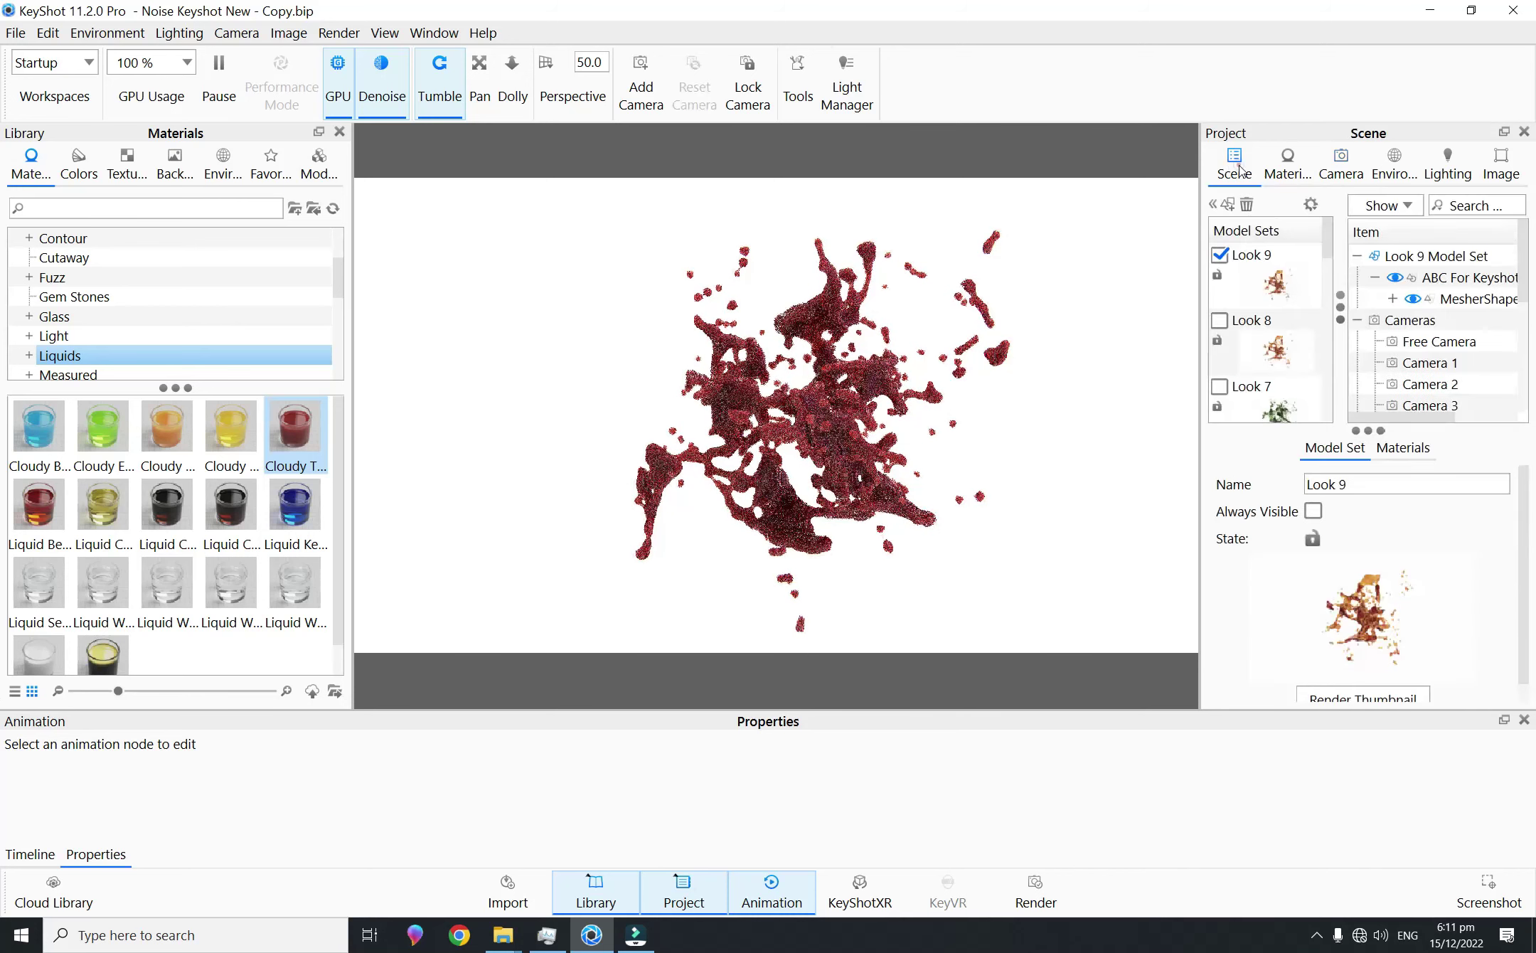
pyautogui.click(1361, 697)
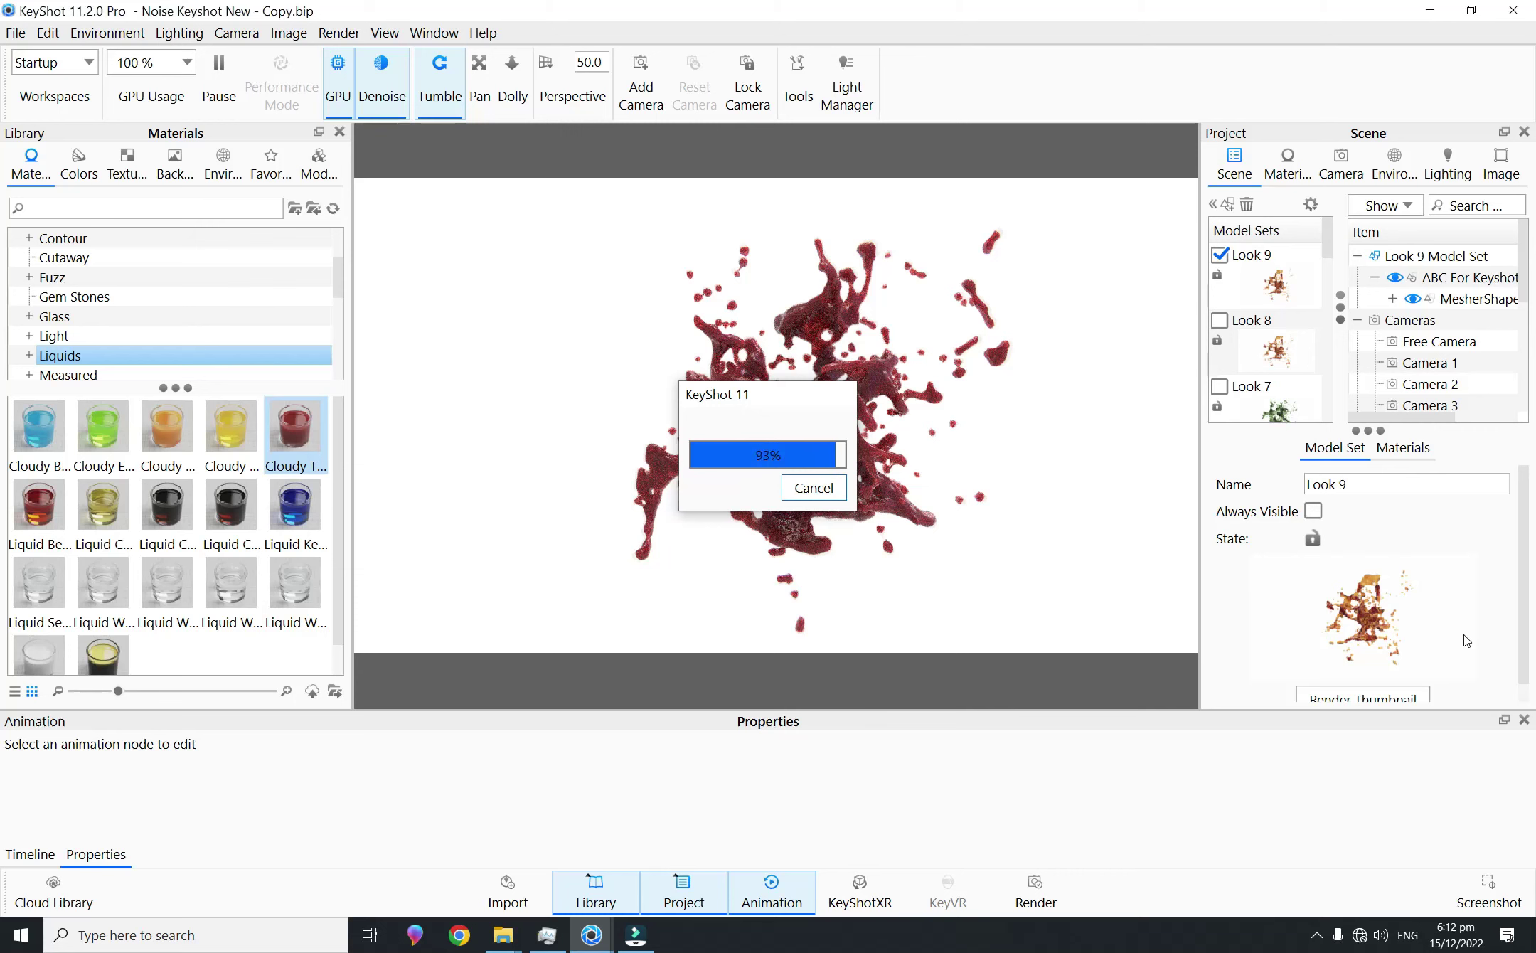
pyautogui.click(1228, 204)
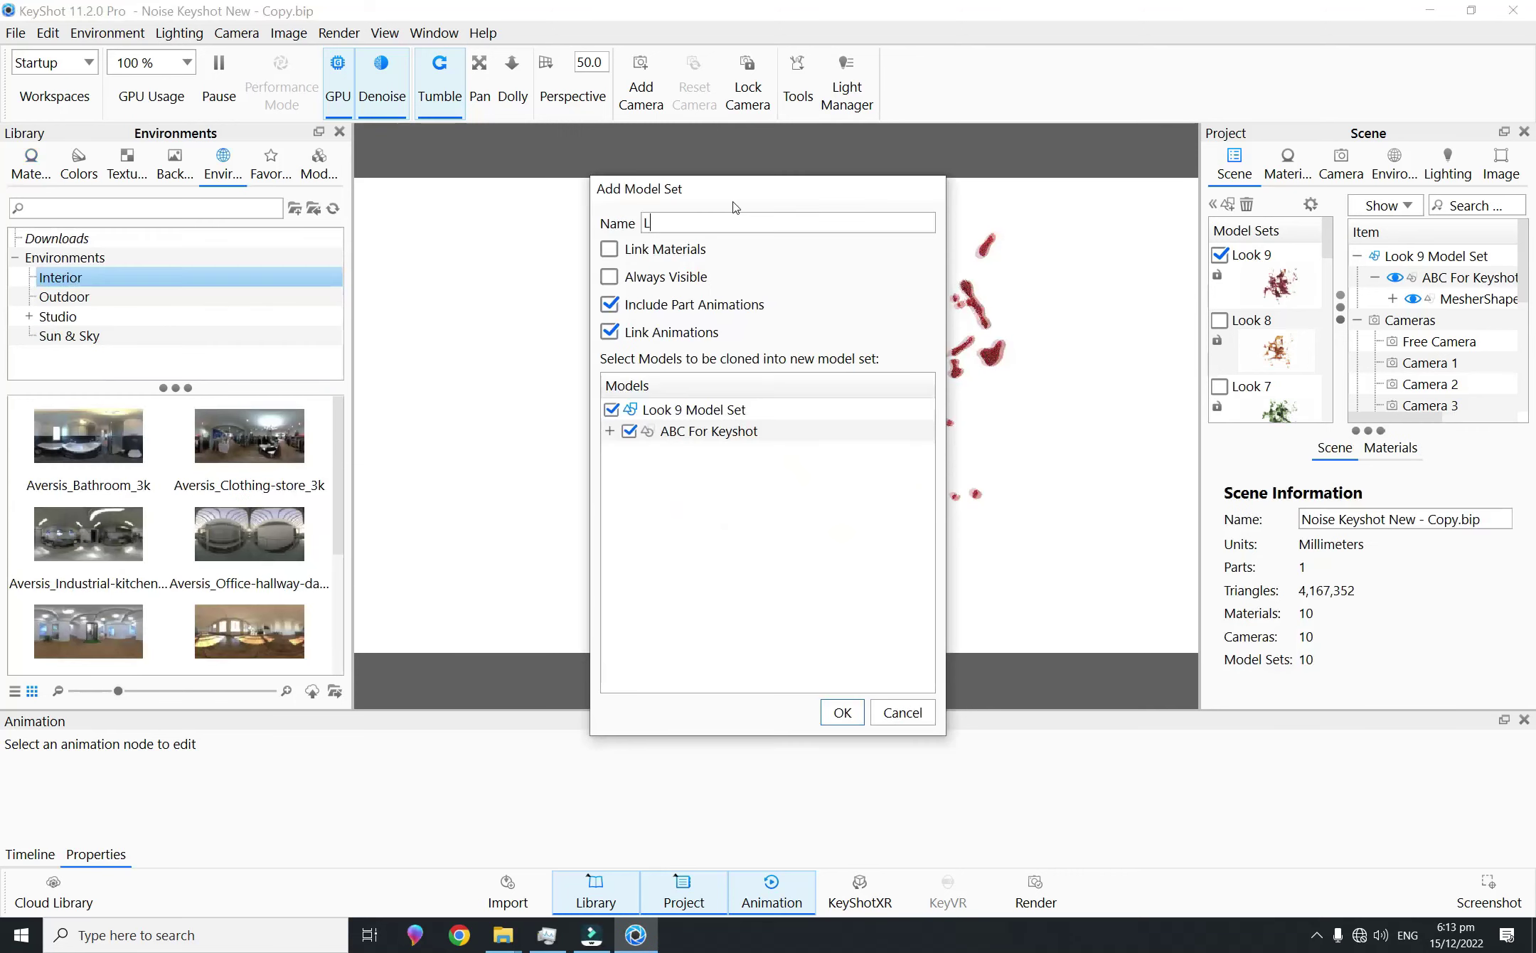
pyautogui.write('Look 10')
pyautogui.press('Return')
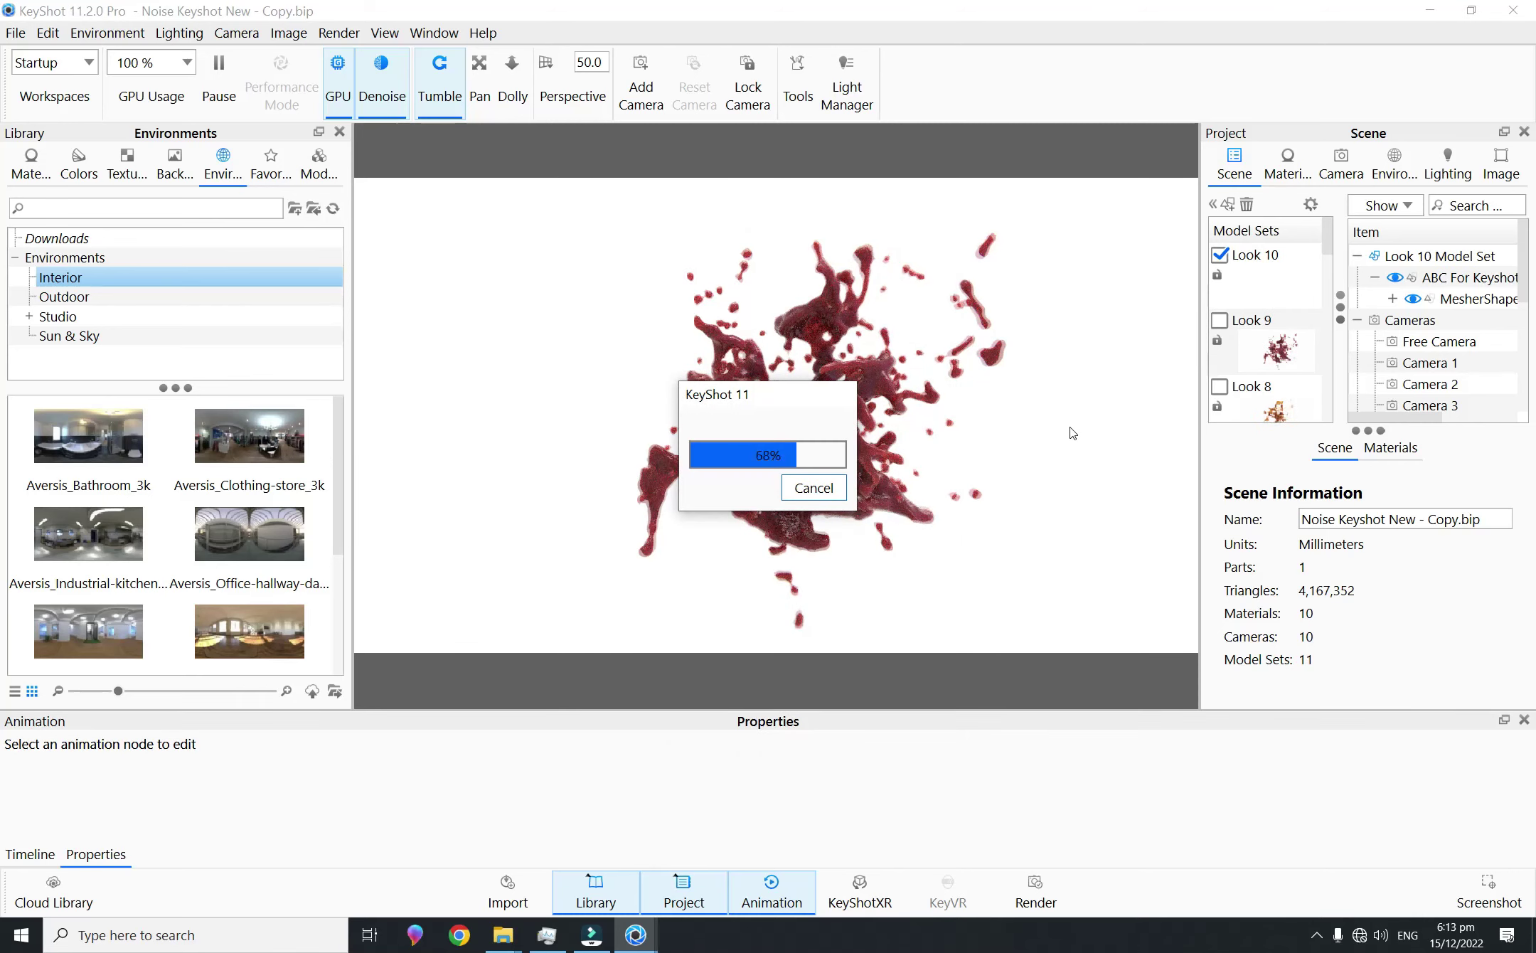
# Step: Switch to Camera 10 and set its depth-of-field f-stop to 3
pyautogui.click(1341, 165)
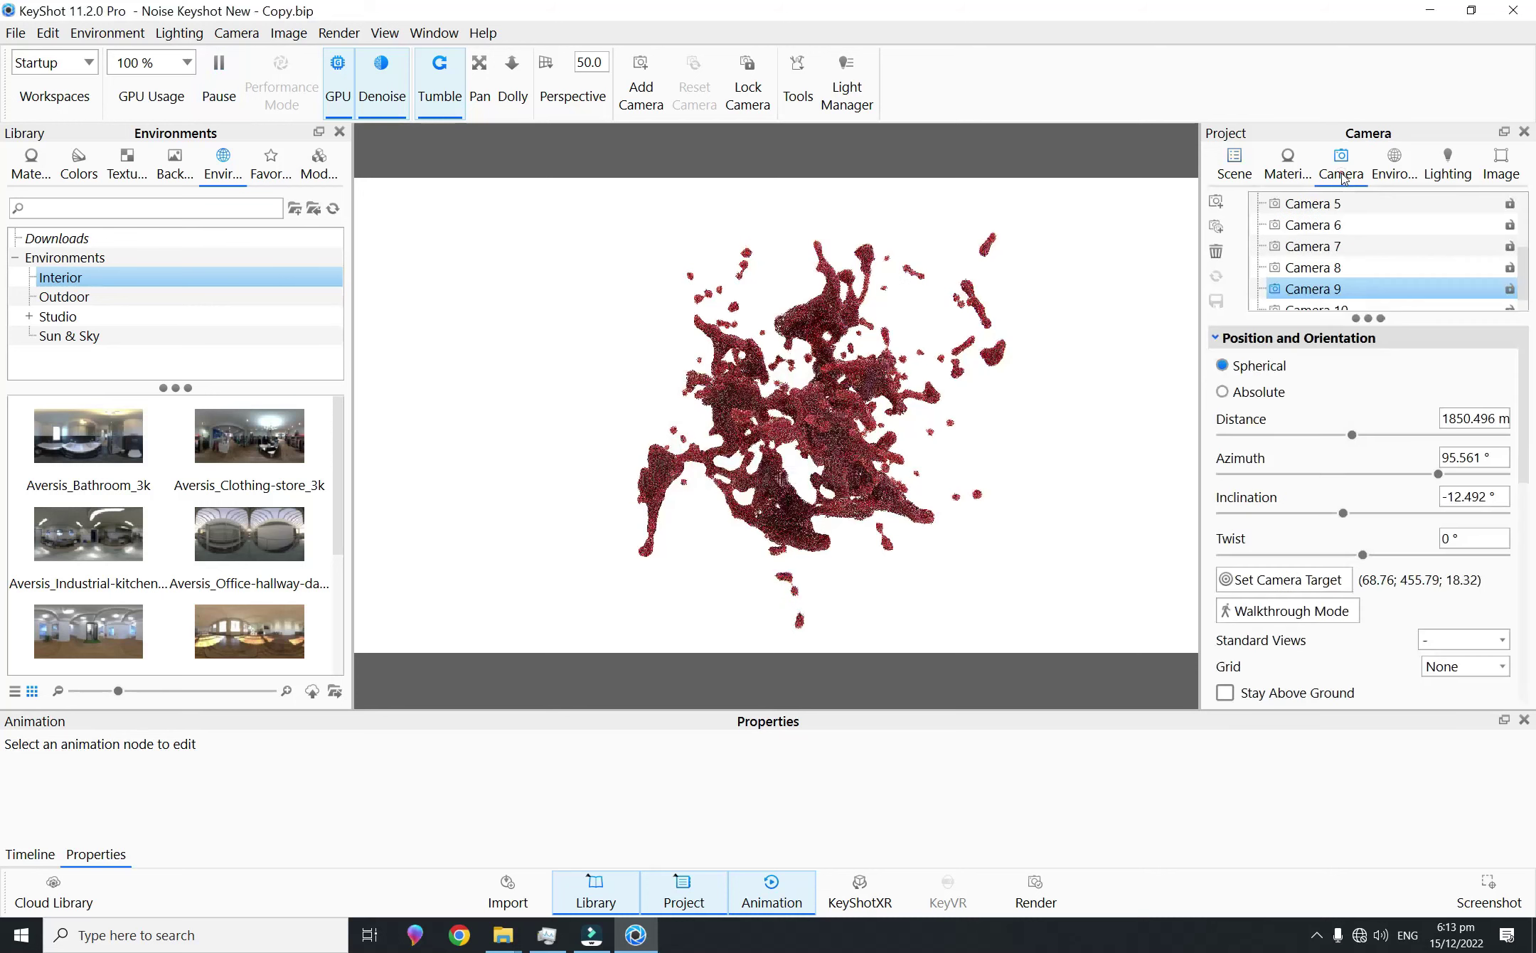
pyautogui.click(1362, 290)
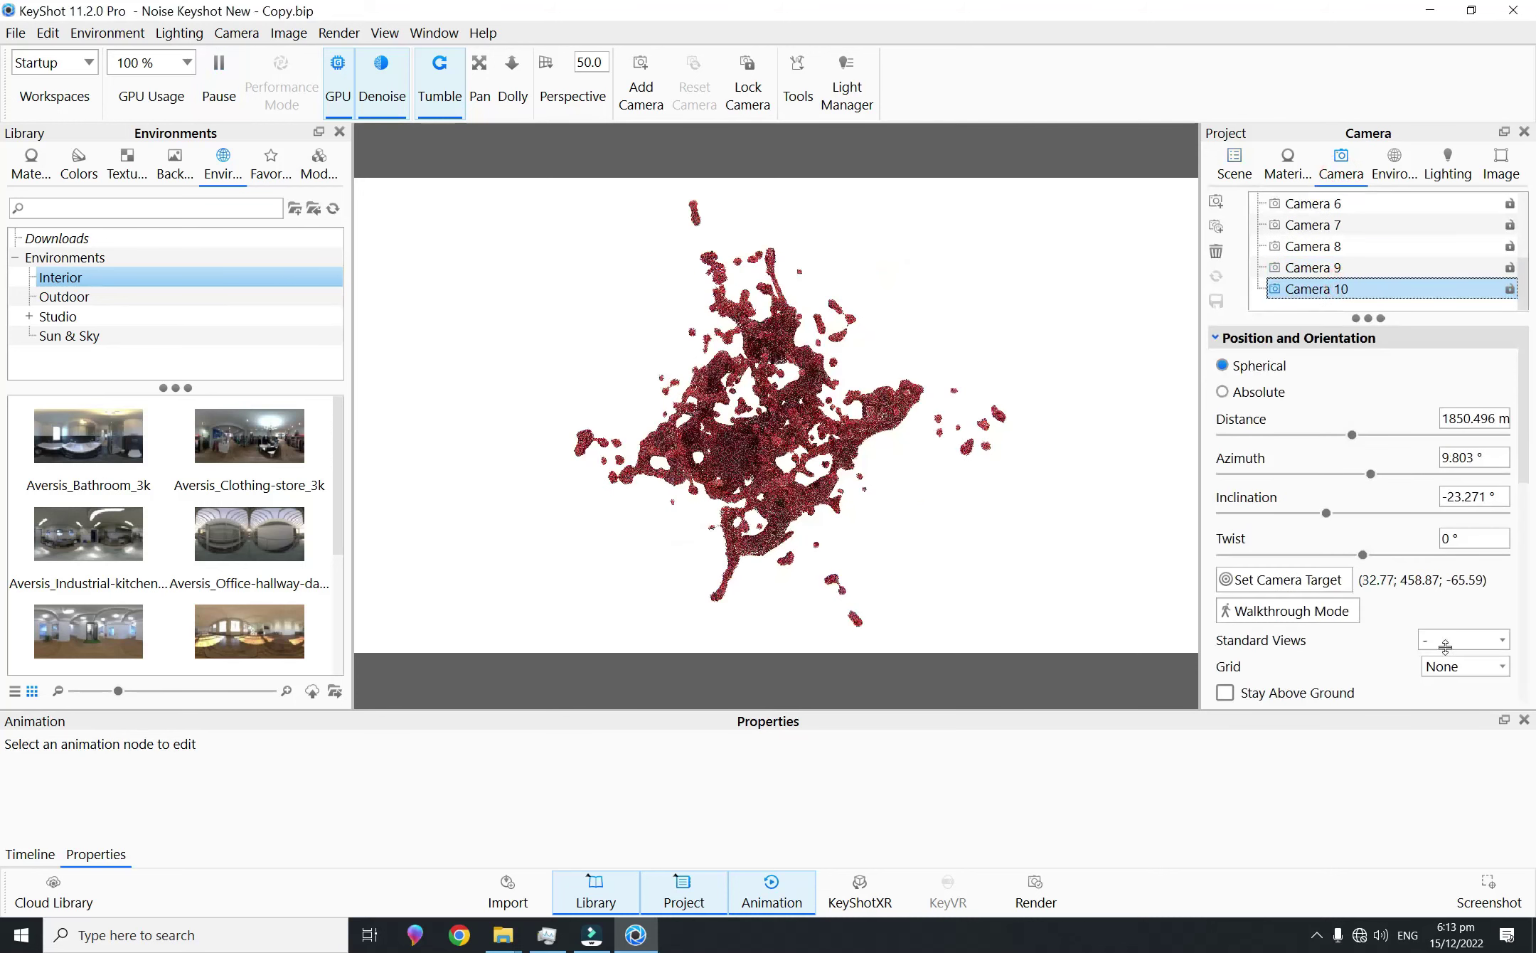
pyautogui.scroll(-5, 1305, 638)
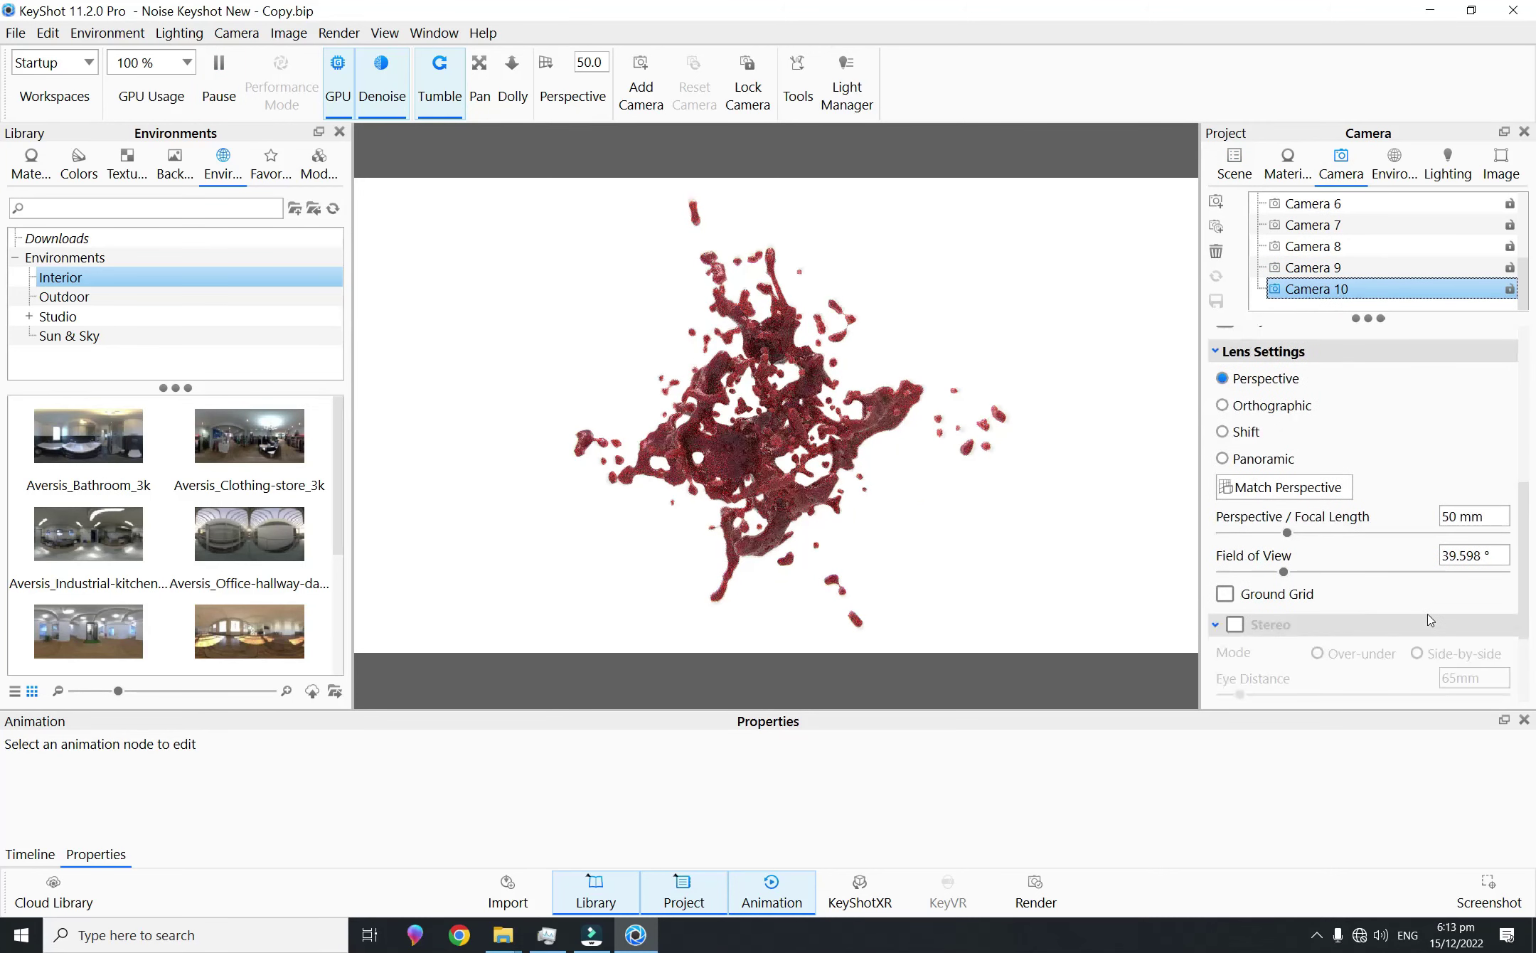
pyautogui.scroll(-3, 1528, 568)
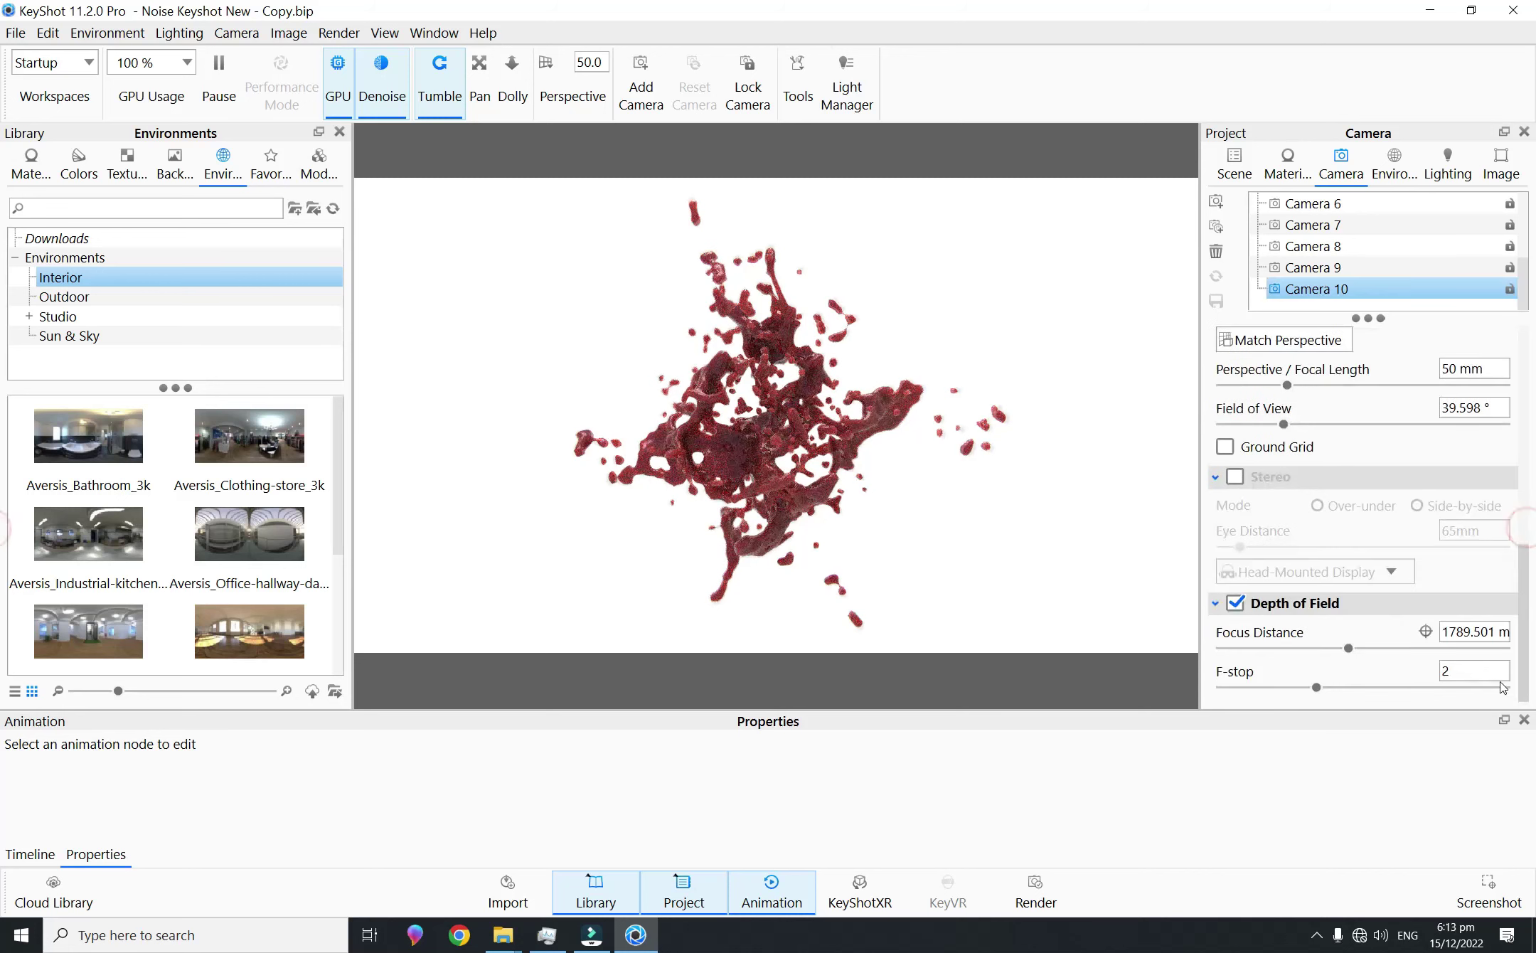
pyautogui.click(1420, 673)
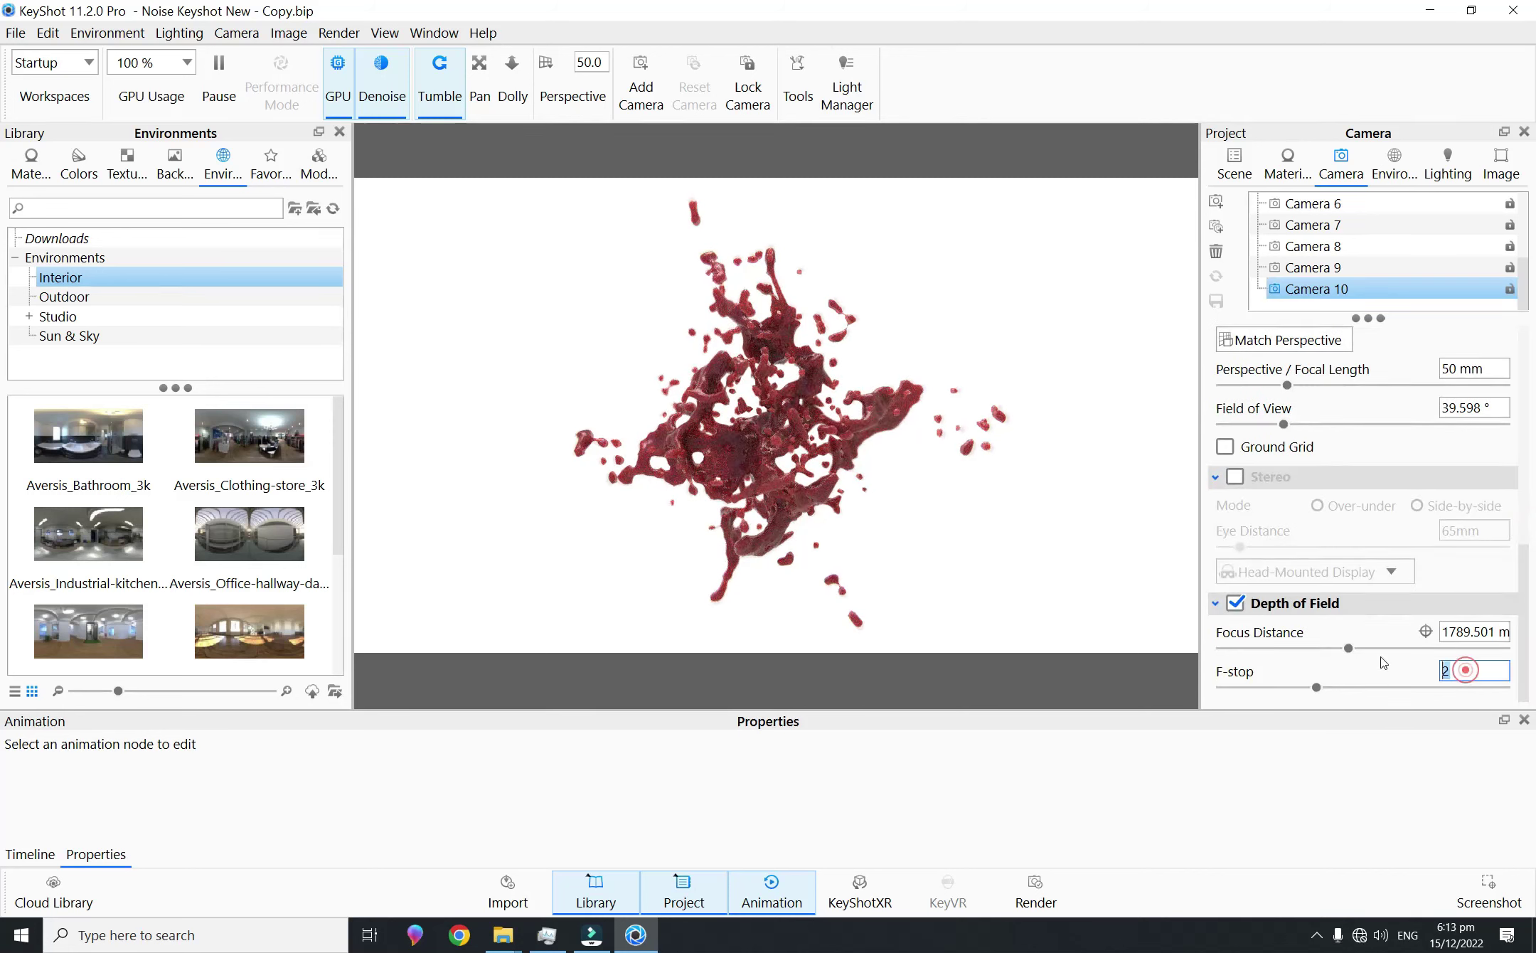
pyautogui.write('3')
pyautogui.press('Return')
# Step: Give Camera 10 a new angle on the splash, pick its focal point on the splash's surface and save the camera
pyautogui.click(1425, 631)
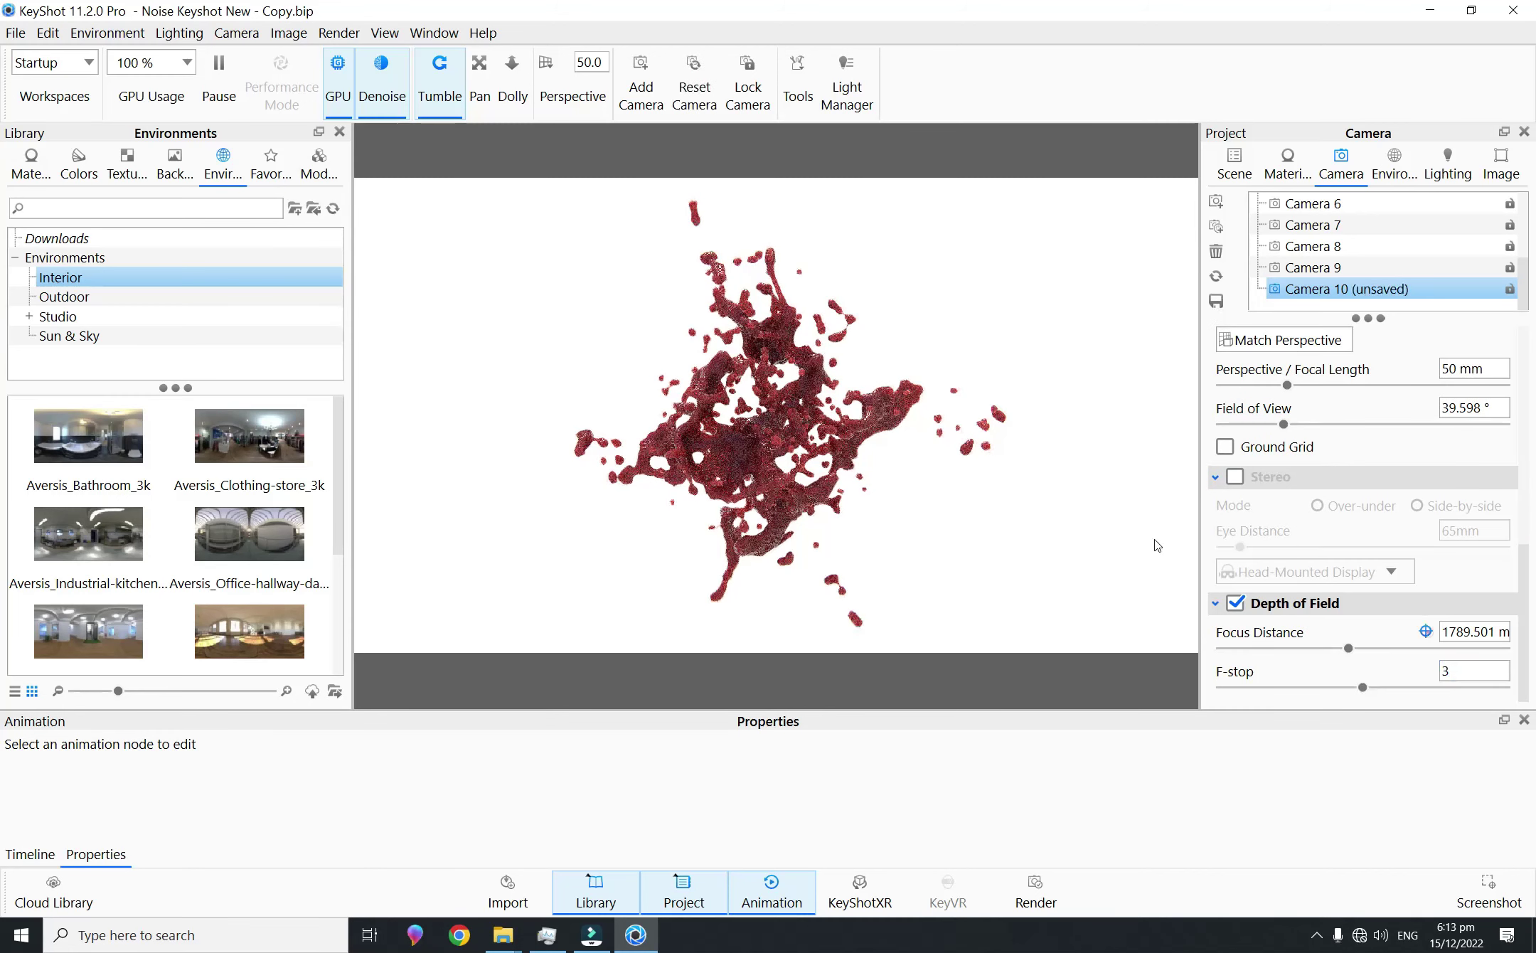
pyautogui.click(765, 429)
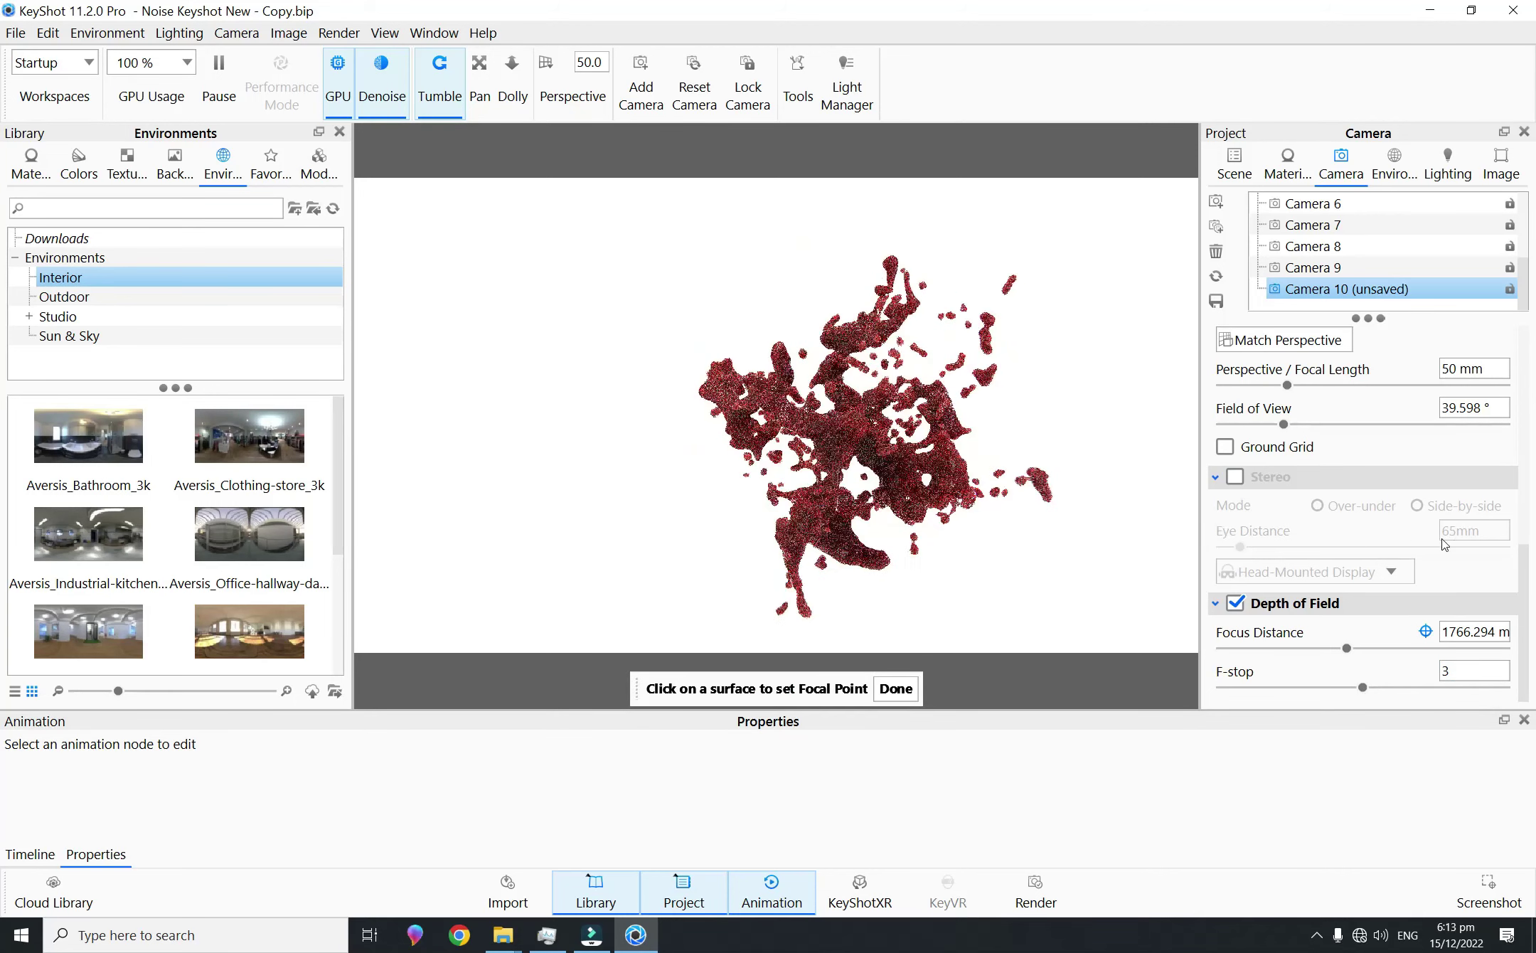
pyautogui.click(1016, 523)
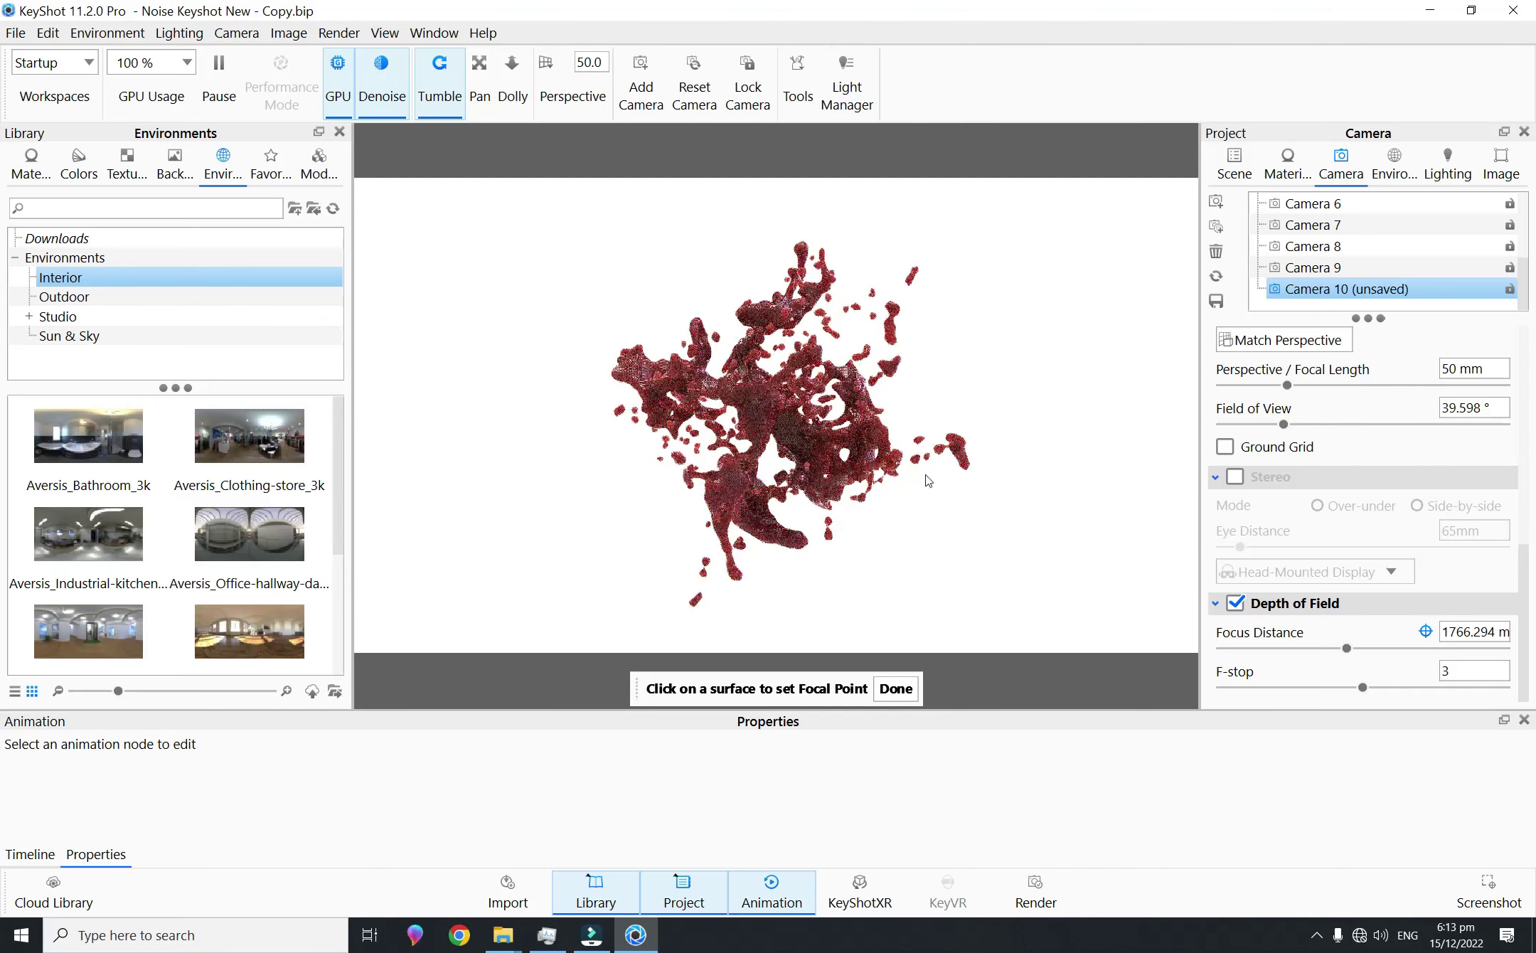
pyautogui.click(908, 689)
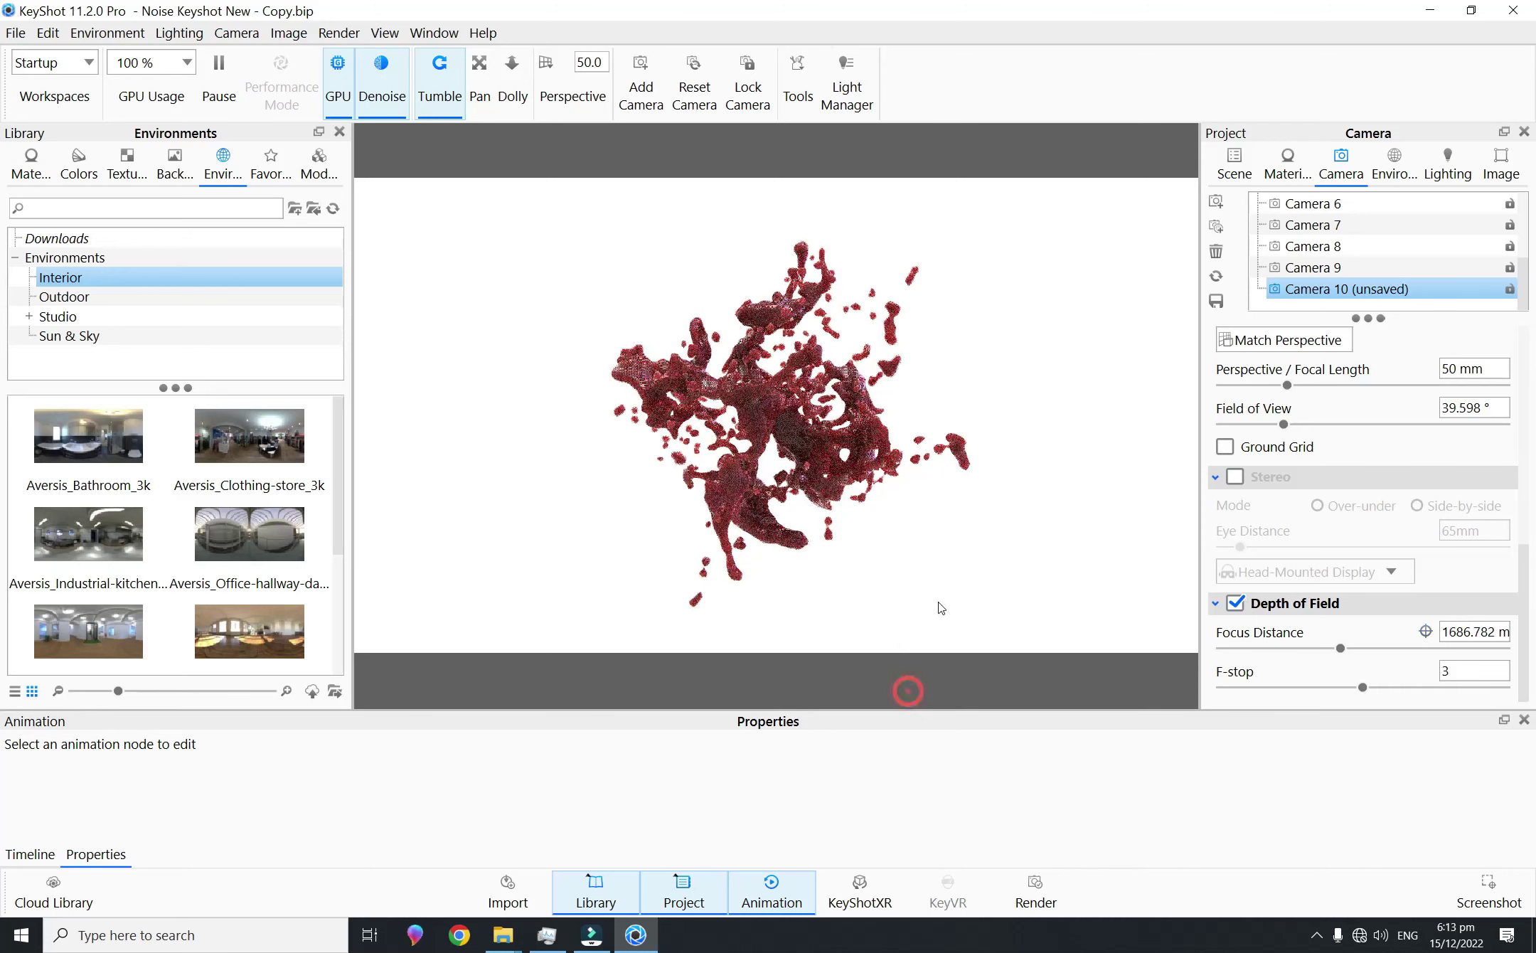
pyautogui.click(1216, 301)
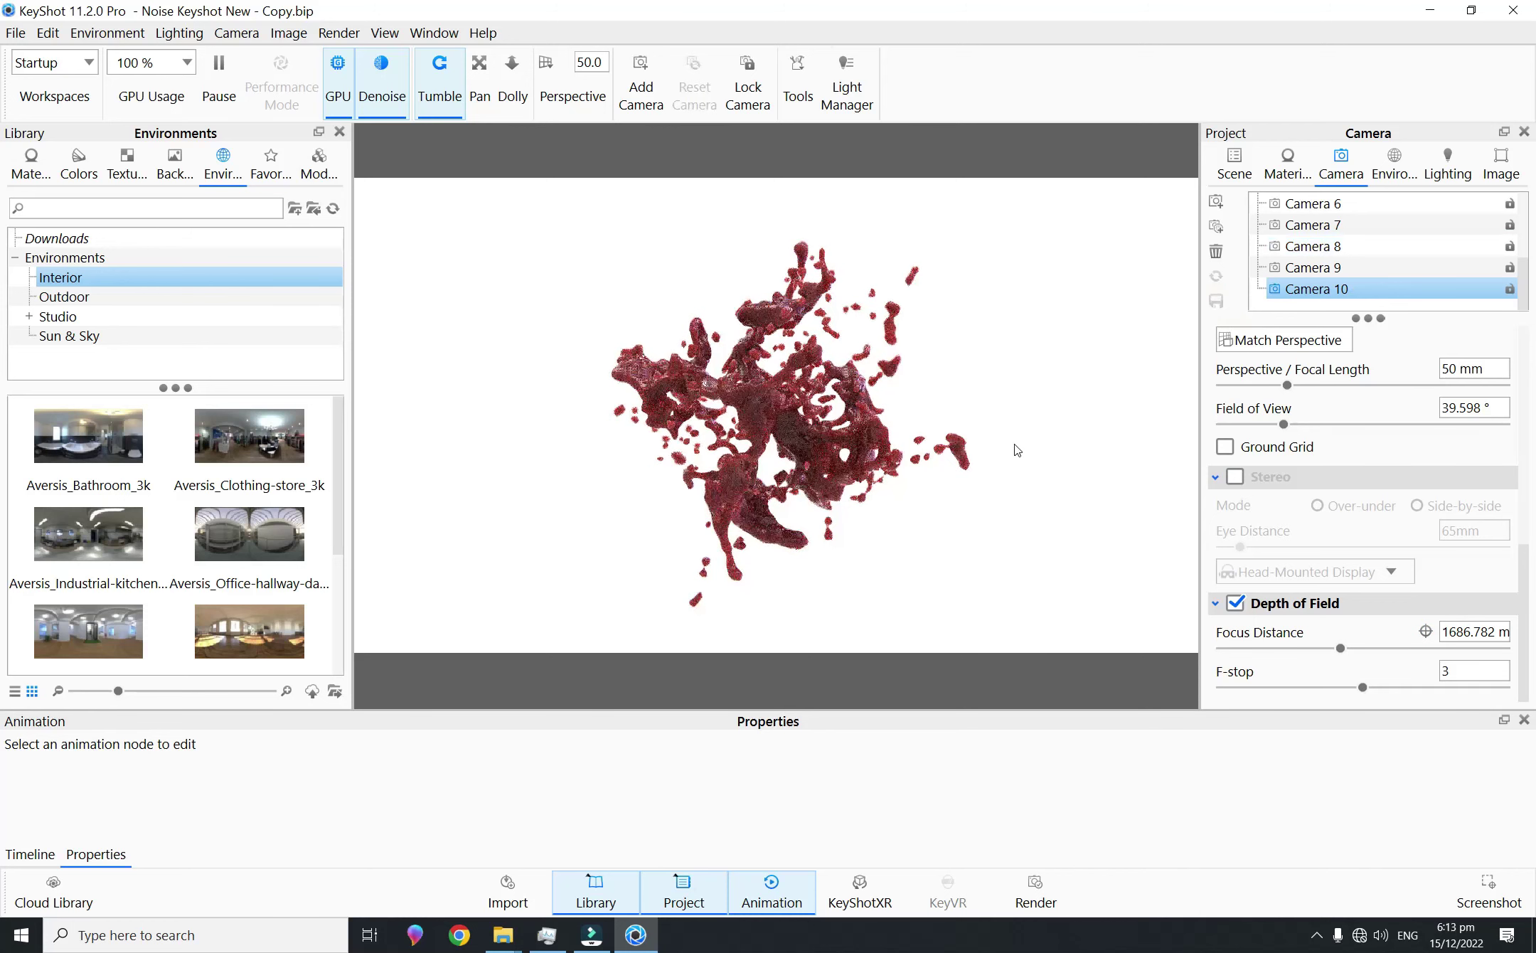
# Step: Activate the Look 9 model set and return to Look 10 to compare their liquid colours
pyautogui.hotkey('shift', 'p')
pyautogui.hotkey('shift', 'p')
pyautogui.click(1239, 161)
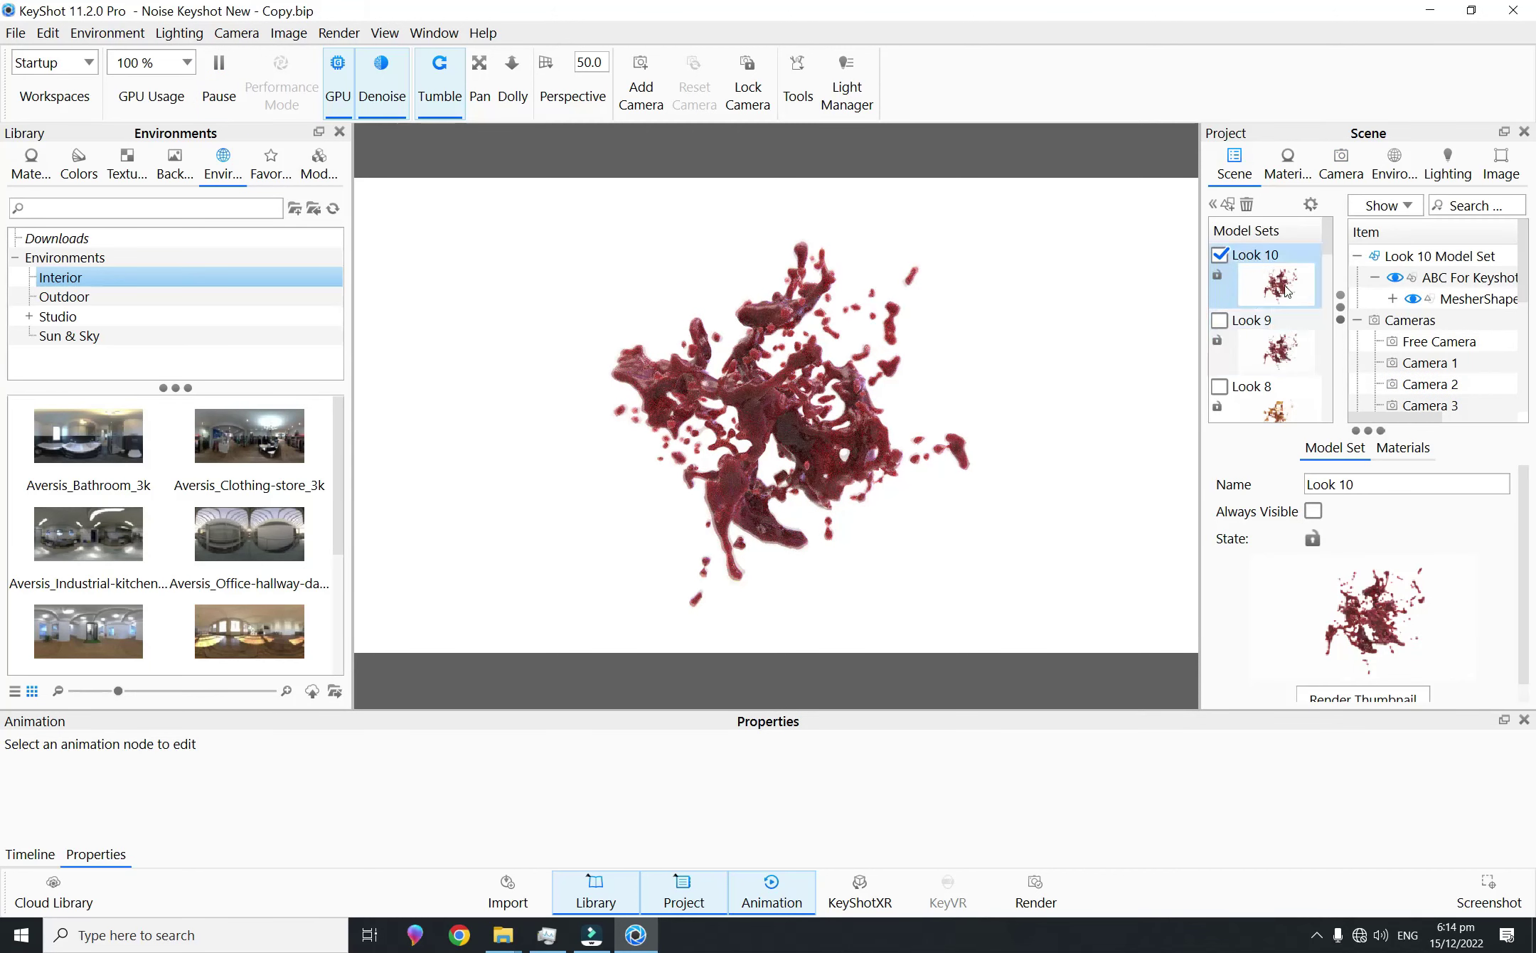
pyautogui.click(1281, 363)
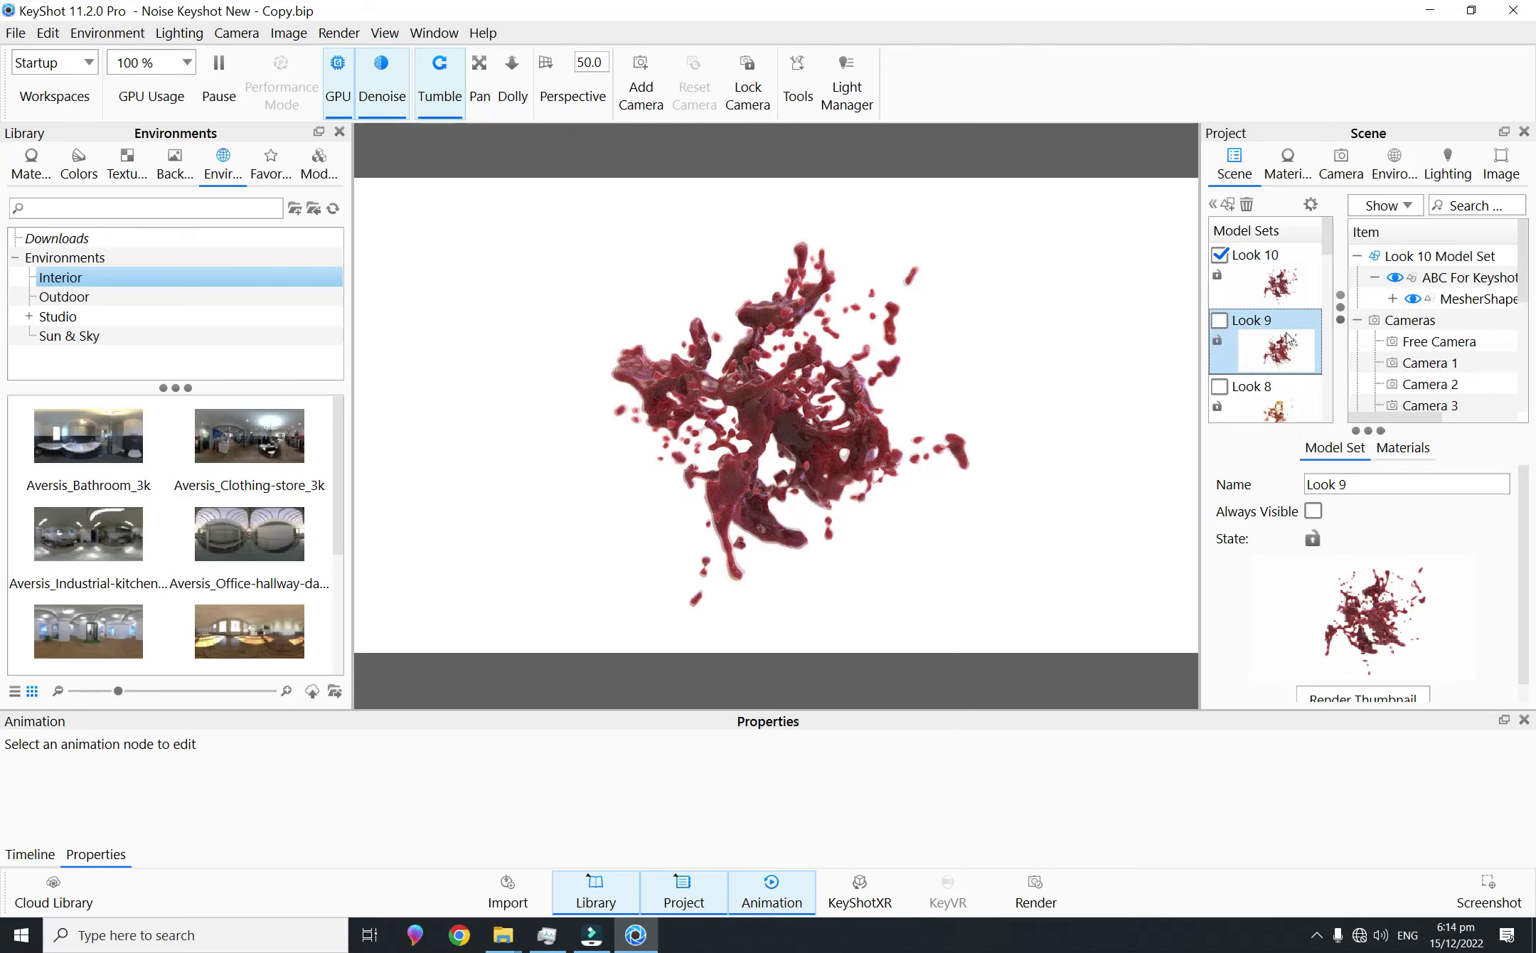
pyautogui.doubleClick(1280, 345)
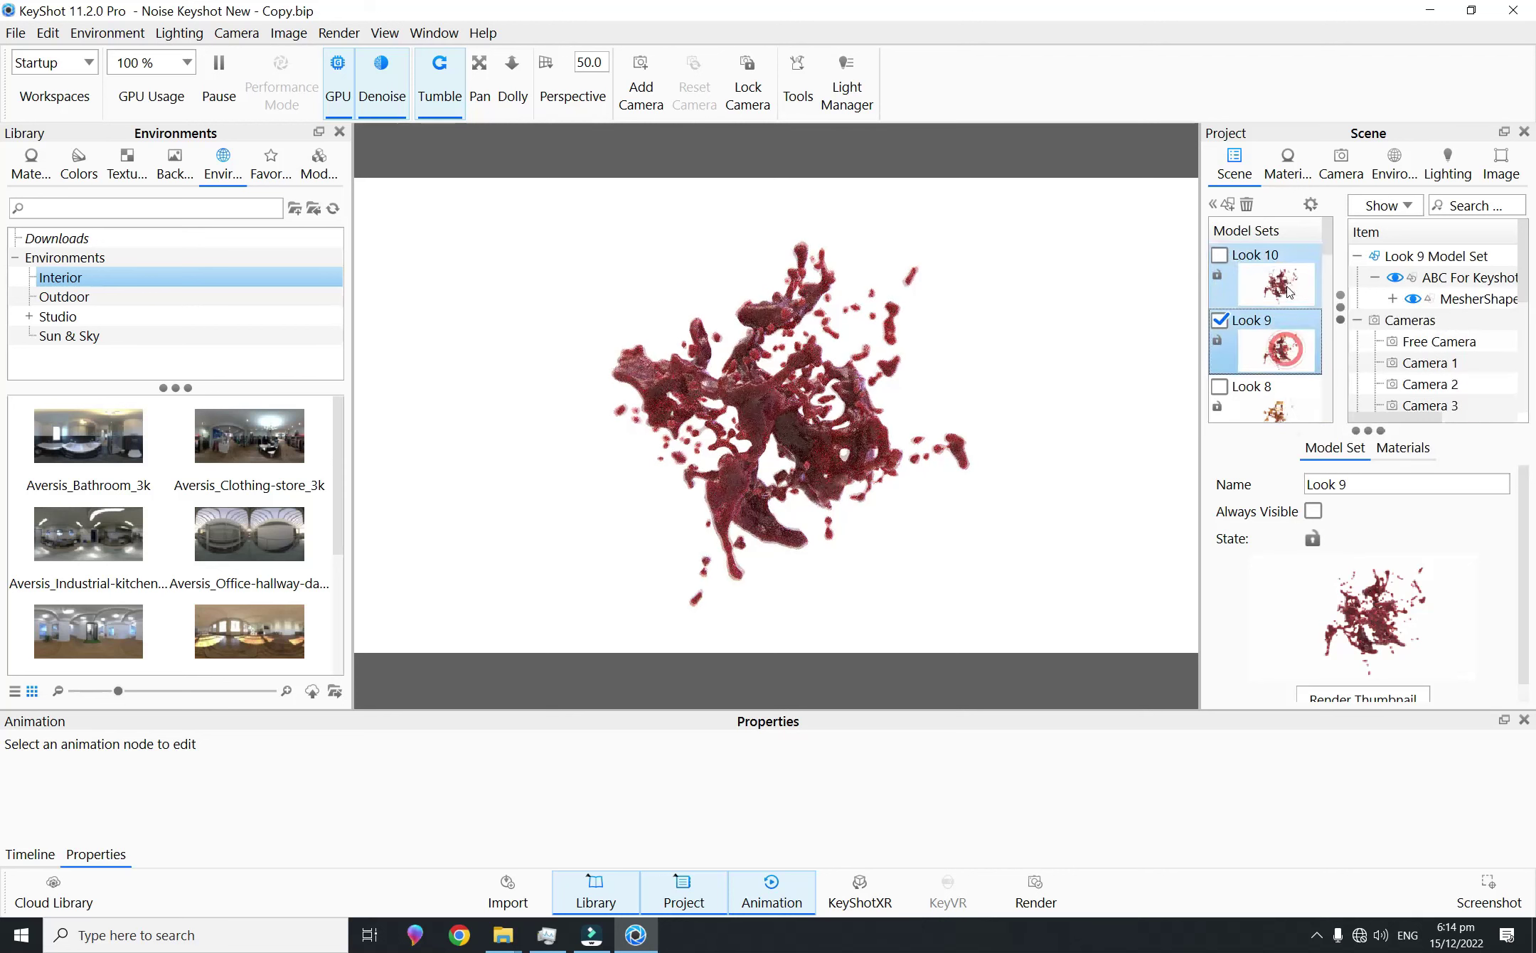
pyautogui.doubleClick(1280, 284)
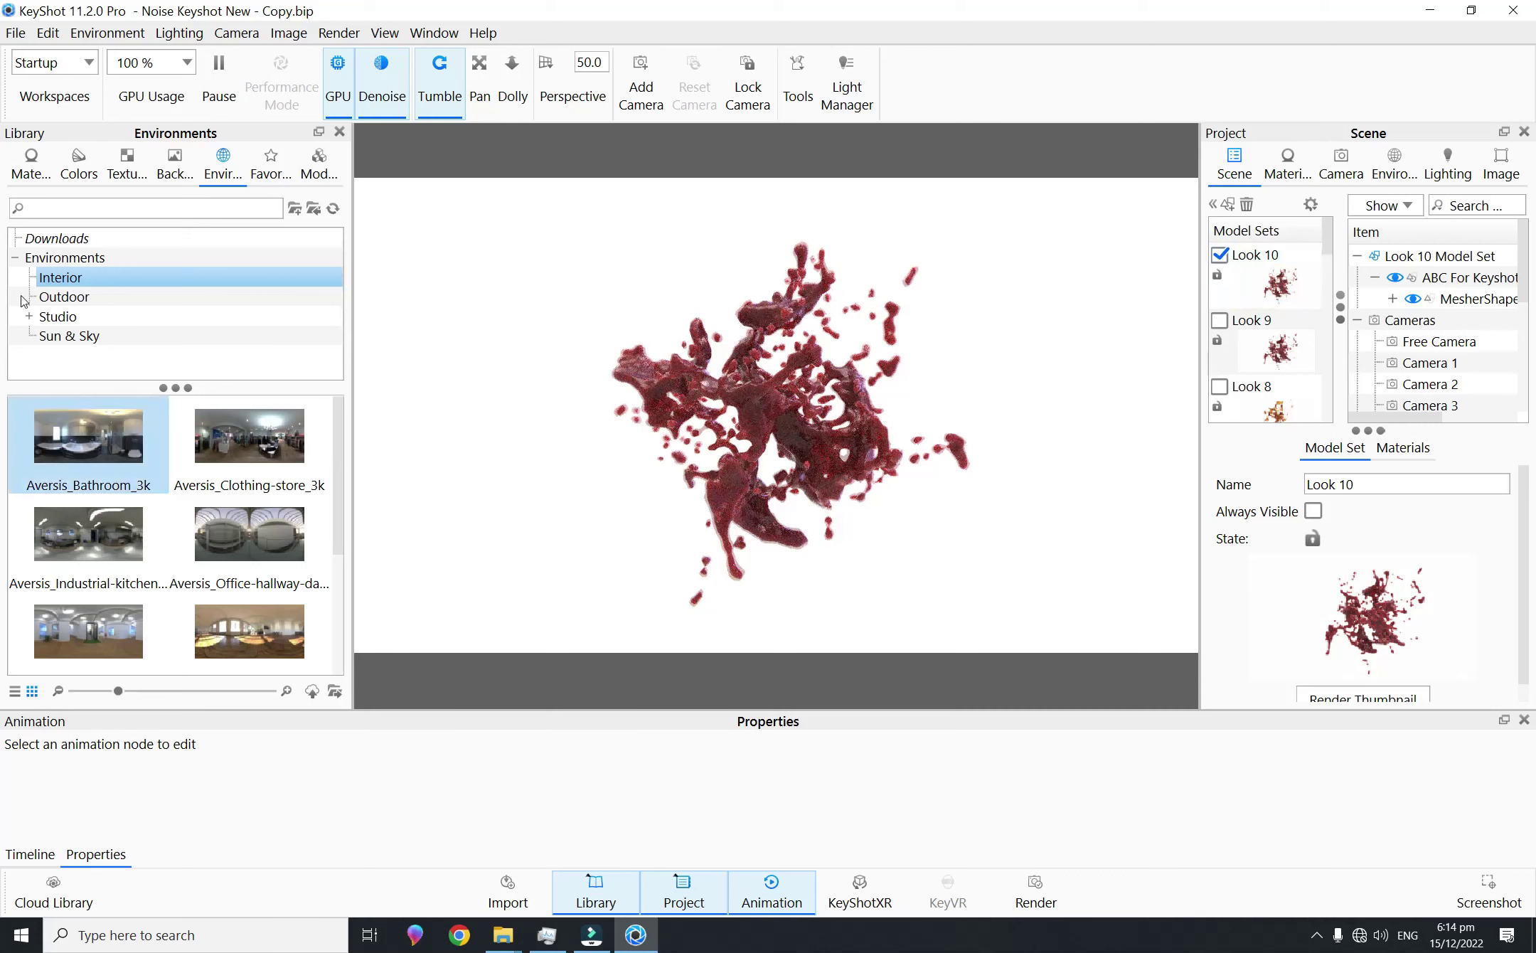
# Step: Apply the Liquid Beer Bubbles library material to Look 10's splash and open the material's colour for editing
pyautogui.click(132, 165)
pyautogui.click(75, 165)
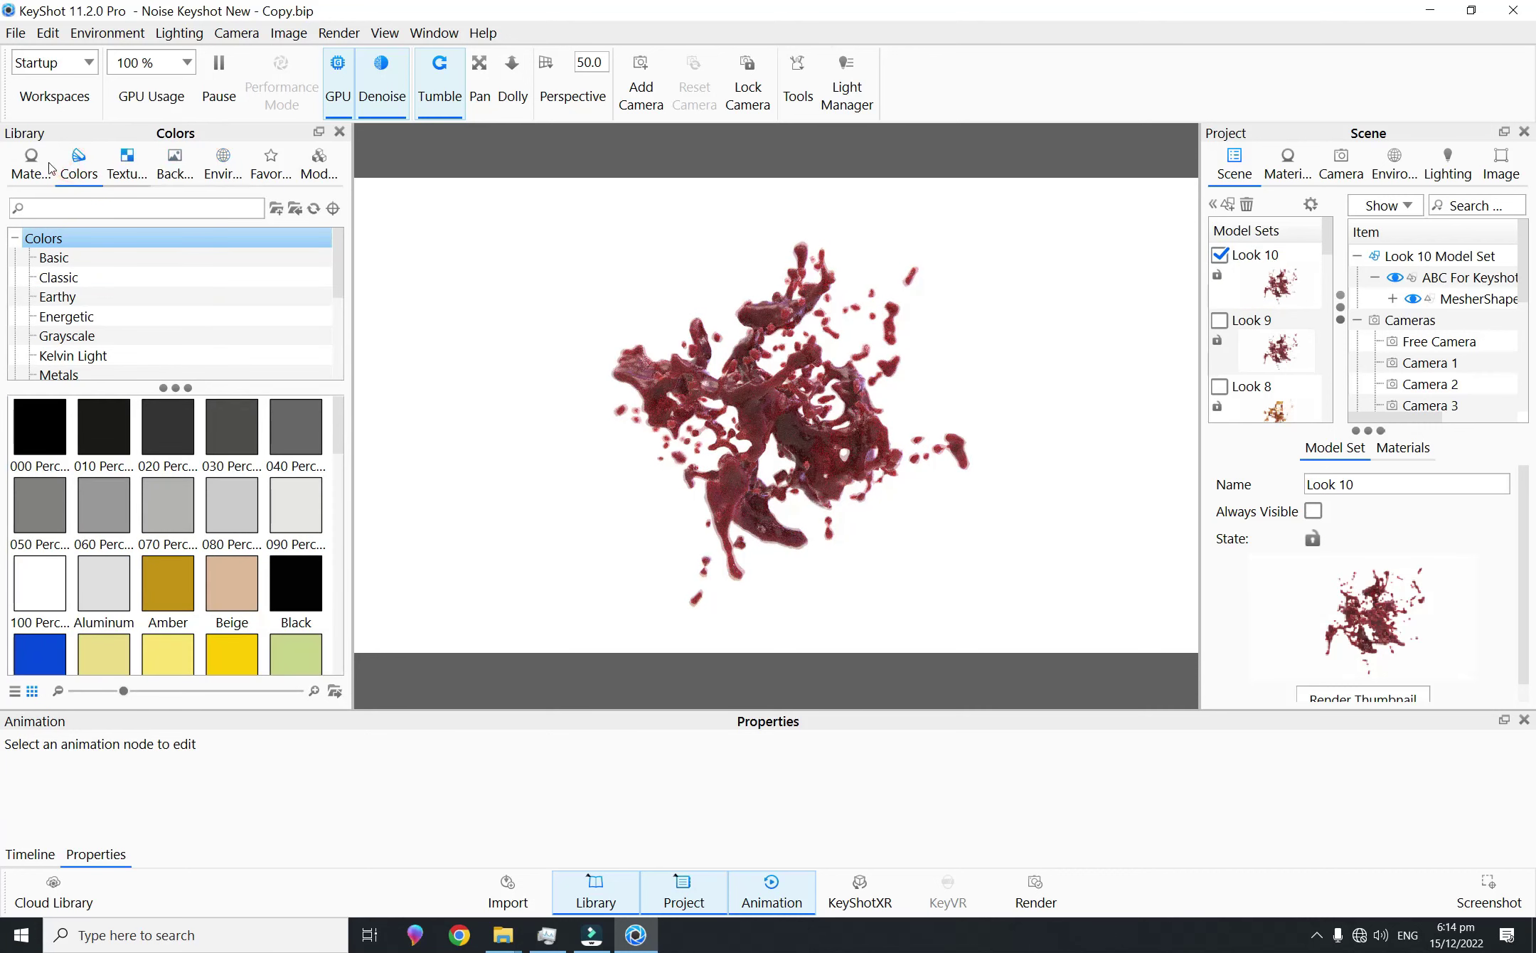
pyautogui.click(35, 165)
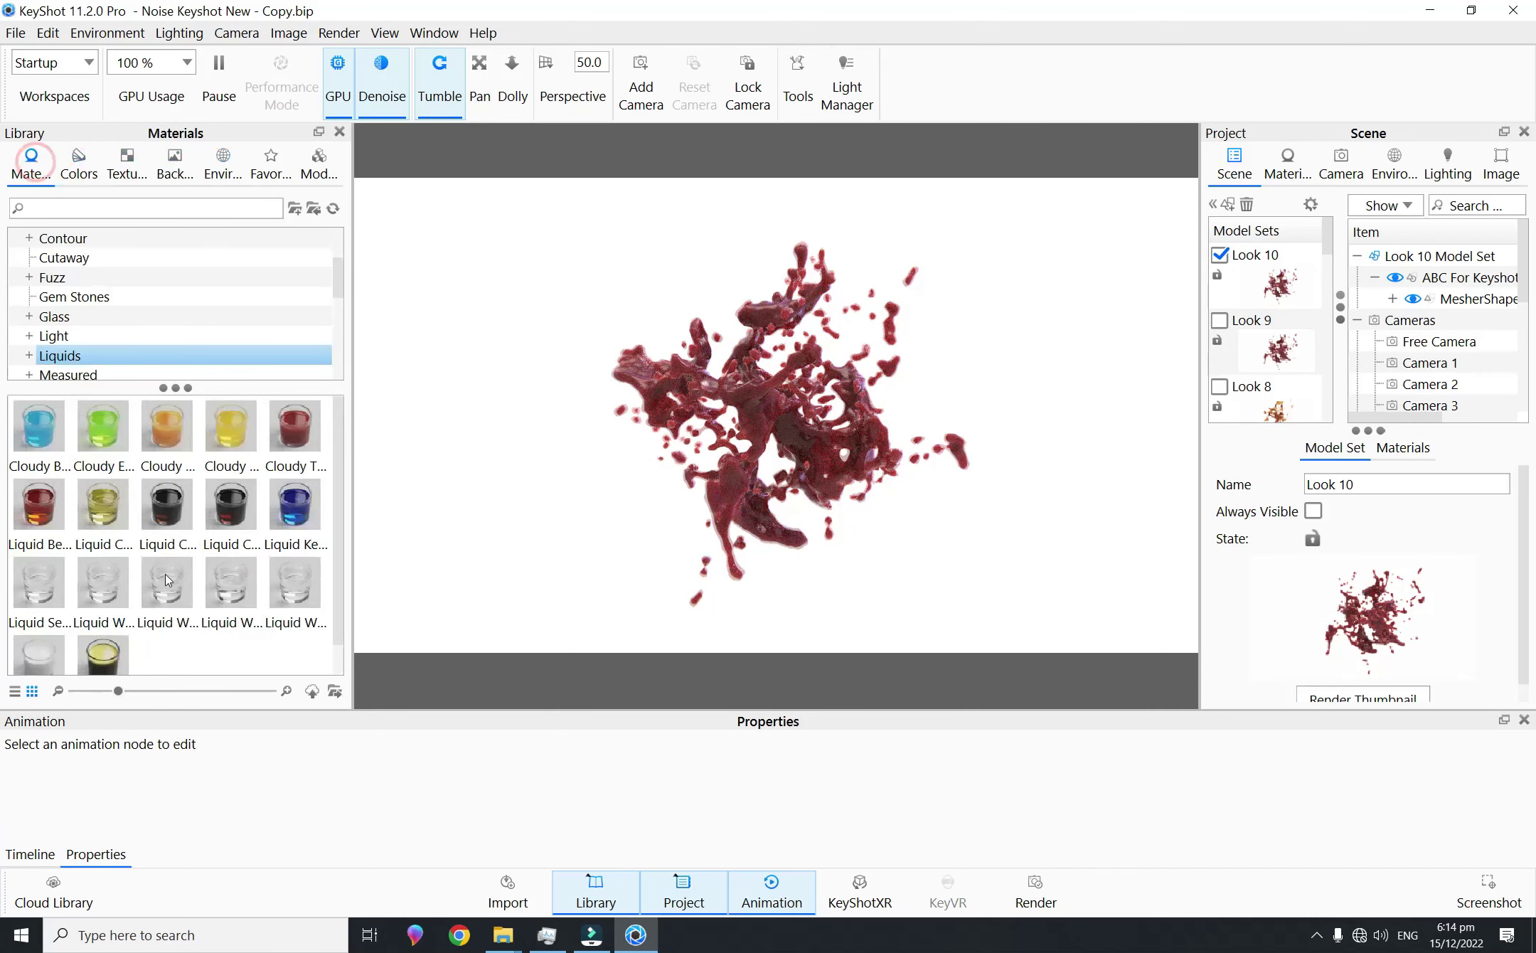
pyautogui.moveTo(47, 515)
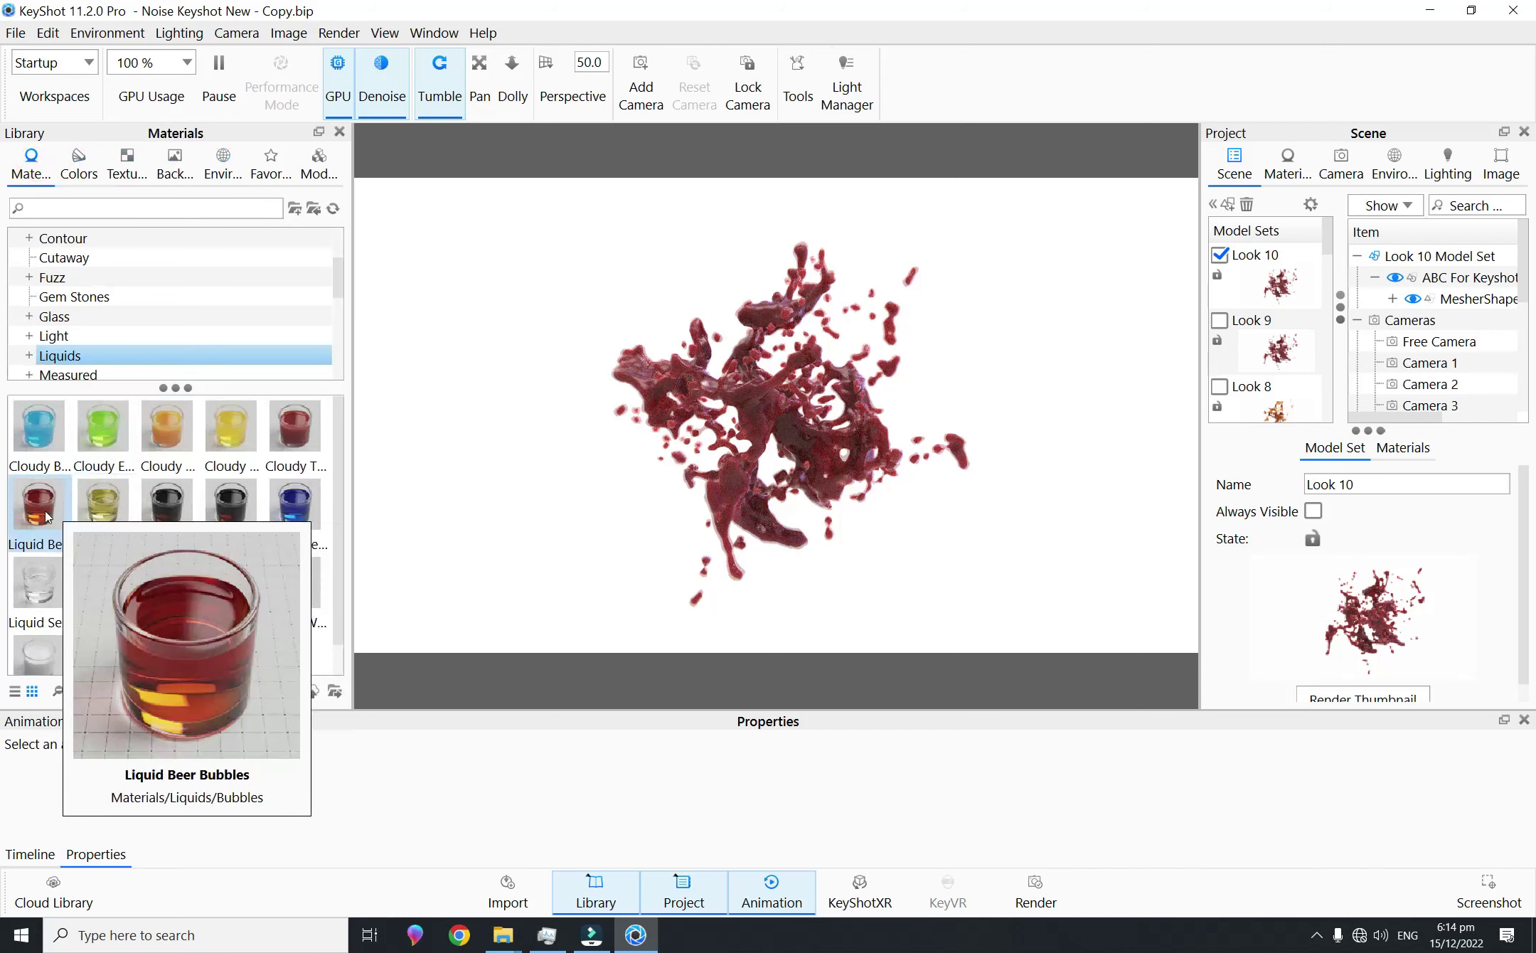
pyautogui.moveTo(47, 516); pyautogui.dragTo(835, 431)
pyautogui.click(951, 509)
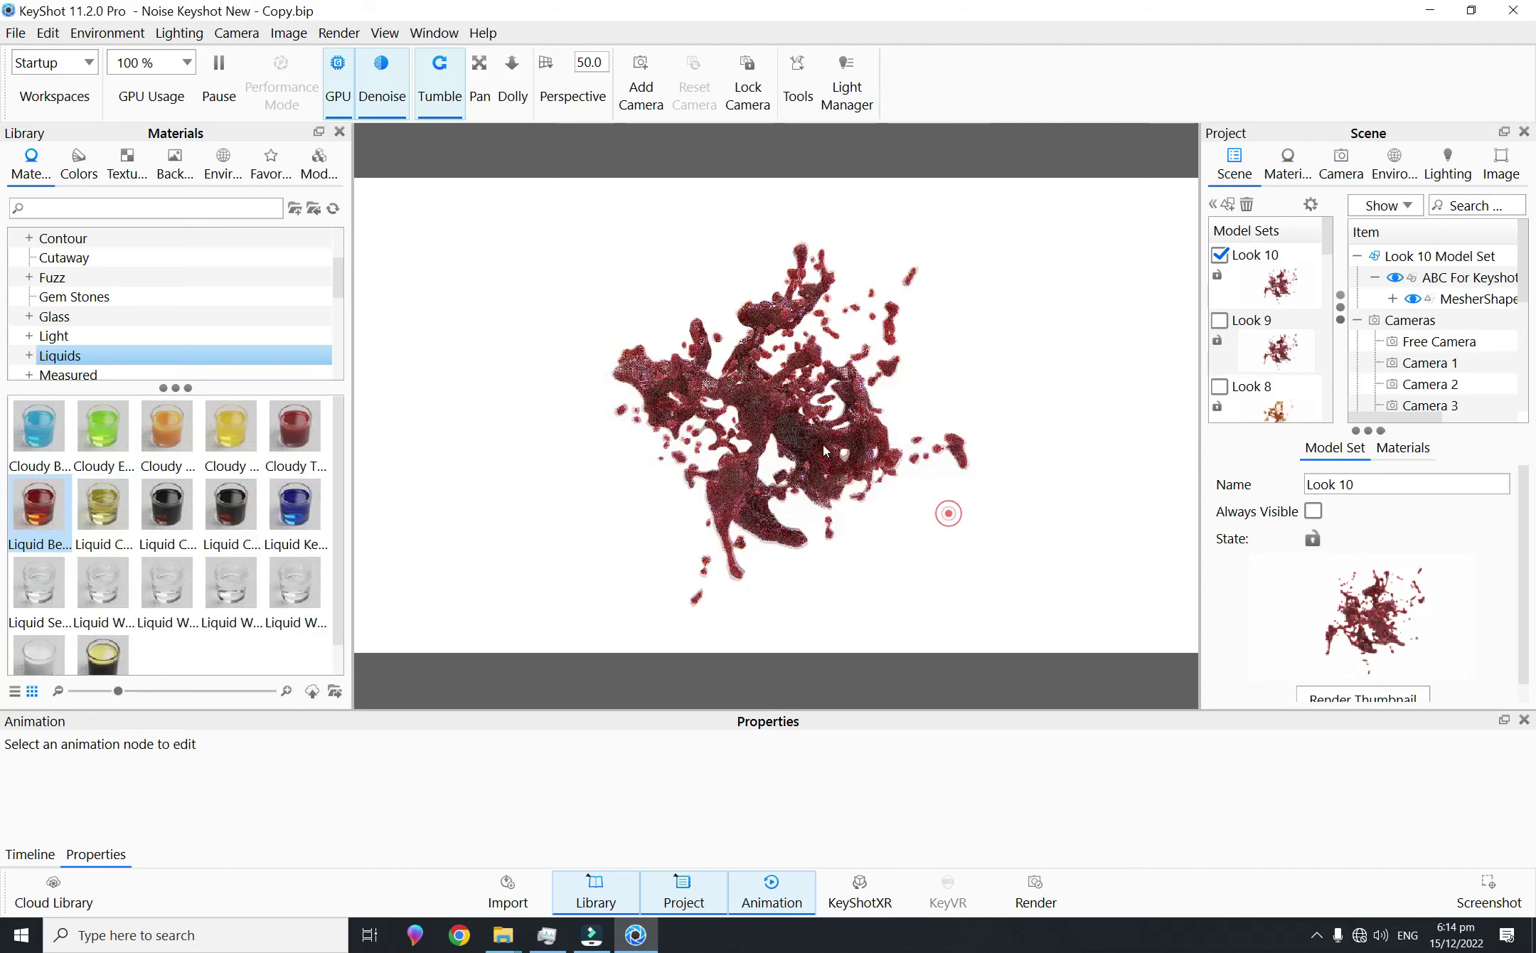
pyautogui.doubleClick(821, 446)
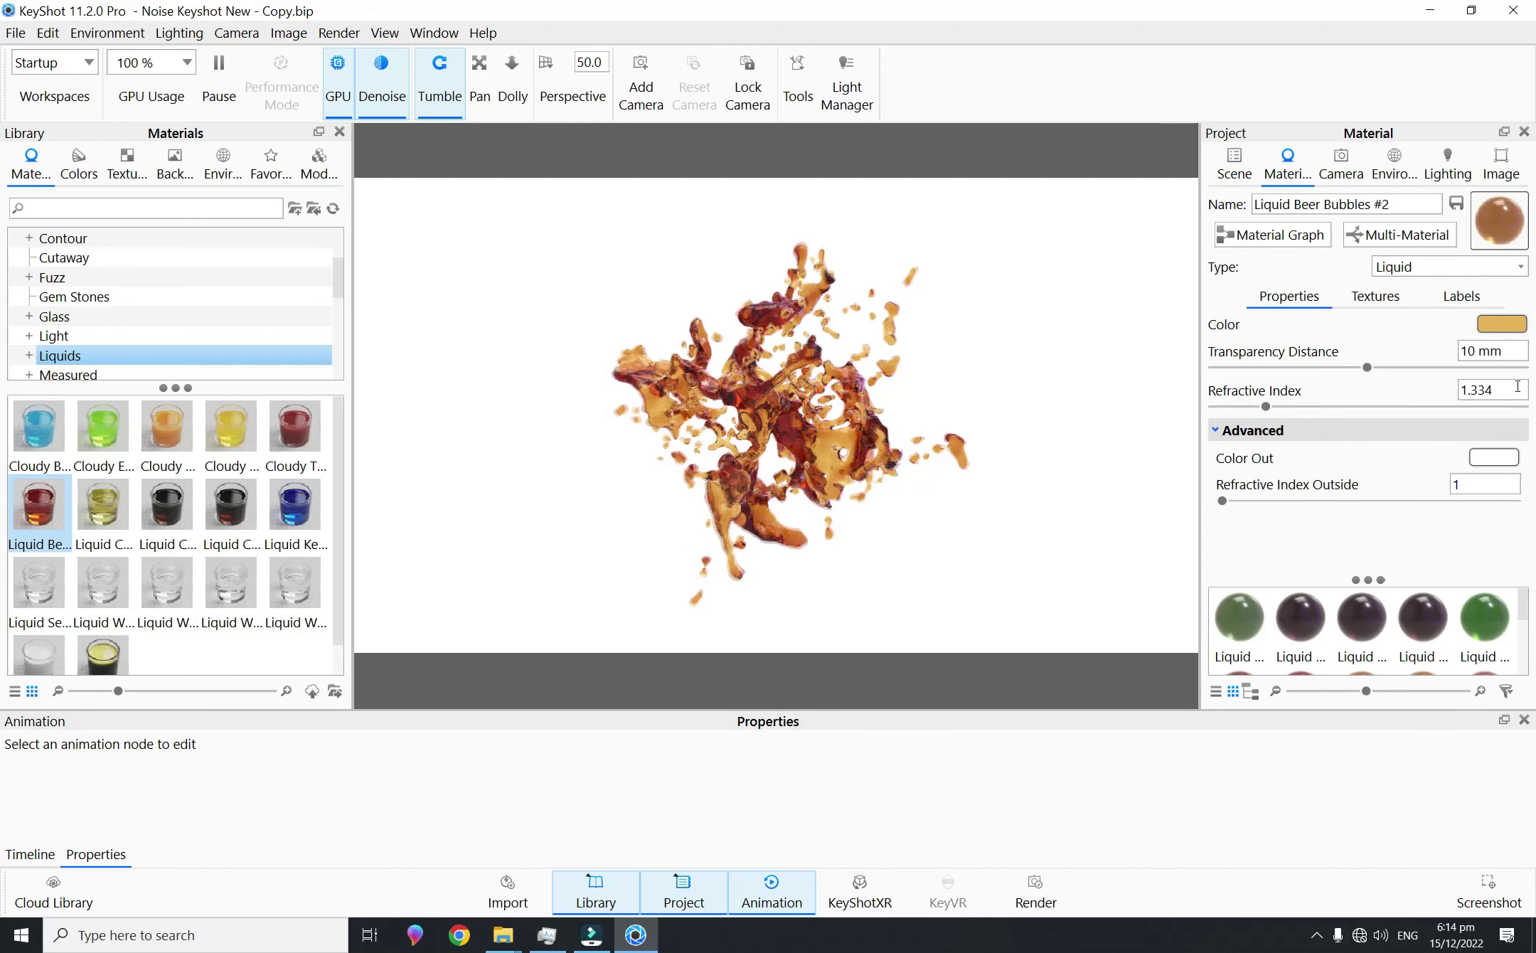
pyautogui.click(1506, 329)
# Step: Try darker brown, green and blue-grey tones for the liquid, ending at RGB 133, 172, 182
pyautogui.moveTo(1479, 448); pyautogui.dragTo(1464, 470)
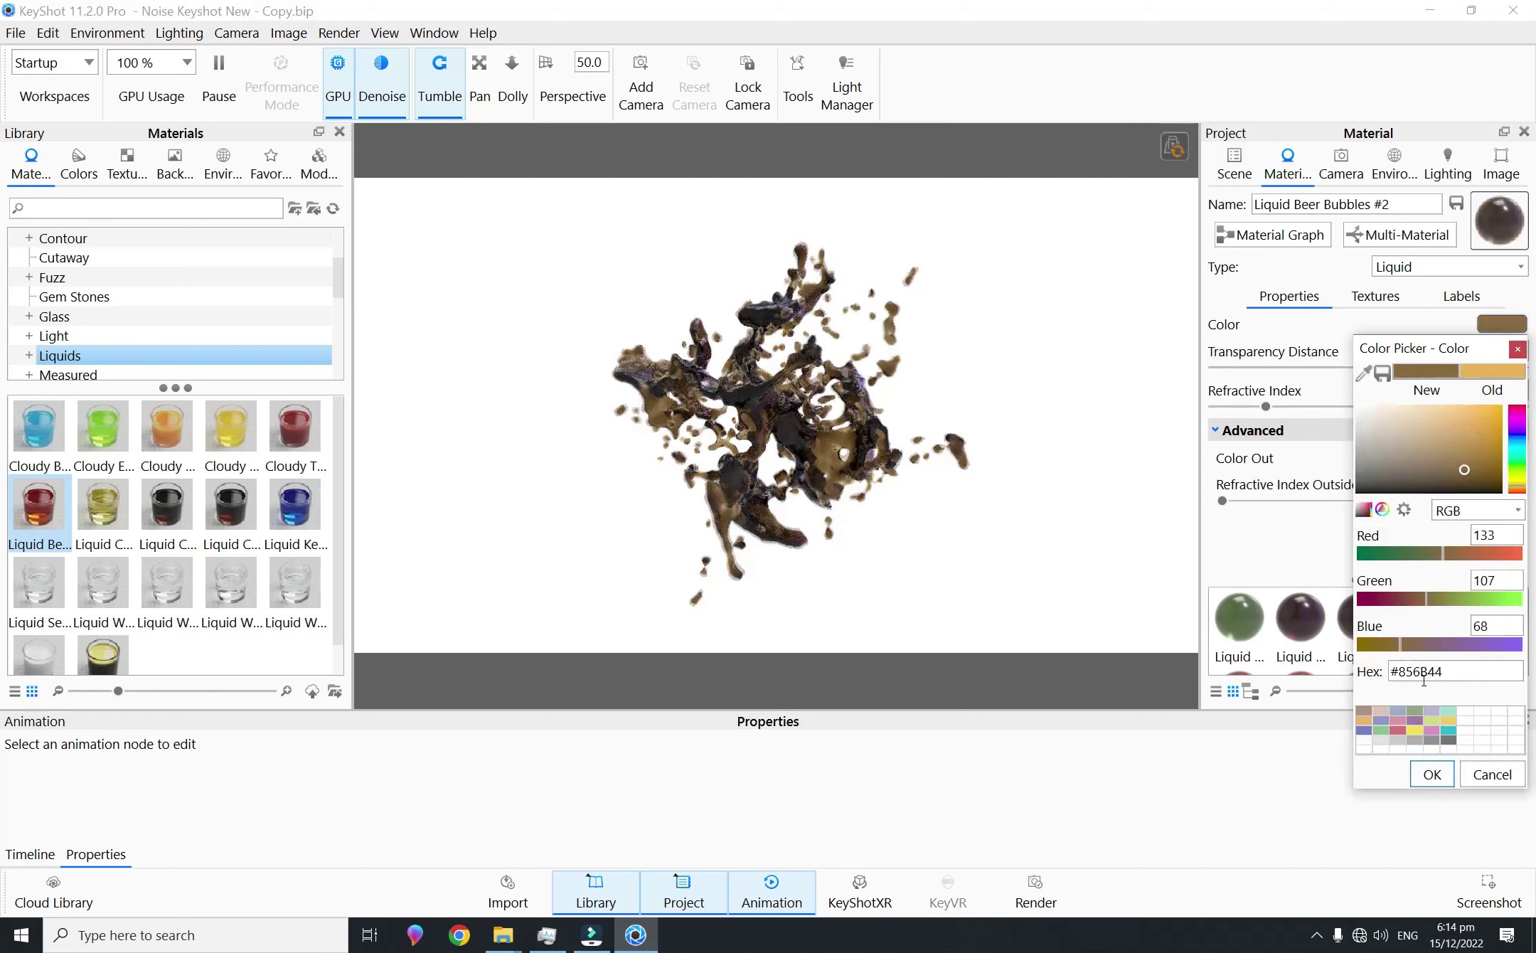
pyautogui.click(1471, 598)
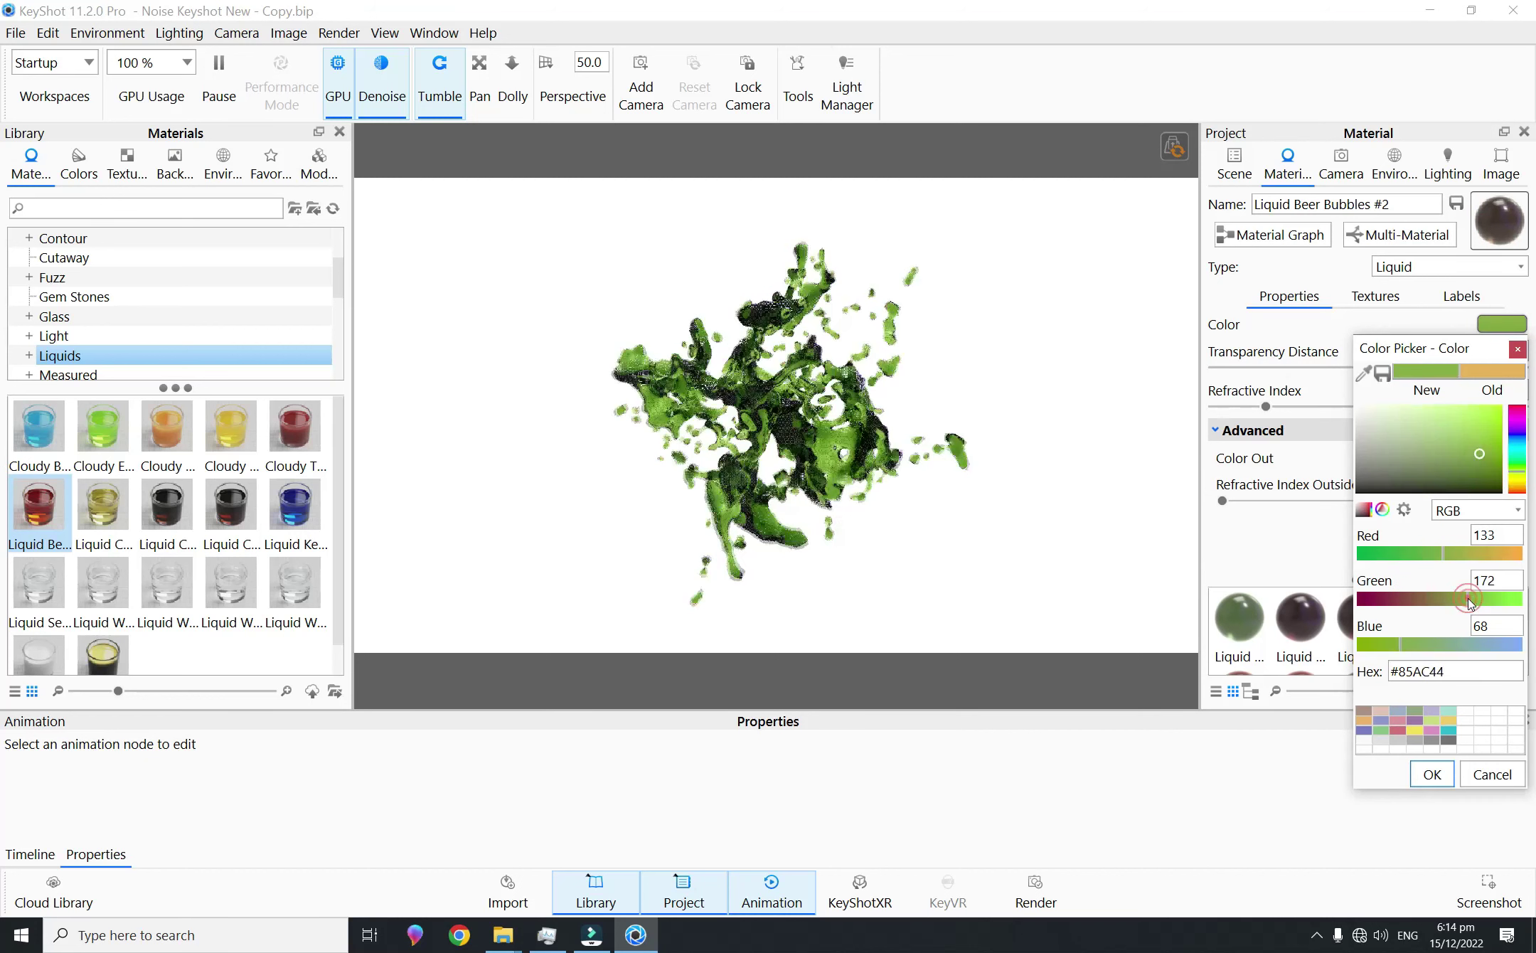
pyautogui.click(1482, 644)
pyautogui.click(1473, 644)
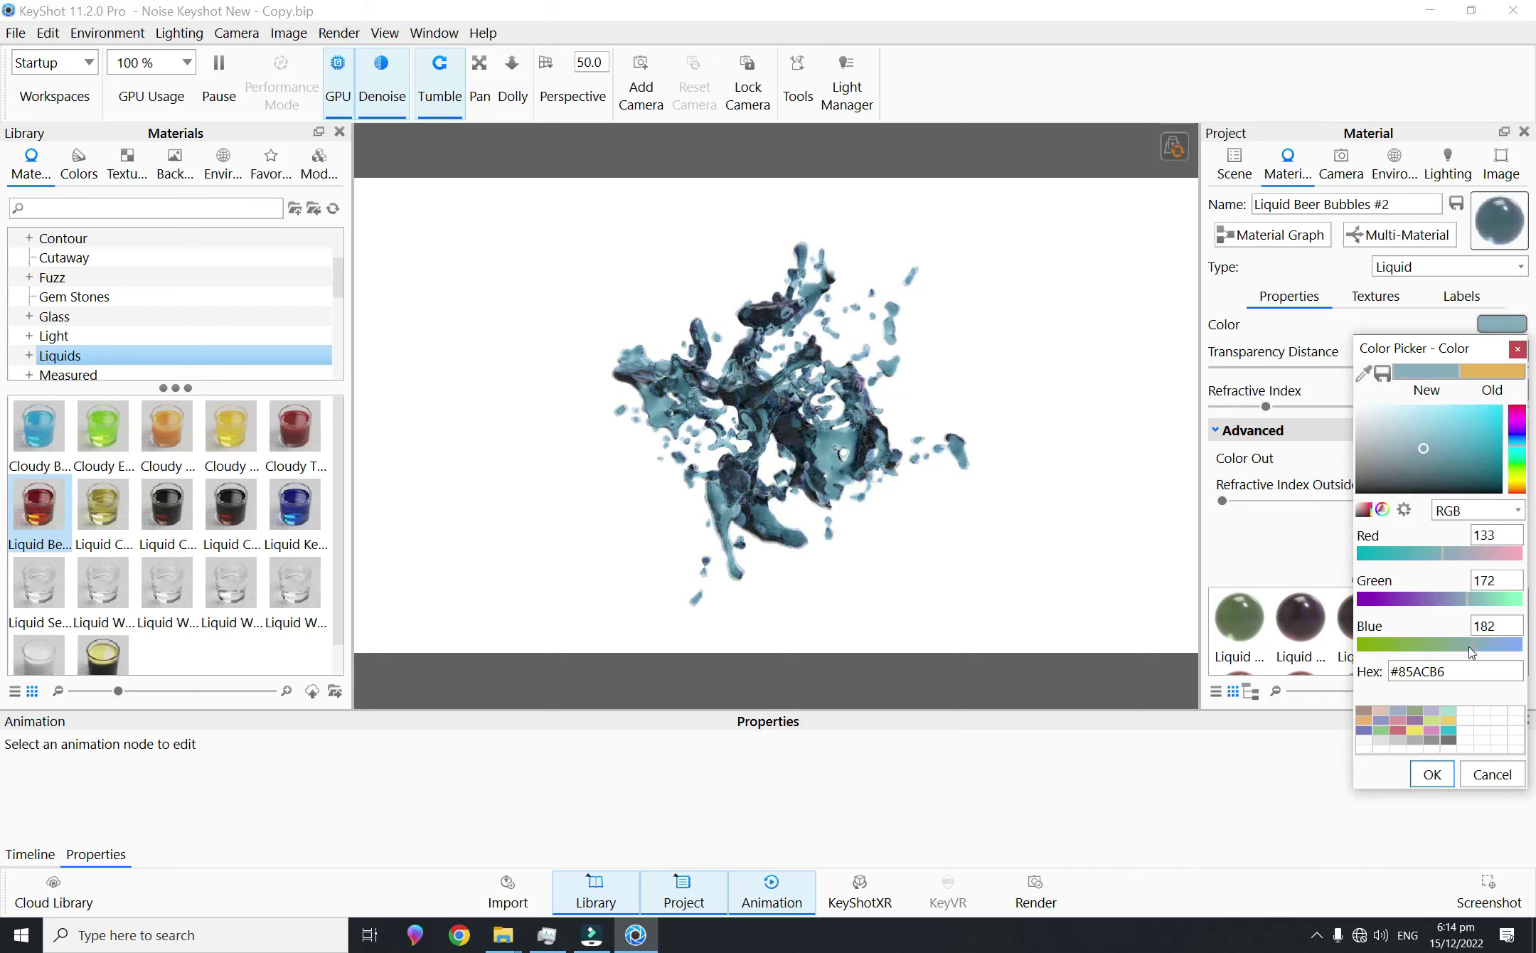
# Step: Shift the liquid's hue to a reddish brown with red at 172, lowering its green and blue values
pyautogui.click(1517, 483)
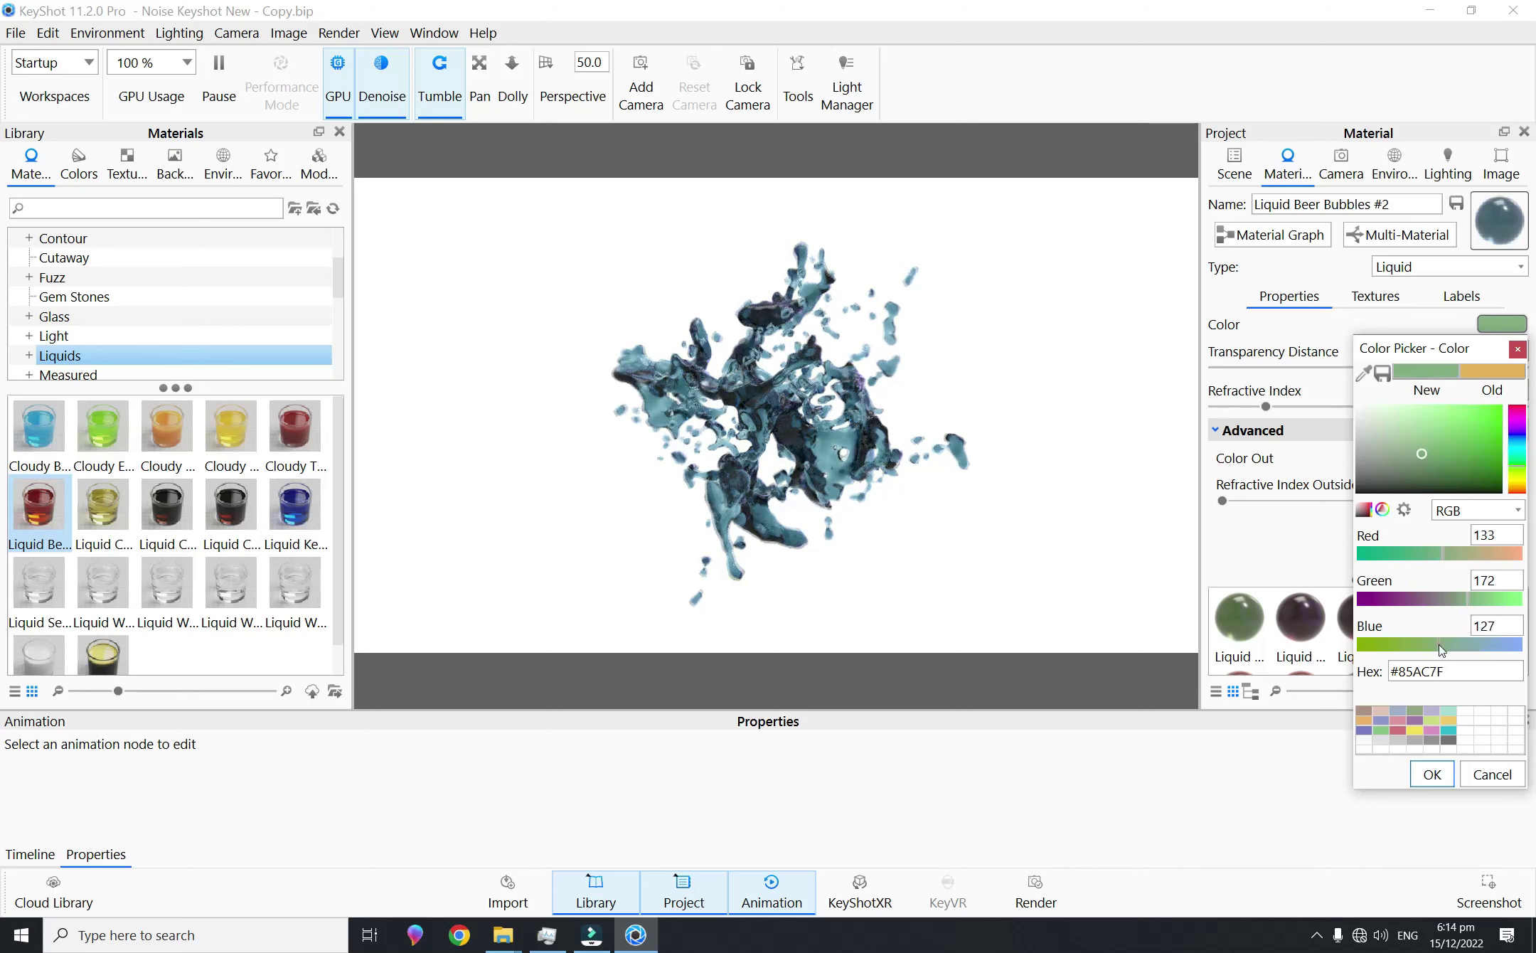
pyautogui.click(1517, 489)
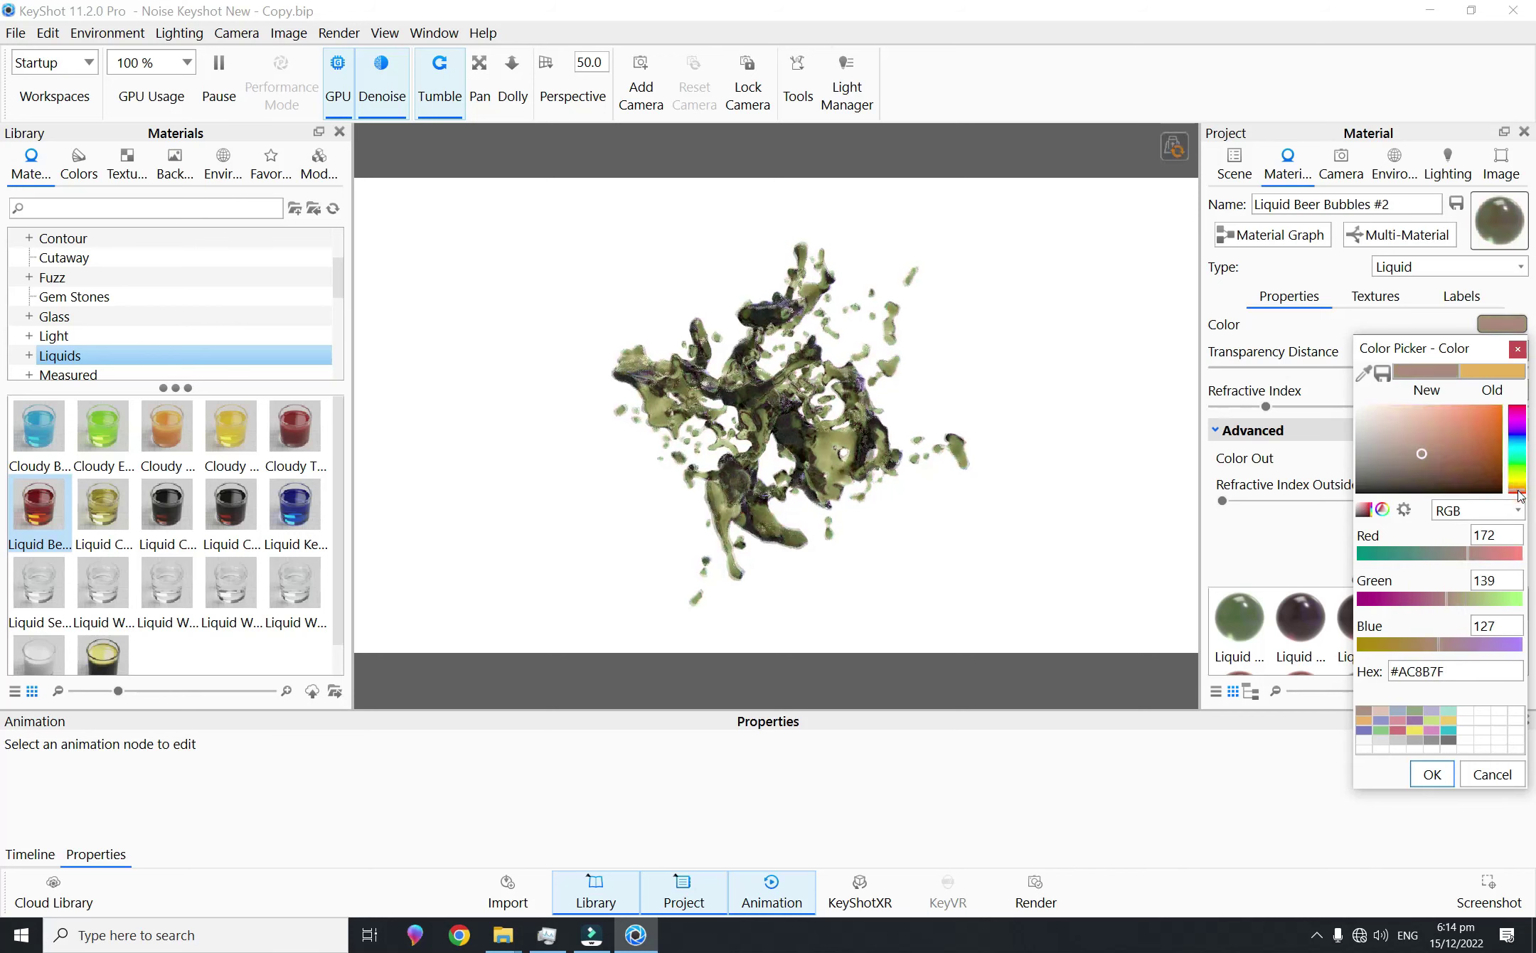
pyautogui.click(1518, 495)
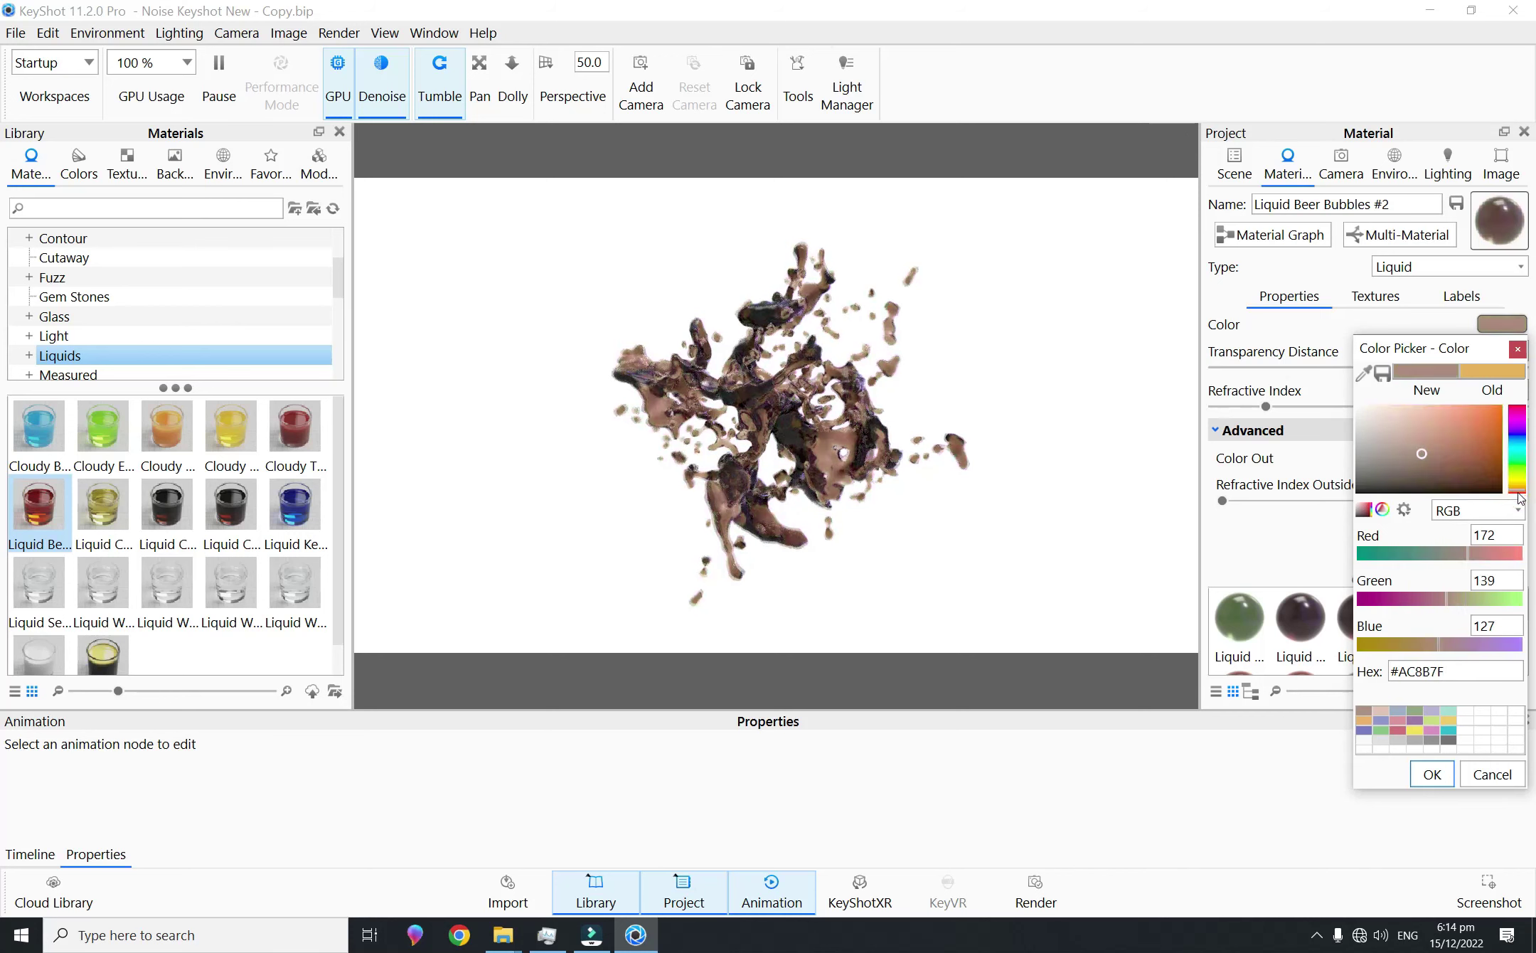
pyautogui.click(1432, 599)
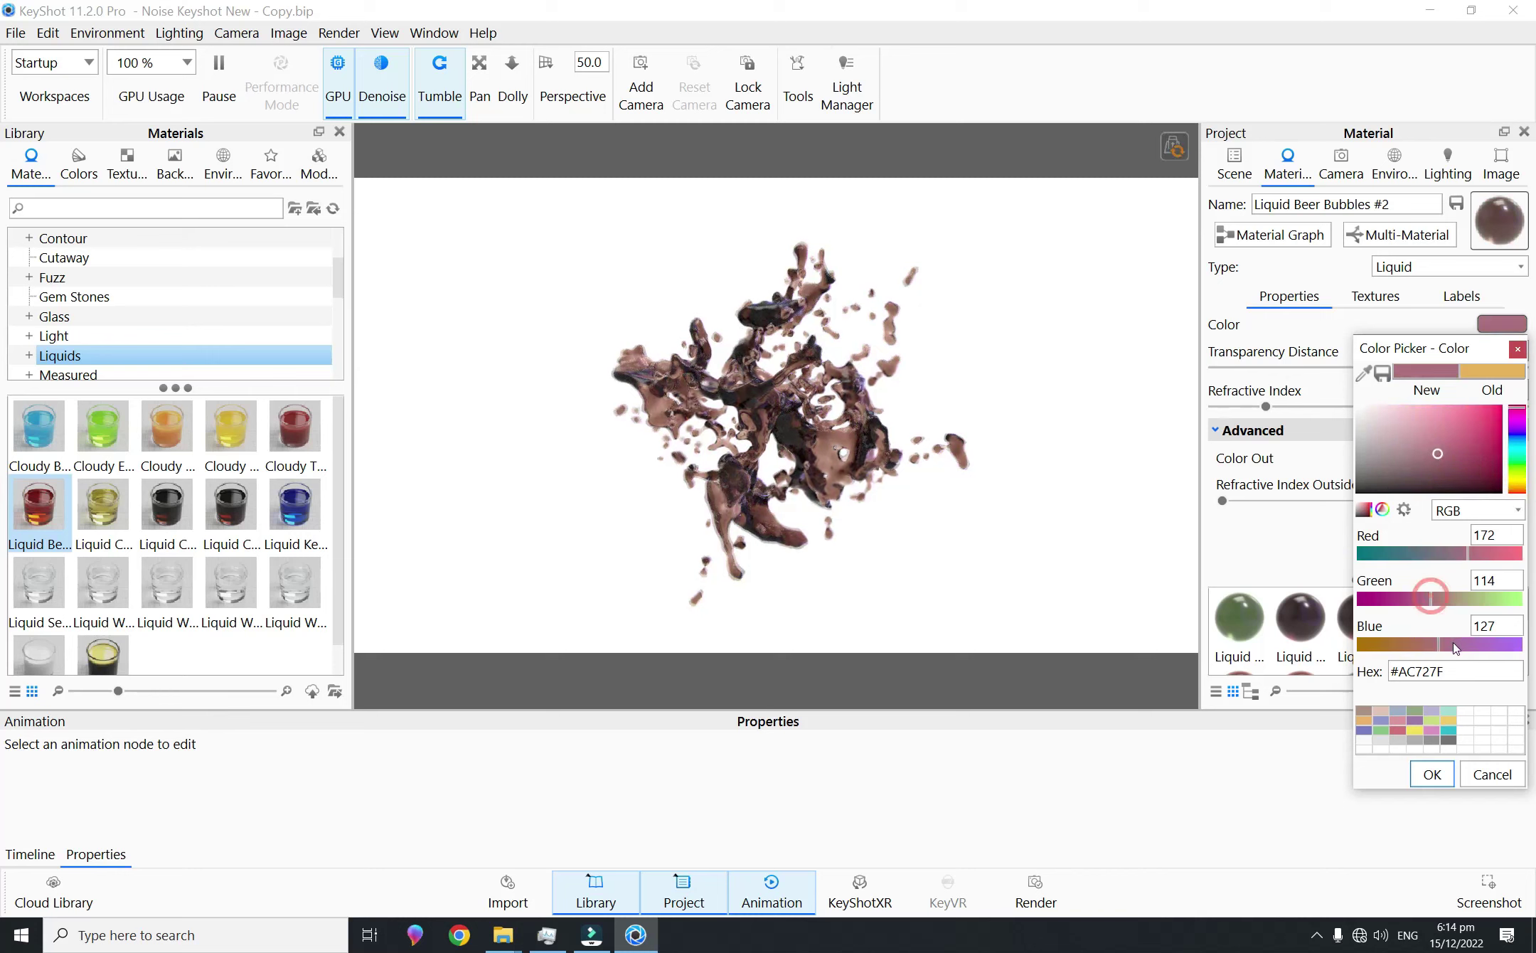
pyautogui.click(1435, 599)
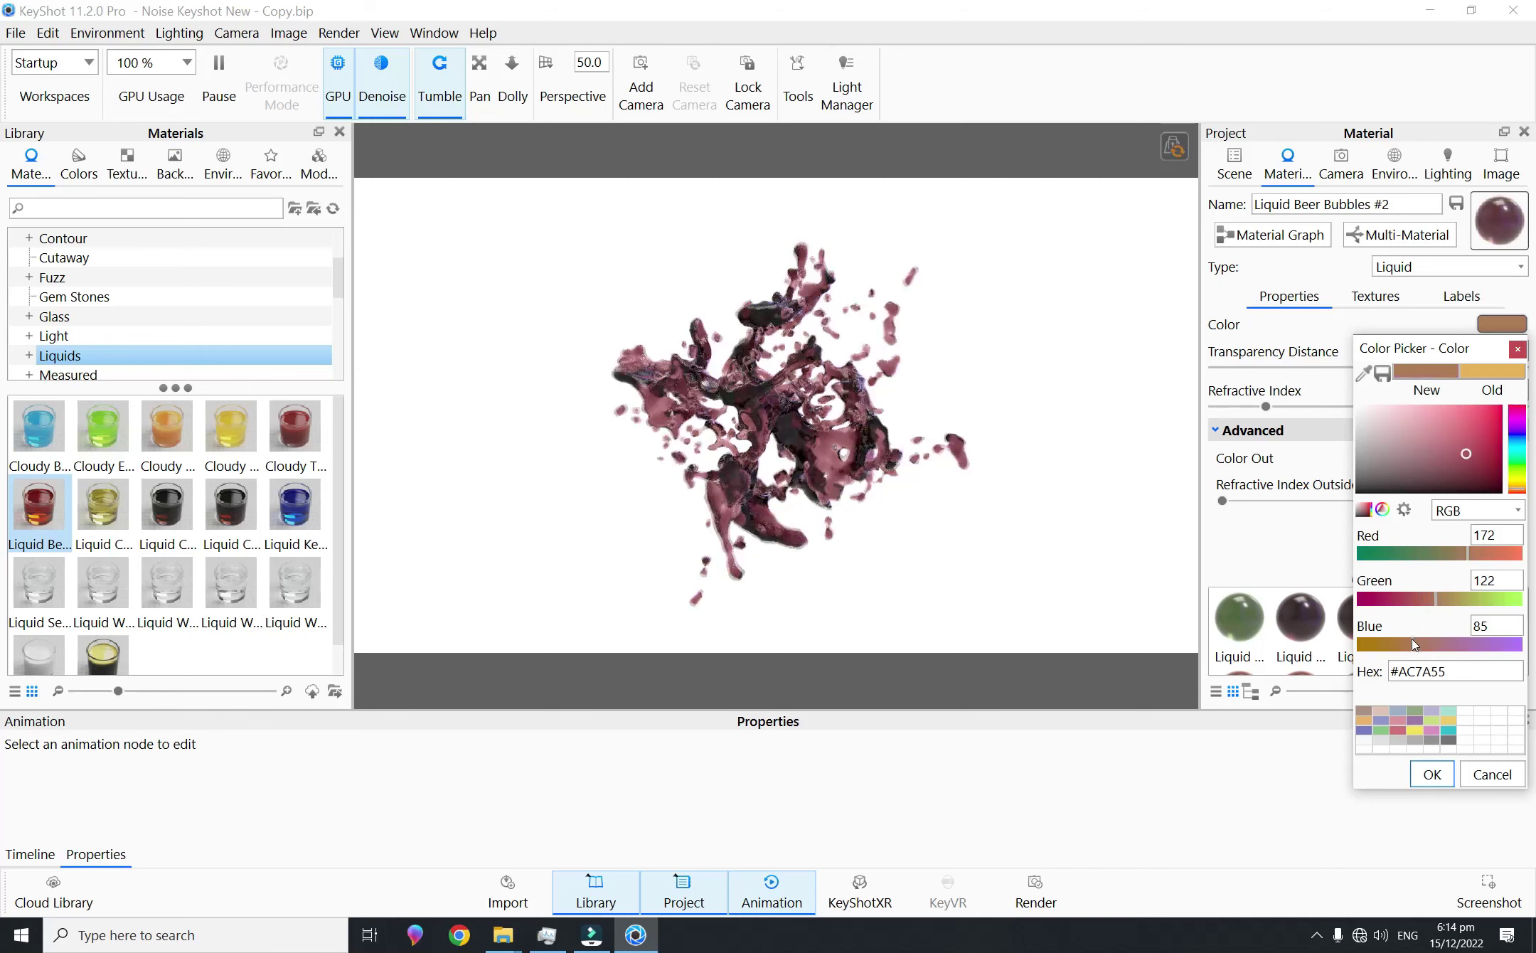
pyautogui.click(1425, 599)
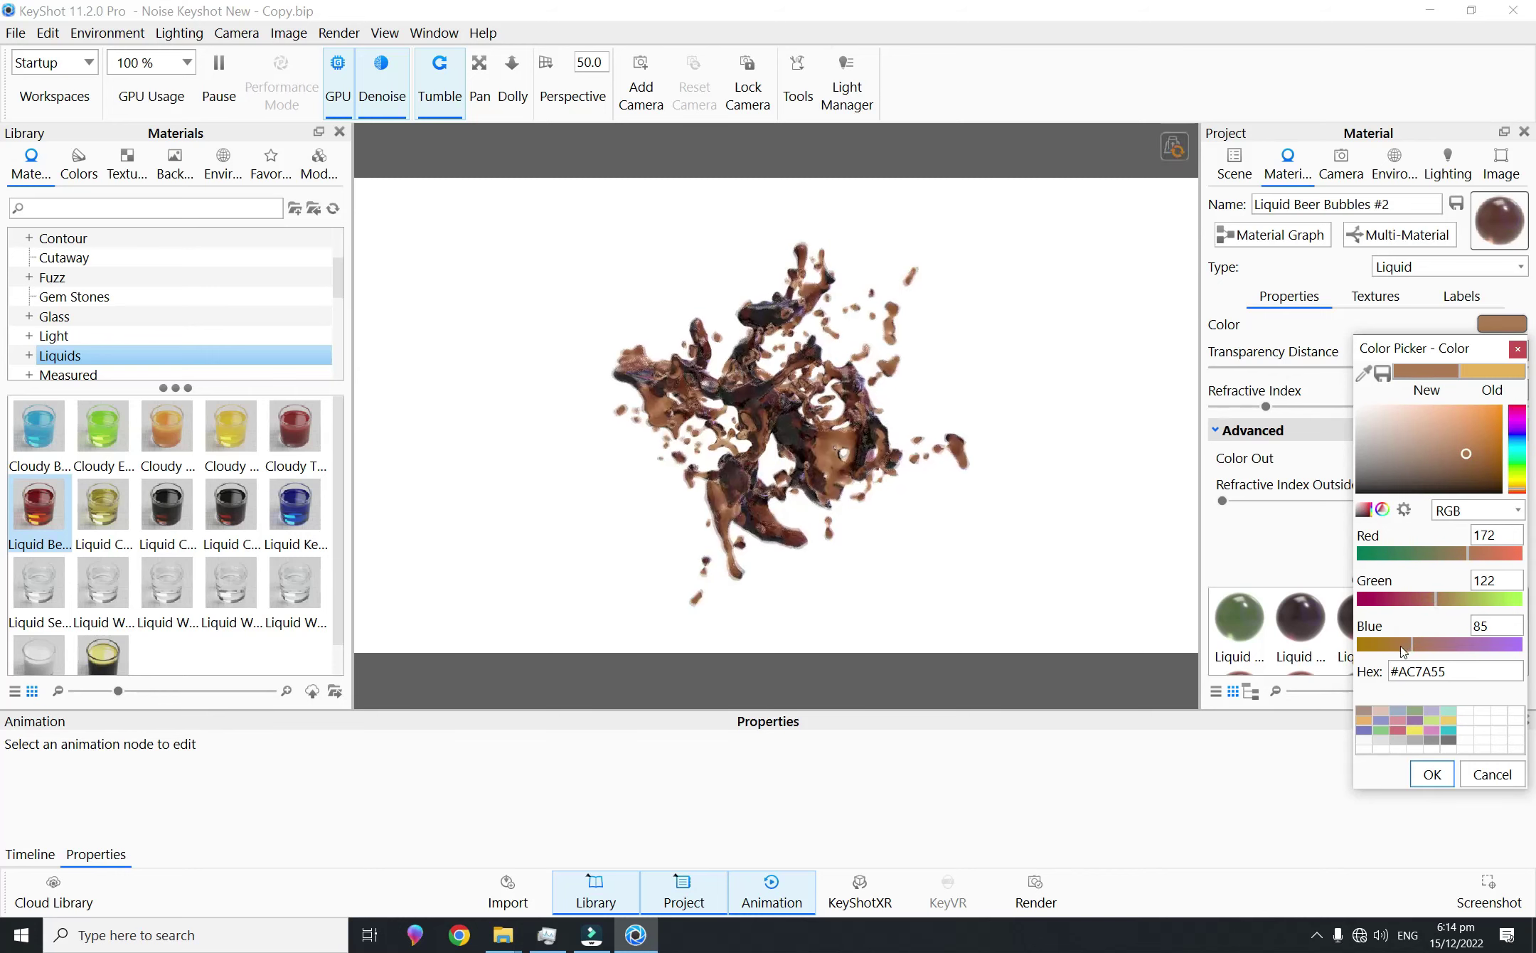
pyautogui.click(1406, 599)
# Step: Set the liquid colour's green to 220 and blue to 98 for a bright green (#ACDC62) and accept it
pyautogui.click(1453, 601)
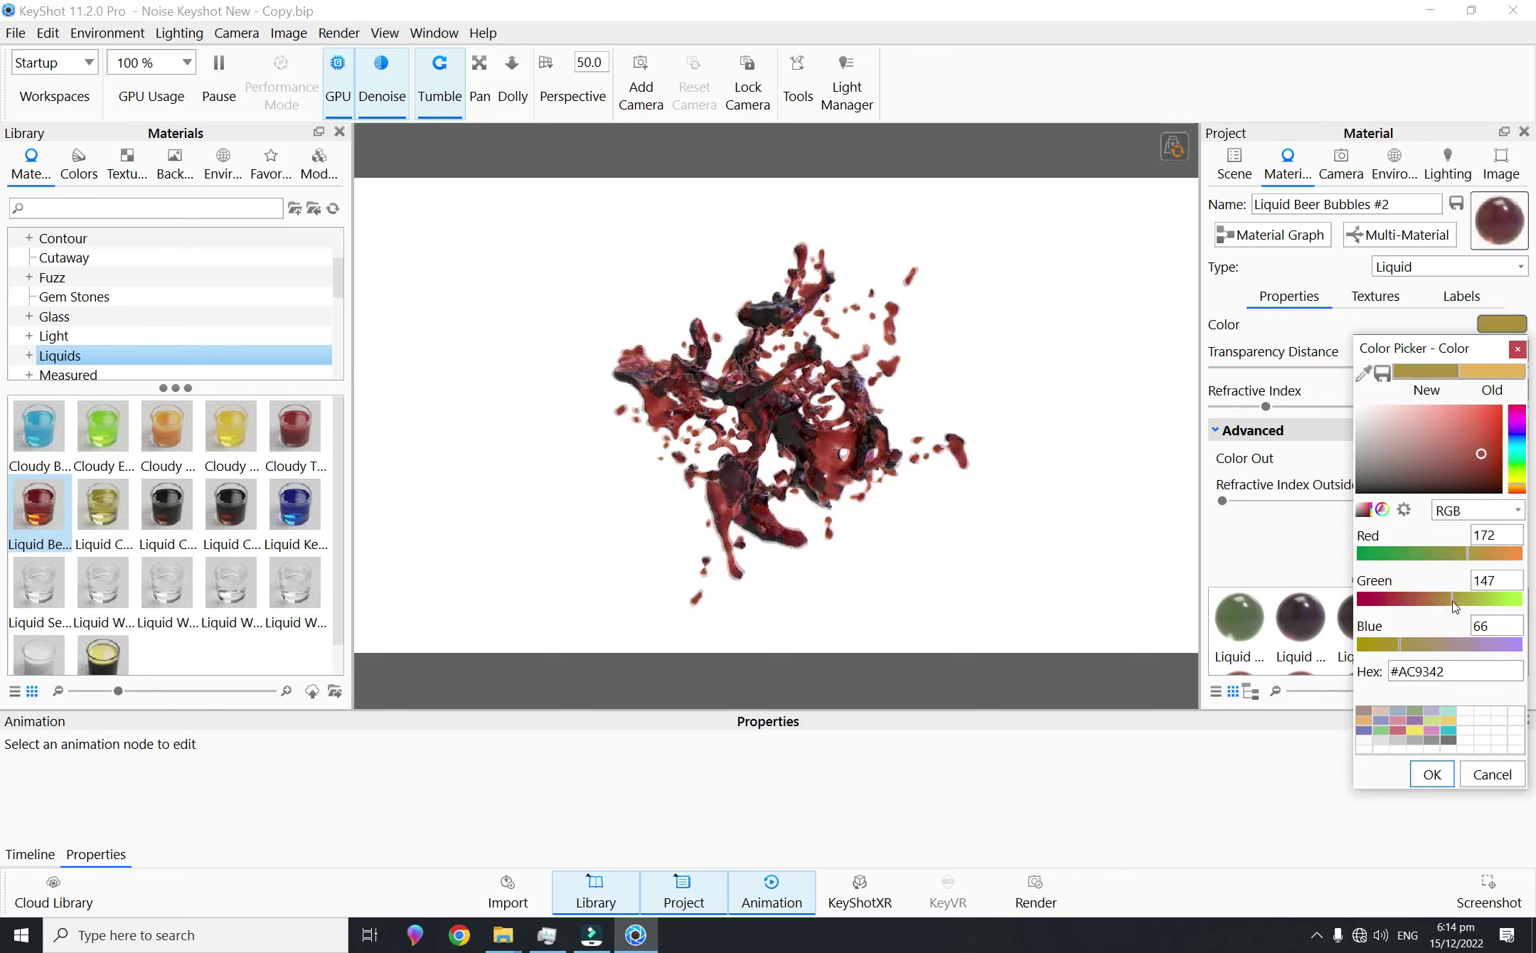
pyautogui.click(1494, 599)
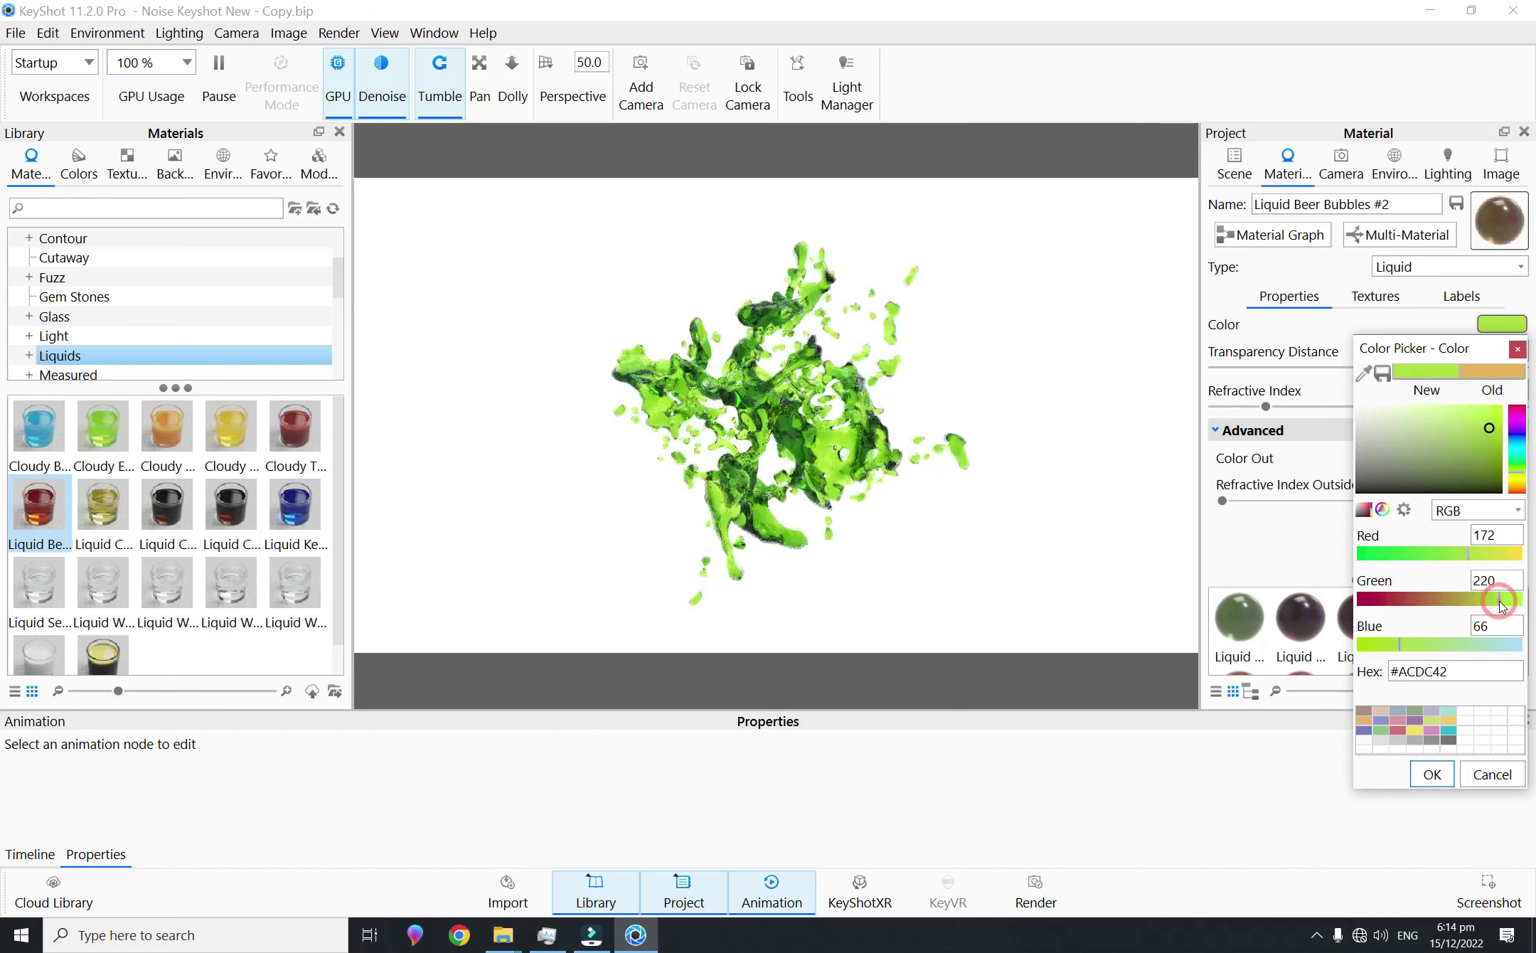
pyautogui.click(1472, 645)
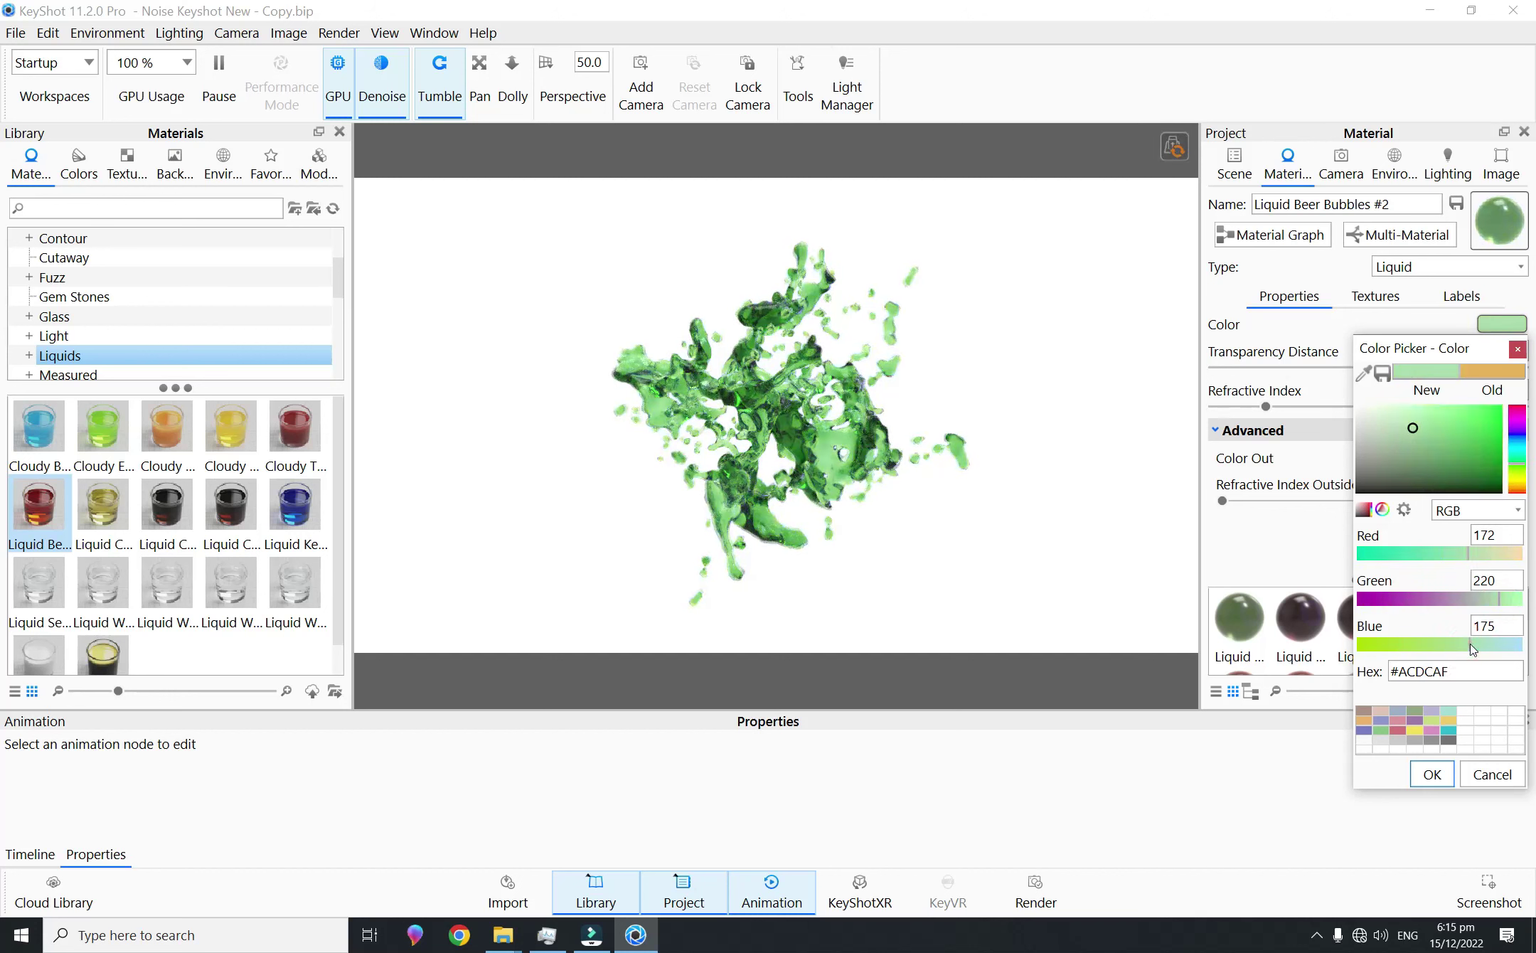
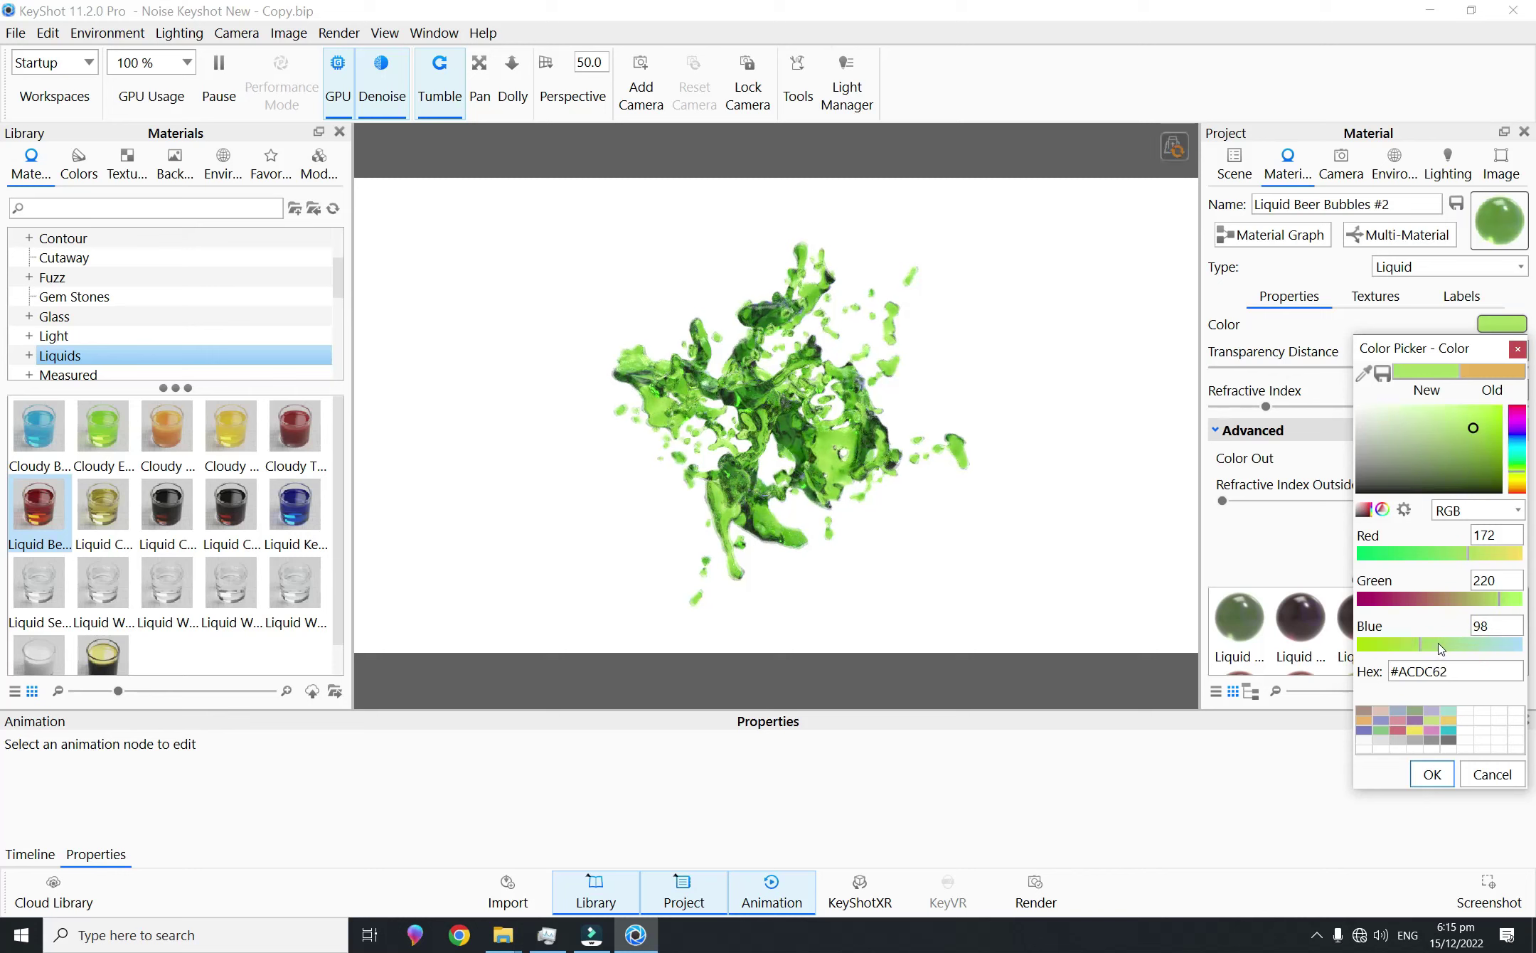
pyautogui.click(1432, 774)
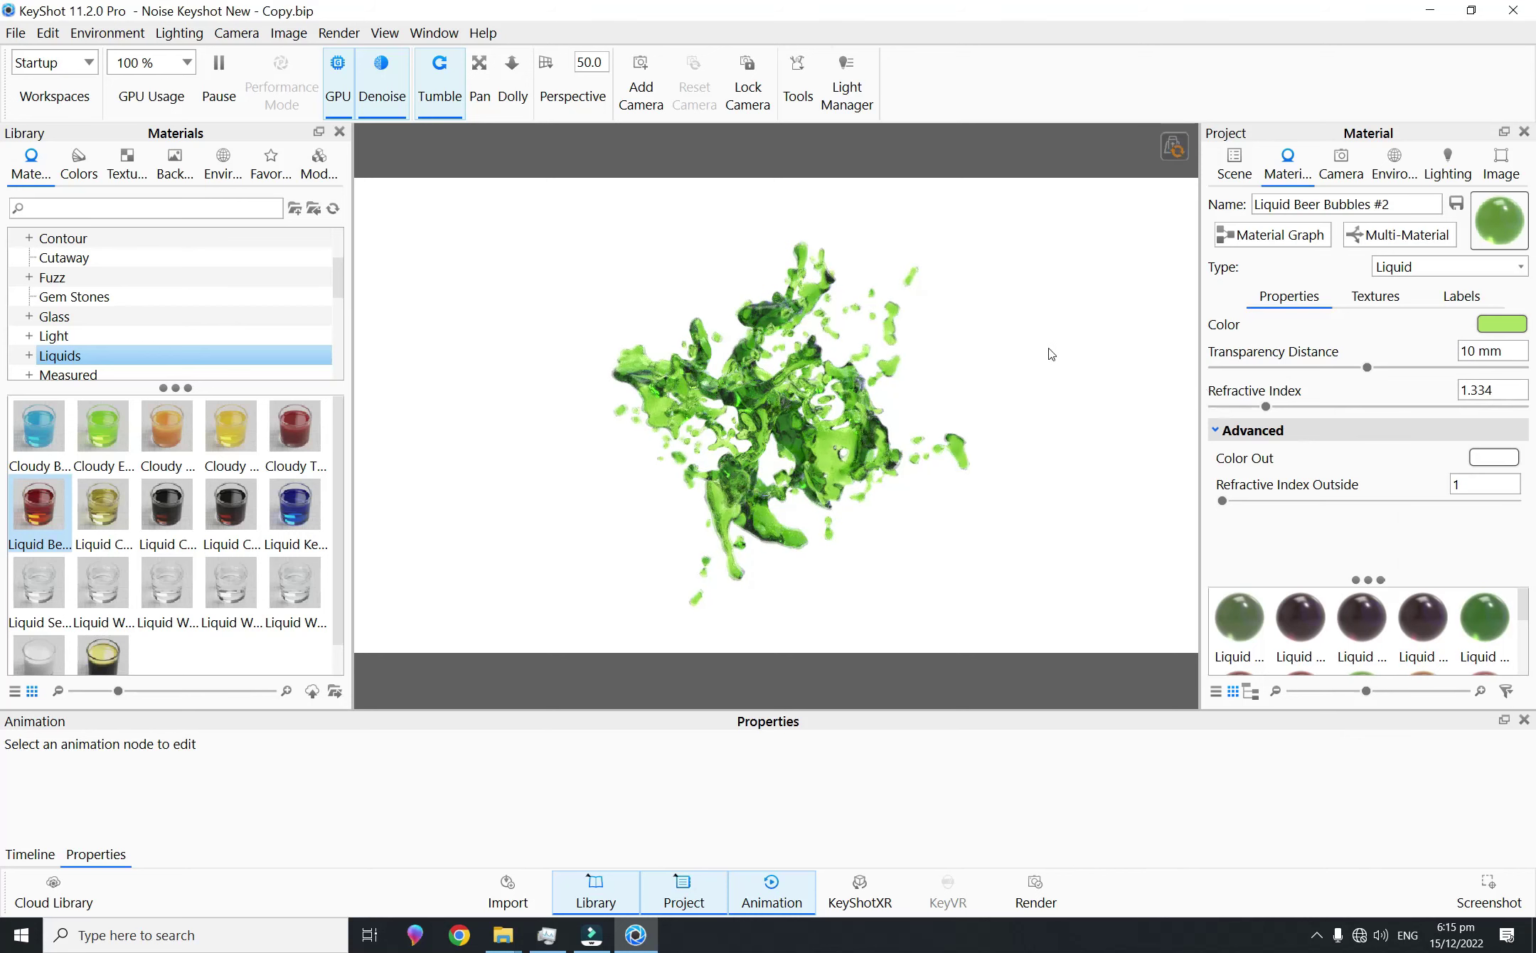
# Step: Re-render Look 10's thumbnail with the green liquid and save the scene
pyautogui.click(1234, 165)
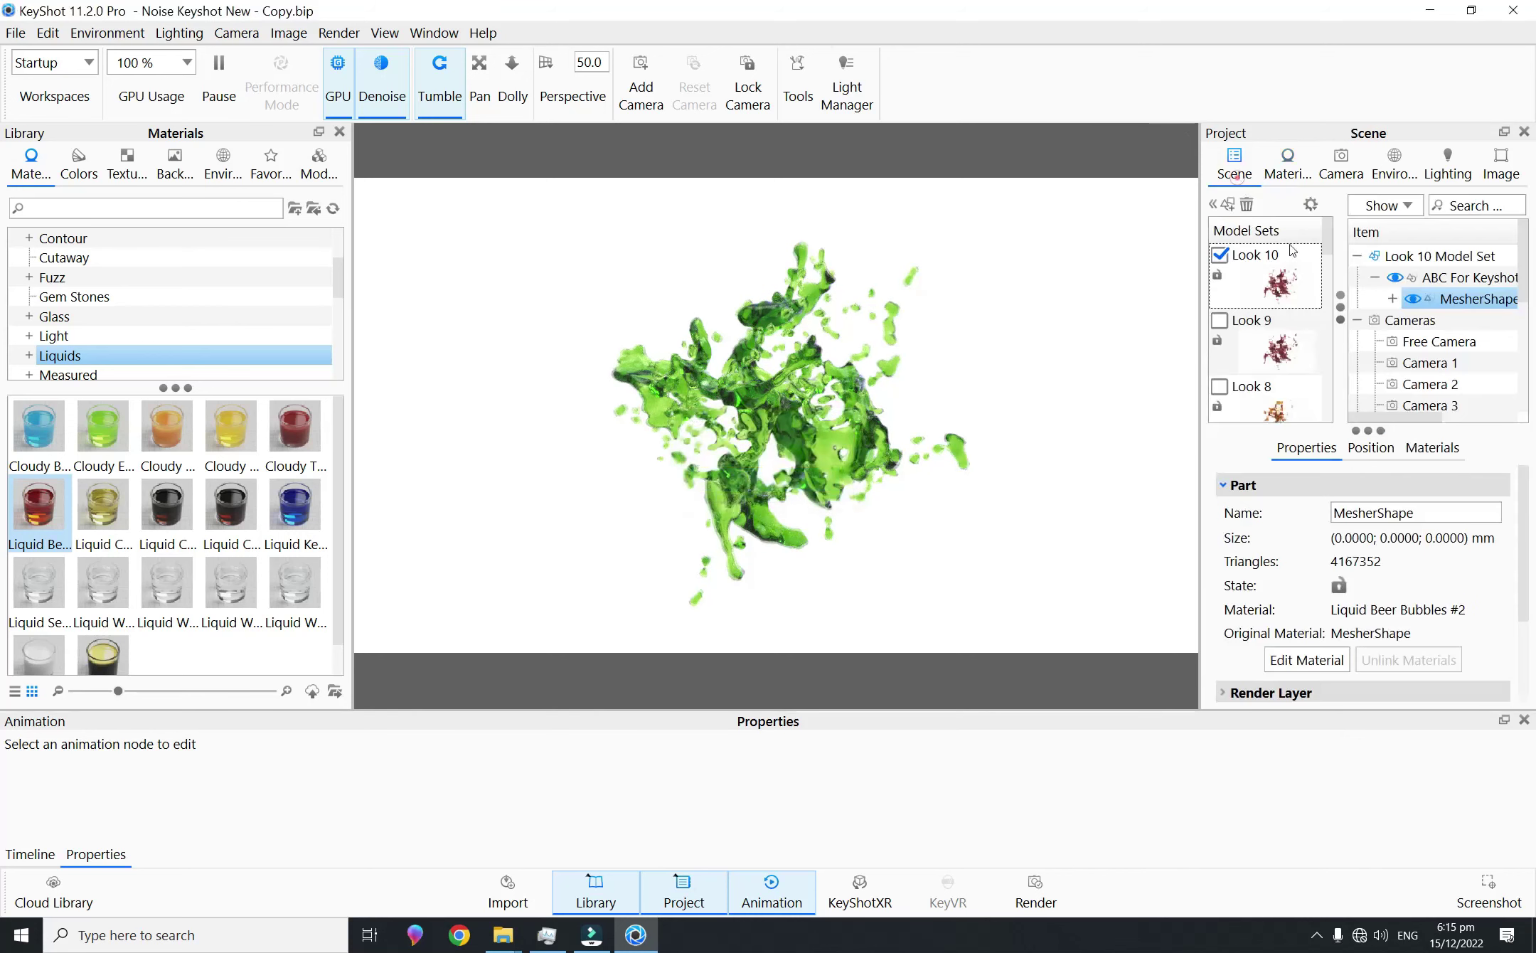
pyautogui.click(1265, 277)
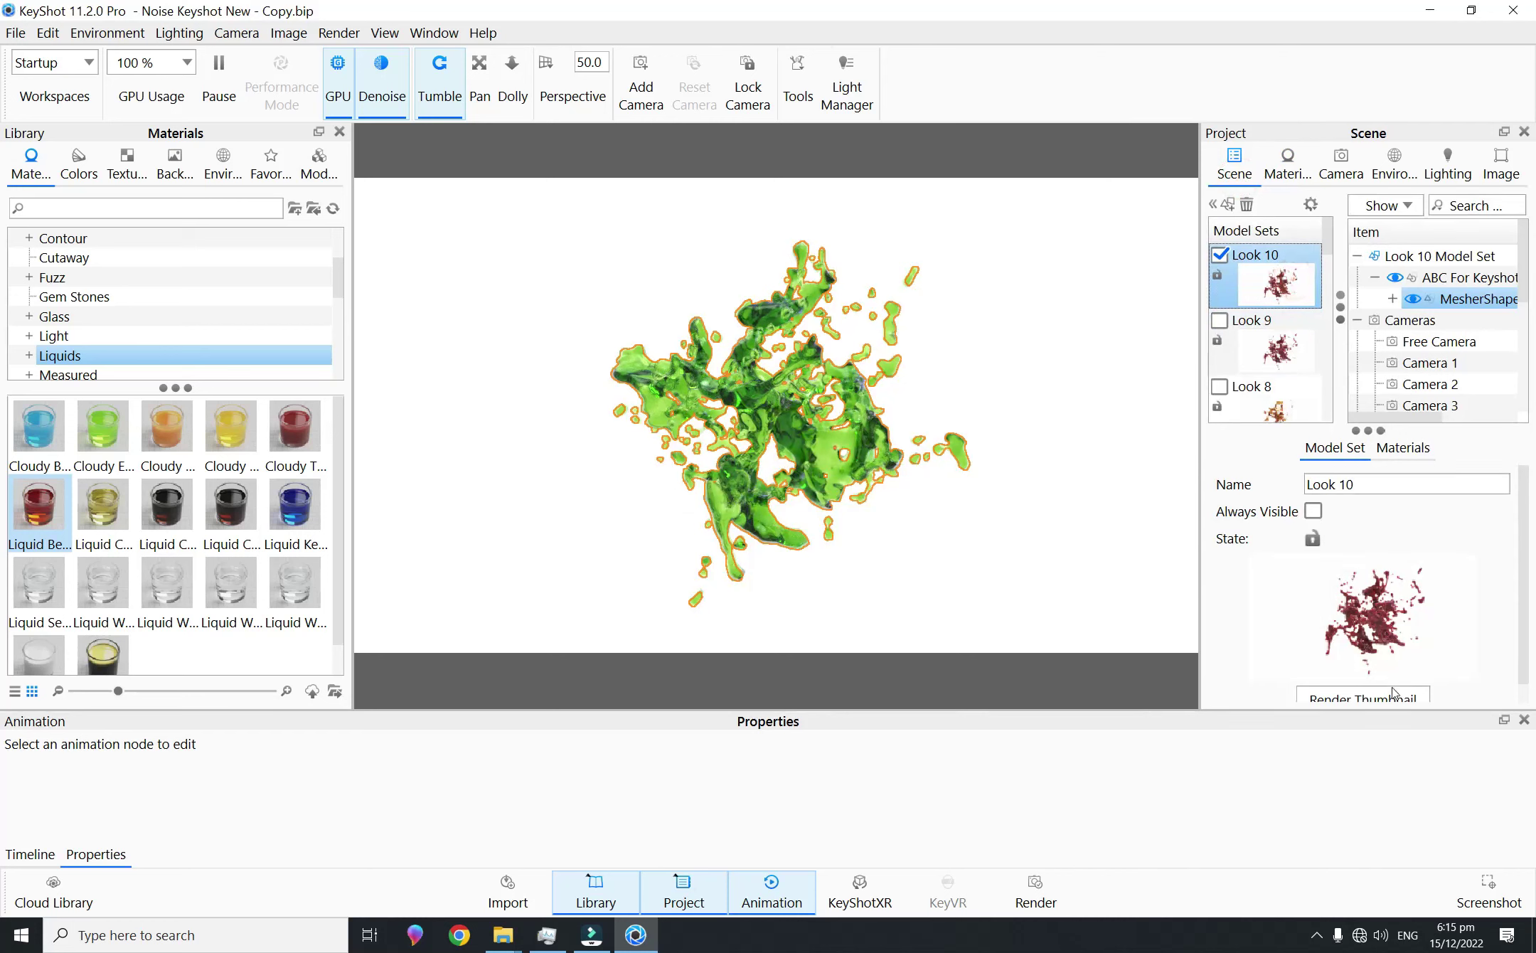
pyautogui.click(1363, 697)
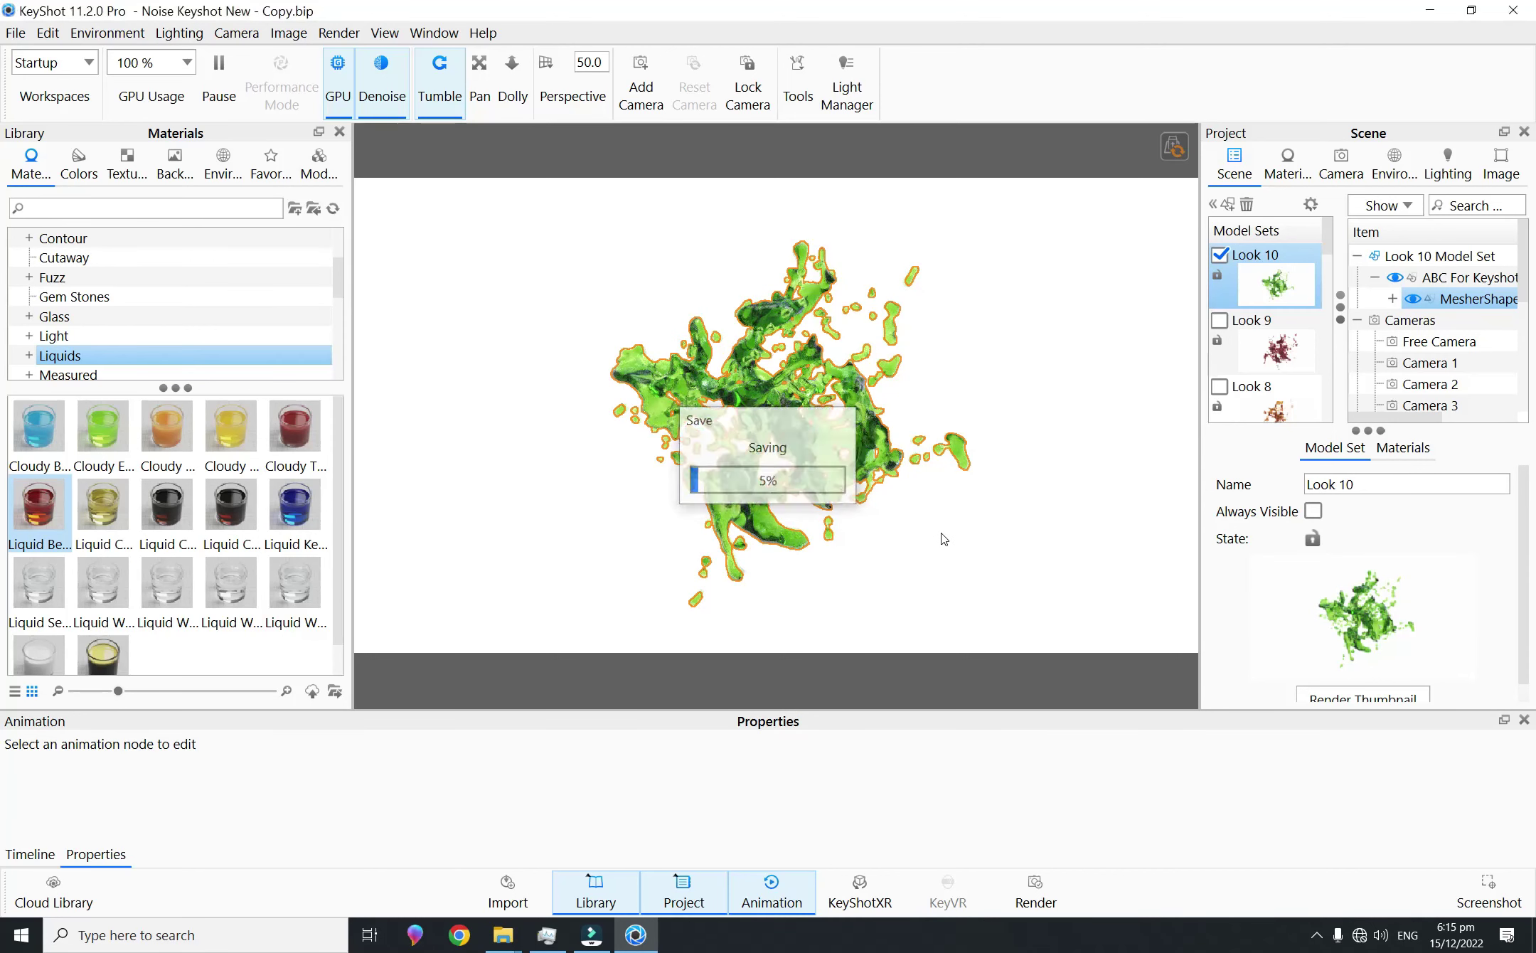
# Step: Activate the Look 9, 8, 7 and 6 model sets one after another to review each look's liquid colour
pyautogui.click(1285, 355)
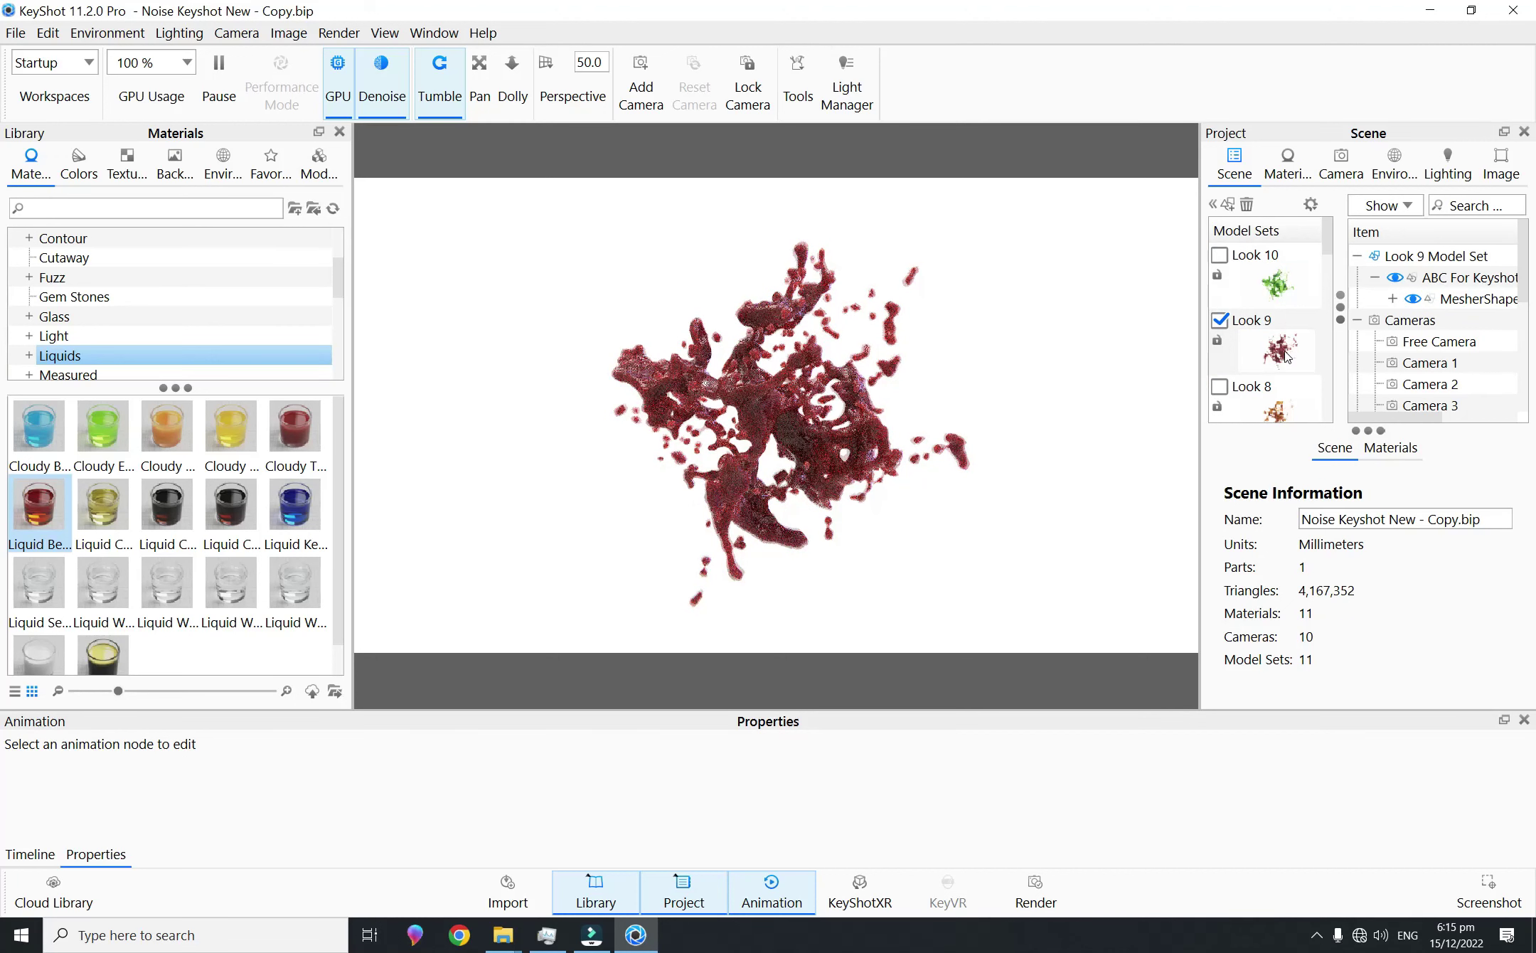
pyautogui.scroll(-2, 1283, 320)
pyautogui.scroll(1, 1327, 273)
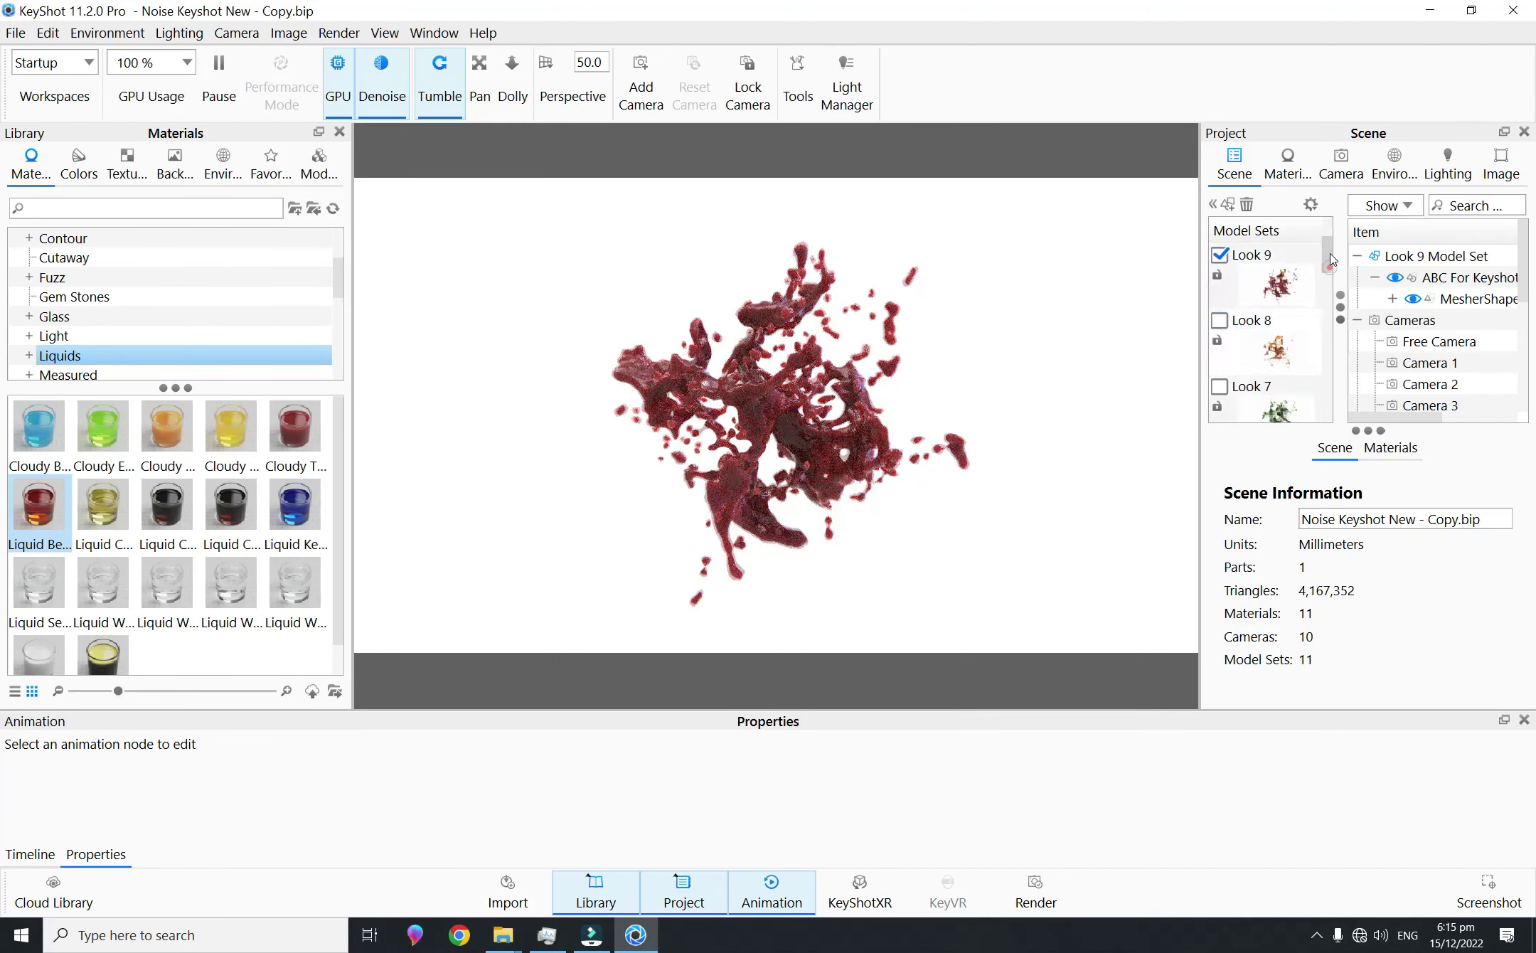
pyautogui.click(1280, 345)
pyautogui.click(1282, 413)
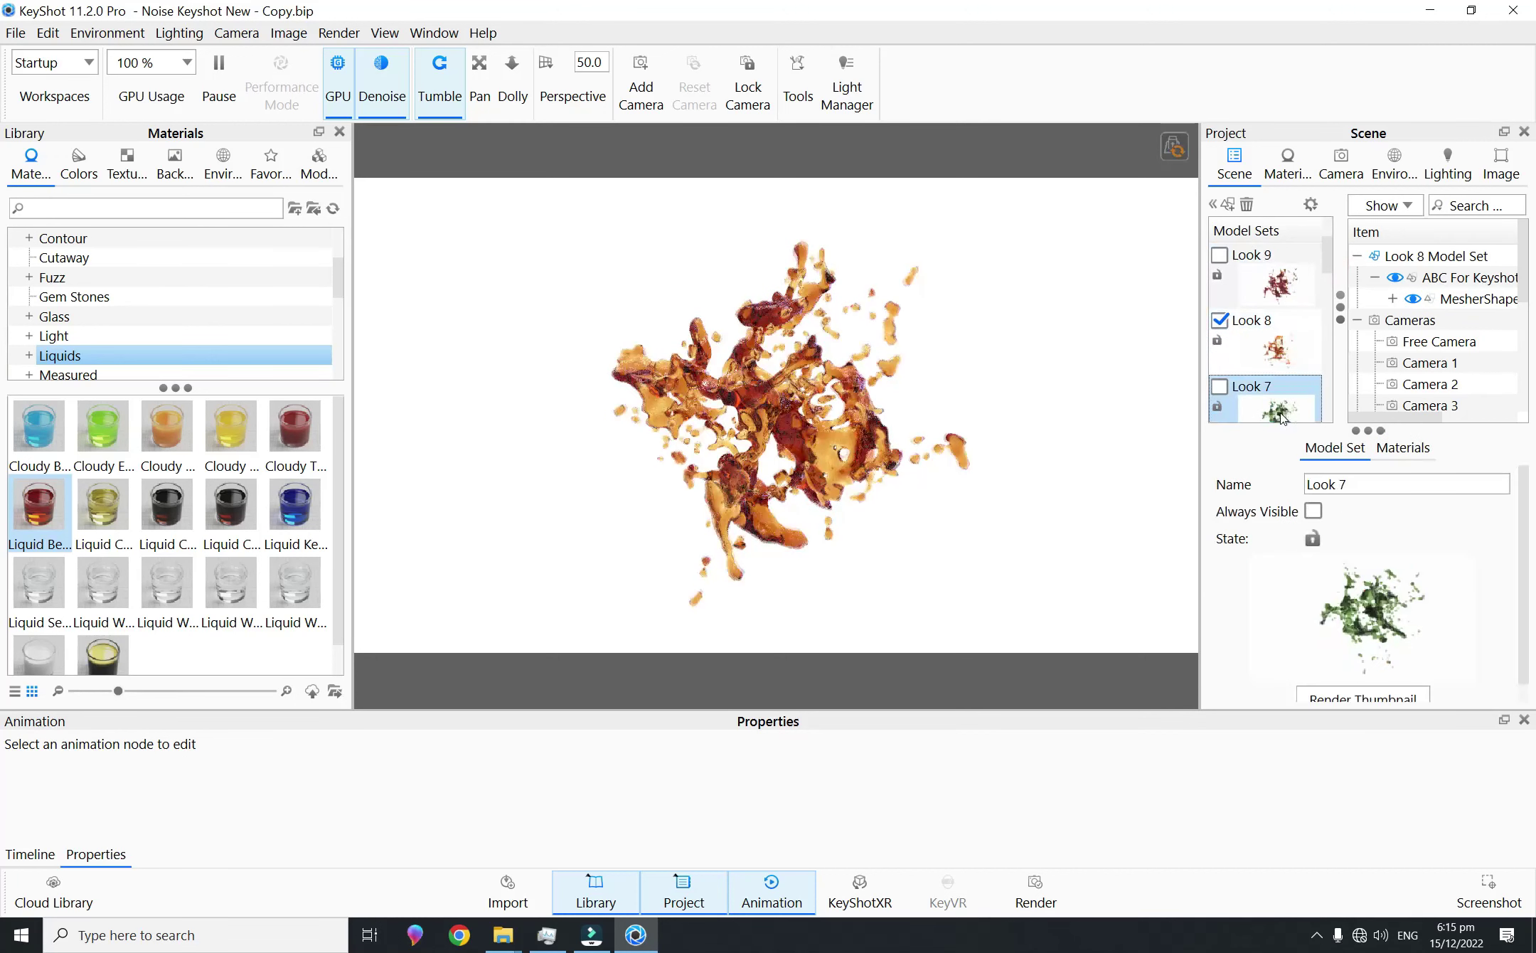
pyautogui.moveTo(1328, 257); pyautogui.dragTo(1328, 288)
pyautogui.click(1310, 344)
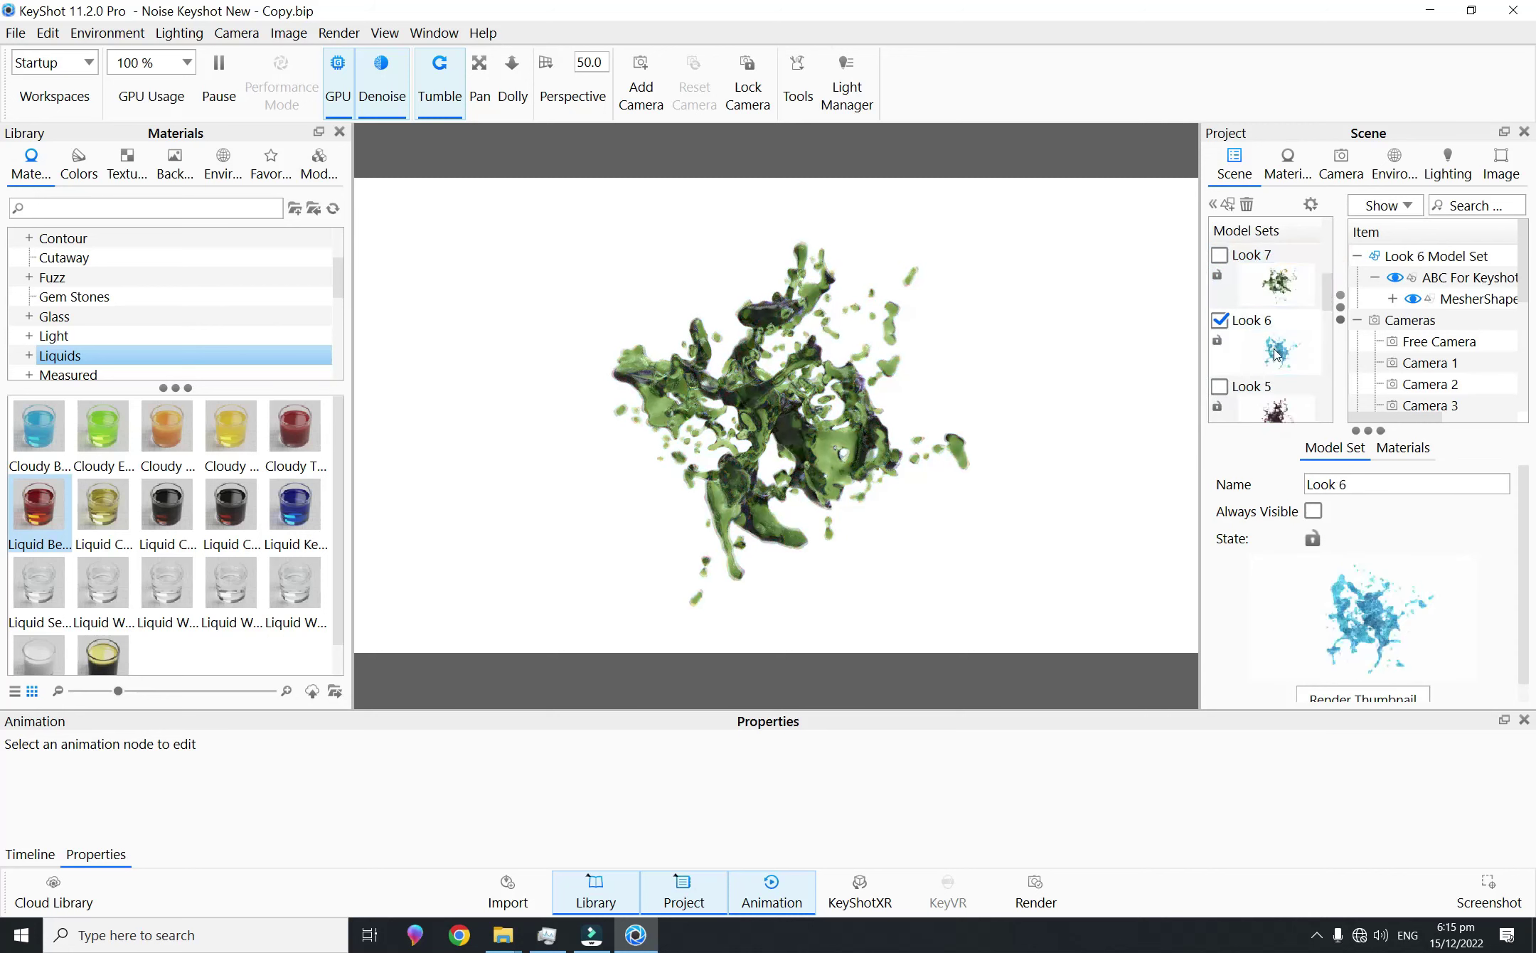
# Step: Activate the model sets from Look 5 down to Look 1 to review each look's liquid colour
pyautogui.click(1280, 401)
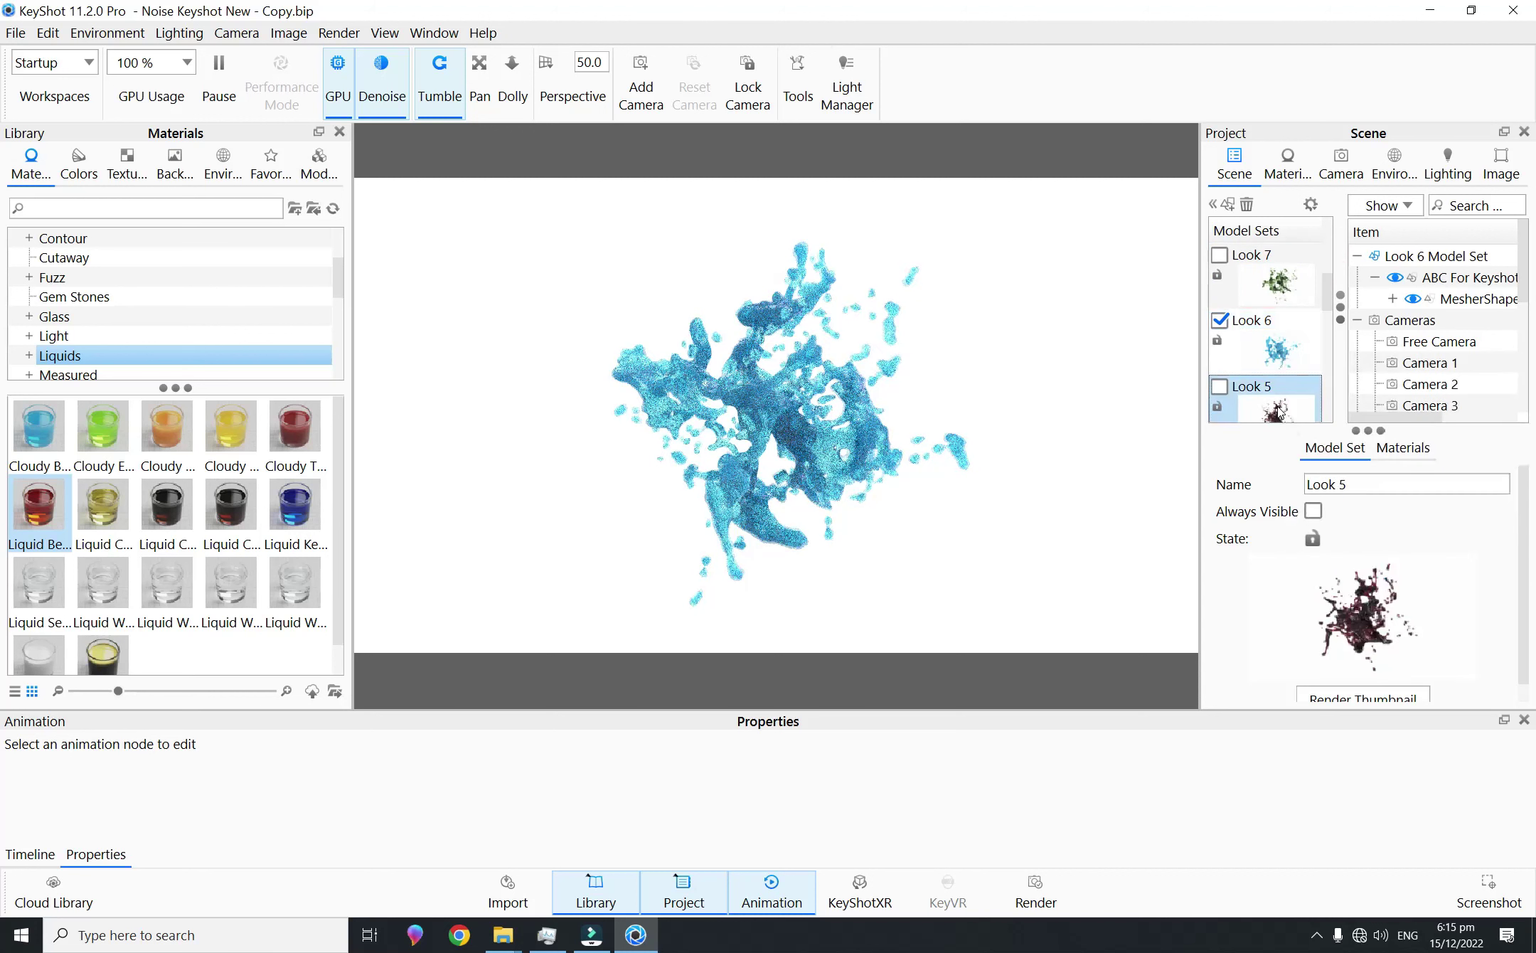
pyautogui.moveTo(1330, 293); pyautogui.dragTo(1329, 328)
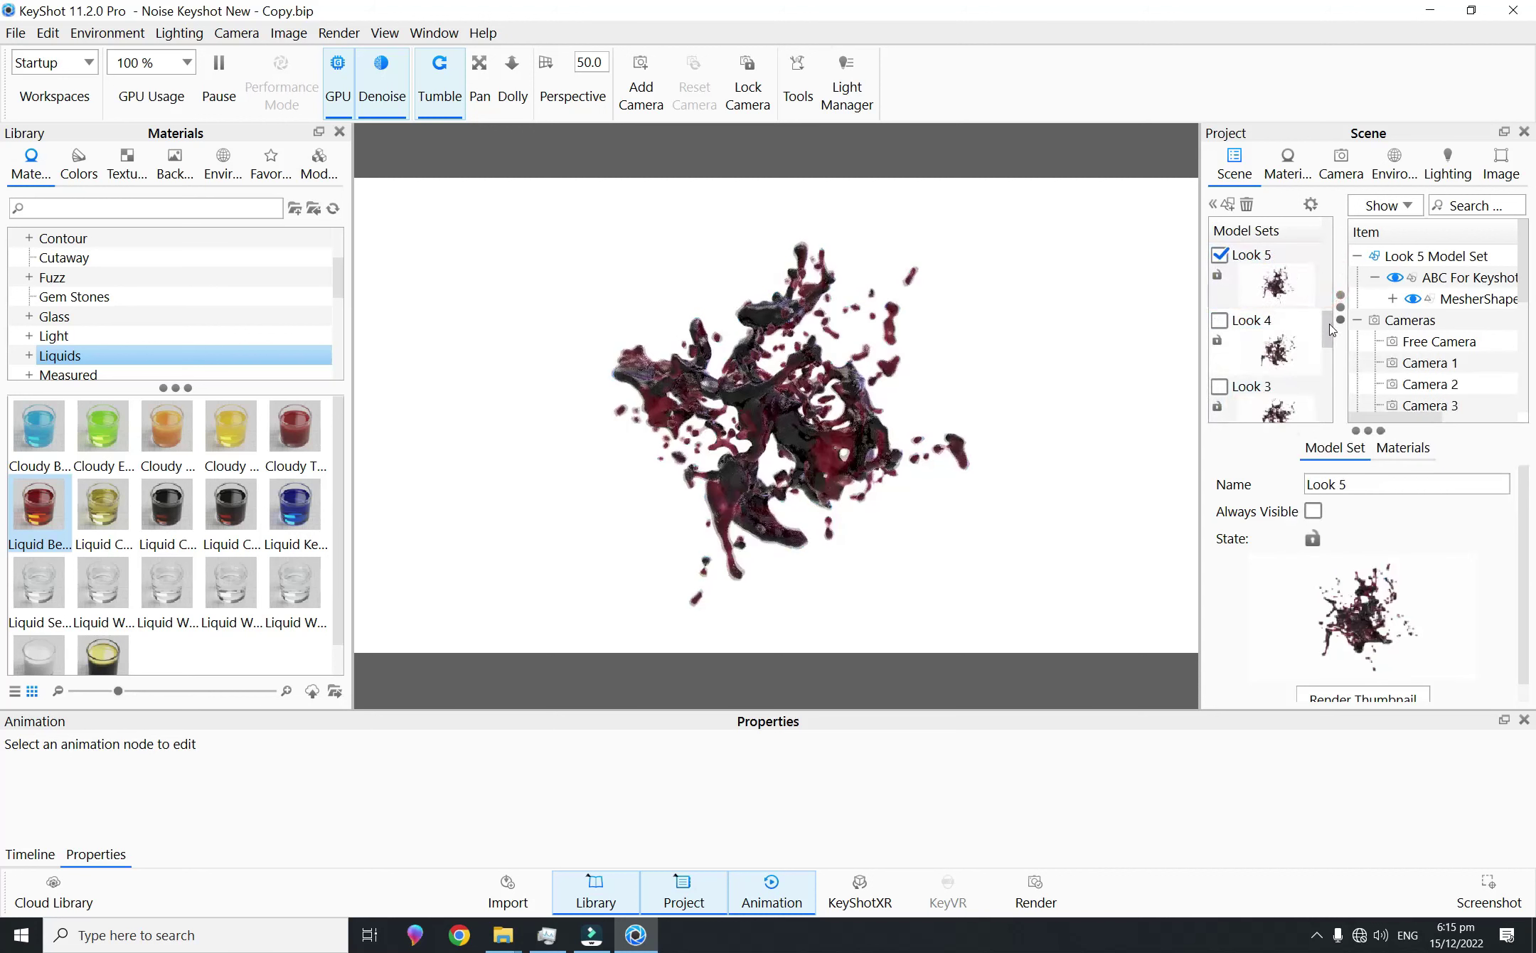
pyautogui.click(1279, 348)
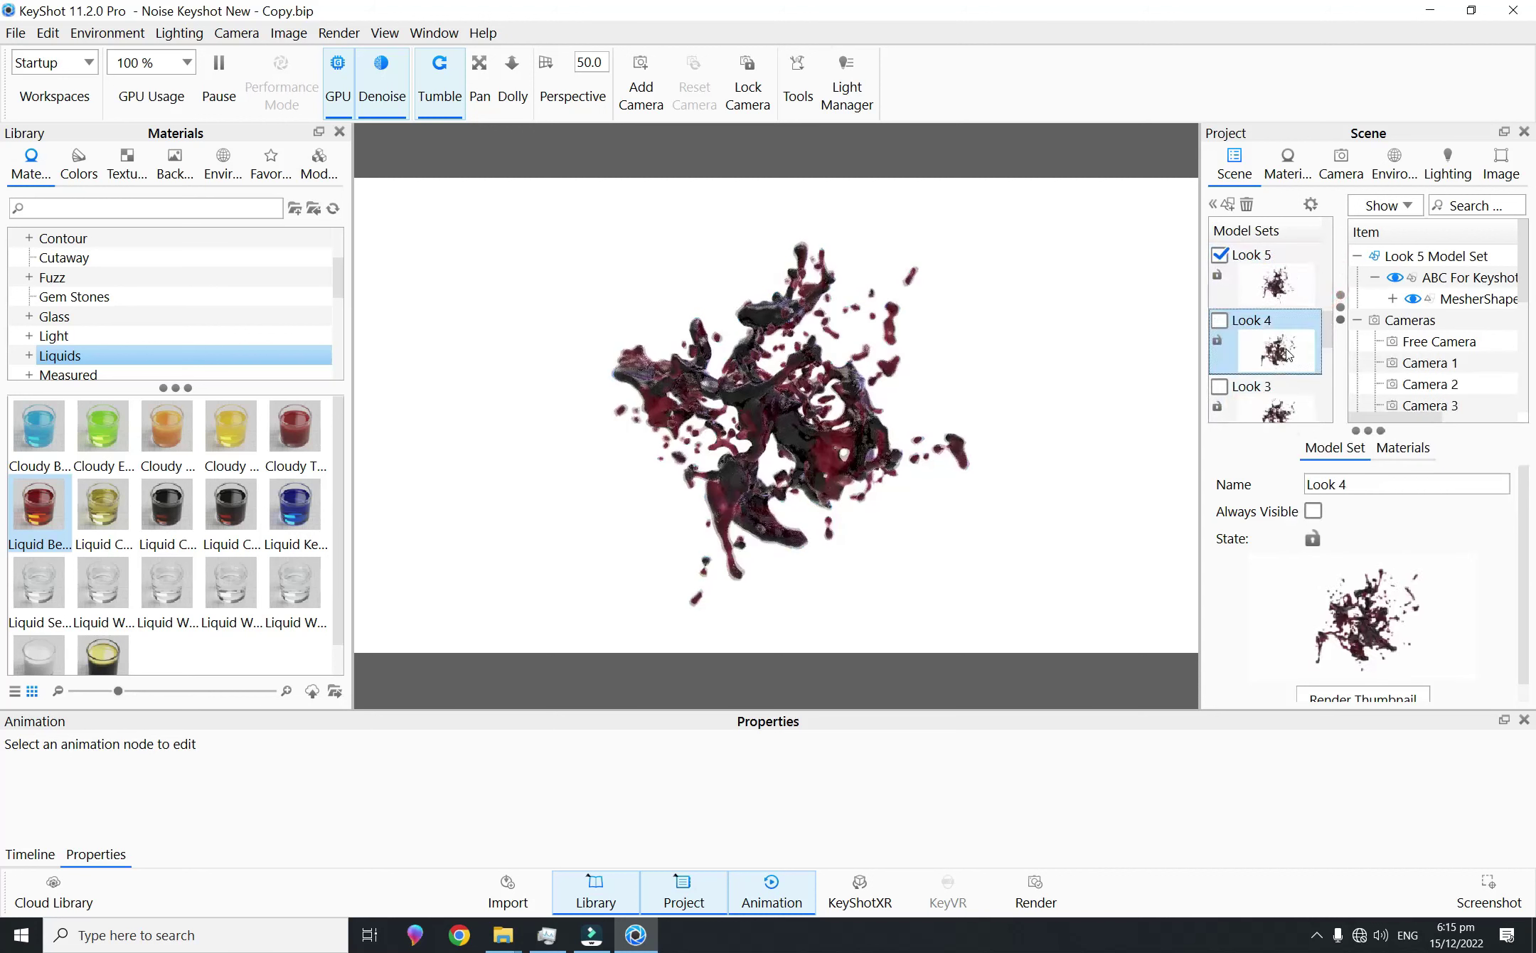
pyautogui.click(1272, 412)
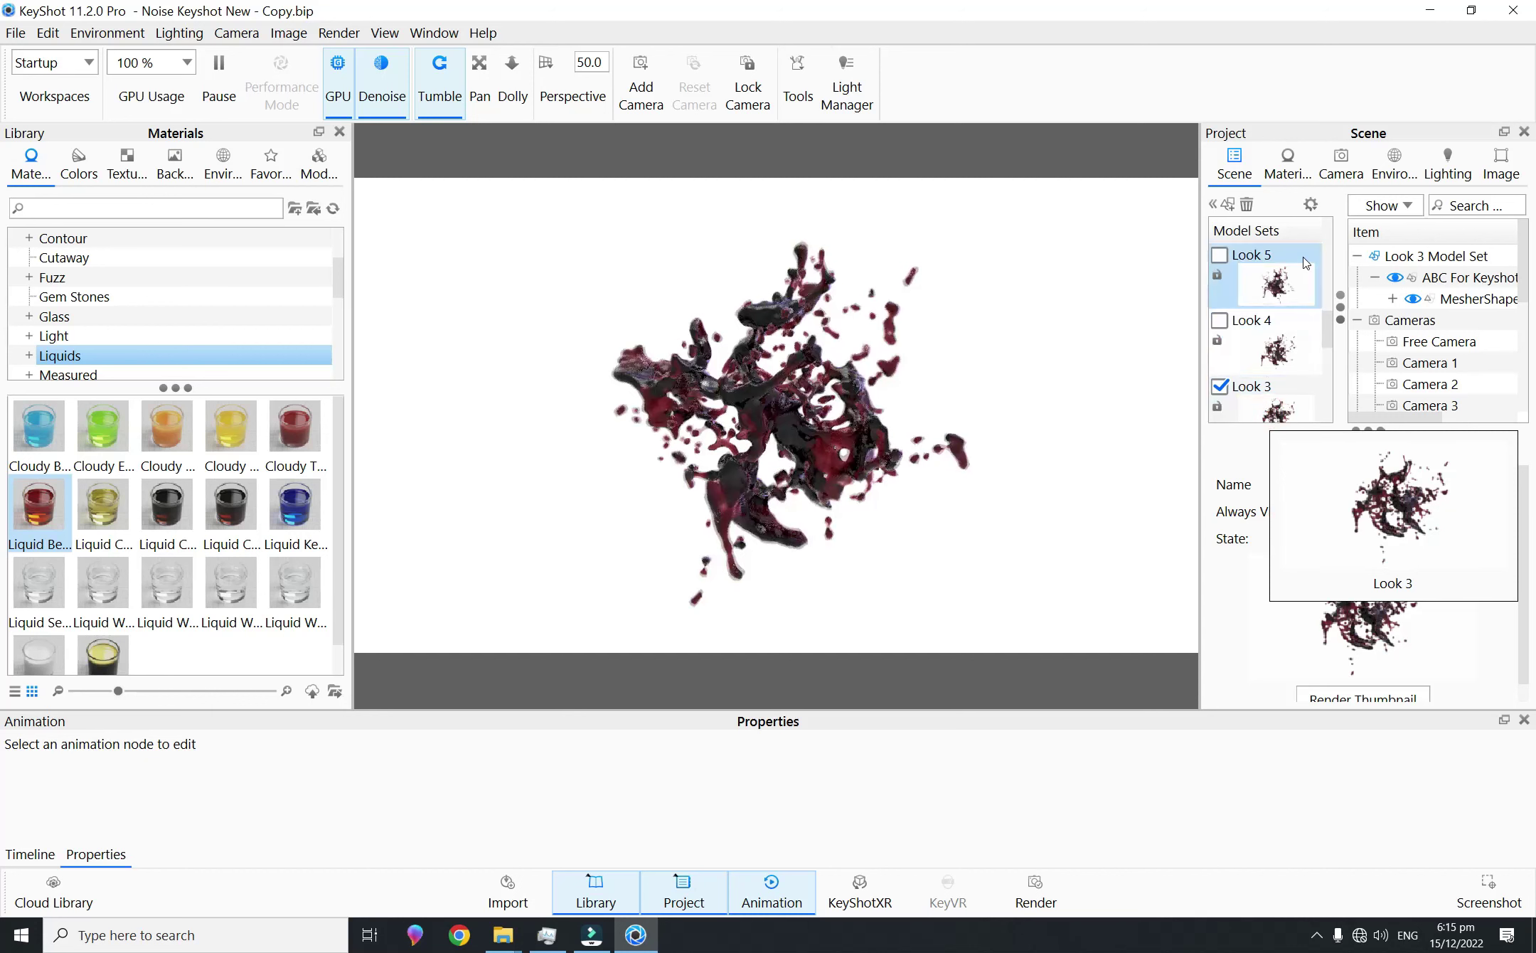
pyautogui.click(1280, 284)
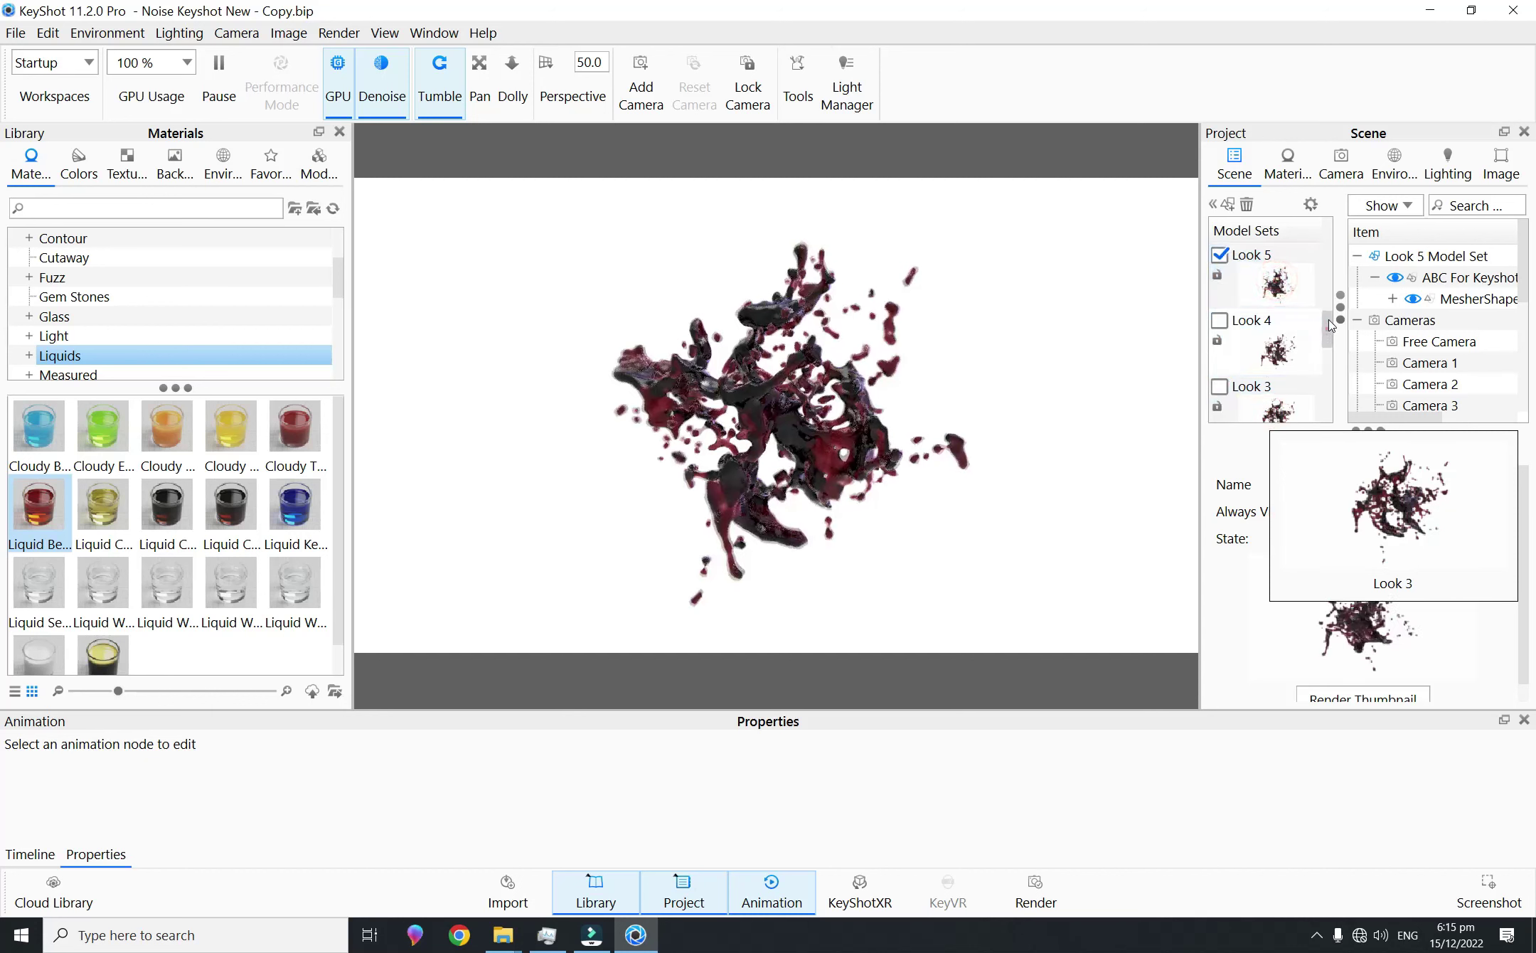
pyautogui.click(1322, 347)
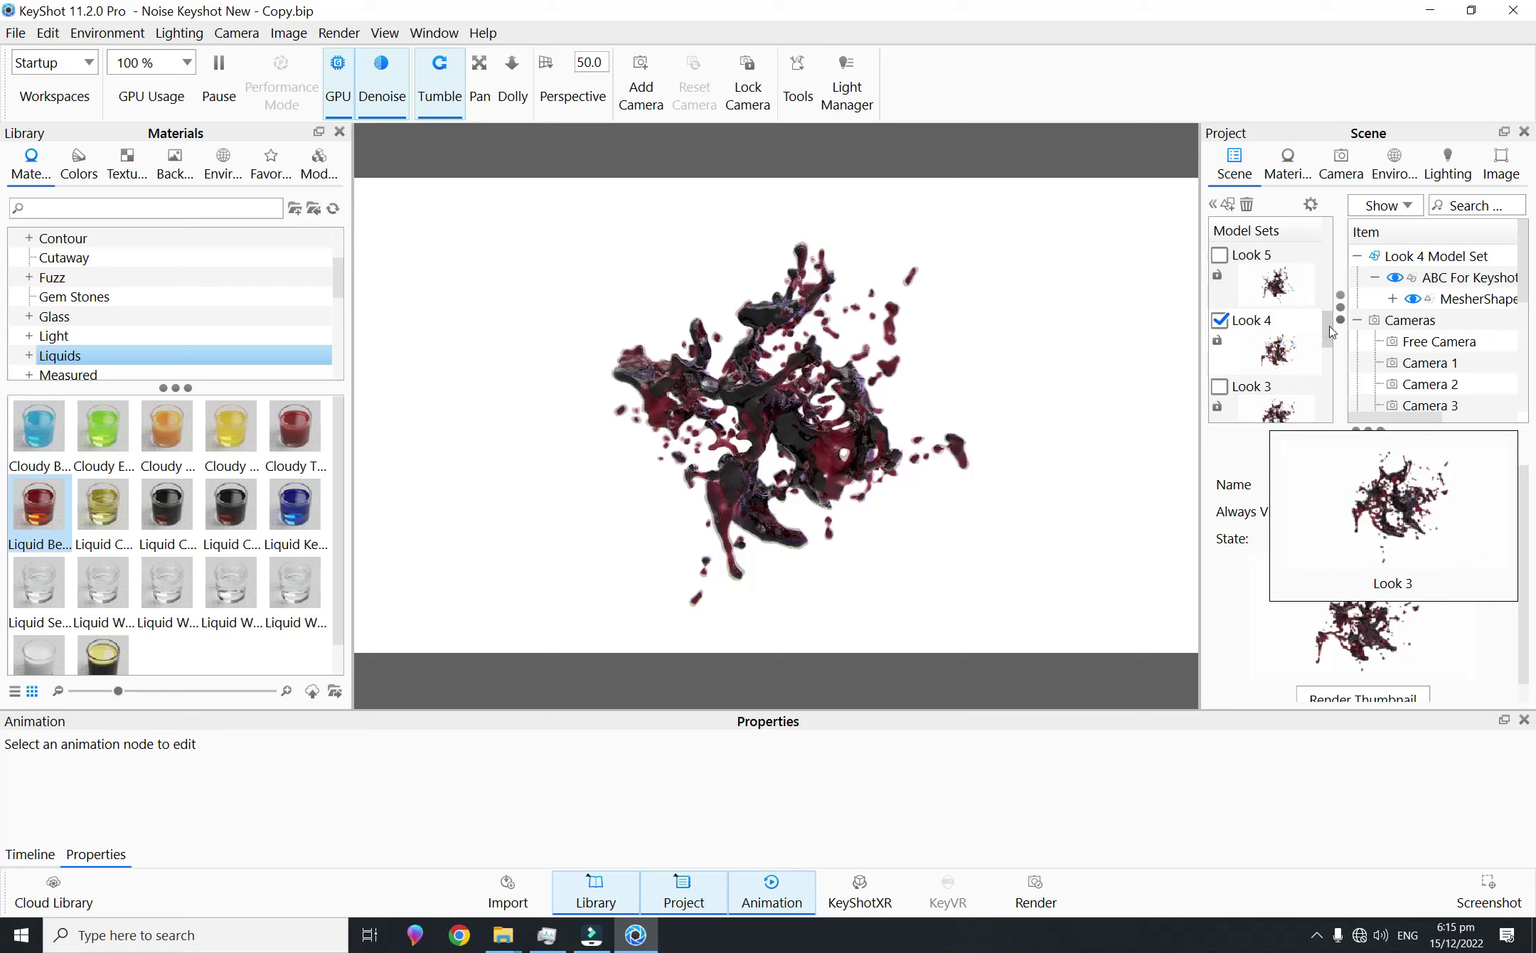
pyautogui.scroll(-1, 1331, 331)
pyautogui.click(1276, 347)
pyautogui.click(1274, 411)
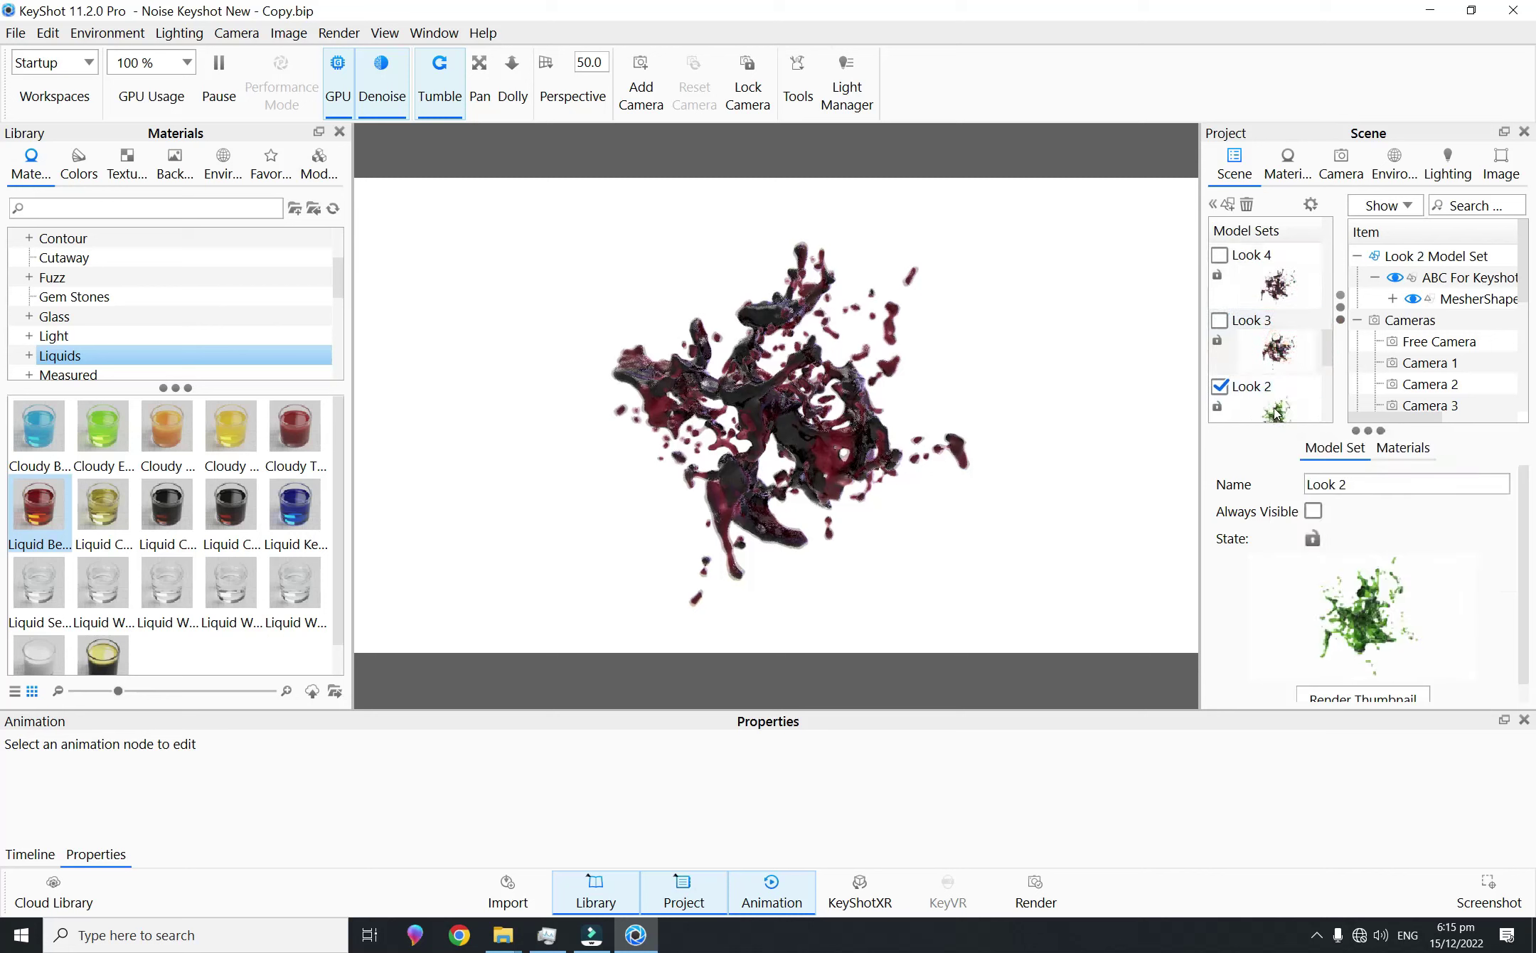
pyautogui.scroll(-1, 1330, 342)
pyautogui.click(1294, 347)
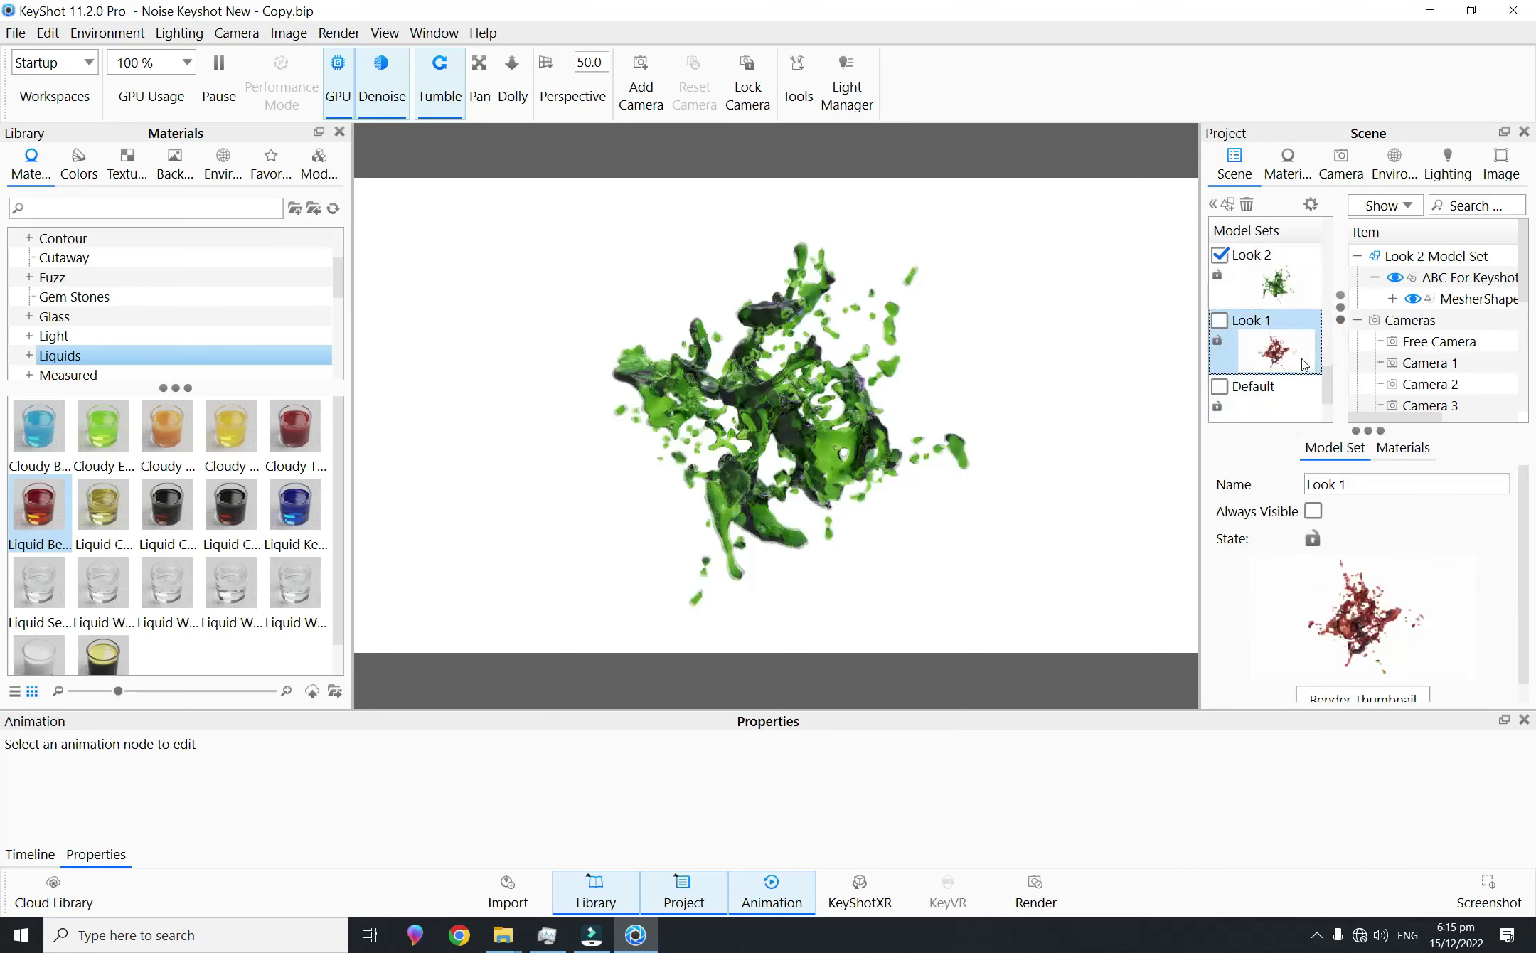
# Step: Return to the Look 4 and Look 5 model sets and compare their liquid colours
pyautogui.scroll(-1, 1328, 387)
pyautogui.moveTo(1327, 391); pyautogui.dragTo(1328, 328)
pyautogui.click(1301, 405)
pyautogui.click(1278, 346)
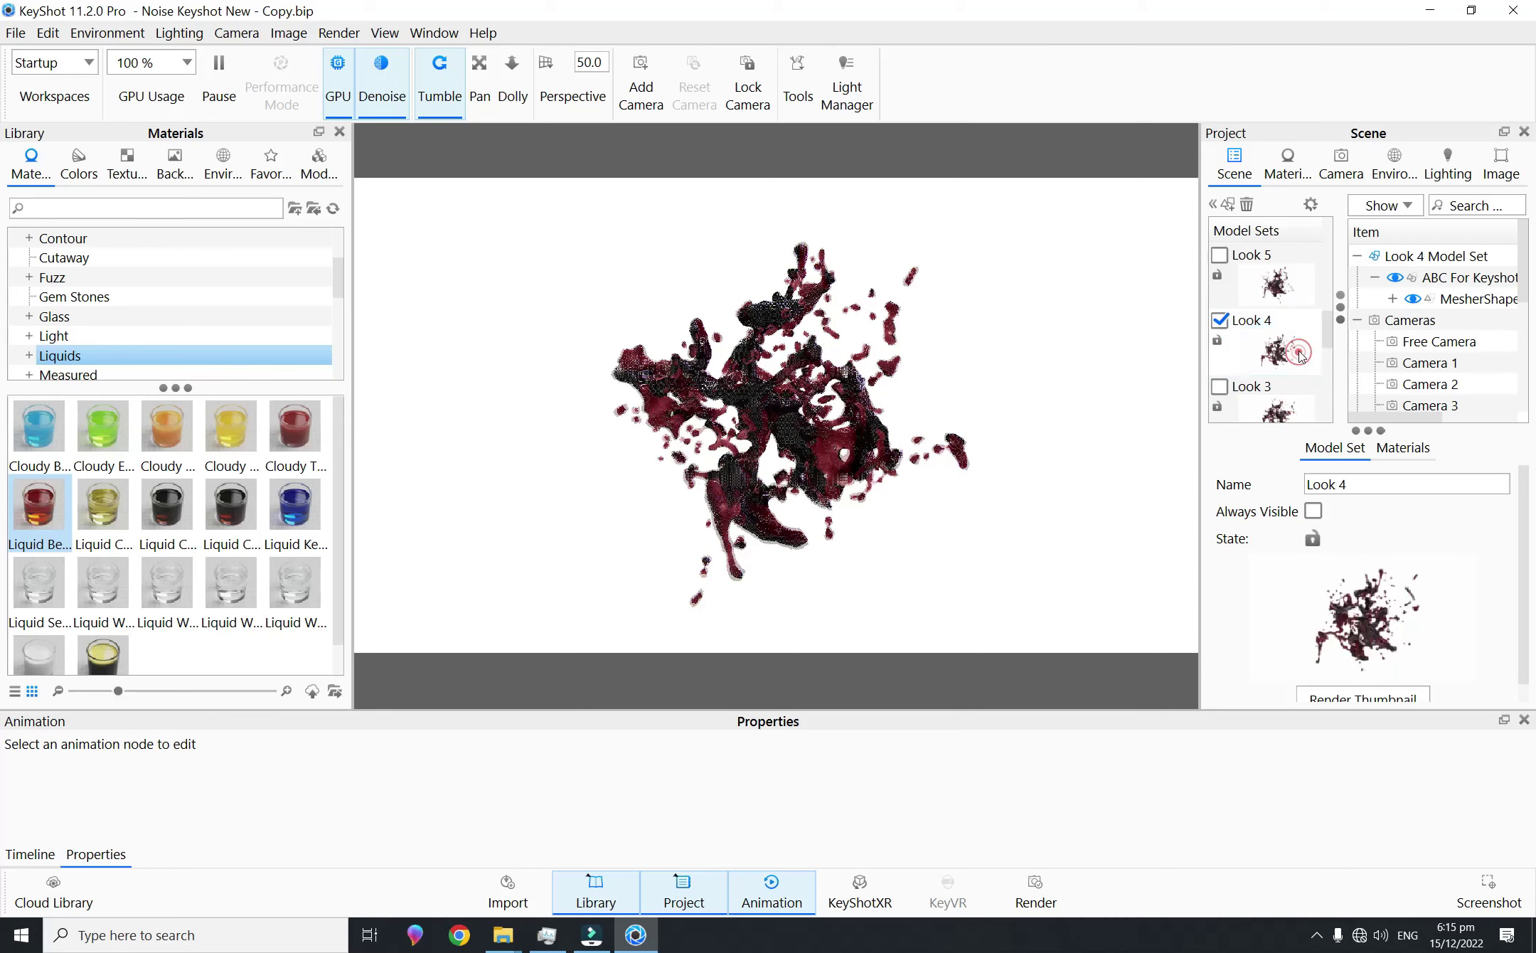
pyautogui.click(1282, 286)
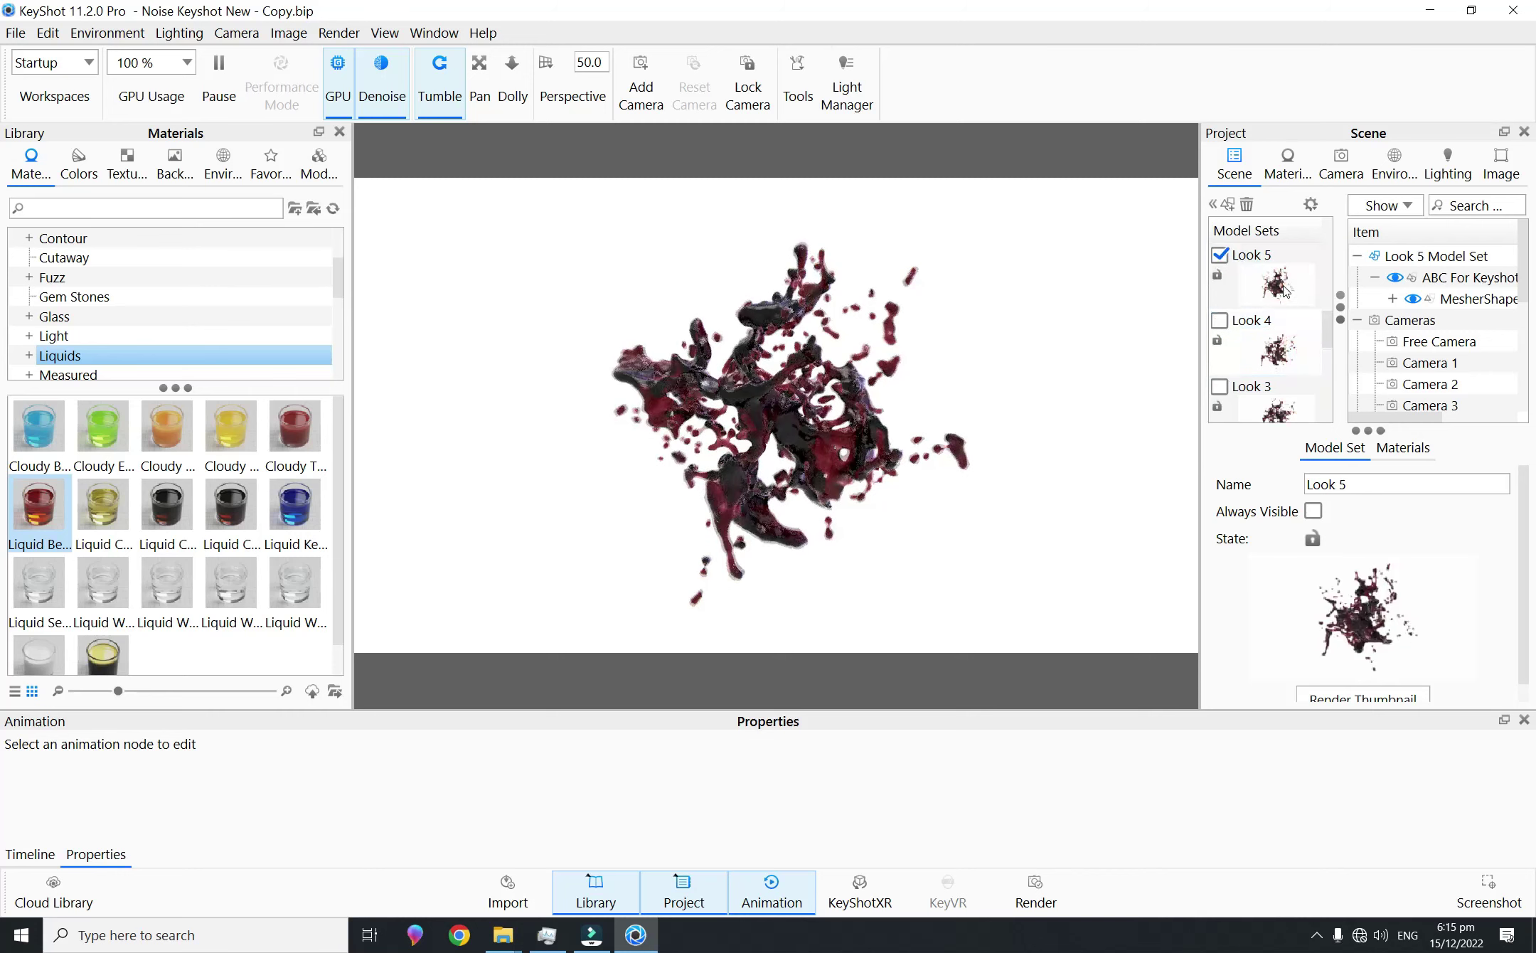
# Step: Activate Look 4 and set its liquid material's colour to red 201, green 228 and blue 122 (#C9E47A)
pyautogui.click(1297, 334)
pyautogui.doubleClick(782, 395)
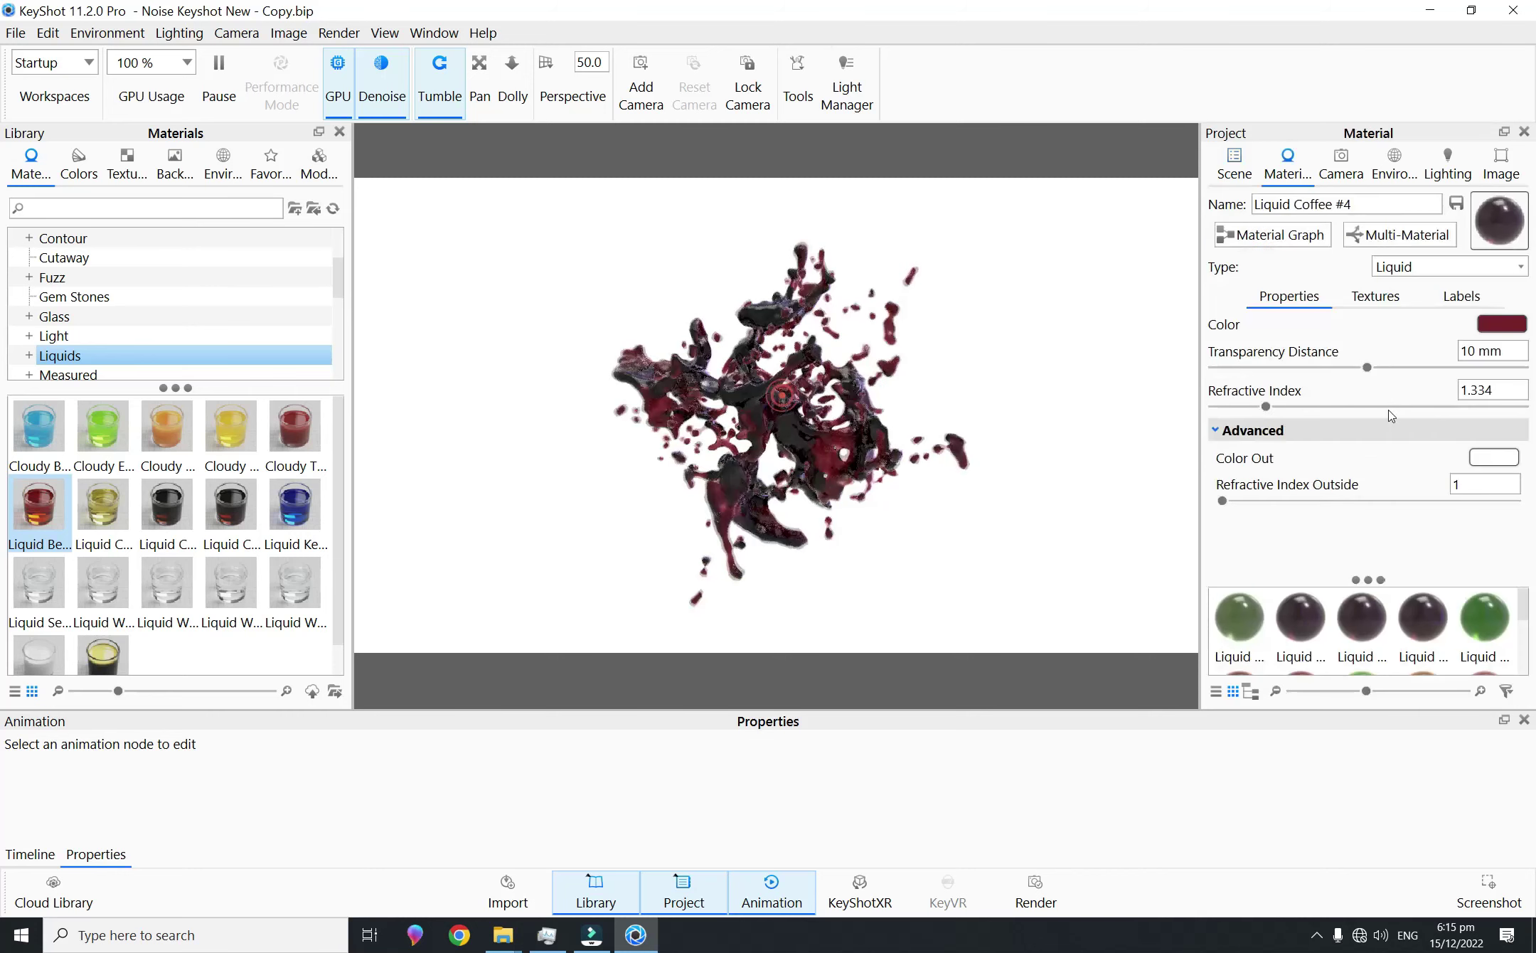
pyautogui.click(1496, 323)
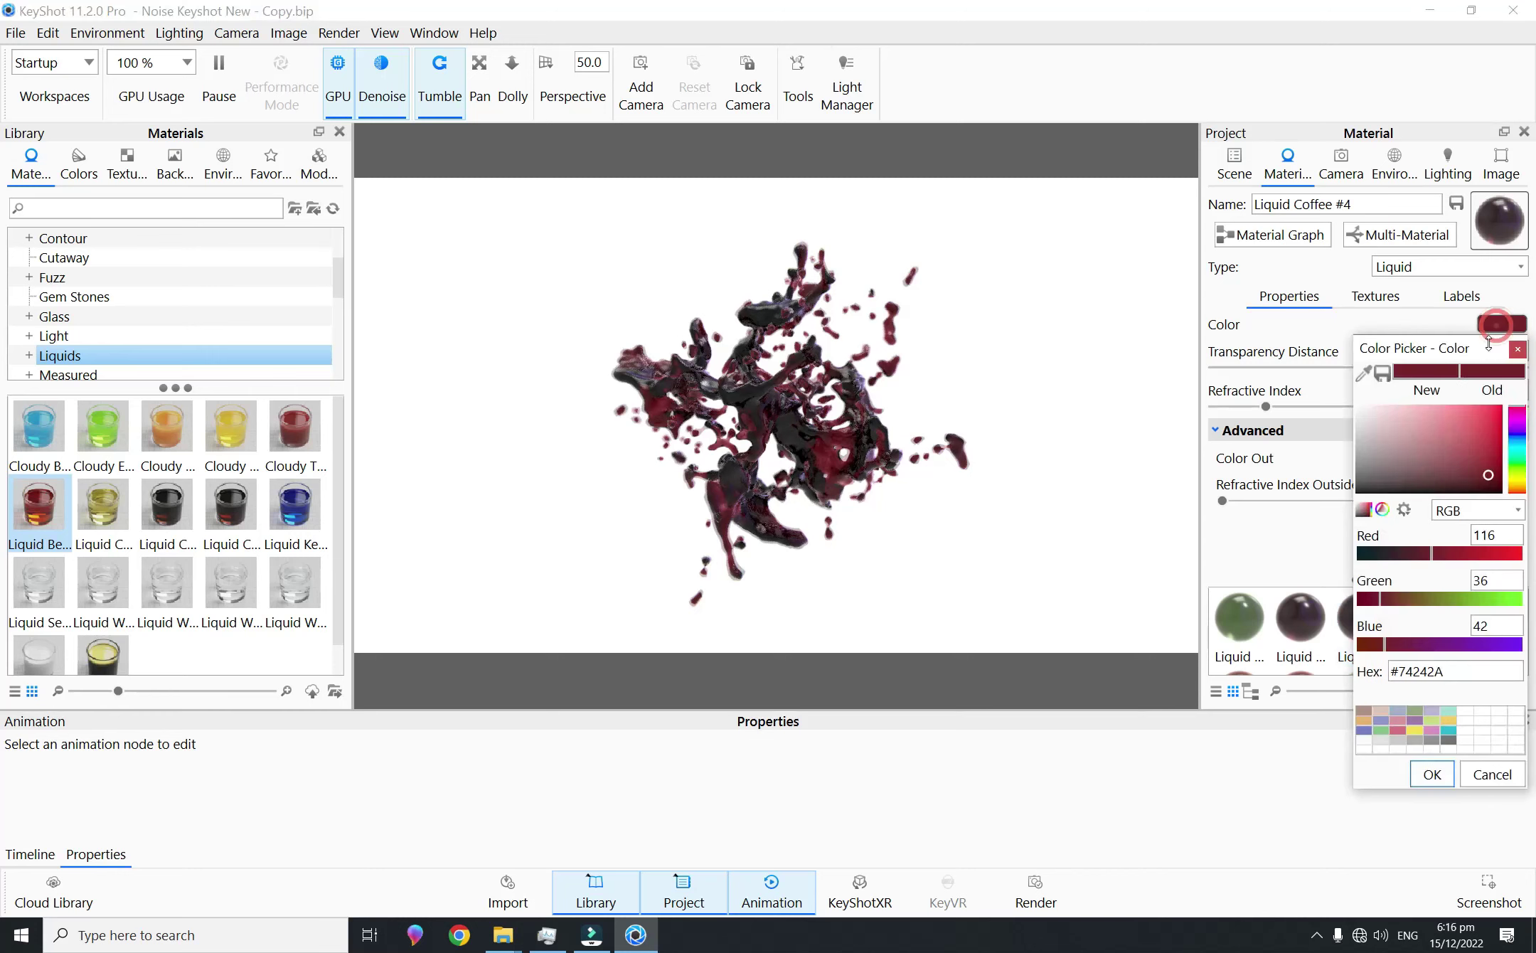
pyautogui.click(1409, 598)
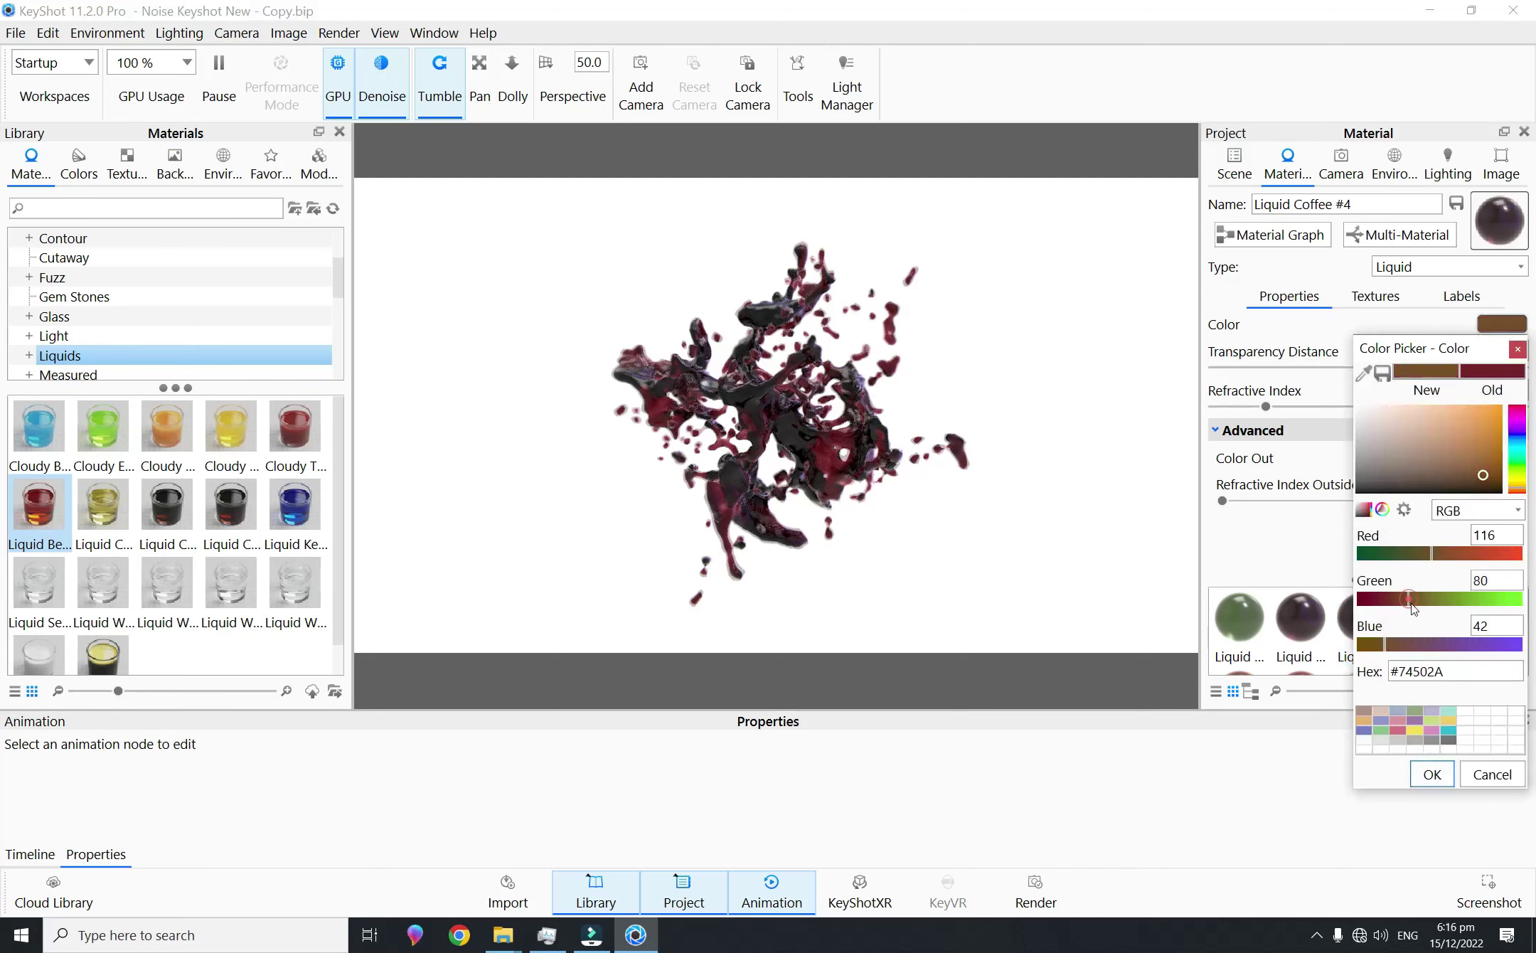
pyautogui.click(1435, 644)
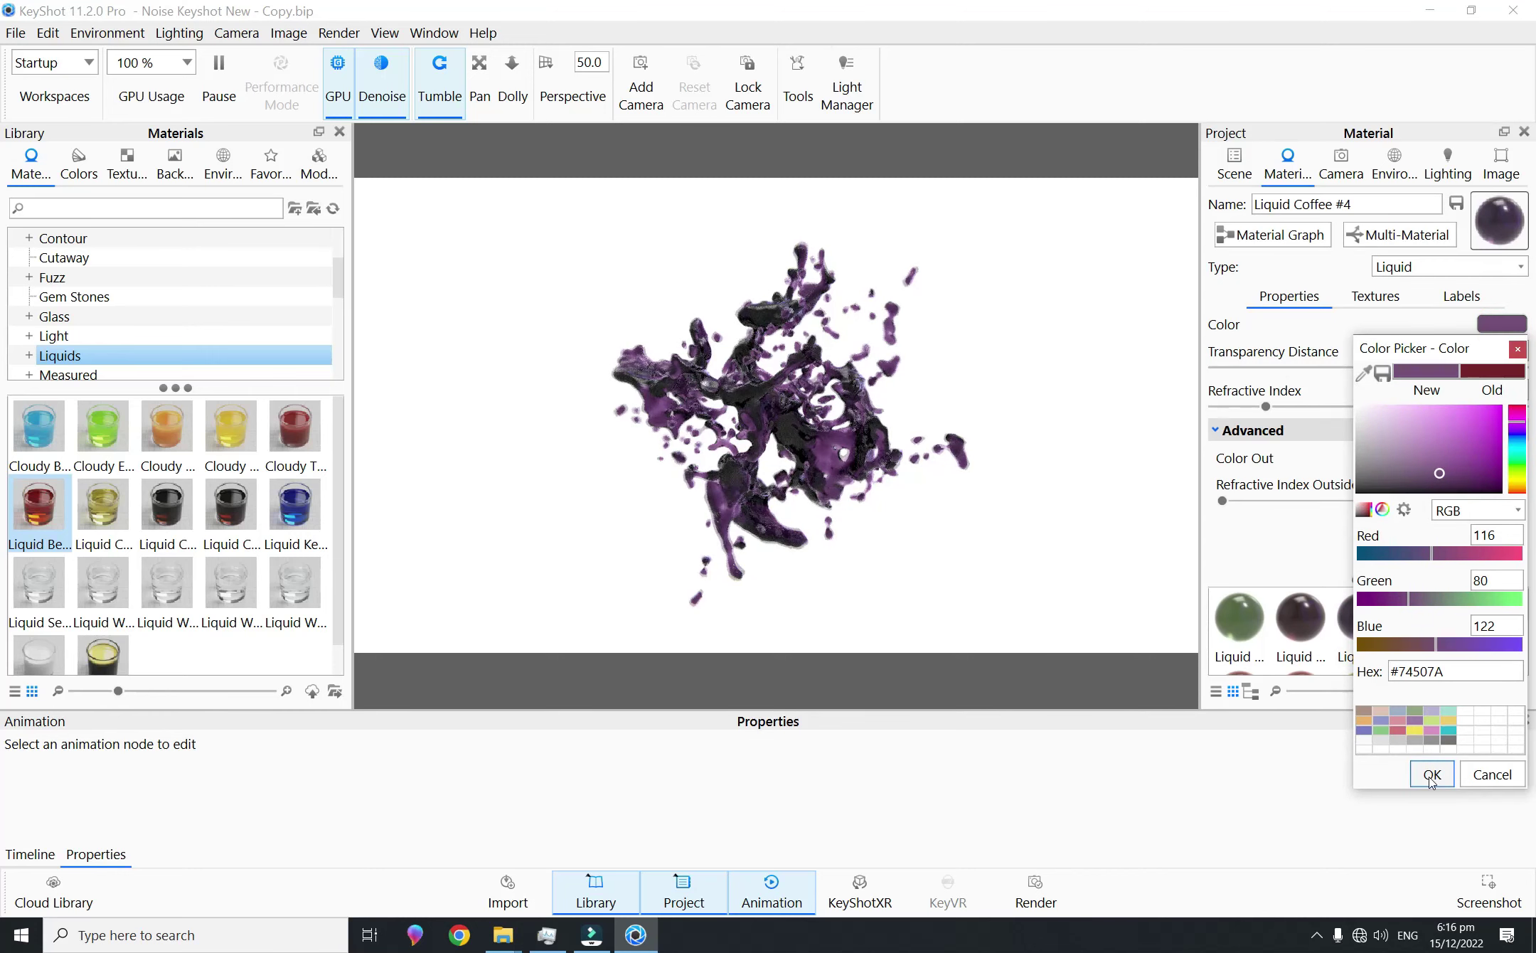
pyautogui.click(1486, 554)
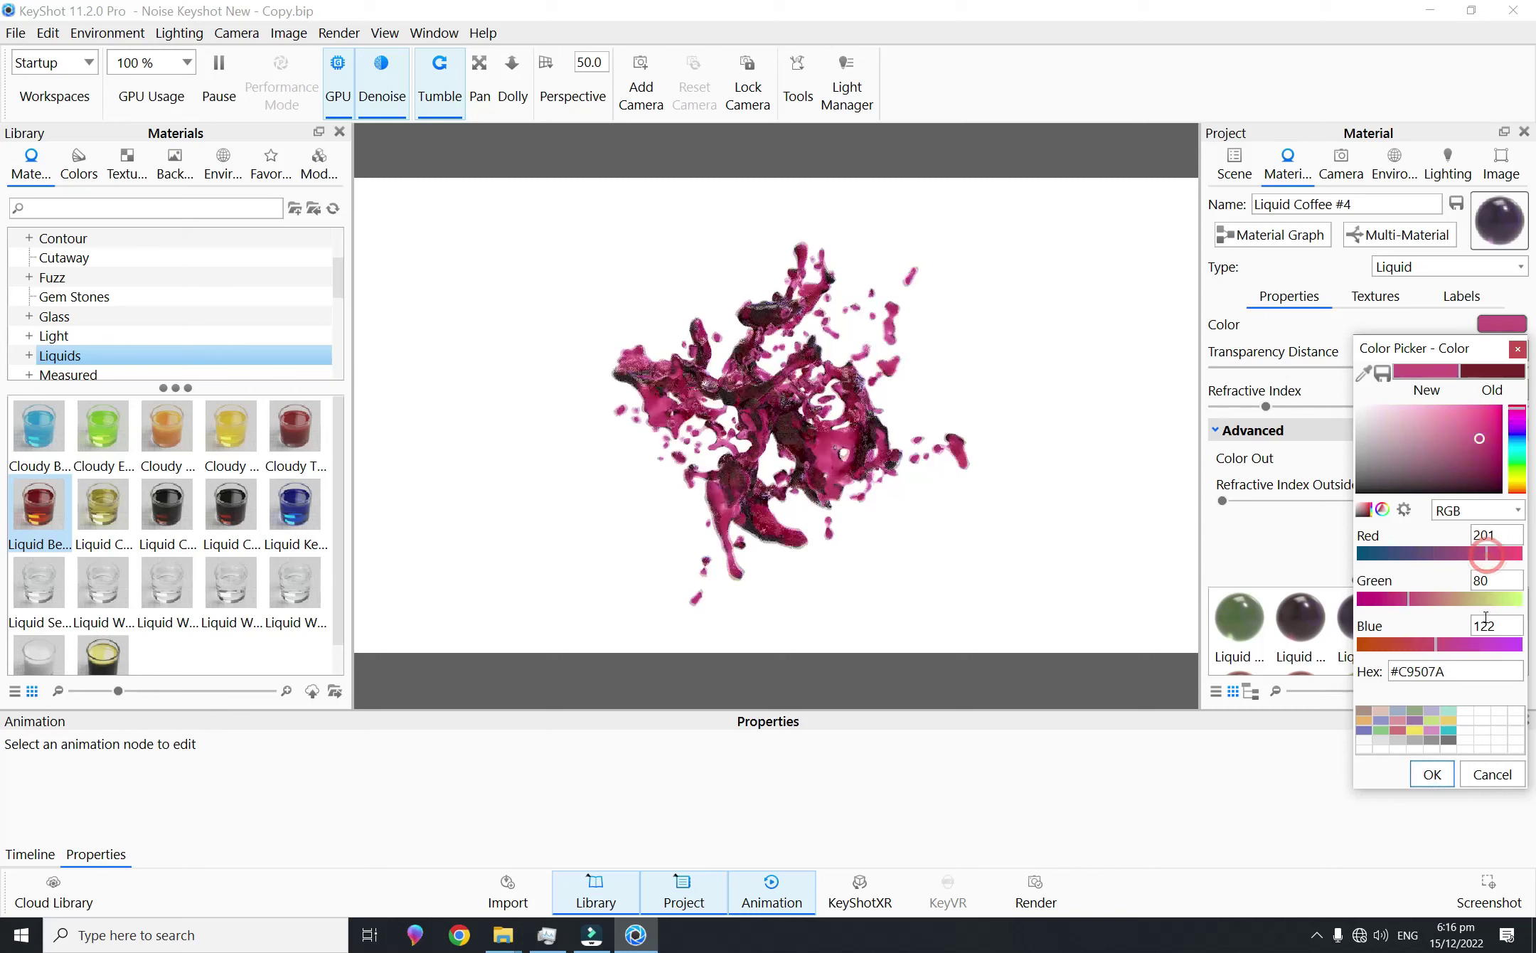
pyautogui.click(1504, 600)
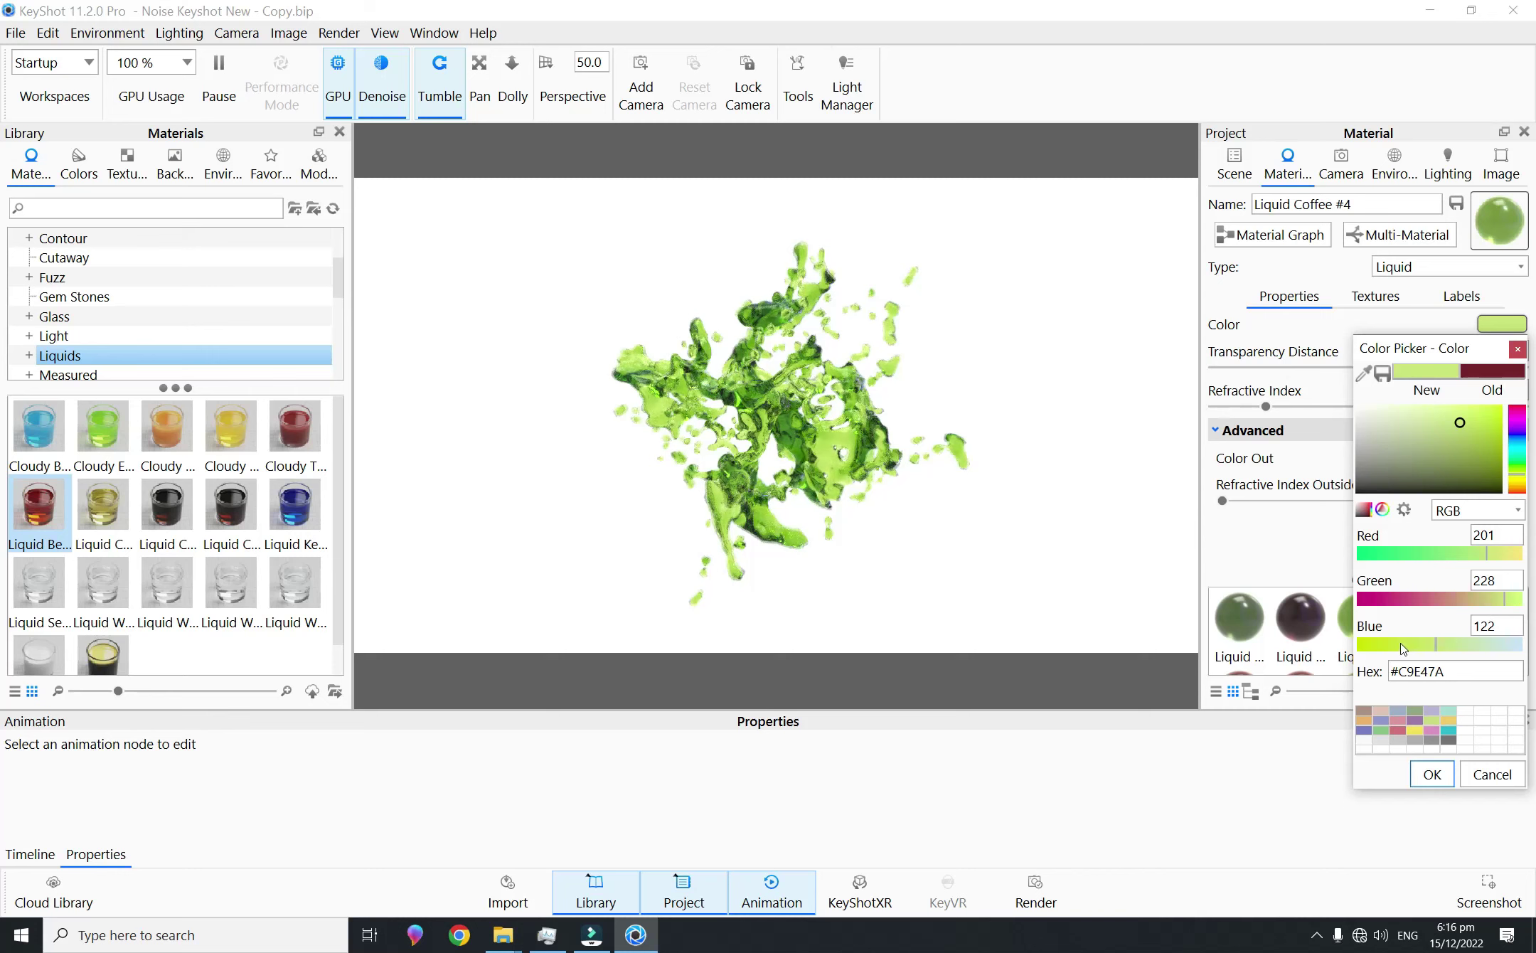
# Step: Recolour Look 4's liquid from the yellow swatch, toning it to a greyish beige with red 199, green 183 and blue 173 (#C7B7AD)
pyautogui.click(1414, 732)
pyautogui.click(1431, 774)
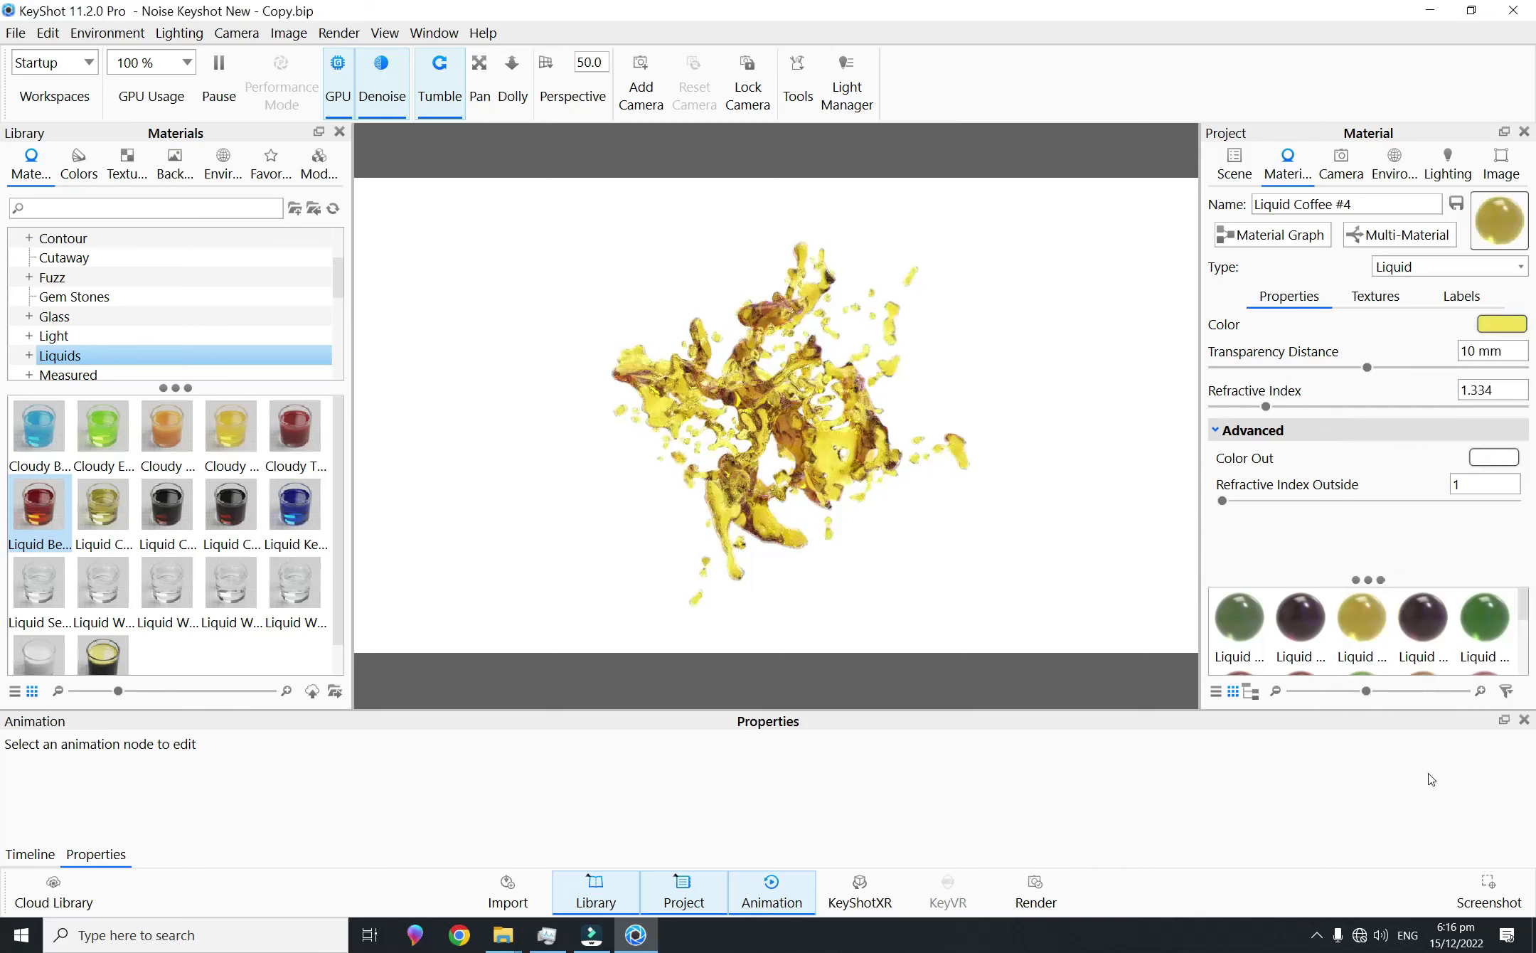
pyautogui.click(1501, 324)
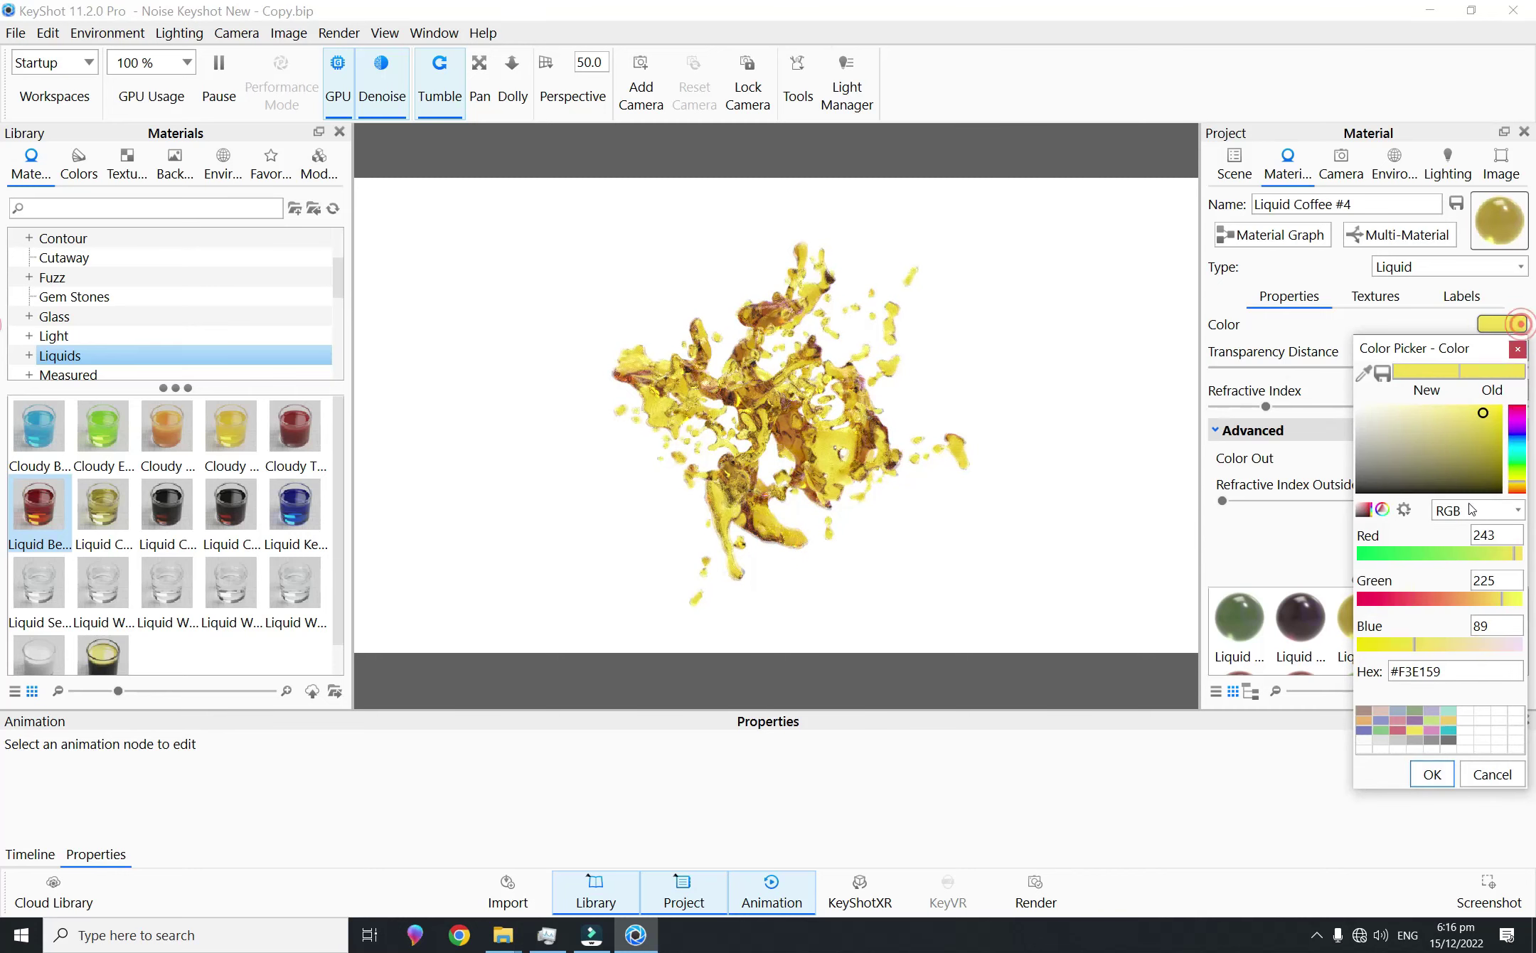
pyautogui.click(1482, 464)
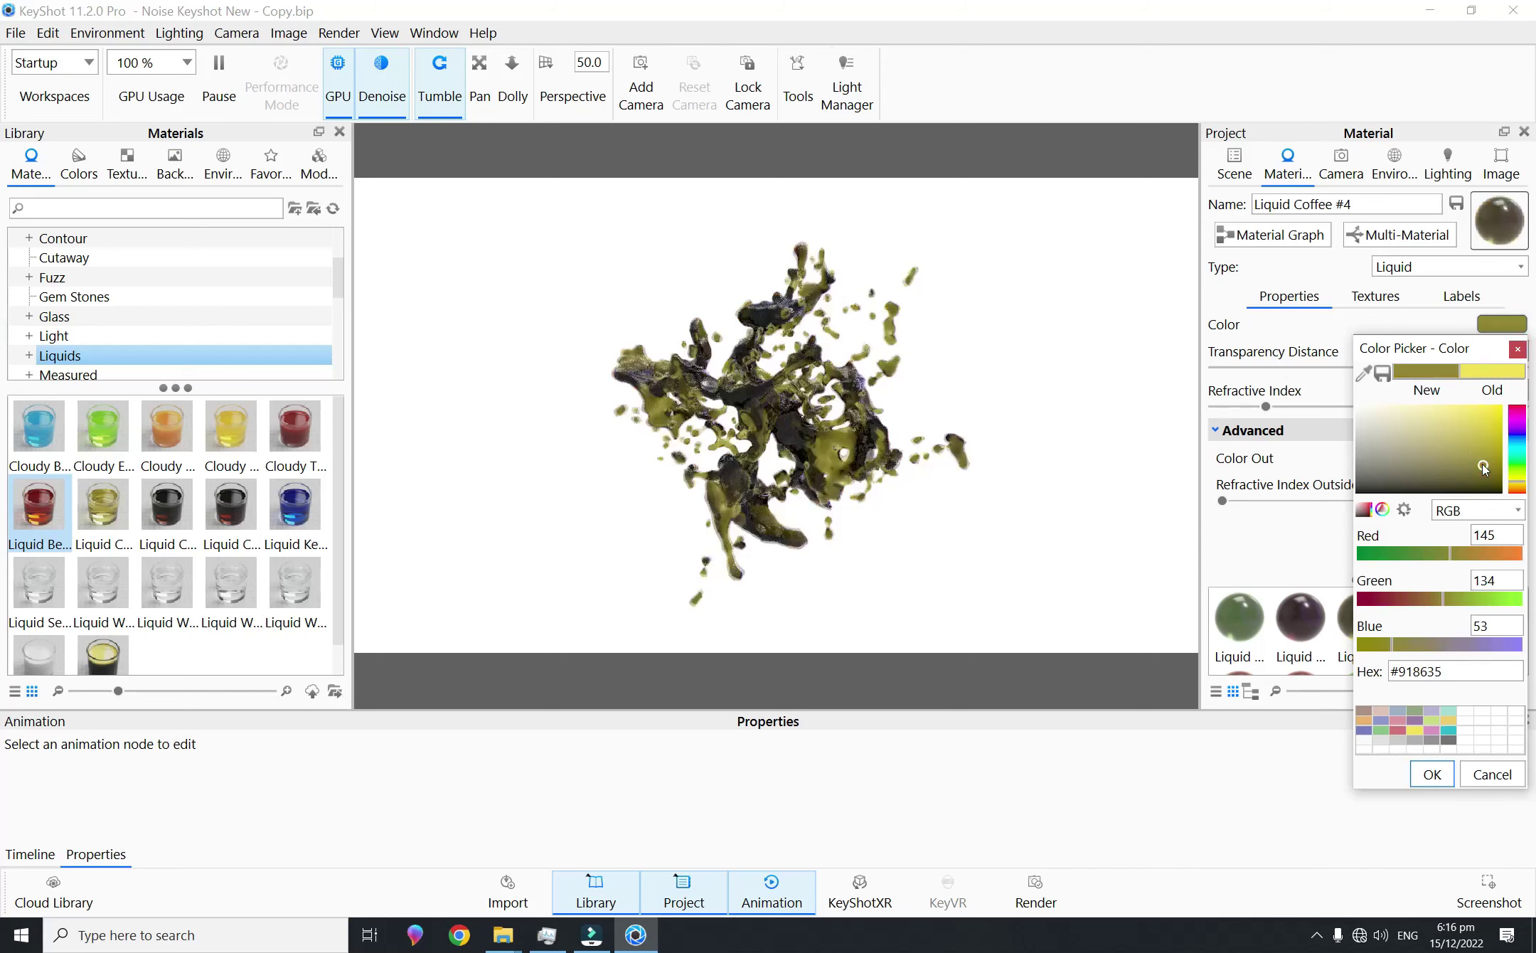
pyautogui.click(1485, 440)
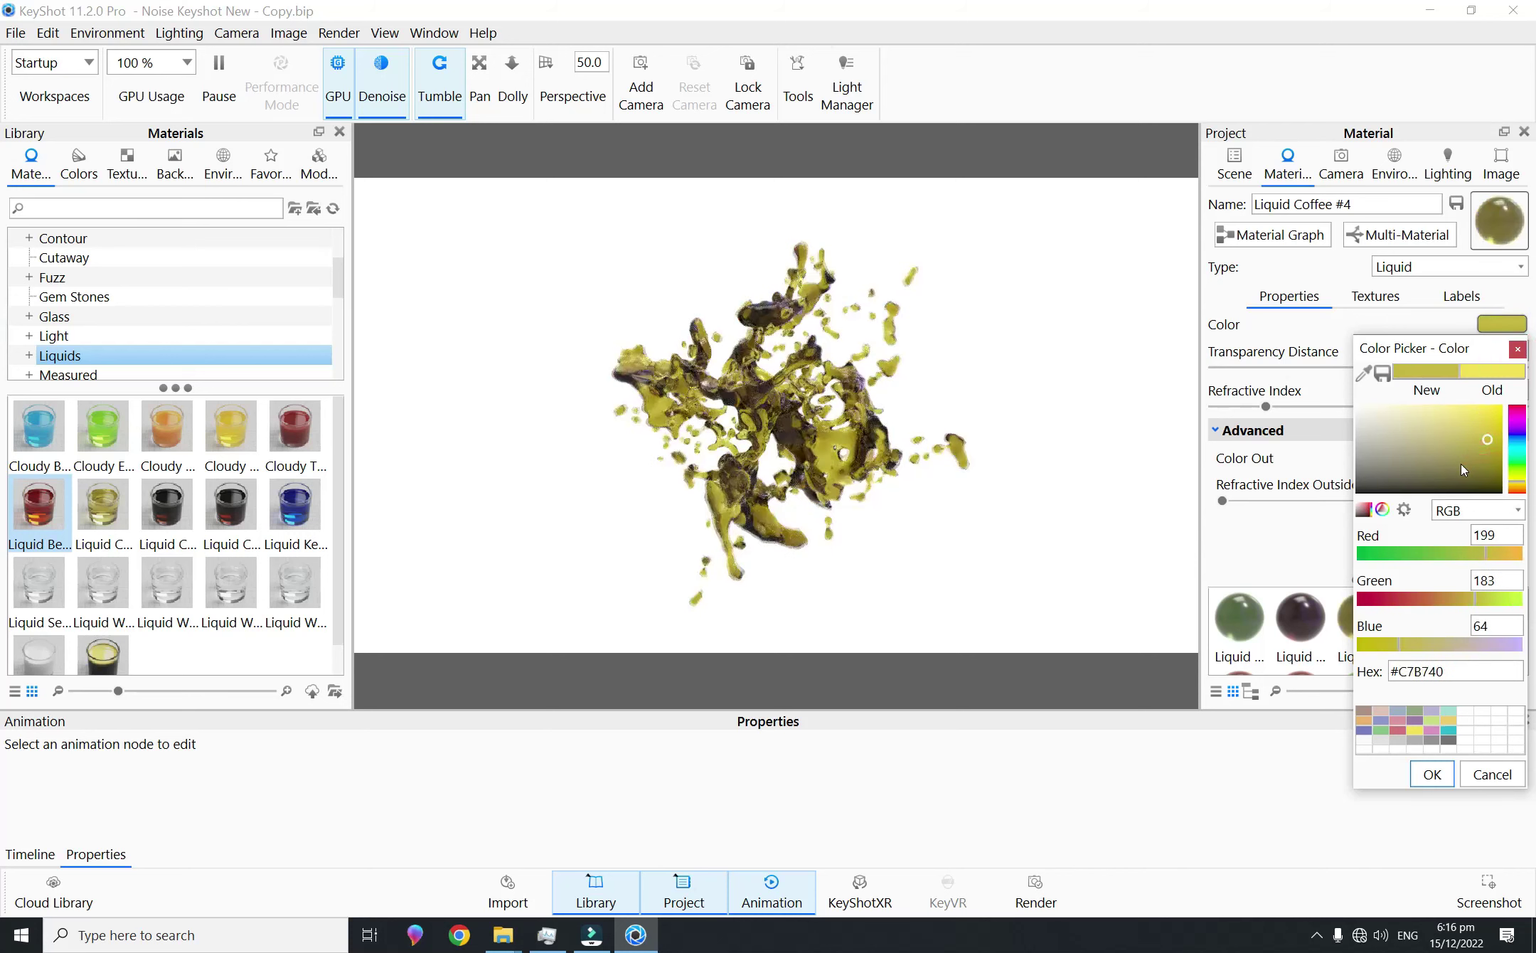
pyautogui.click(1470, 651)
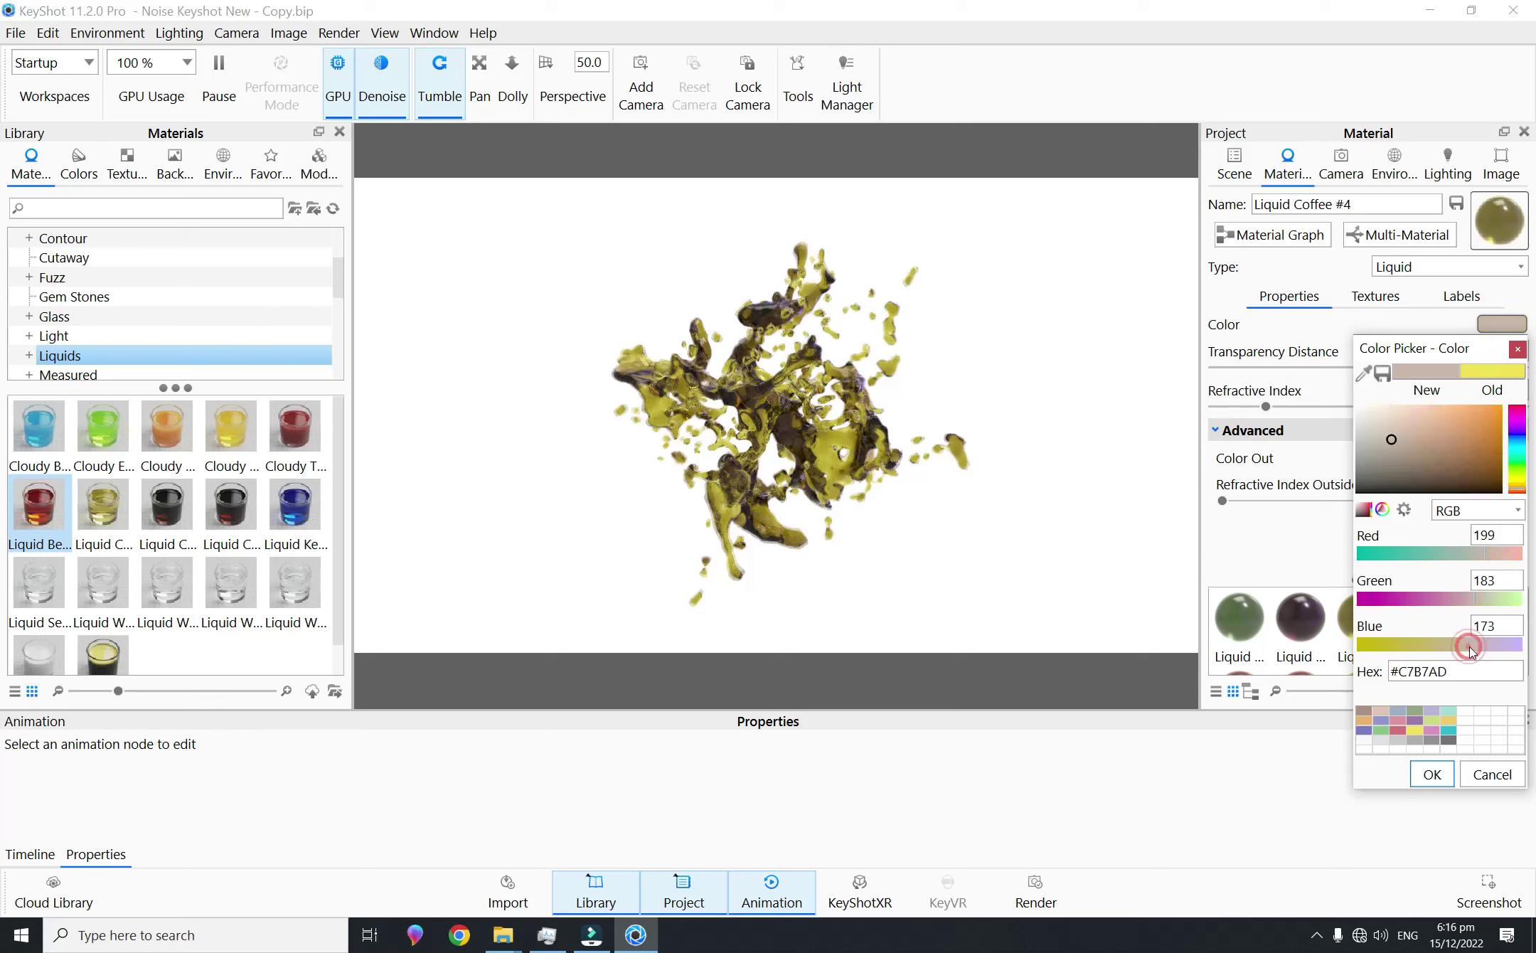
pyautogui.click(1432, 775)
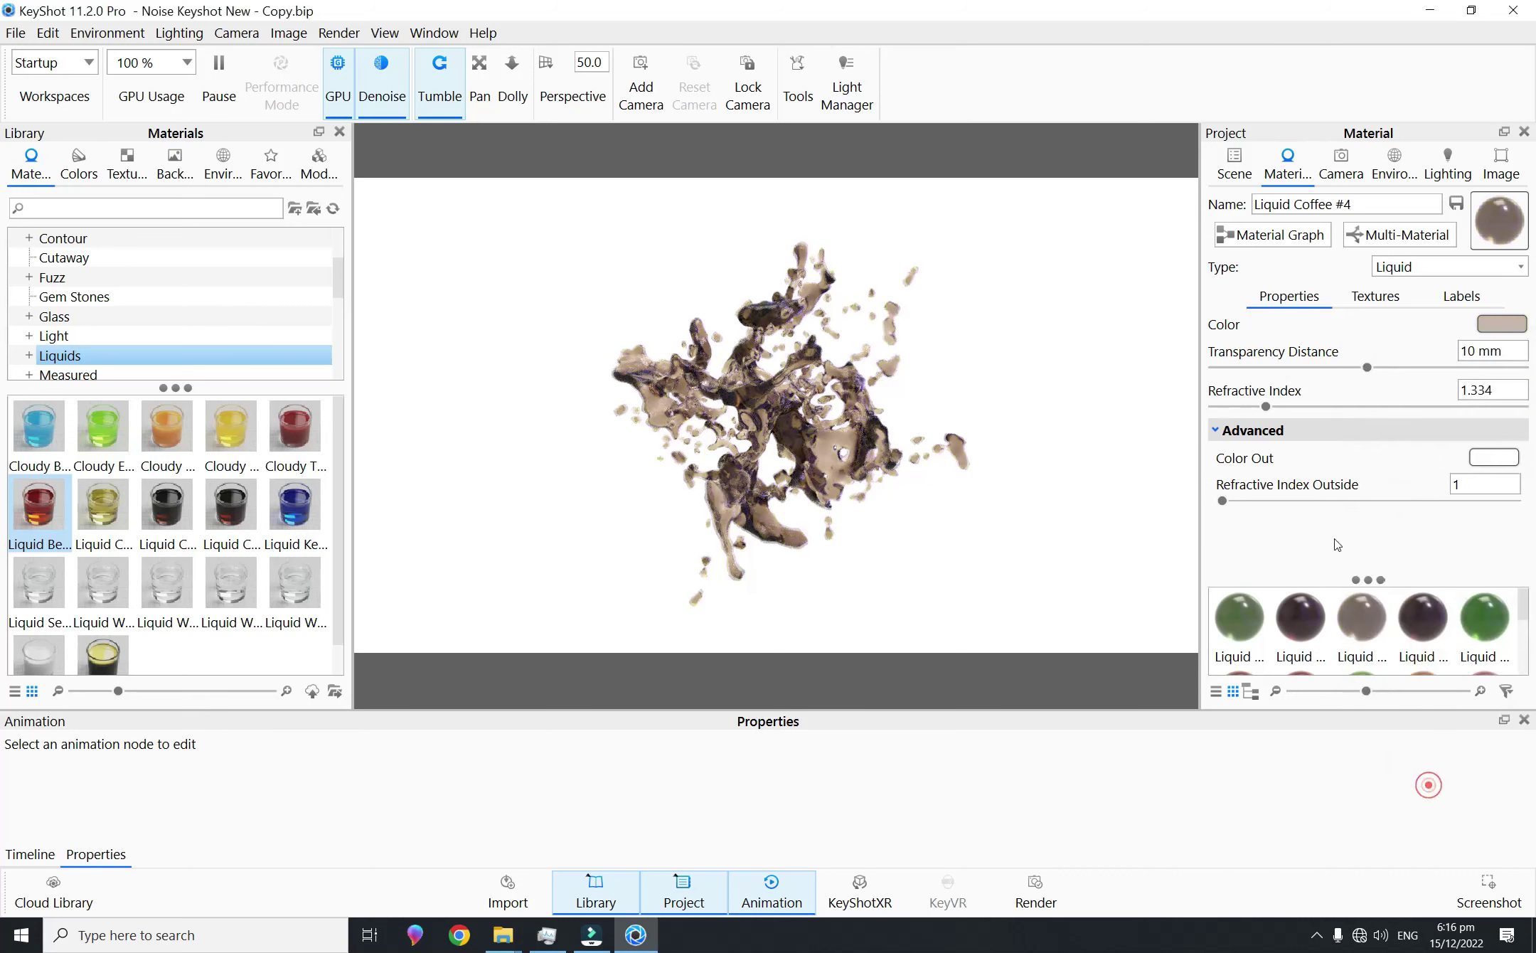
# Step: Re-render Look 4's model set thumbnail with the beige liquid
pyautogui.click(1233, 169)
pyautogui.click(1276, 349)
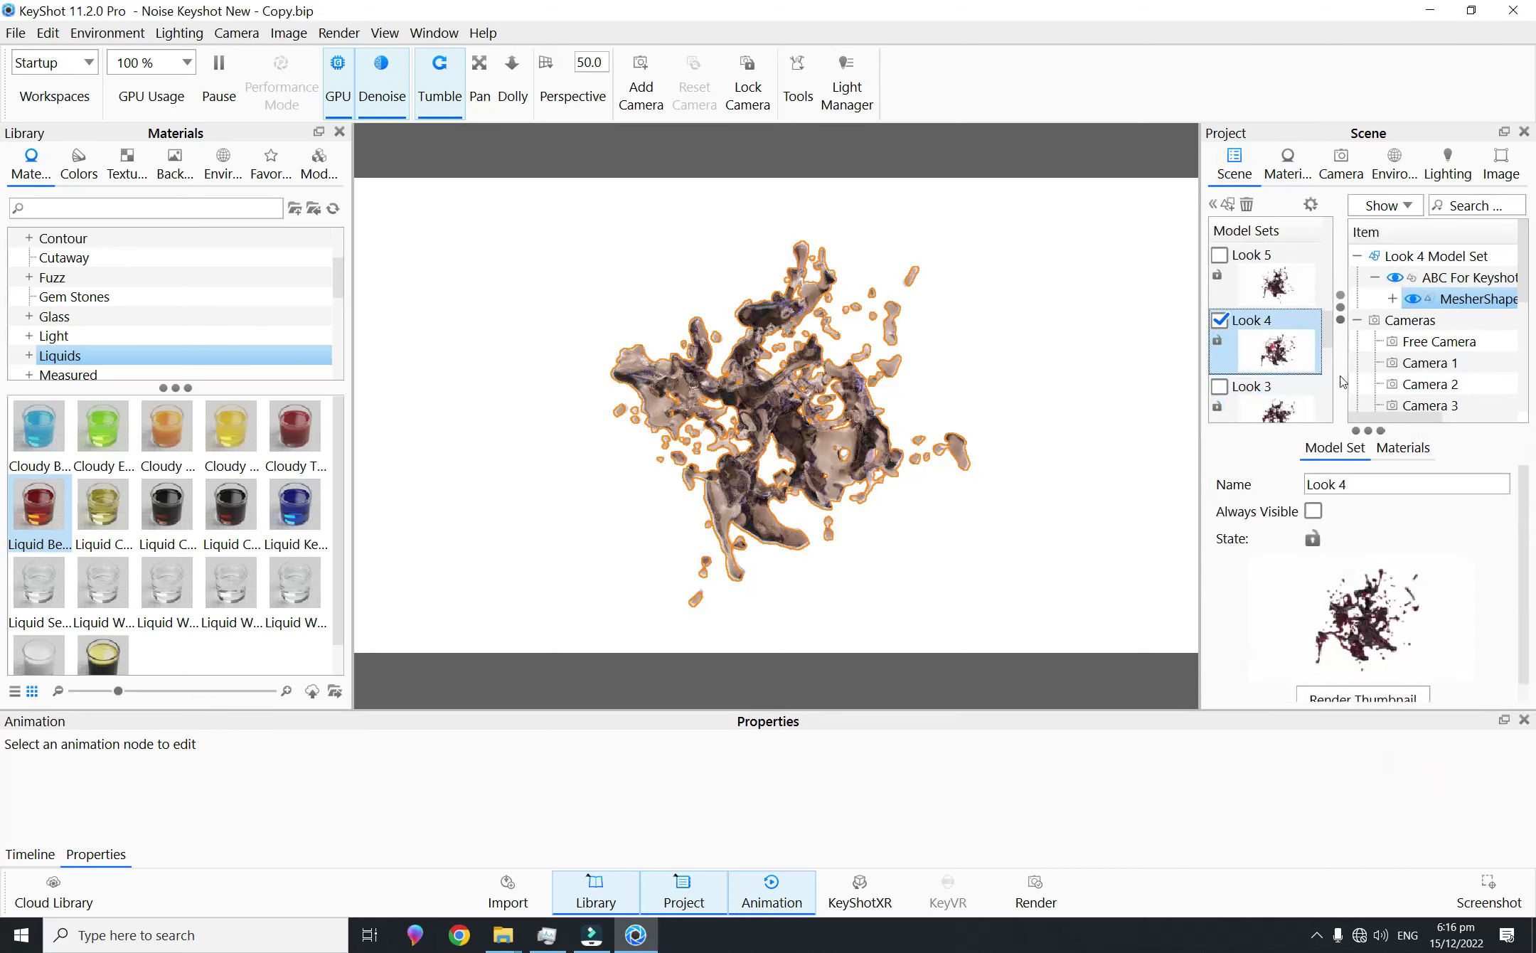
pyautogui.click(1395, 693)
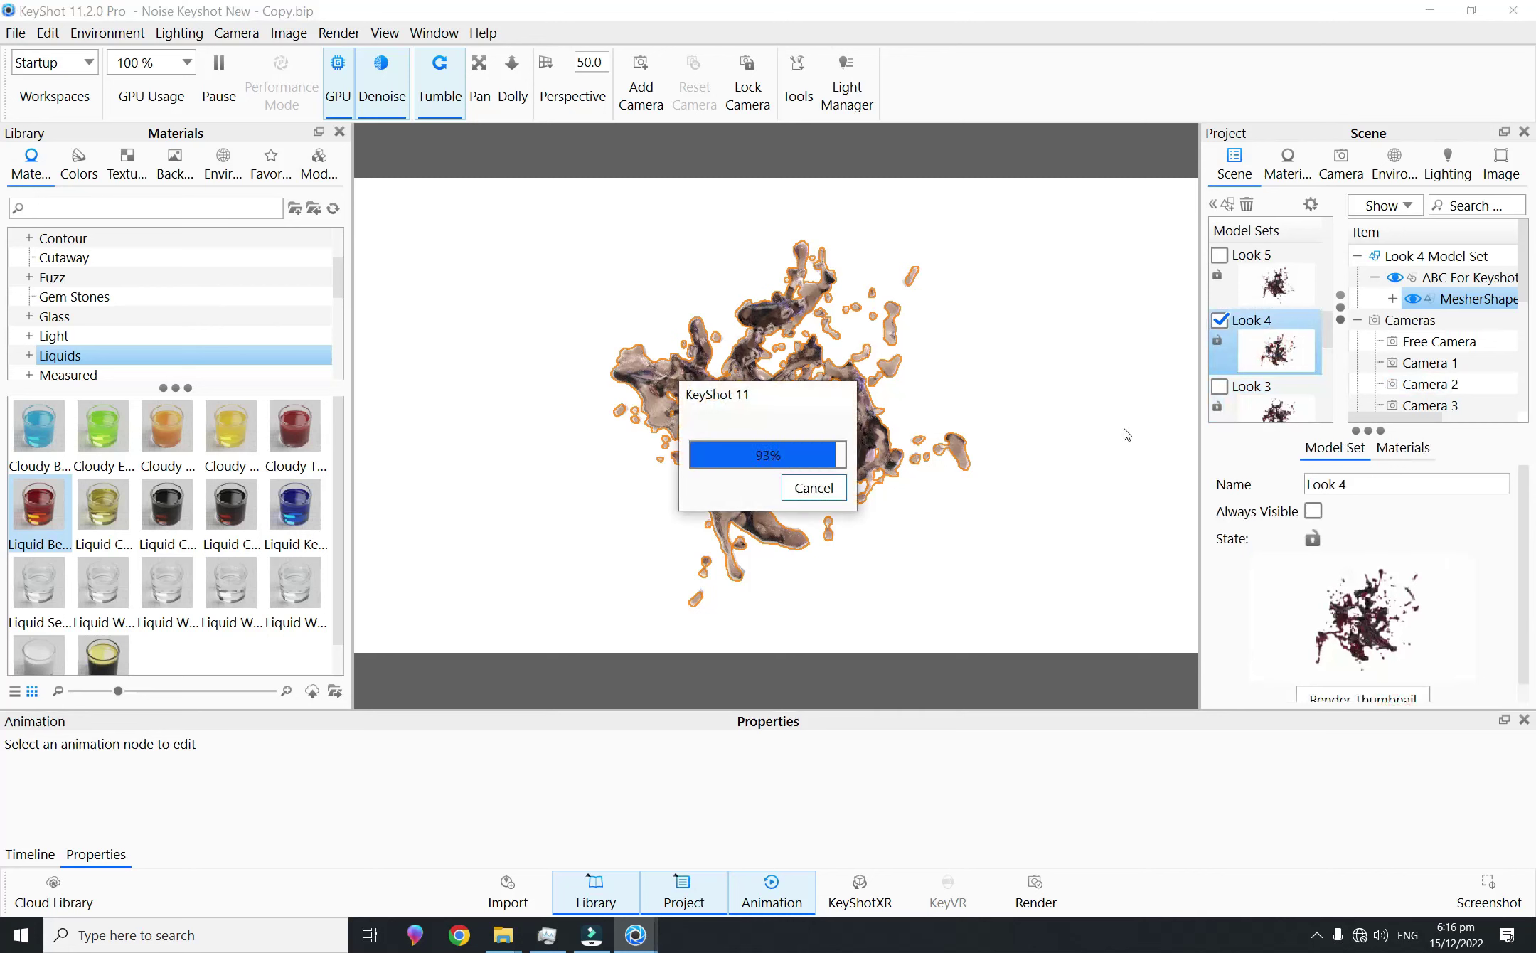
# Step: Activate Look 5 and shift its liquid colour's hue to a dark purple (#432474)
pyautogui.click(1268, 291)
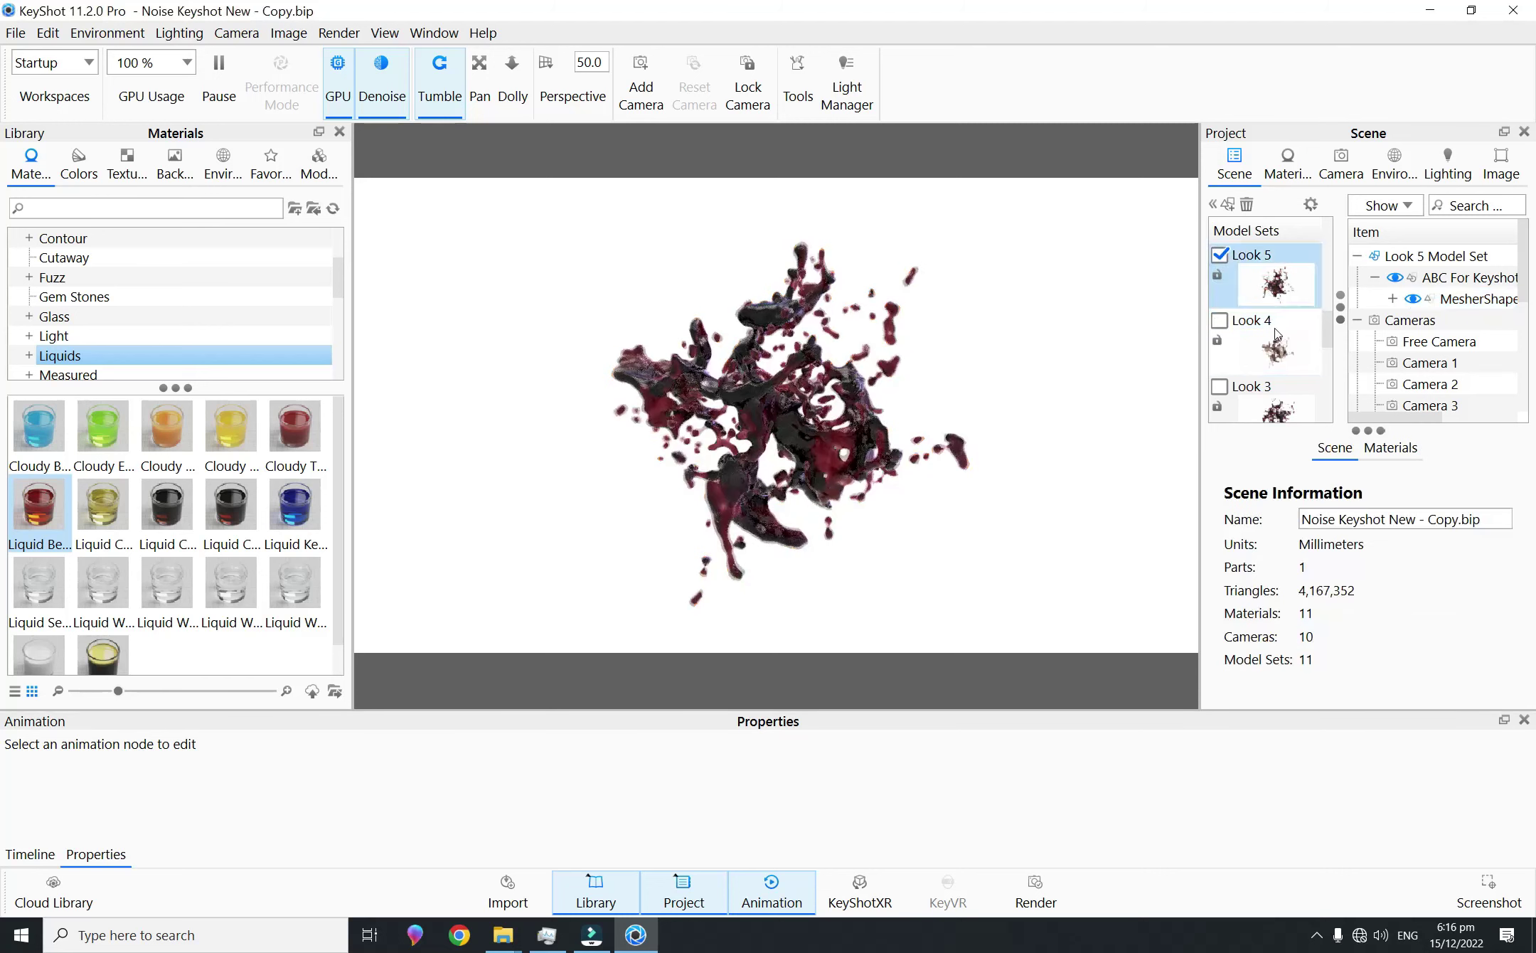
pyautogui.doubleClick(795, 423)
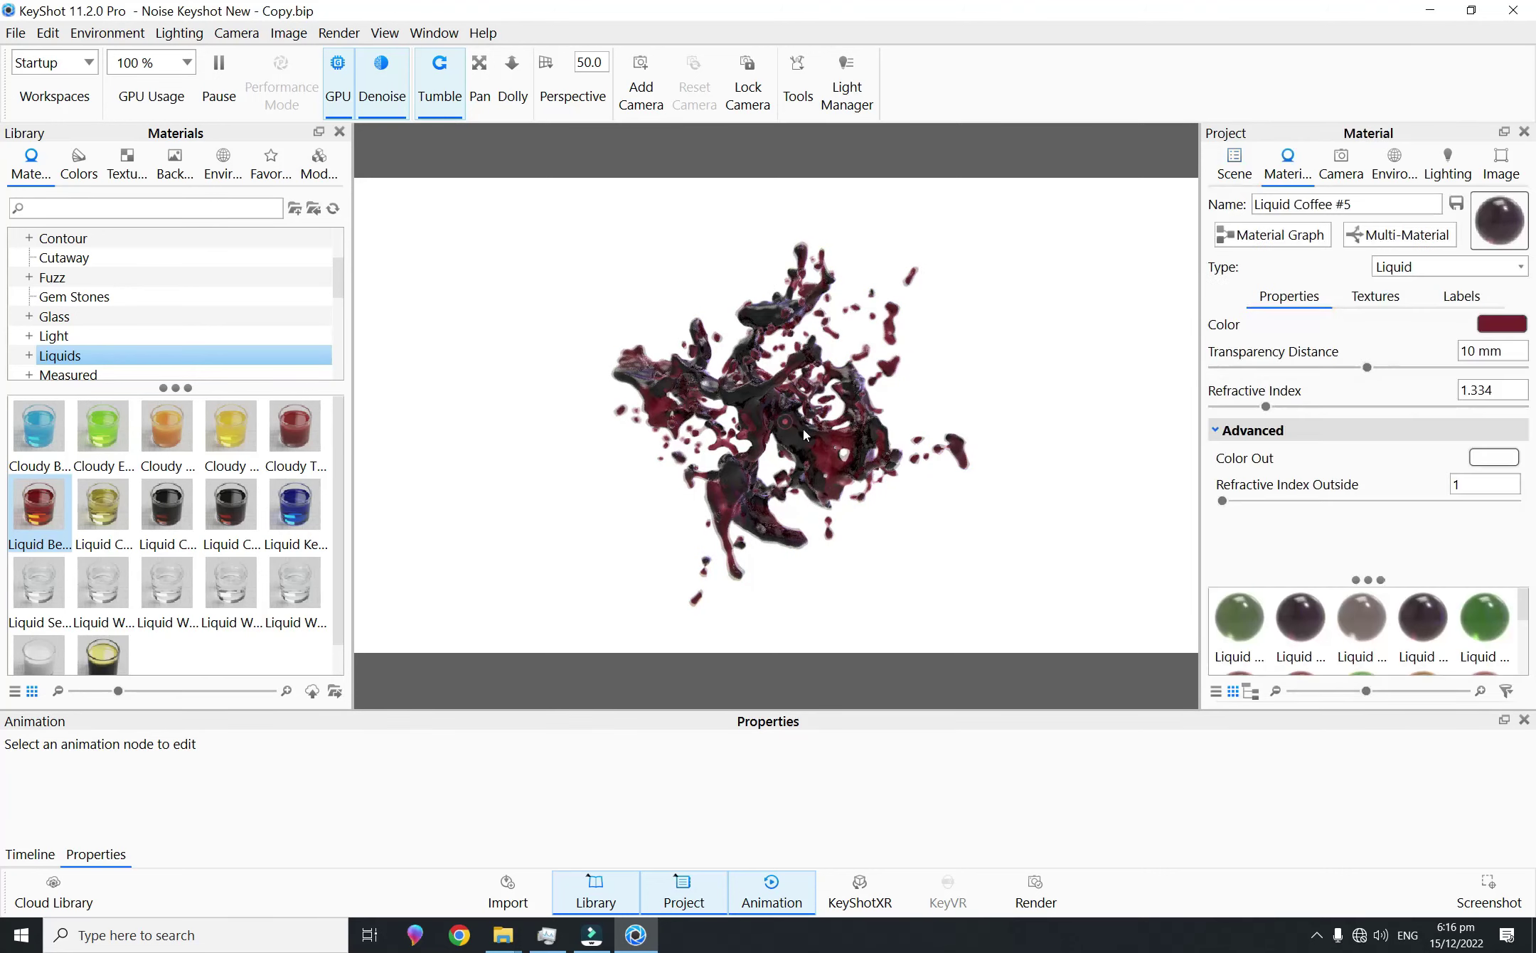
pyautogui.click(1488, 327)
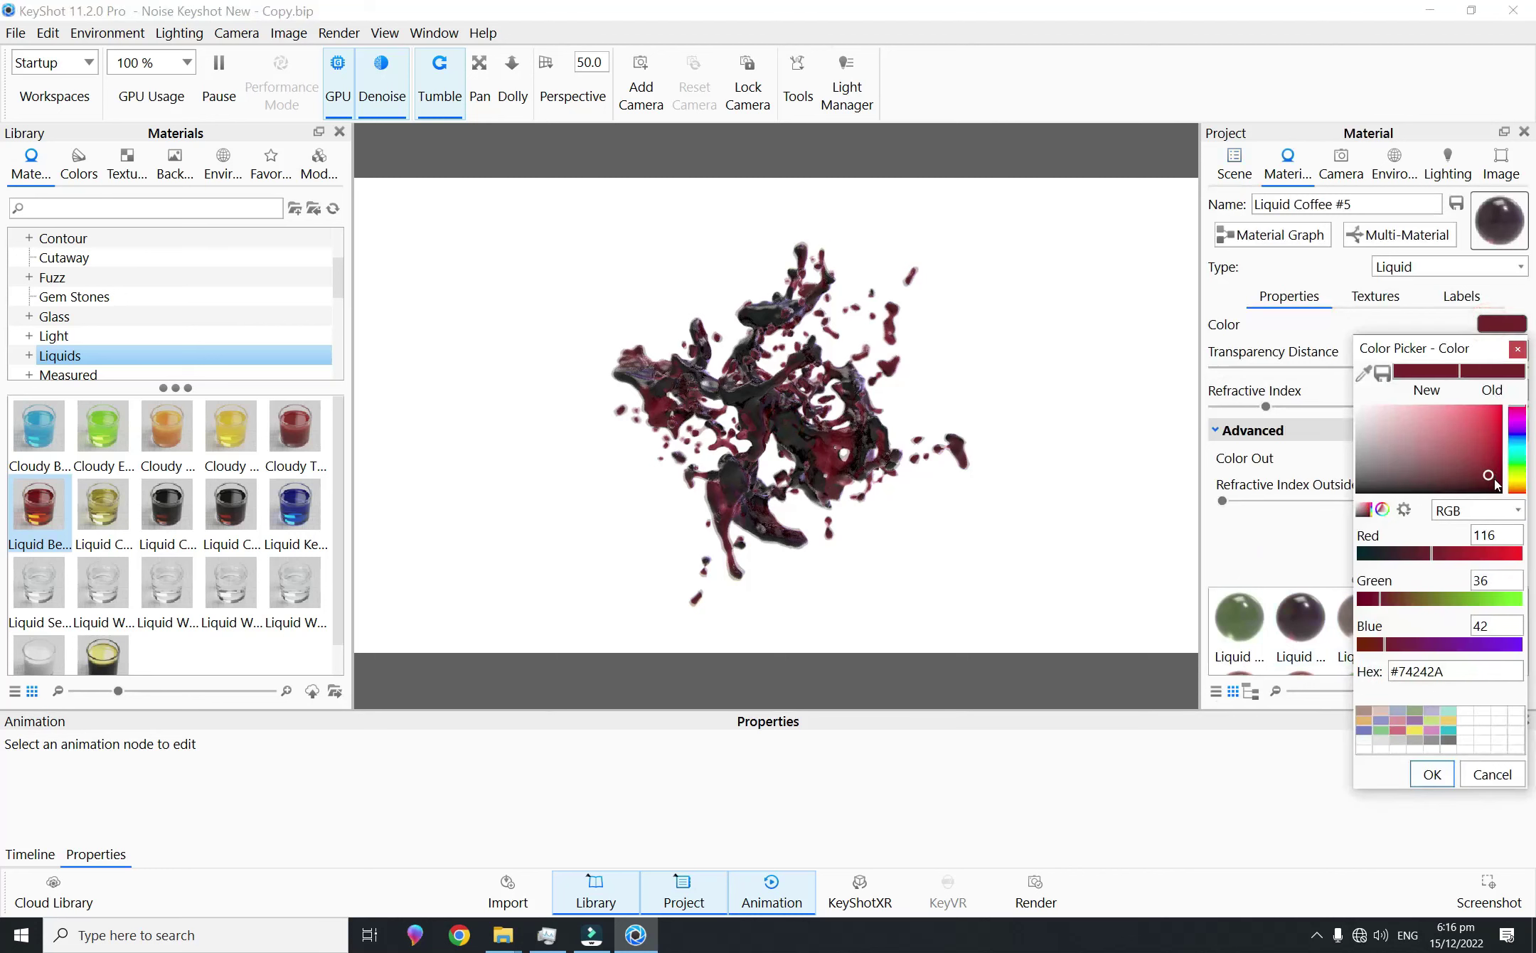
pyautogui.click(1517, 484)
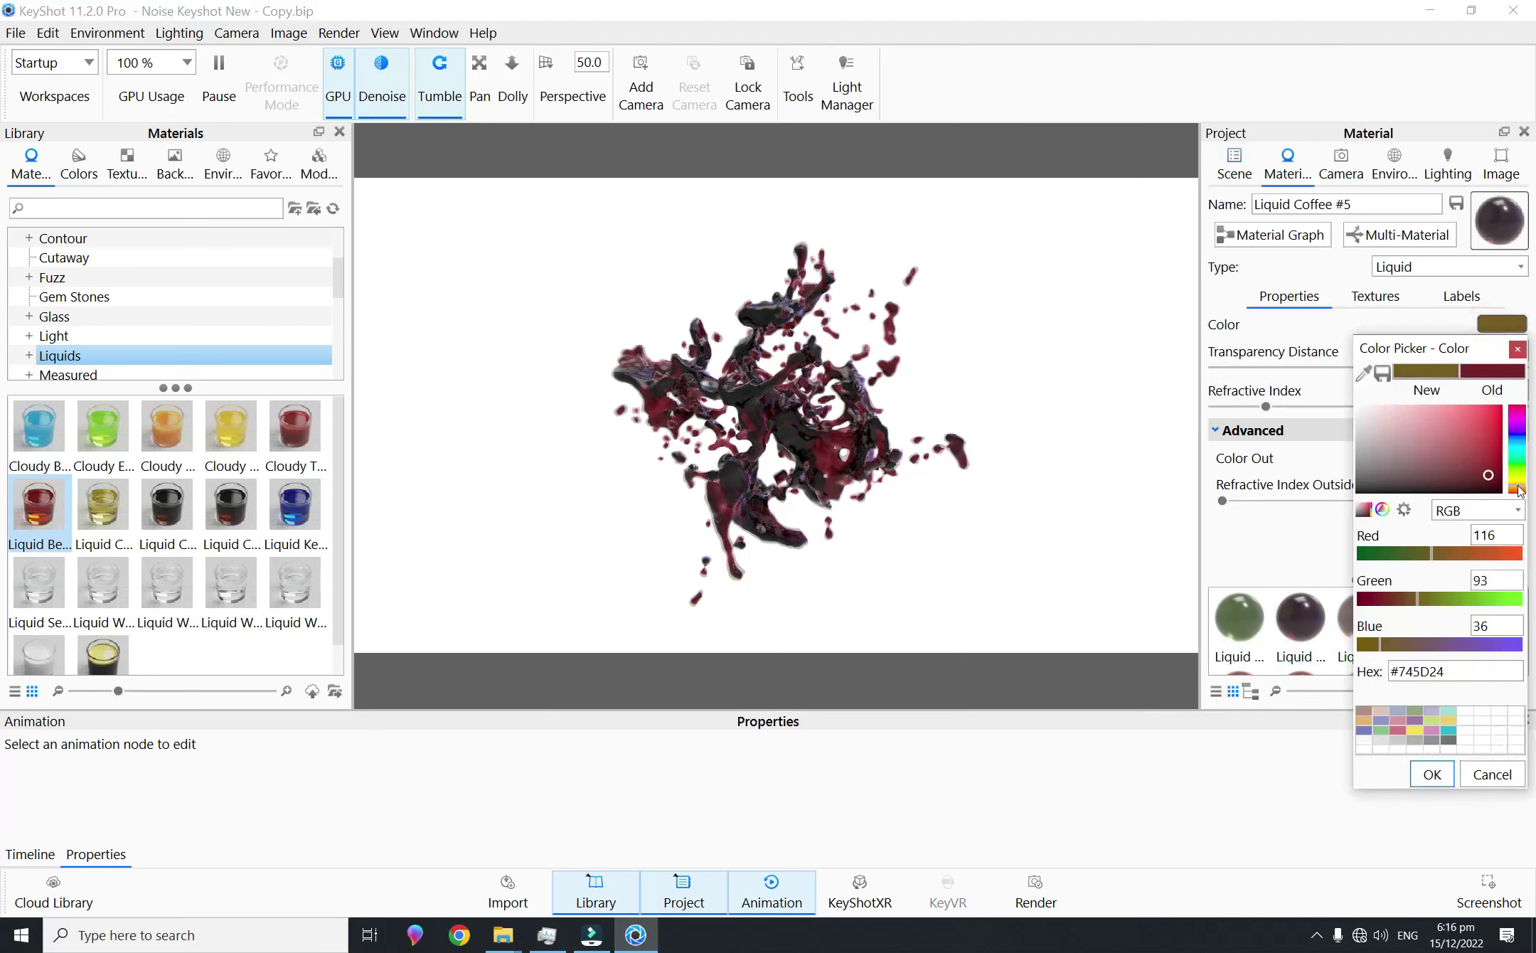
pyautogui.click(1518, 428)
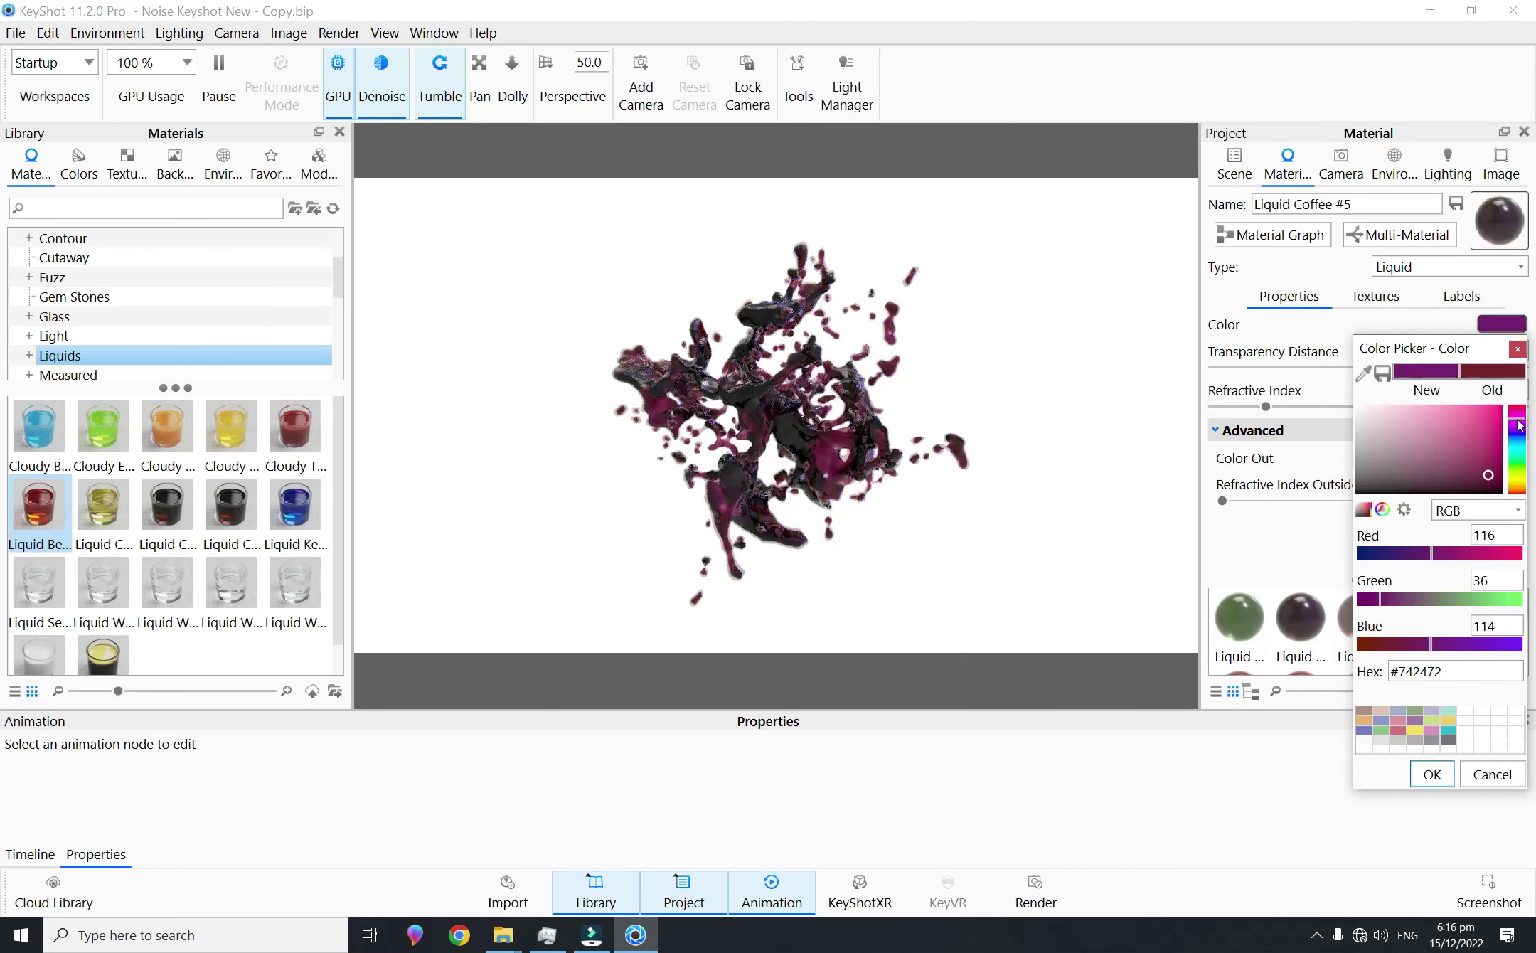
pyautogui.click(1518, 441)
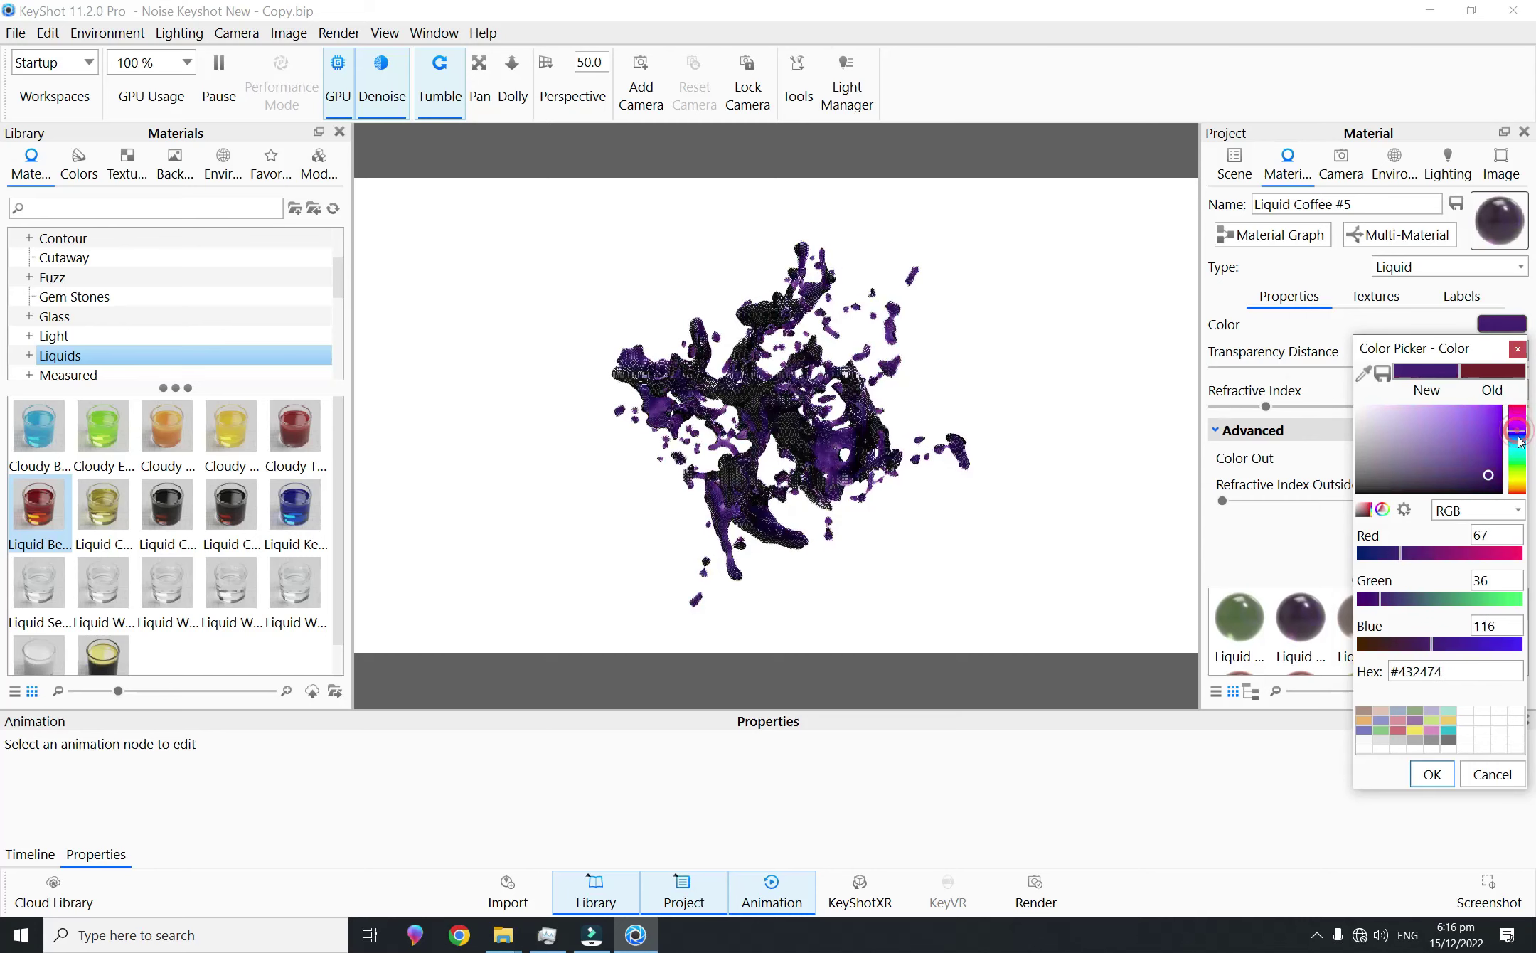
# Step: Try teal and olive-green hues for Look 5's liquid, and accept a dark teal green (#247467)
pyautogui.moveTo(1520, 443); pyautogui.dragTo(1521, 452)
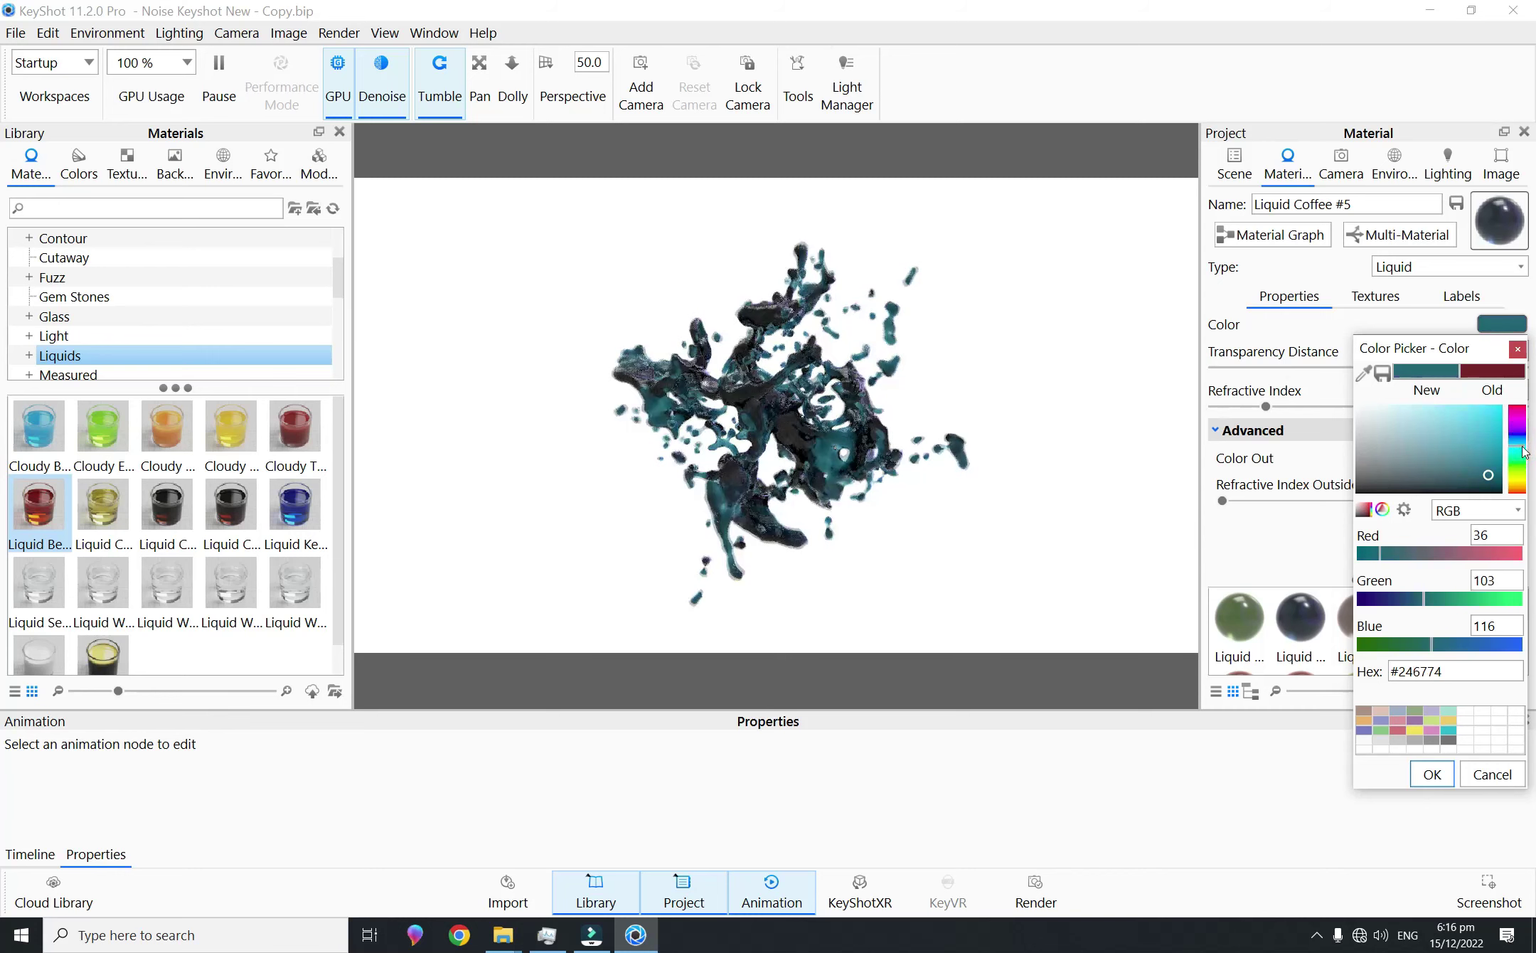
pyautogui.moveTo(1523, 464); pyautogui.dragTo(1520, 472)
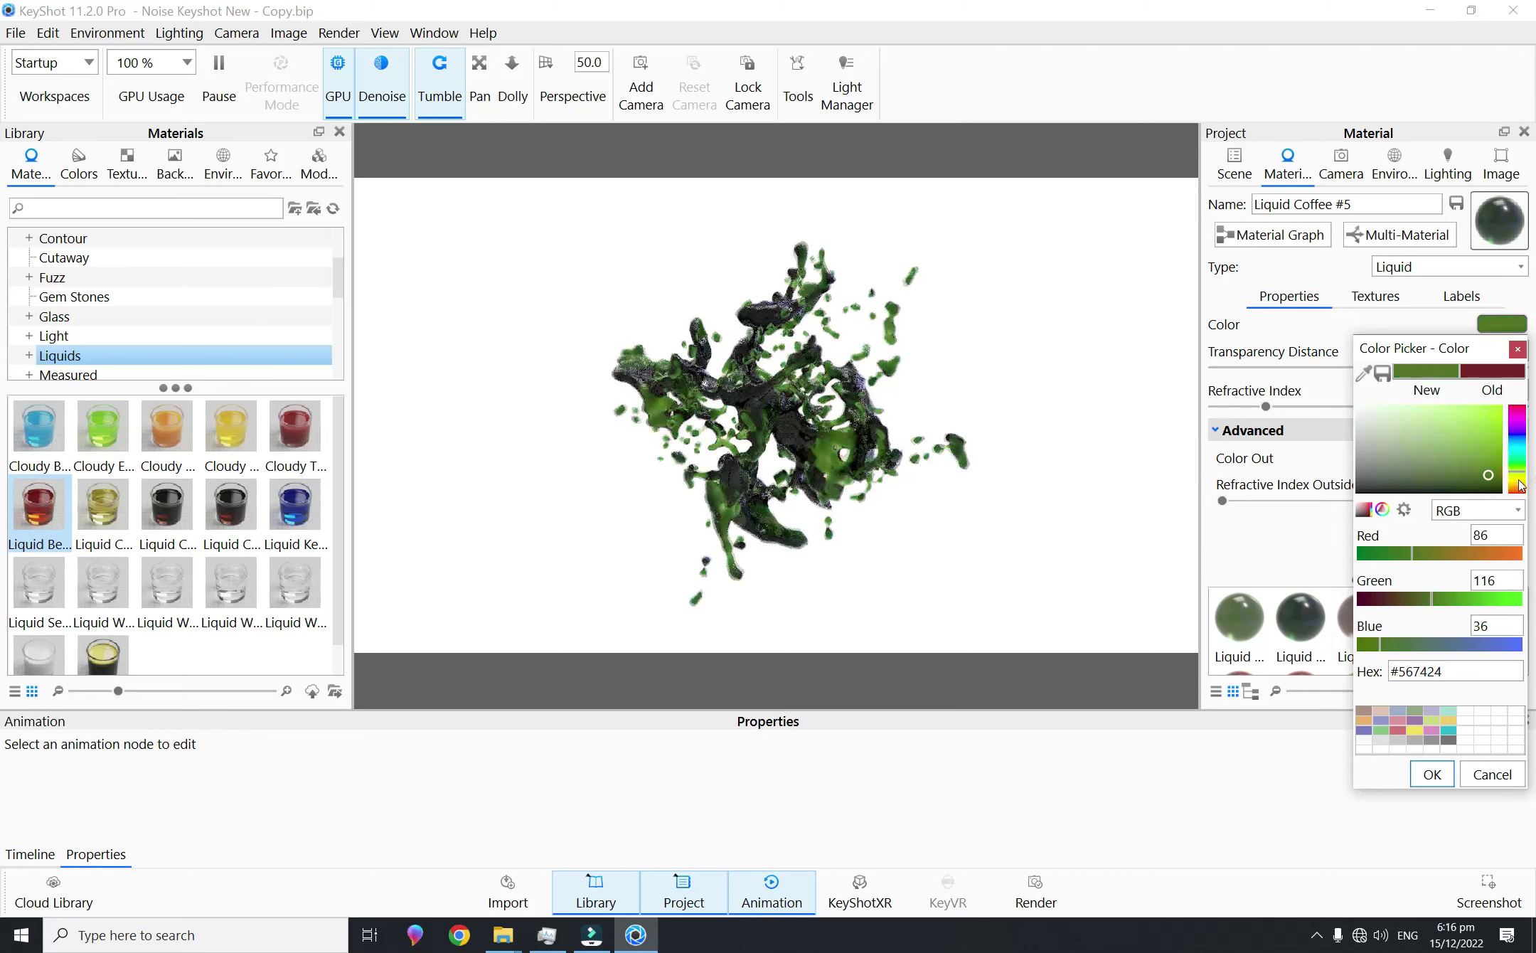
pyautogui.moveTo(1520, 478); pyautogui.dragTo(1520, 455)
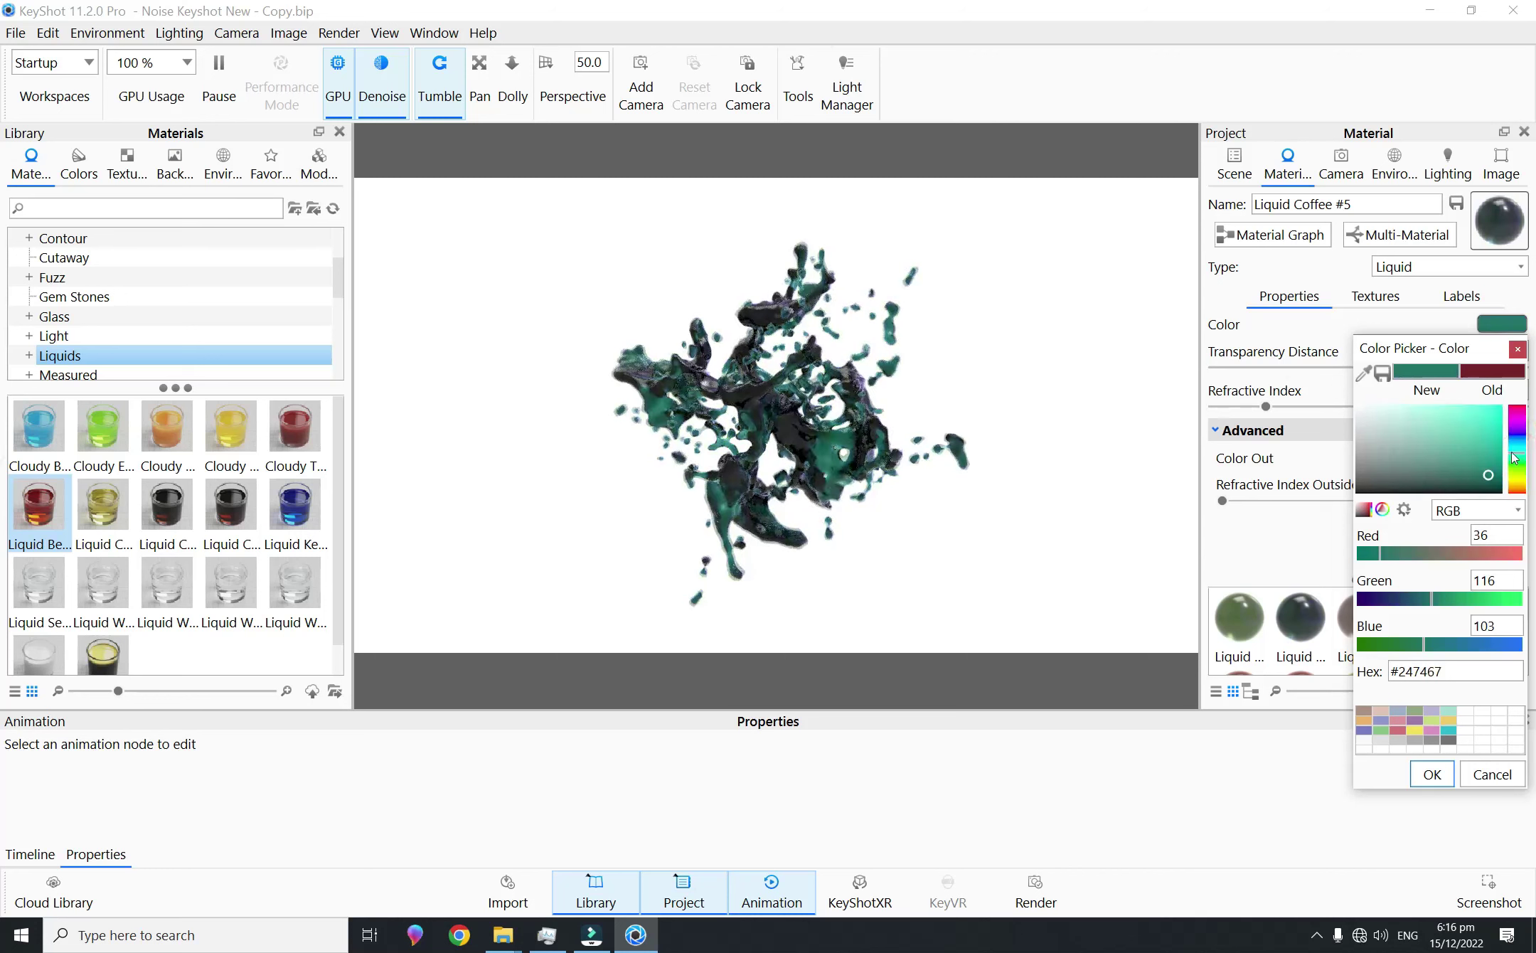
pyautogui.click(1431, 773)
# Step: Re-render Look 5's model set thumbnail with the teal-green liquid
pyautogui.click(1235, 164)
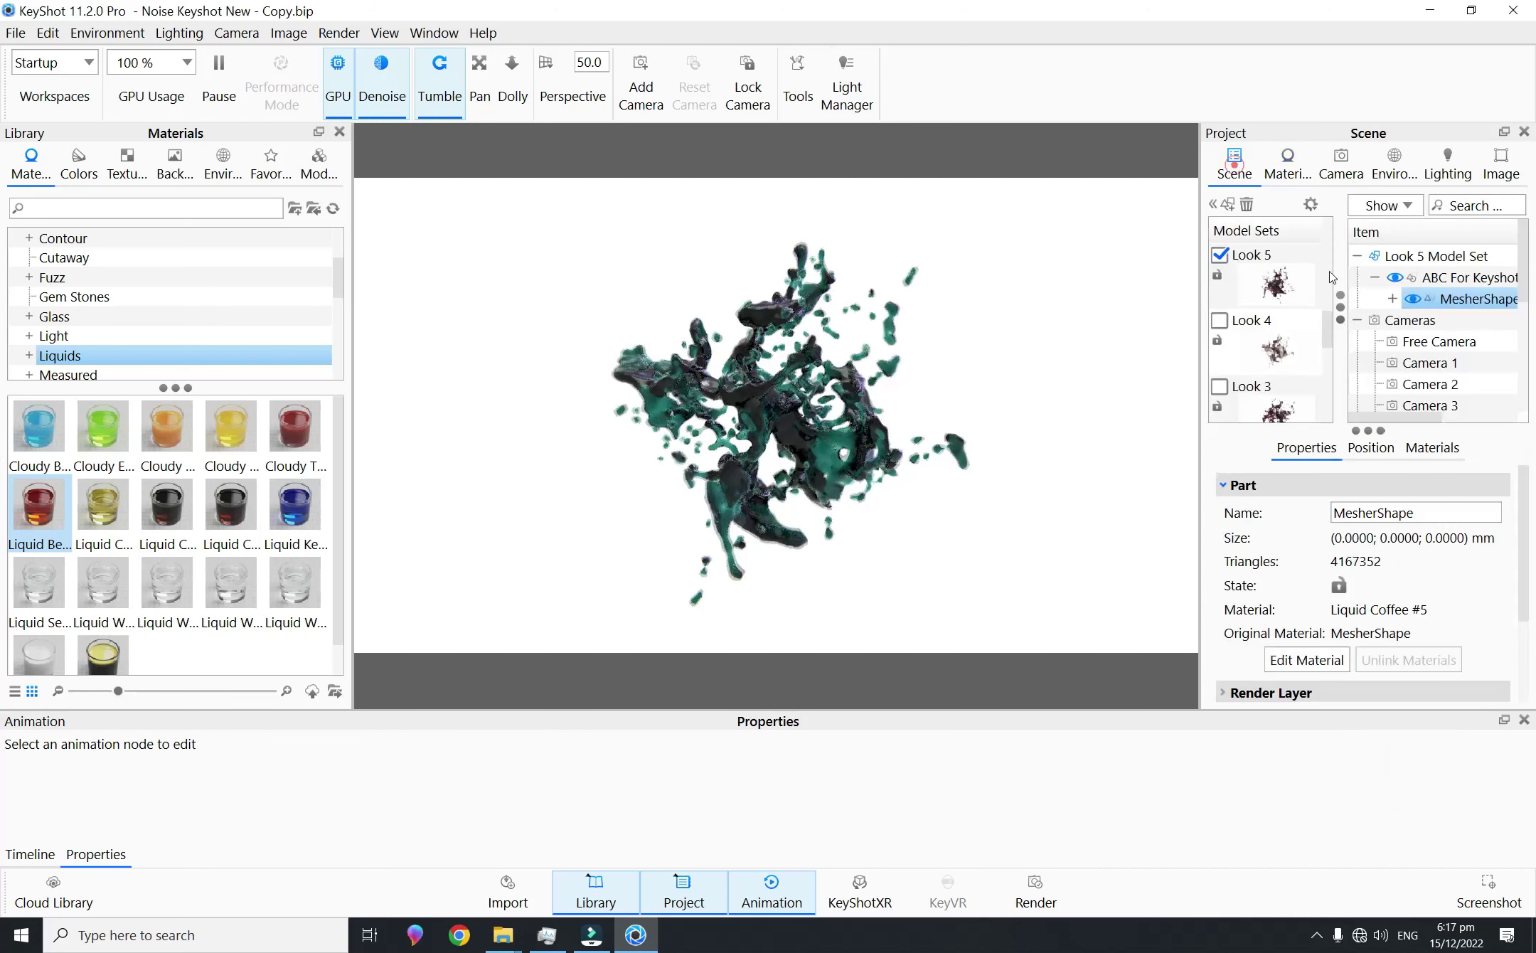
pyautogui.click(1276, 283)
pyautogui.click(1386, 701)
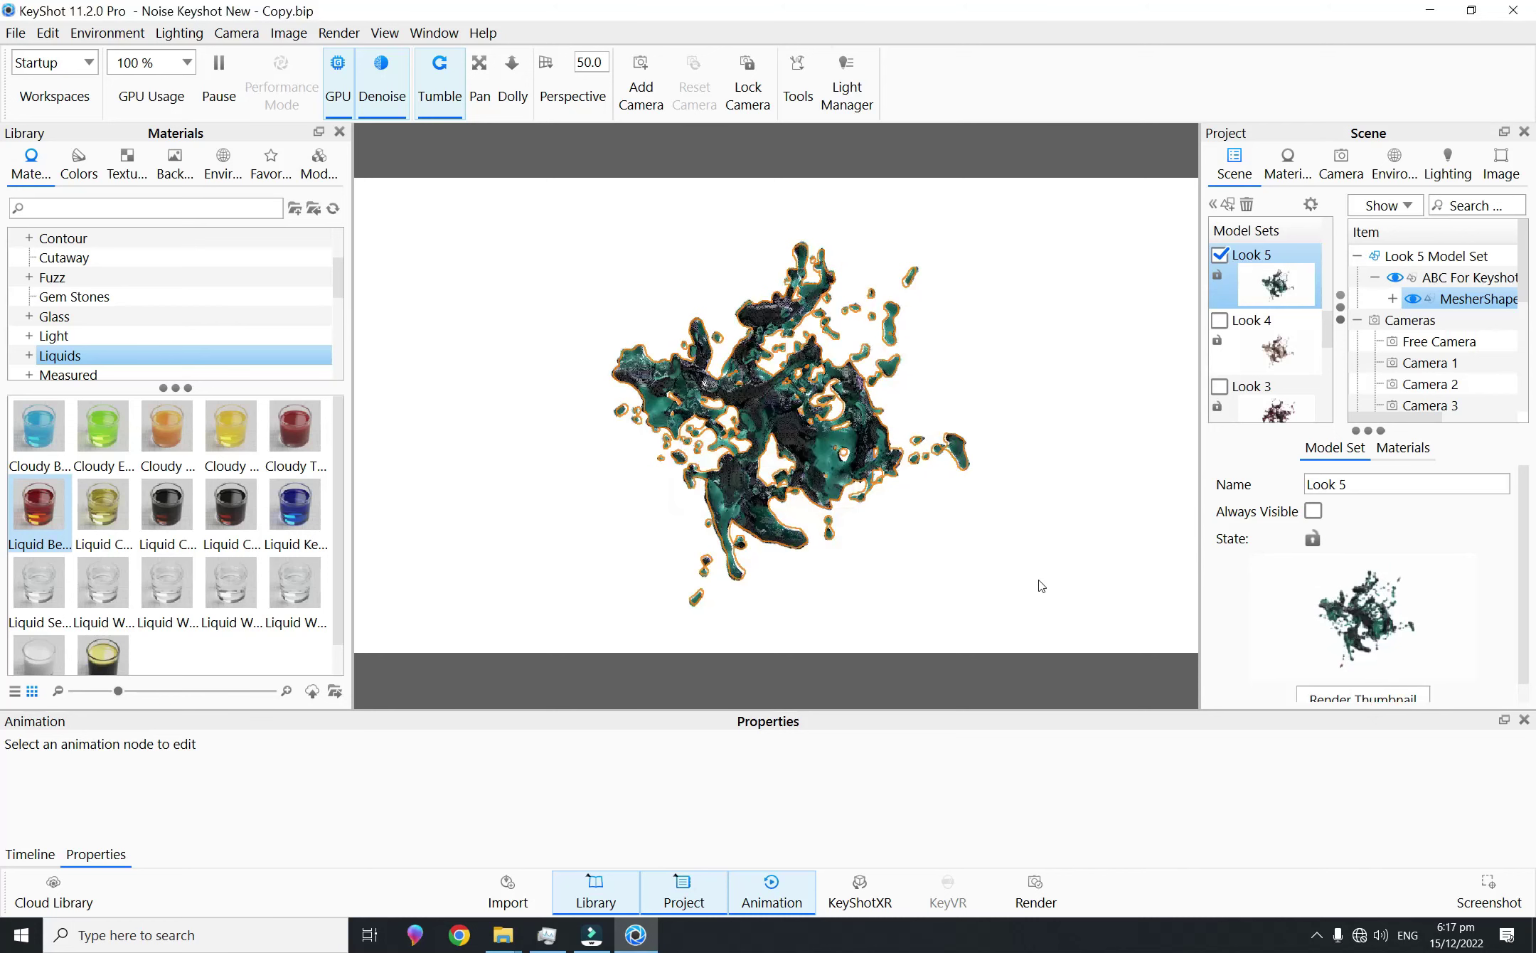
# Step: Save the scene and review the framing of Look 5 through each camera from Camera 1 to Camera 10
pyautogui.hotkey('ctrl', 's')
pyautogui.click(1327, 162)
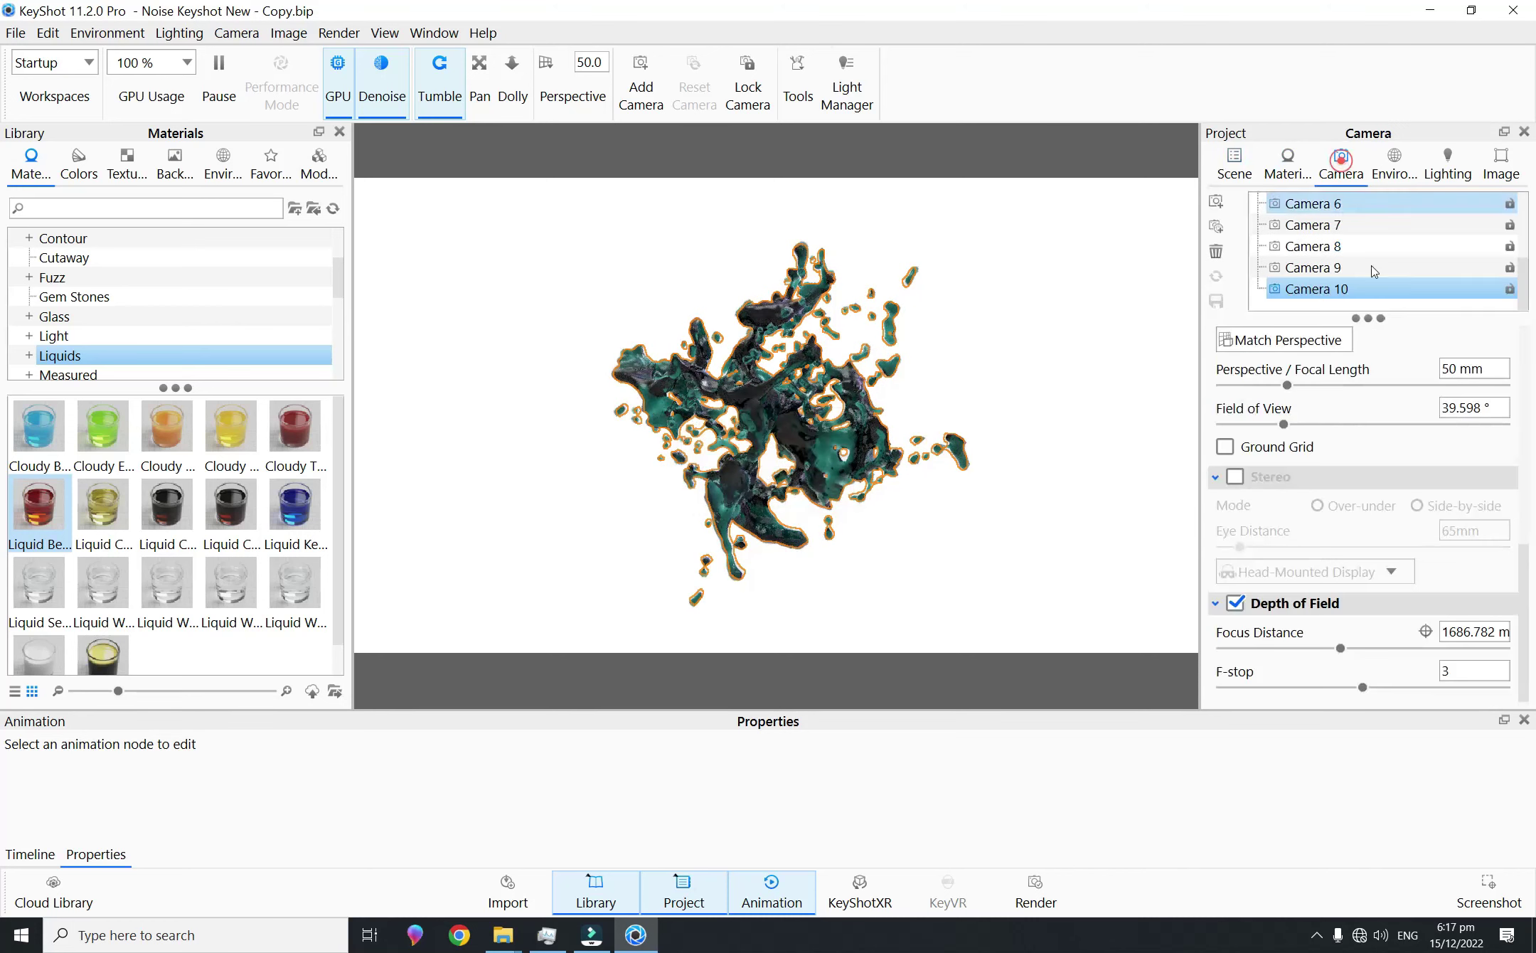
pyautogui.scroll(3, 1353, 225)
pyautogui.click(1347, 225)
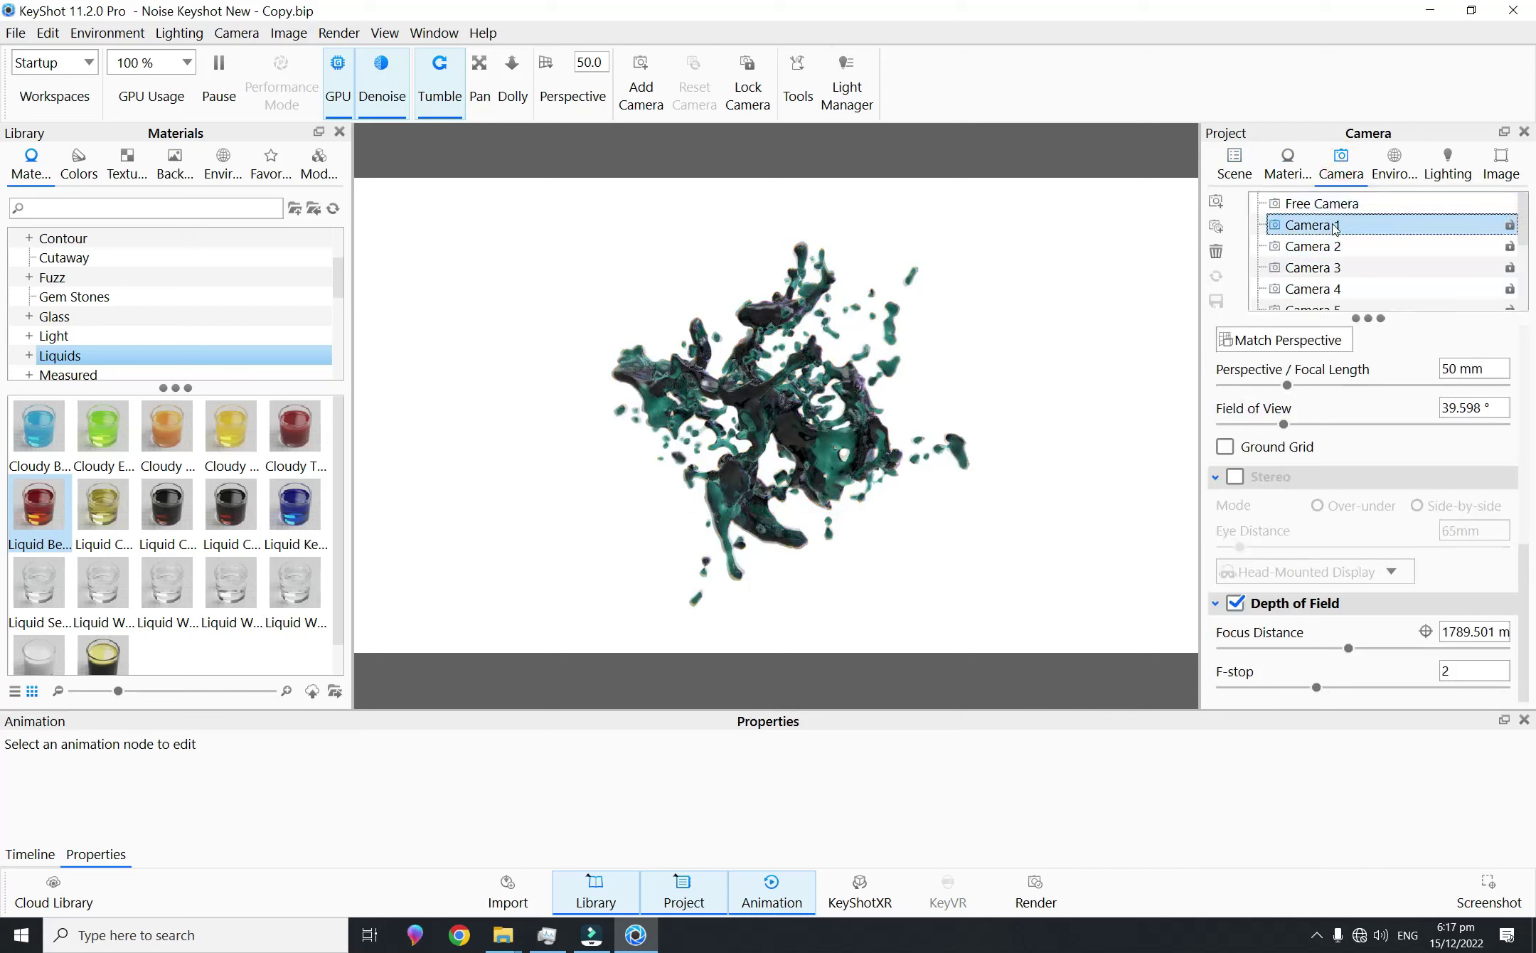
pyautogui.click(1335, 247)
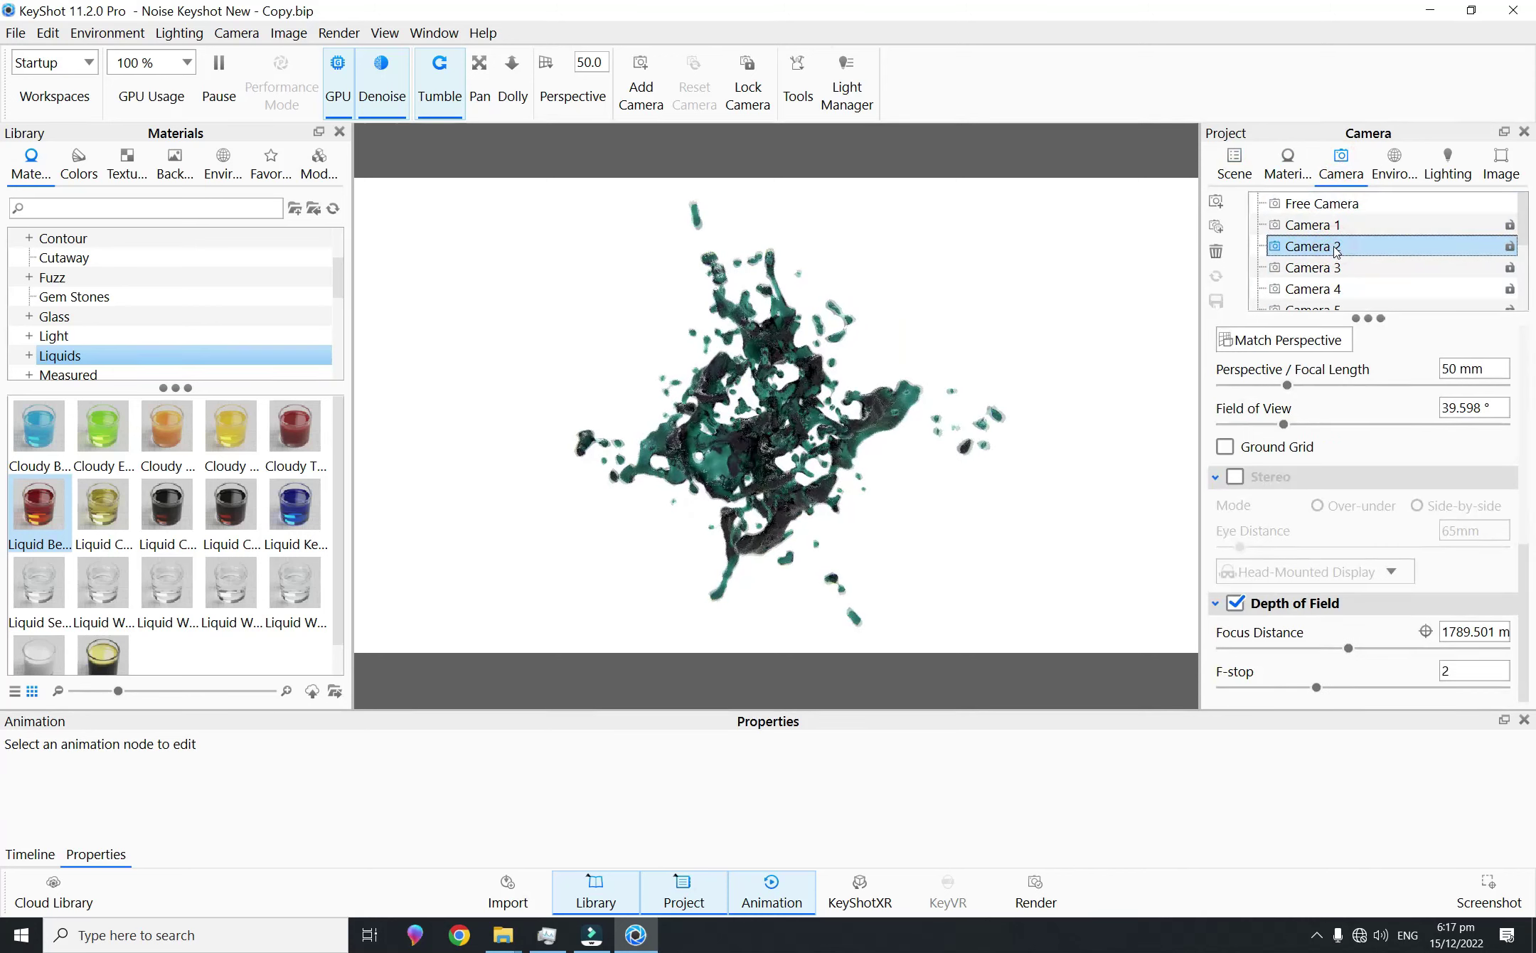
pyautogui.click(1327, 266)
pyautogui.click(1333, 288)
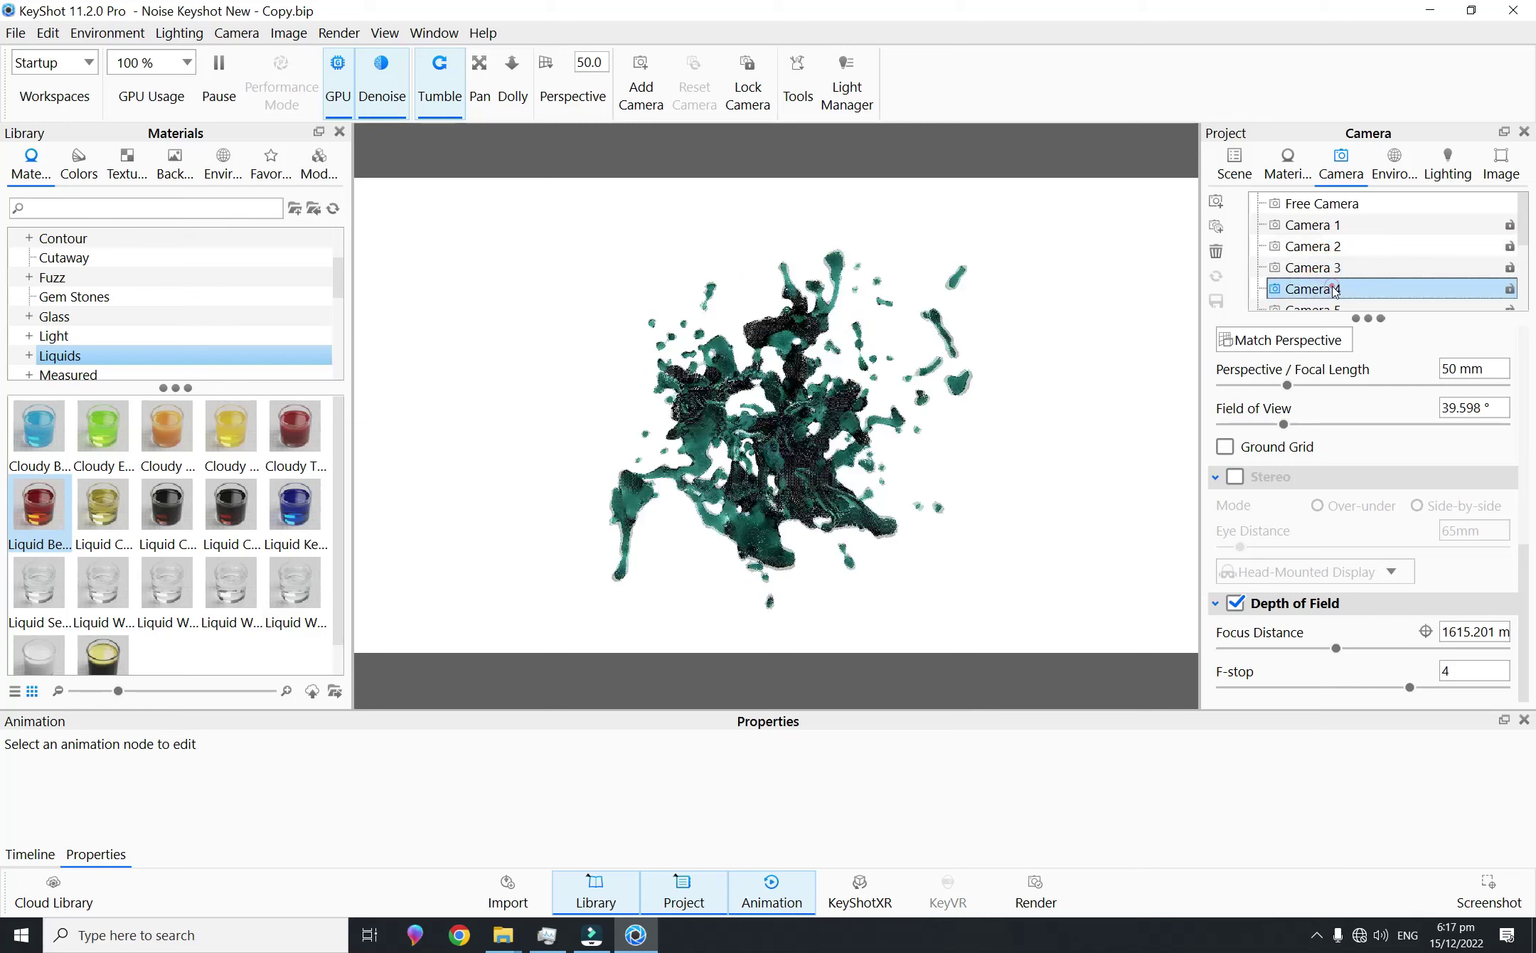
pyautogui.scroll(-2, 1379, 250)
pyautogui.click(1314, 246)
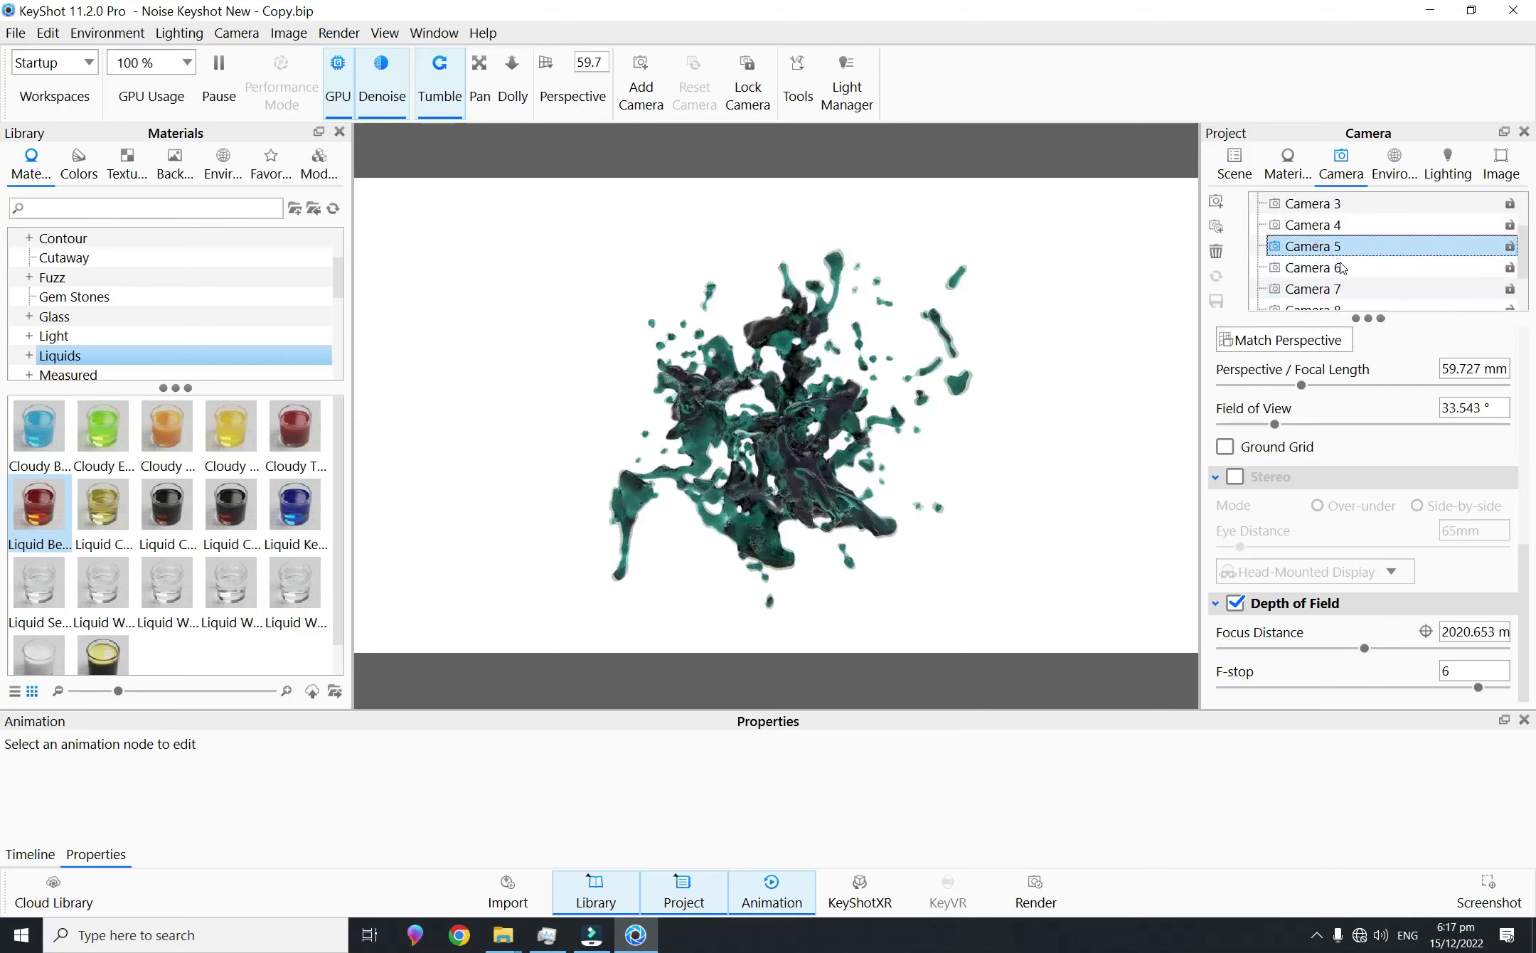
pyautogui.click(1340, 268)
pyautogui.click(1336, 289)
pyautogui.scroll(-3, 1379, 263)
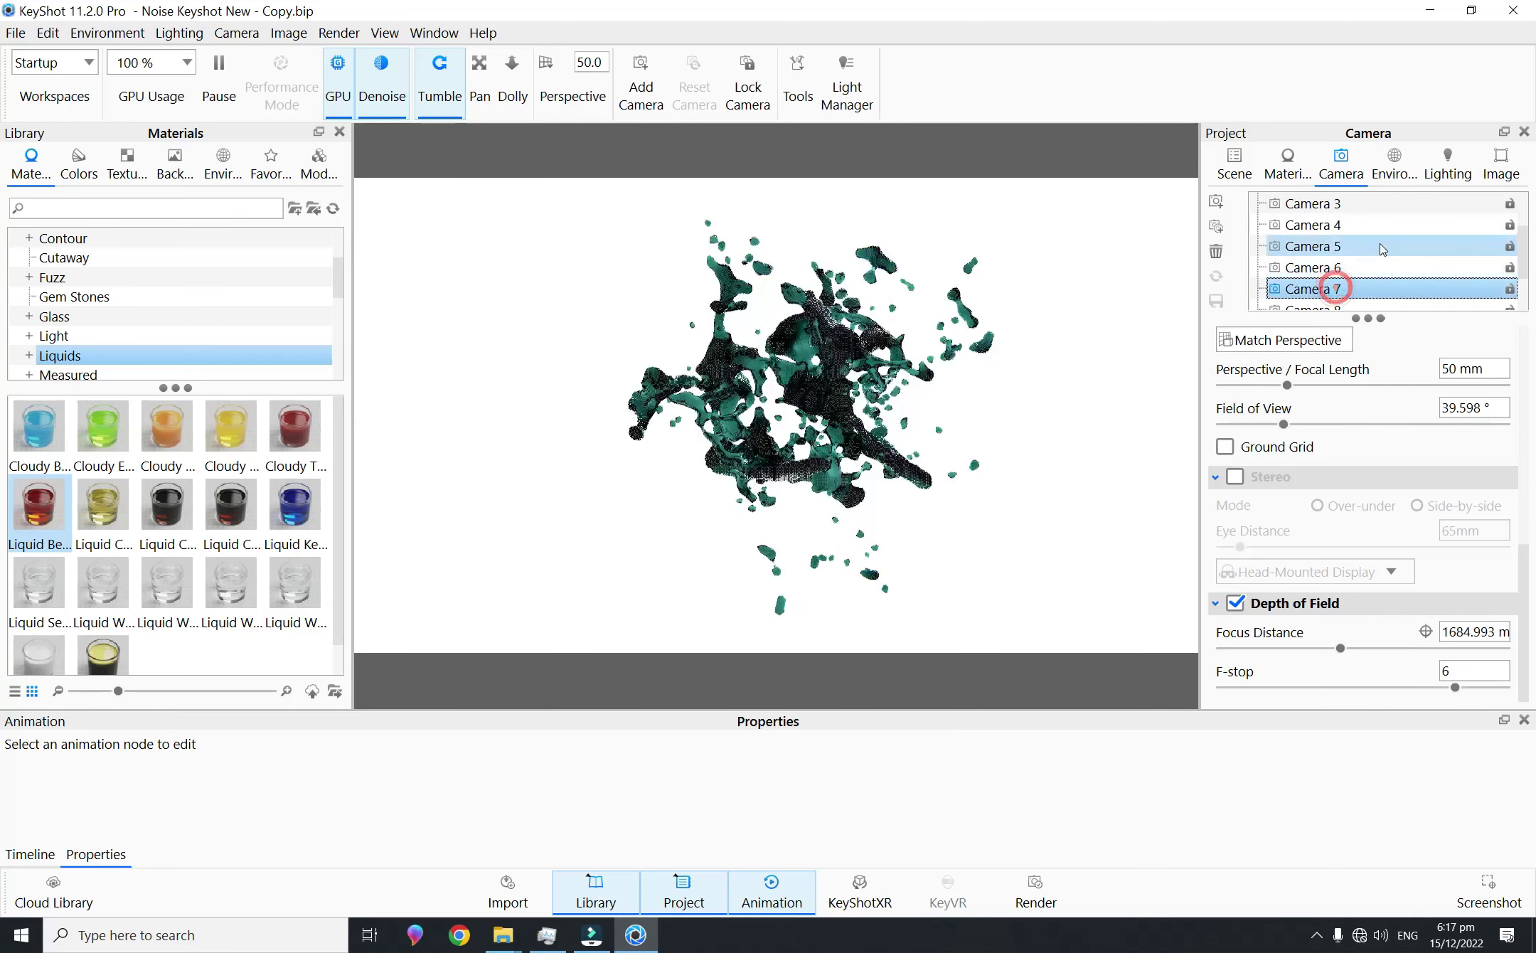
pyautogui.click(1331, 247)
pyautogui.click(1323, 268)
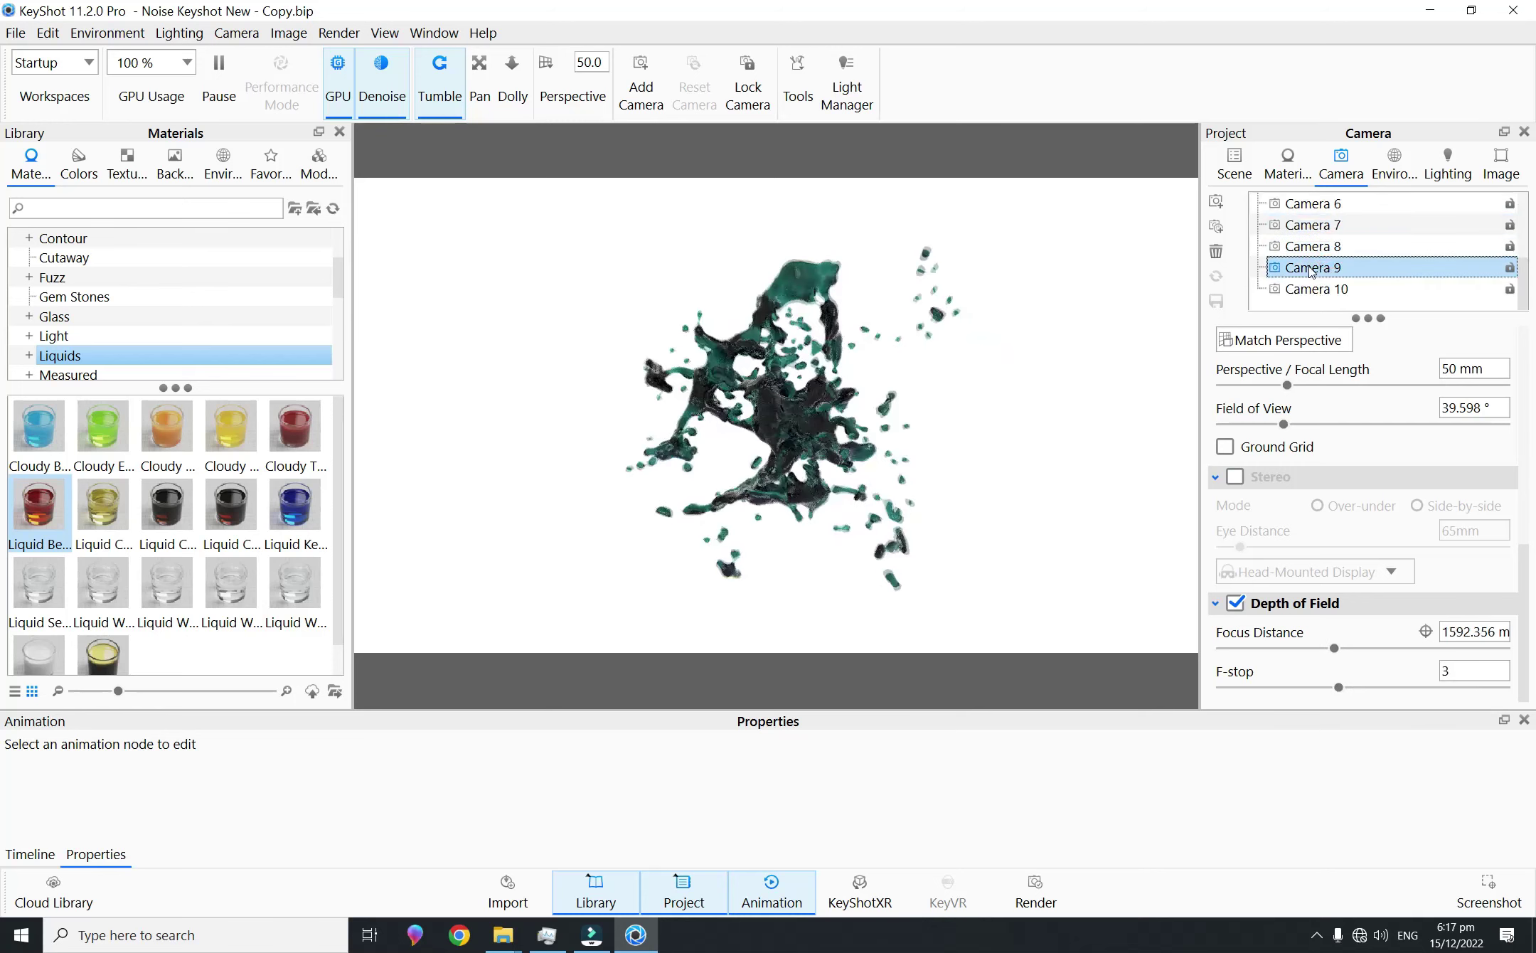
pyautogui.click(1316, 289)
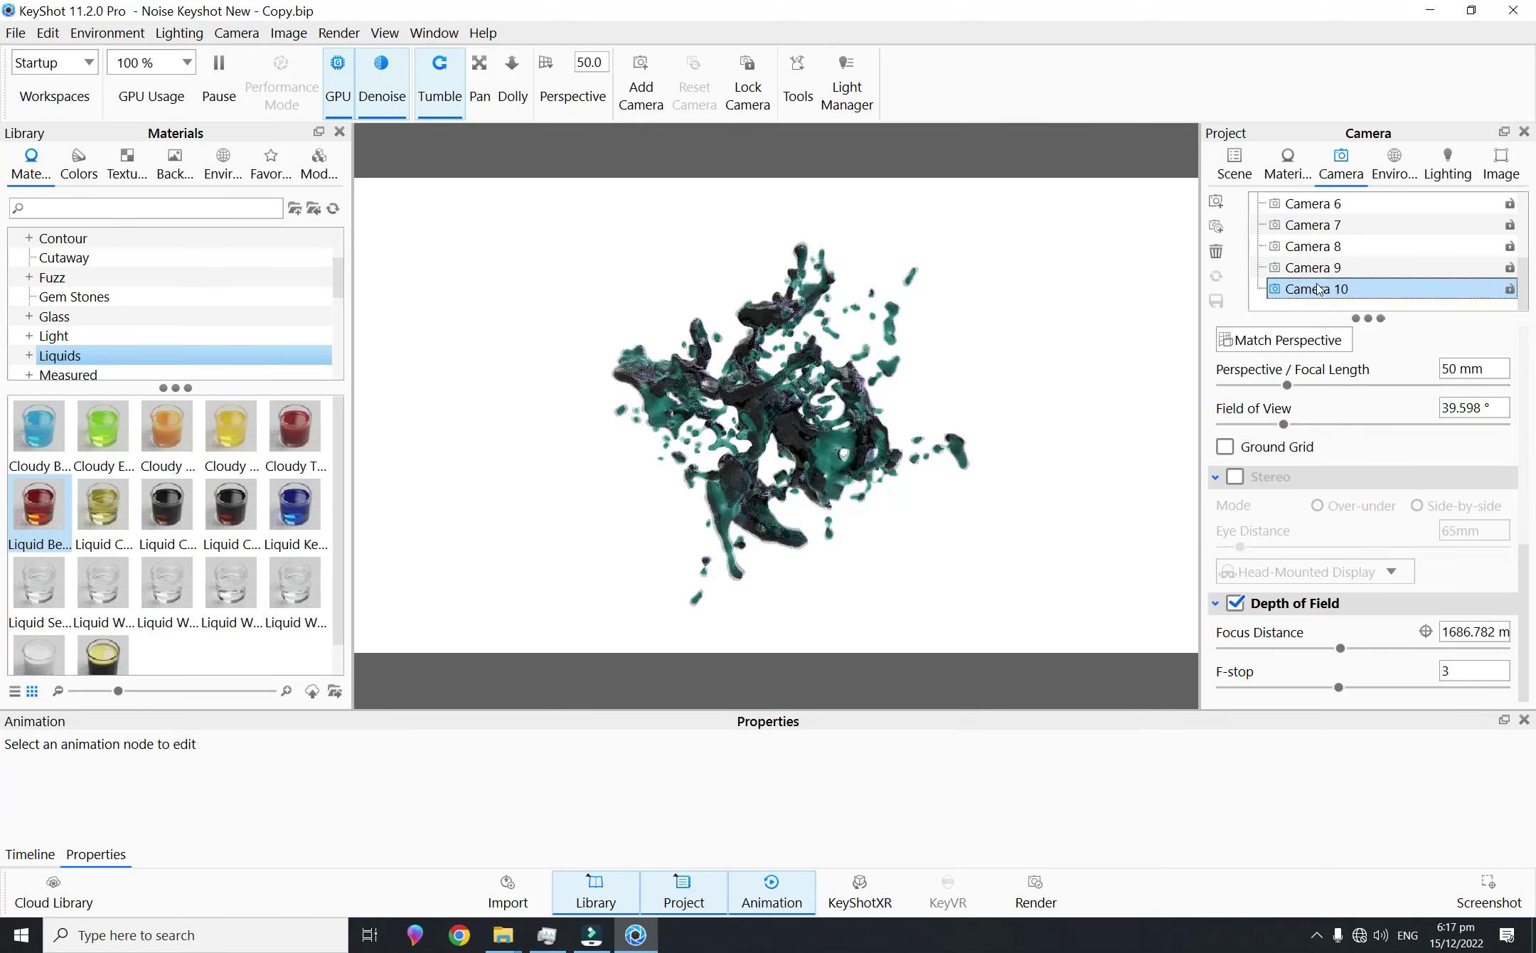
# Step: Compare the saved views in reverse order from Camera 9 back to Camera 1, rechecking Cameras 1 to 3 against each other
pyautogui.click(1315, 268)
pyautogui.click(1314, 246)
pyautogui.click(1312, 225)
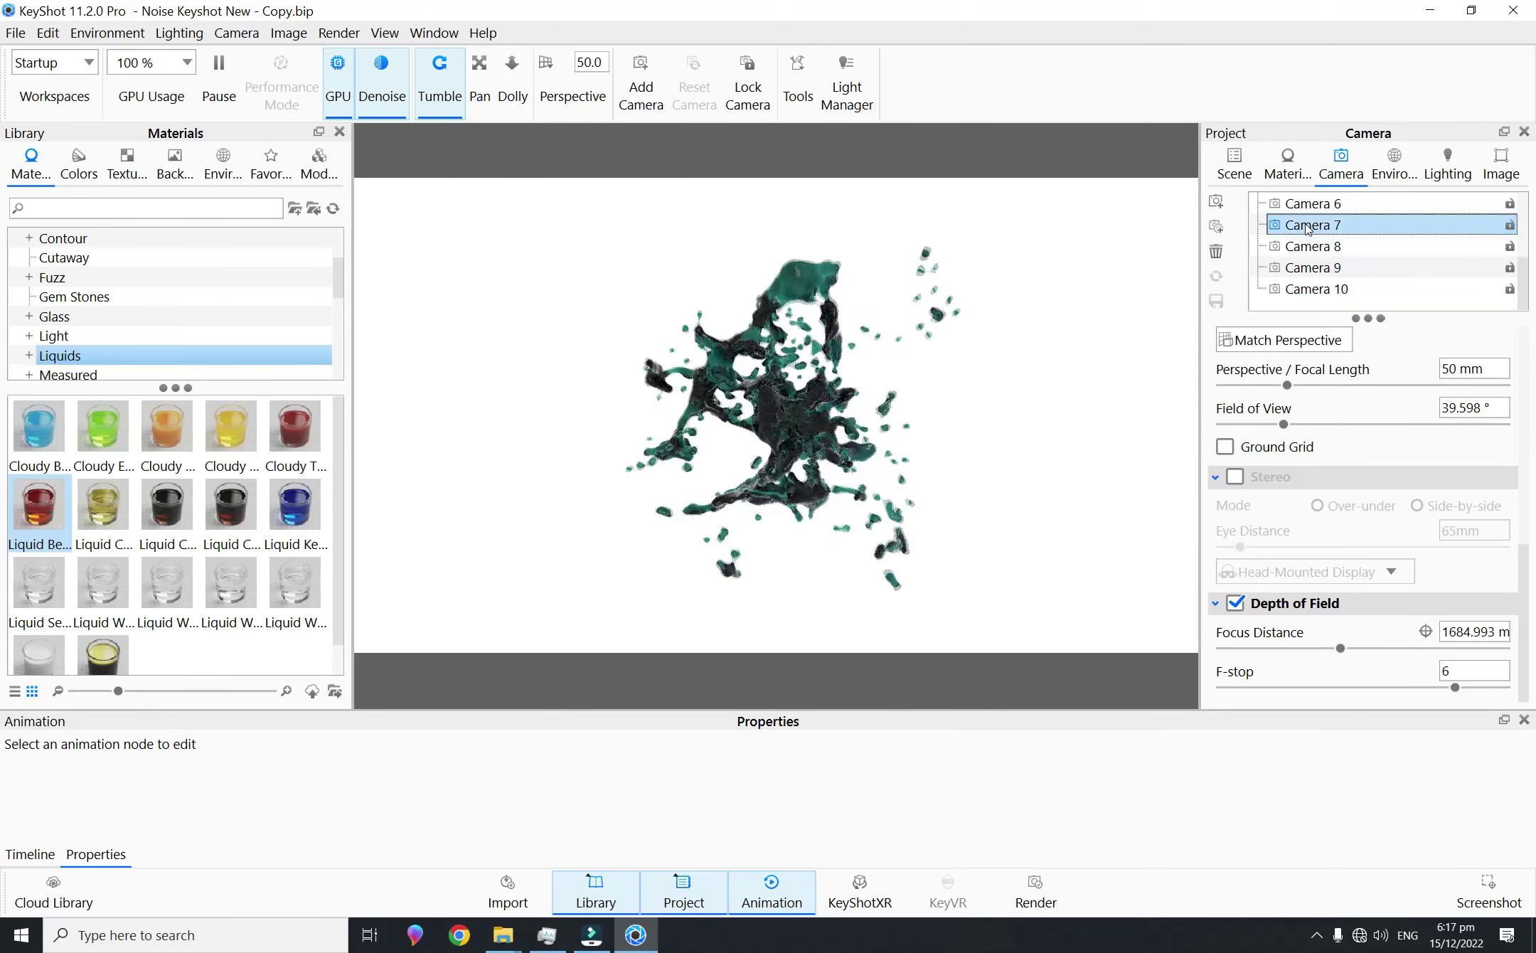
pyautogui.click(1308, 203)
pyautogui.scroll(1, 1383, 268)
pyautogui.click(1311, 246)
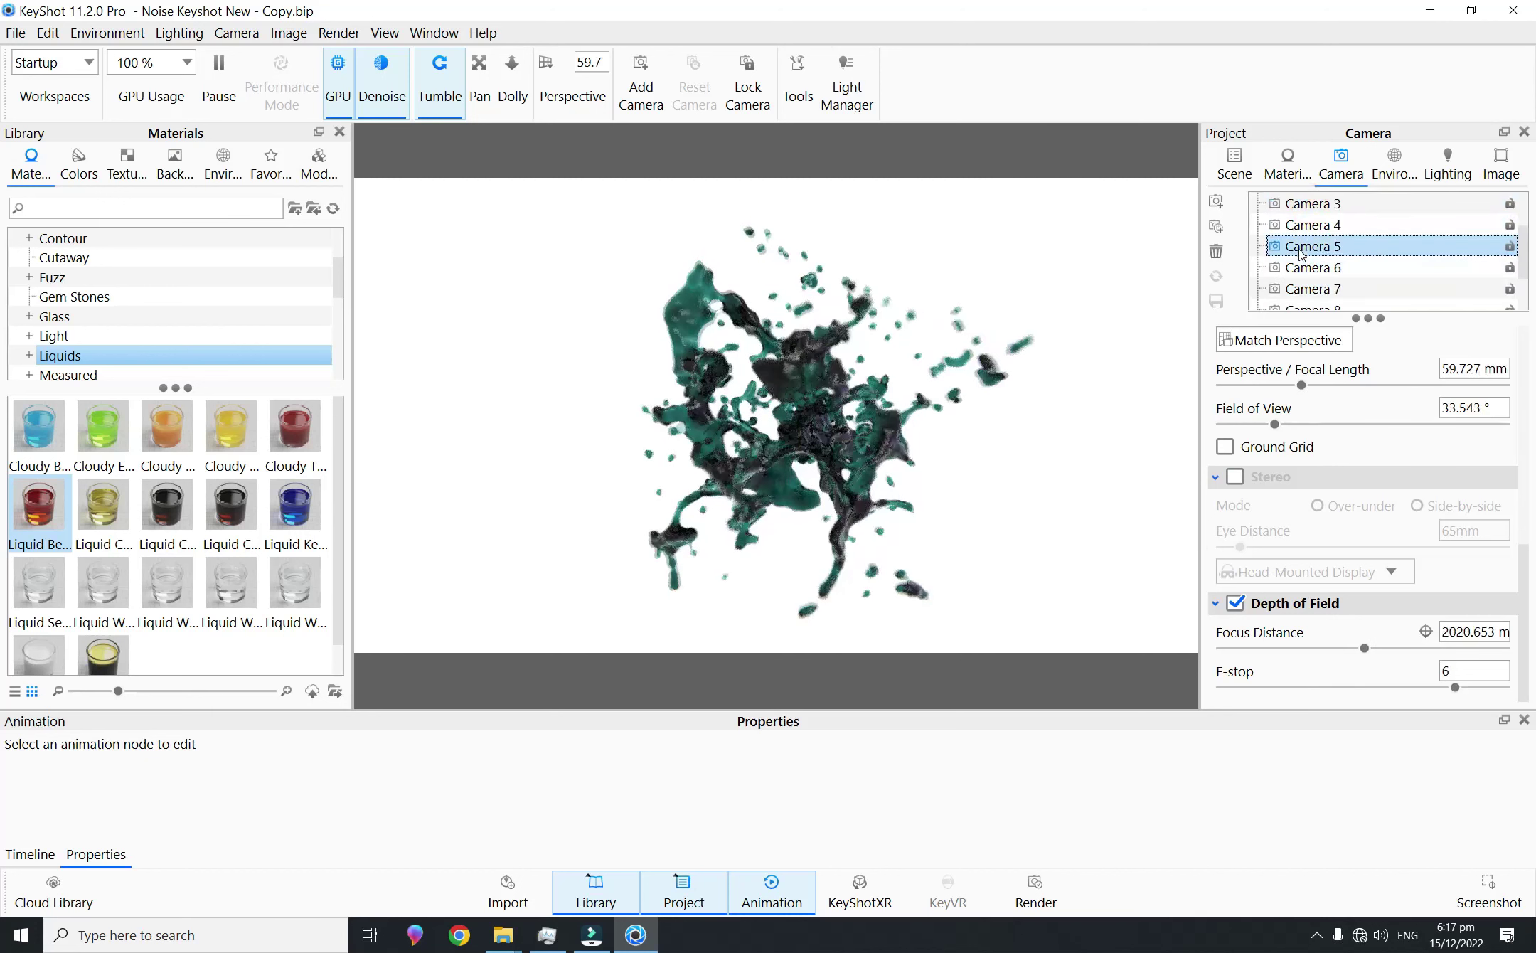
pyautogui.click(1307, 224)
pyautogui.click(1308, 203)
pyautogui.scroll(1, 1312, 213)
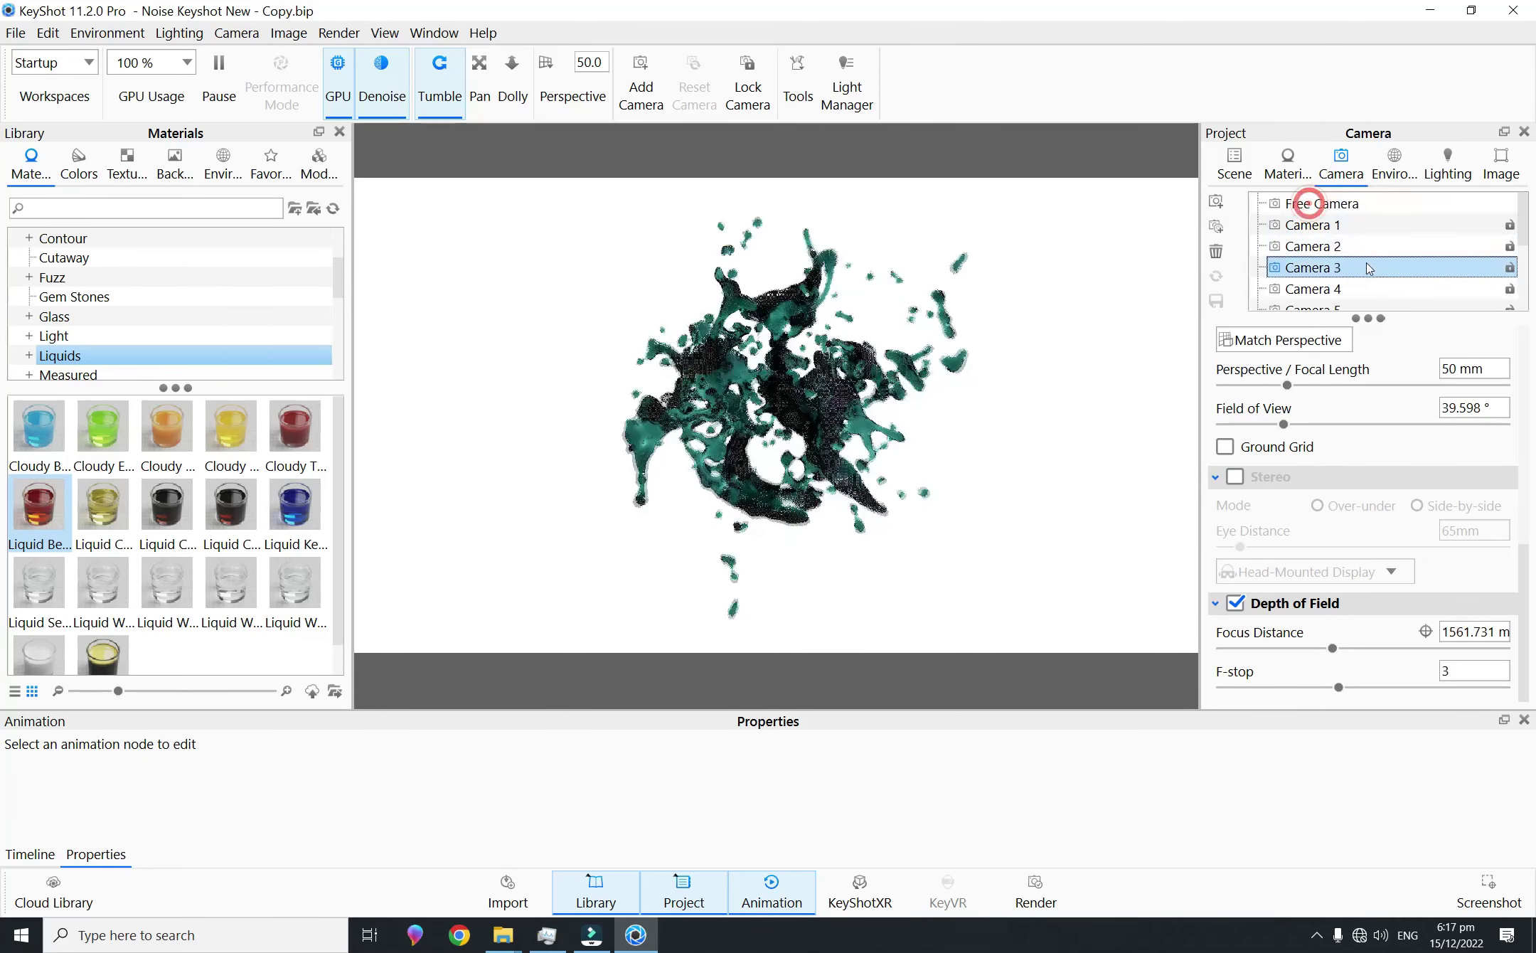
pyautogui.click(1330, 246)
pyautogui.click(1328, 225)
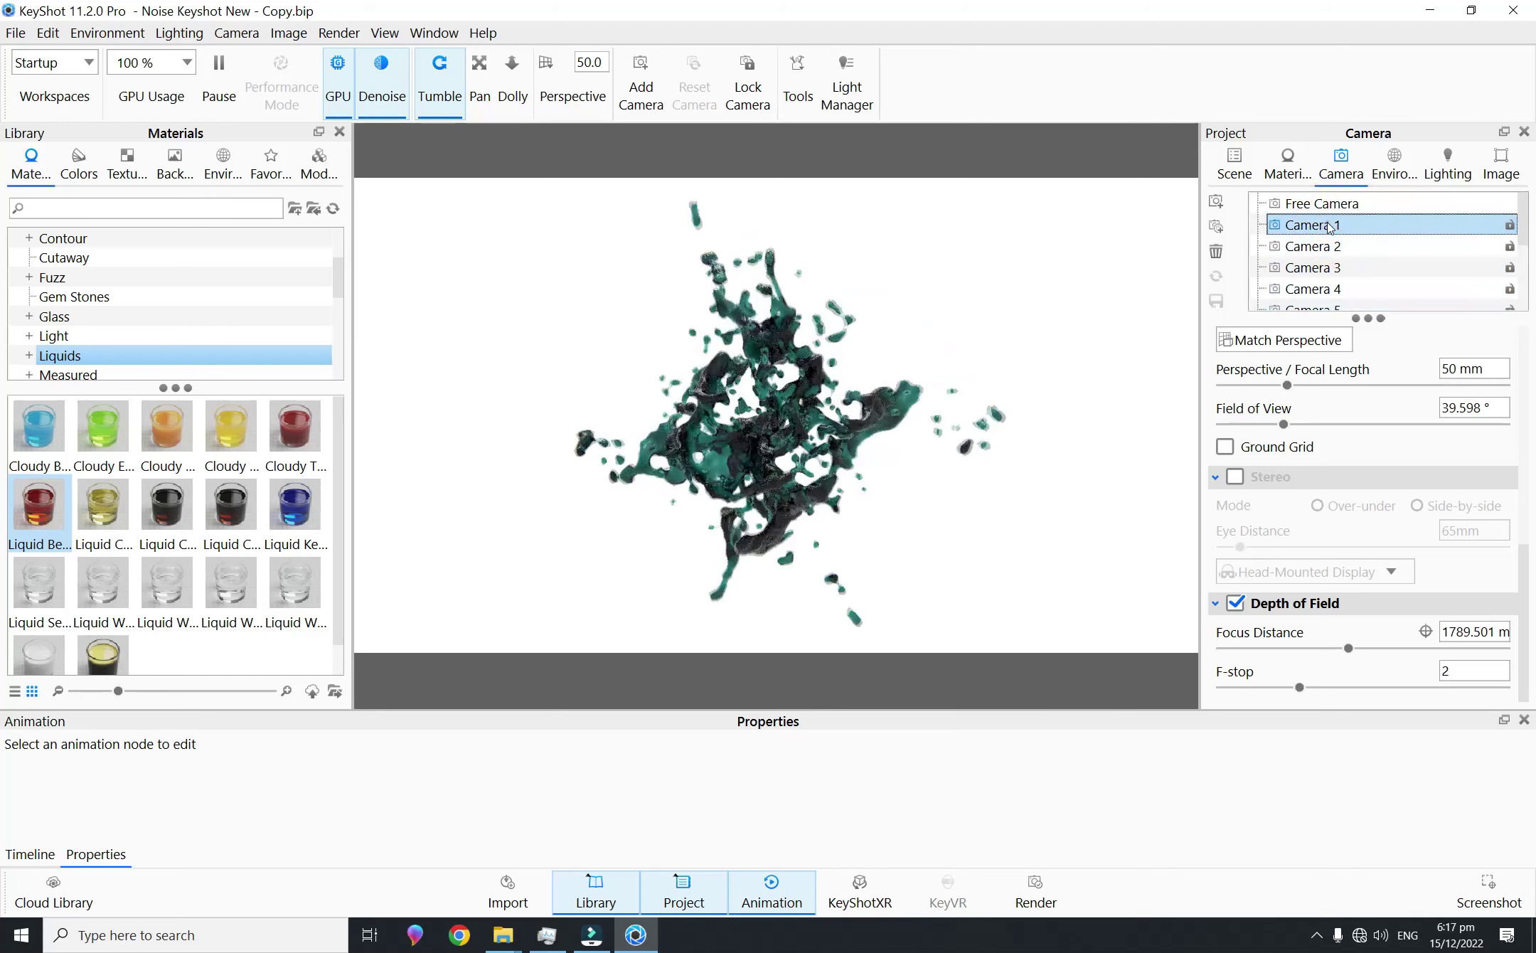
pyautogui.click(1324, 246)
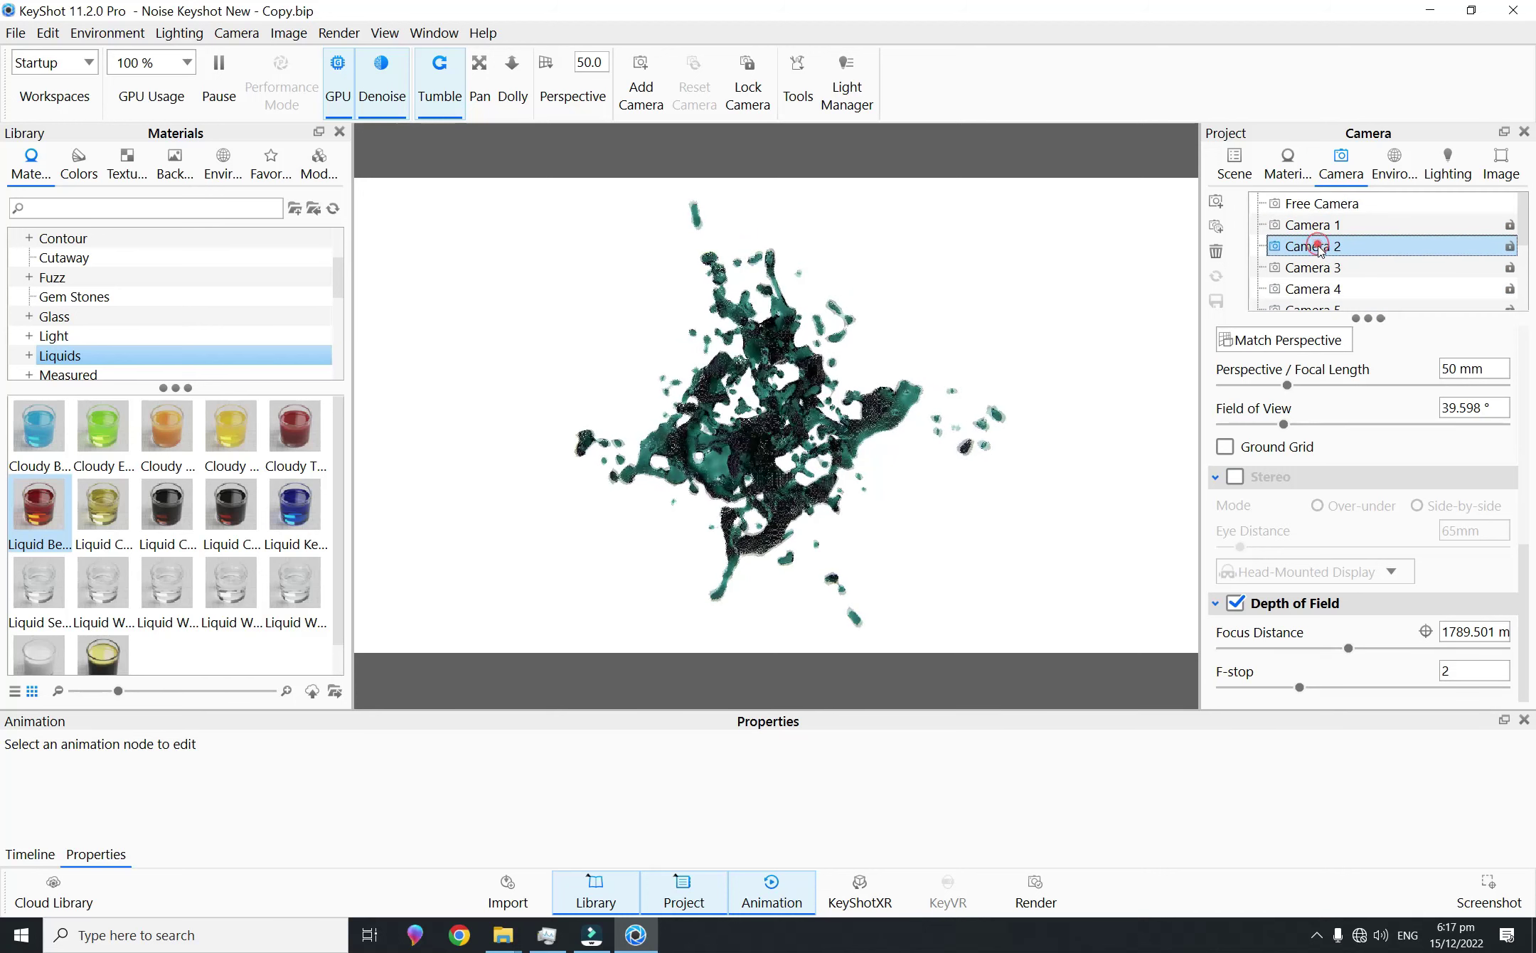
pyautogui.click(1315, 267)
pyautogui.click(1315, 246)
pyautogui.click(1315, 225)
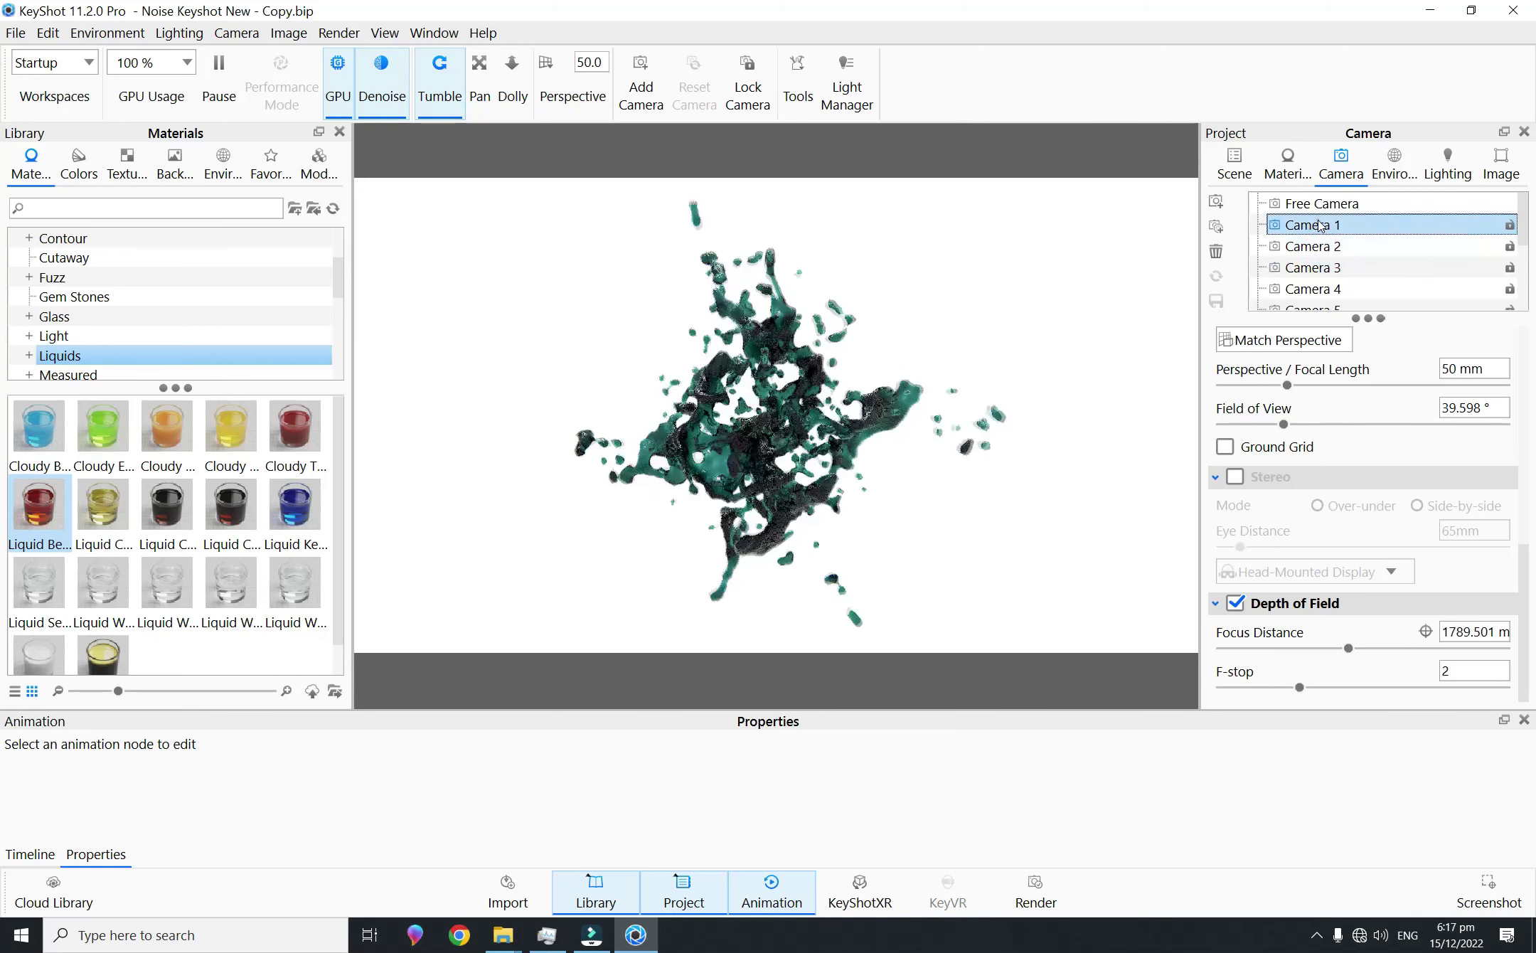
# Step: Orbit Camera 2 to a distinct angle on the splash, set its F-stop to 3 and save the camera
pyautogui.click(1319, 246)
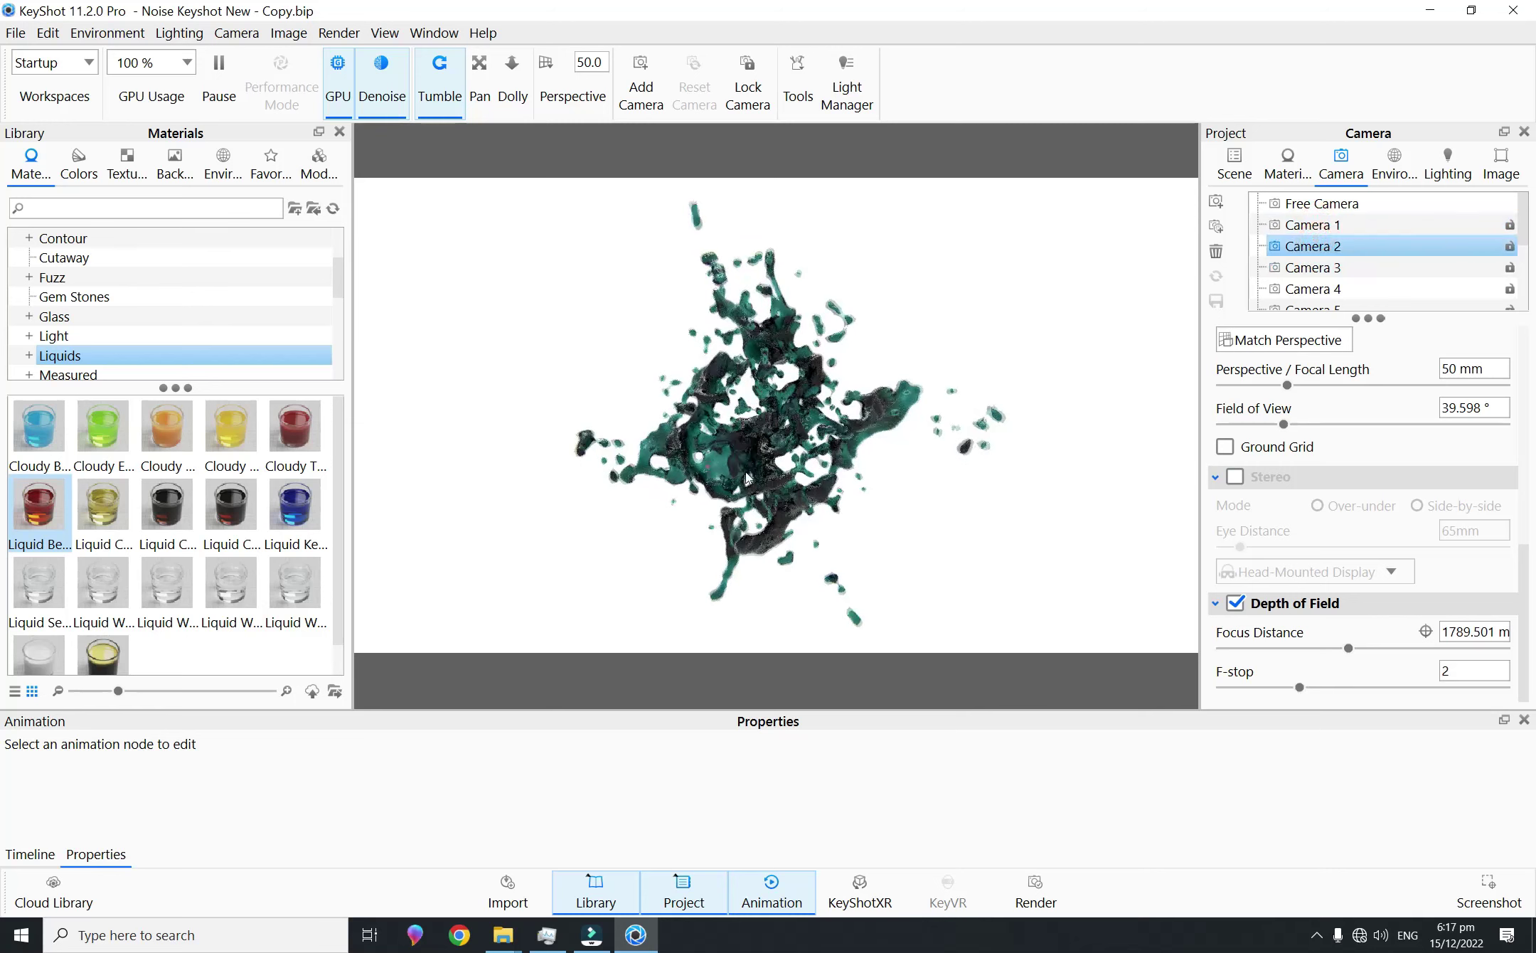
pyautogui.moveTo(881, 440)
pyautogui.mouseDown()
pyautogui.moveTo(839, 459)
pyautogui.moveTo(895, 442)
pyautogui.moveTo(898, 414)
pyautogui.mouseUp()
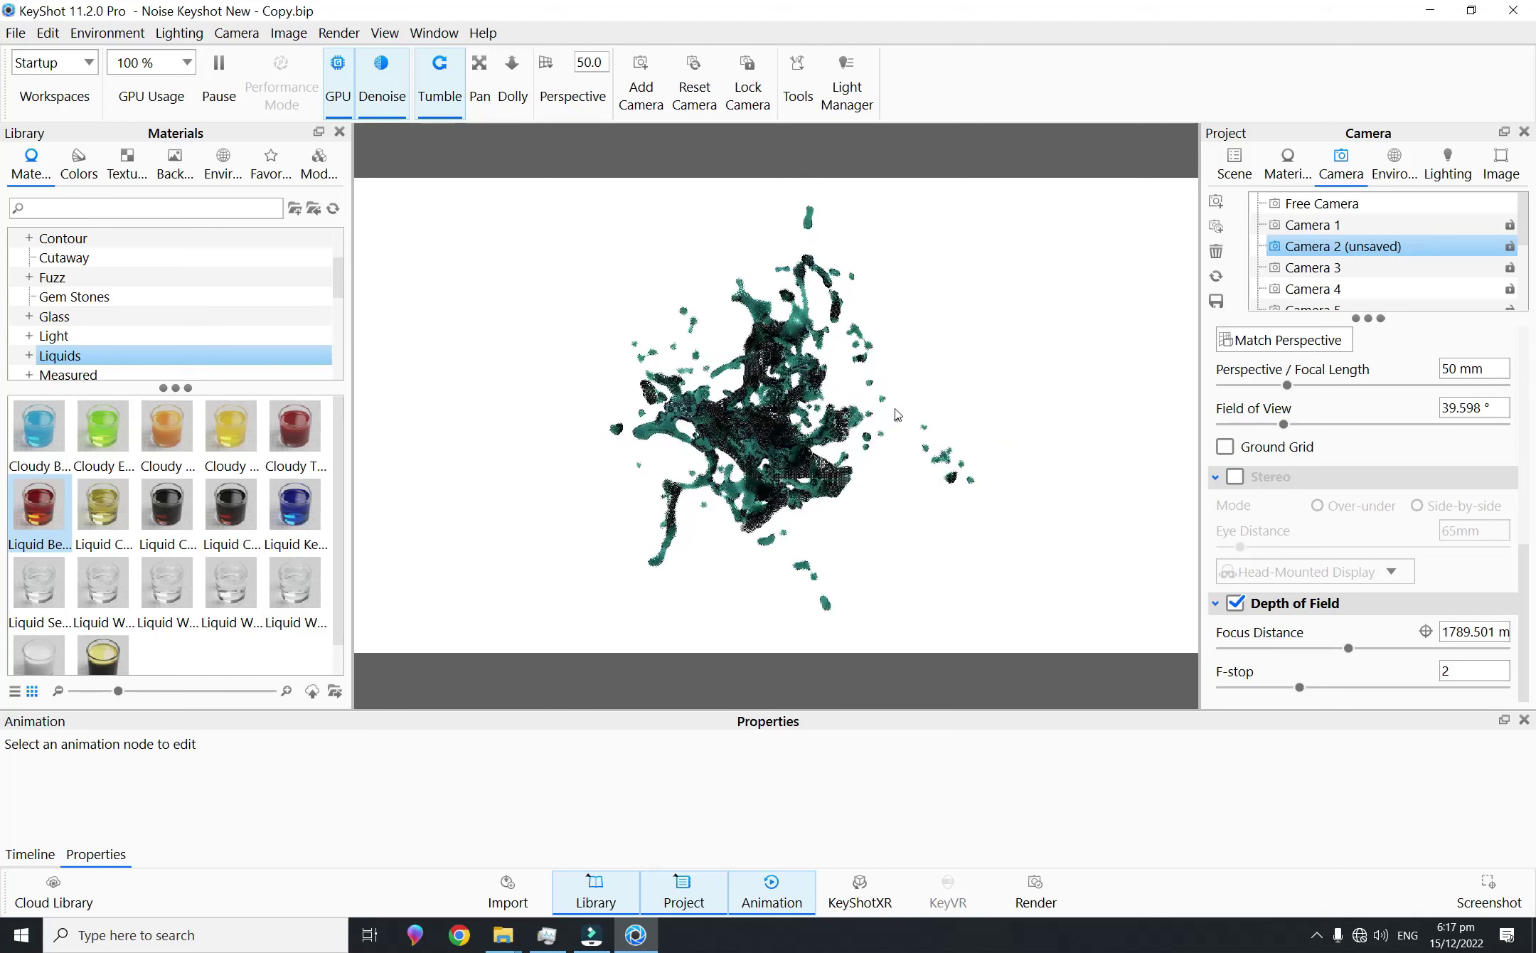
pyautogui.doubleClick(1456, 671)
pyautogui.write('3')
pyautogui.press('Return')
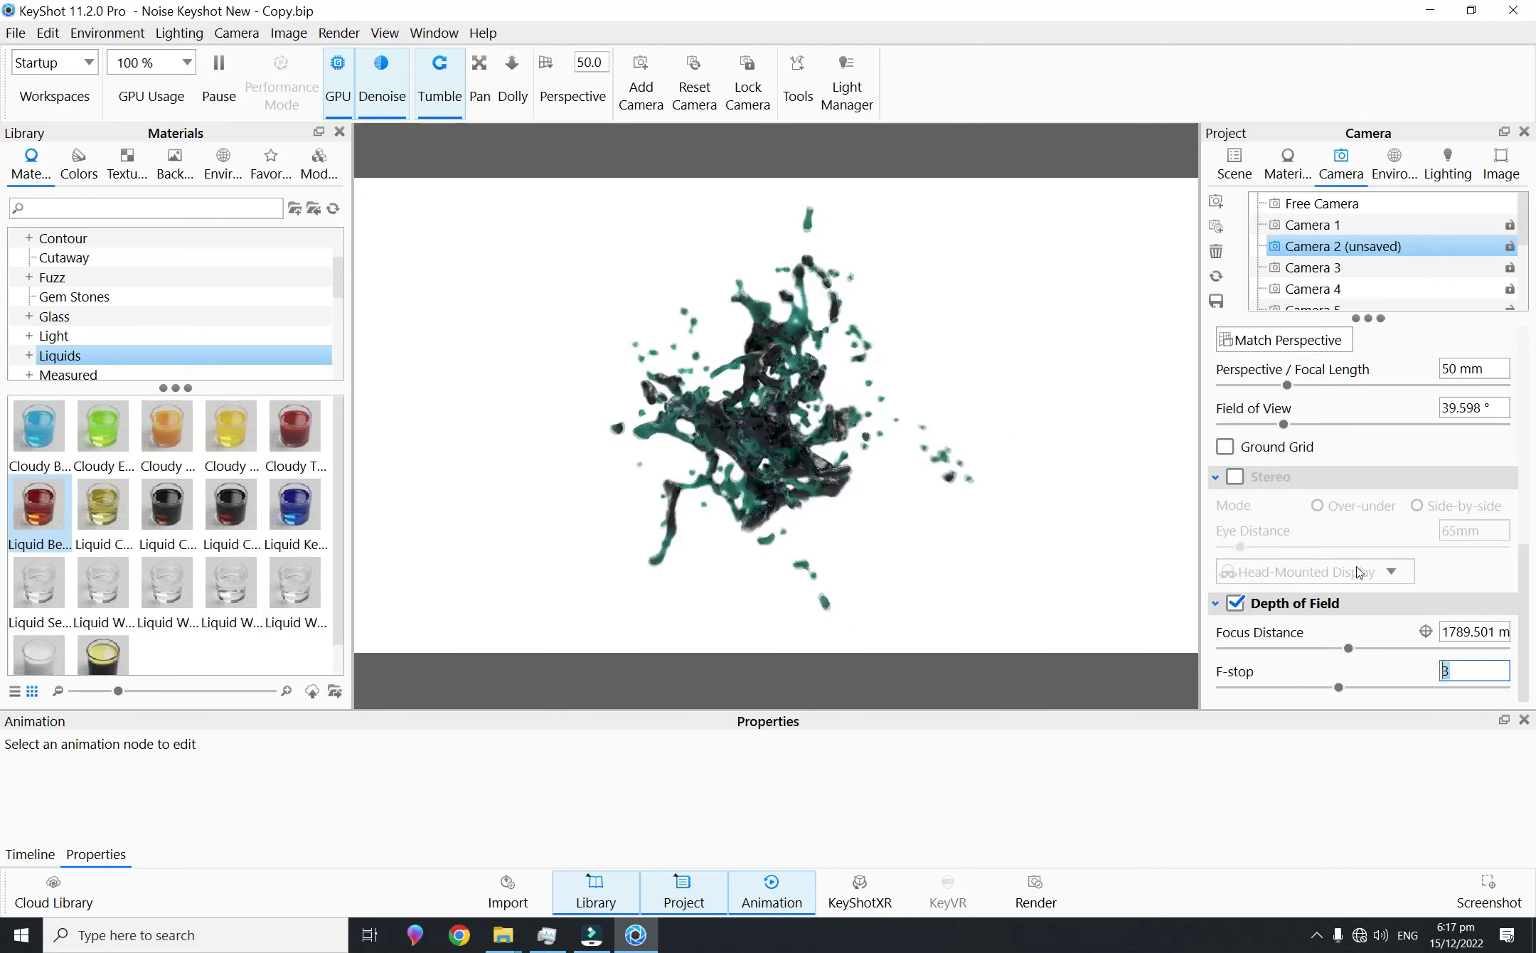
pyautogui.click(1425, 632)
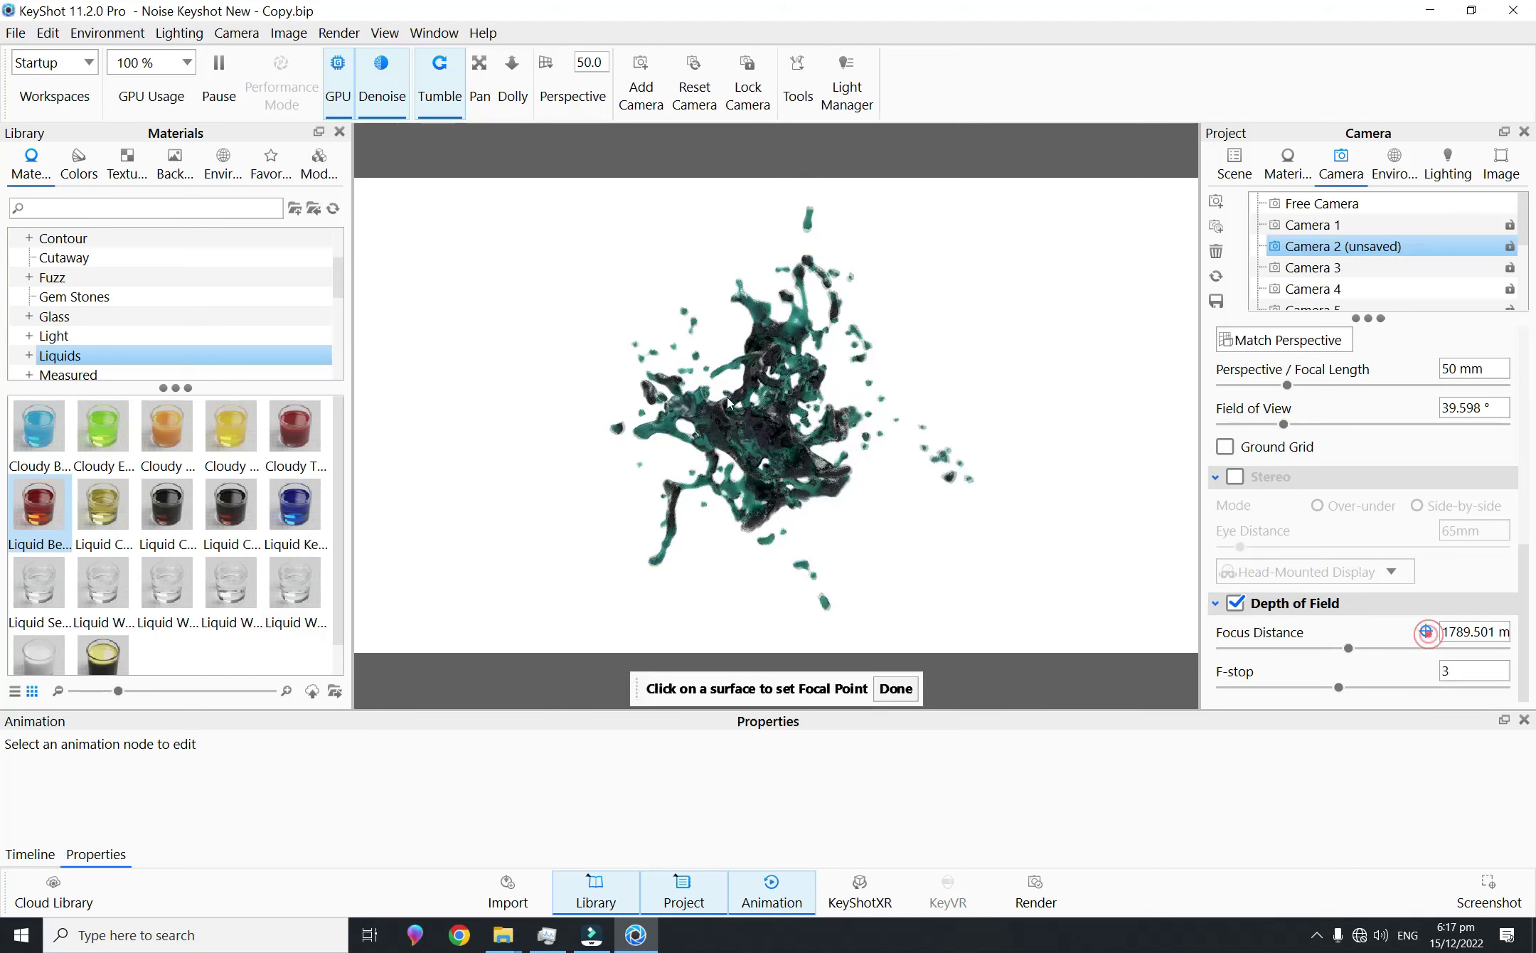
pyautogui.click(1216, 301)
# Step: Re-render Look 2's model set thumbnail from the new Camera 2 angle and end the focal point picking
pyautogui.click(1234, 160)
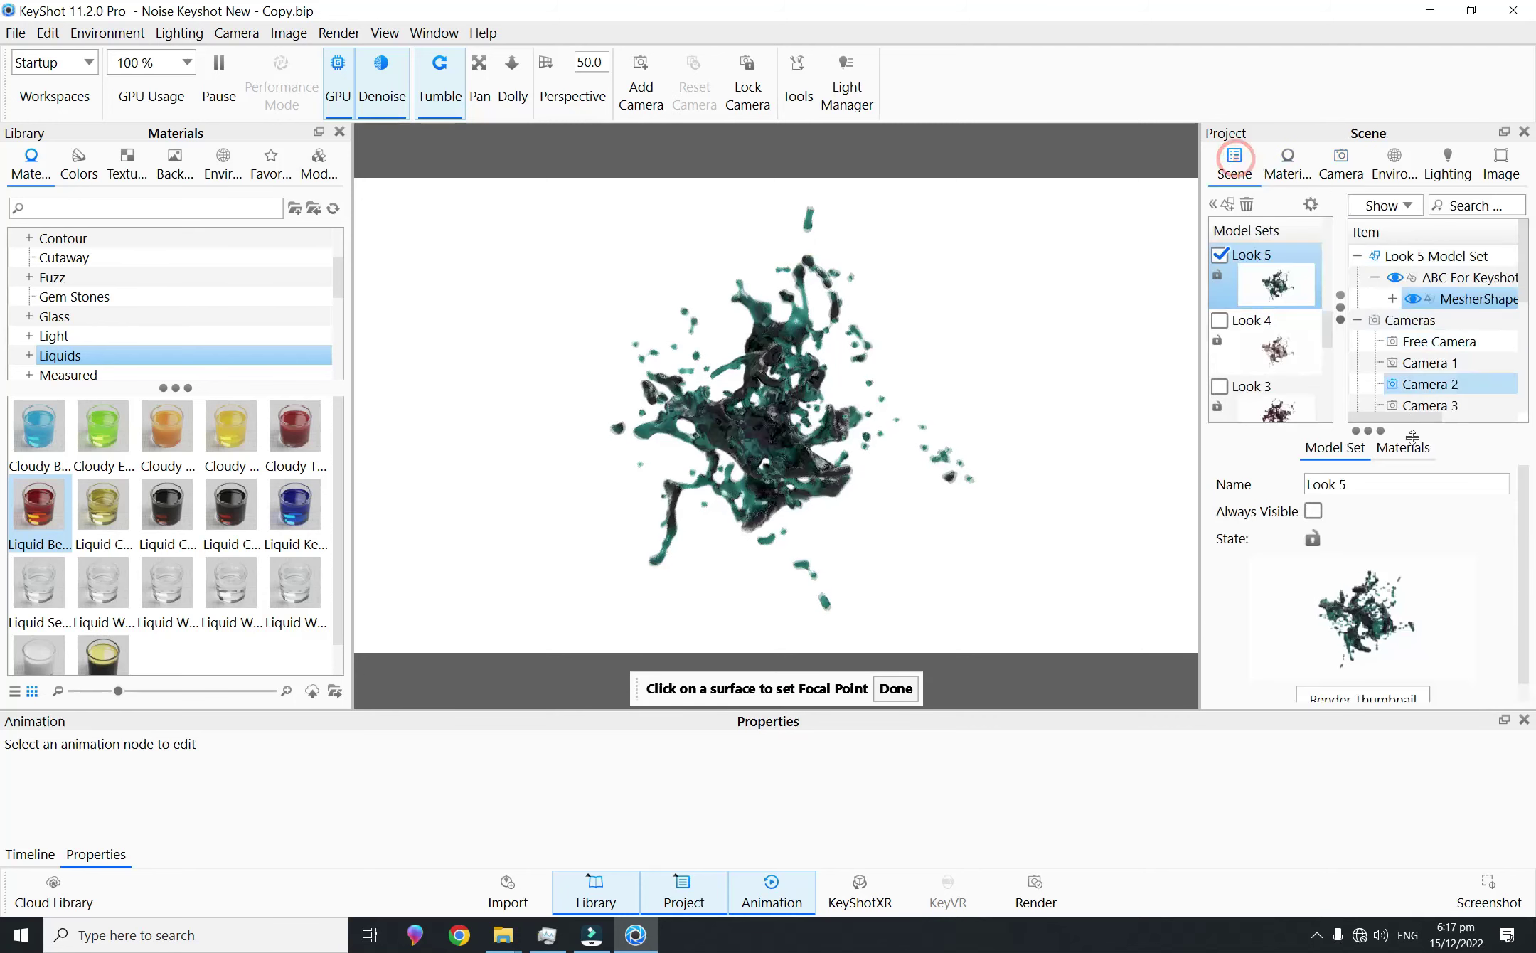
pyautogui.click(1337, 162)
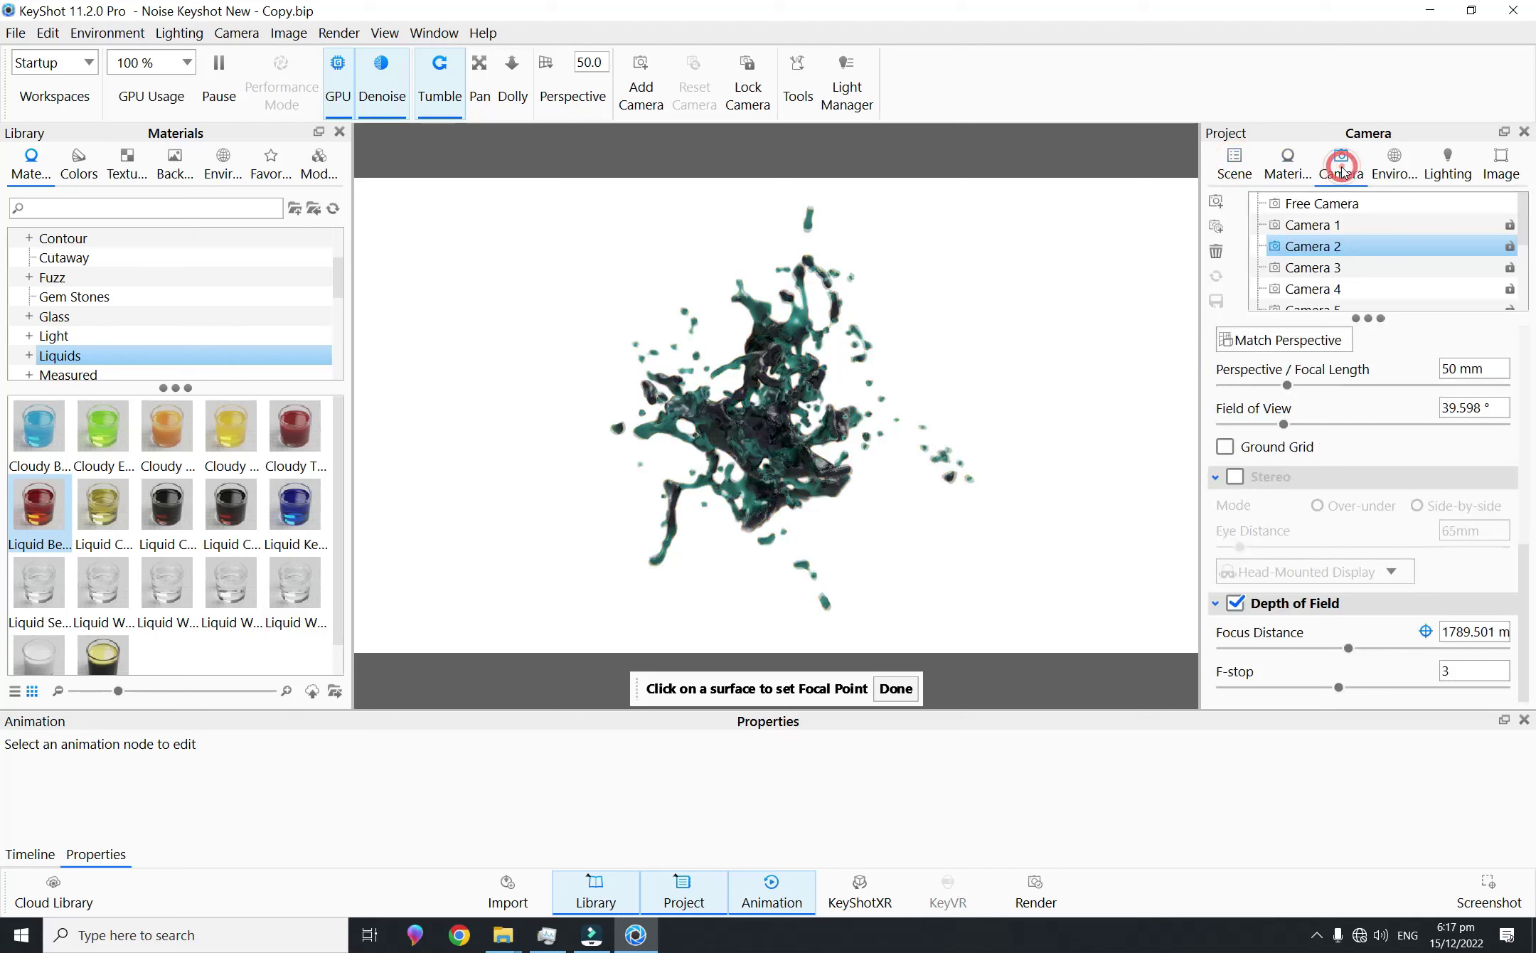
pyautogui.click(1235, 162)
pyautogui.scroll(-2, 1280, 334)
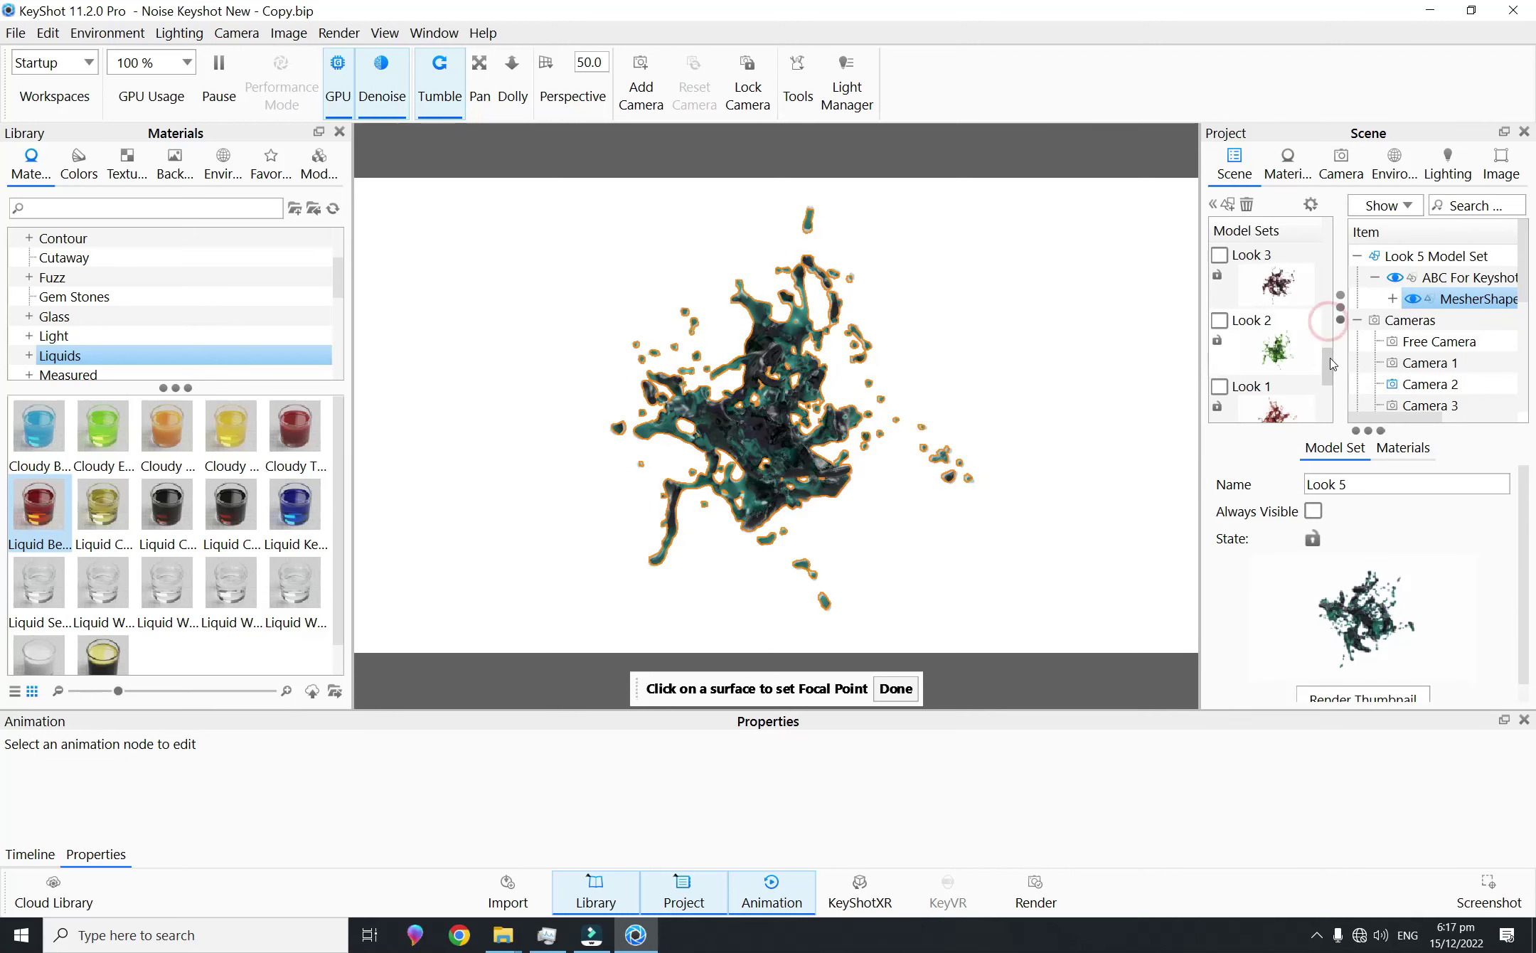
pyautogui.click(1289, 348)
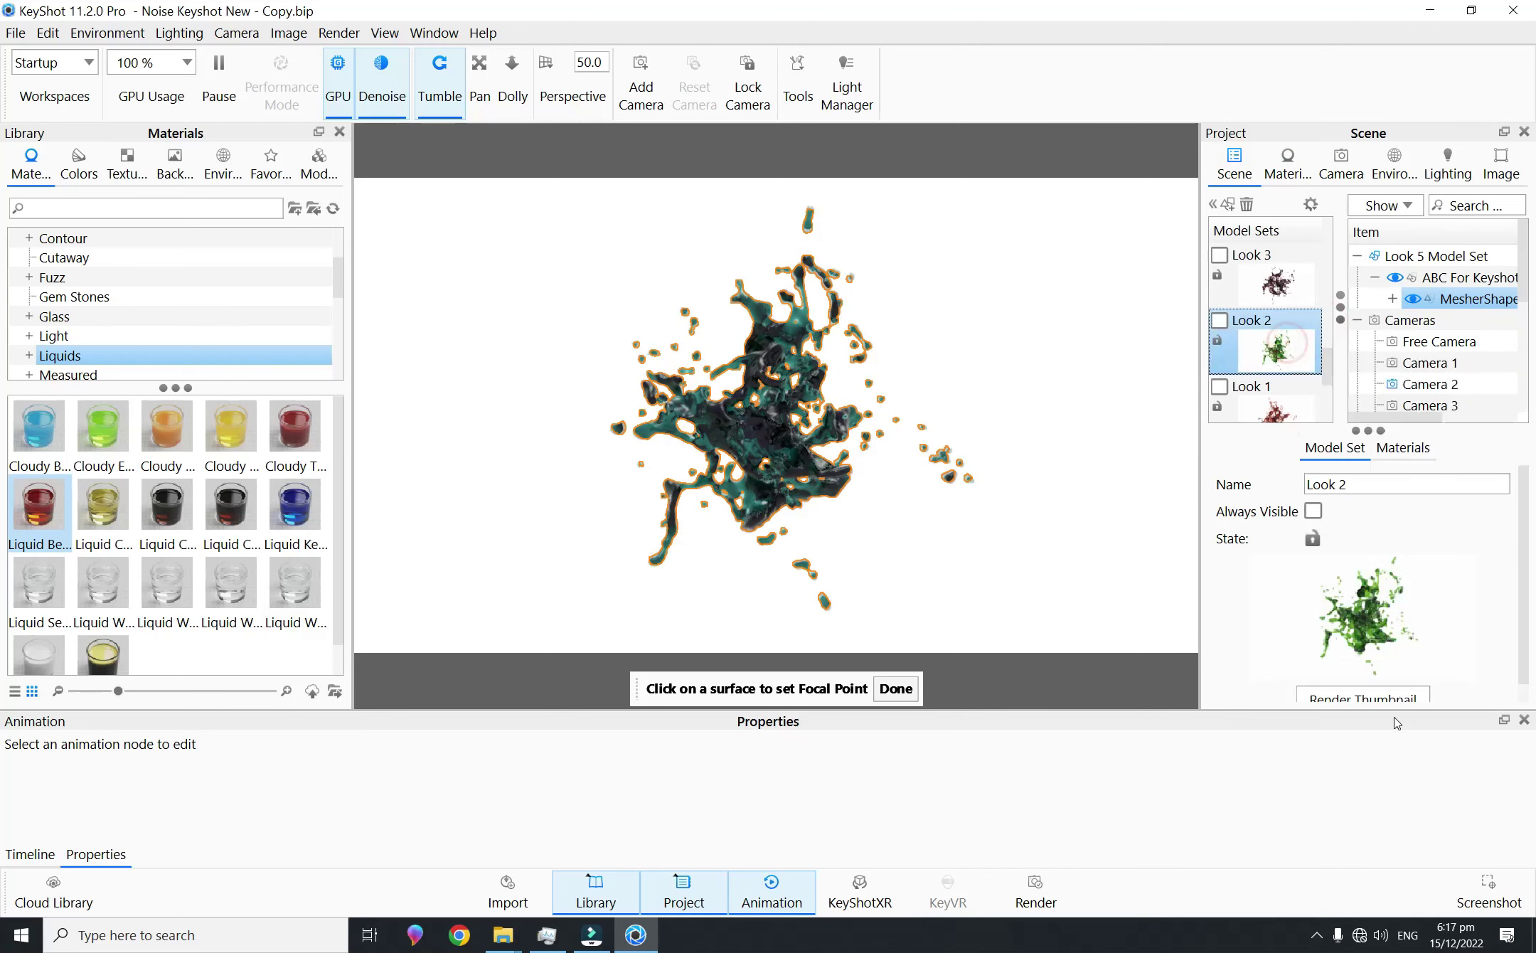
pyautogui.click(1384, 690)
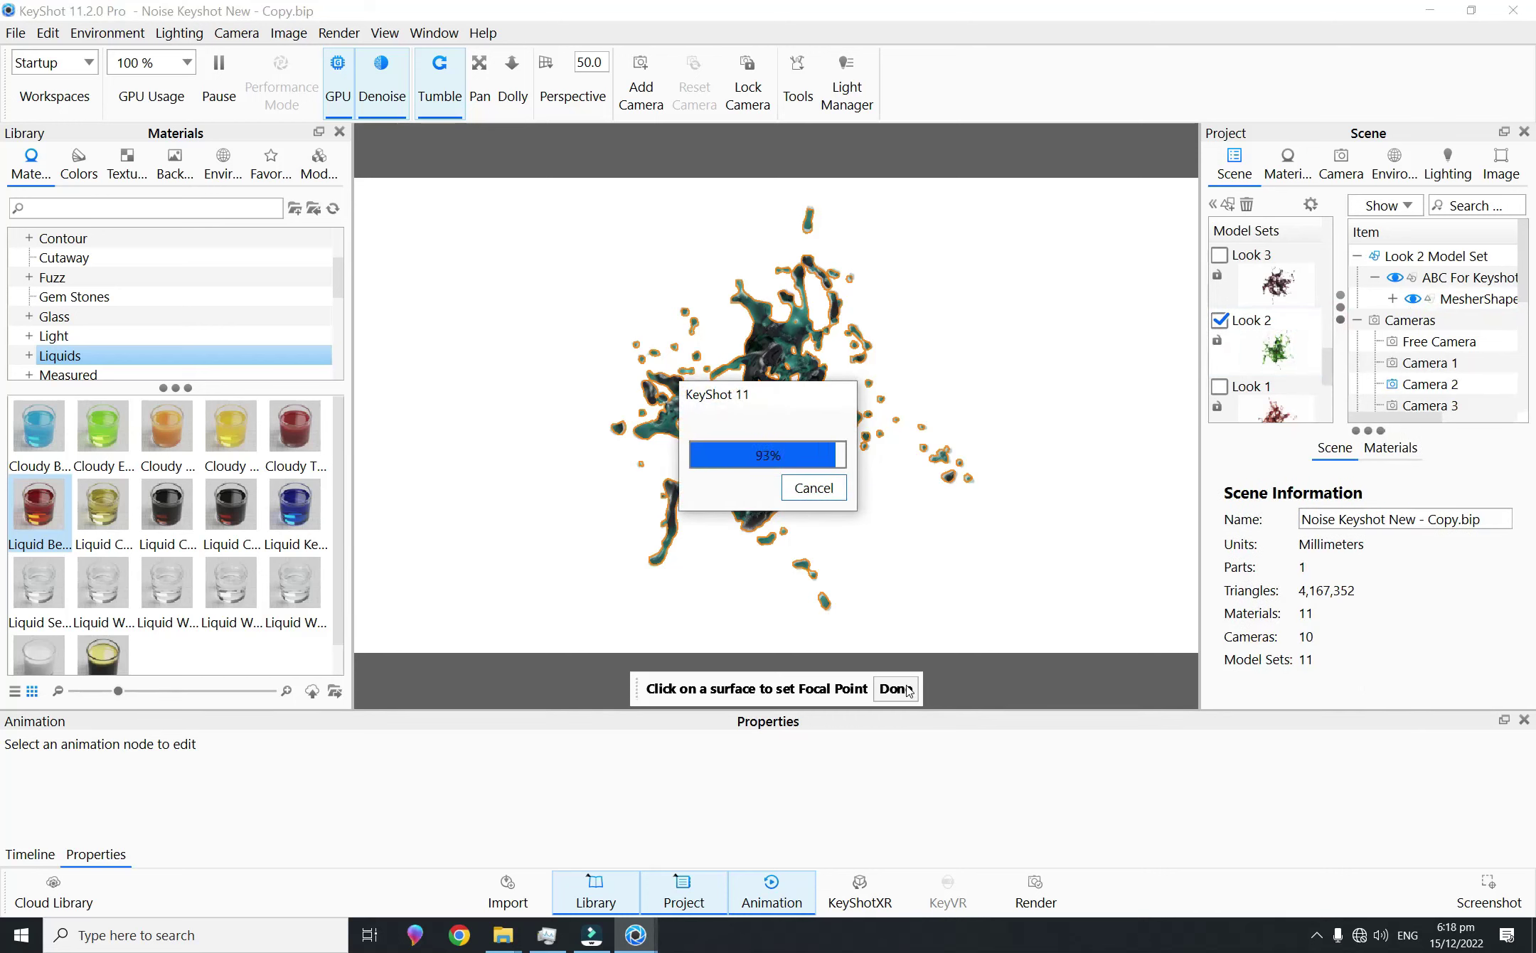
pyautogui.click(895, 688)
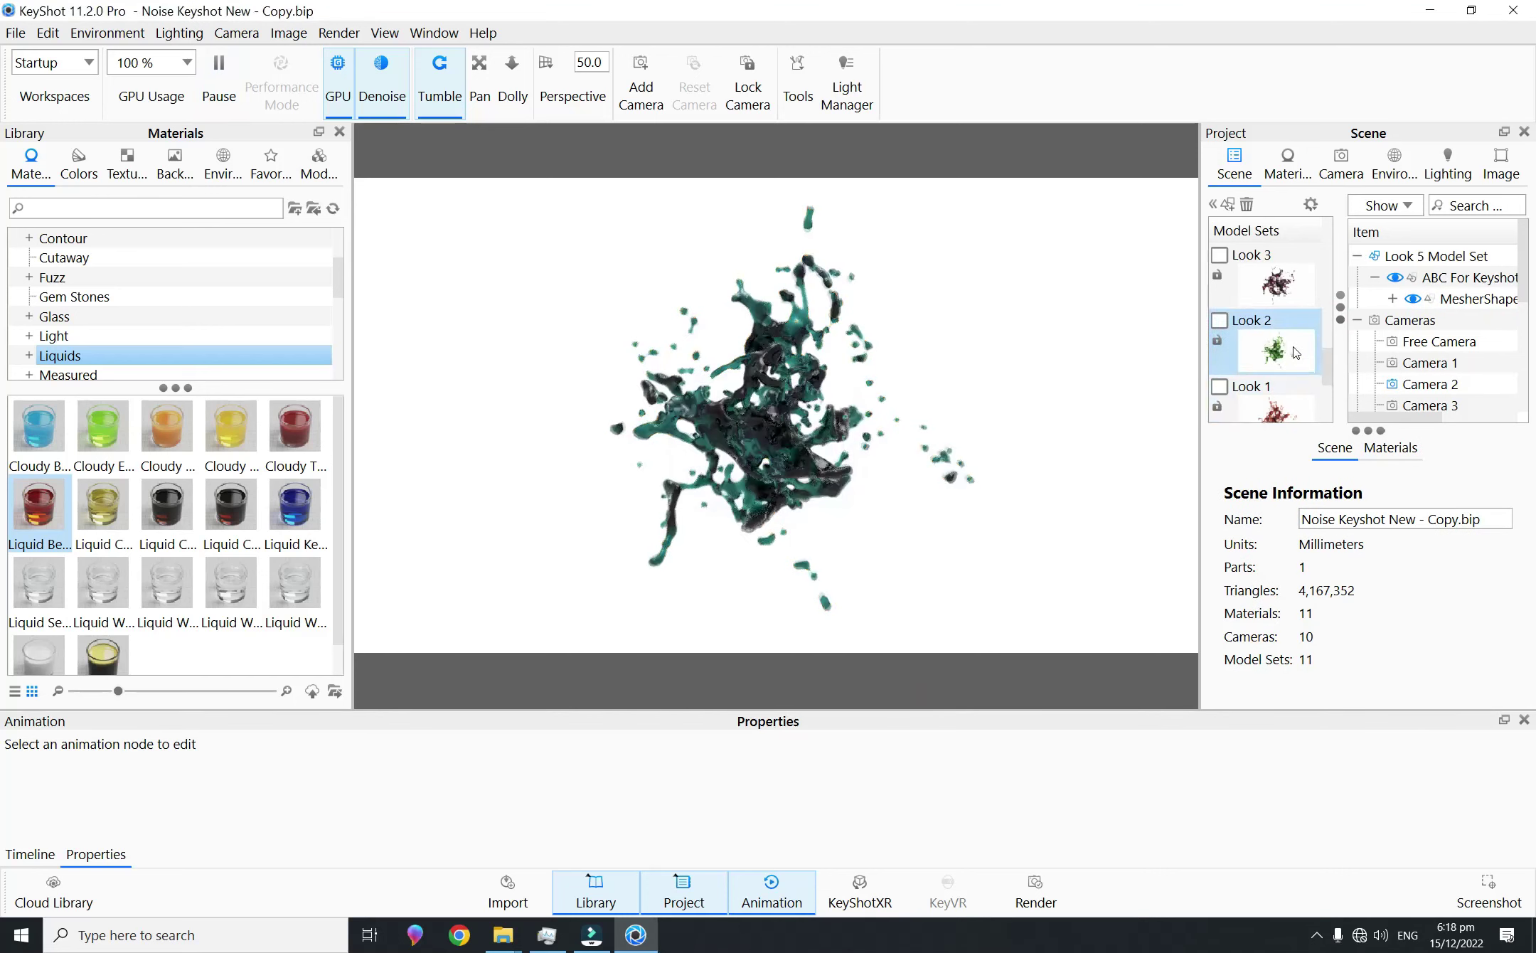
pyautogui.click(1341, 163)
pyautogui.click(1288, 163)
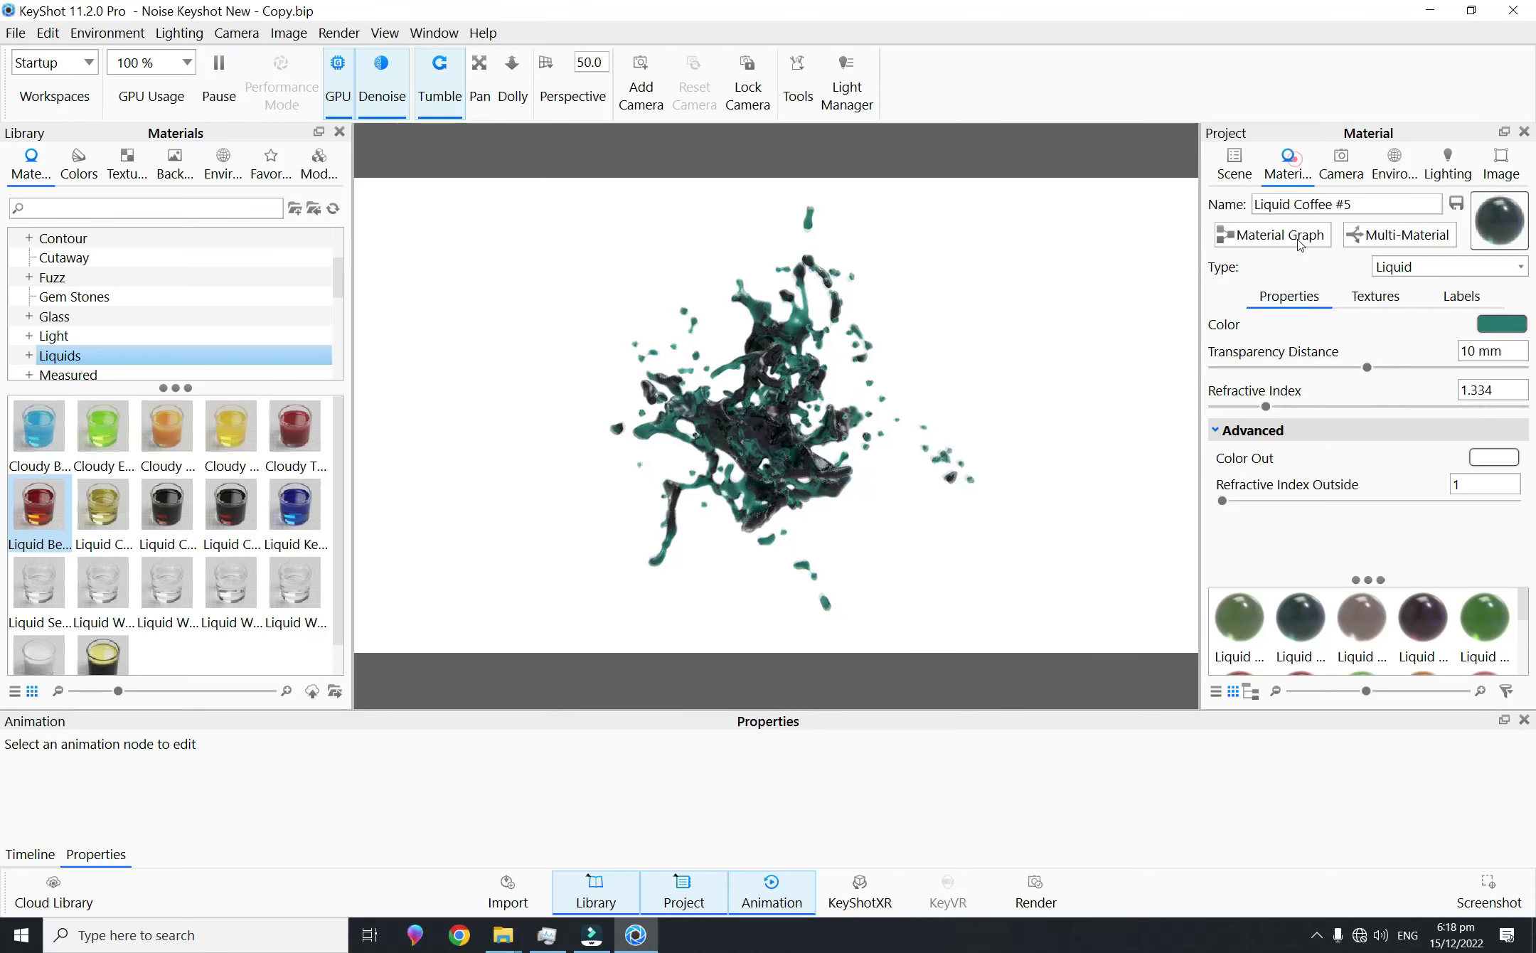
pyautogui.click(1234, 167)
pyautogui.click(1276, 342)
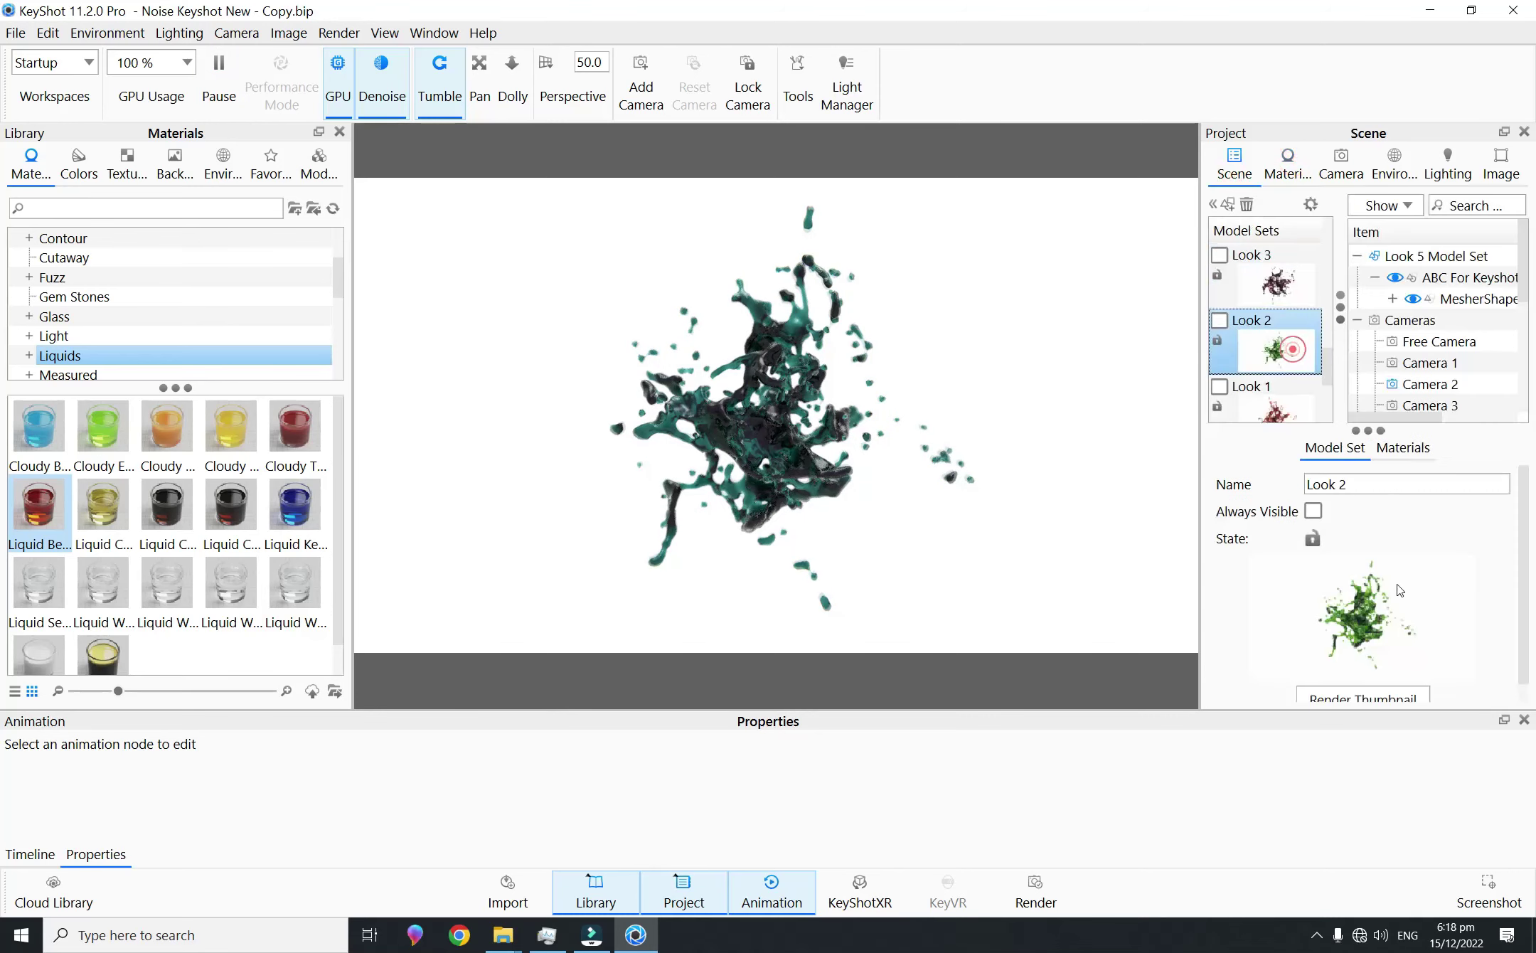
pyautogui.click(1377, 688)
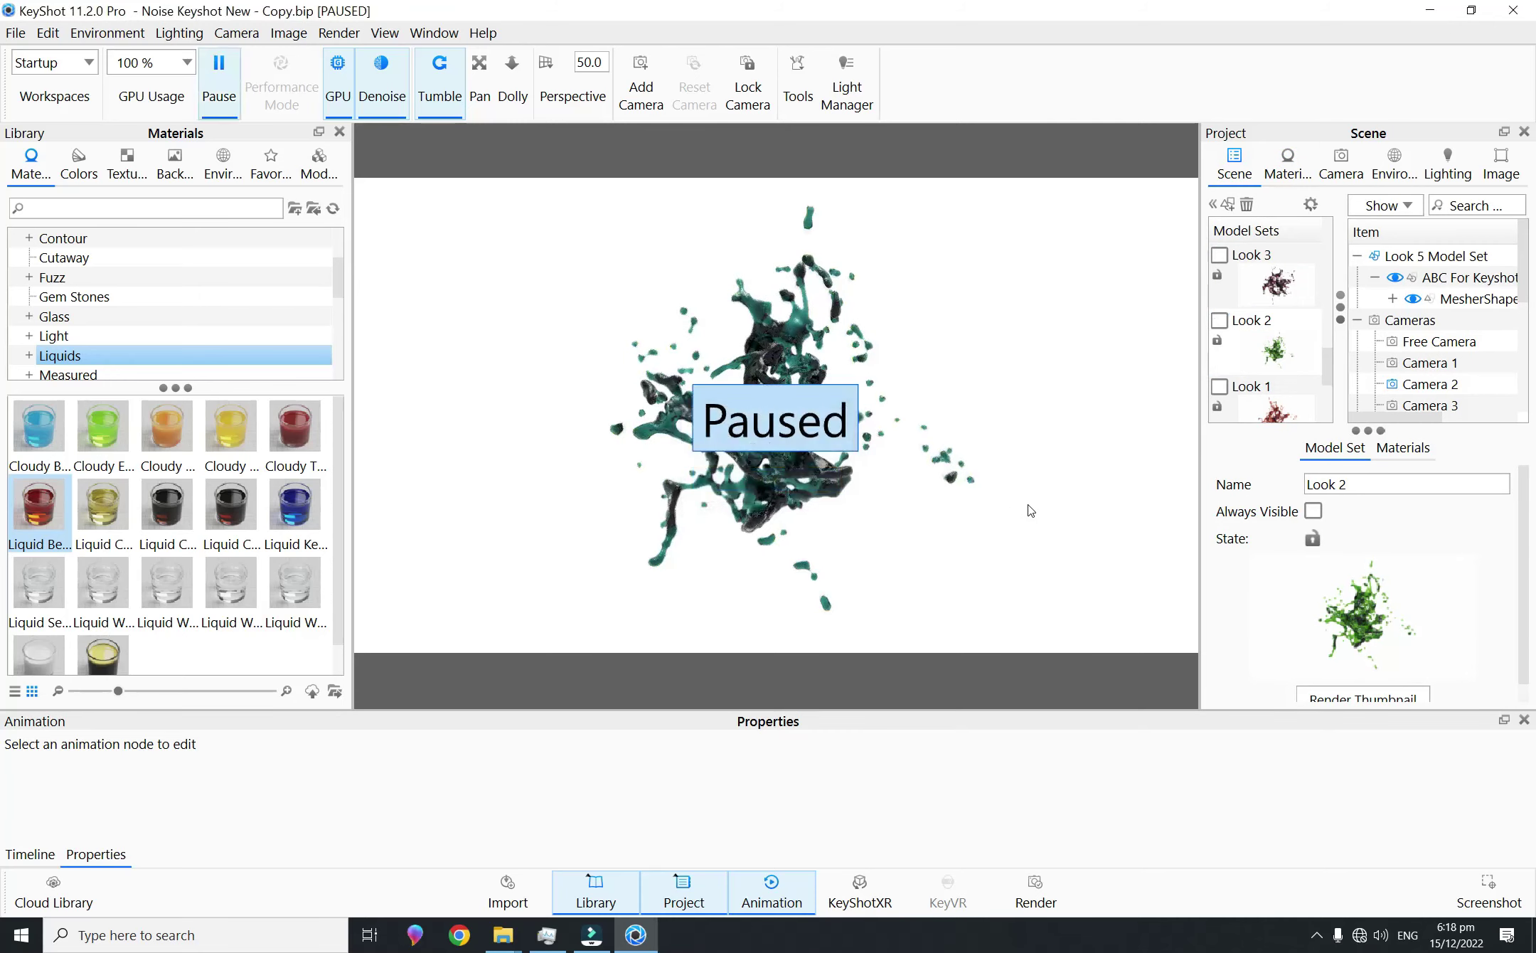
# Step: Hide the animation timeline and set the background render quality to 256 maximum samples
pyautogui.click(773, 893)
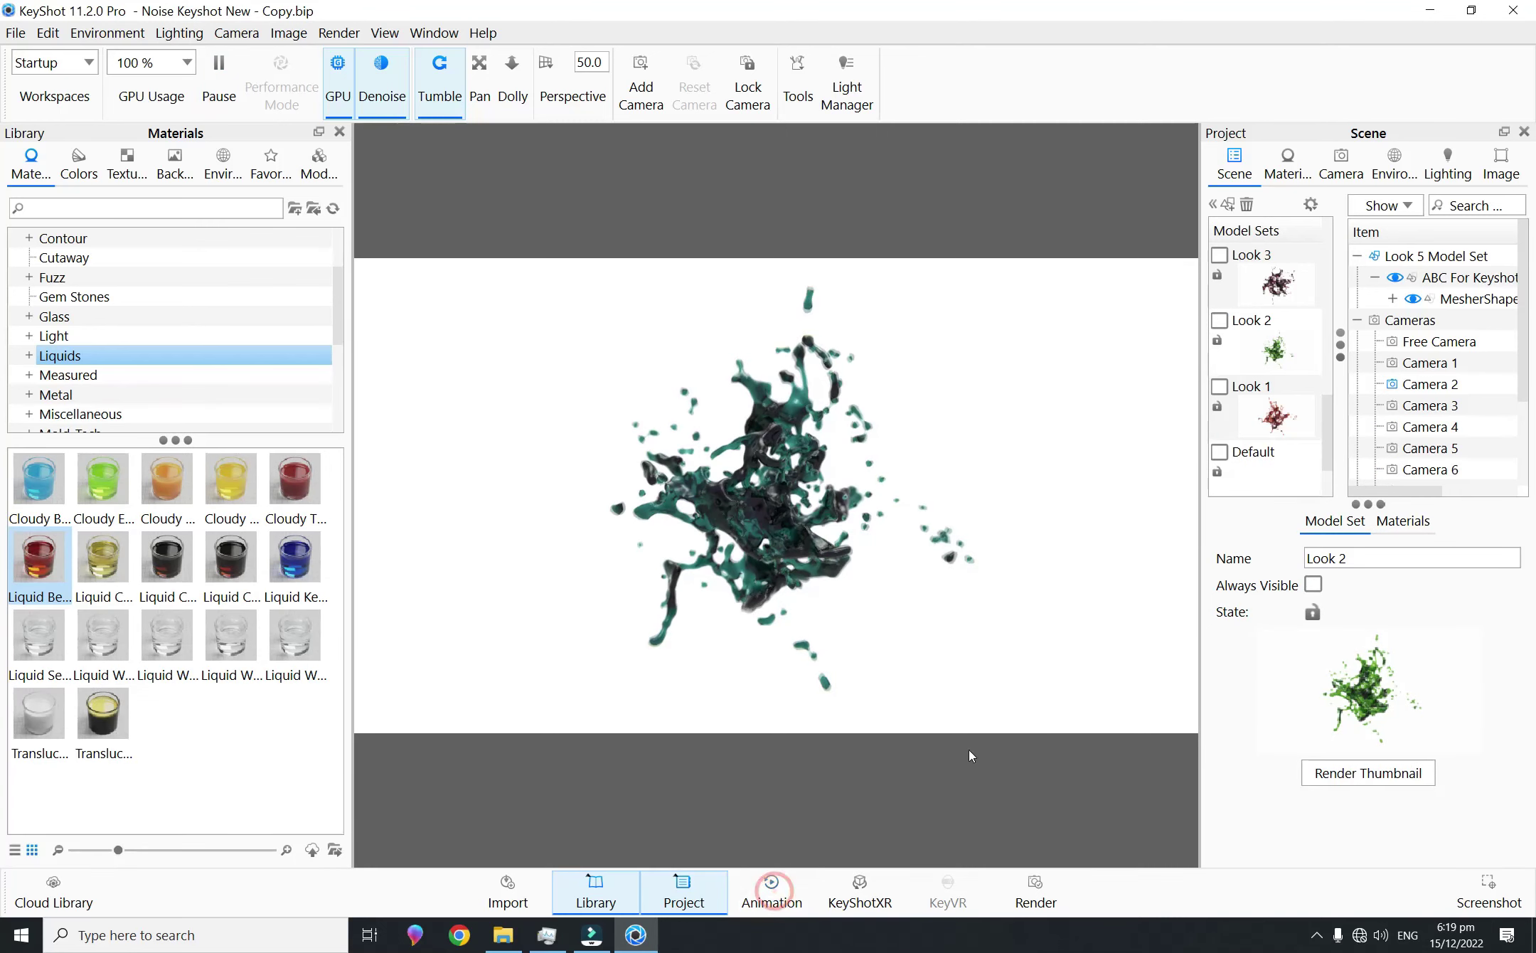
pyautogui.click(1040, 885)
pyautogui.click(285, 178)
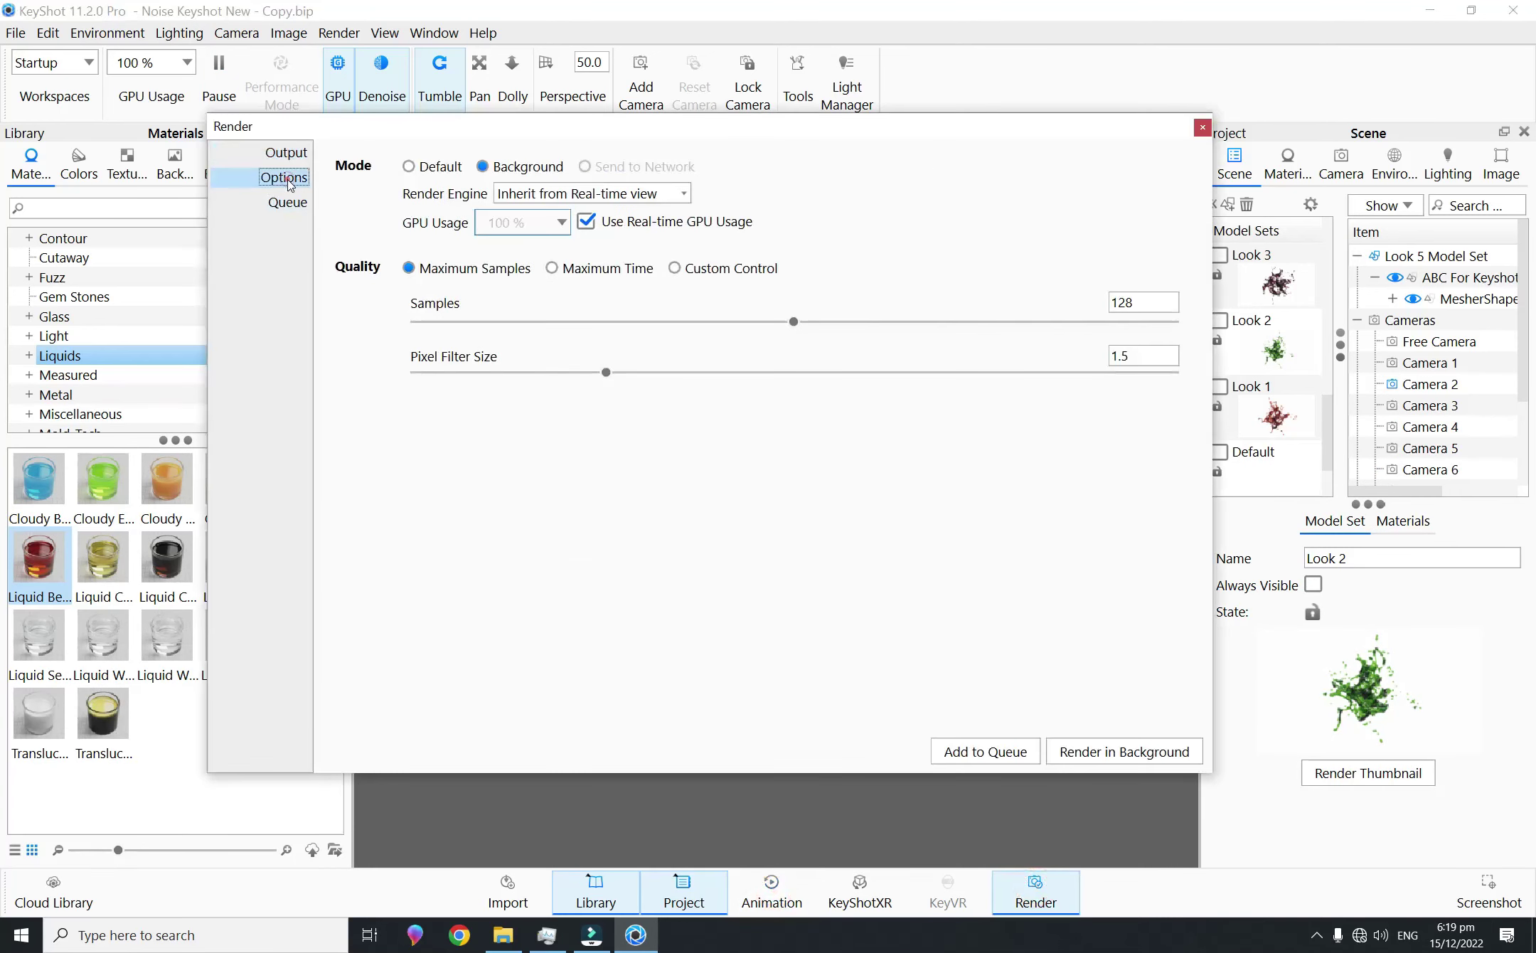
pyautogui.doubleClick(1147, 294)
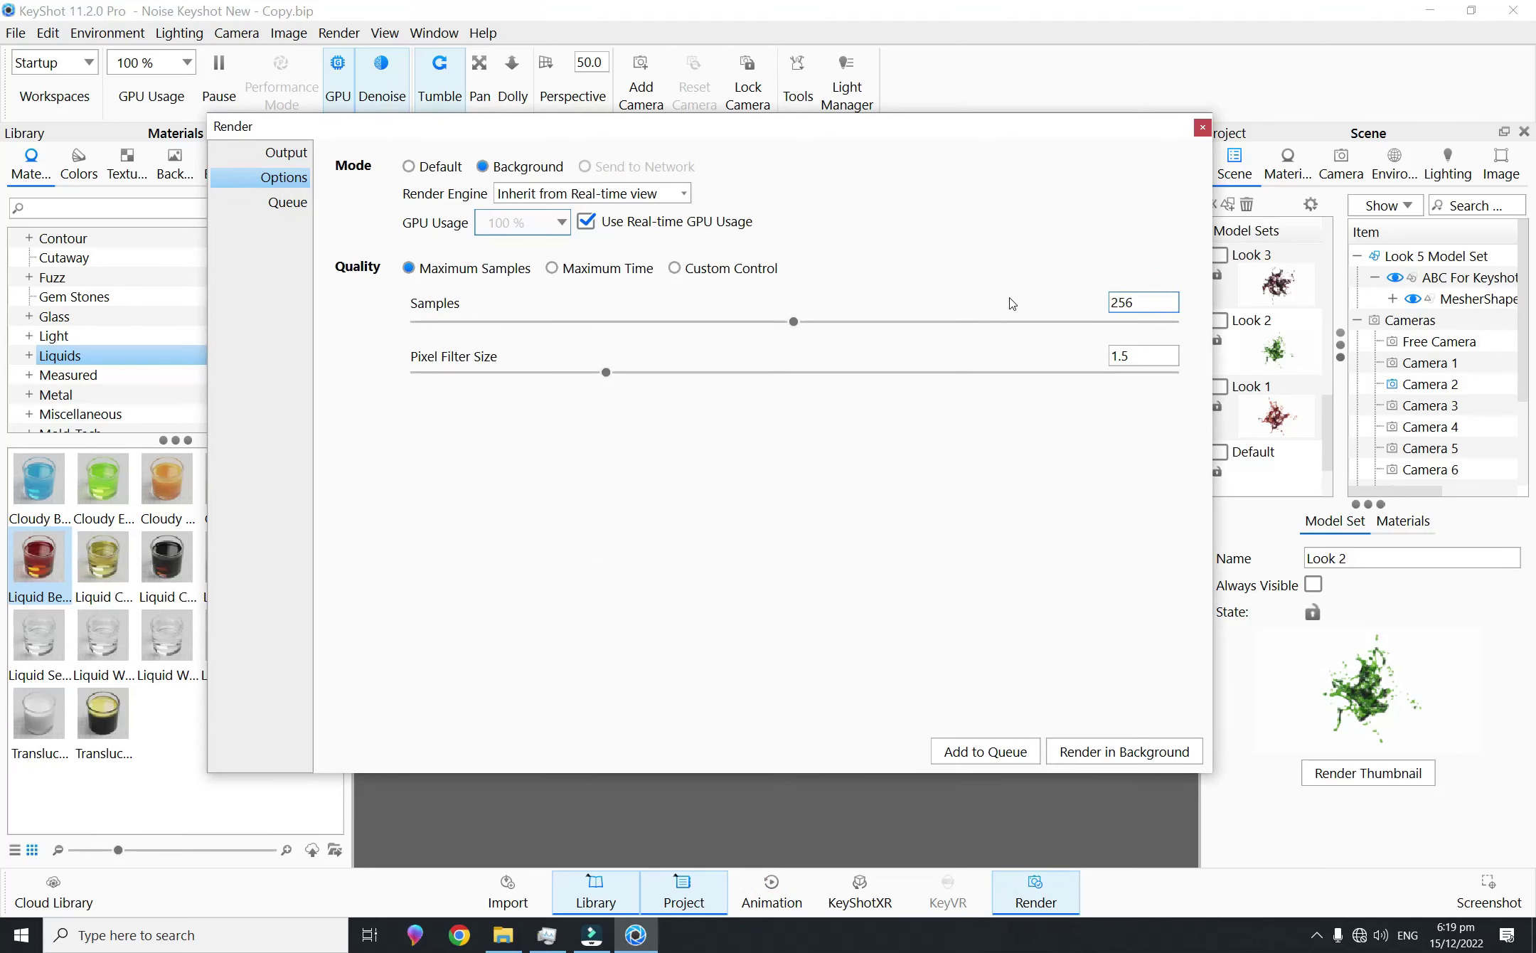
# Step: Check the still image output settings, the render options, and the image style's tone mapping and effects
pyautogui.click(287, 152)
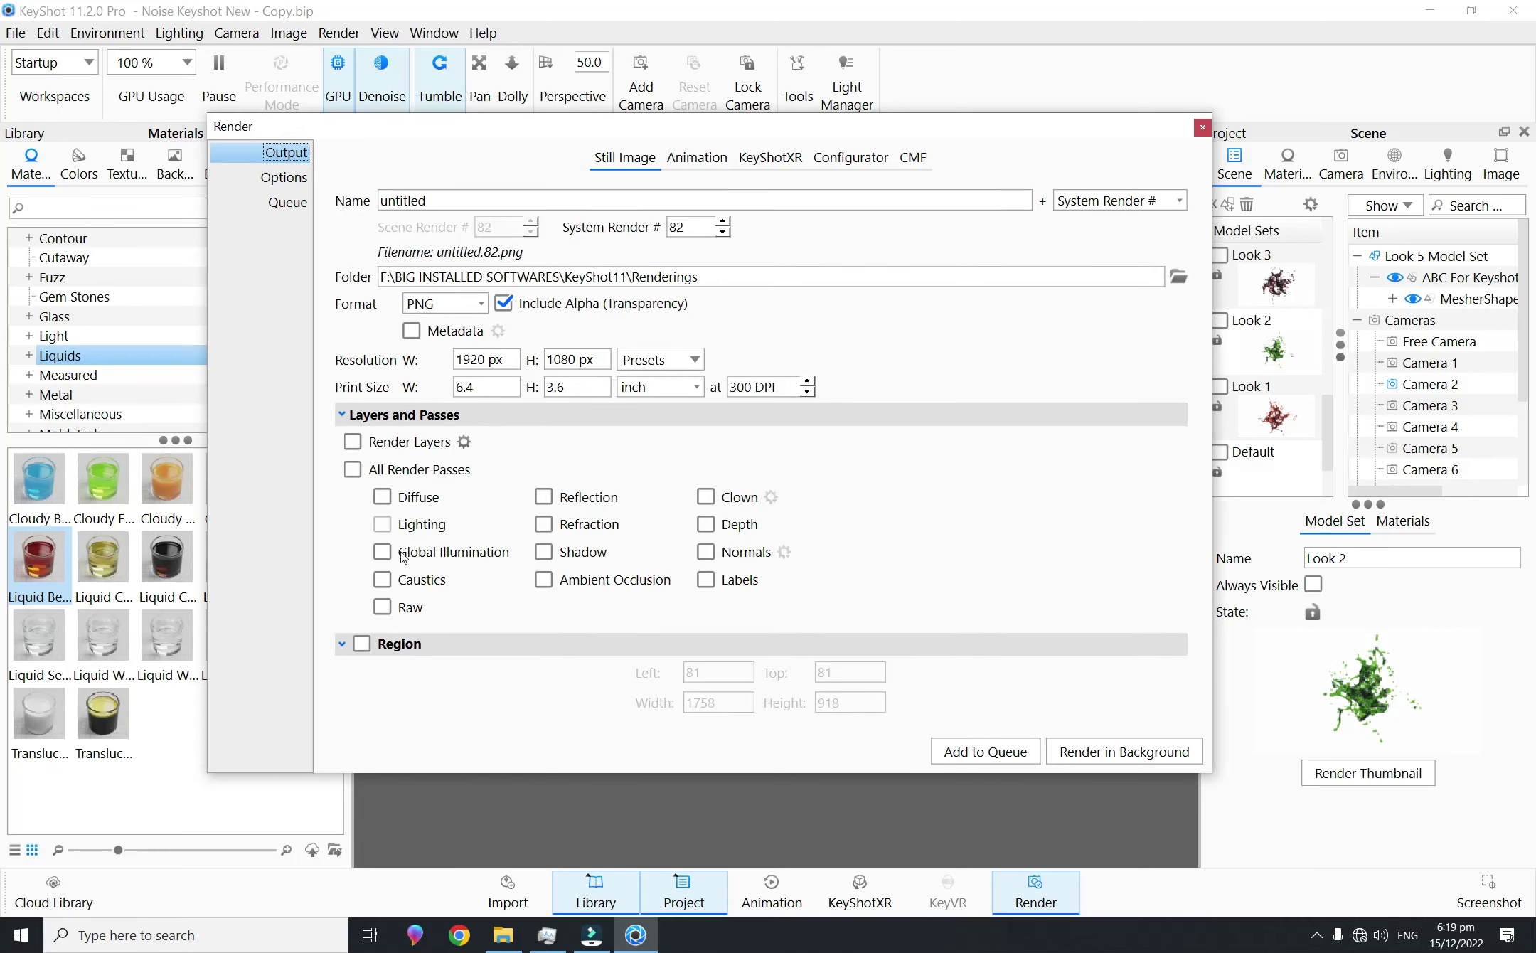
pyautogui.click(273, 178)
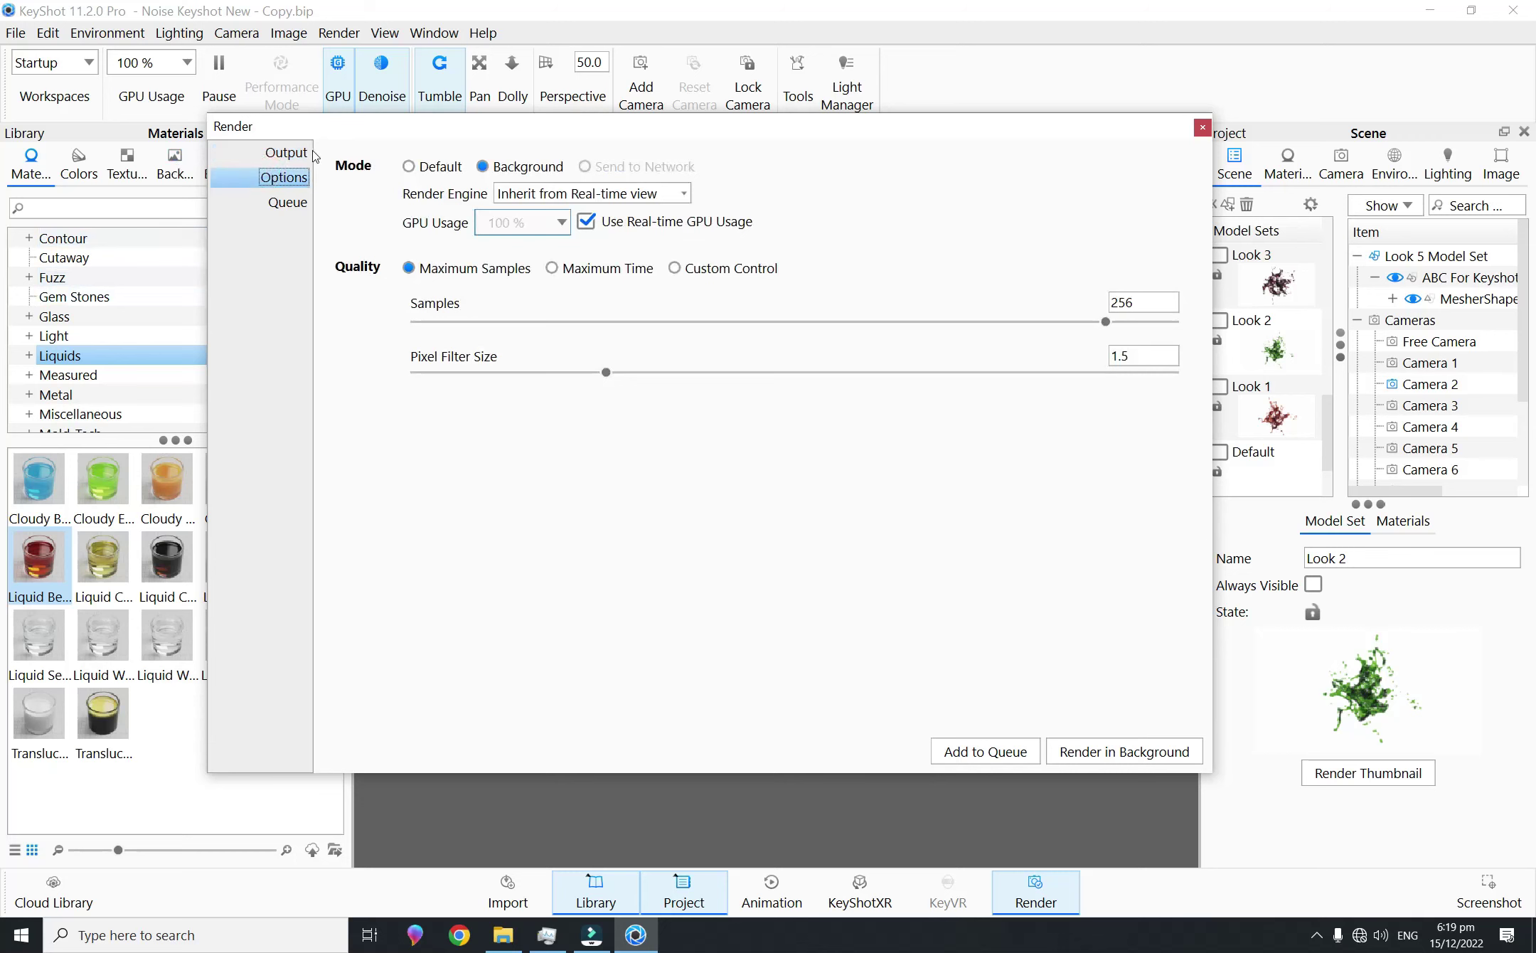
pyautogui.click(286, 153)
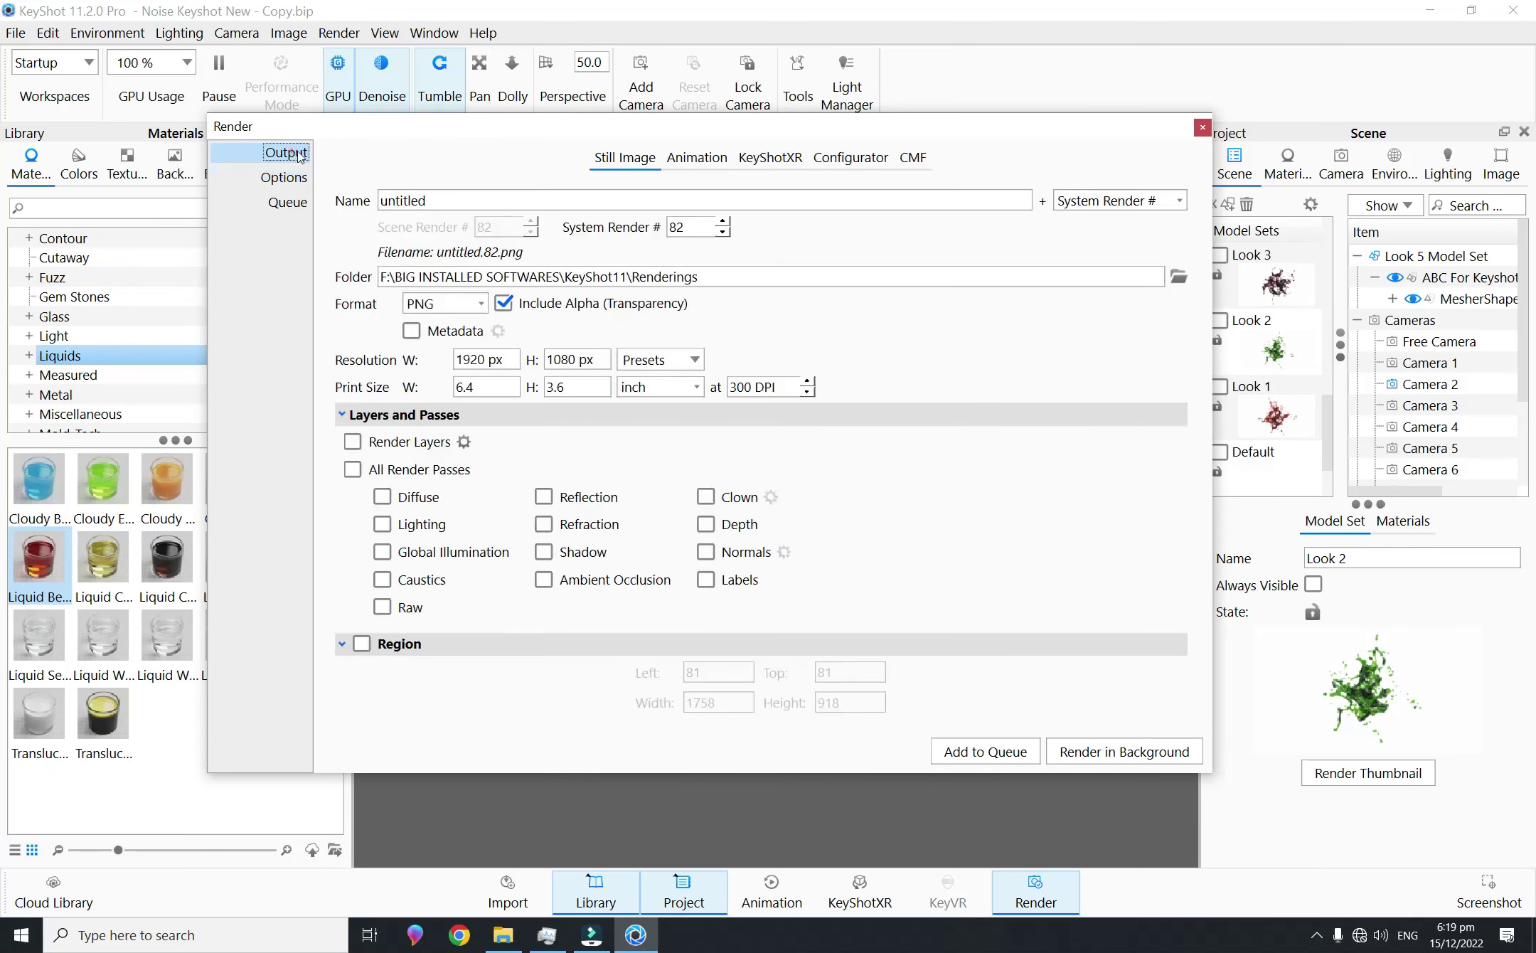
pyautogui.click(1502, 165)
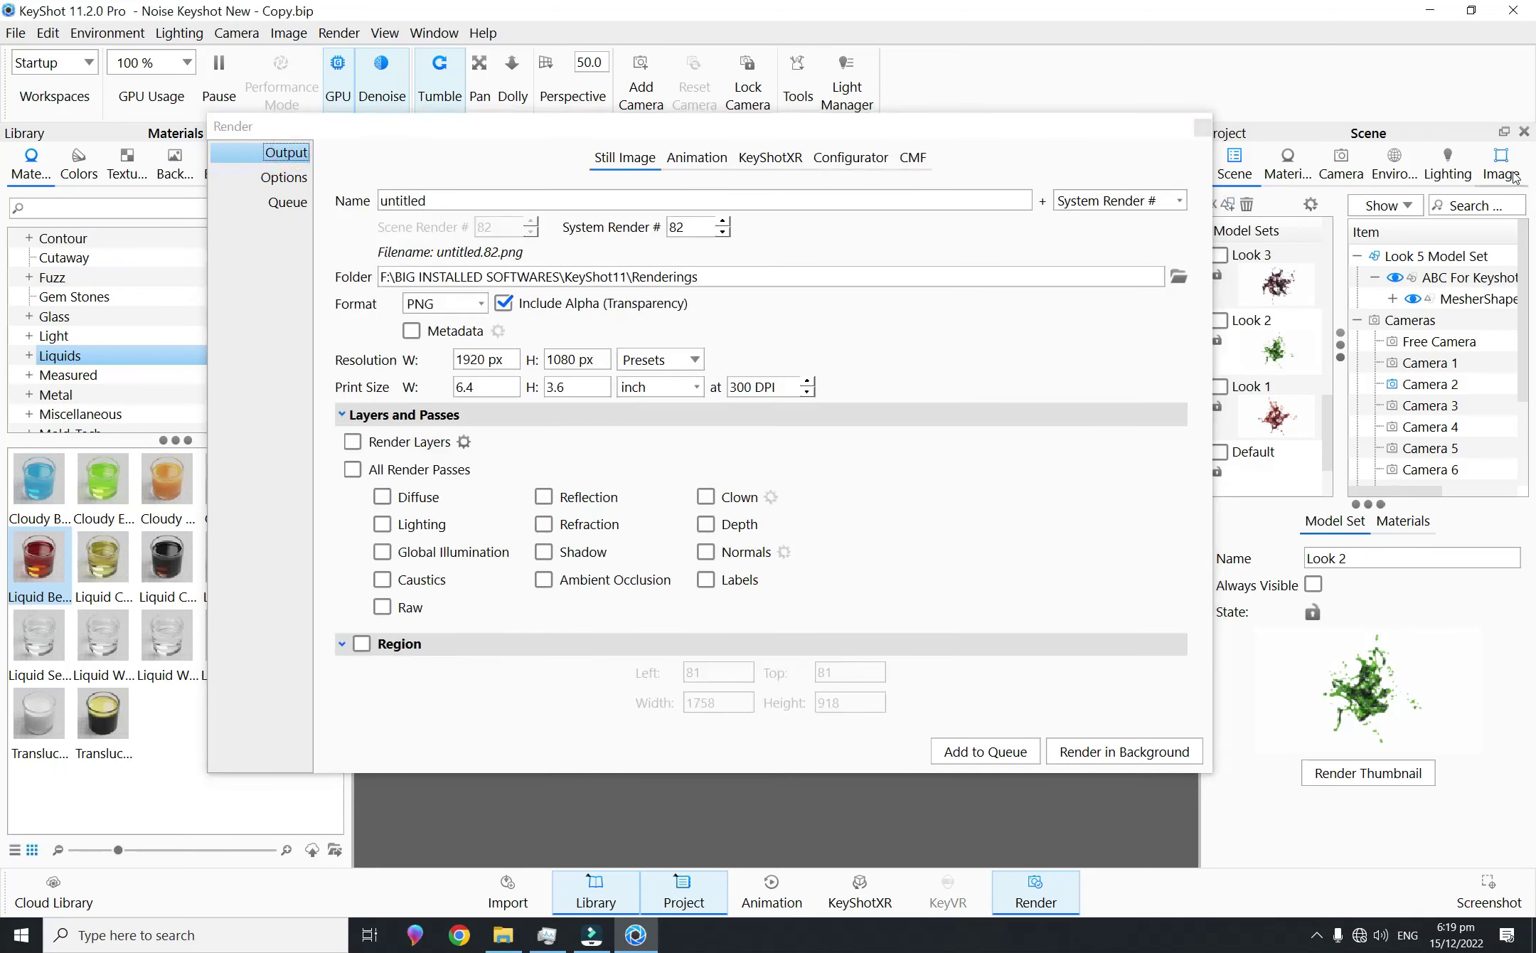
pyautogui.scroll(-2, 1529, 435)
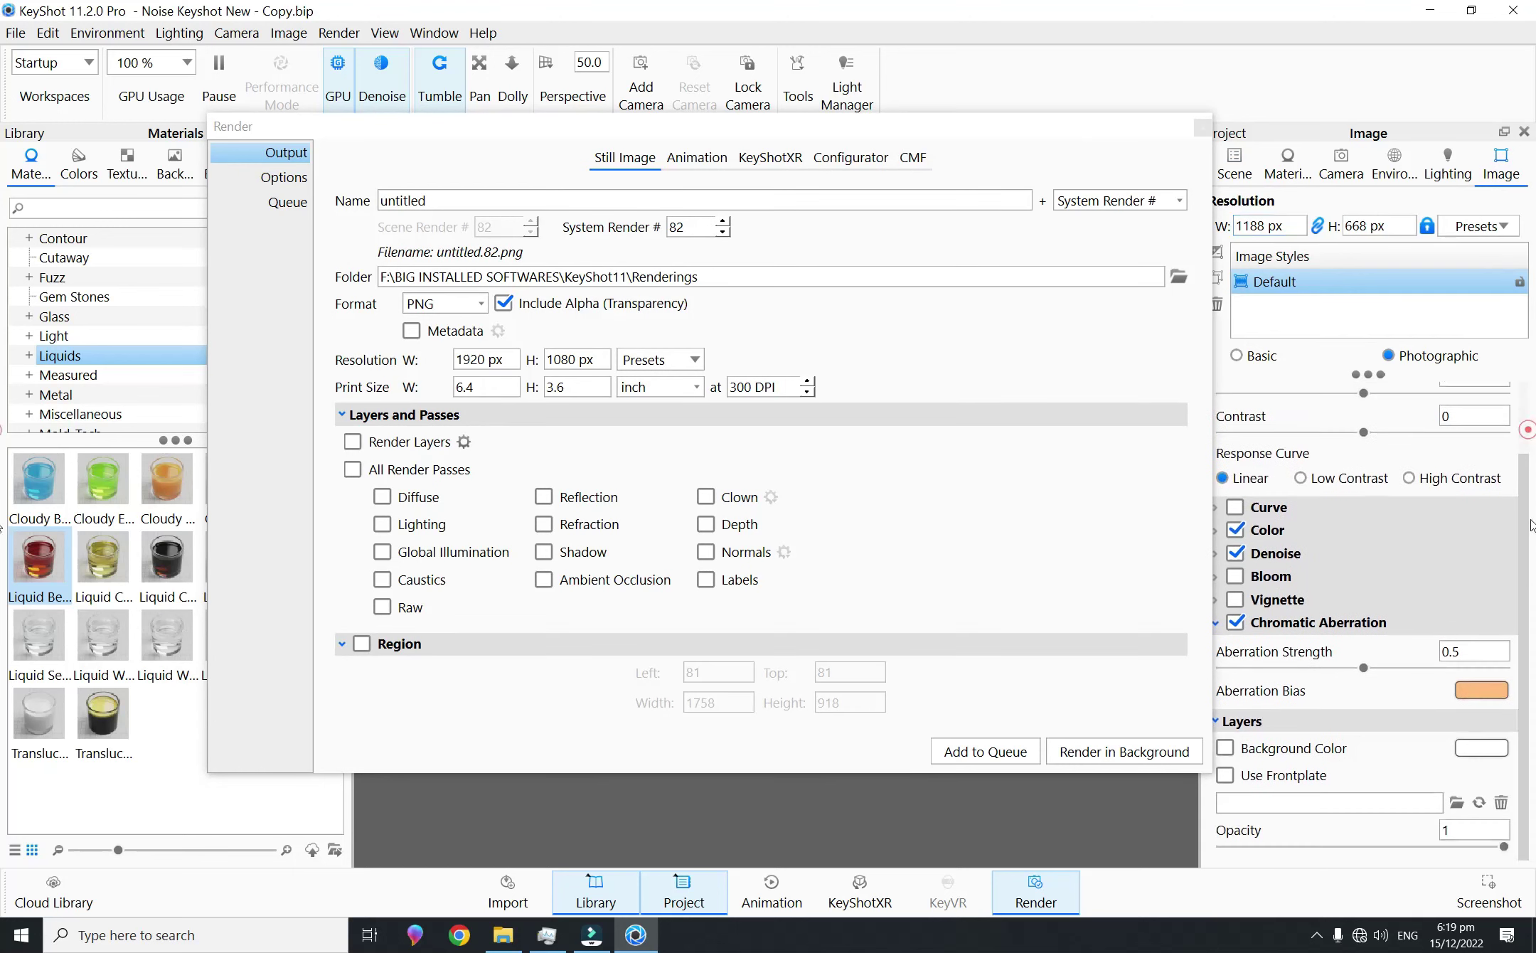
pyautogui.scroll(2, 1529, 435)
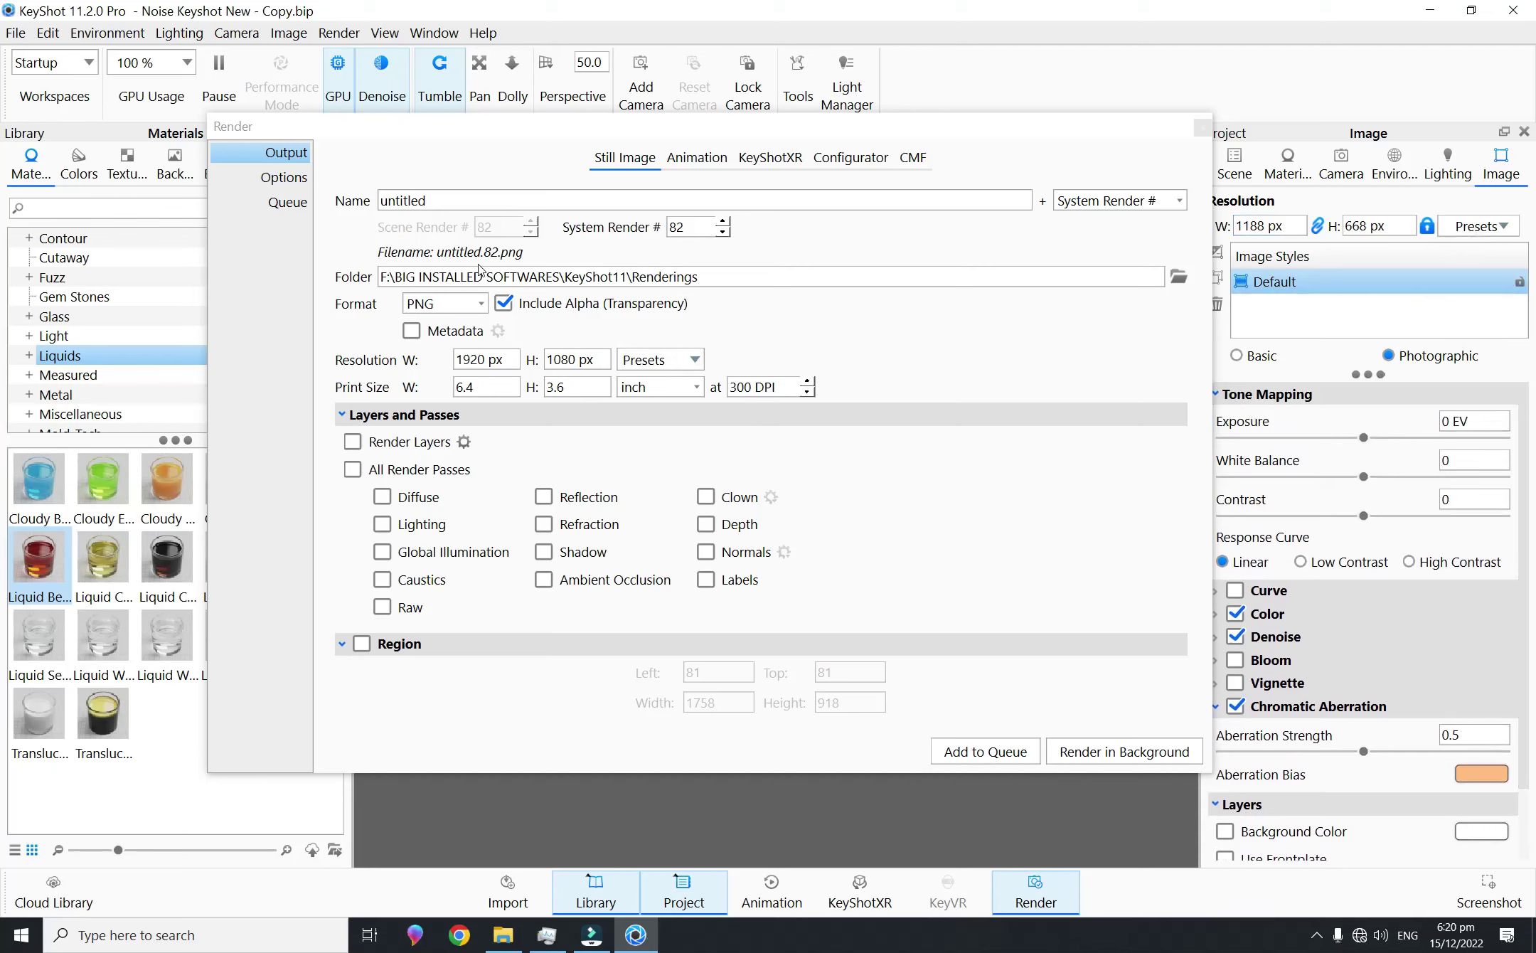
# Step: Activate Camera 1 and render its view in the background as a 1920 × 1080 px PNG still with alpha
pyautogui.click(16, 33)
pyautogui.click(68, 179)
pyautogui.click(1059, 132)
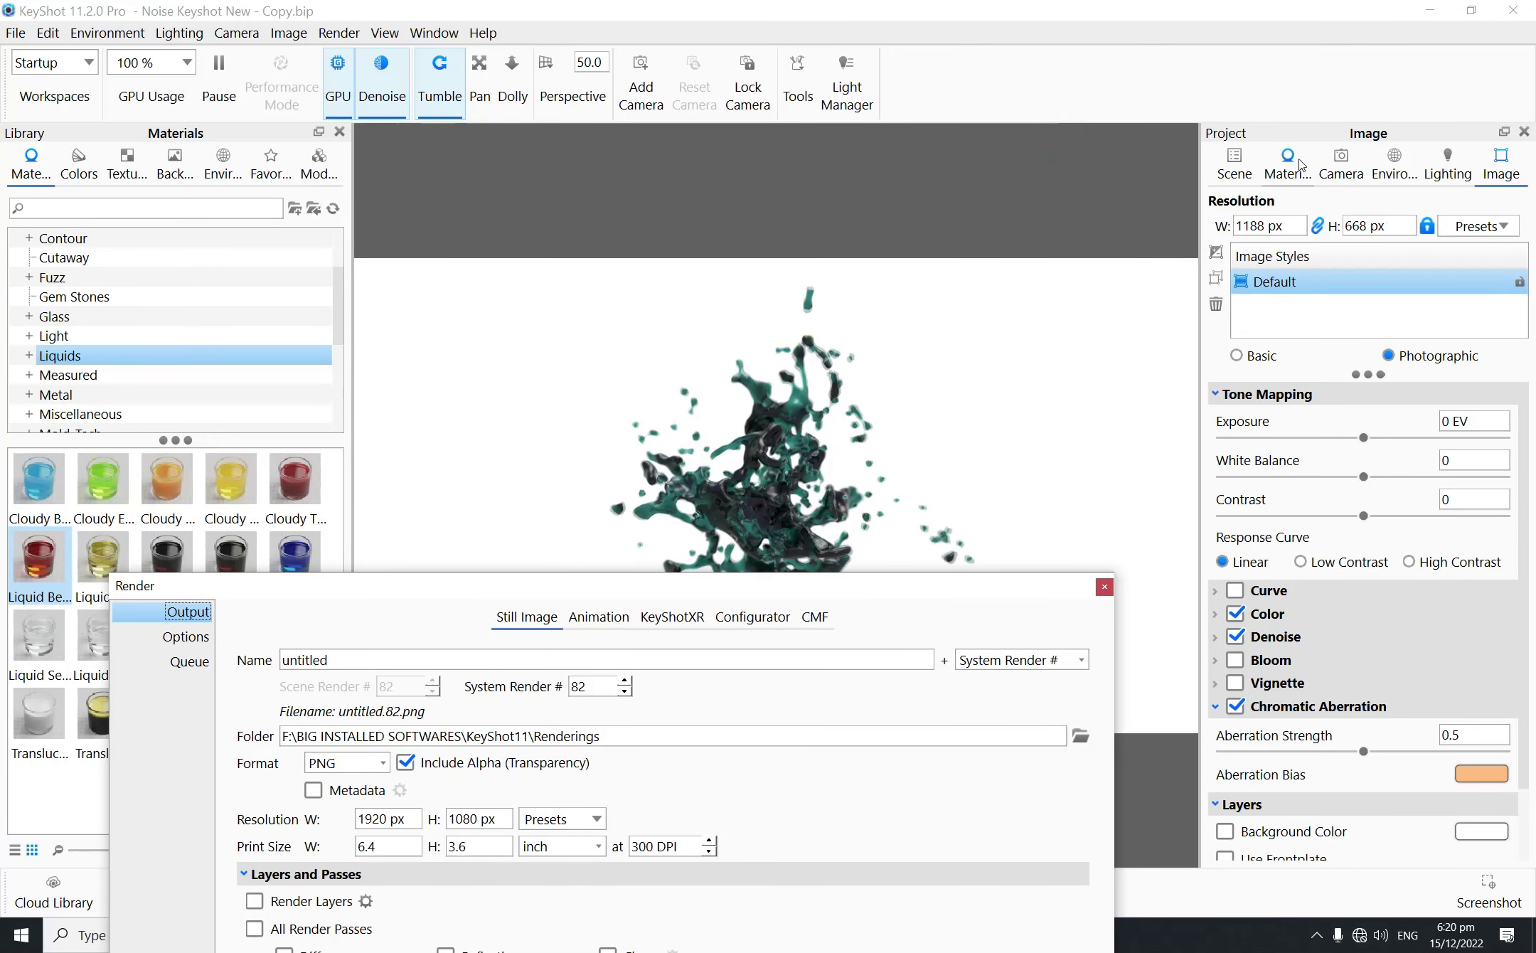
pyautogui.click(1341, 164)
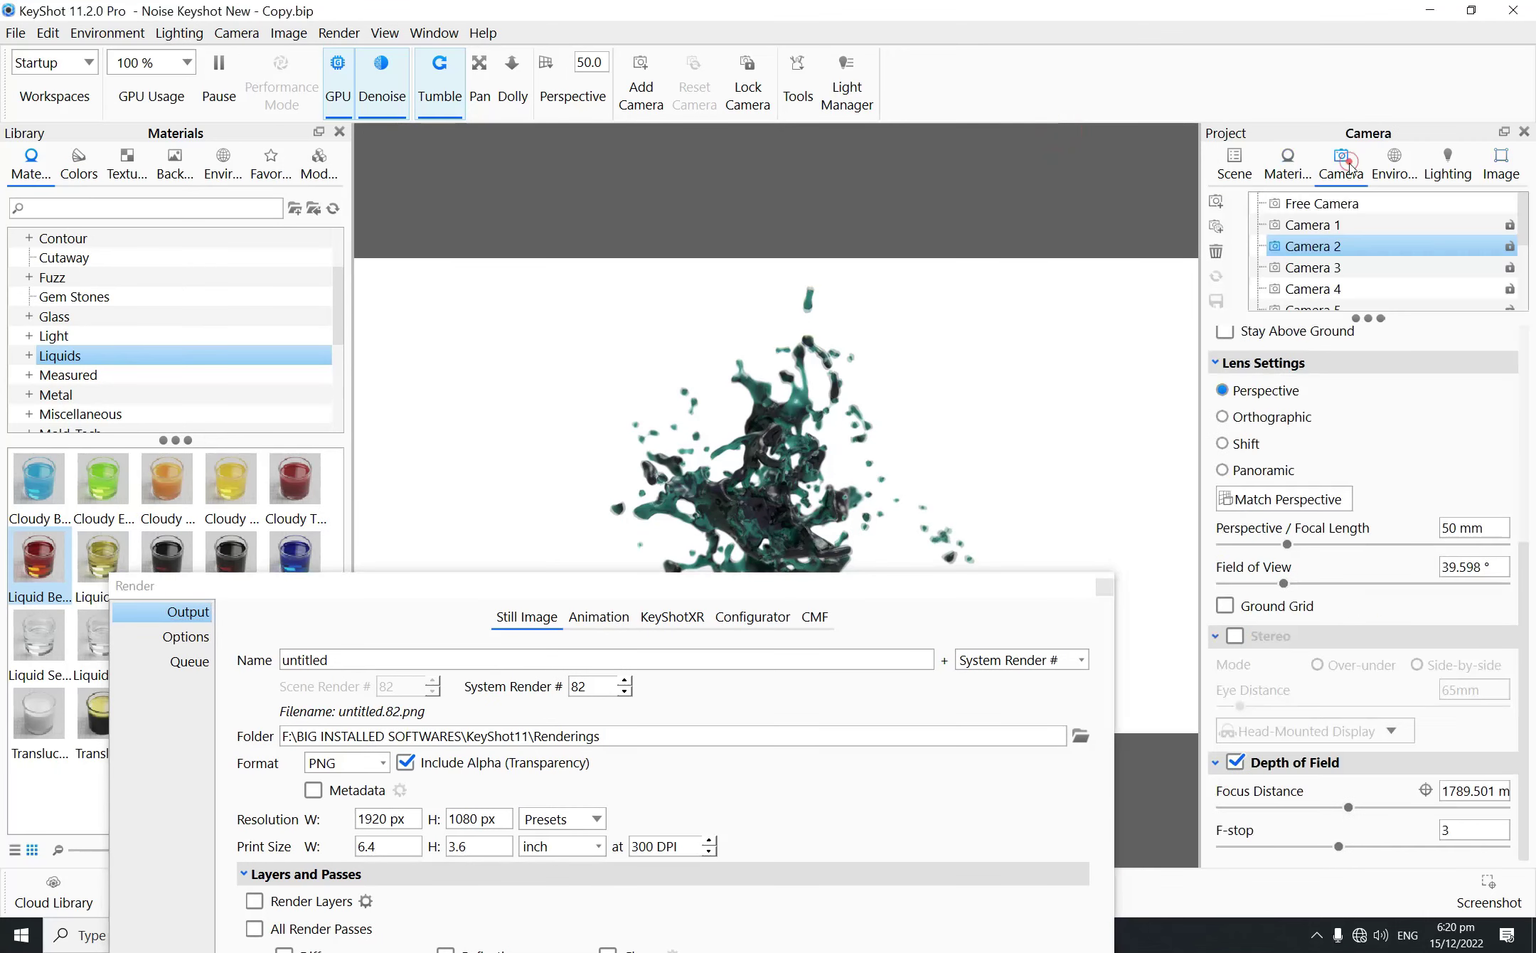
pyautogui.click(1312, 229)
pyautogui.moveTo(794, 585)
pyautogui.mouseDown()
pyautogui.moveTo(839, 171)
pyautogui.moveTo(808, 156)
pyautogui.mouseUp()
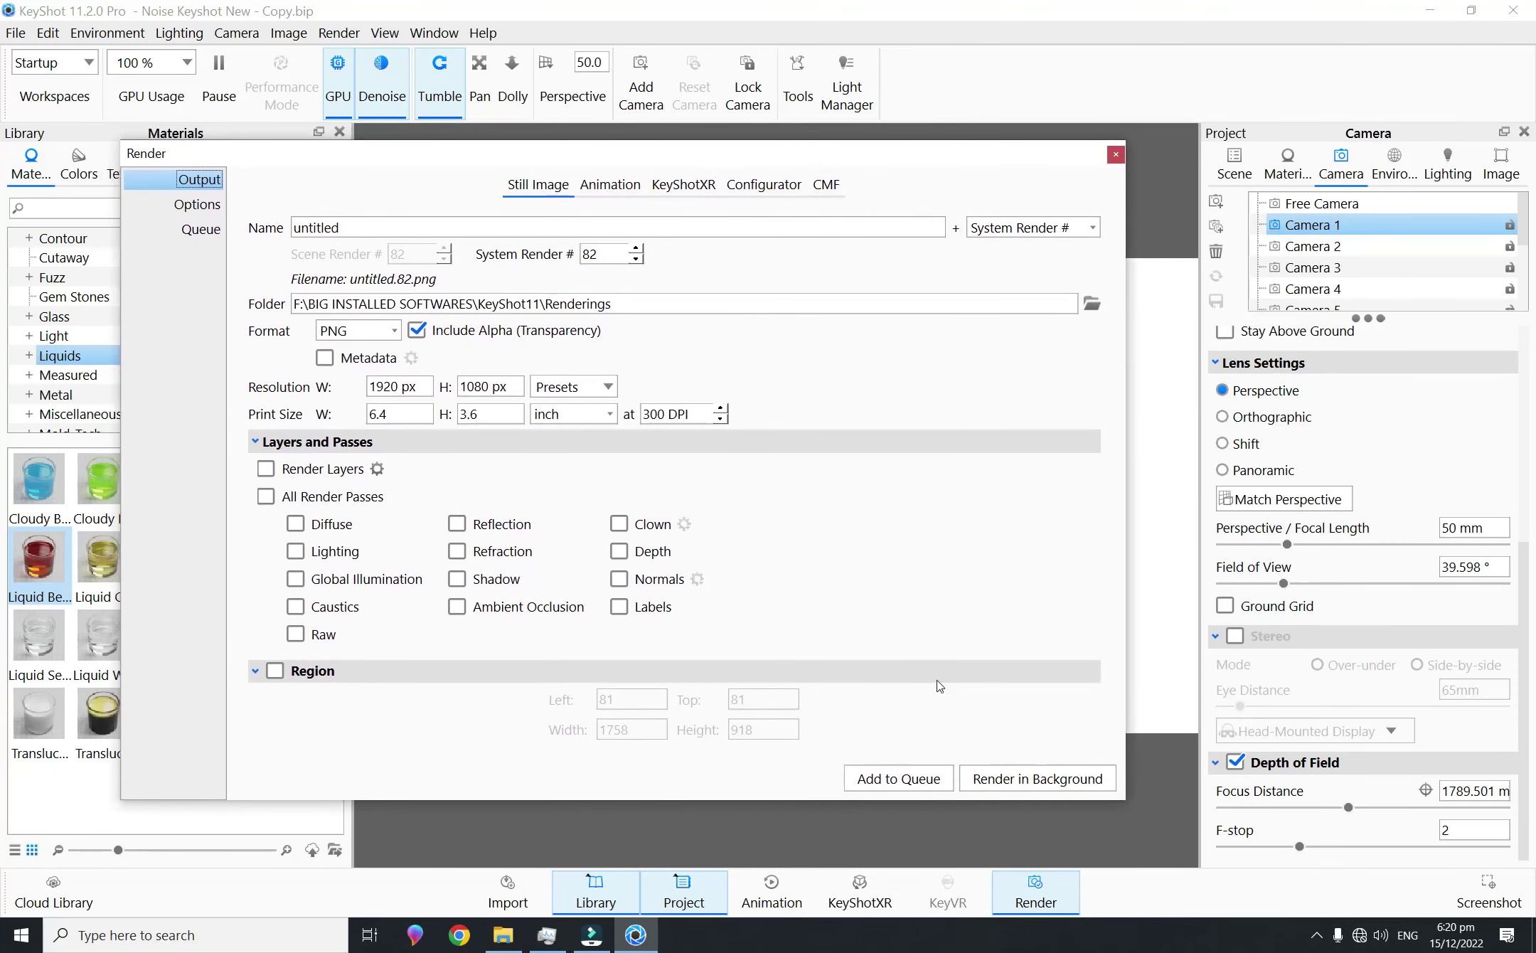
pyautogui.click(1017, 769)
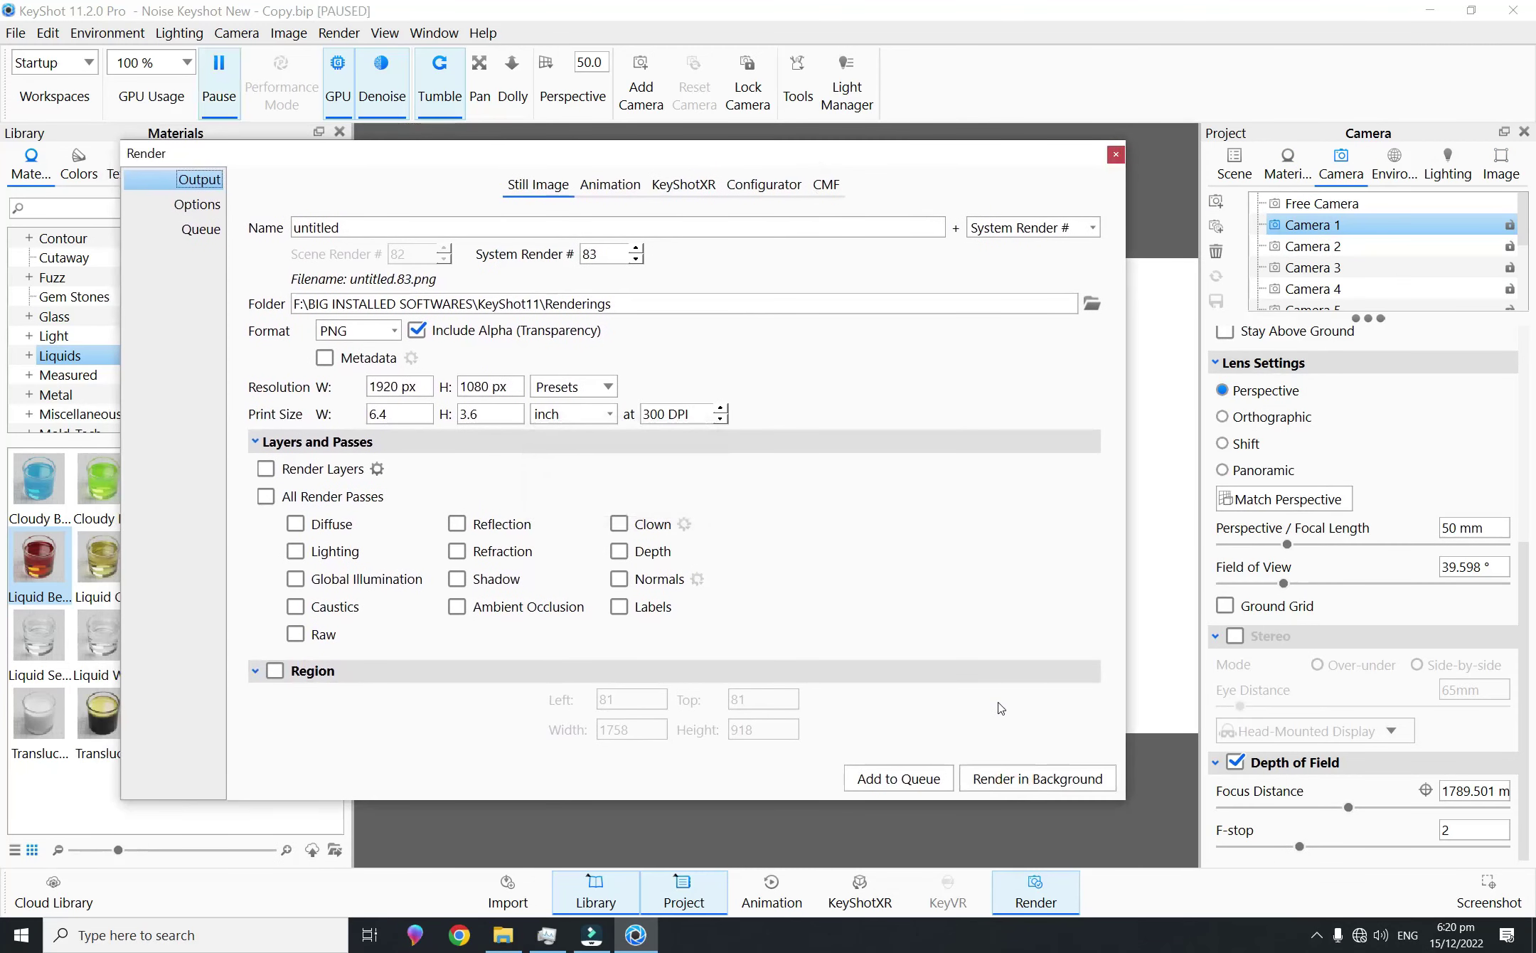